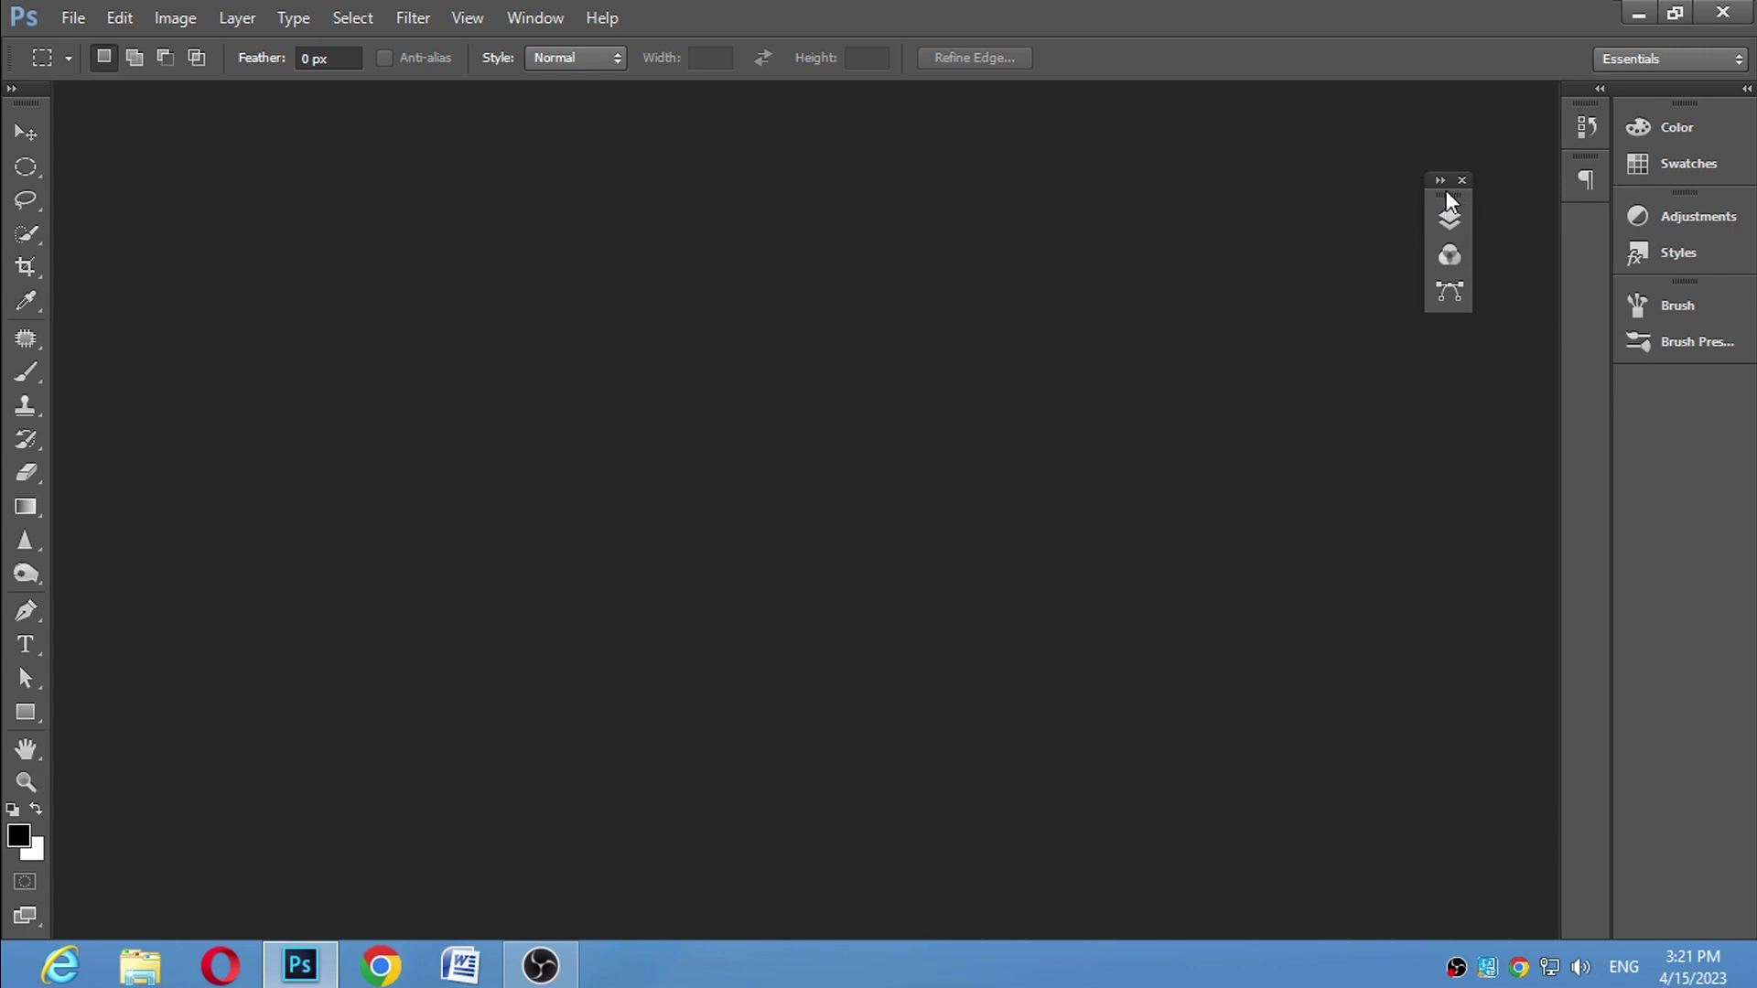
# Dock the floating Layers/Channels/Paths panel group into the right dock below Brush Presets
pyautogui.moveTo(1433, 194); pyautogui.dragTo(1631, 404)
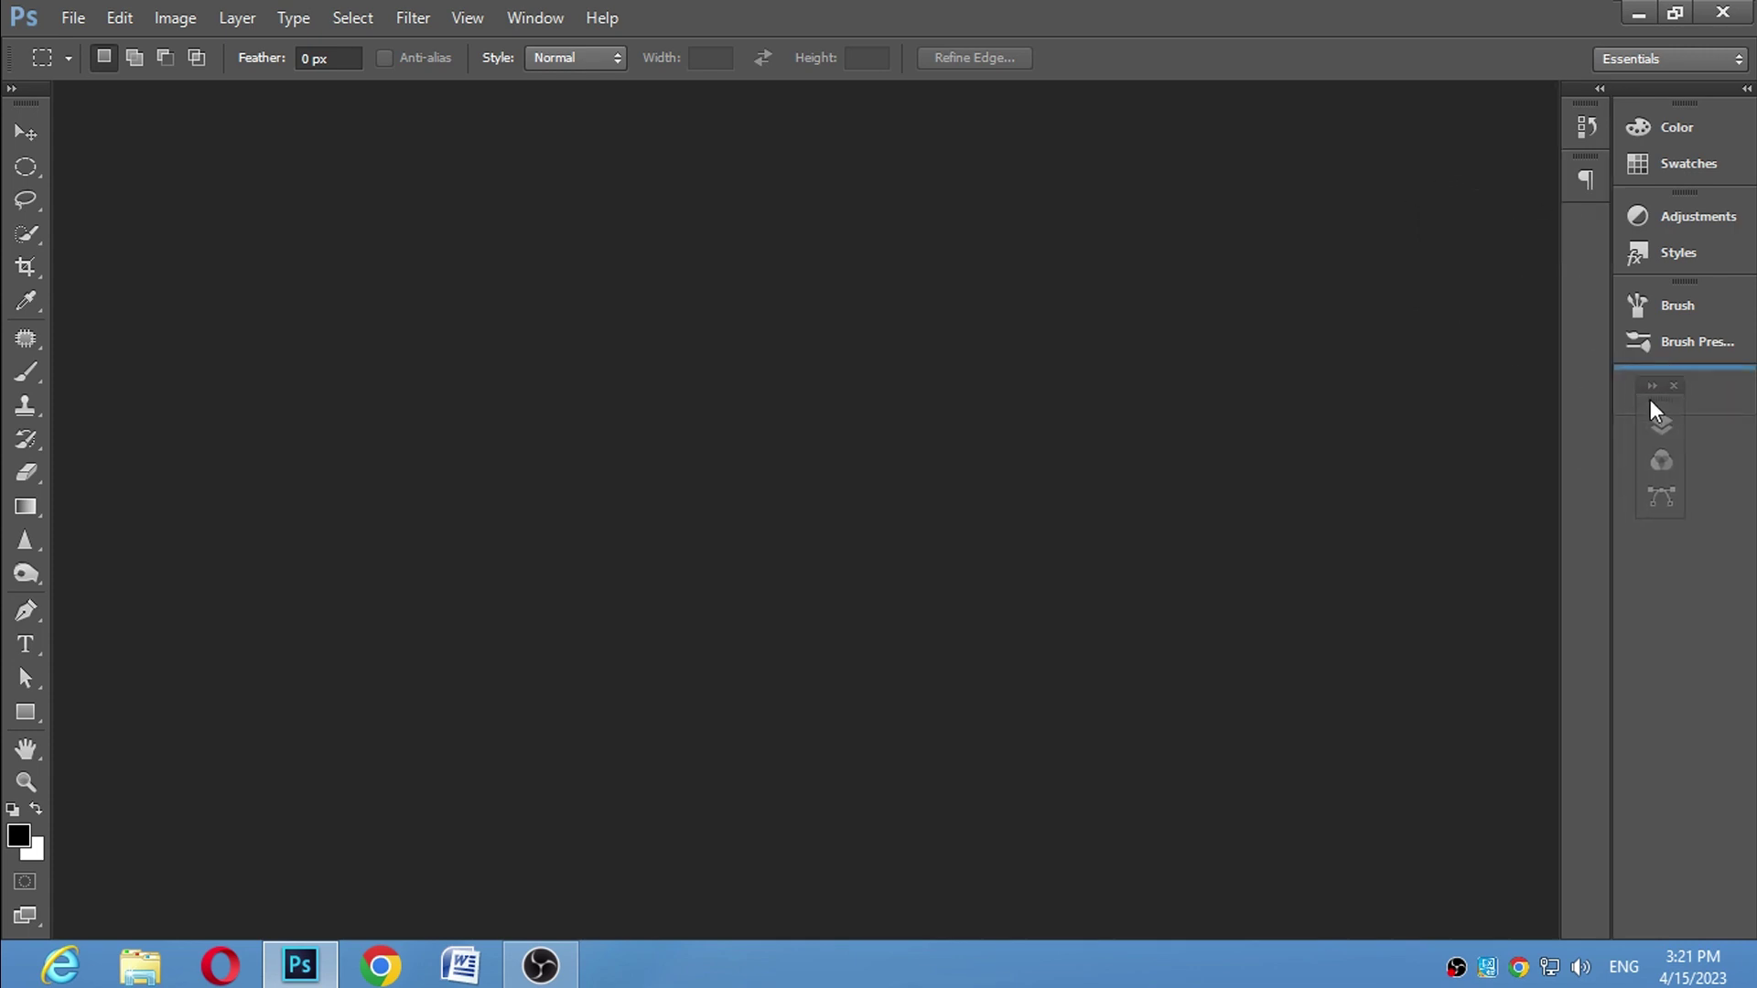
# Create a new Untitled-1 document 2048 px wide by 1152 px high via File > New
pyautogui.click(69, 14)
pyautogui.click(87, 44)
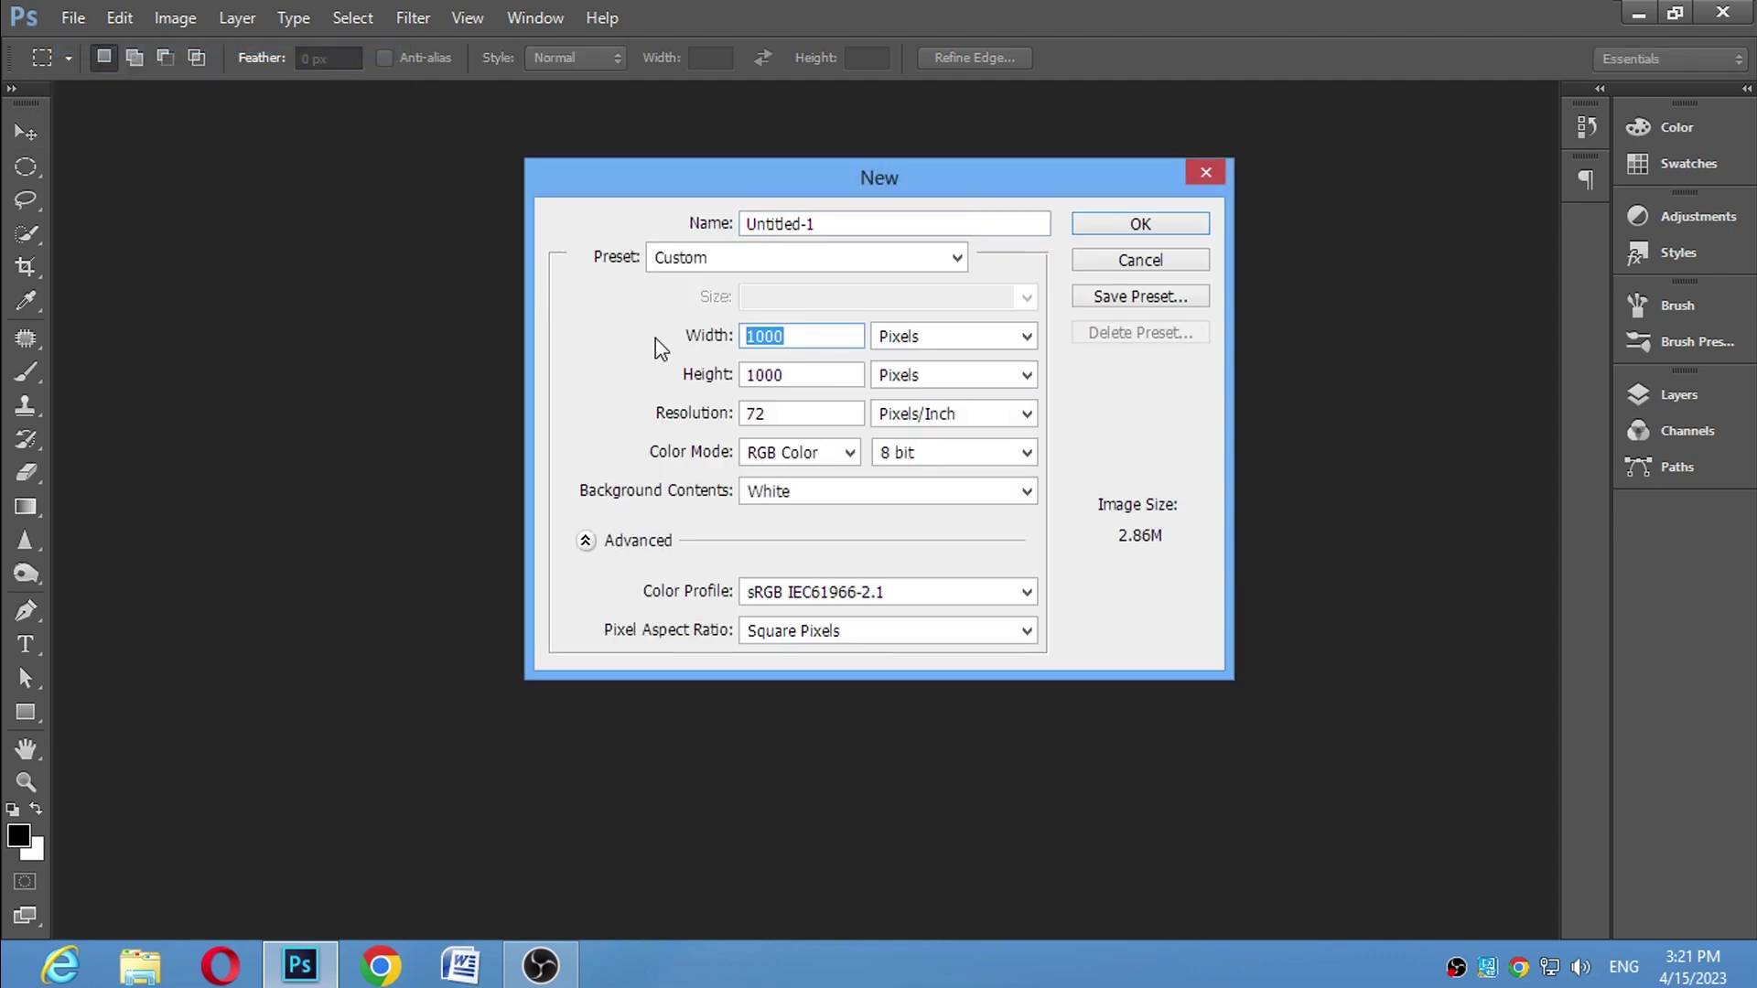
pyautogui.write('2048')
pyautogui.press('Tab')
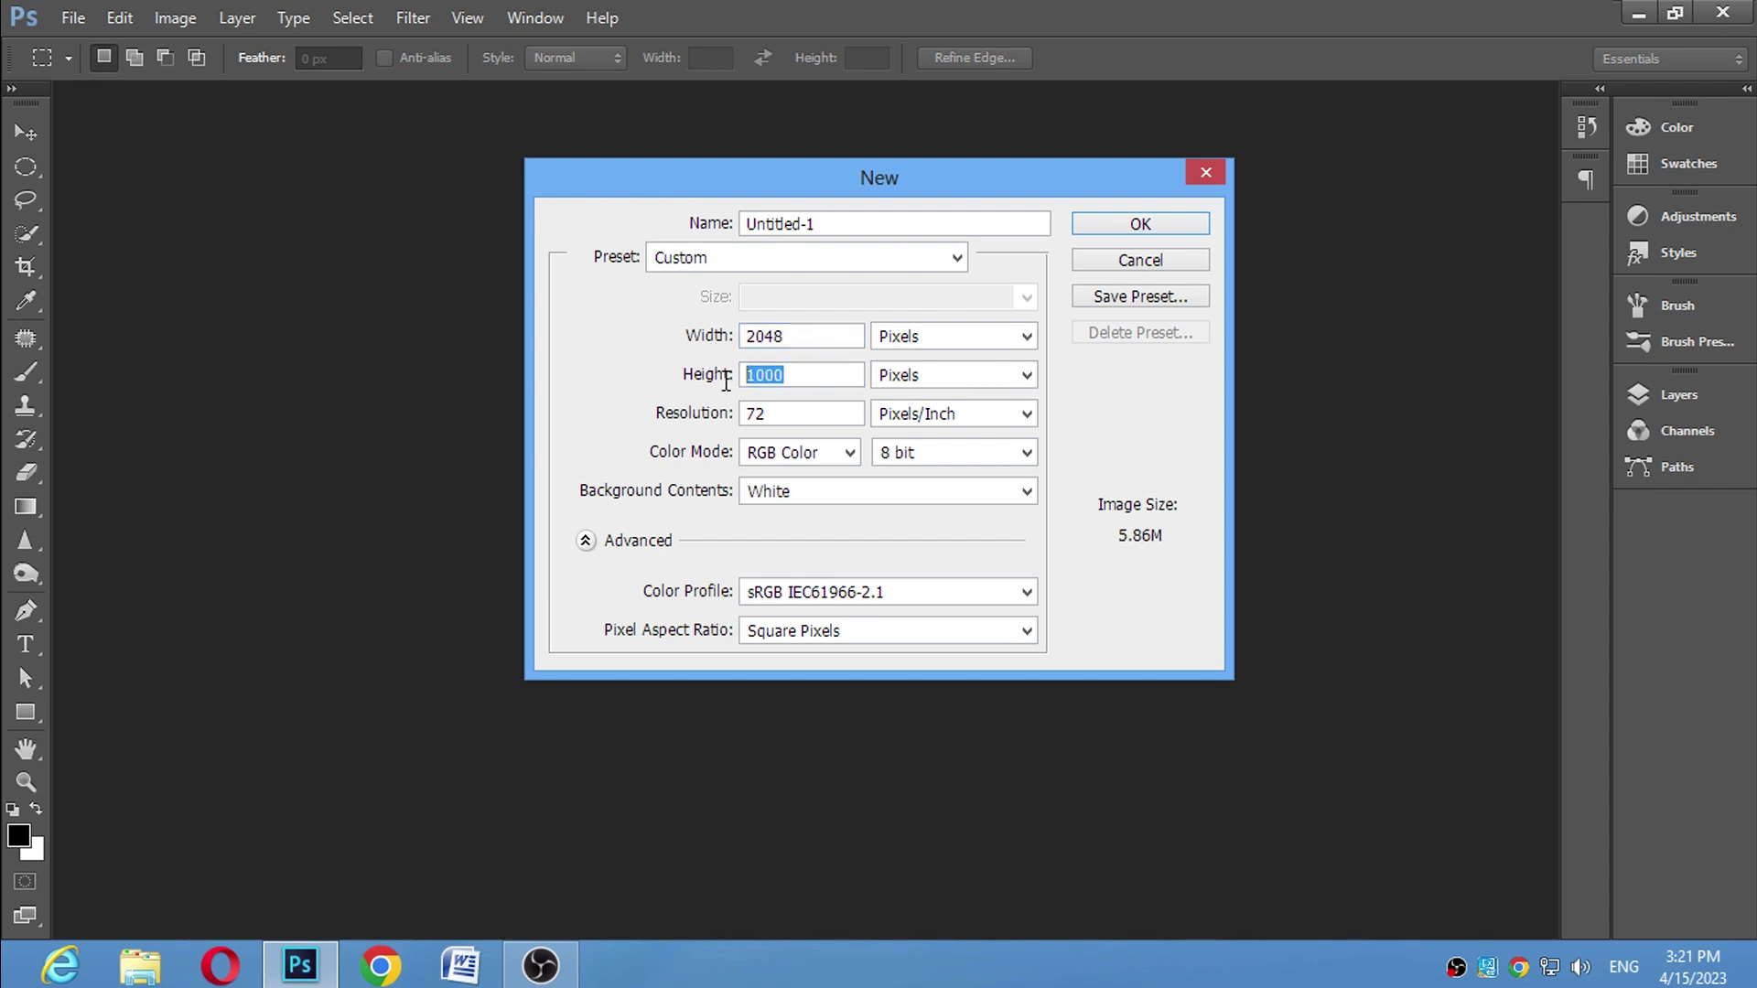
pyautogui.write('1152')
pyautogui.click(1139, 224)
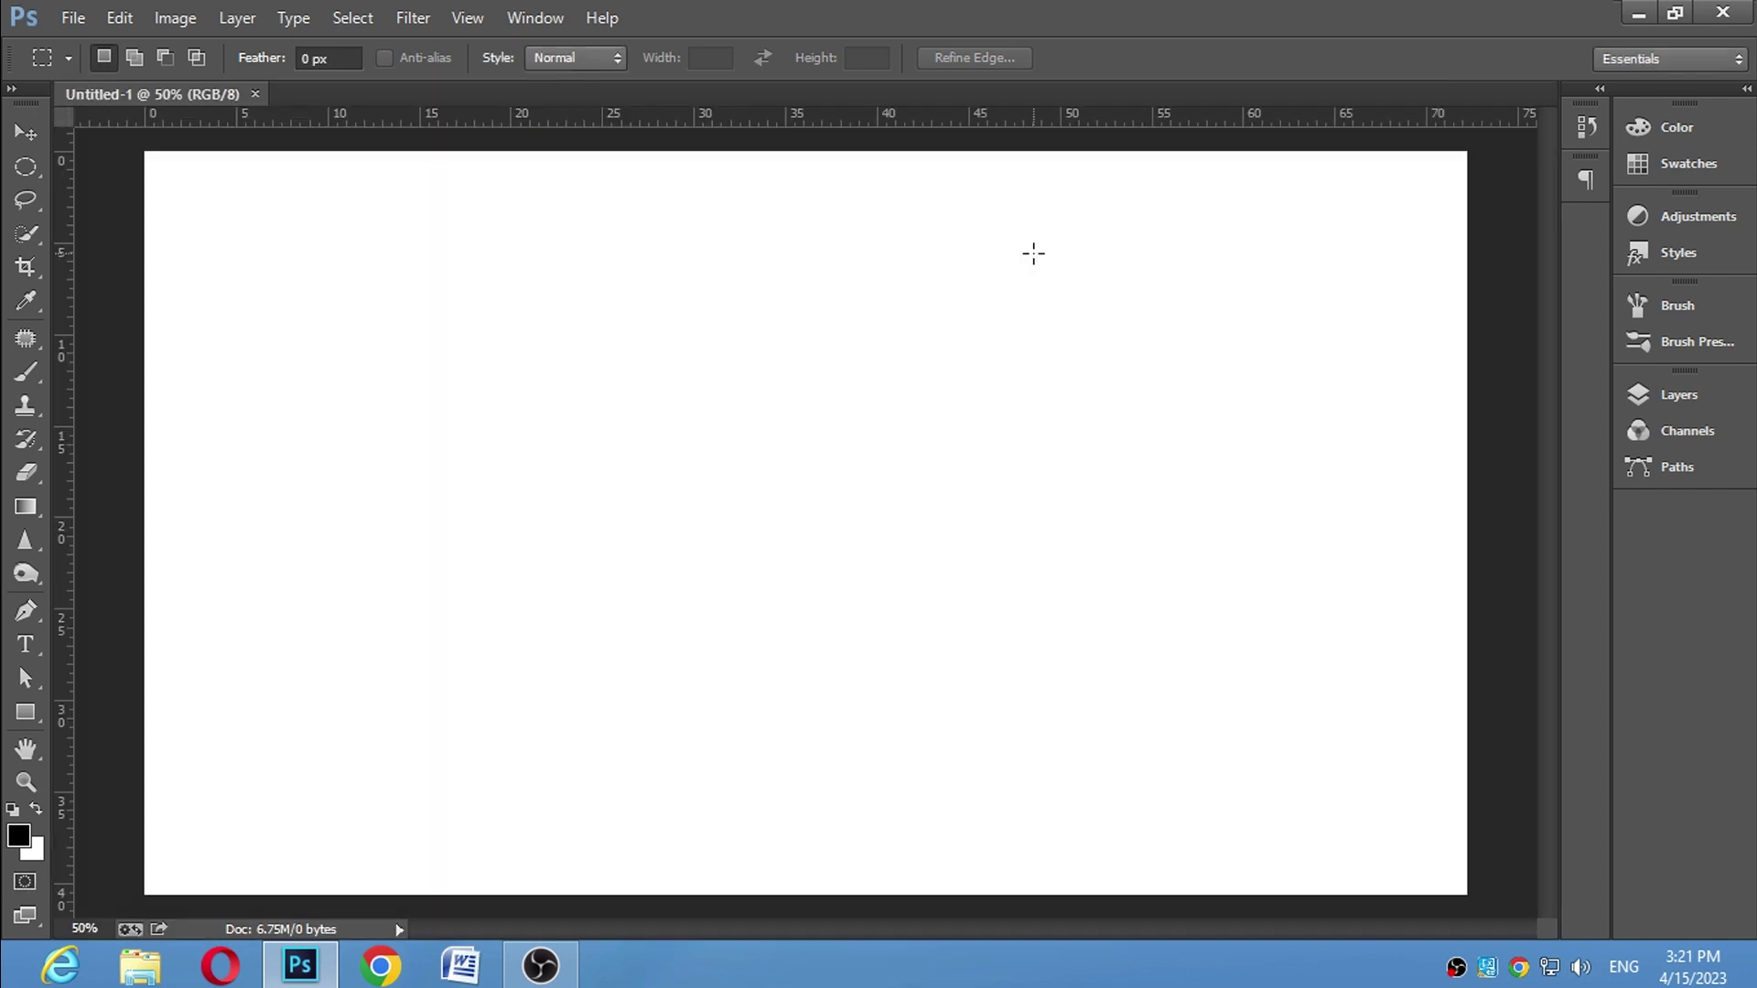
# Minimize Photoshop, open the Work folder and select the pexels-snapwire-111116 city photo
pyautogui.click(333, 975)
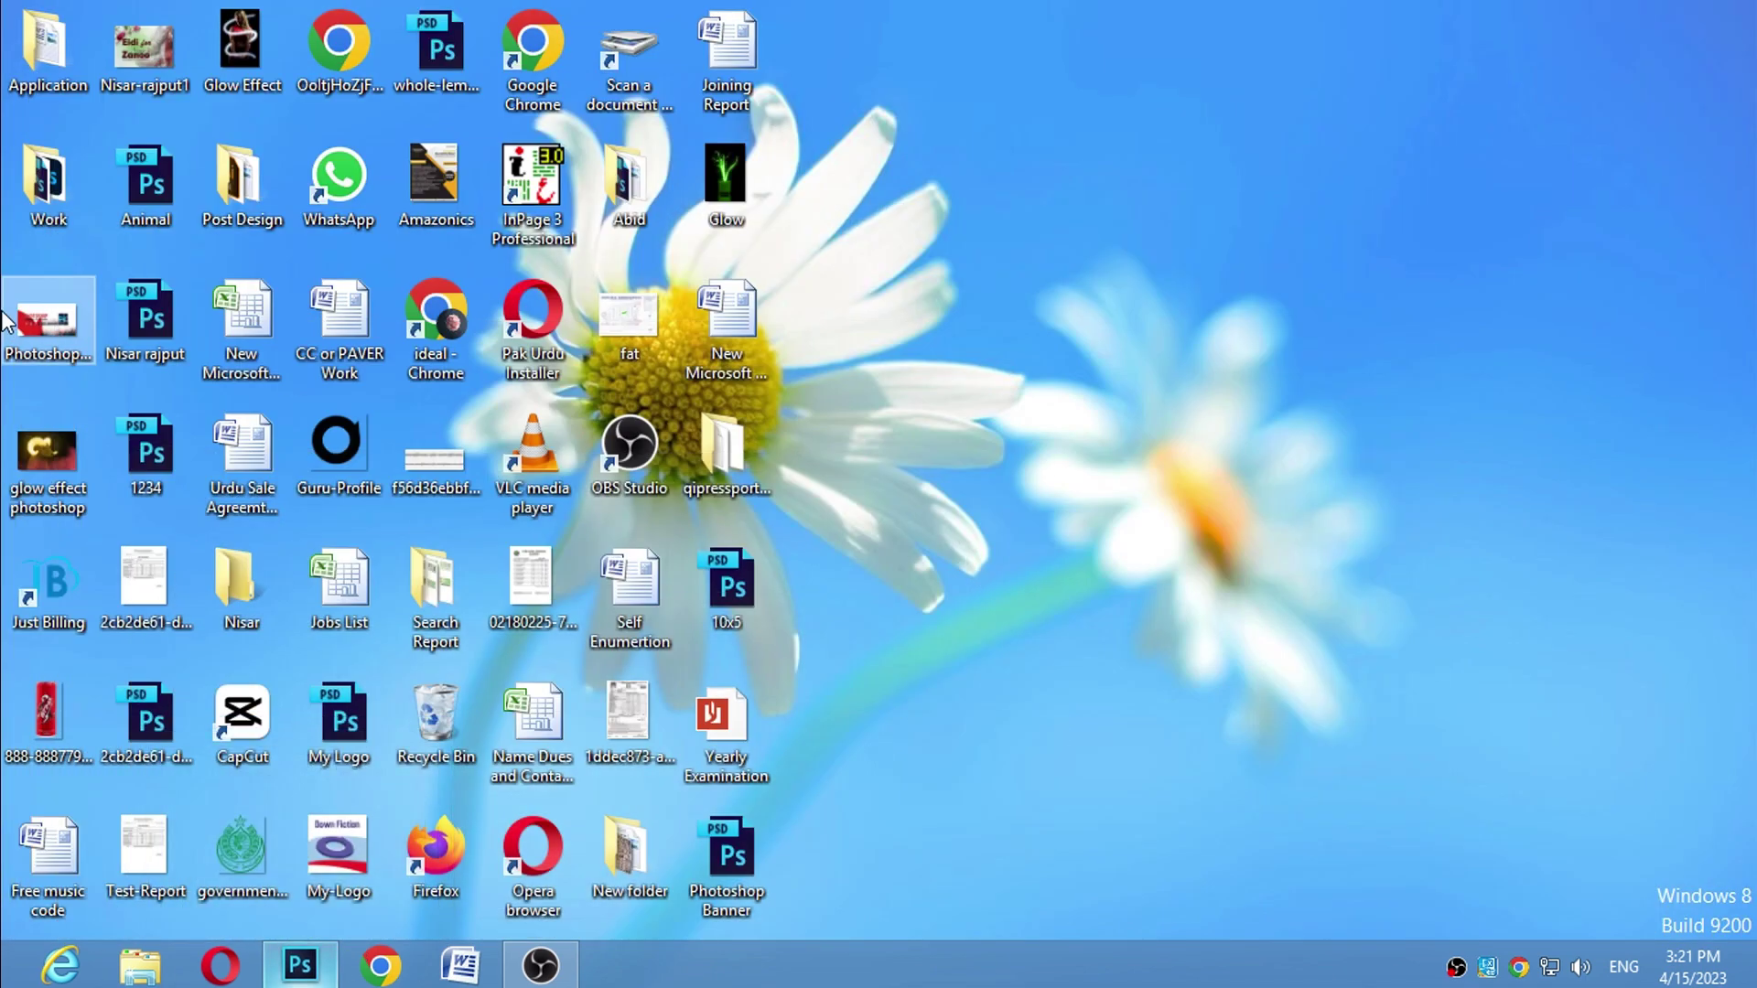
pyautogui.doubleClick(28, 217)
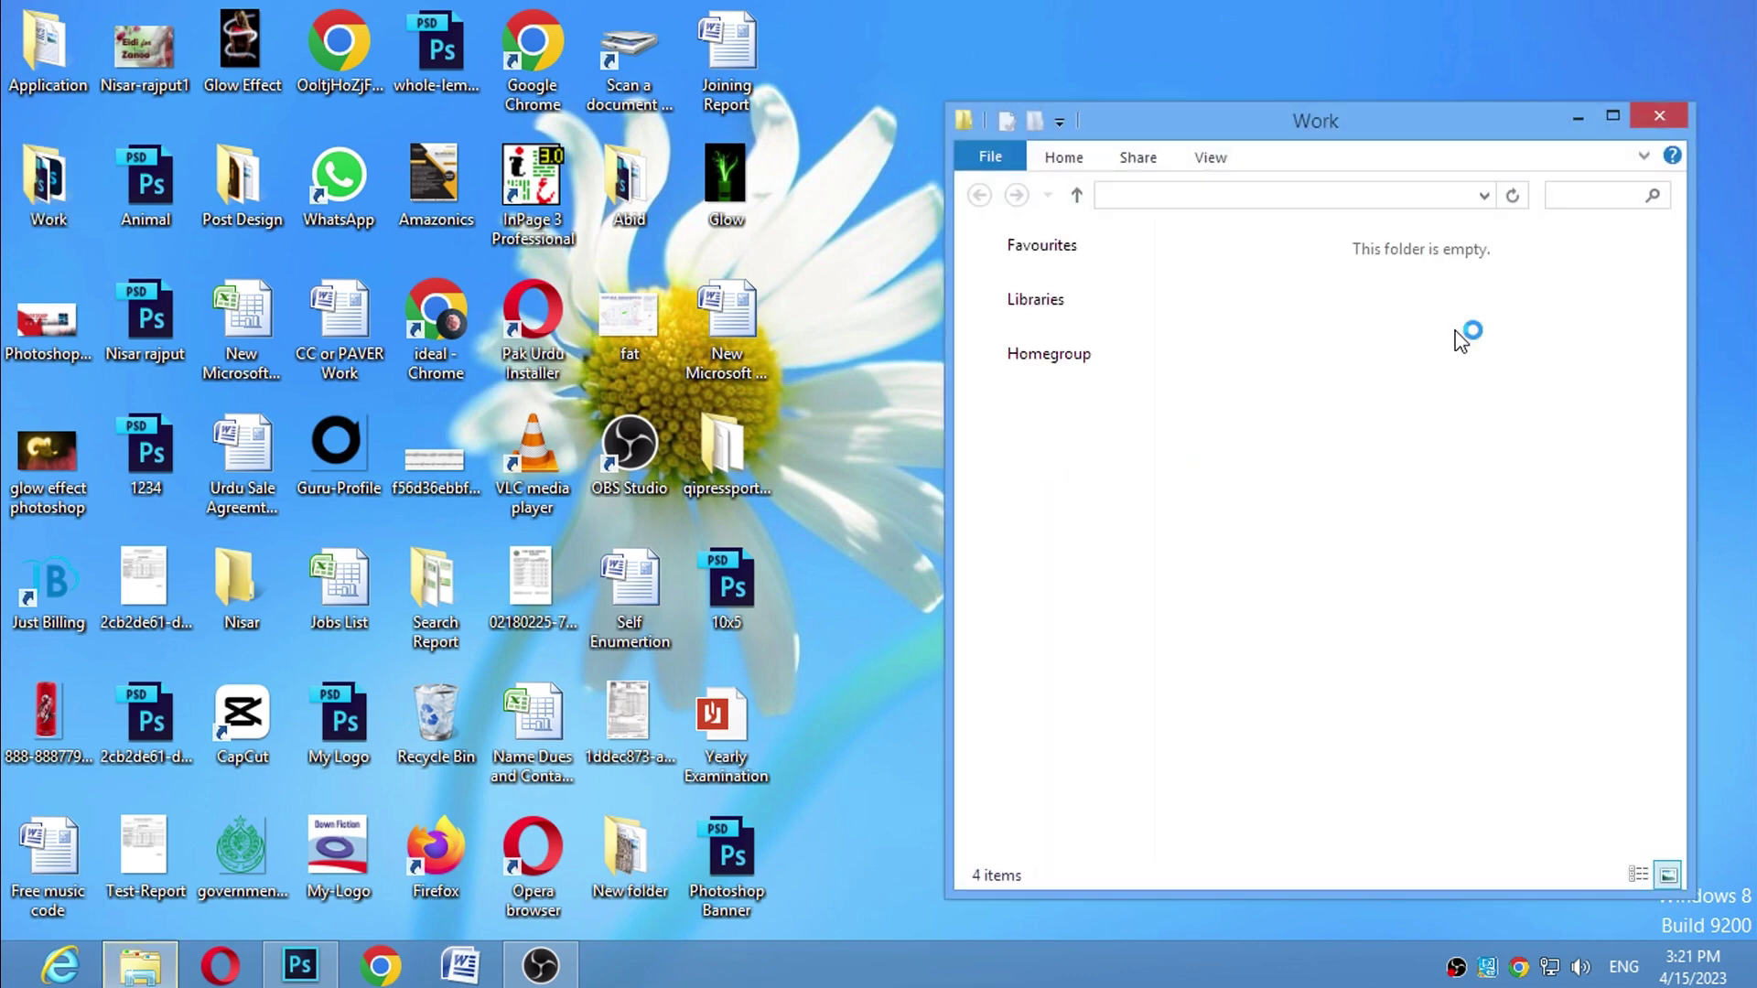
pyautogui.click(1579, 302)
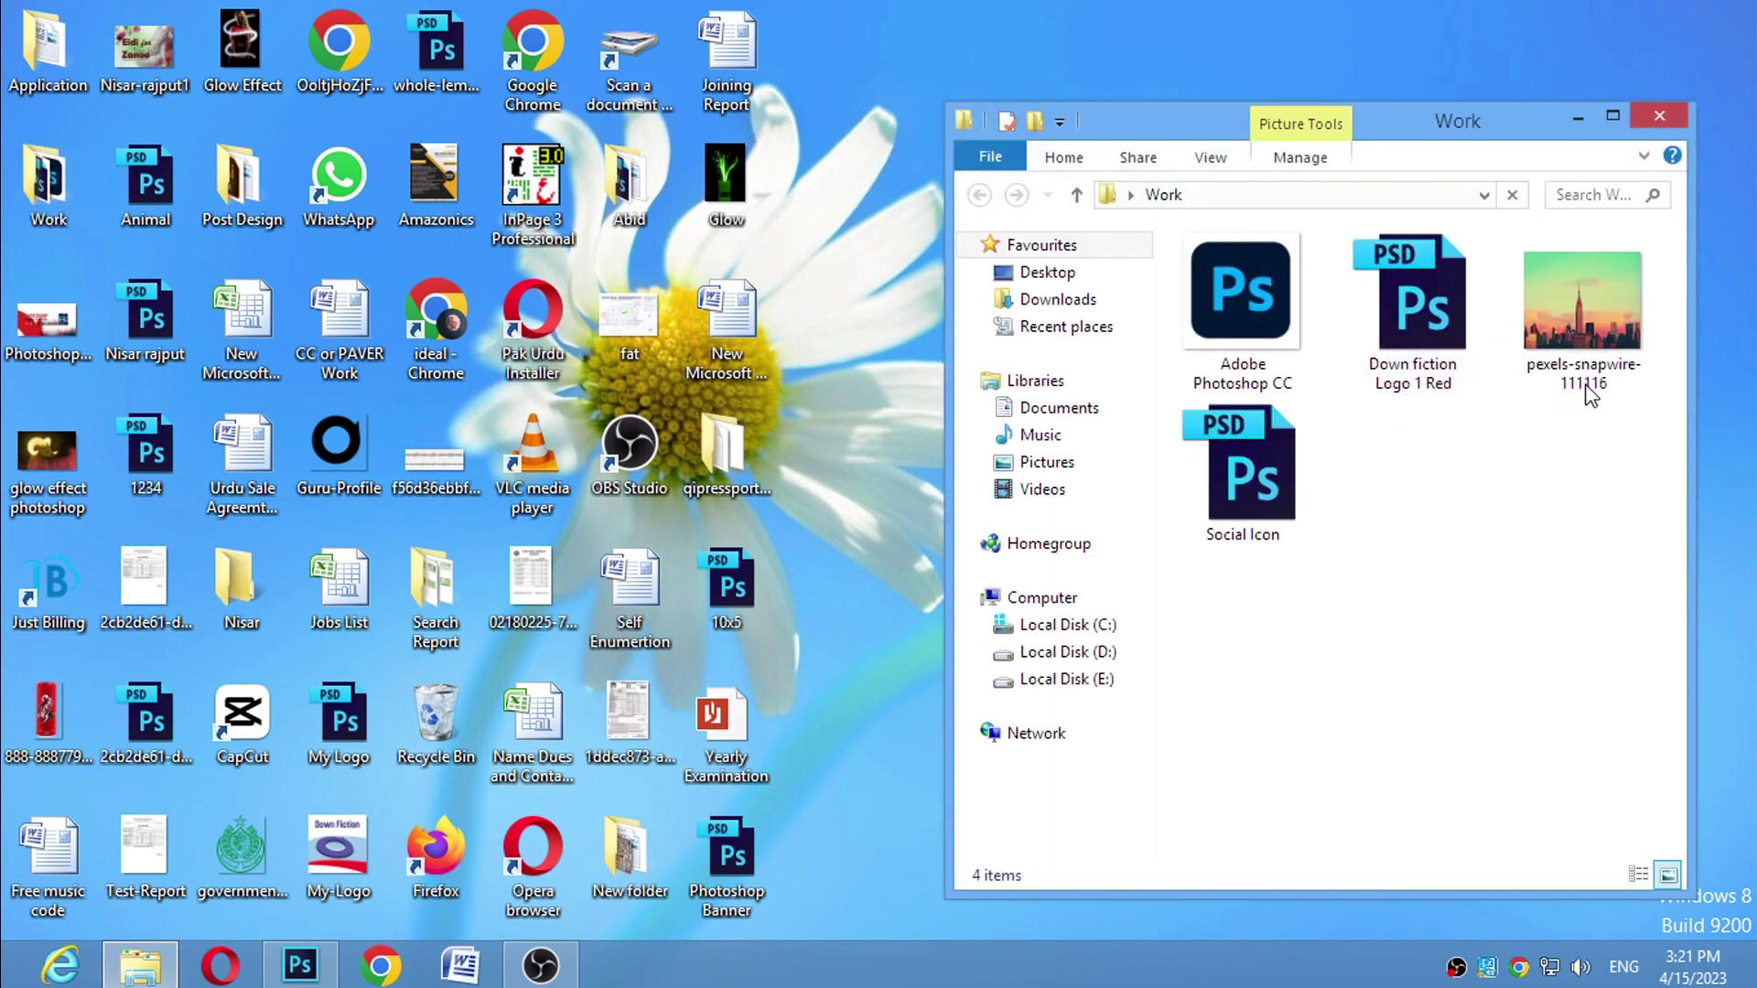
# Place the city photo onto the blank canvas, shifted toward the right edge, and commit it
pyautogui.moveTo(874, 758); pyautogui.dragTo(300, 966)
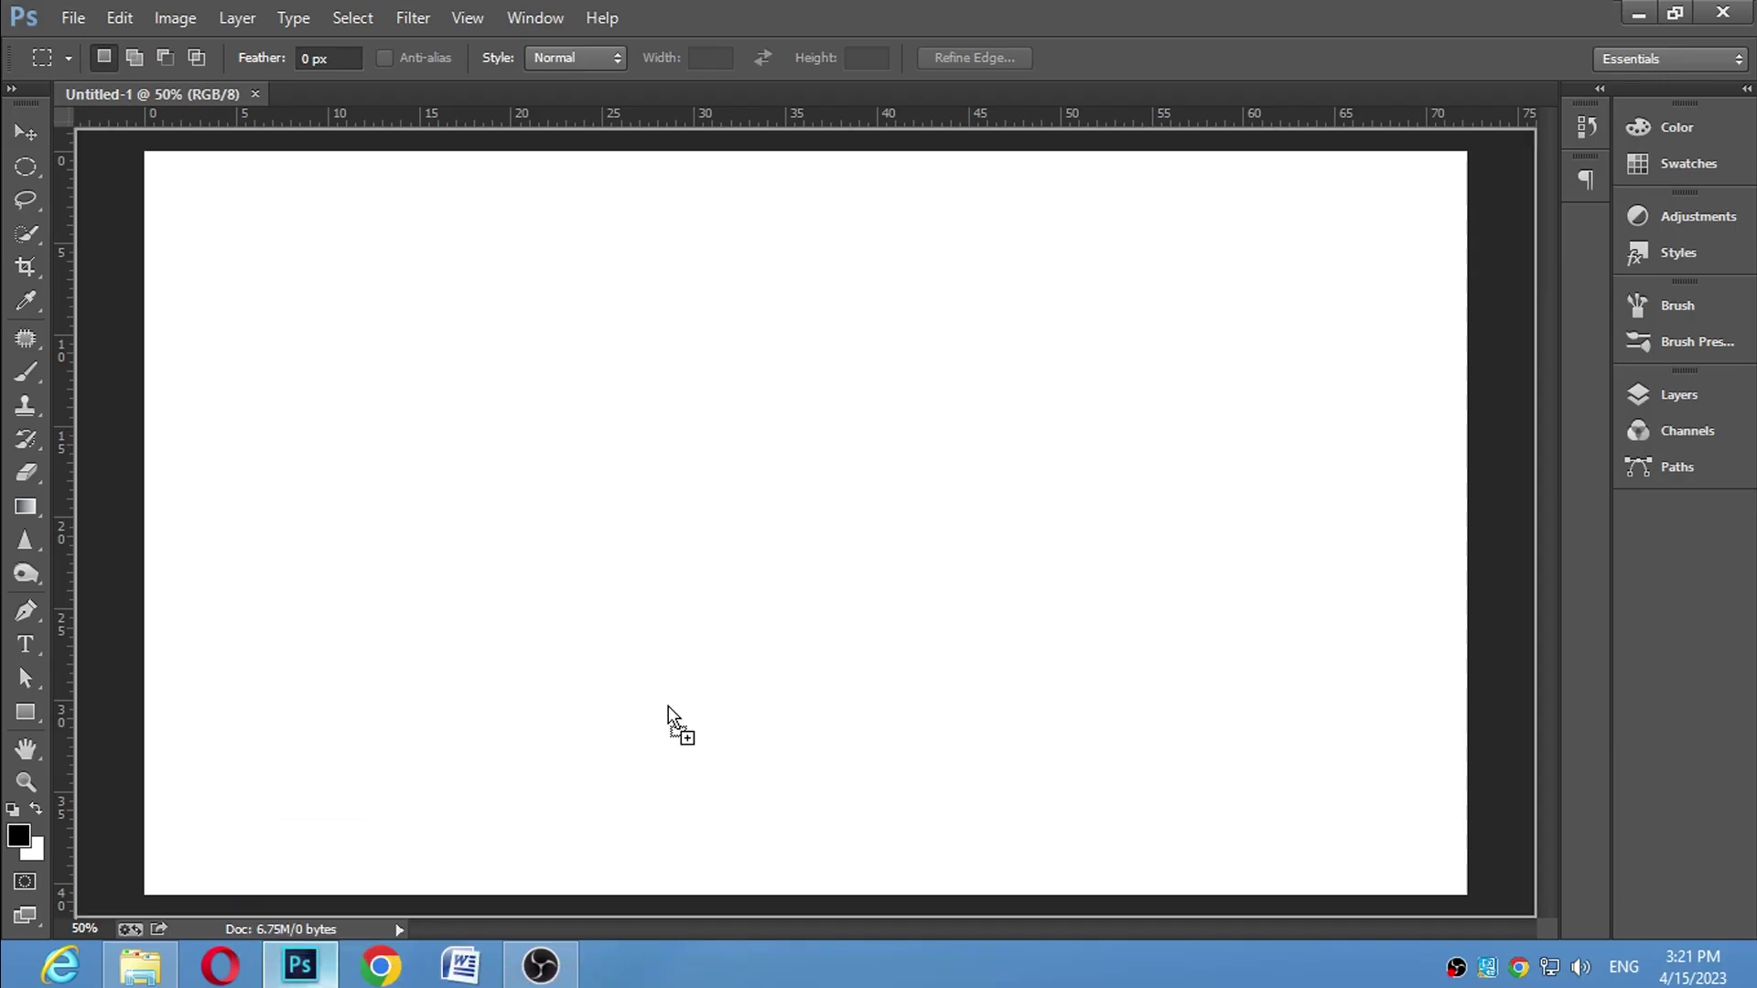
pyautogui.moveTo(765, 626); pyautogui.dragTo(760, 624)
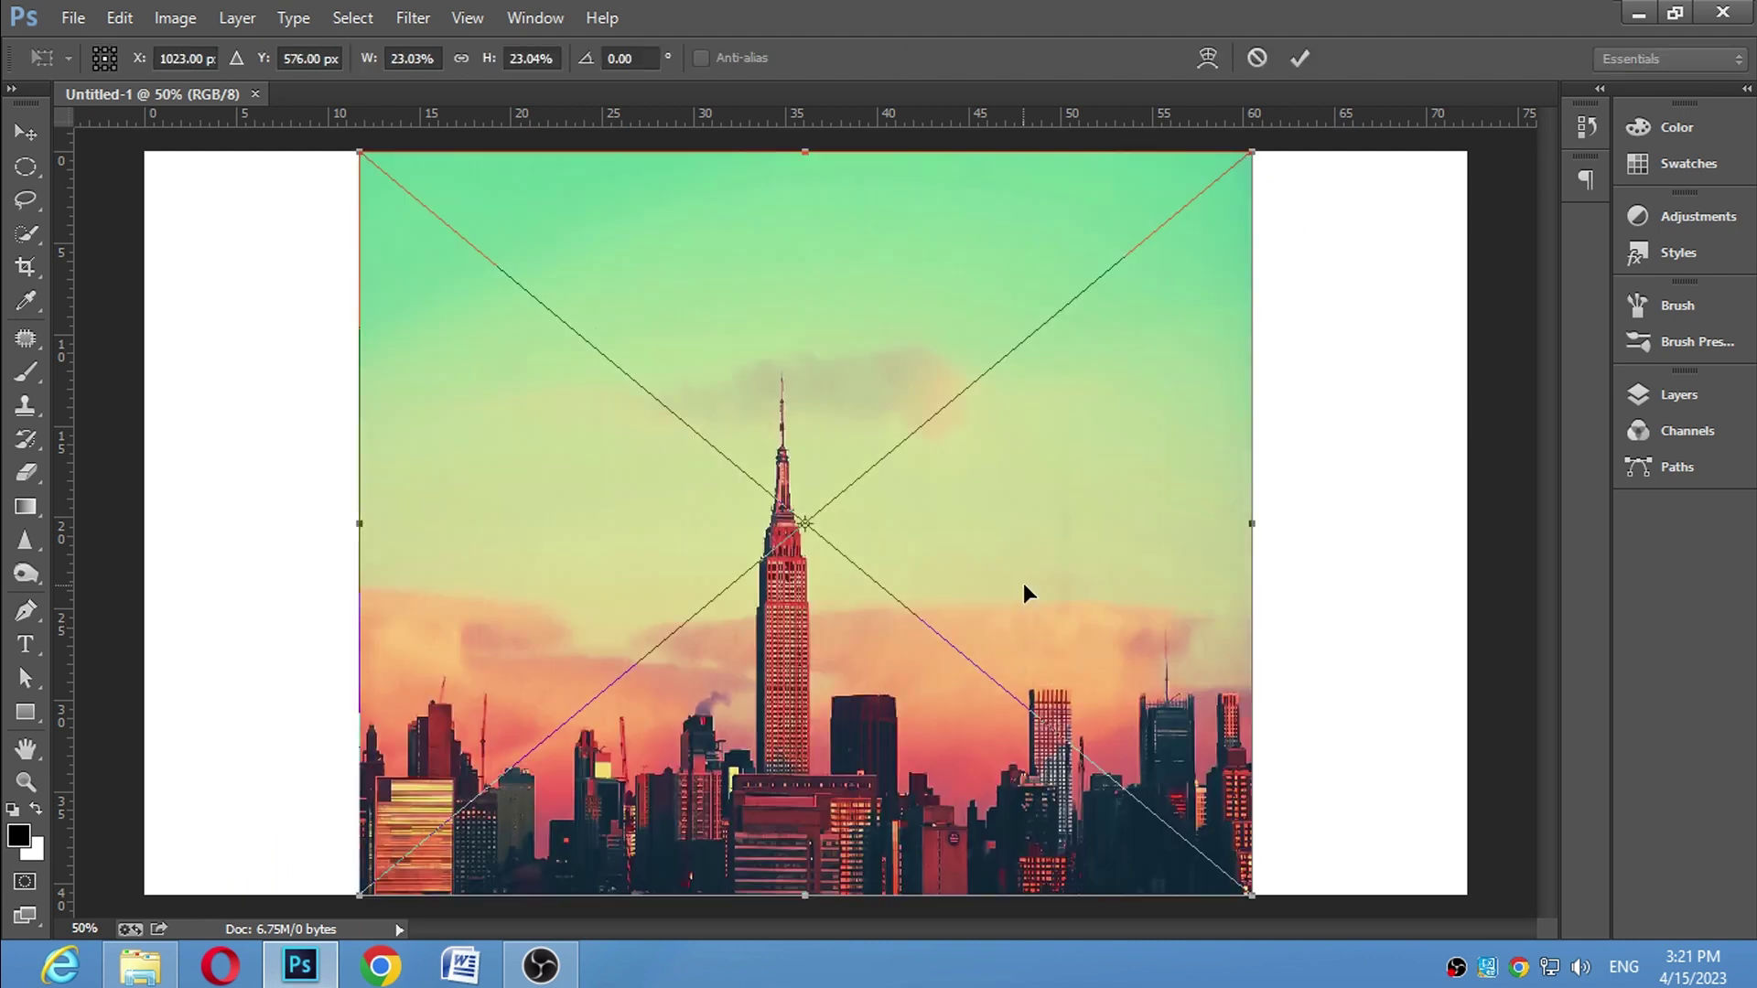
pyautogui.moveTo(1039, 572); pyautogui.dragTo(1263, 579)
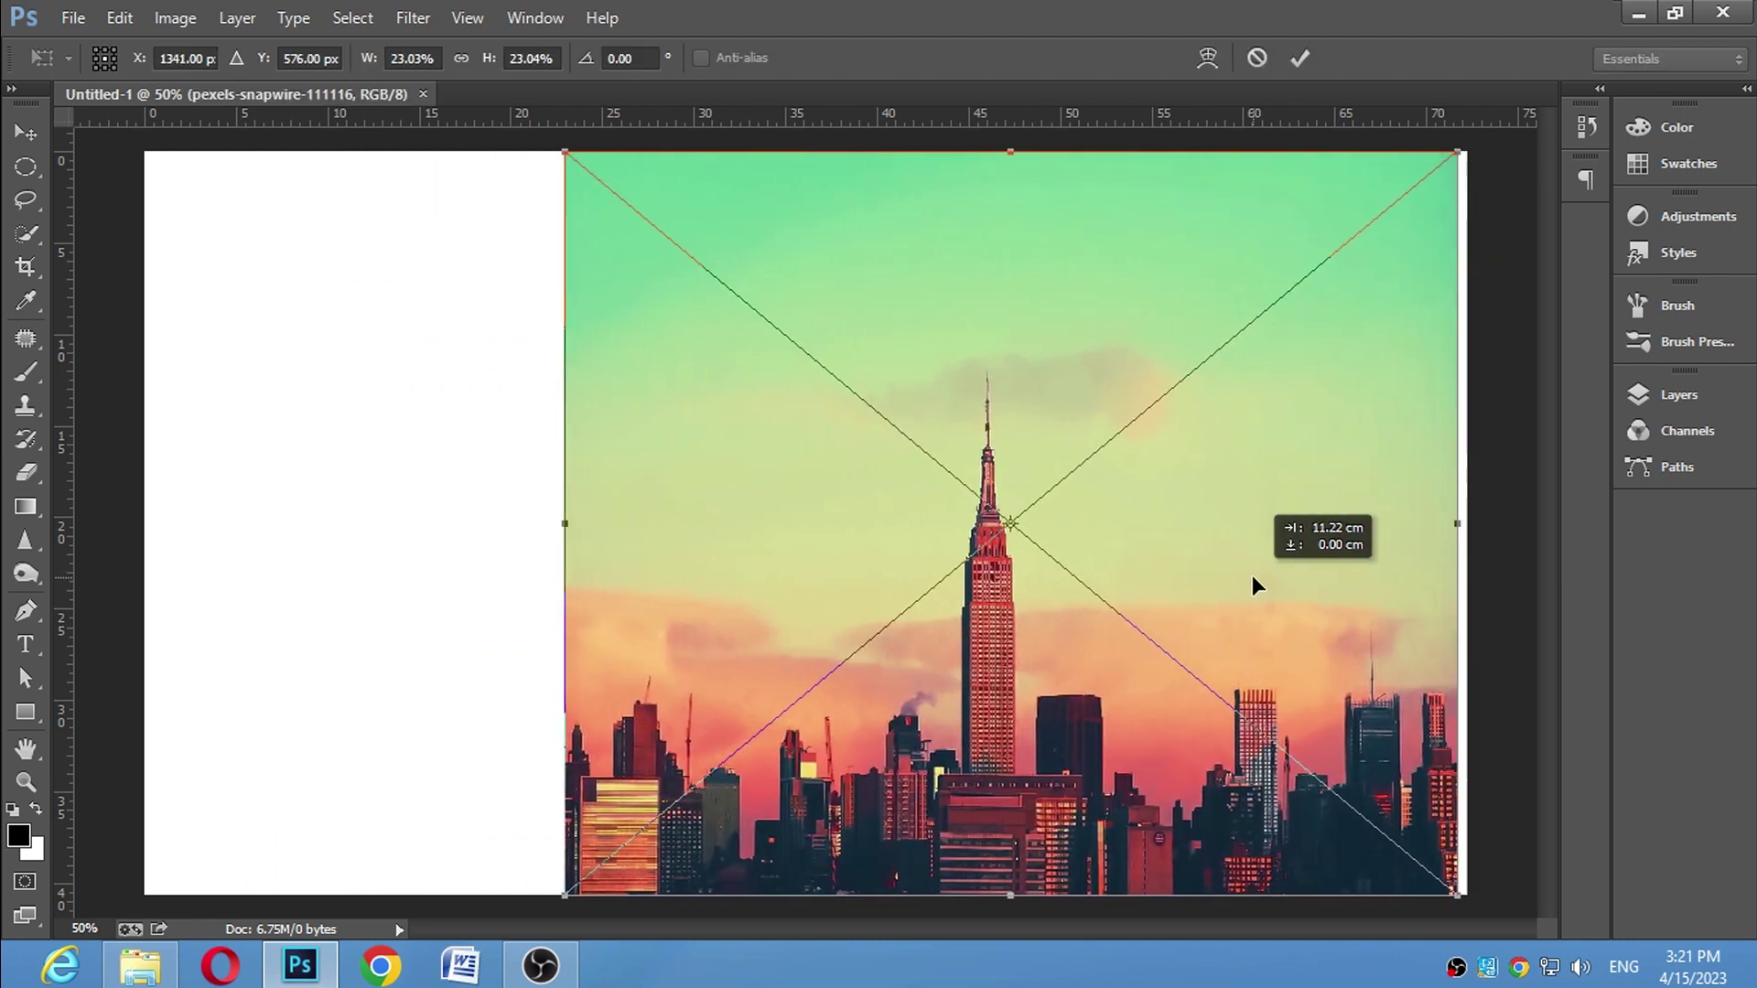
pyautogui.press('Return')
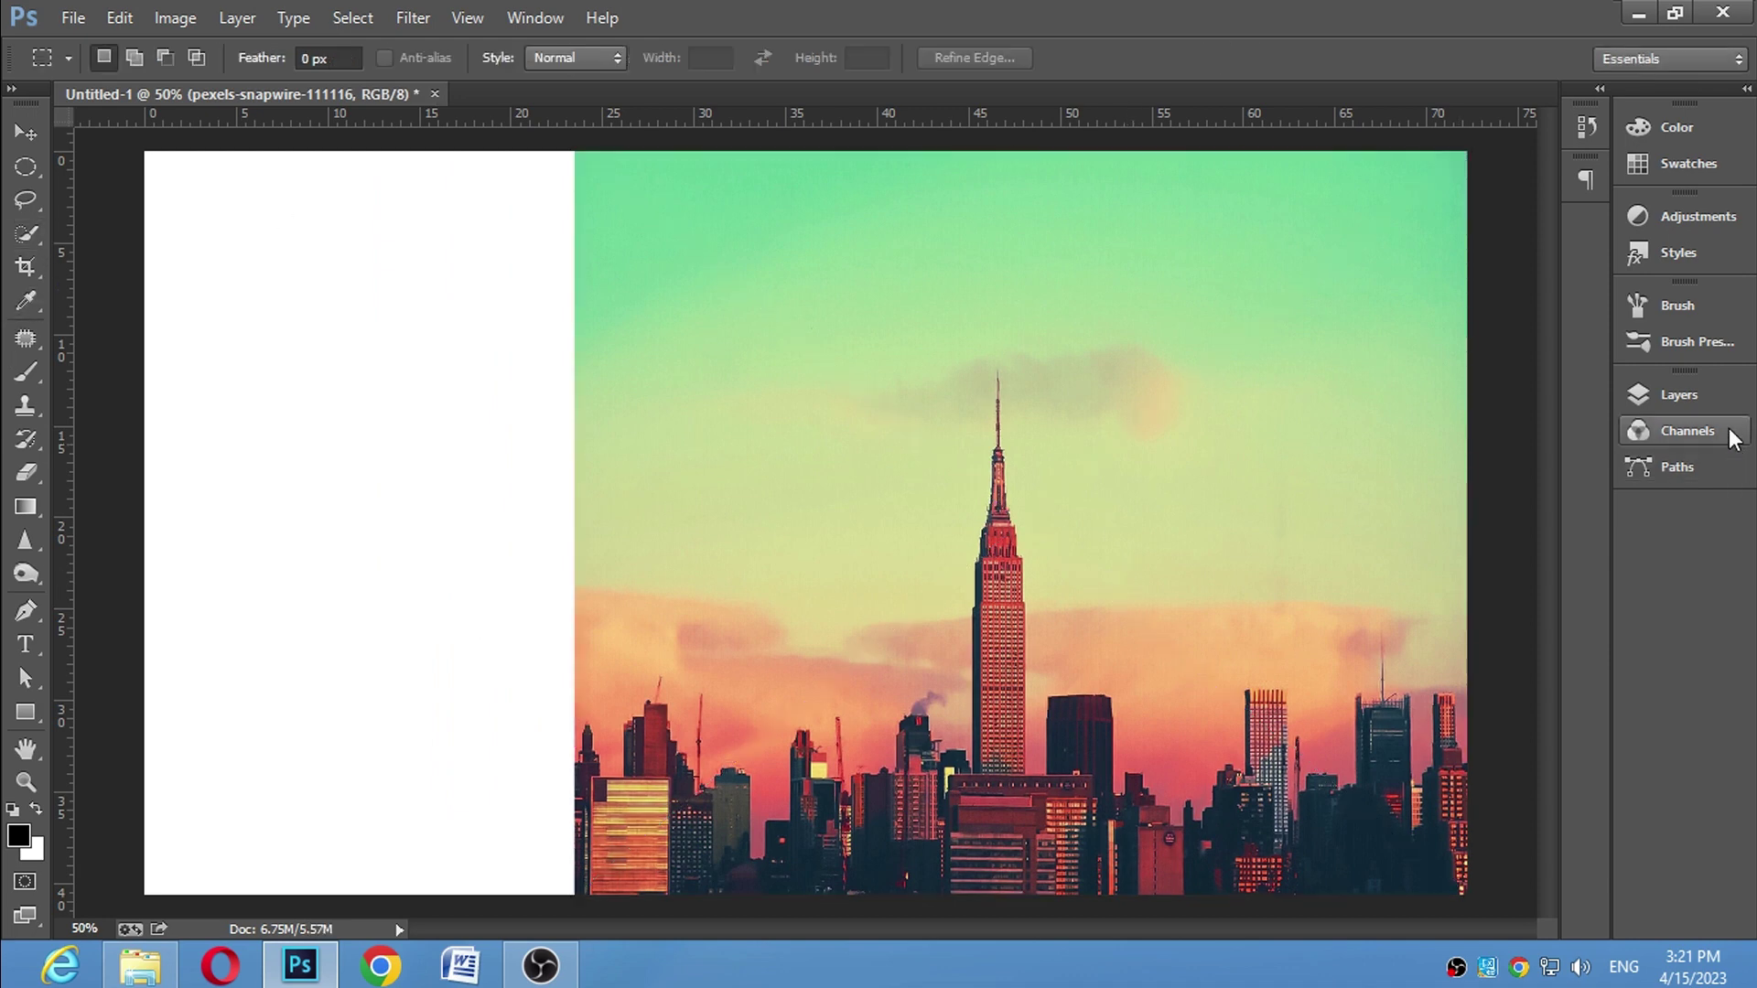
pyautogui.click(1678, 395)
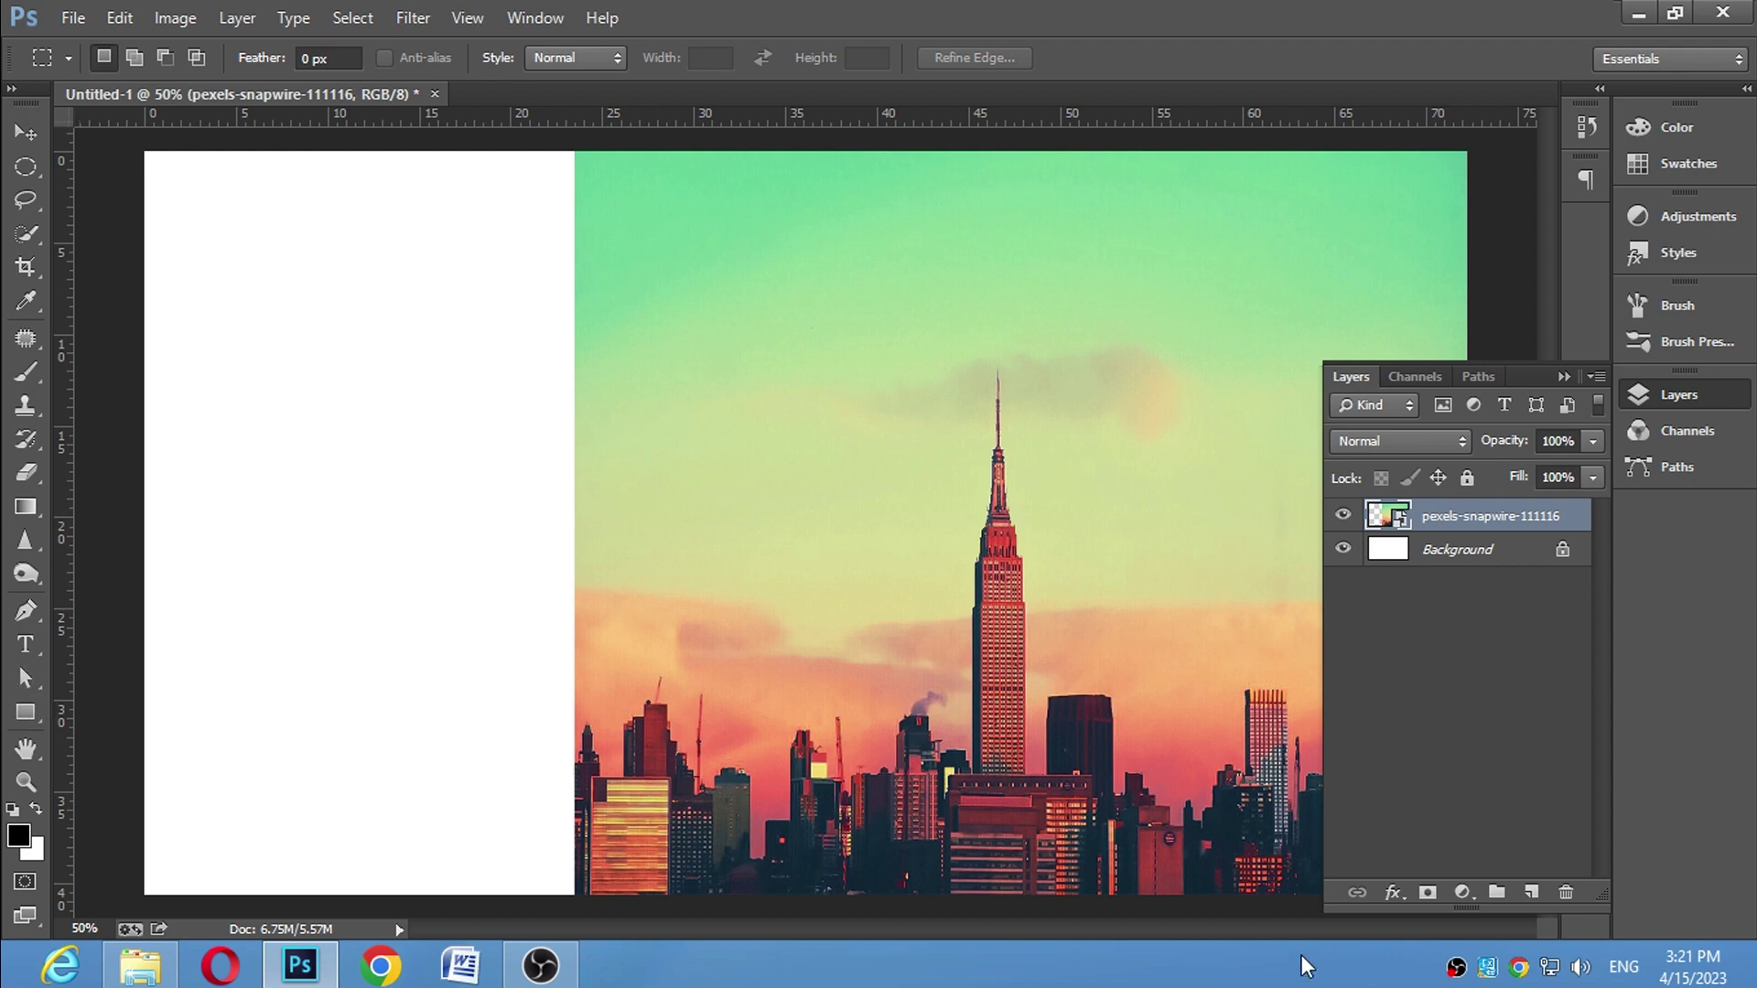
# Add a layer mask to the photo and set up an 800 px black brush
pyautogui.click(1430, 895)
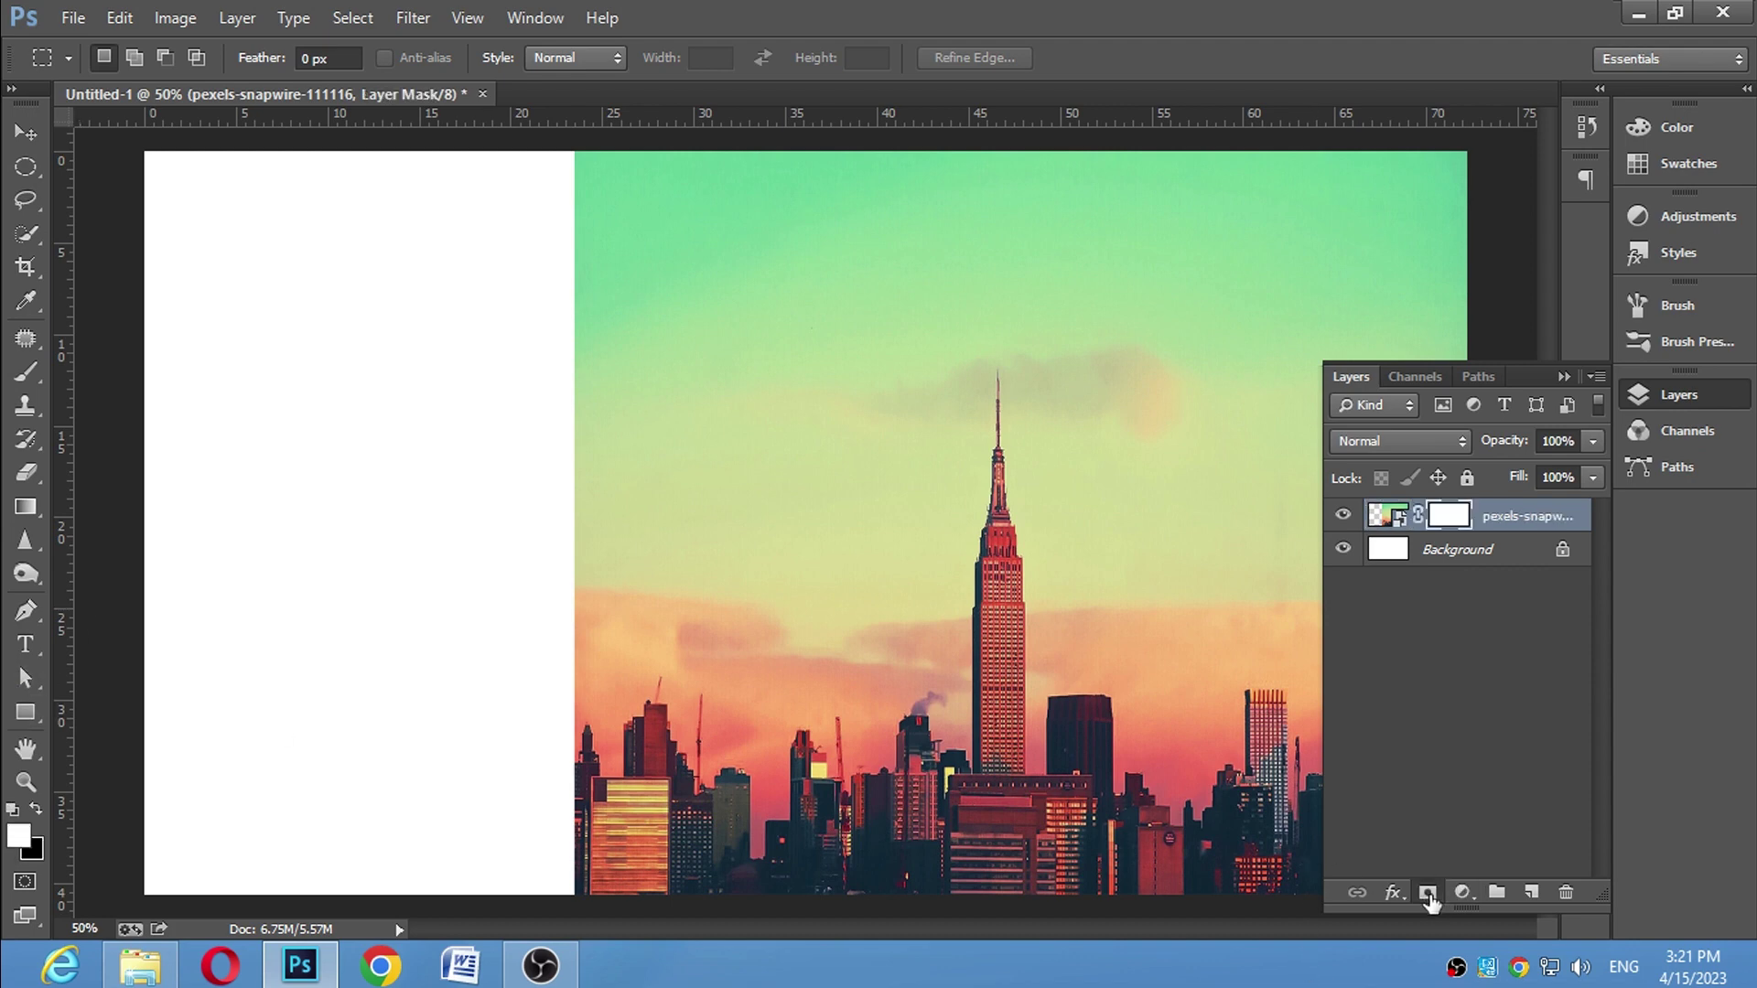
pyautogui.hotkey('ctrl', 'z')
pyautogui.click(1564, 376)
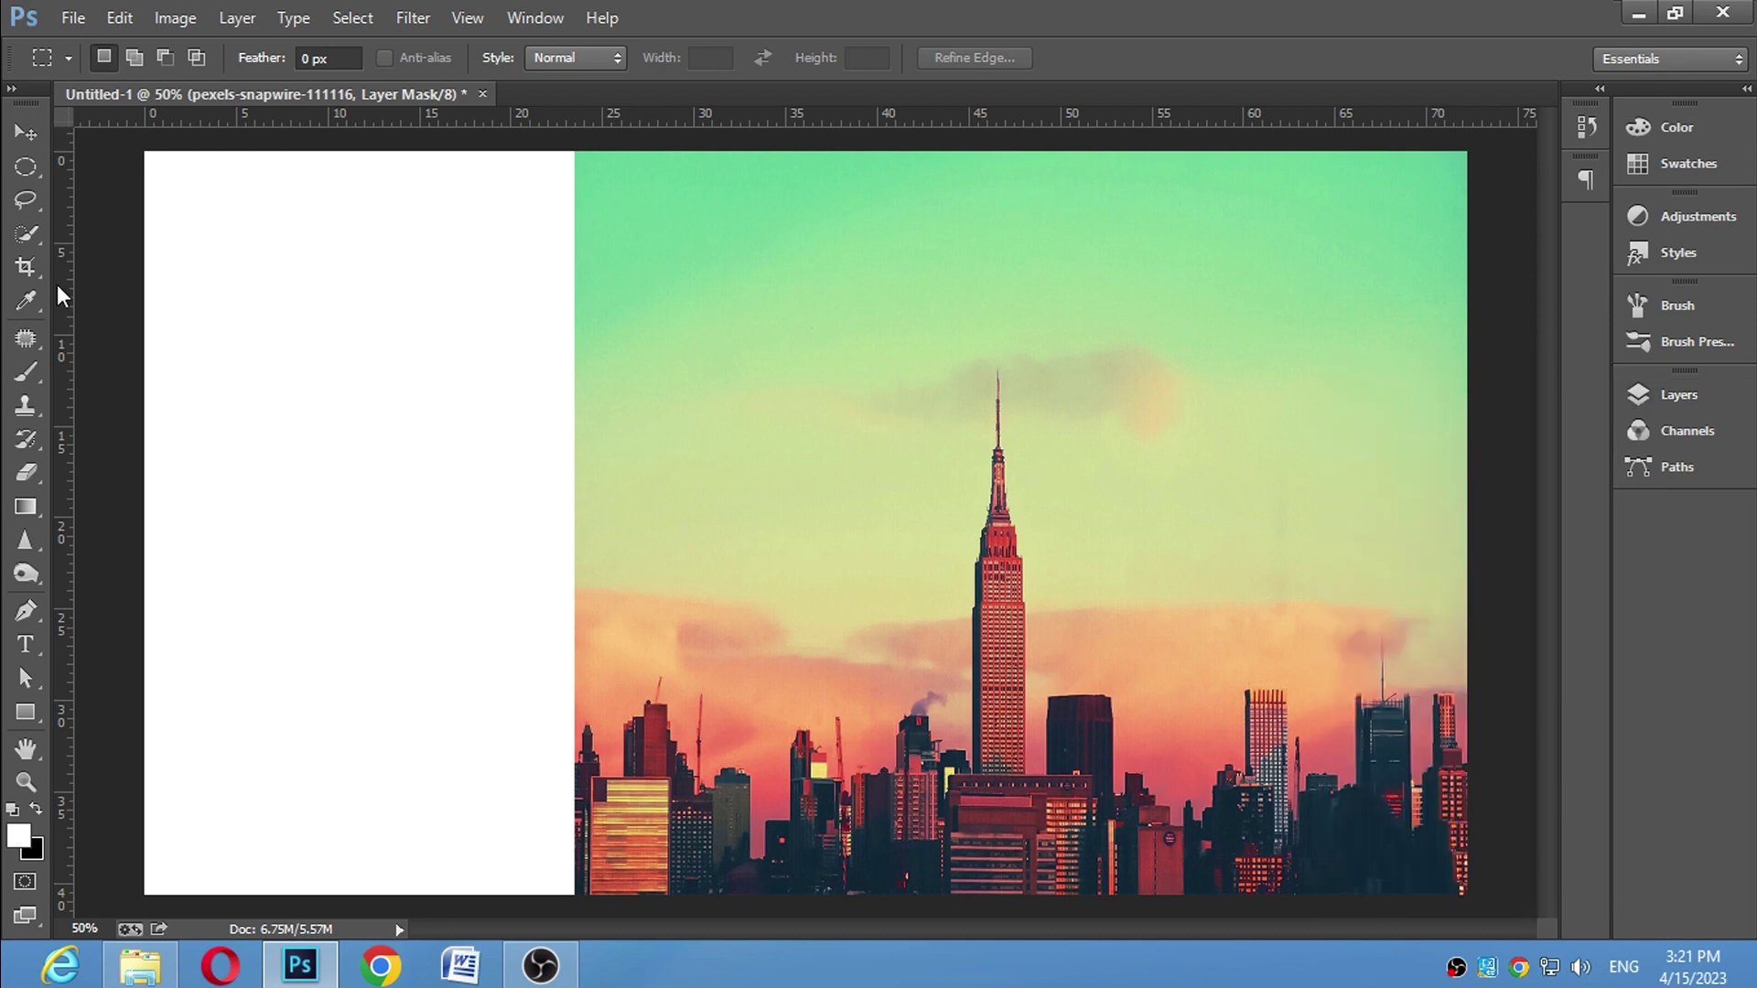
pyautogui.click(25, 372)
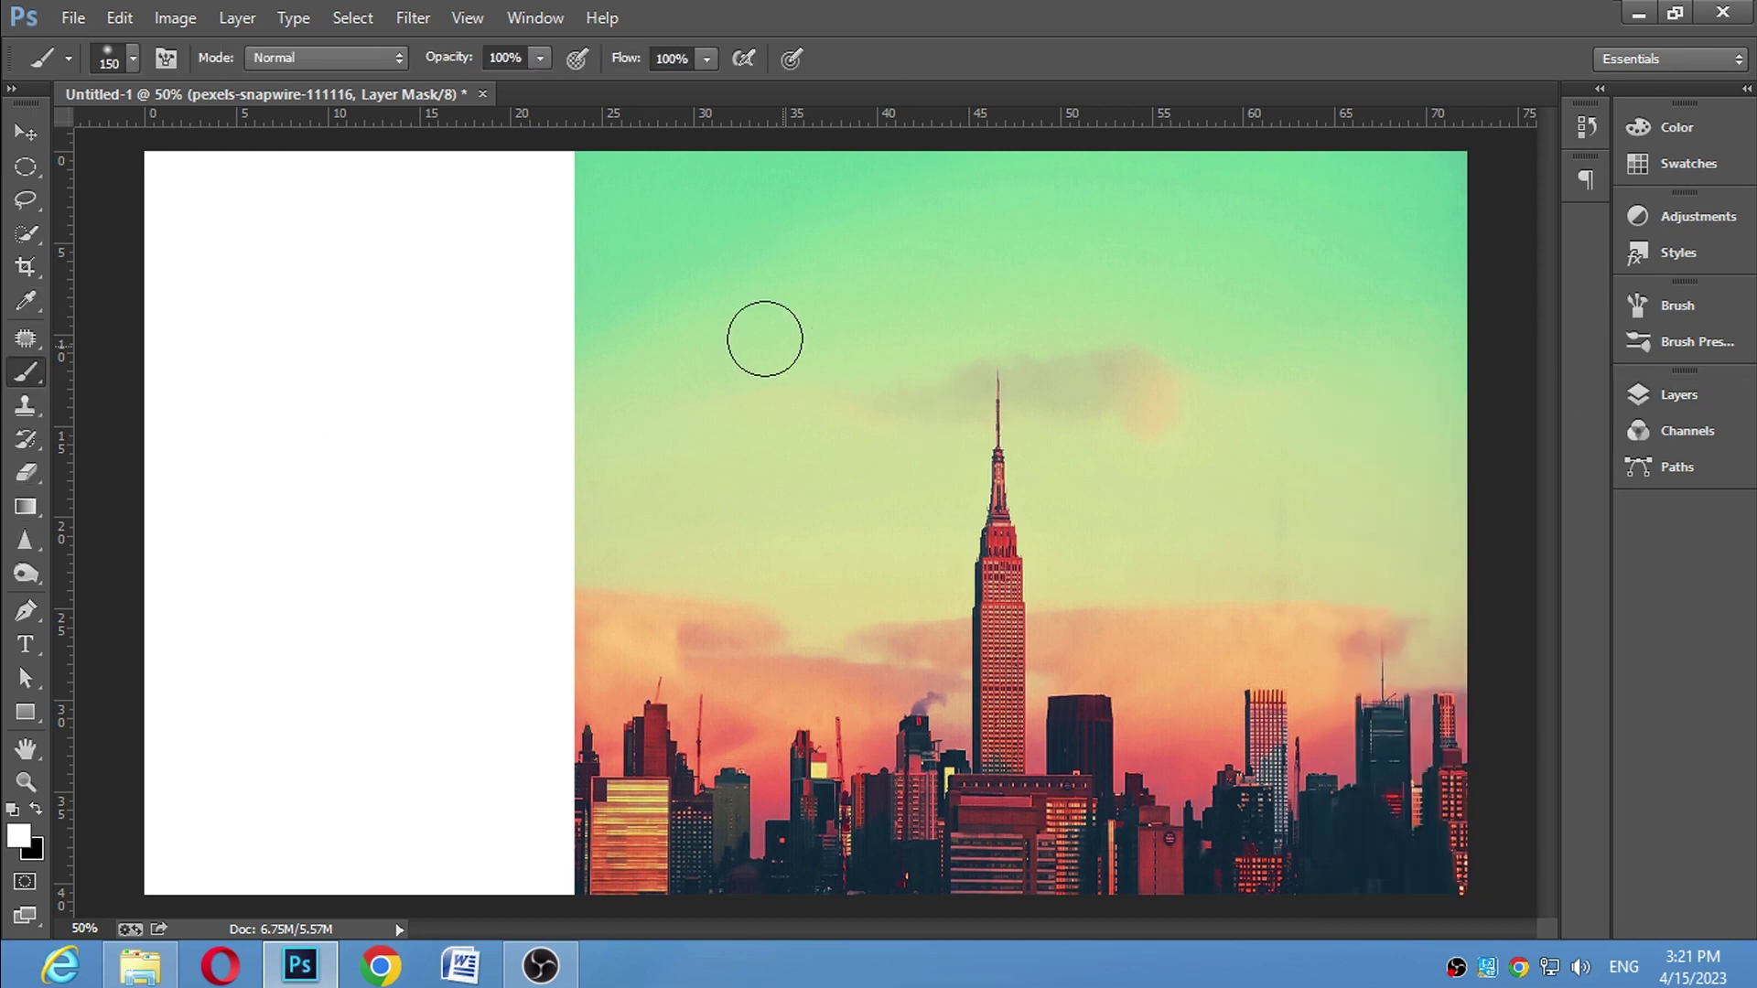
pyautogui.press(']')
pyautogui.press(']')
pyautogui.press(']')
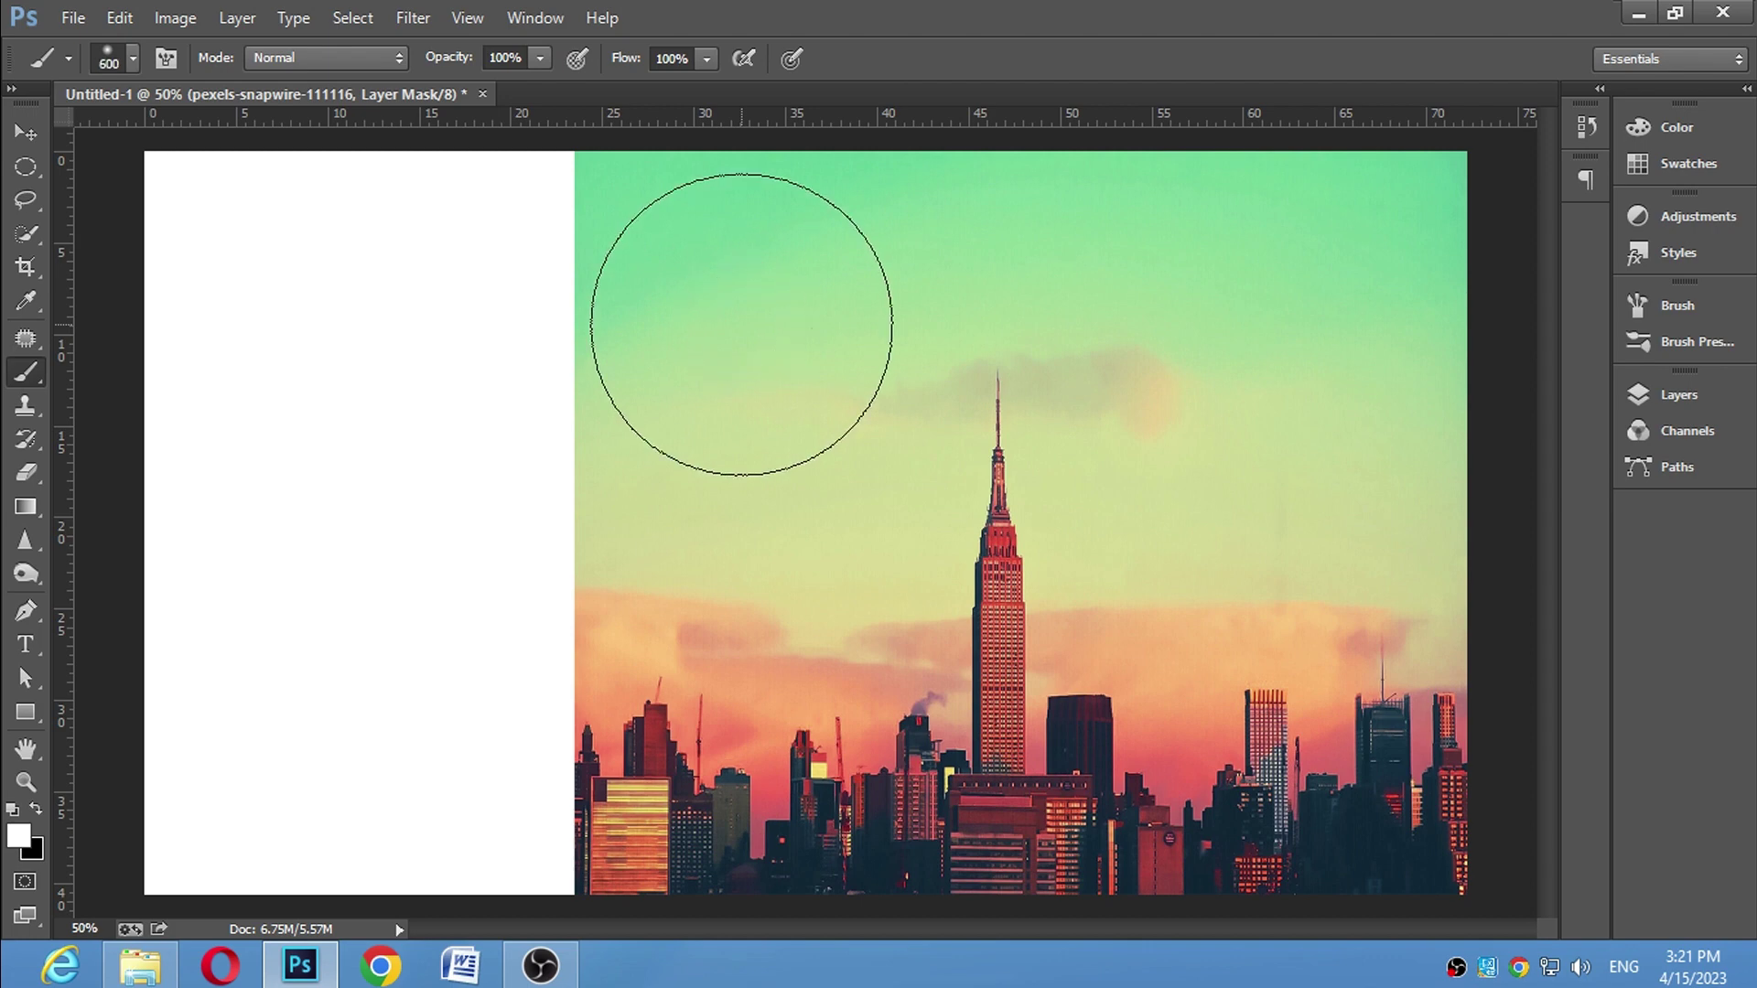
pyautogui.click(36, 809)
# Paint the sky and left-side buildings out to white on the photo's mask
pyautogui.moveTo(522, 313)
pyautogui.mouseDown()
pyautogui.moveTo(1437, 297)
pyautogui.moveTo(366, 302)
pyautogui.mouseUp()
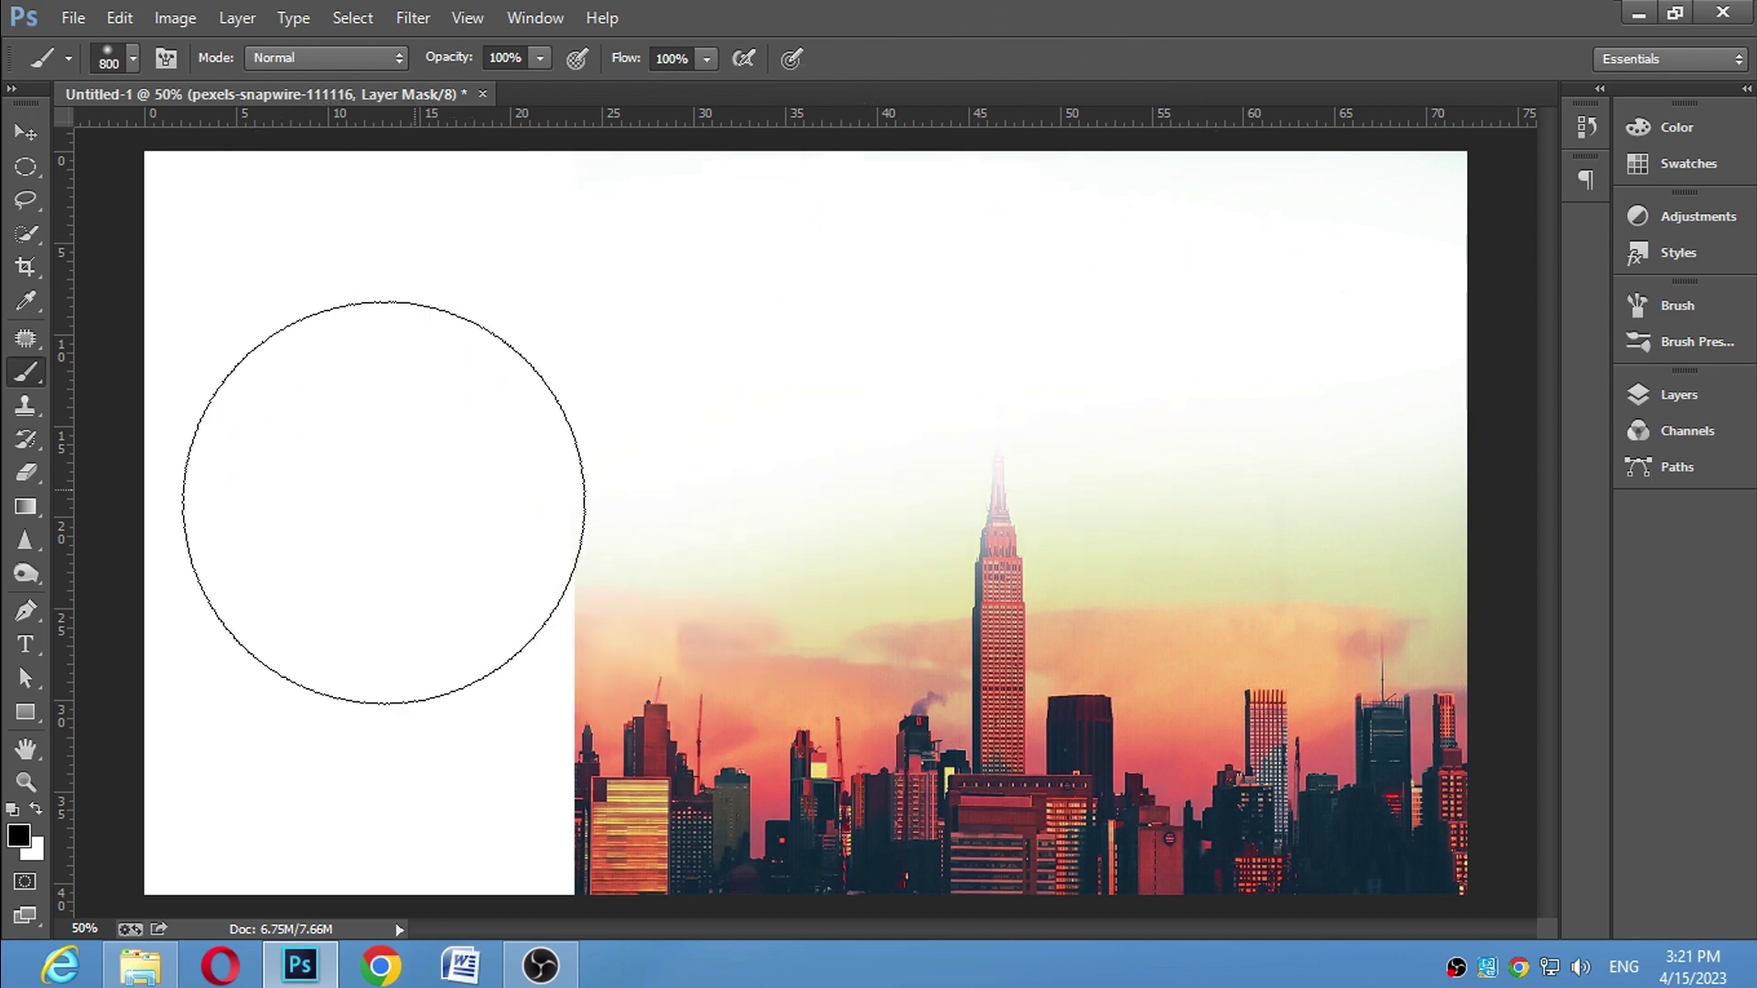
pyautogui.click(582, 663)
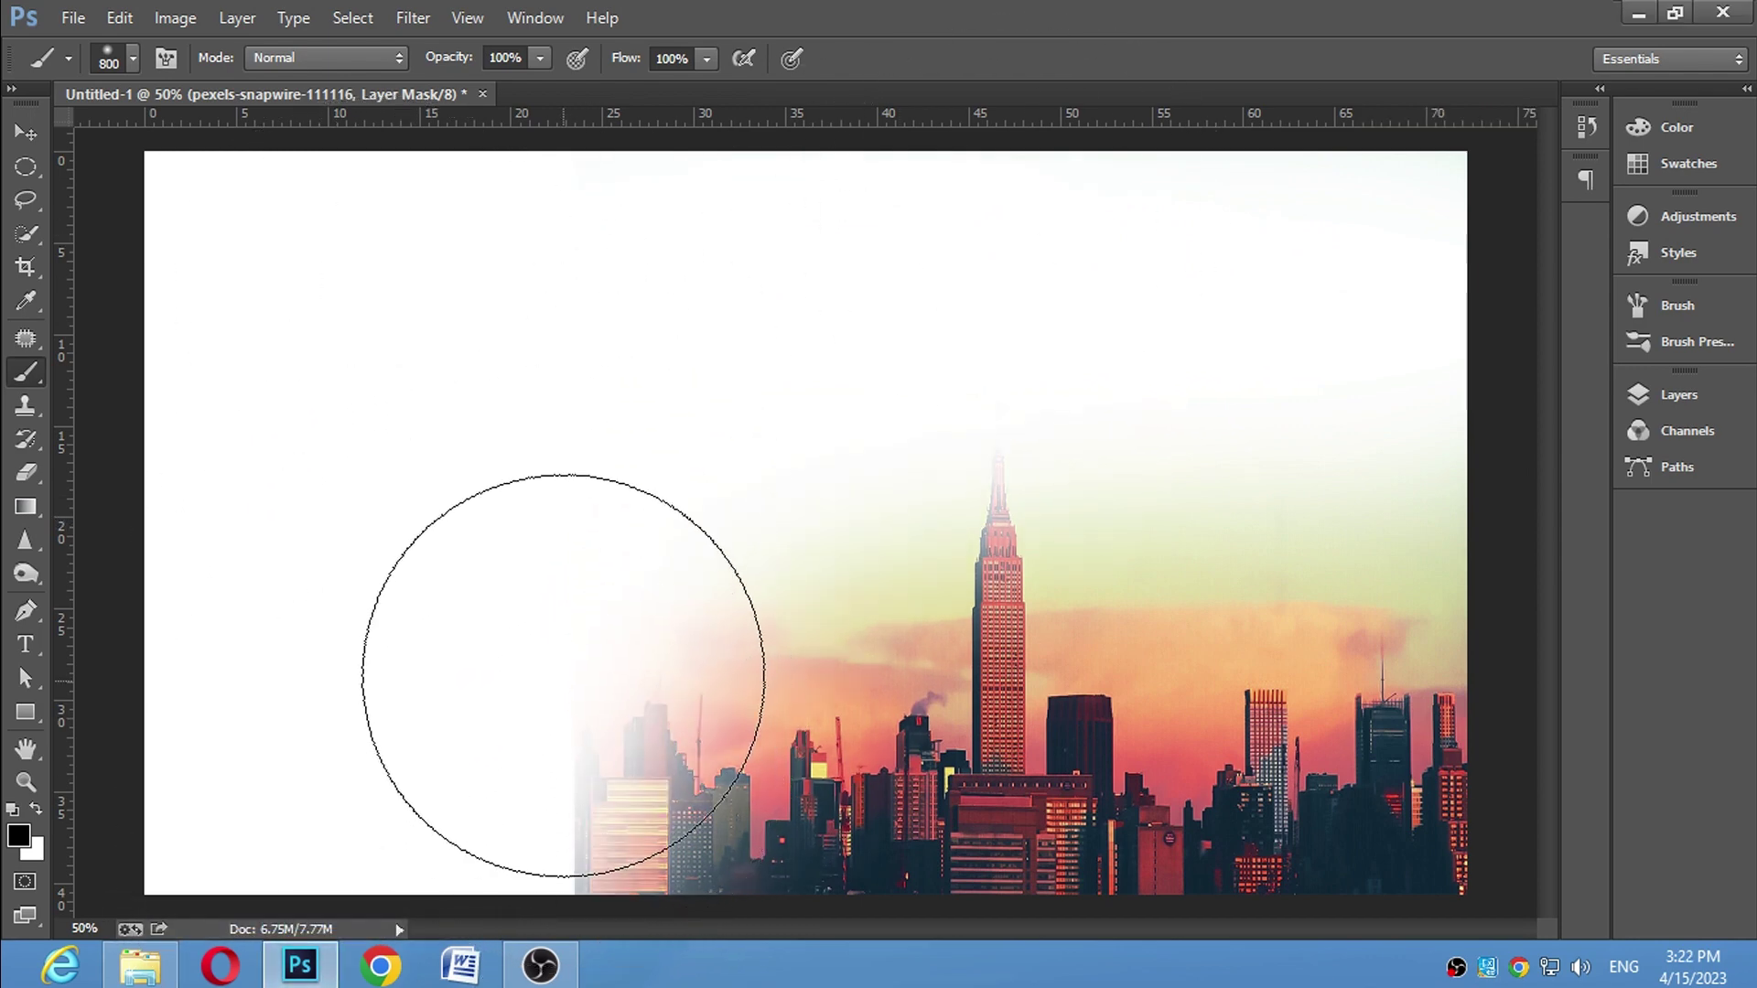
pyautogui.moveTo(563, 675); pyautogui.dragTo(412, 824)
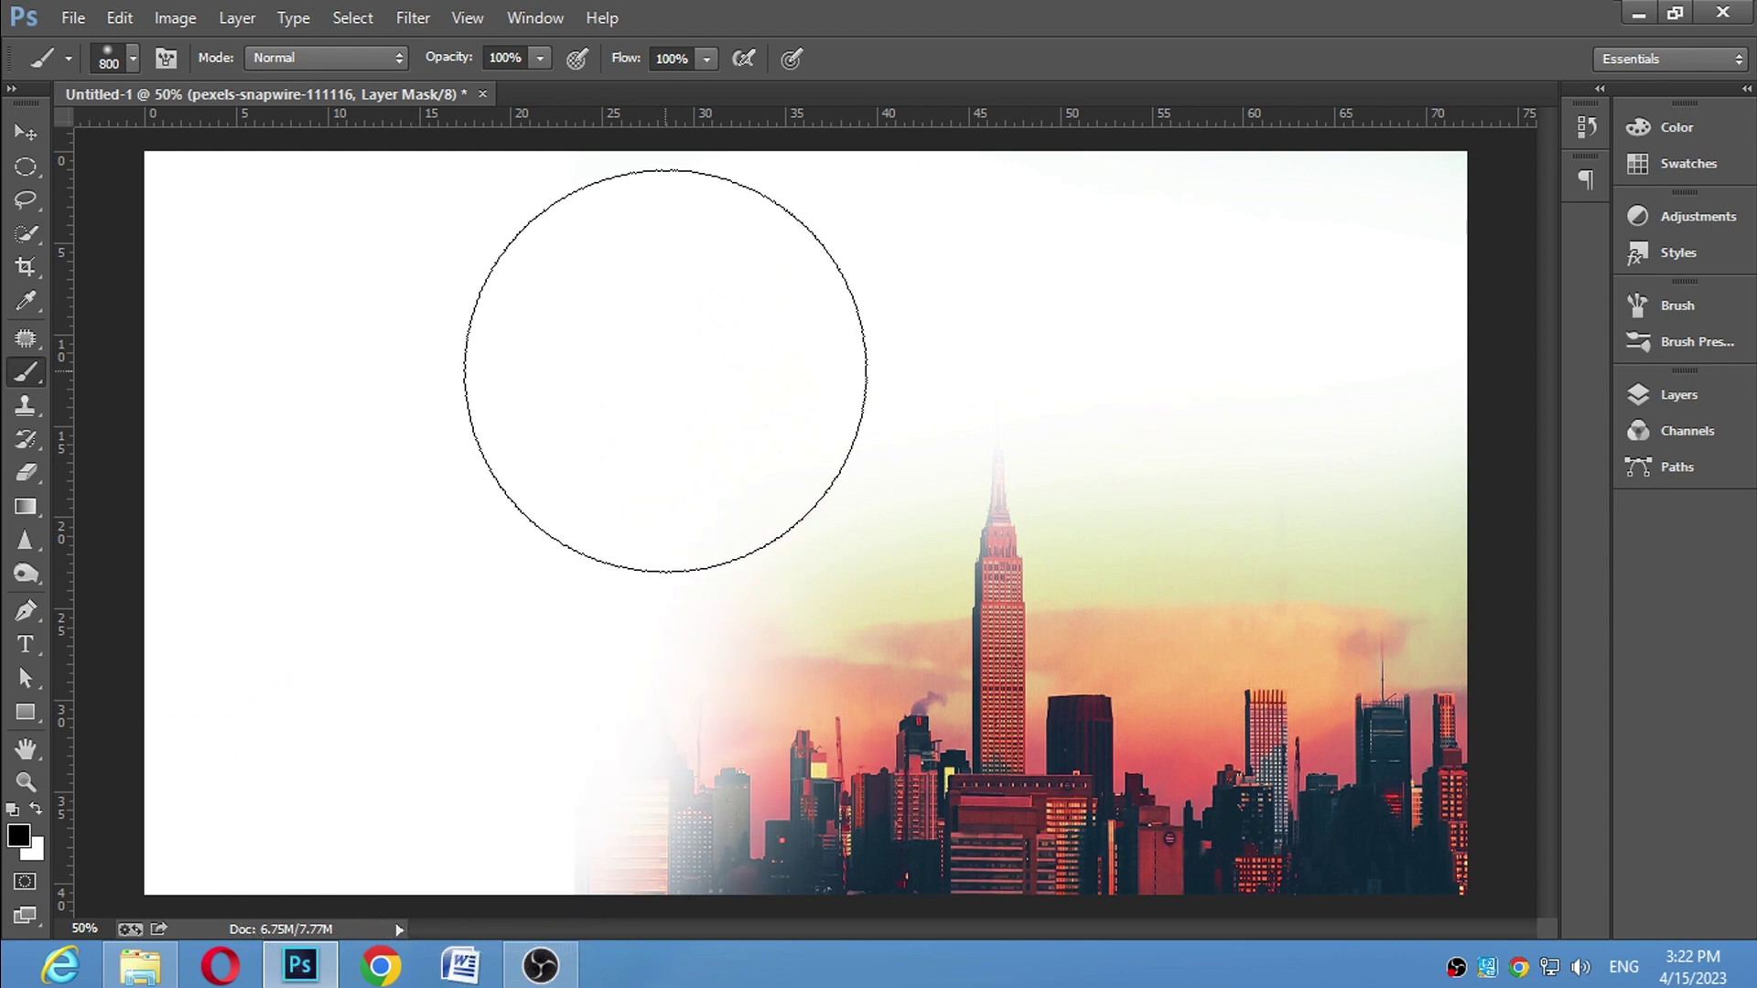
pyautogui.moveTo(1204, 314); pyautogui.dragTo(1470, 470)
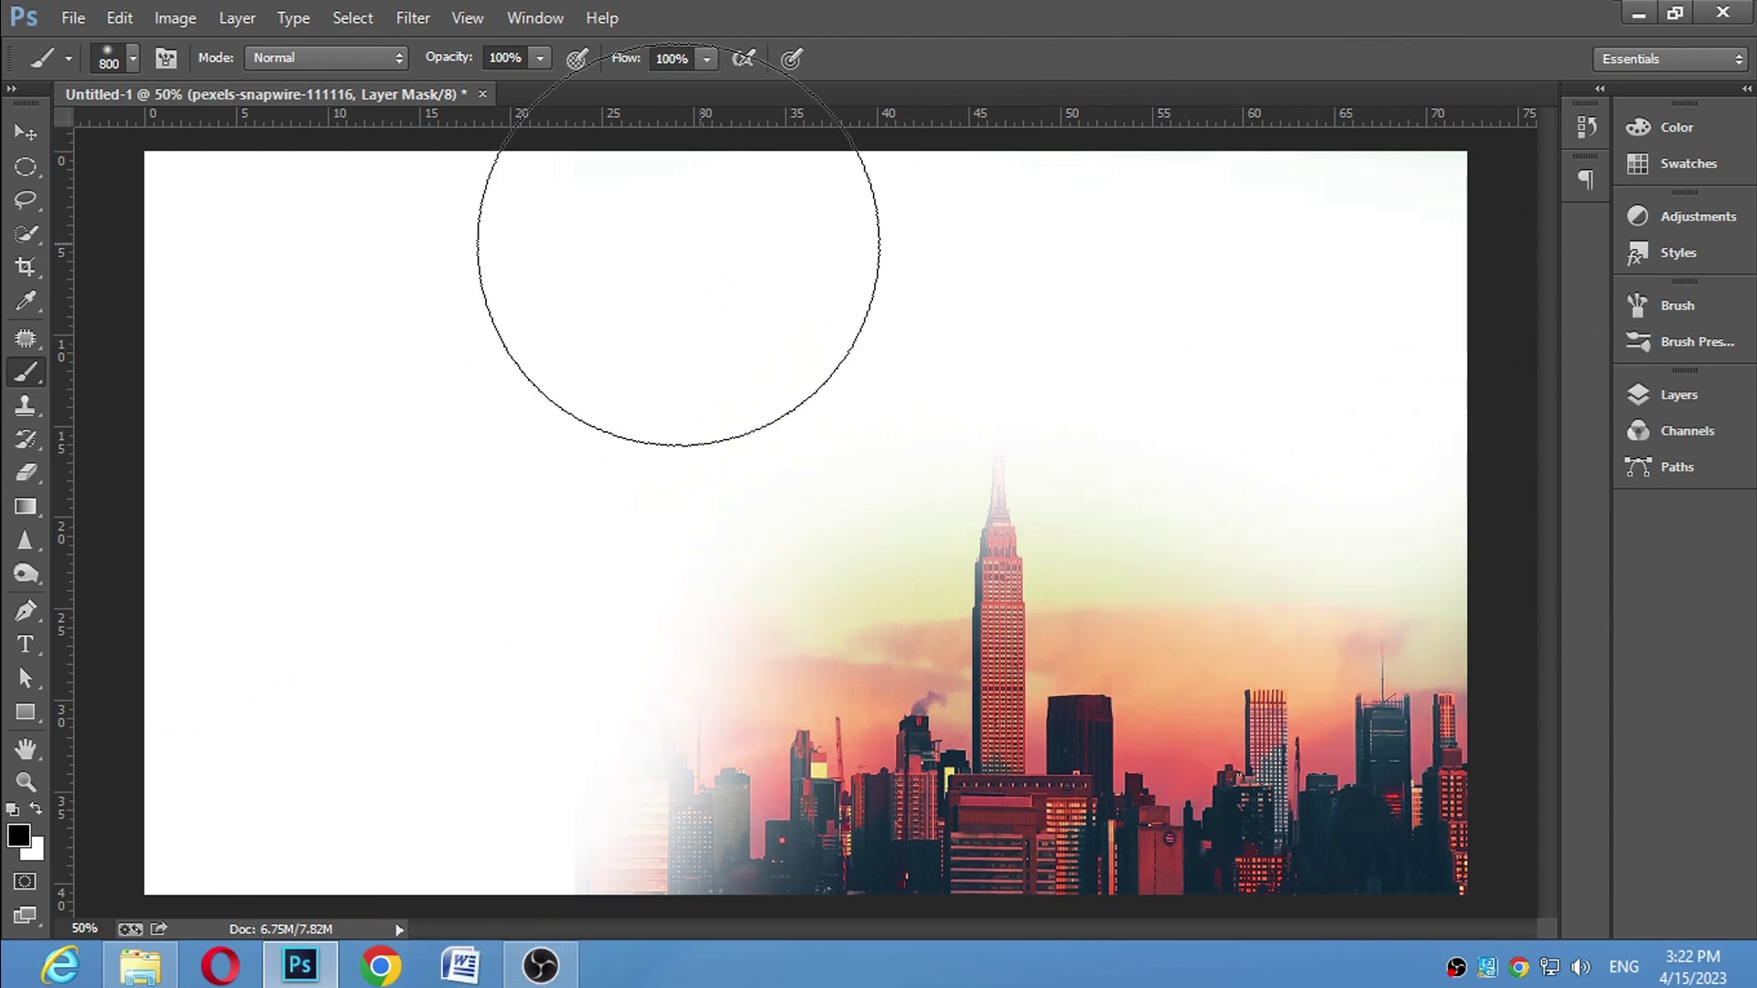
# With a small white brush, paint the Empire State spire back into view
pyautogui.press('[')
pyautogui.press('[')
pyautogui.press('[')
pyautogui.press('[')
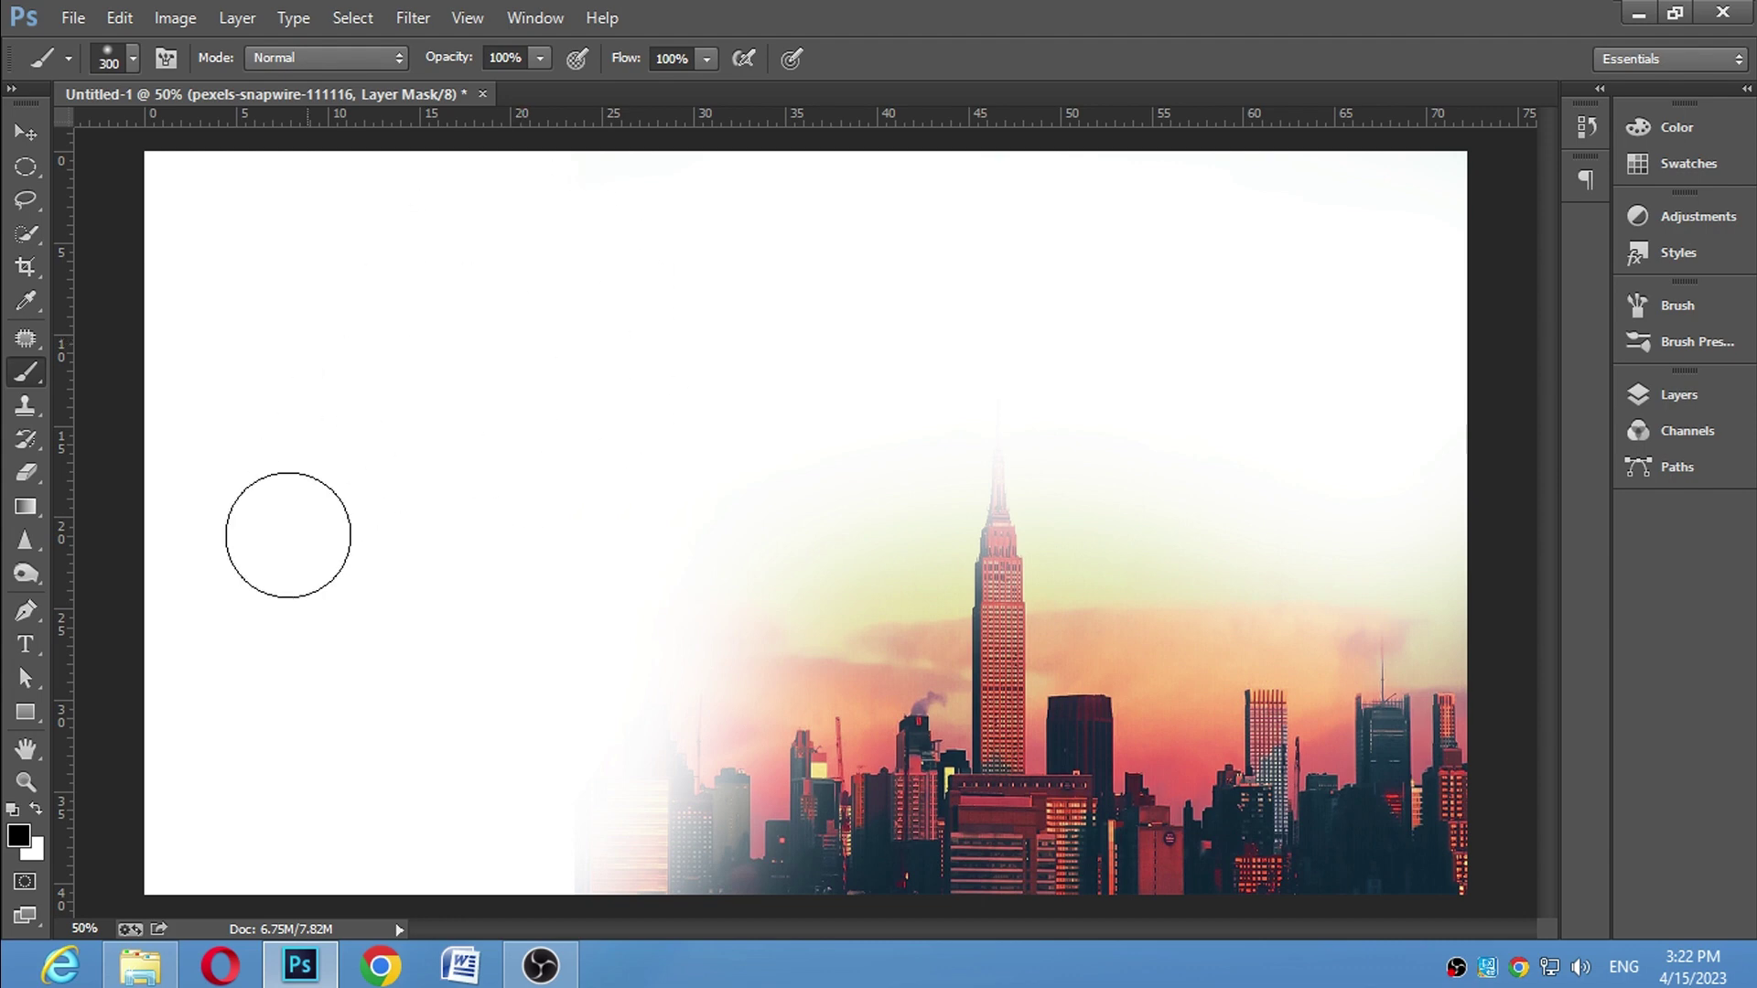
pyautogui.press('[')
pyautogui.press('[')
pyautogui.press('[')
pyautogui.press('[')
pyautogui.press('[')
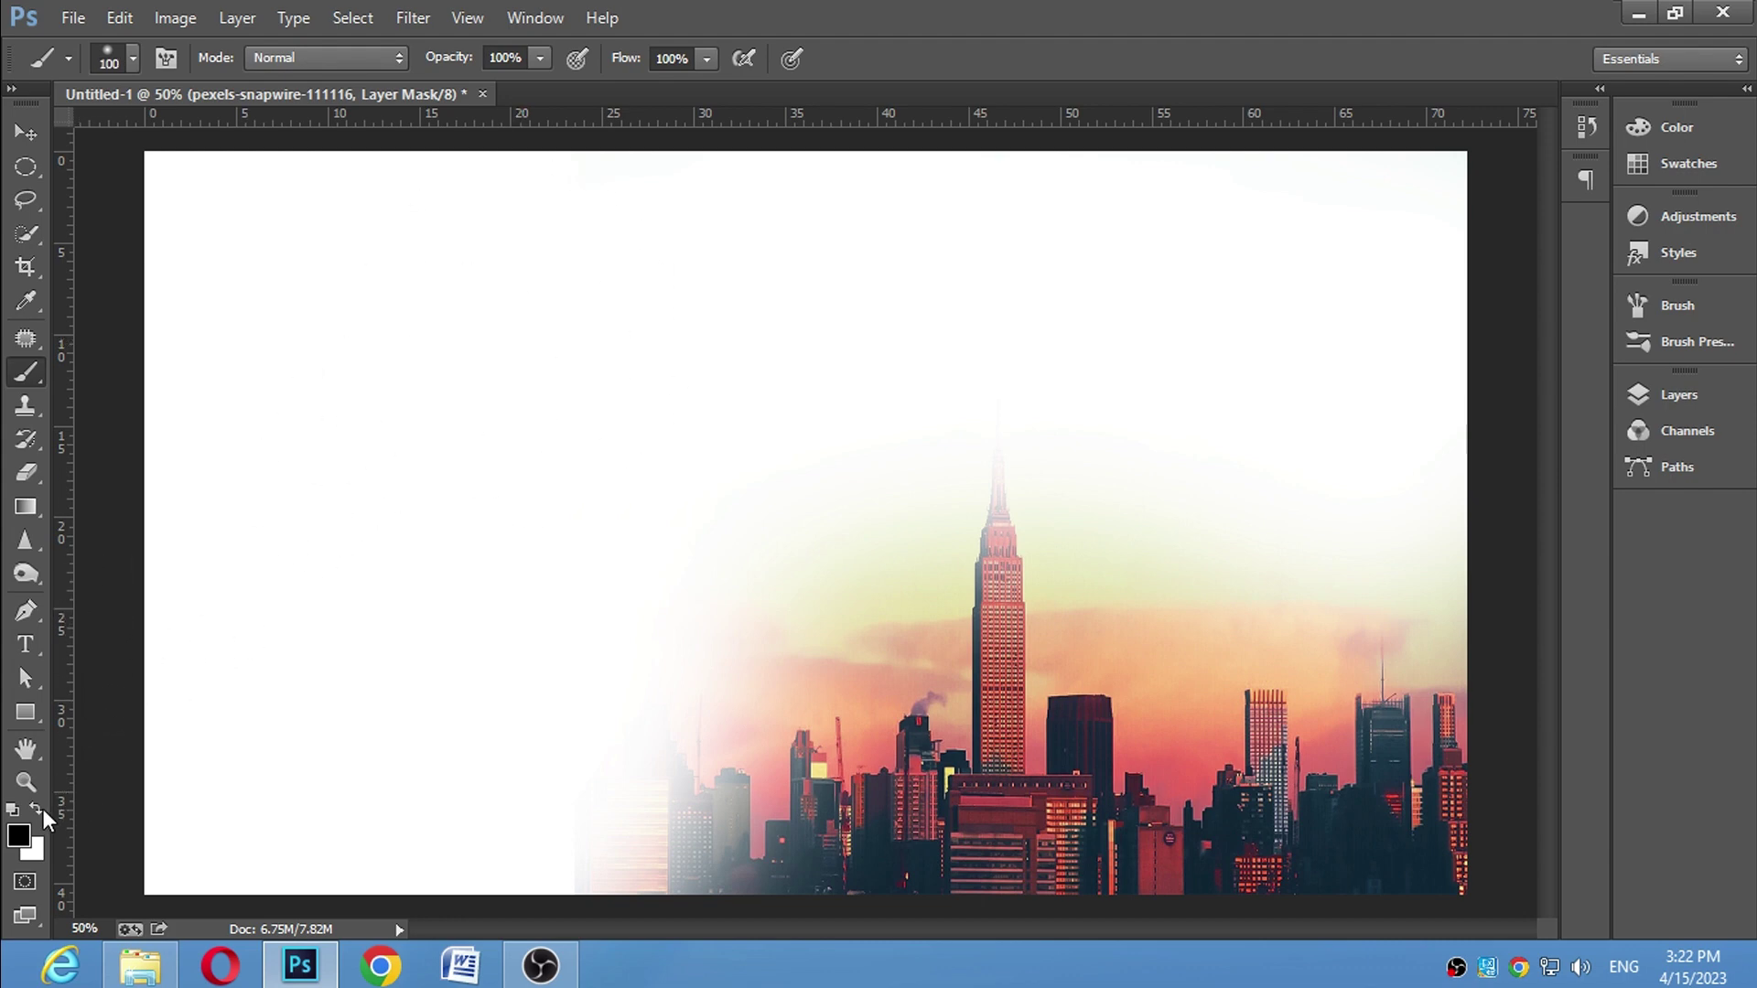
pyautogui.click(37, 810)
pyautogui.press('[')
pyautogui.press('[')
pyautogui.press('[')
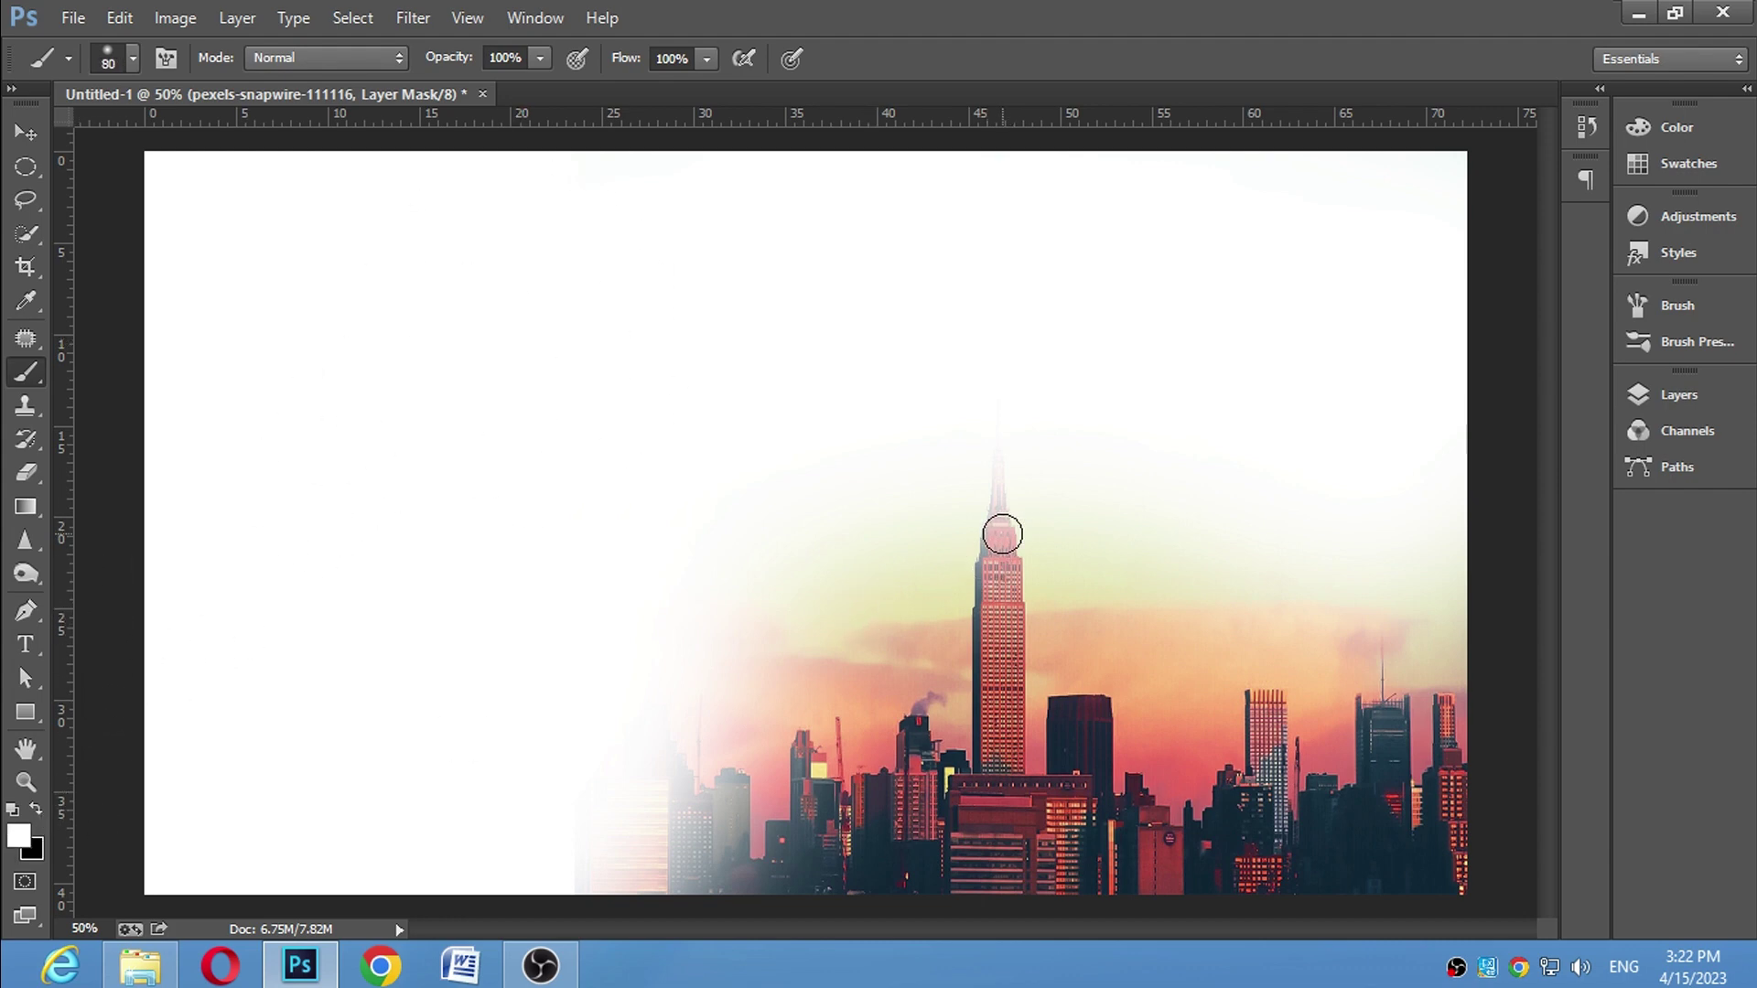
pyautogui.press('[')
pyautogui.press('[')
pyautogui.moveTo(996, 425); pyautogui.dragTo(997, 517)
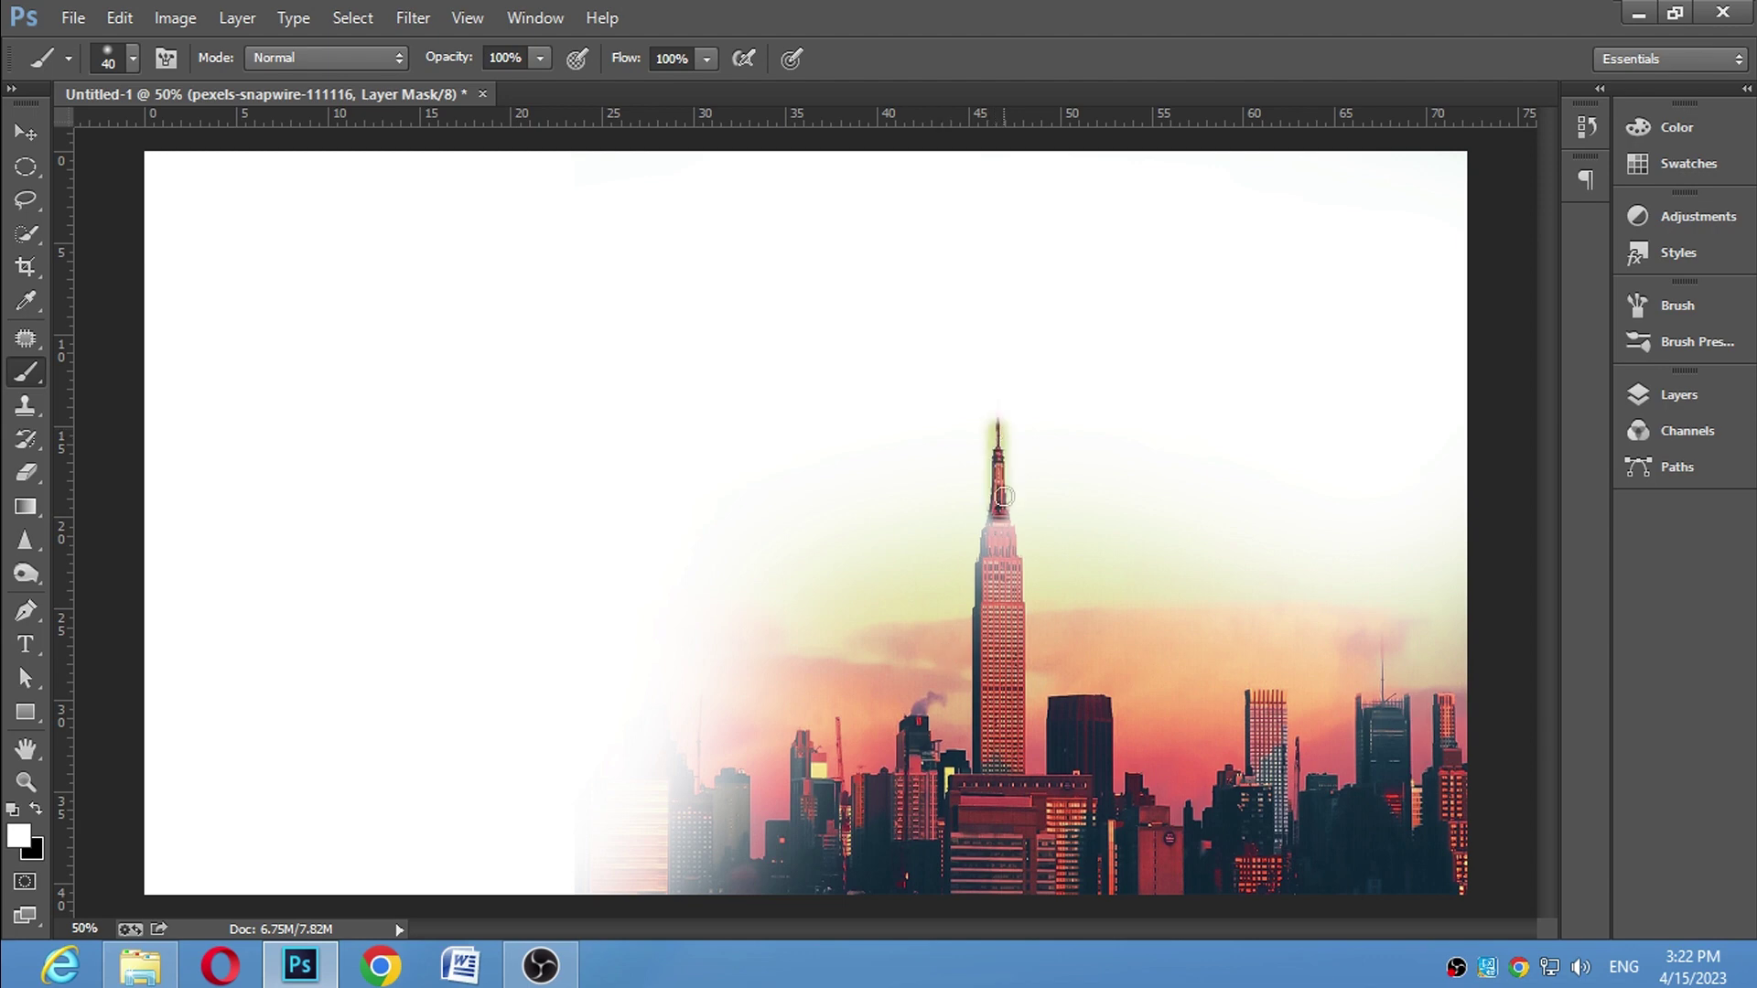
# Fade the spire's upper tip on the mask with a 62%-opacity, 125 px black brush
pyautogui.click(540, 59)
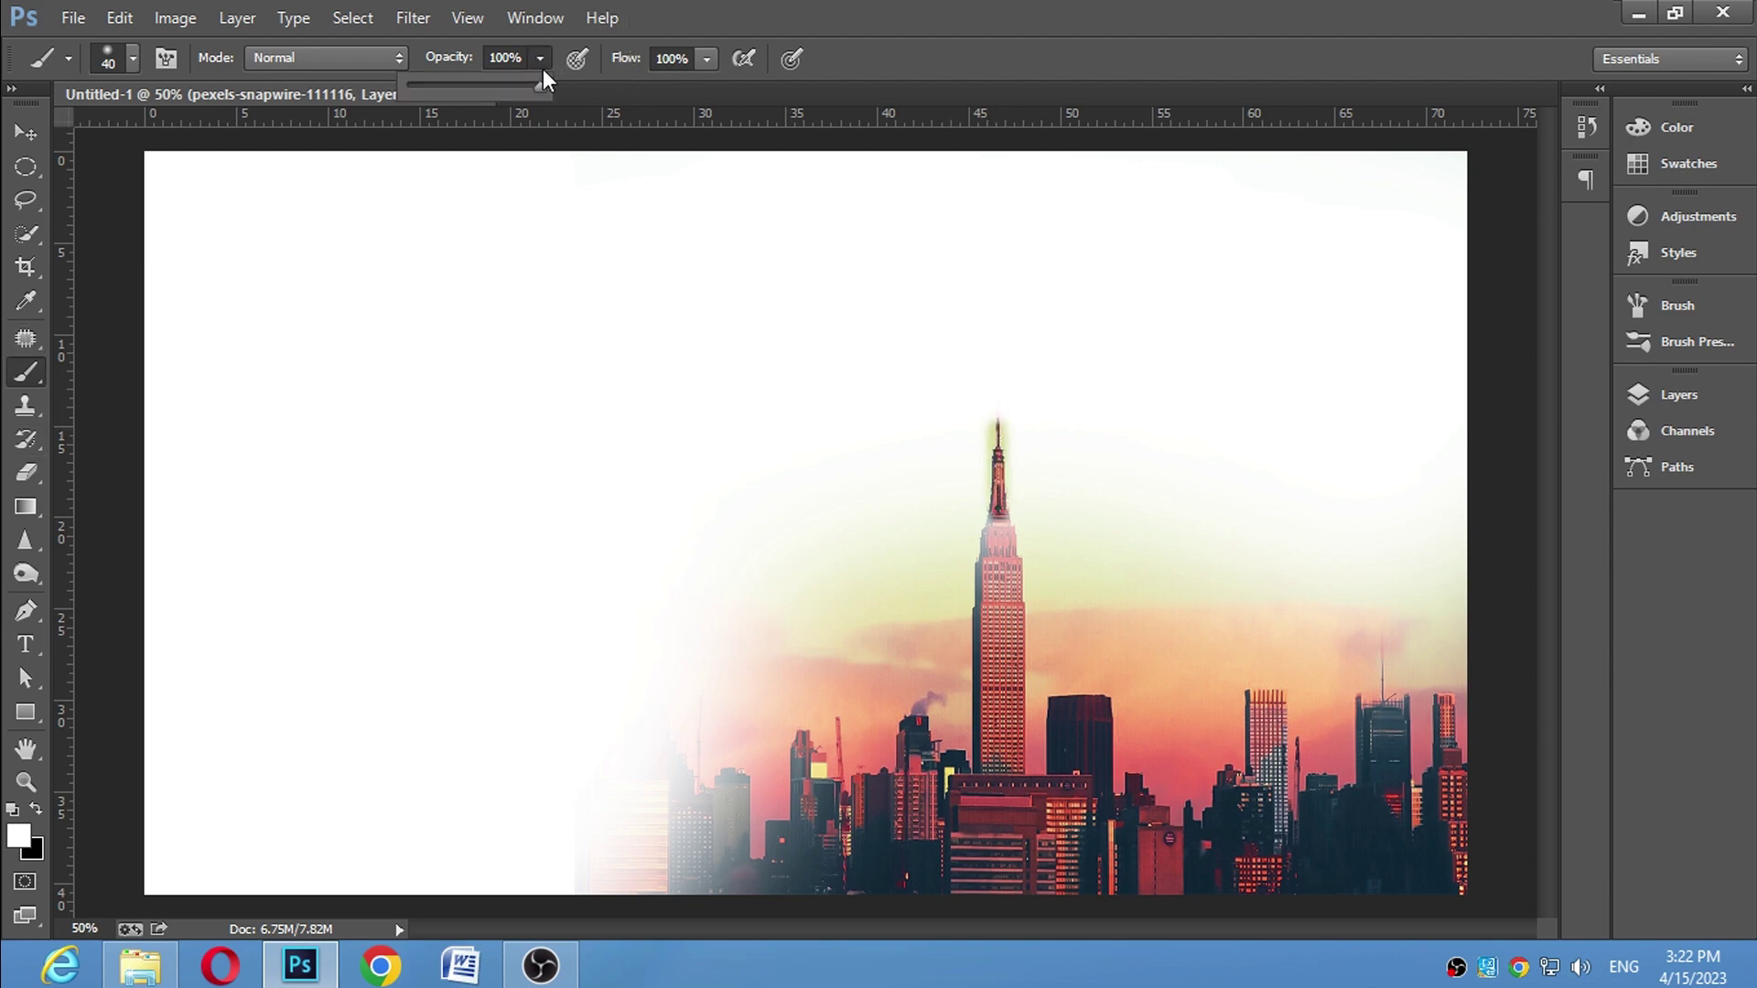
pyautogui.moveTo(485, 89); pyautogui.dragTo(490, 86)
pyautogui.click(35, 809)
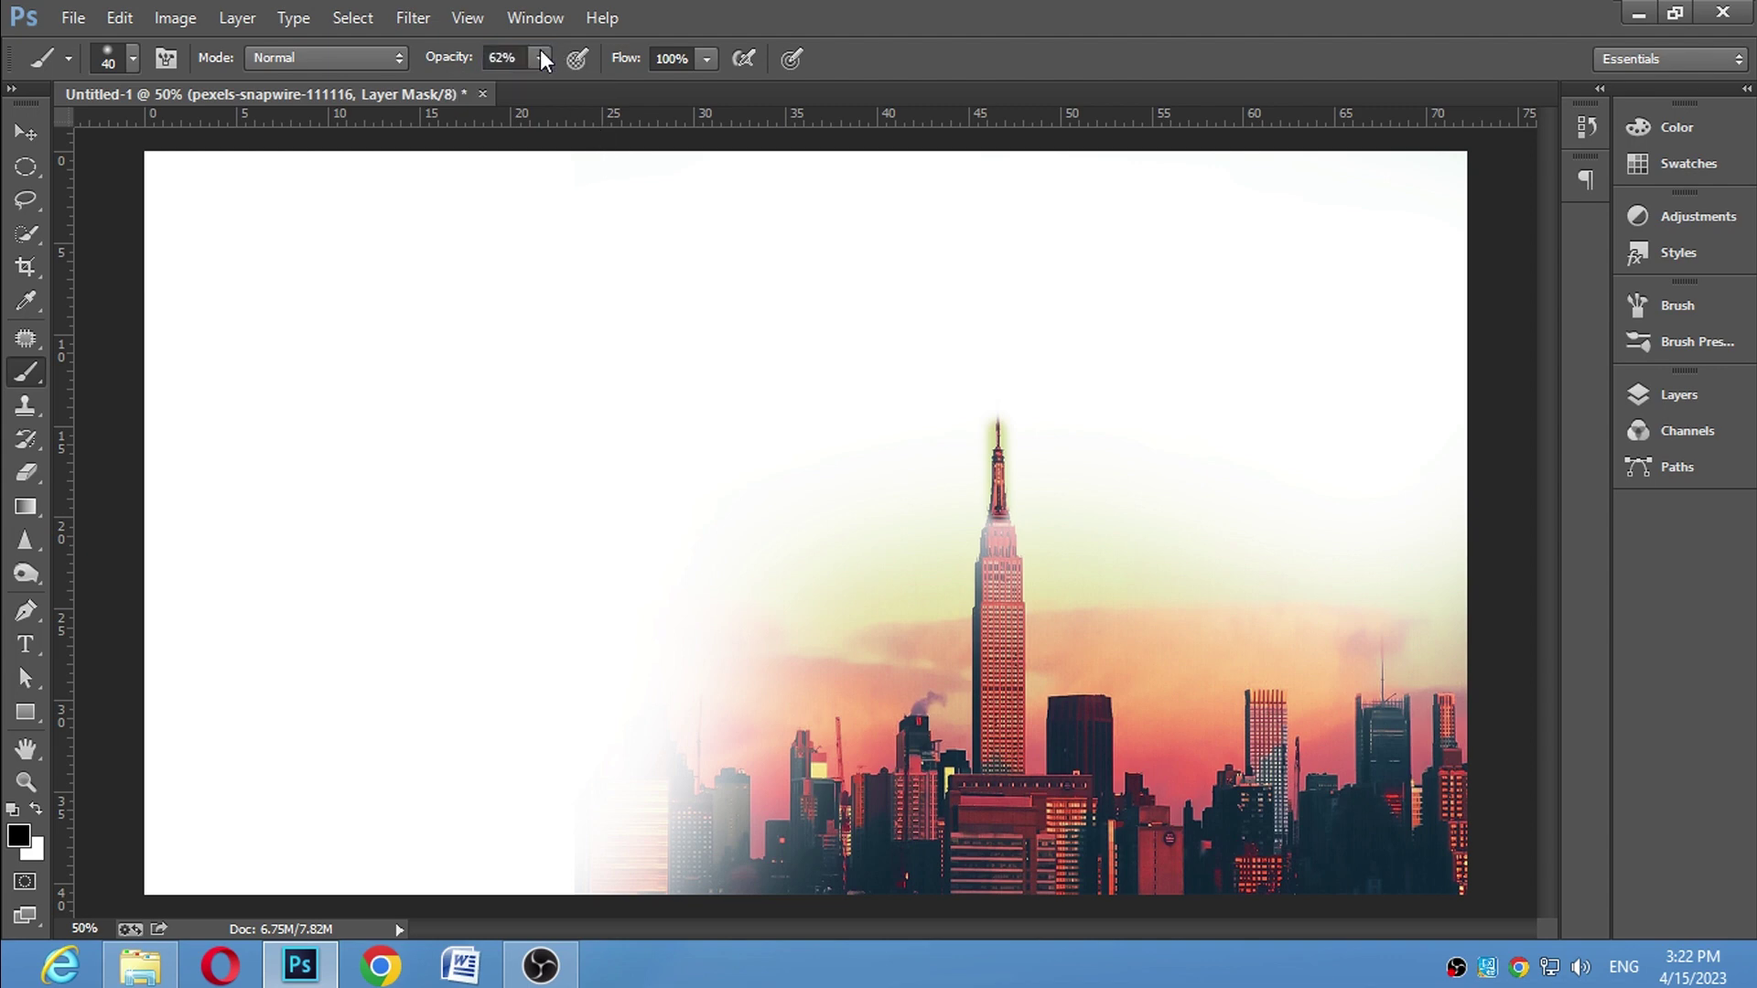
pyautogui.press(']')
pyautogui.press(']')
pyautogui.press(']')
pyautogui.press(']')
pyautogui.press(']')
pyautogui.press(']')
pyautogui.press(']')
pyautogui.press(']')
pyautogui.press(']')
pyautogui.moveTo(996, 483); pyautogui.dragTo(1000, 393)
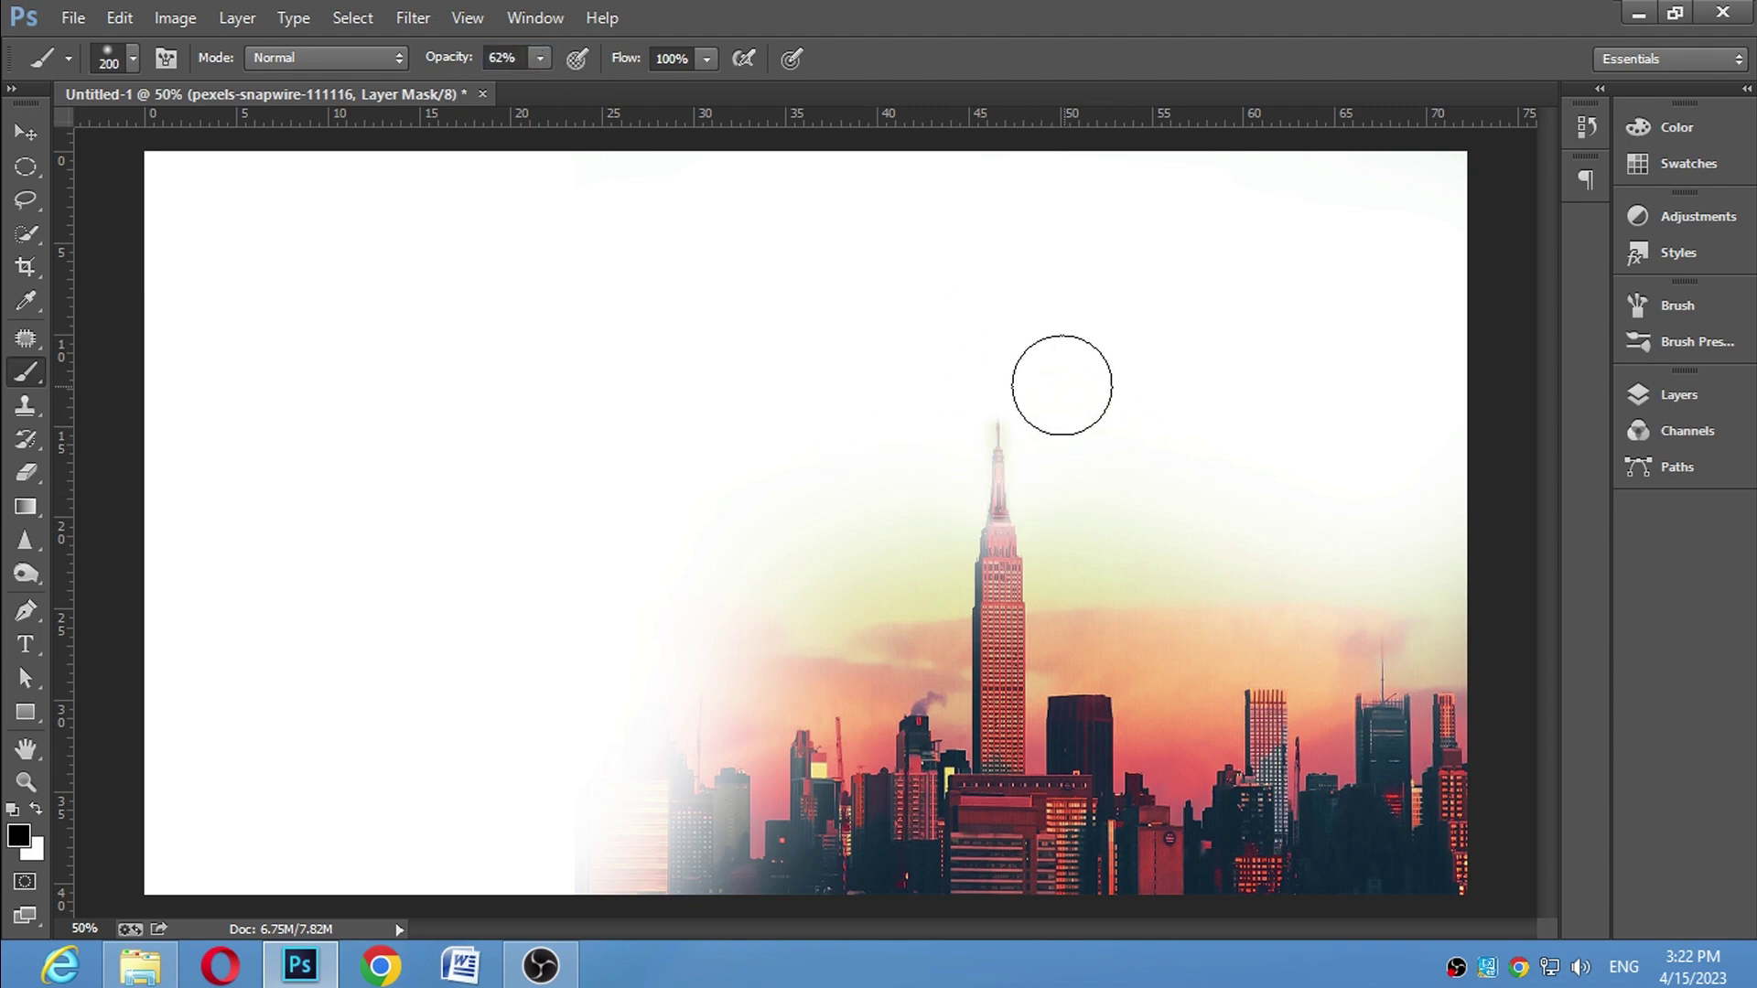
pyautogui.moveTo(859, 395); pyautogui.dragTo(1244, 584)
pyautogui.moveTo(1004, 568); pyautogui.dragTo(1208, 449)
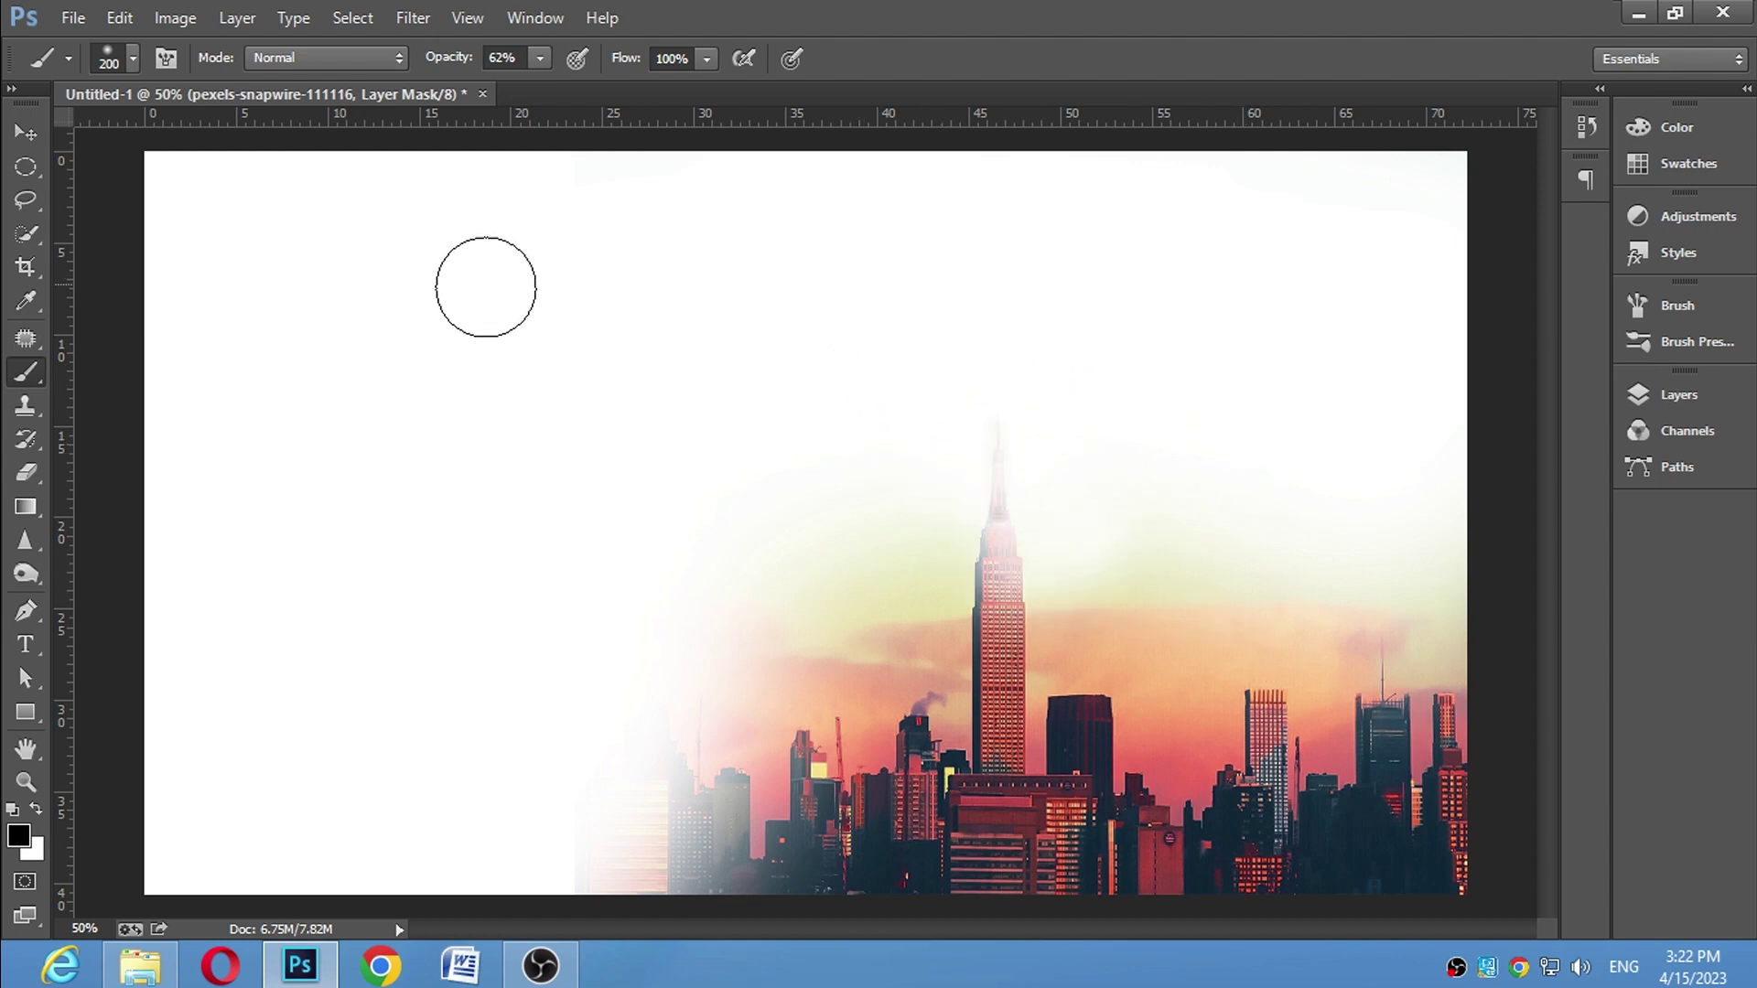
pyautogui.click(28, 142)
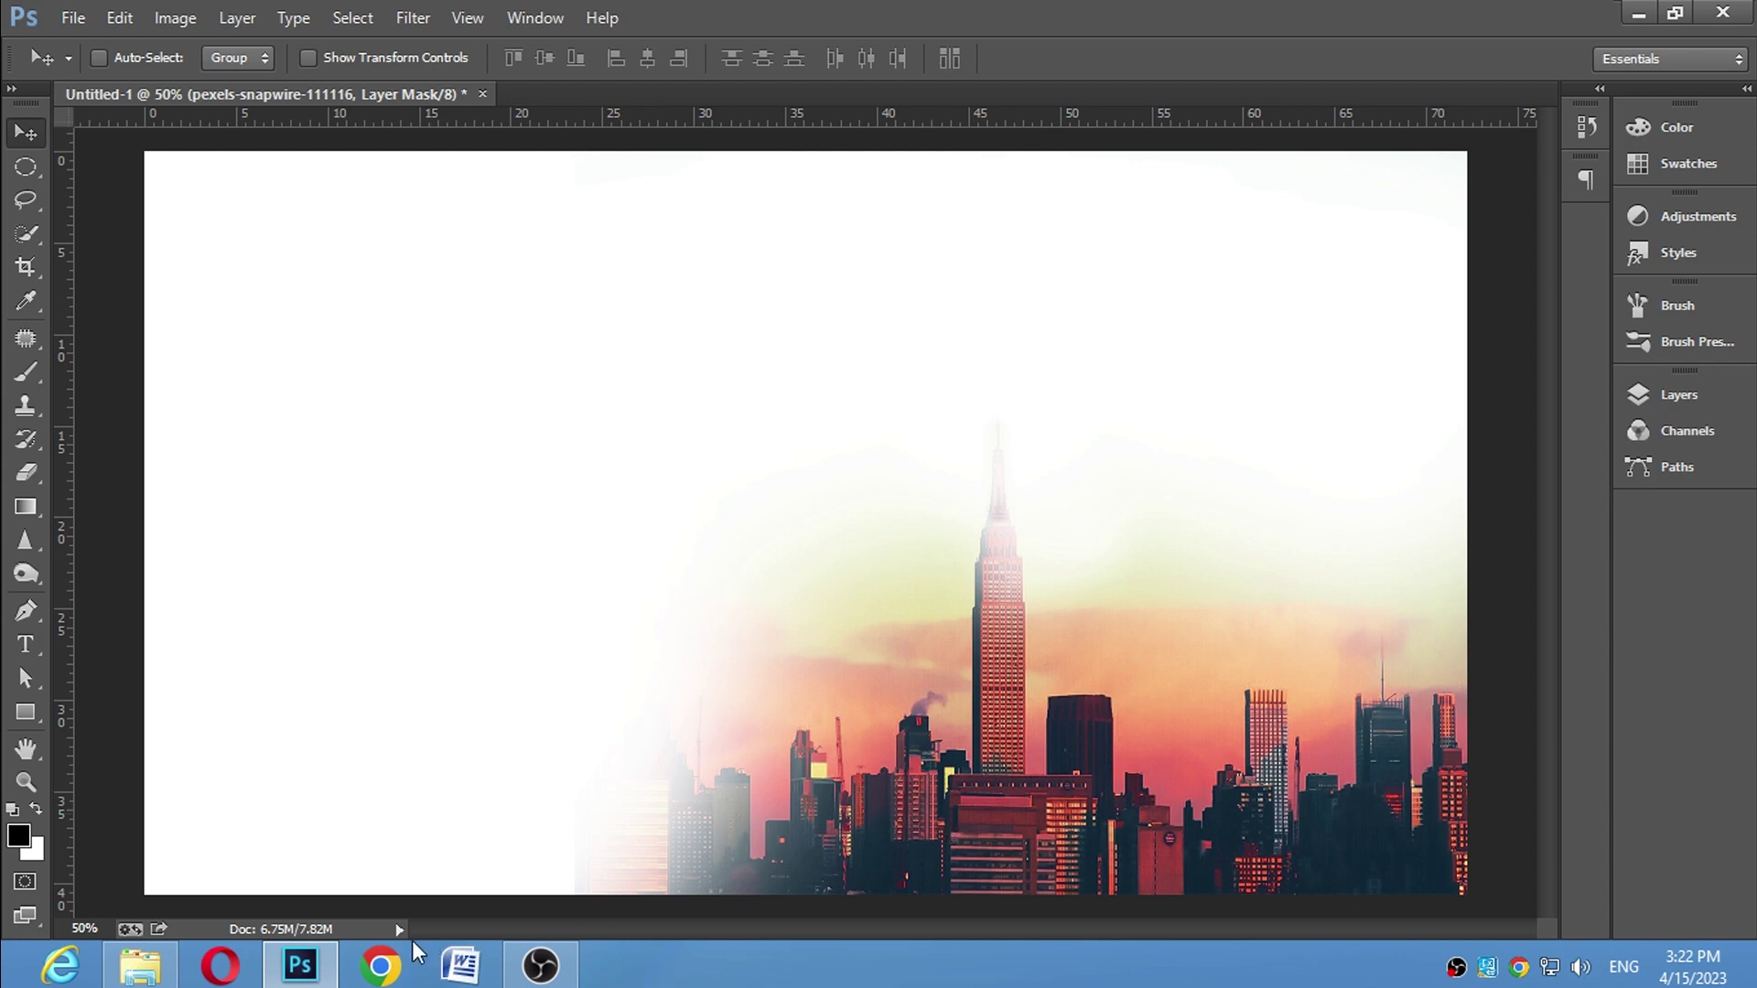
# Open Down fiction Logo 1 Red.psd from the Work folder in Photoshop
pyautogui.click(149, 979)
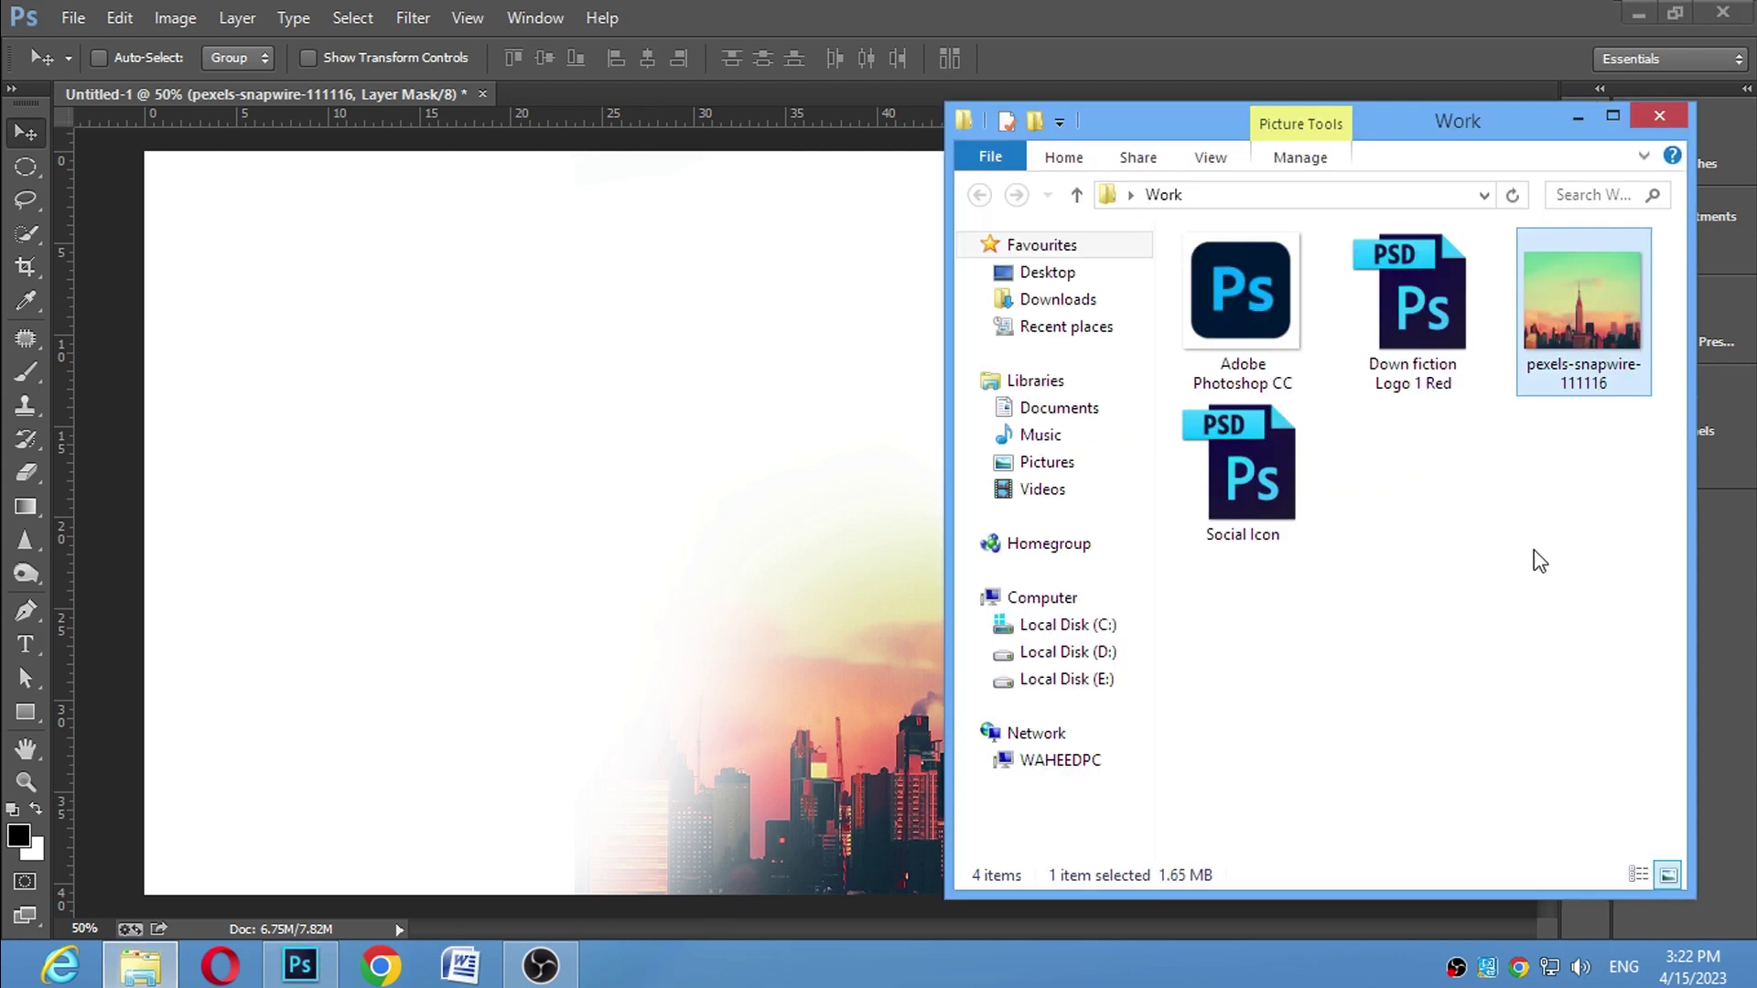
pyautogui.doubleClick(1433, 388)
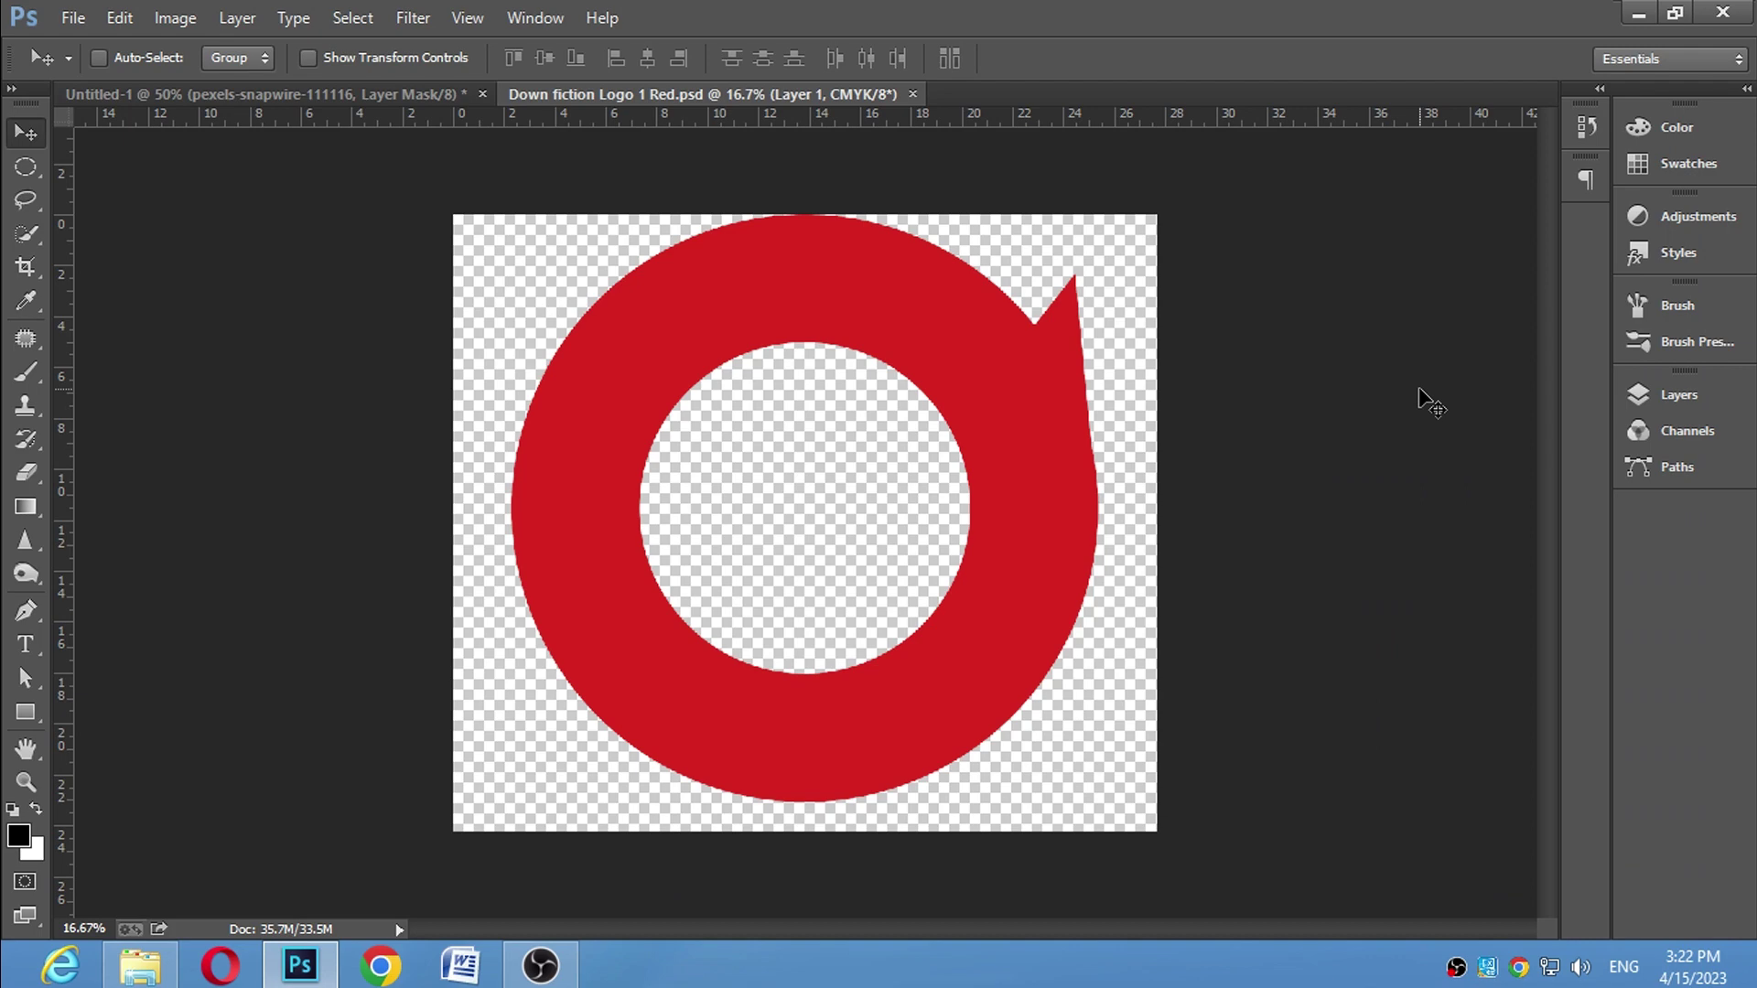
# Bring the red swoosh logo into the banner, scaled to about 76% on the left side
pyautogui.moveTo(969, 332)
pyautogui.mouseDown()
pyautogui.moveTo(399, 96)
pyautogui.moveTo(615, 529)
pyautogui.moveTo(522, 590)
pyautogui.mouseUp()
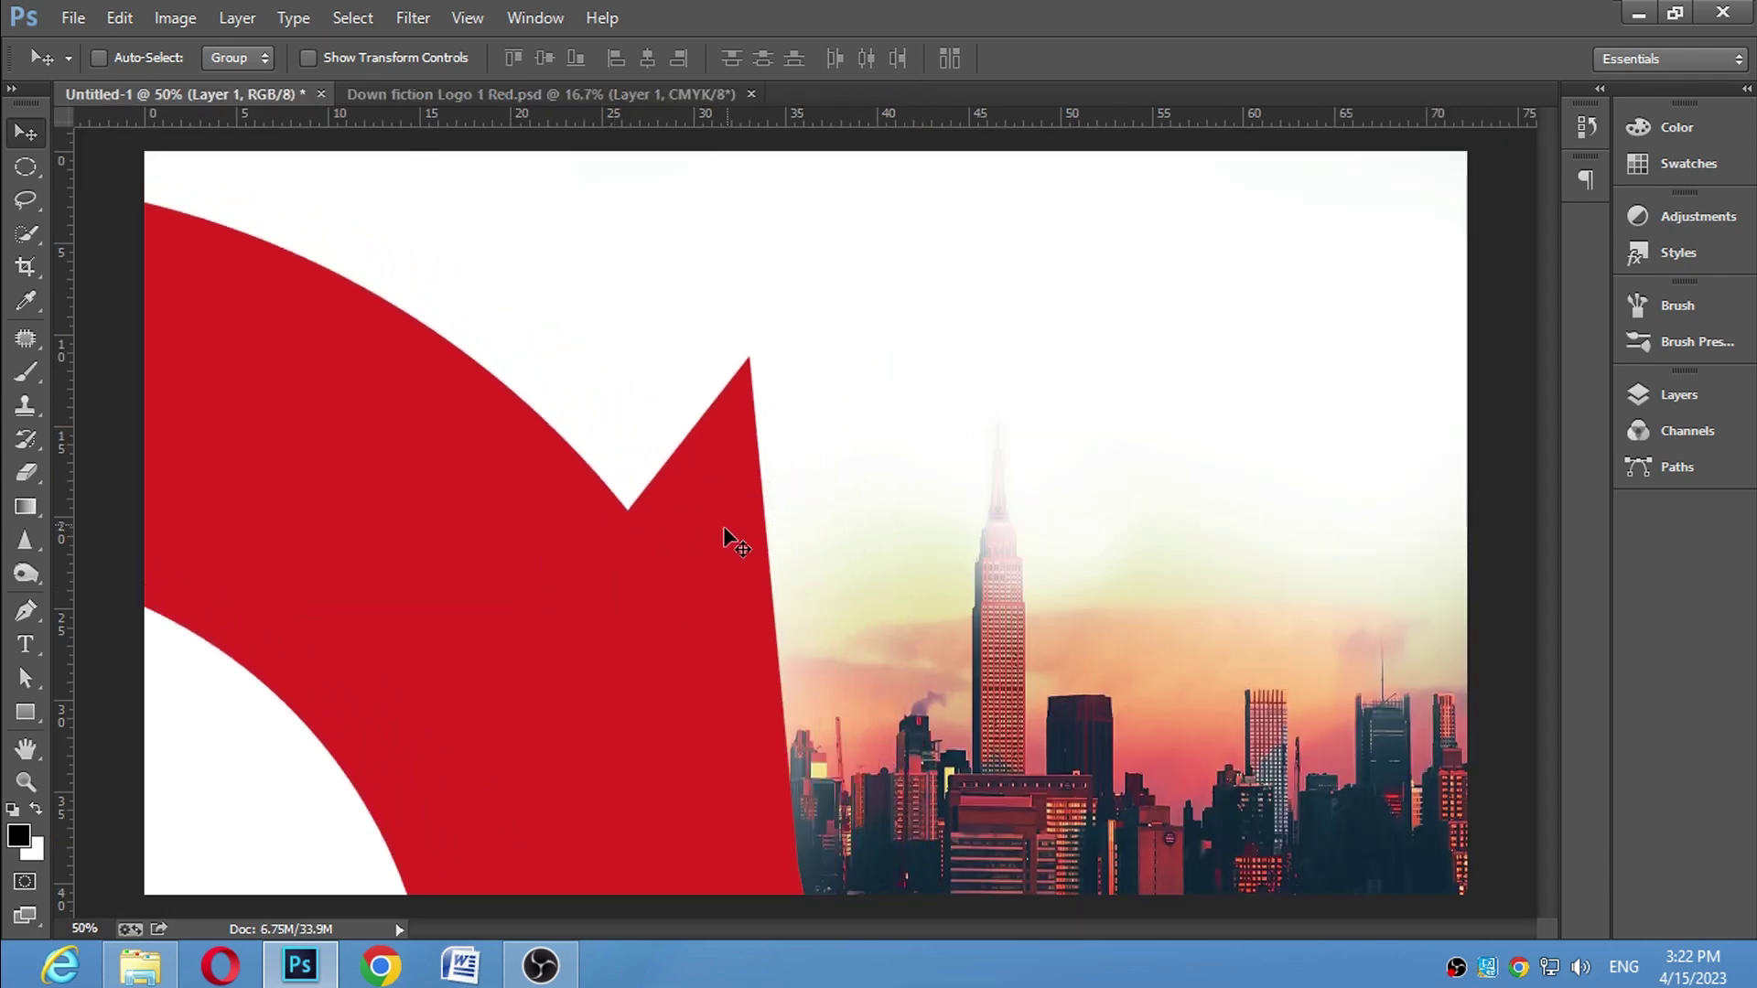
pyautogui.hotkey('ctrl', 't')
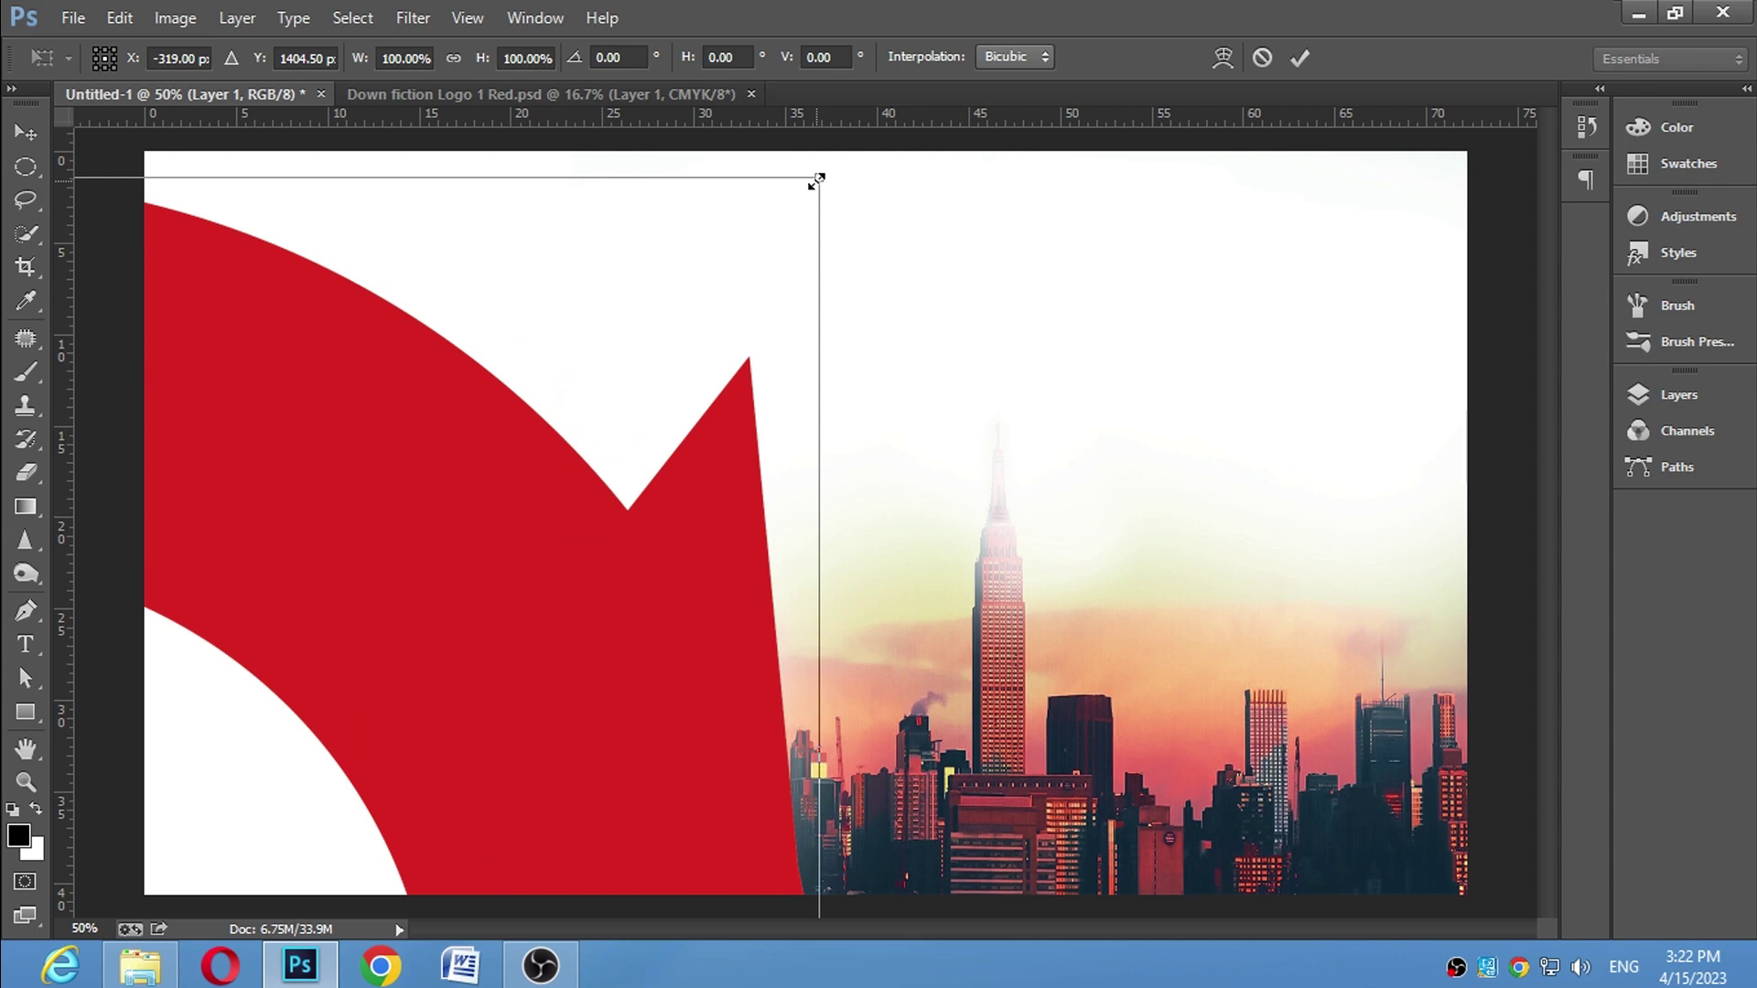
pyautogui.moveTo(817, 180); pyautogui.dragTo(637, 361)
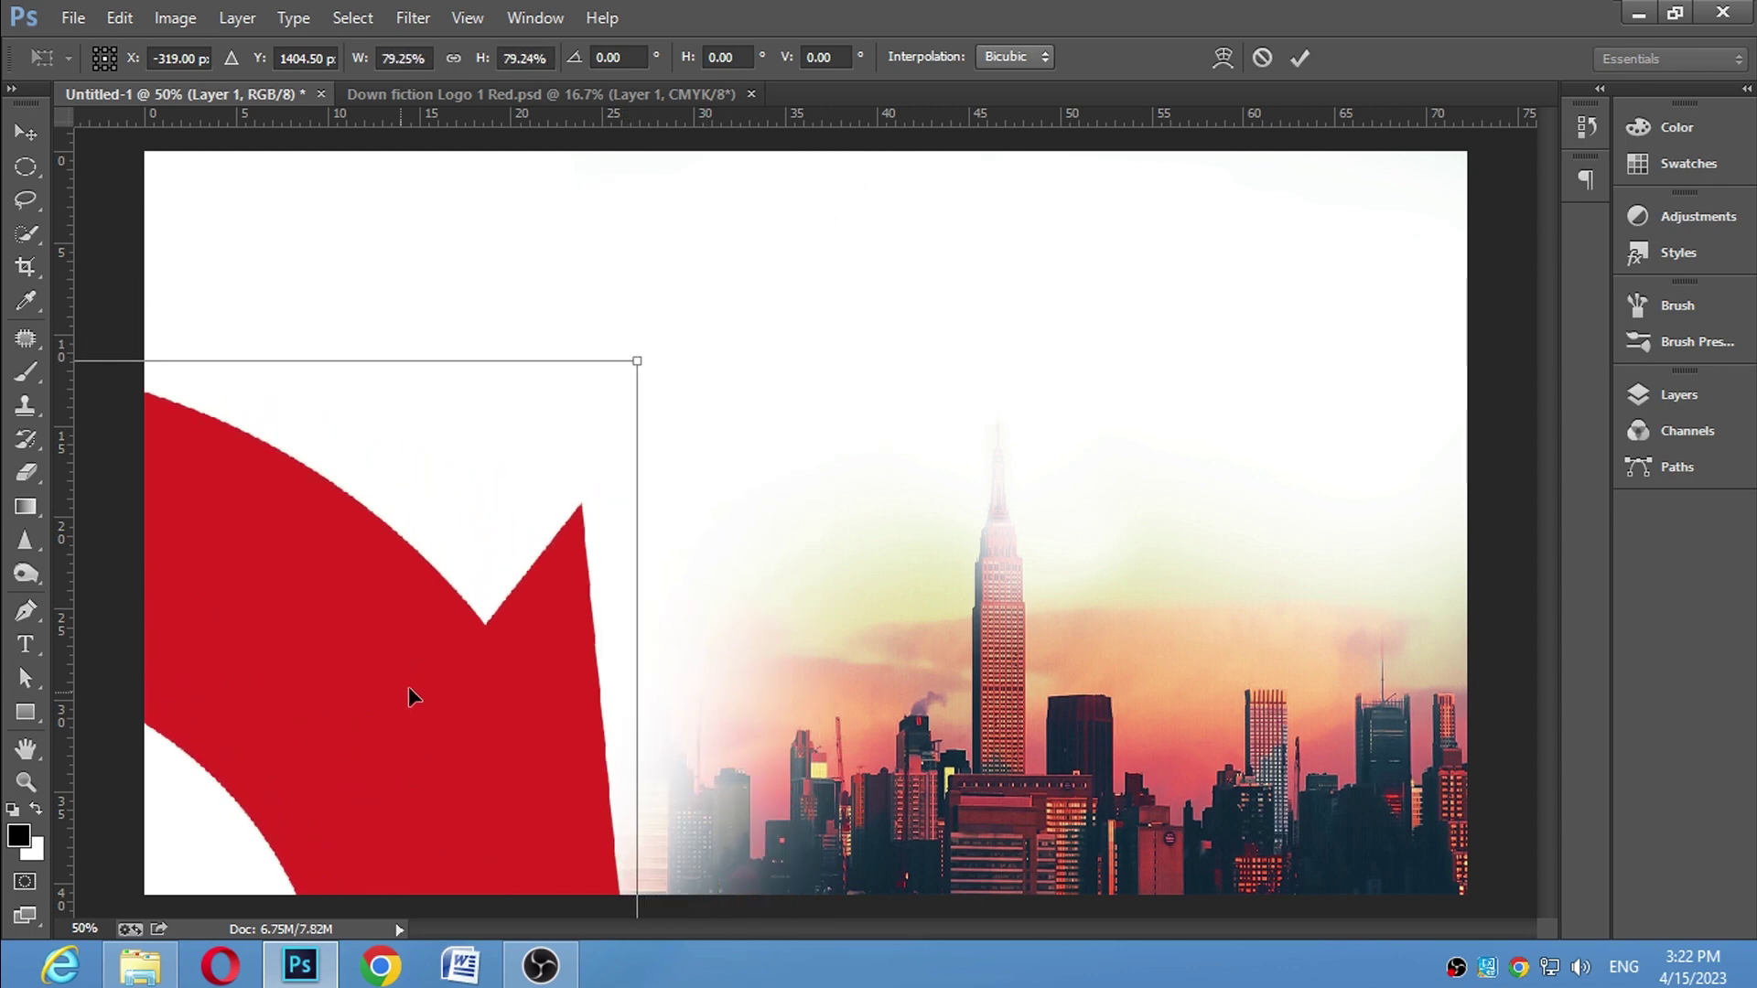
pyautogui.moveTo(409, 688); pyautogui.dragTo(549, 597)
pyautogui.moveTo(779, 267); pyautogui.dragTo(746, 291)
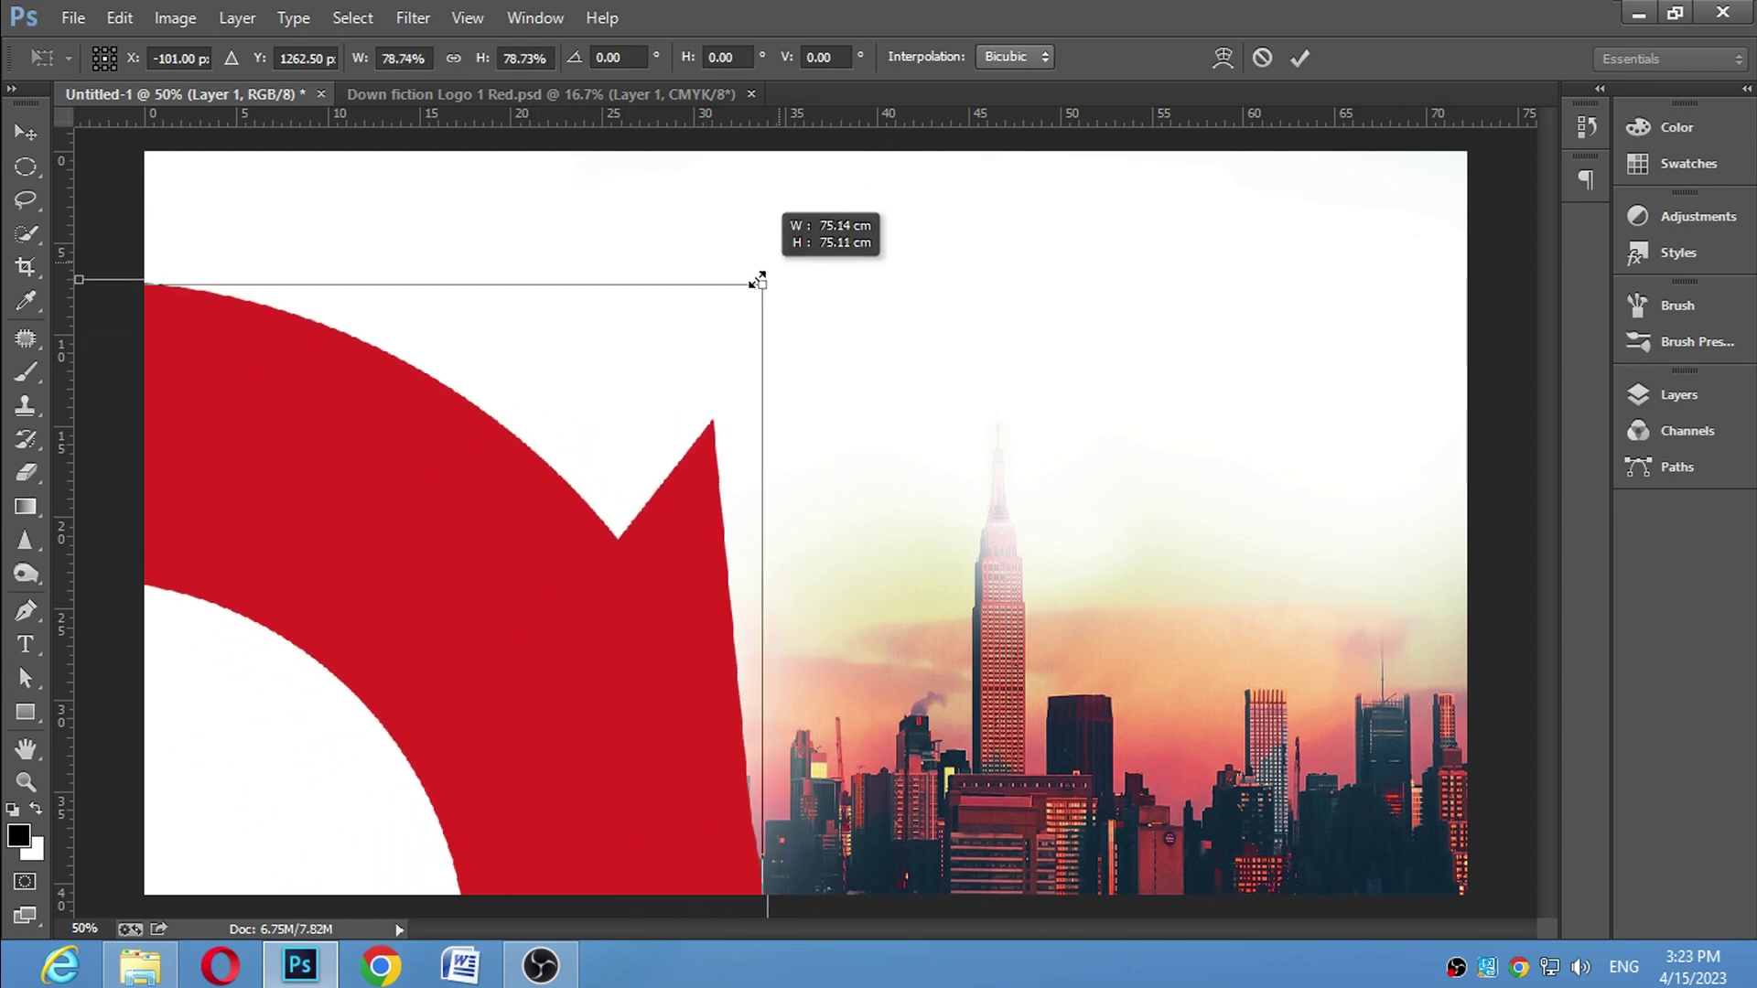
pyautogui.moveTo(574, 674); pyautogui.dragTo(593, 657)
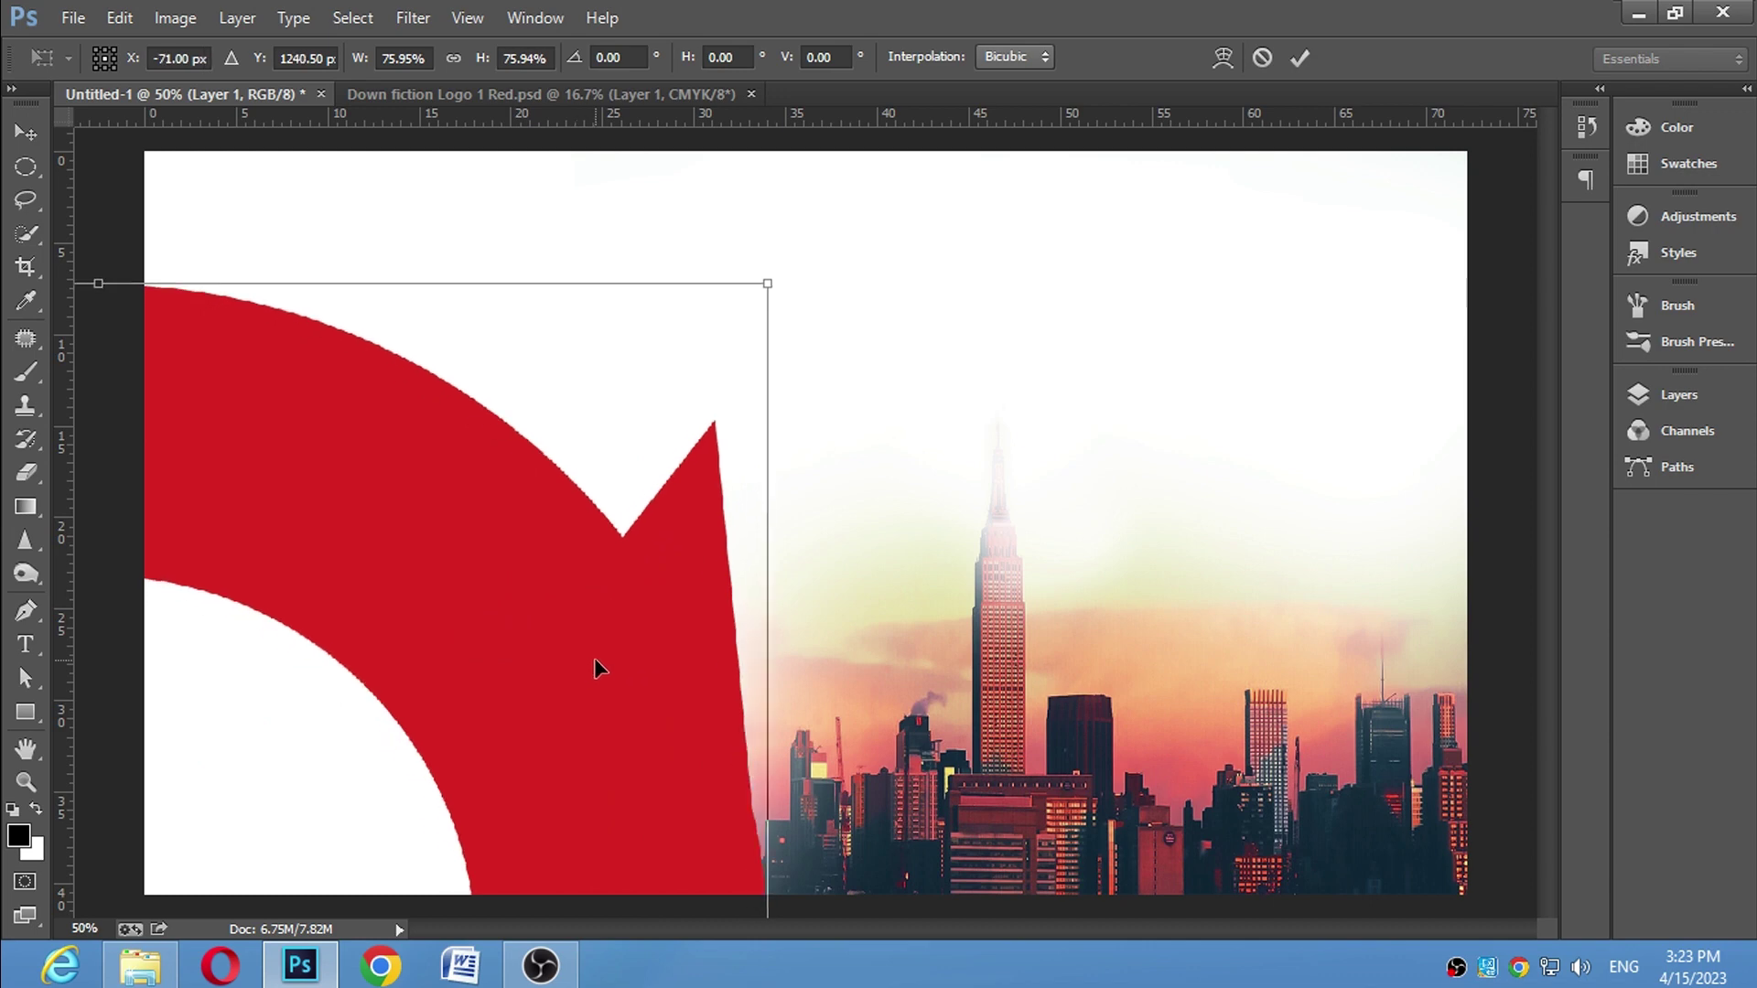
pyautogui.press('Return')
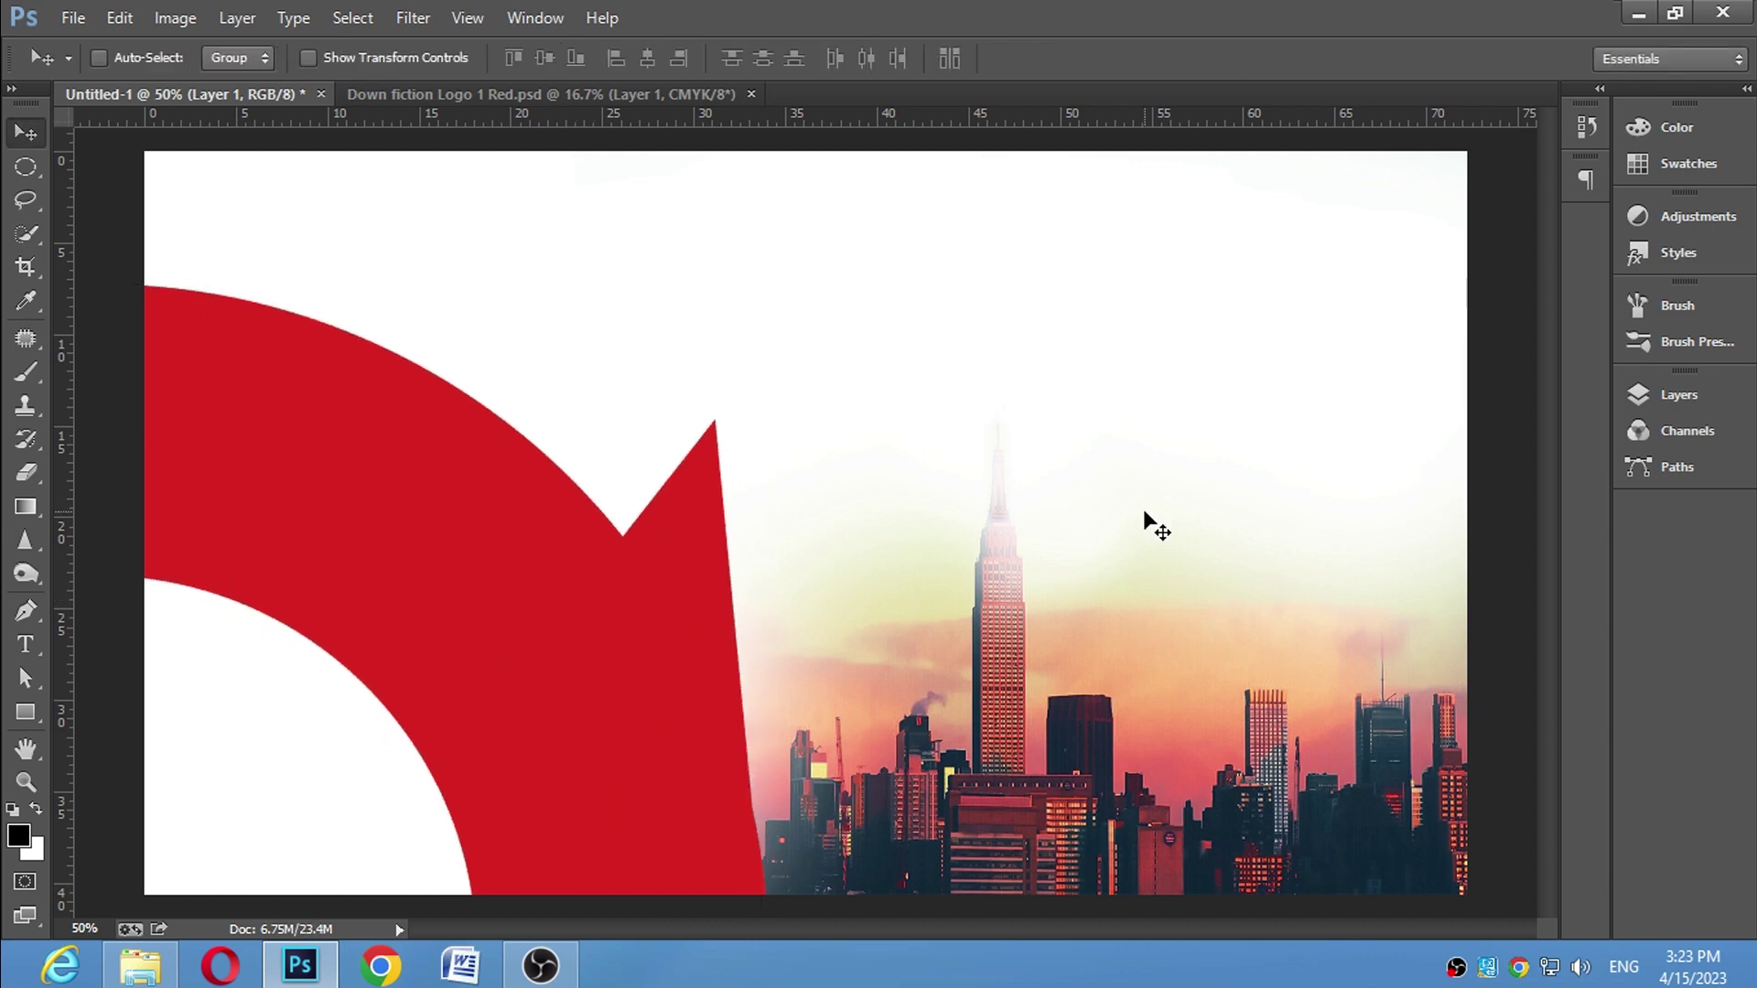
# Set the red logo layer to Multiply blending at 71% opacity
pyautogui.click(1737, 412)
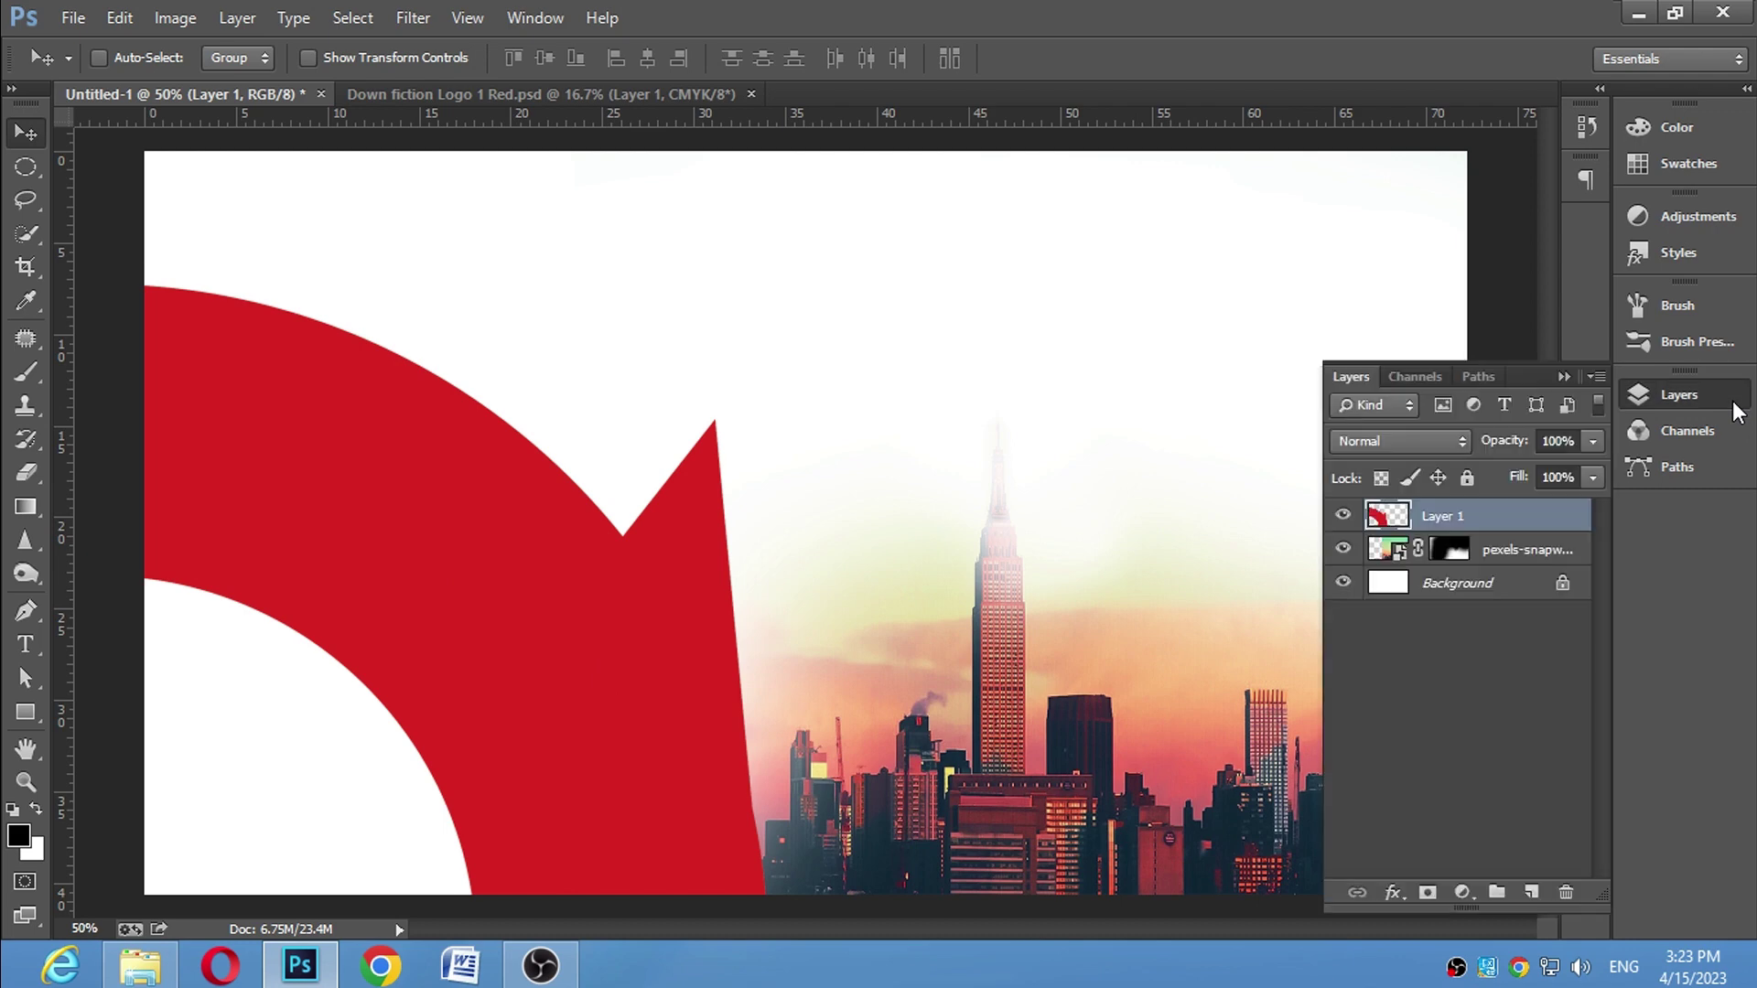
pyautogui.click(1402, 443)
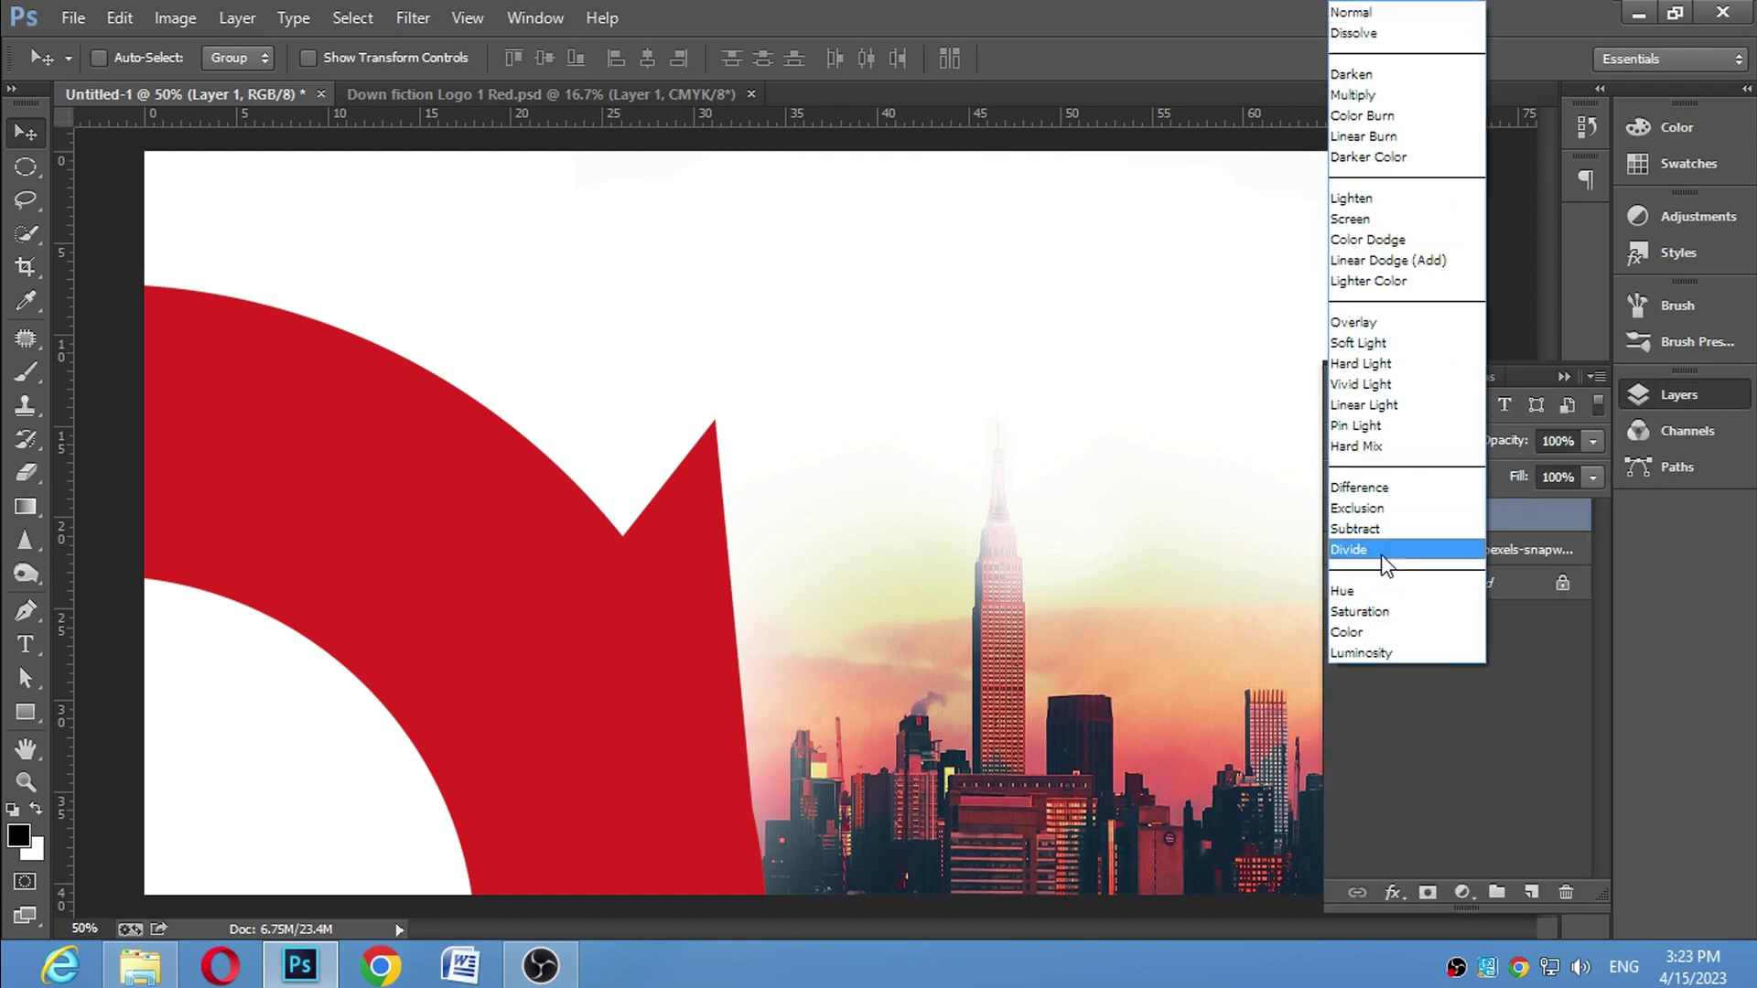
pyautogui.click(1354, 95)
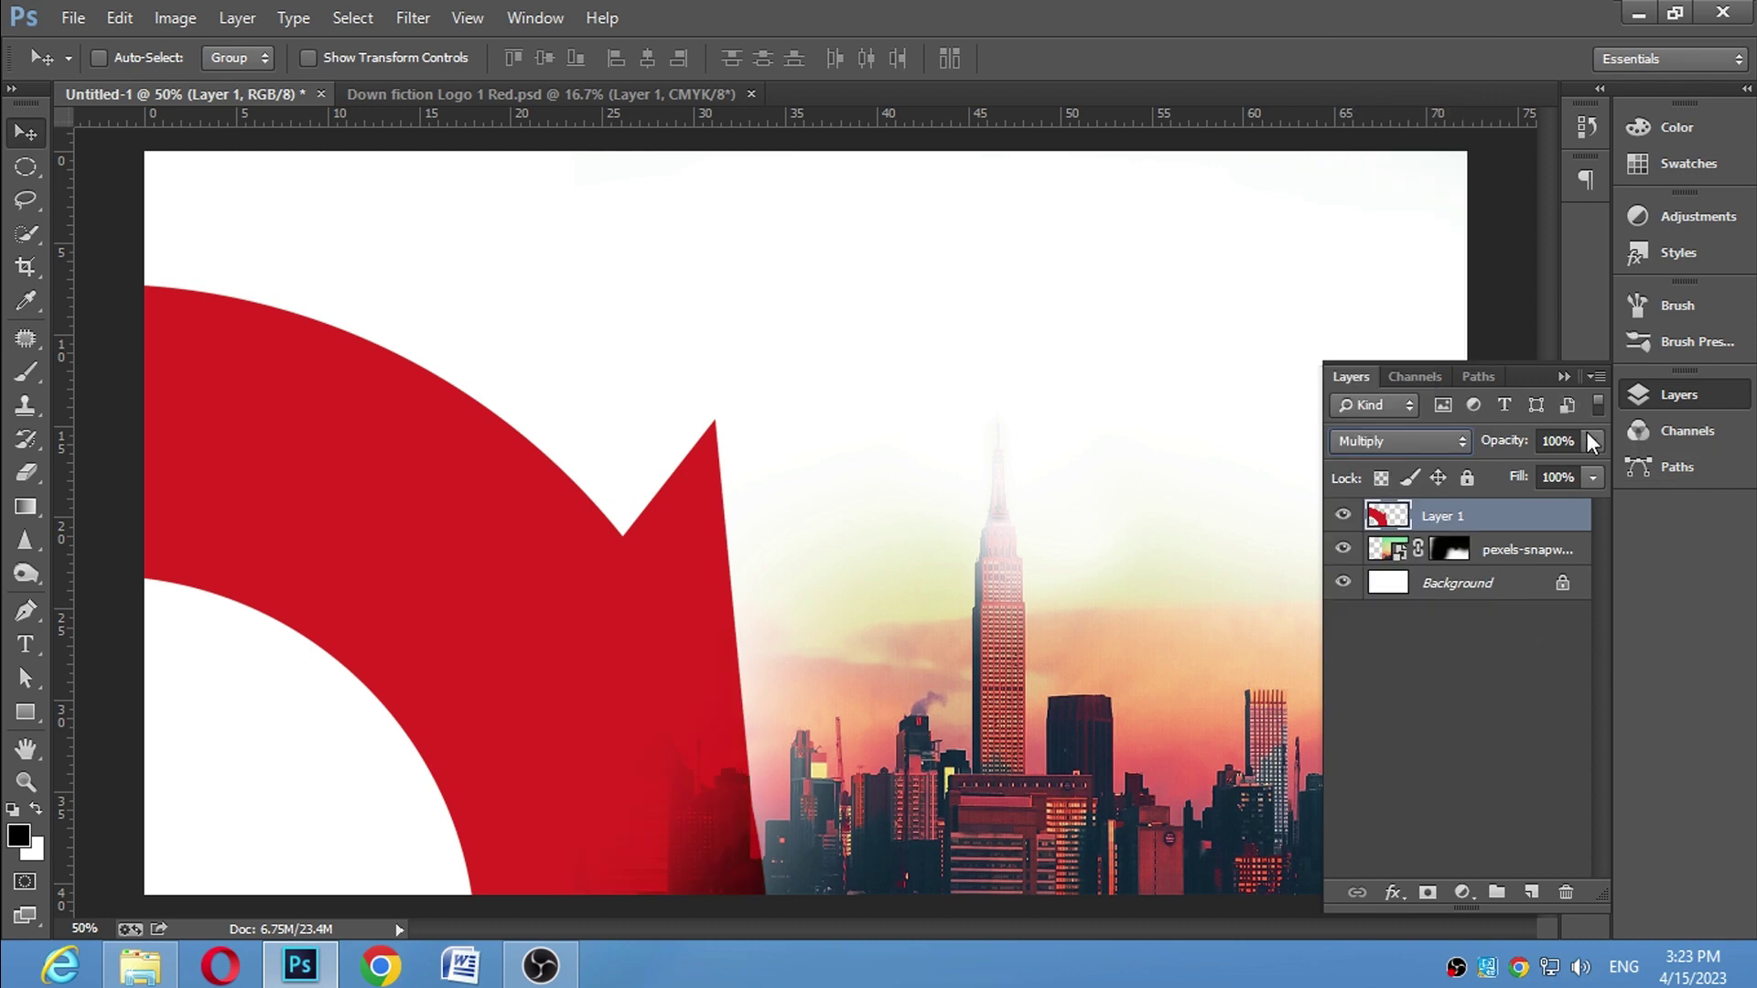
pyautogui.click(1593, 475)
pyautogui.moveTo(1567, 468); pyautogui.dragTo(1554, 471)
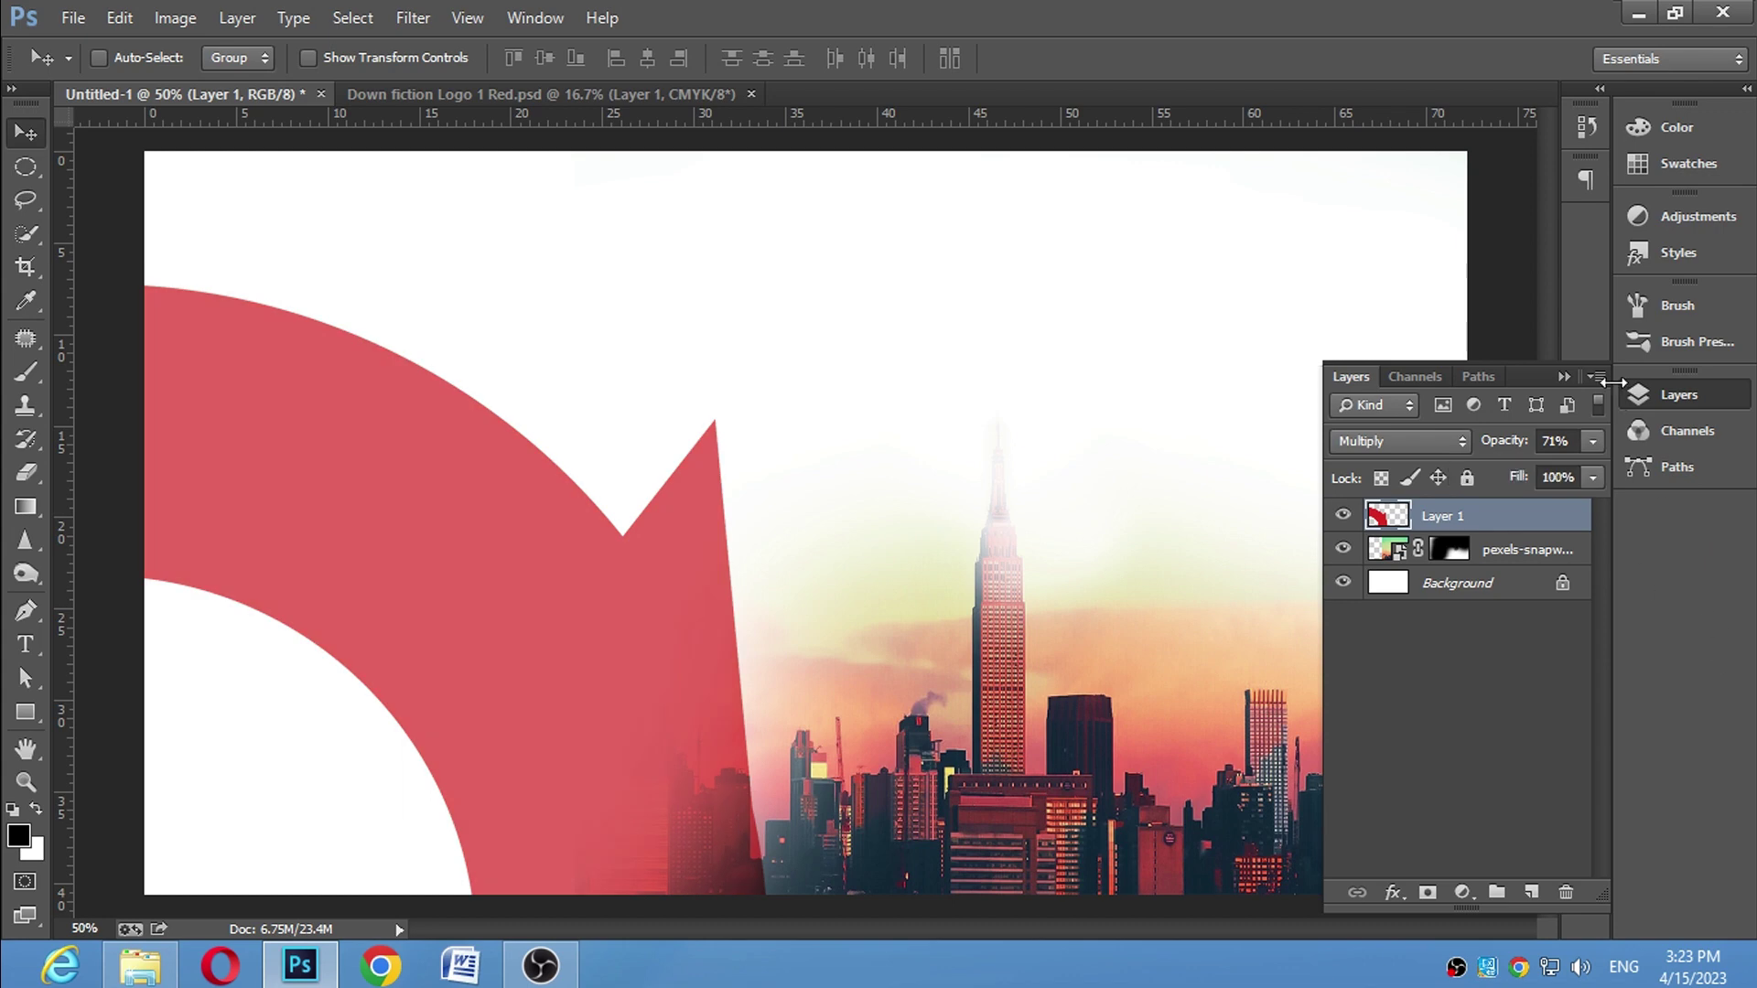
pyautogui.click(1563, 376)
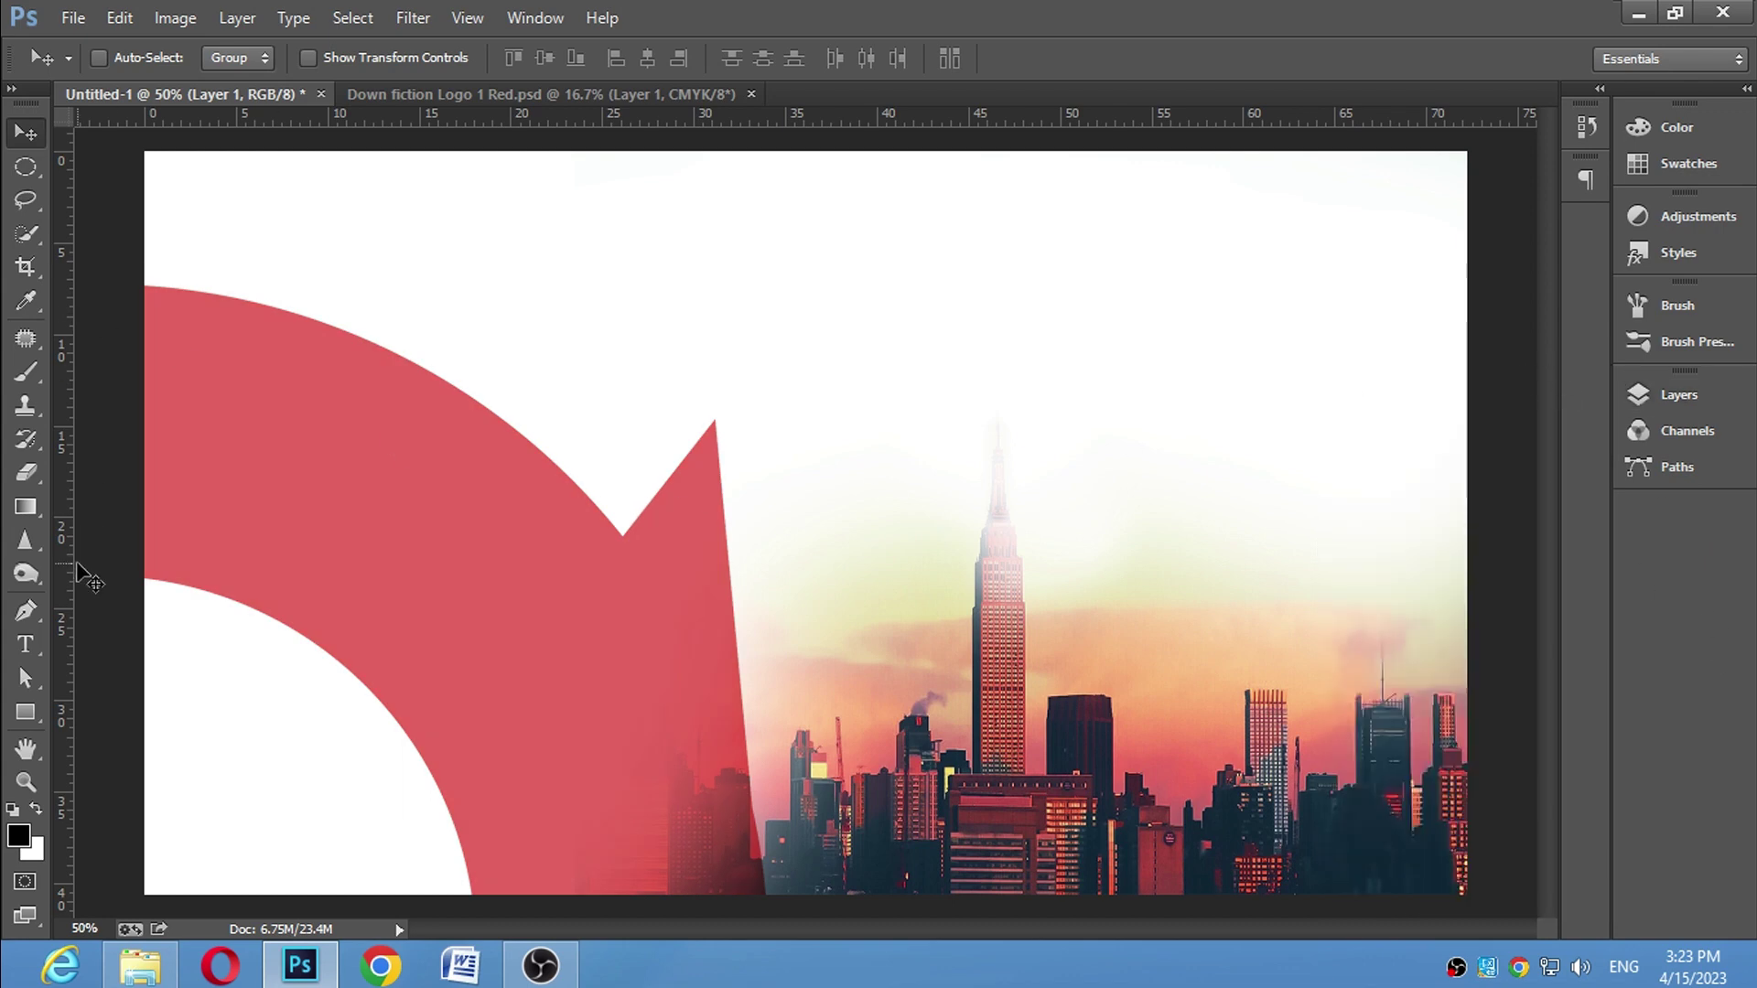
# Draw a black 1235 × 338 px rectangle using the Create Rectangle dialog
pyautogui.click(34, 712)
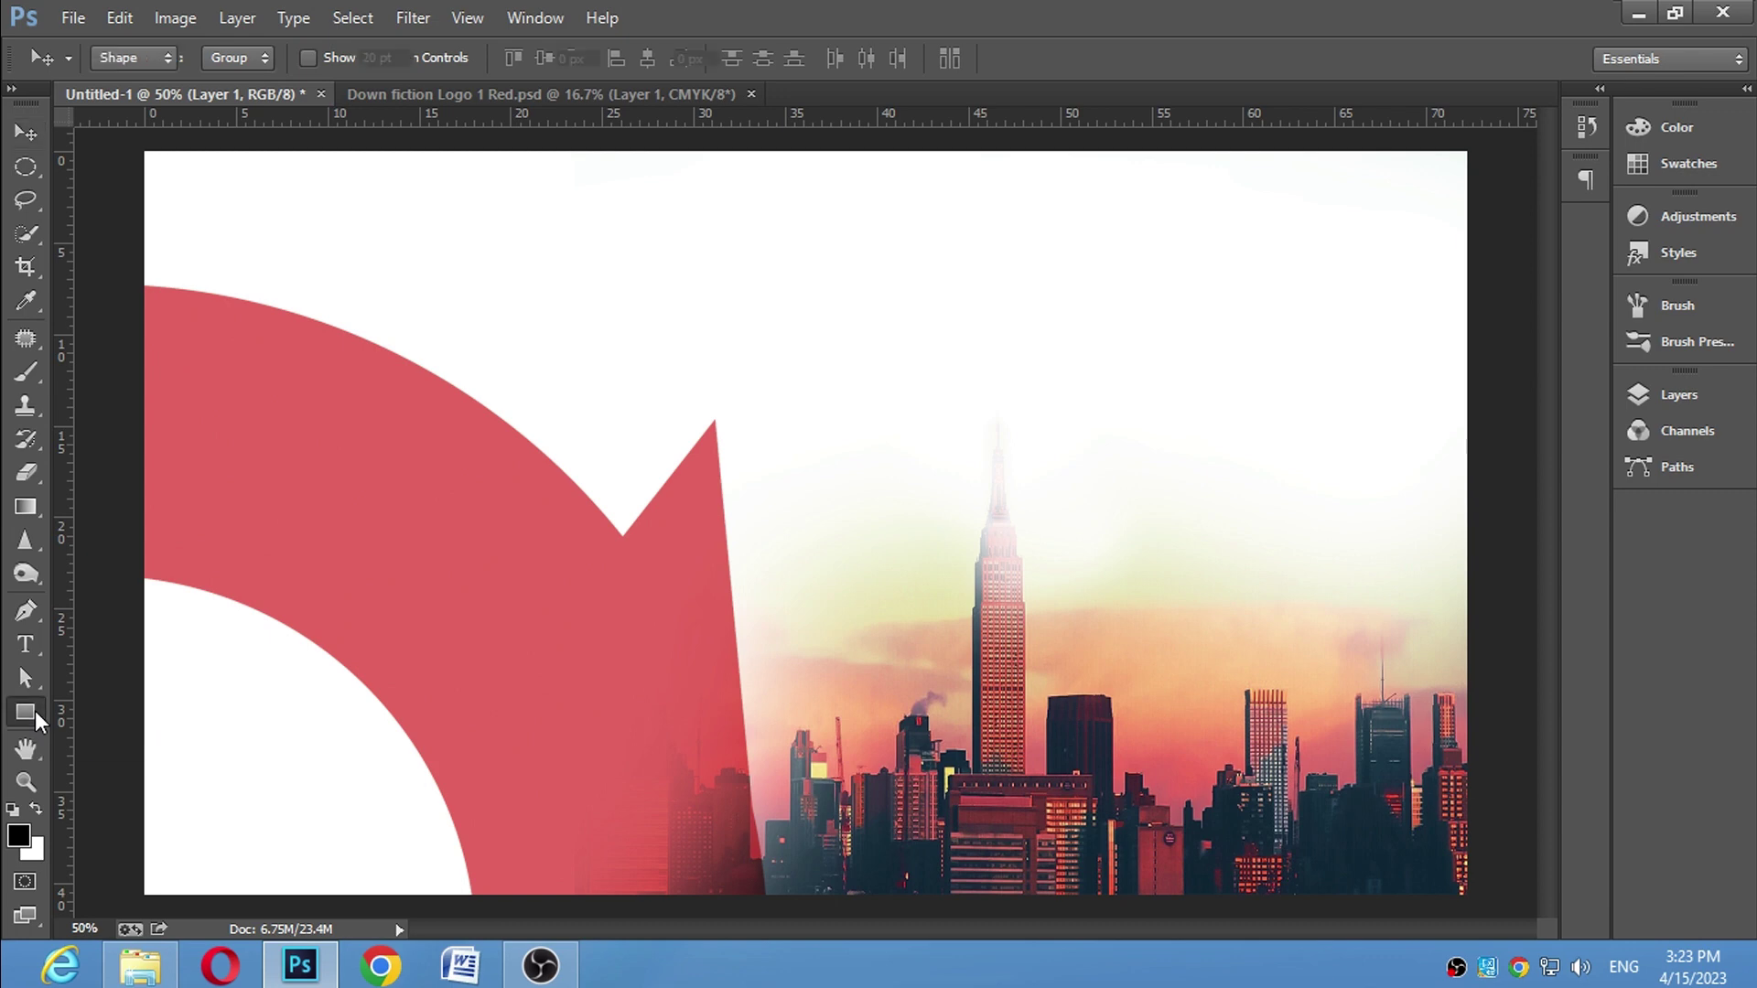
pyautogui.click(618, 463)
pyautogui.click(823, 316)
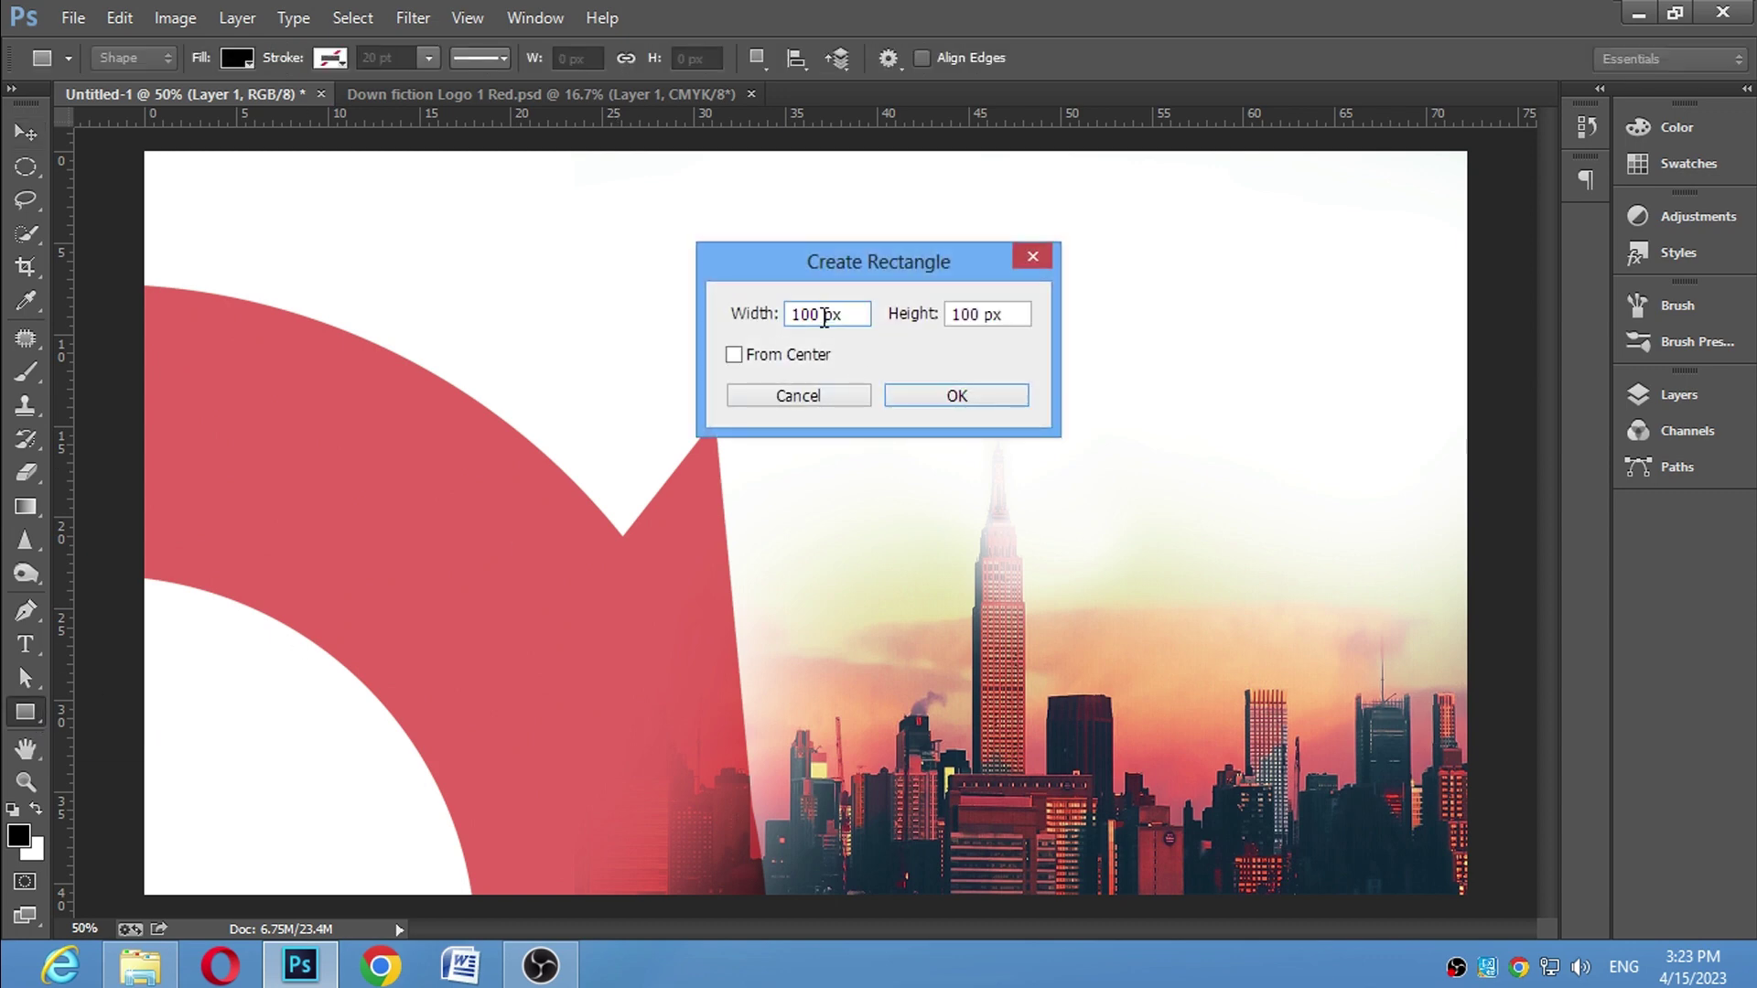
pyautogui.moveTo(821, 316); pyautogui.dragTo(769, 338)
pyautogui.write('1235')
pyautogui.moveTo(979, 315); pyautogui.dragTo(908, 326)
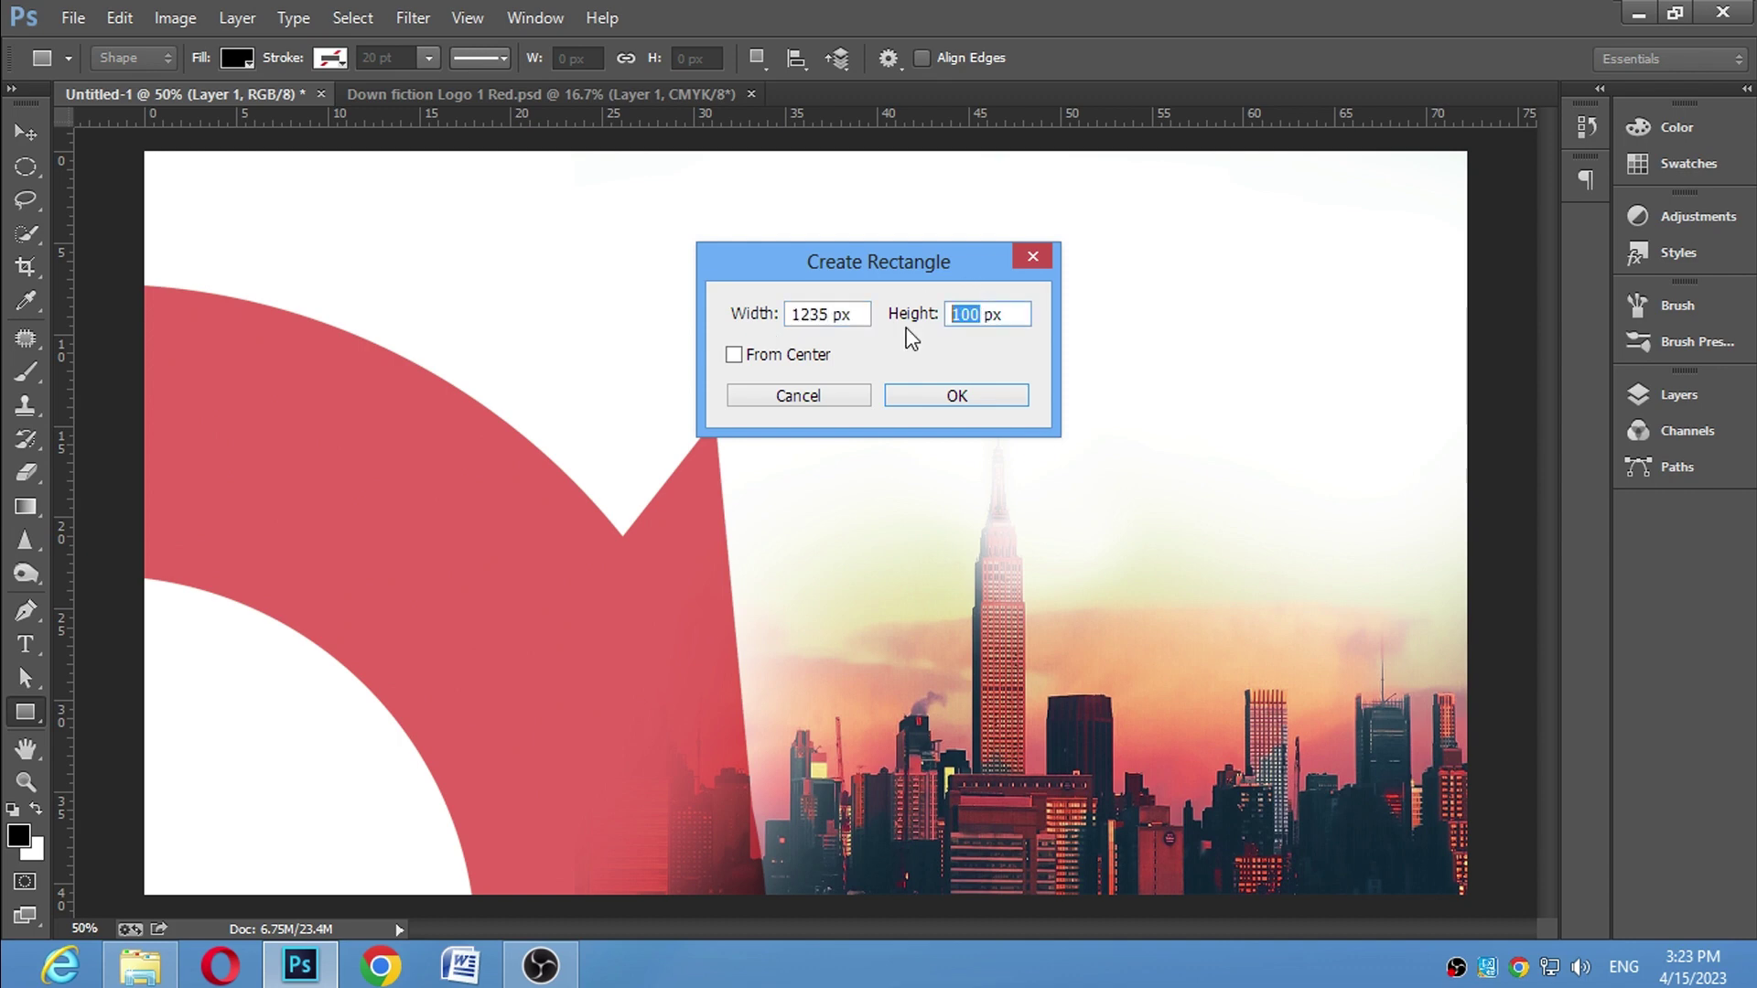
pyautogui.write('338')
pyautogui.click(980, 388)
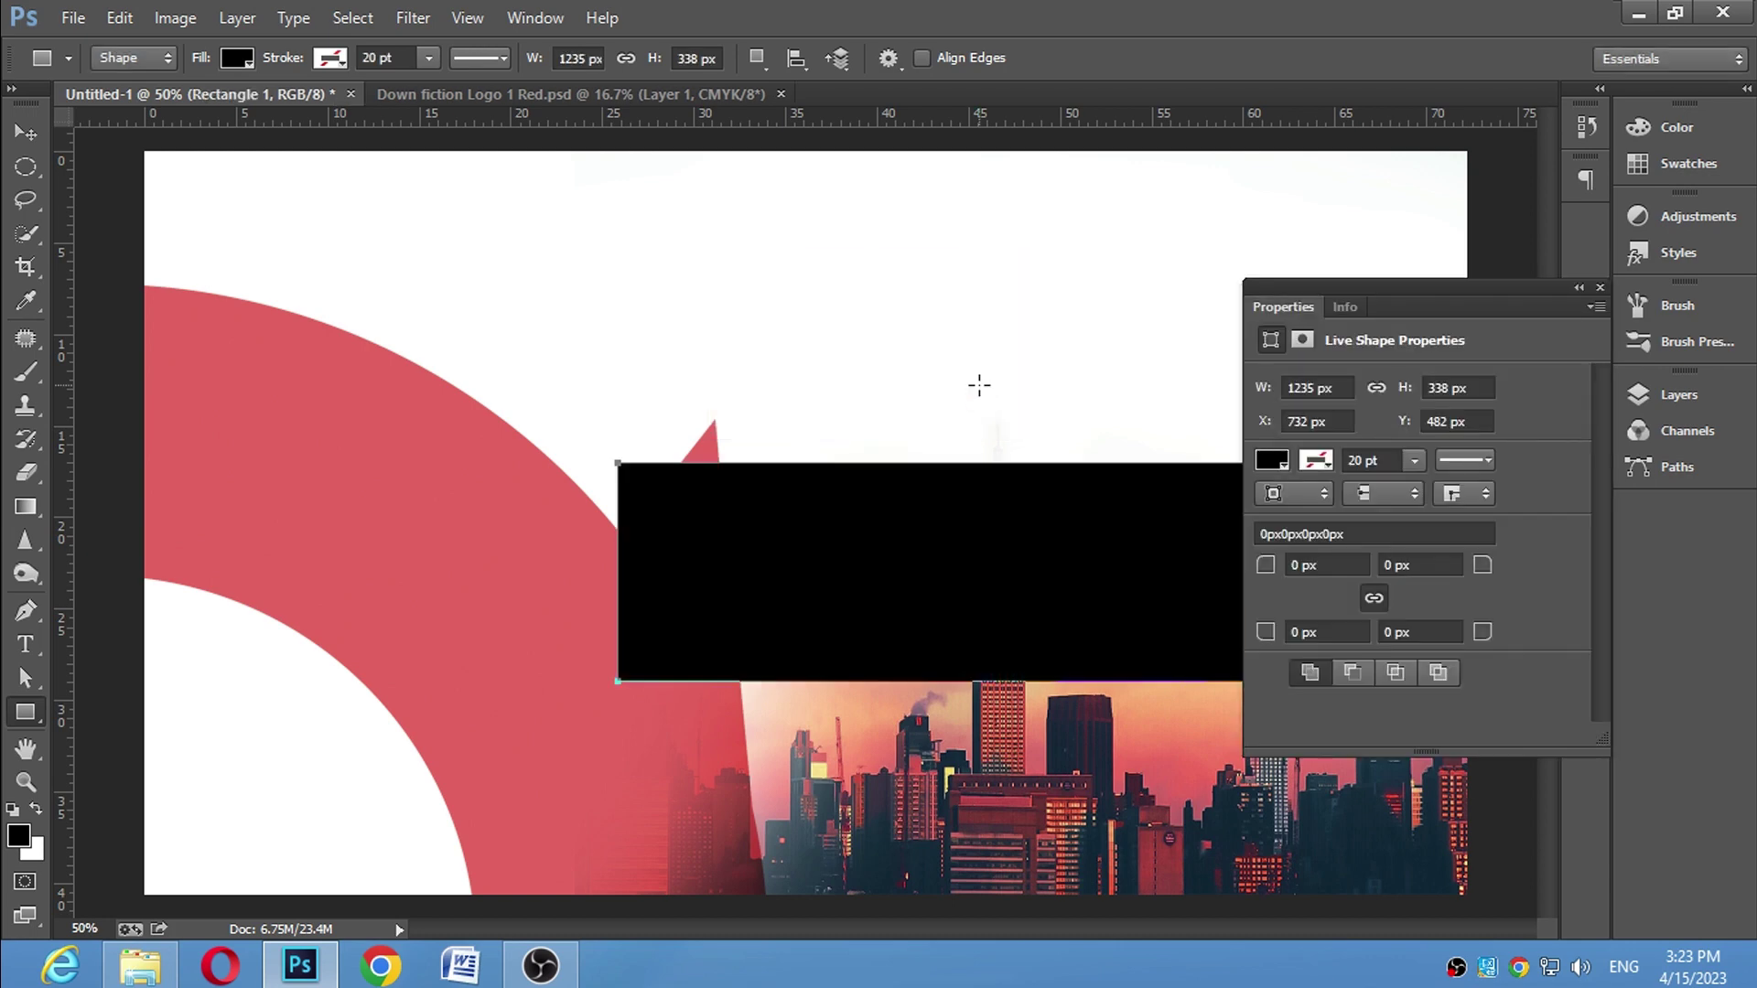
# Tuck the properties panel away and select Background together with the Rectangle 1 layer
pyautogui.click(1578, 289)
pyautogui.press('v')
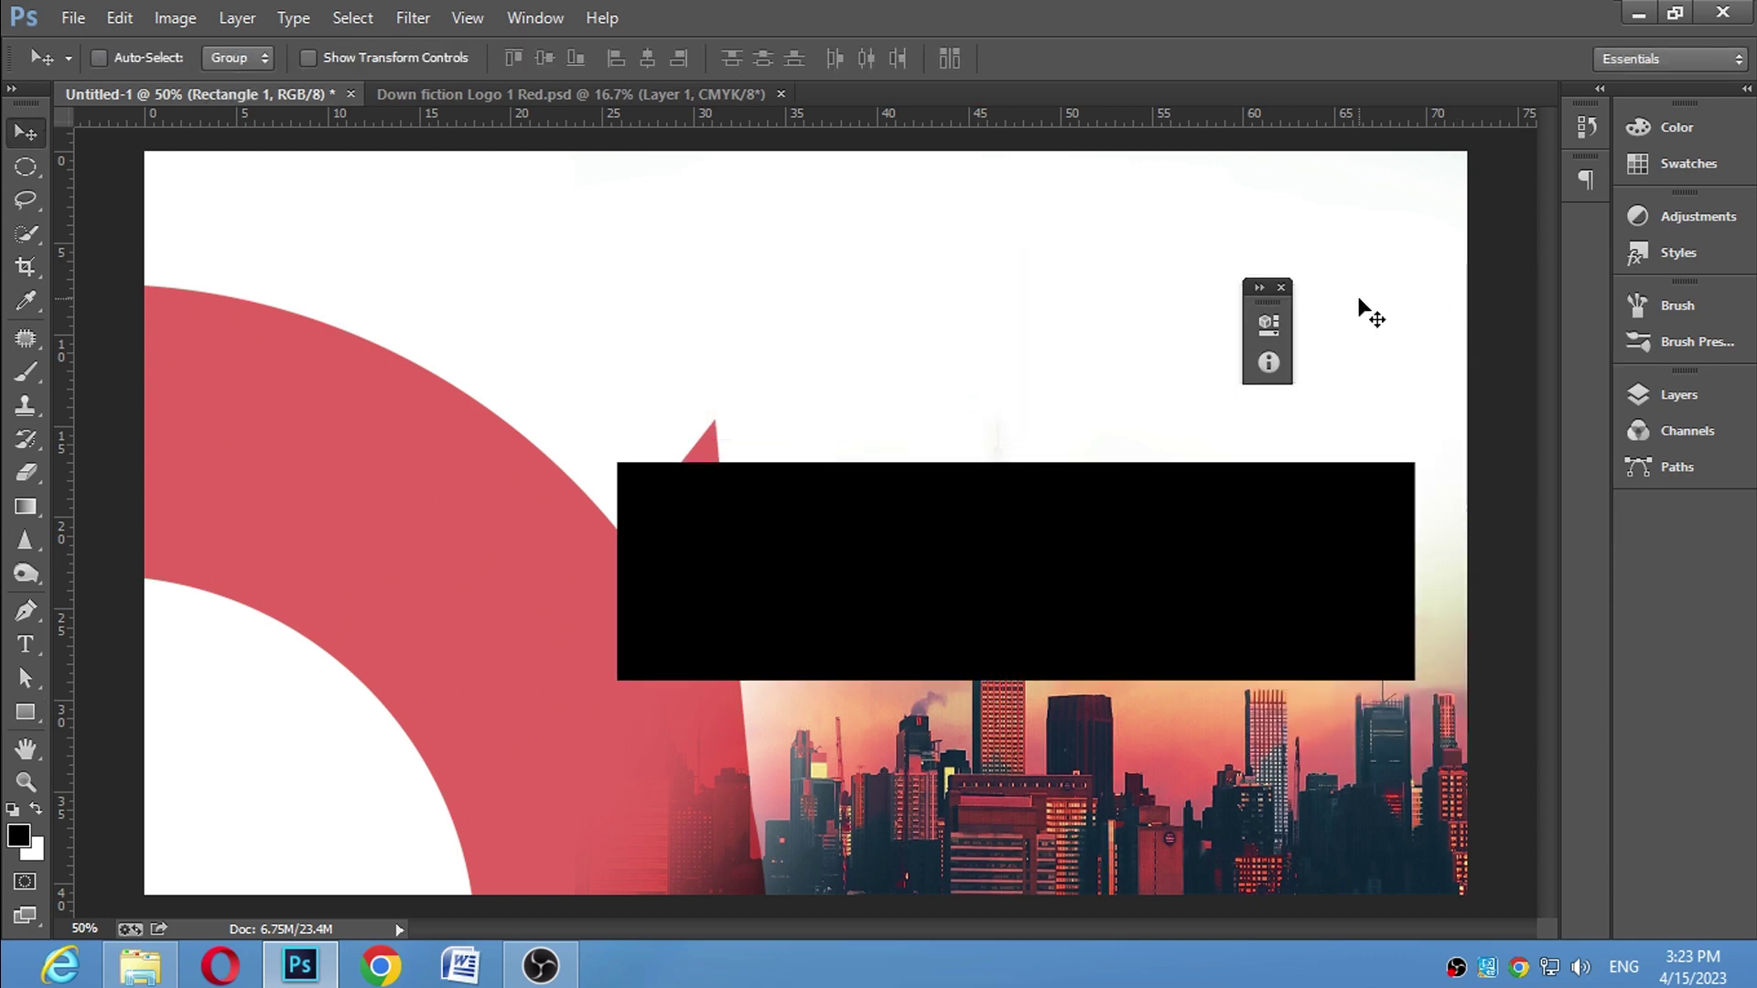
pyautogui.moveTo(1267, 293)
pyautogui.mouseDown()
pyautogui.moveTo(1701, 630)
pyautogui.moveTo(1705, 525)
pyautogui.mouseUp()
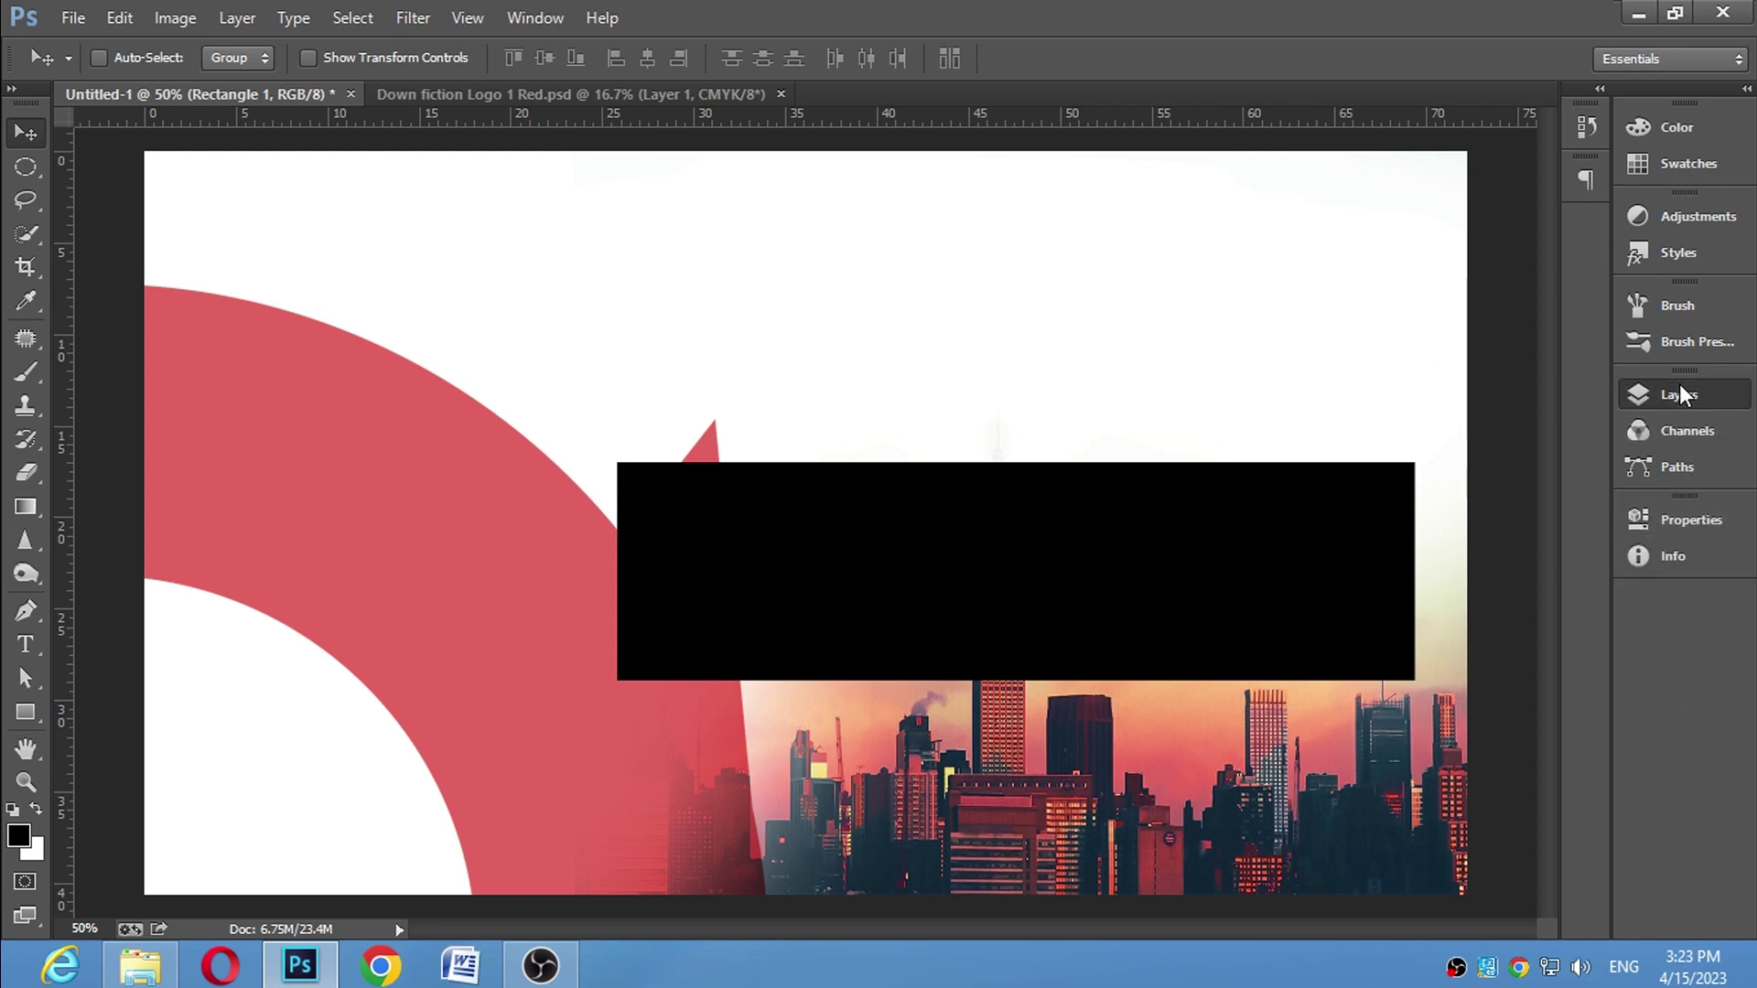
pyautogui.click(1680, 394)
pyautogui.keyDown('ctrl'); pyautogui.click(1448, 622); pyautogui.keyUp('ctrl')
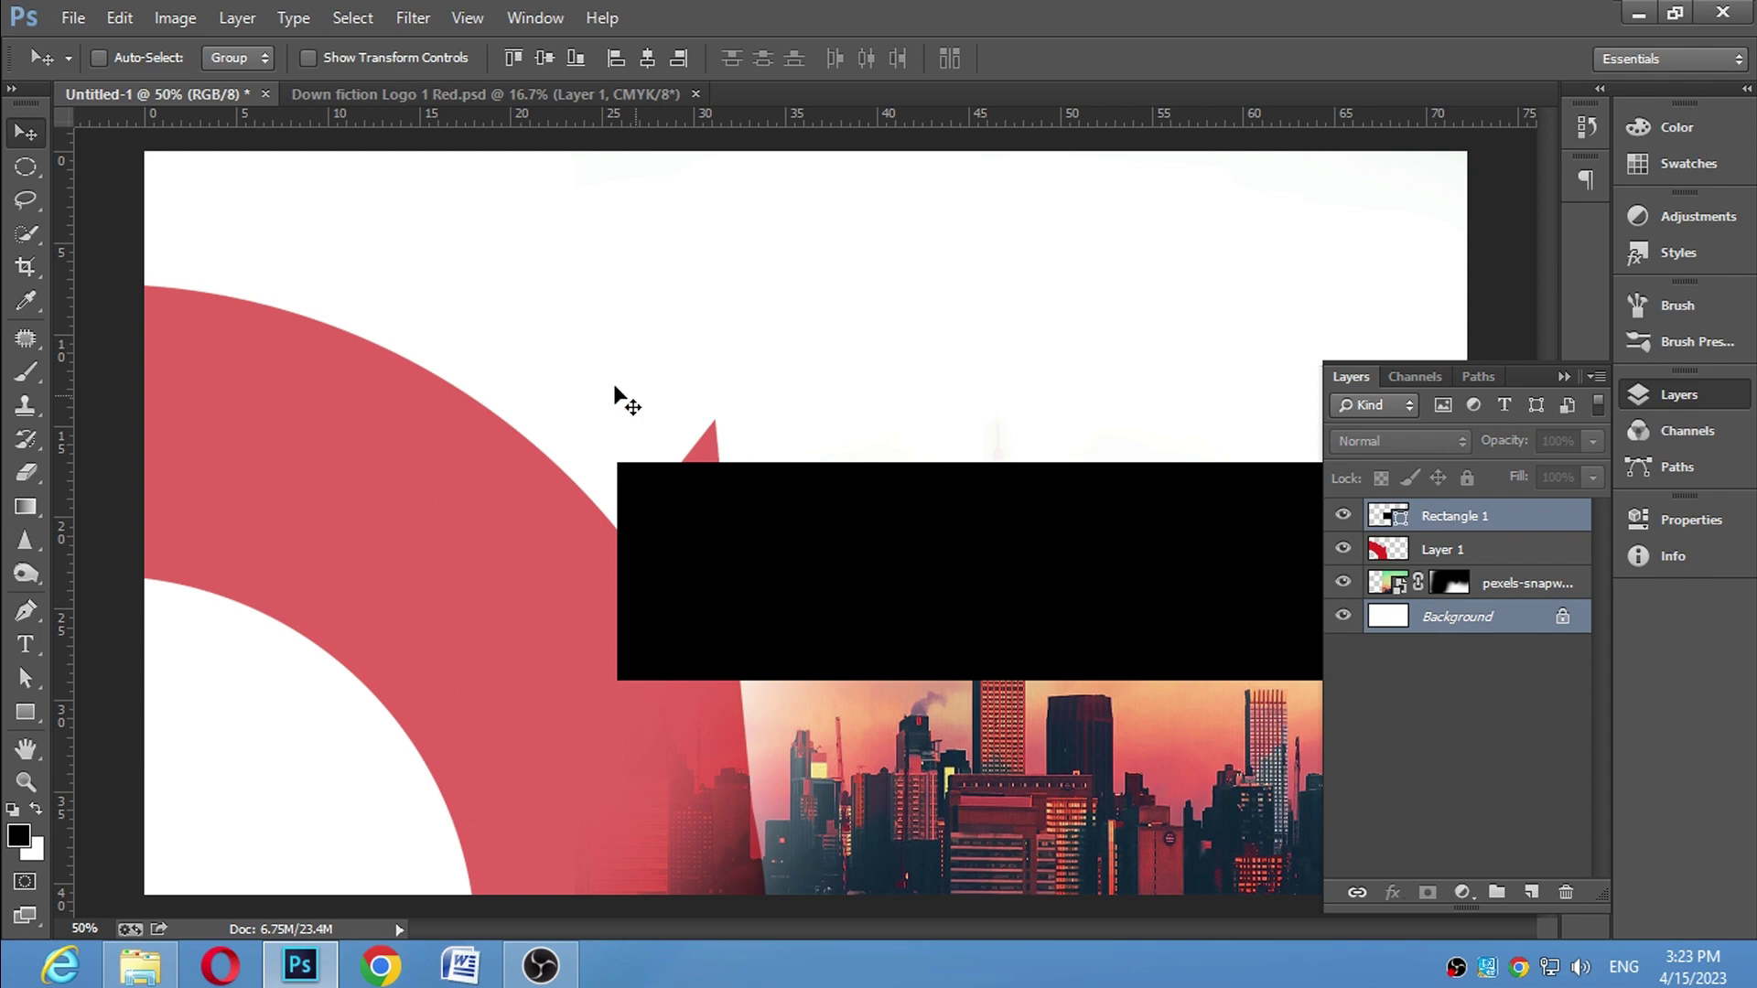
# Centre the rectangle horizontally and vertically on the banner, then select only Rectangle 1
pyautogui.click(646, 59)
pyautogui.click(543, 60)
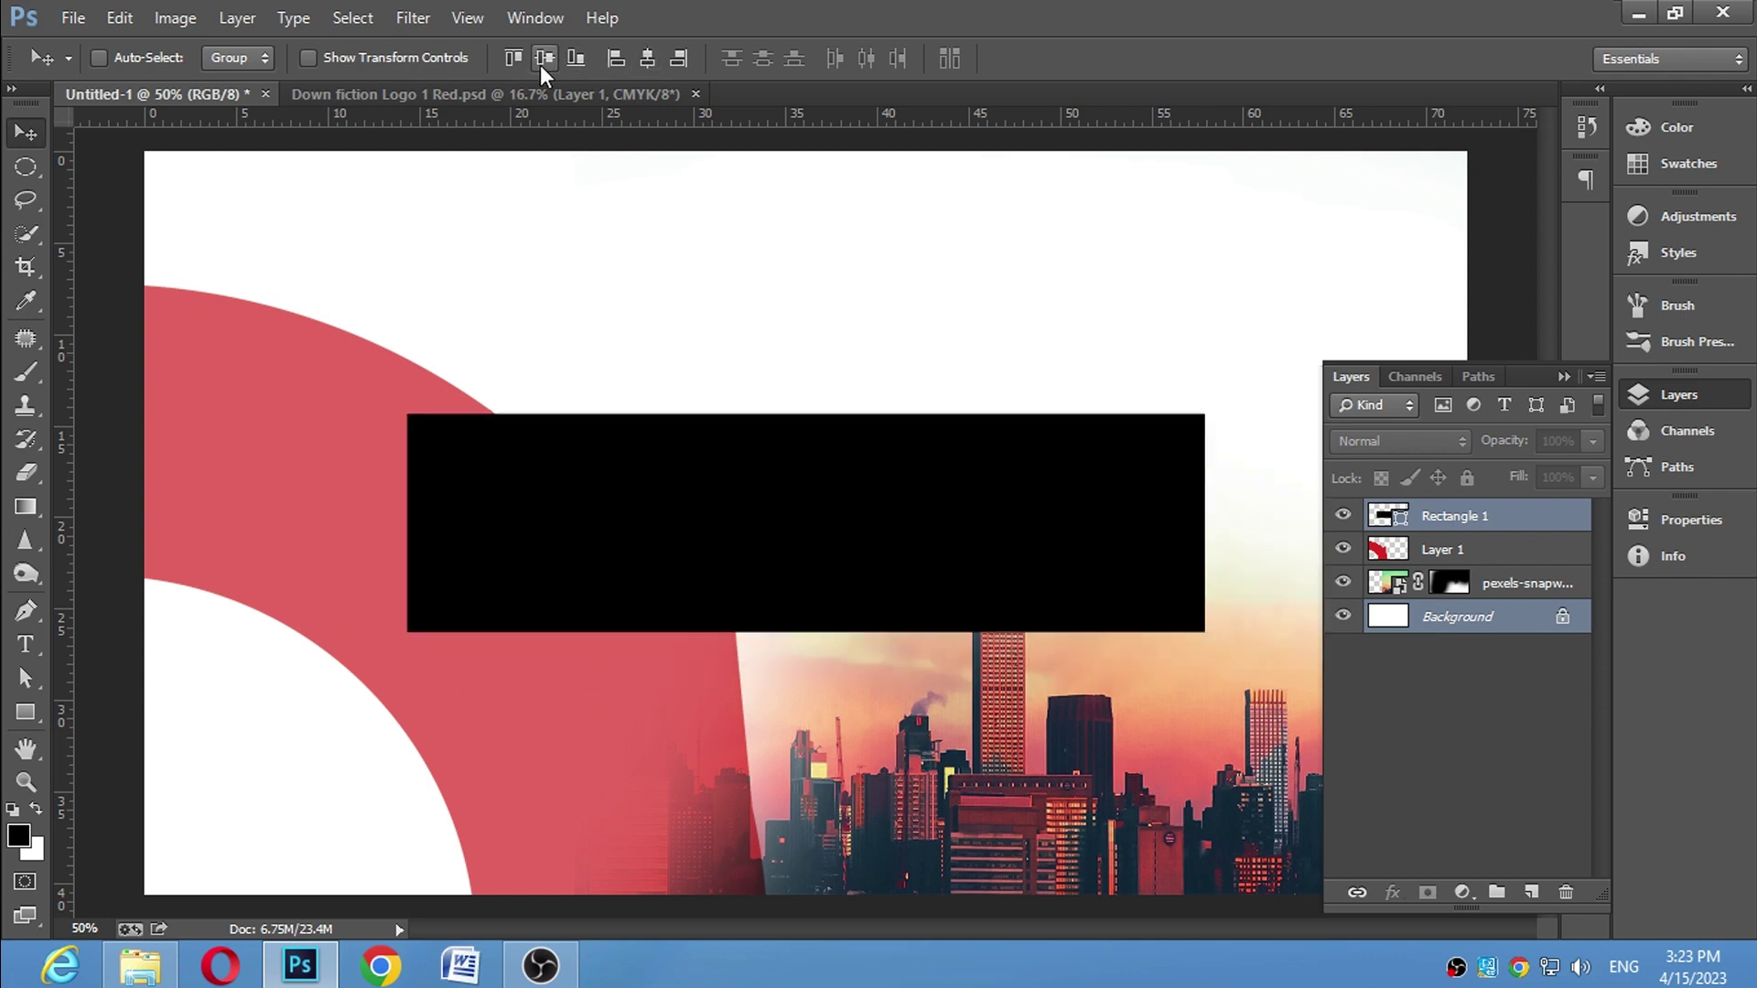
pyautogui.click(1447, 667)
pyautogui.click(1505, 515)
# Fade Rectangle 1 to 11% opacity
pyautogui.click(1594, 446)
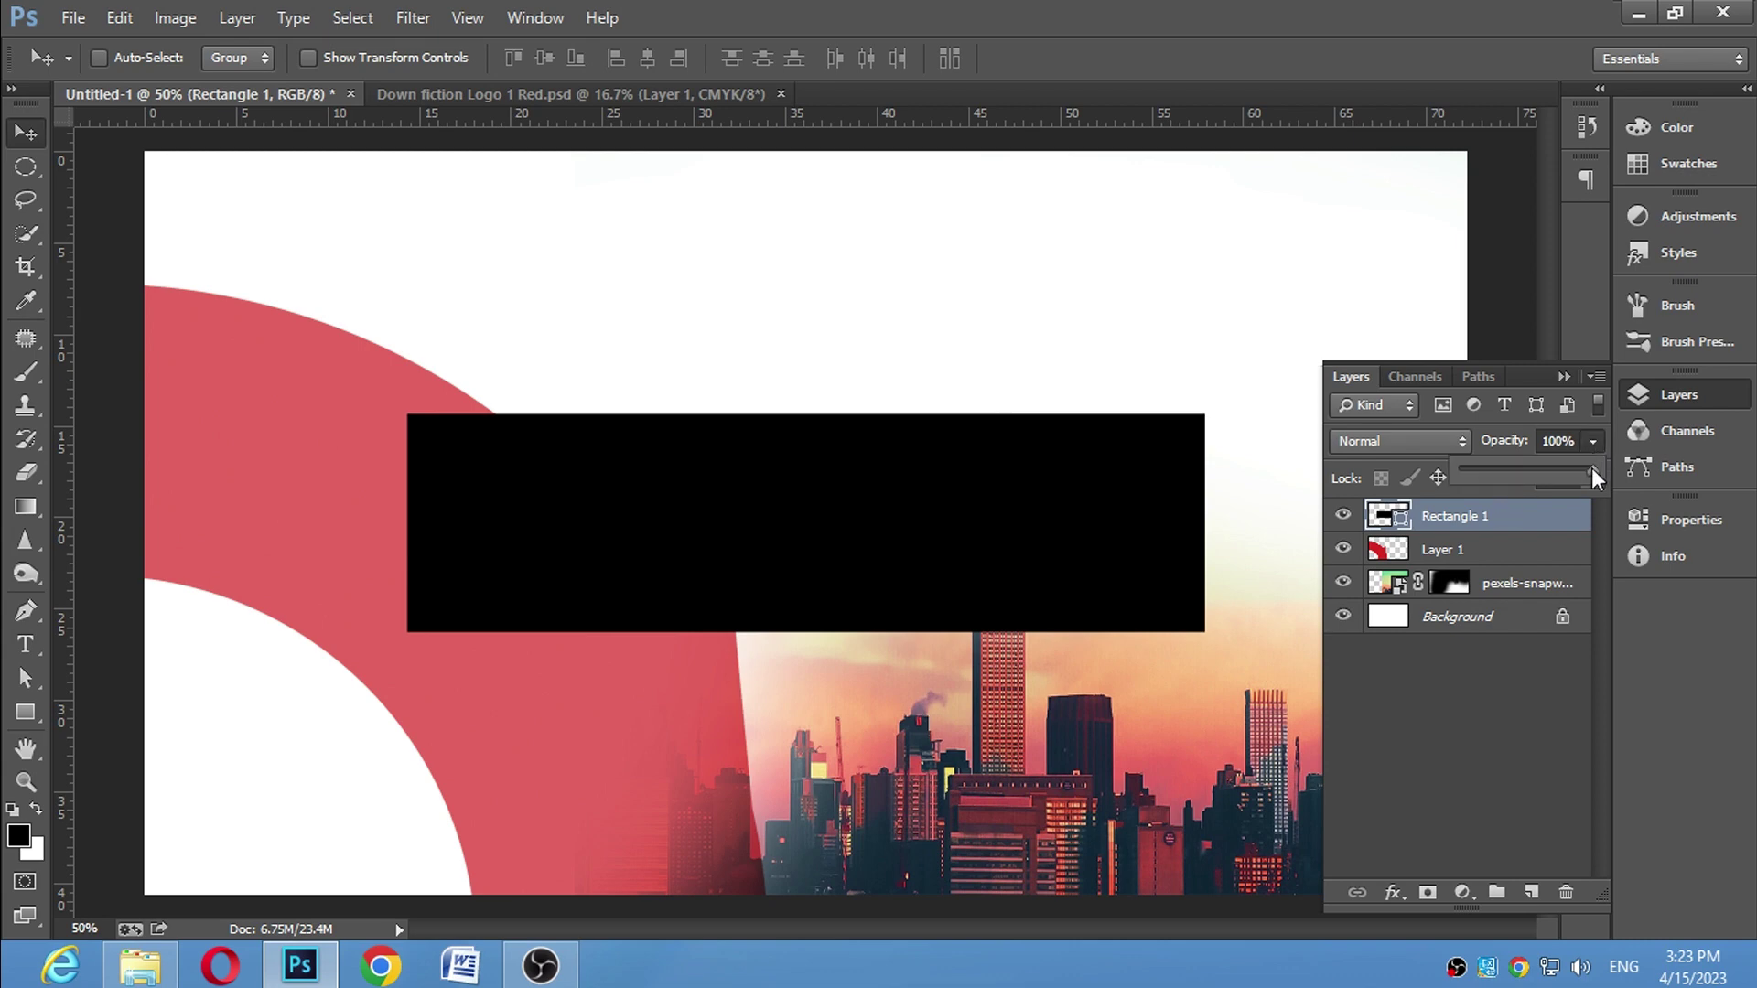
pyautogui.moveTo(1491, 471); pyautogui.dragTo(1475, 470)
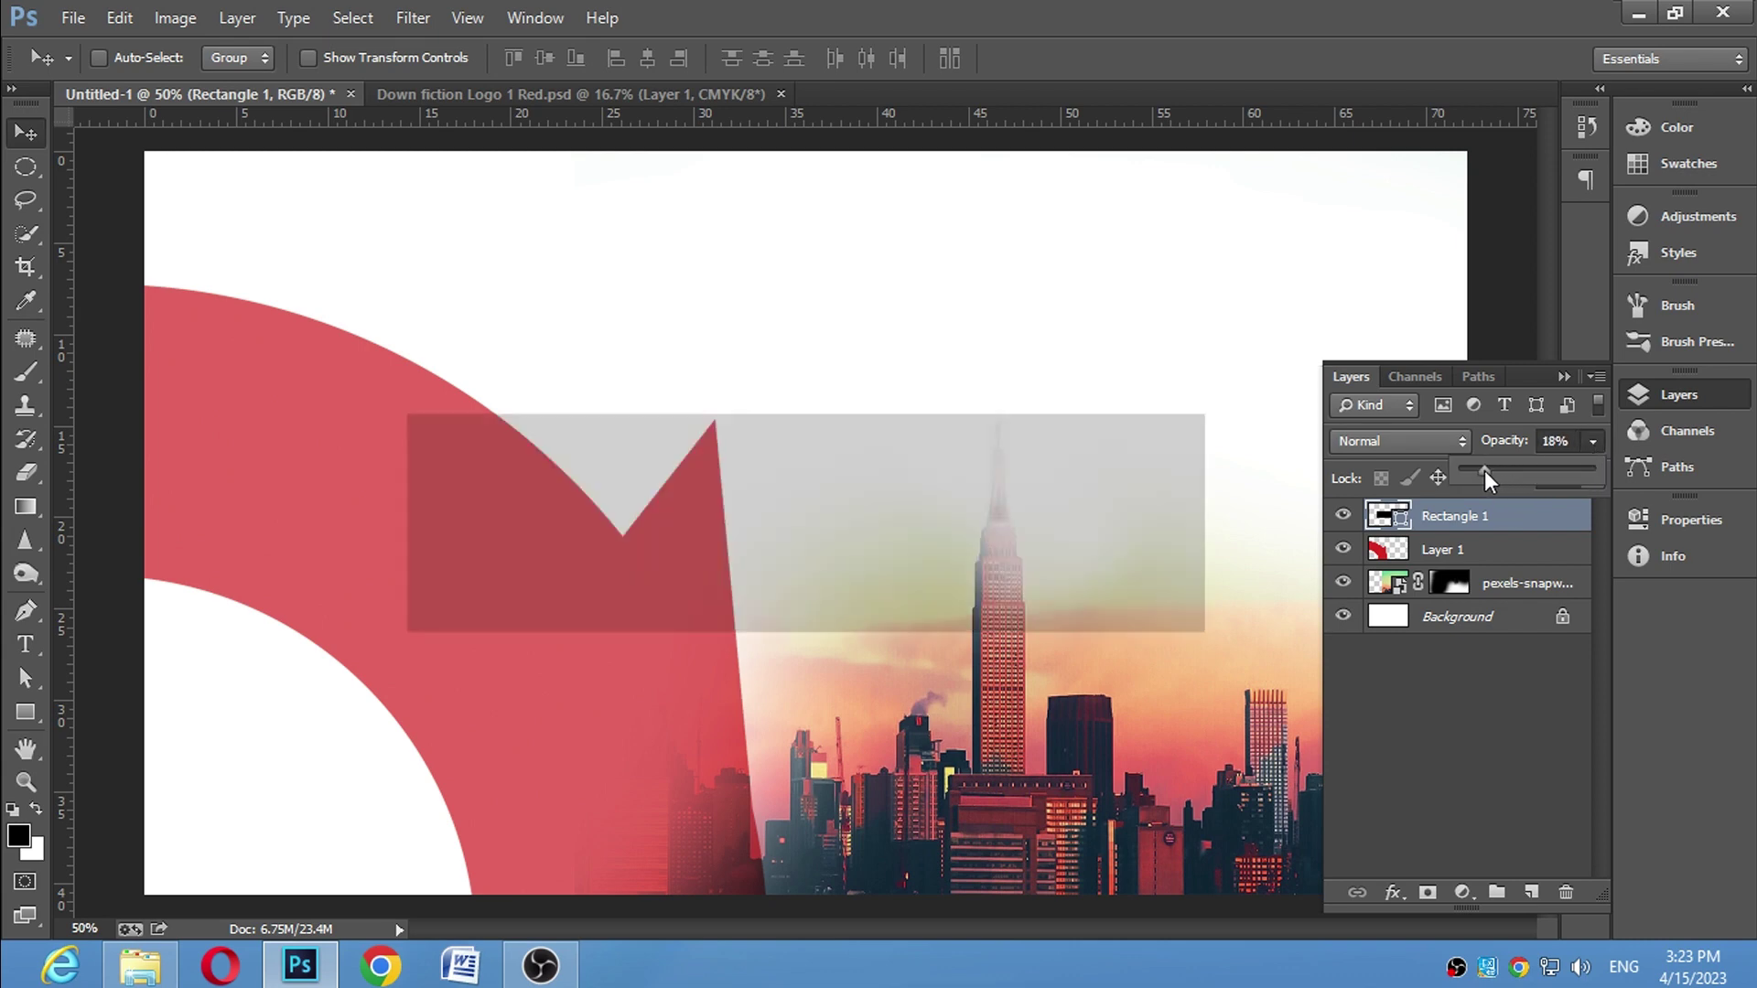
pyautogui.click(1561, 378)
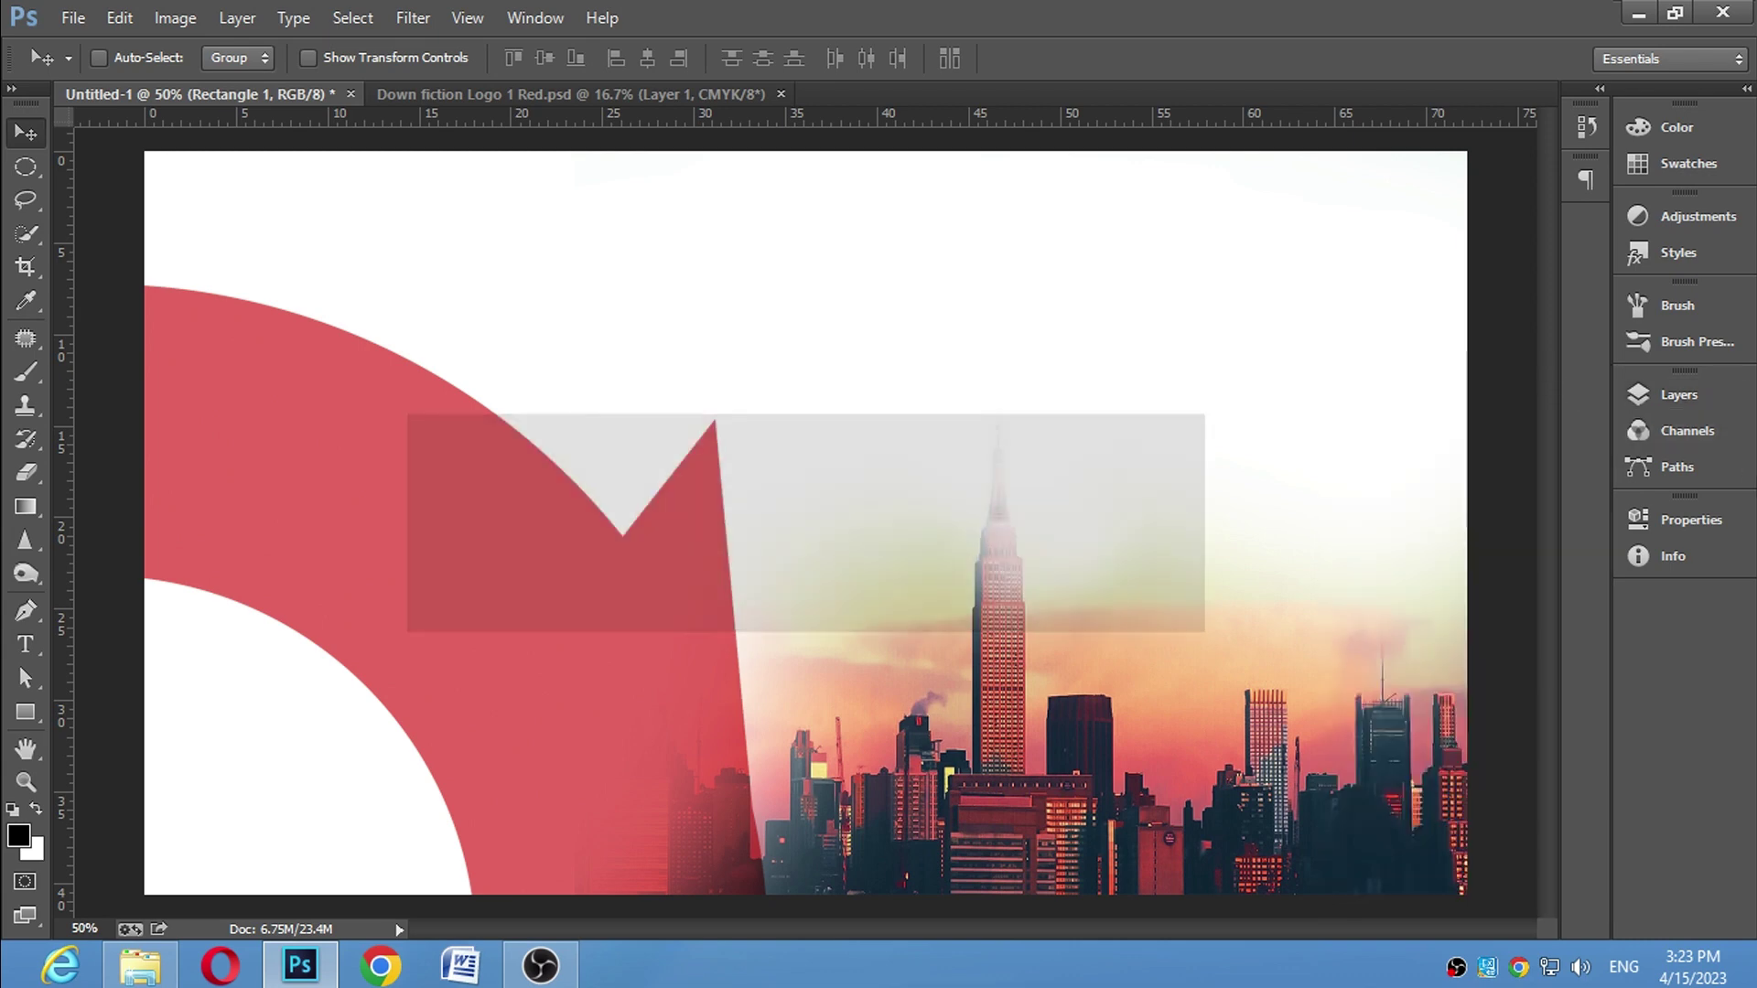
pyautogui.click(1707, 394)
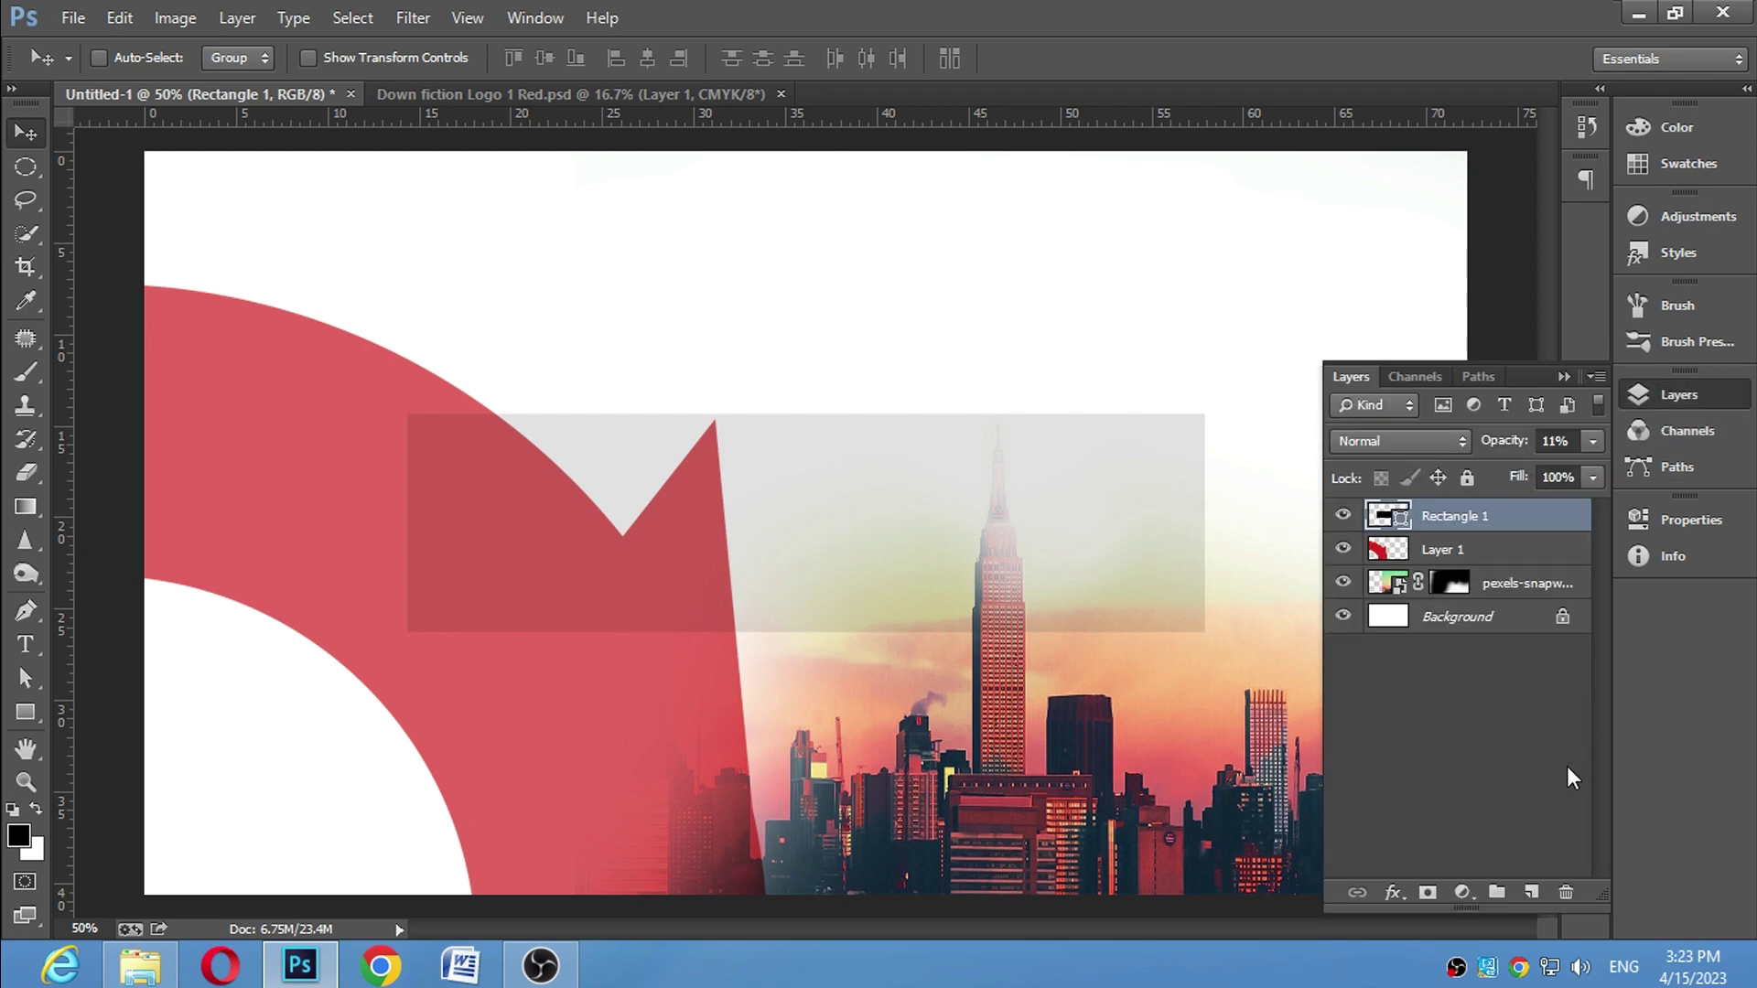
pyautogui.click(1564, 374)
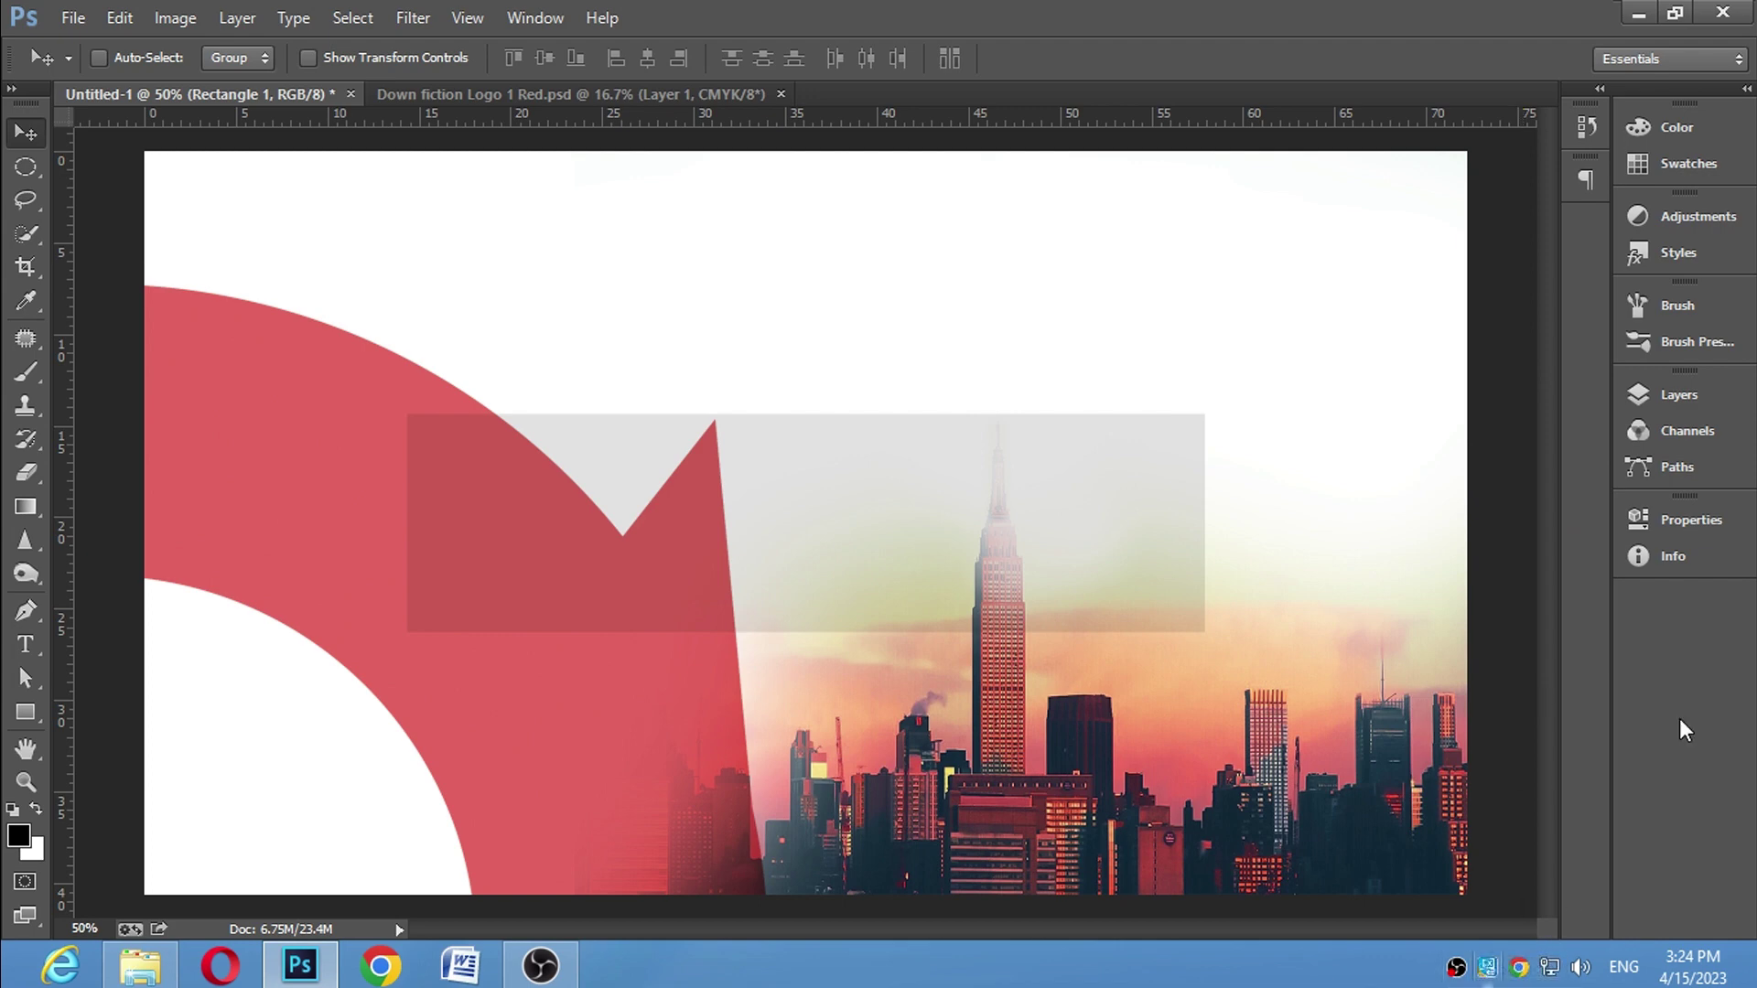
# Select Layer 1 and add a new empty layer, then undo it
pyautogui.click(1704, 399)
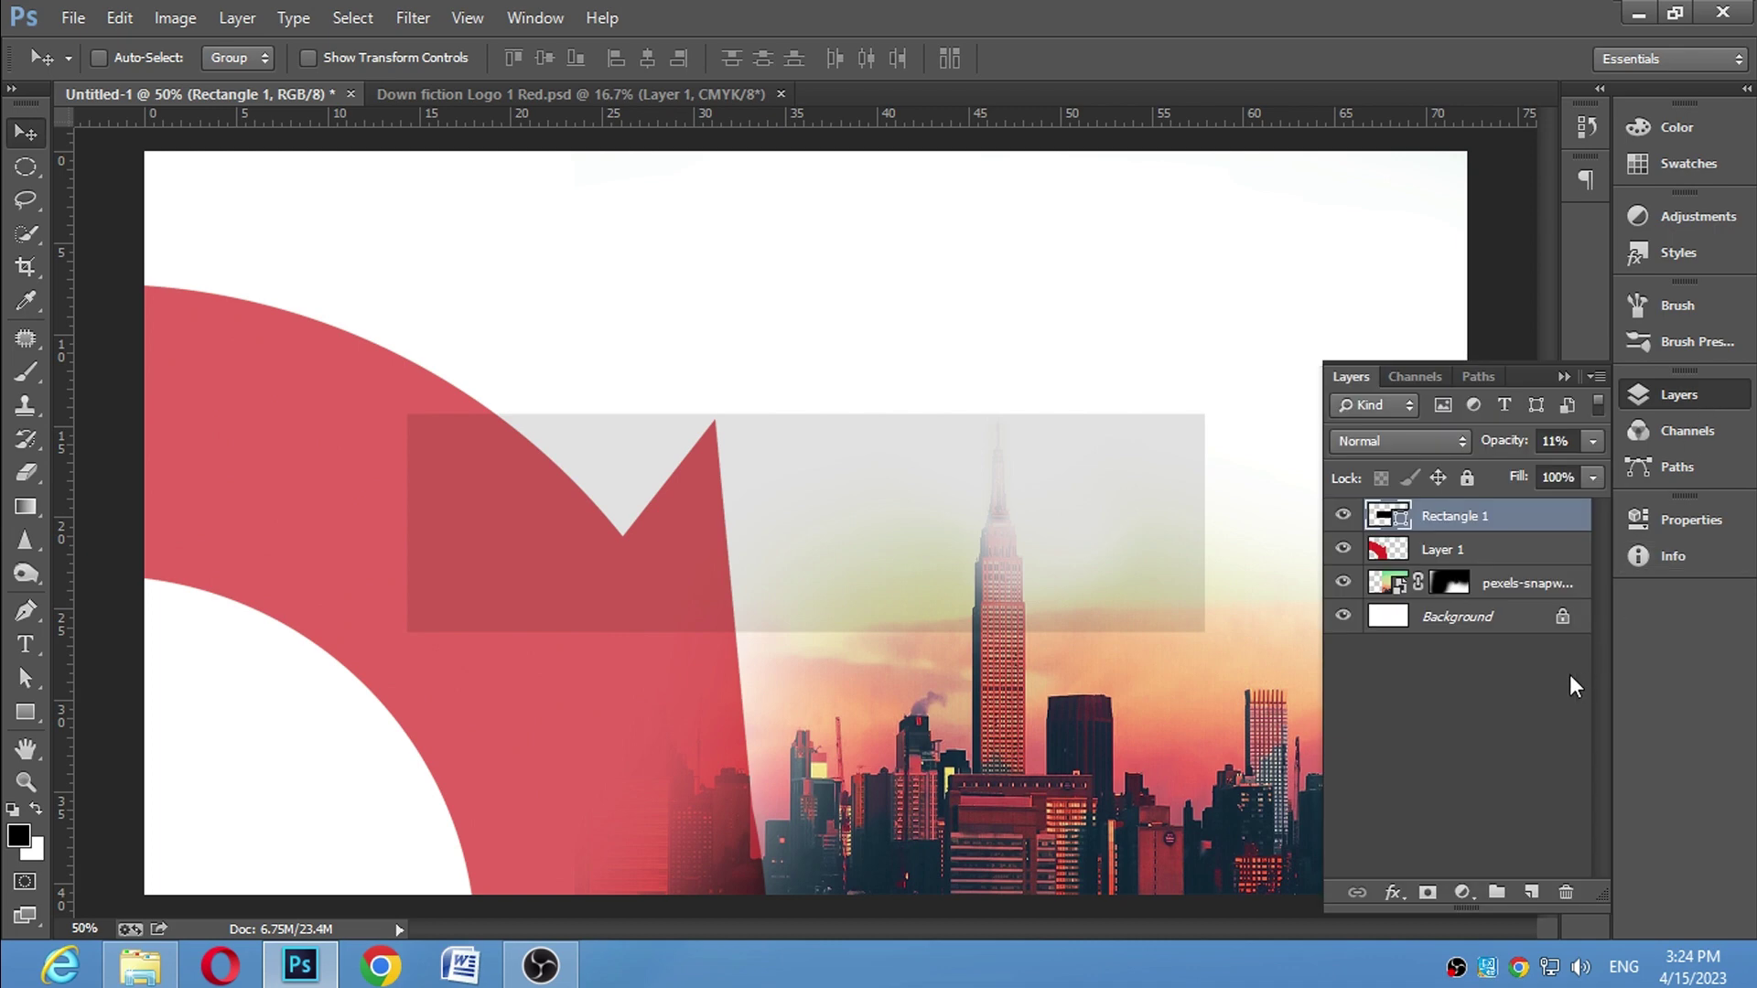
pyautogui.click(1545, 554)
pyautogui.click(1532, 893)
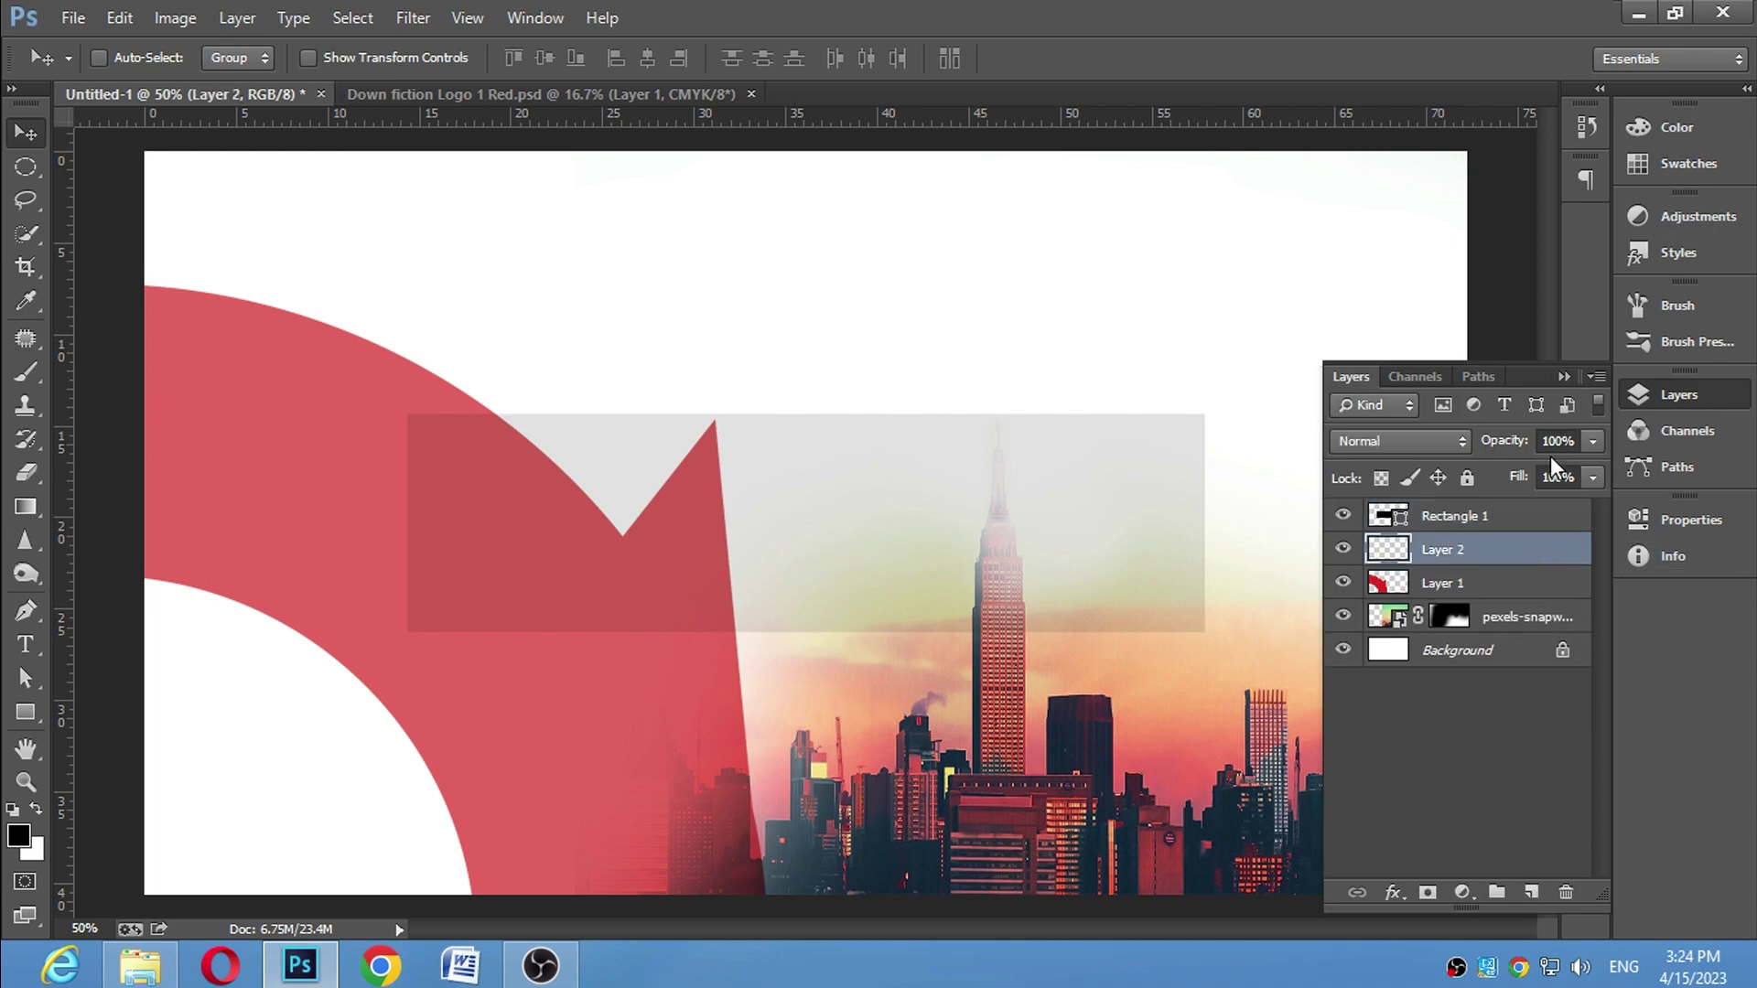
pyautogui.hotkey('ctrl', 'z')
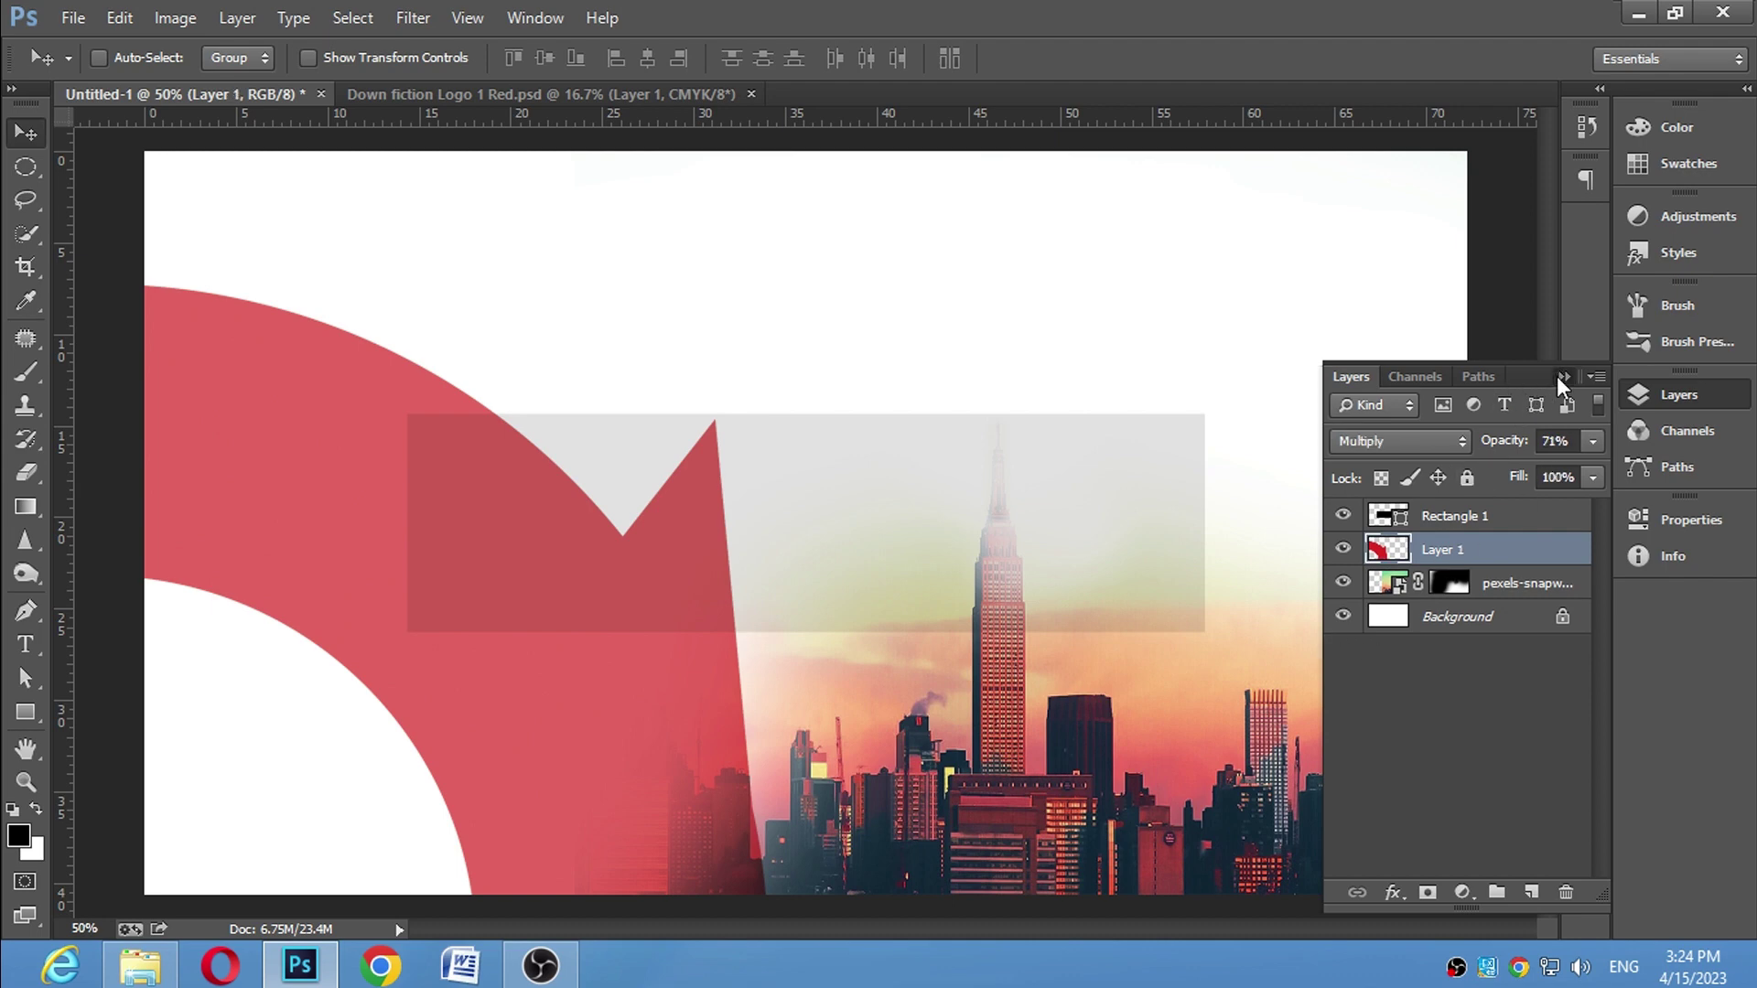
pyautogui.click(1562, 377)
# Drag the Adobe Photoshop CC icon image from the Work folder onto the banner
pyautogui.click(139, 965)
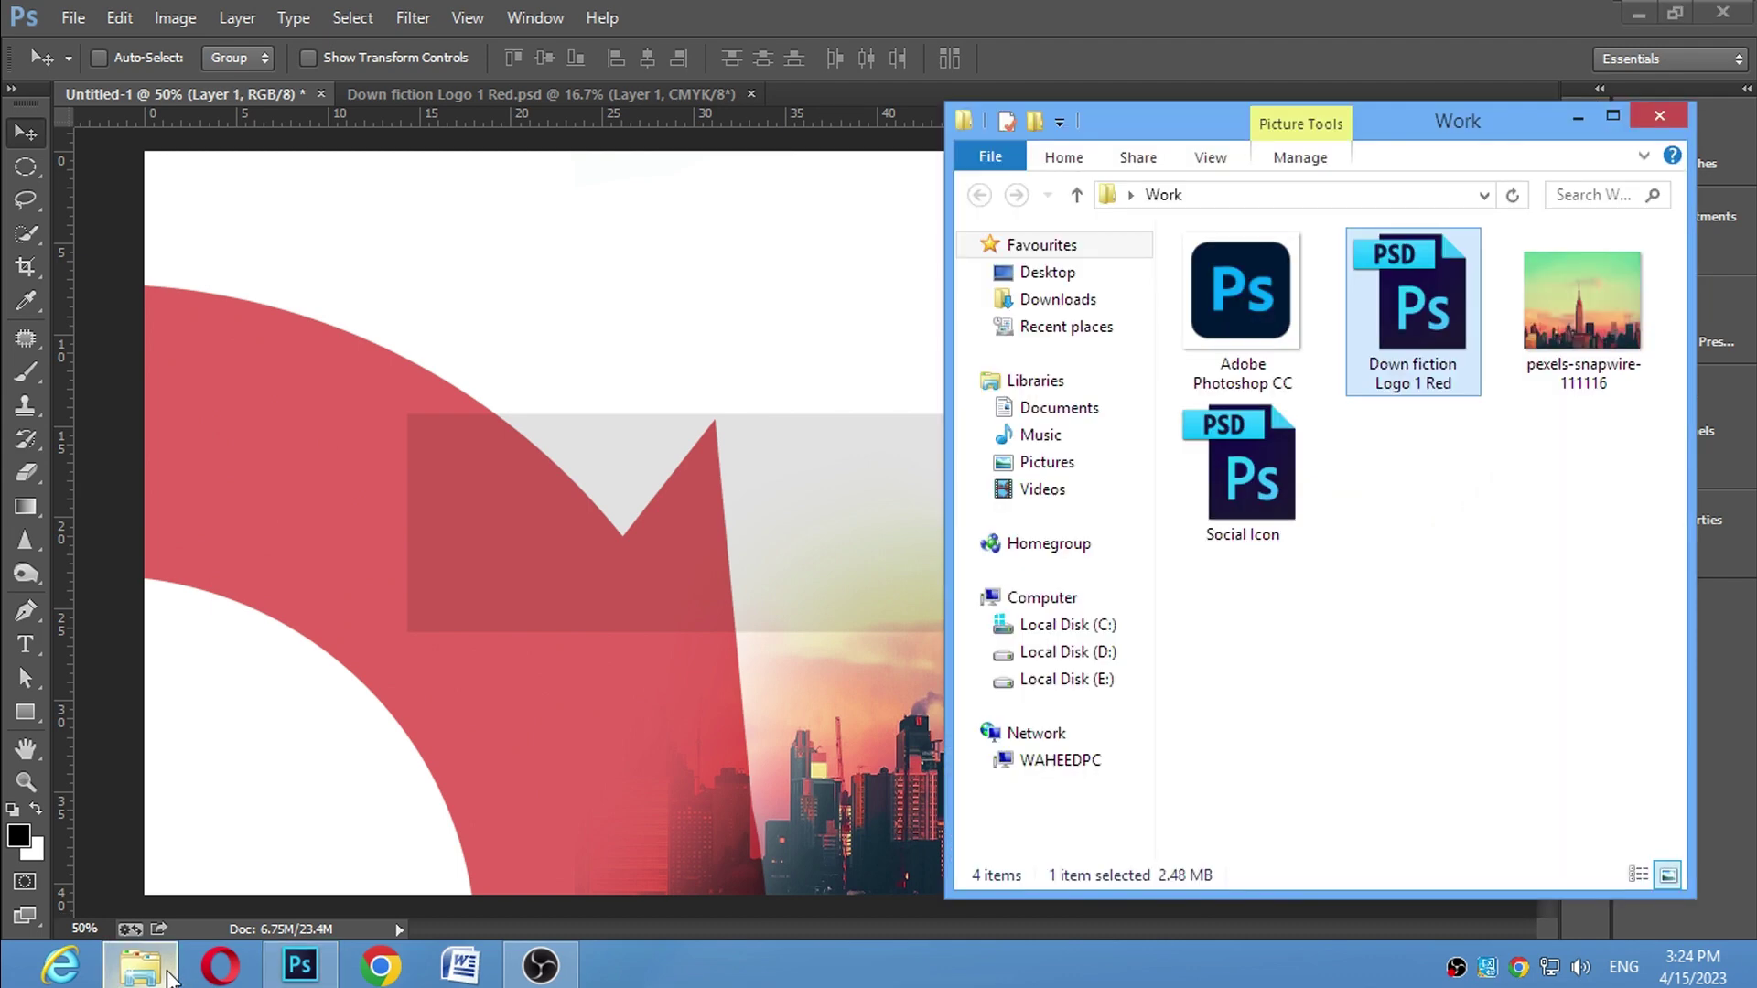
pyautogui.click(1223, 316)
pyautogui.moveTo(1222, 315)
pyautogui.mouseDown()
pyautogui.moveTo(805, 536)
pyautogui.moveTo(968, 521)
pyautogui.mouseUp()
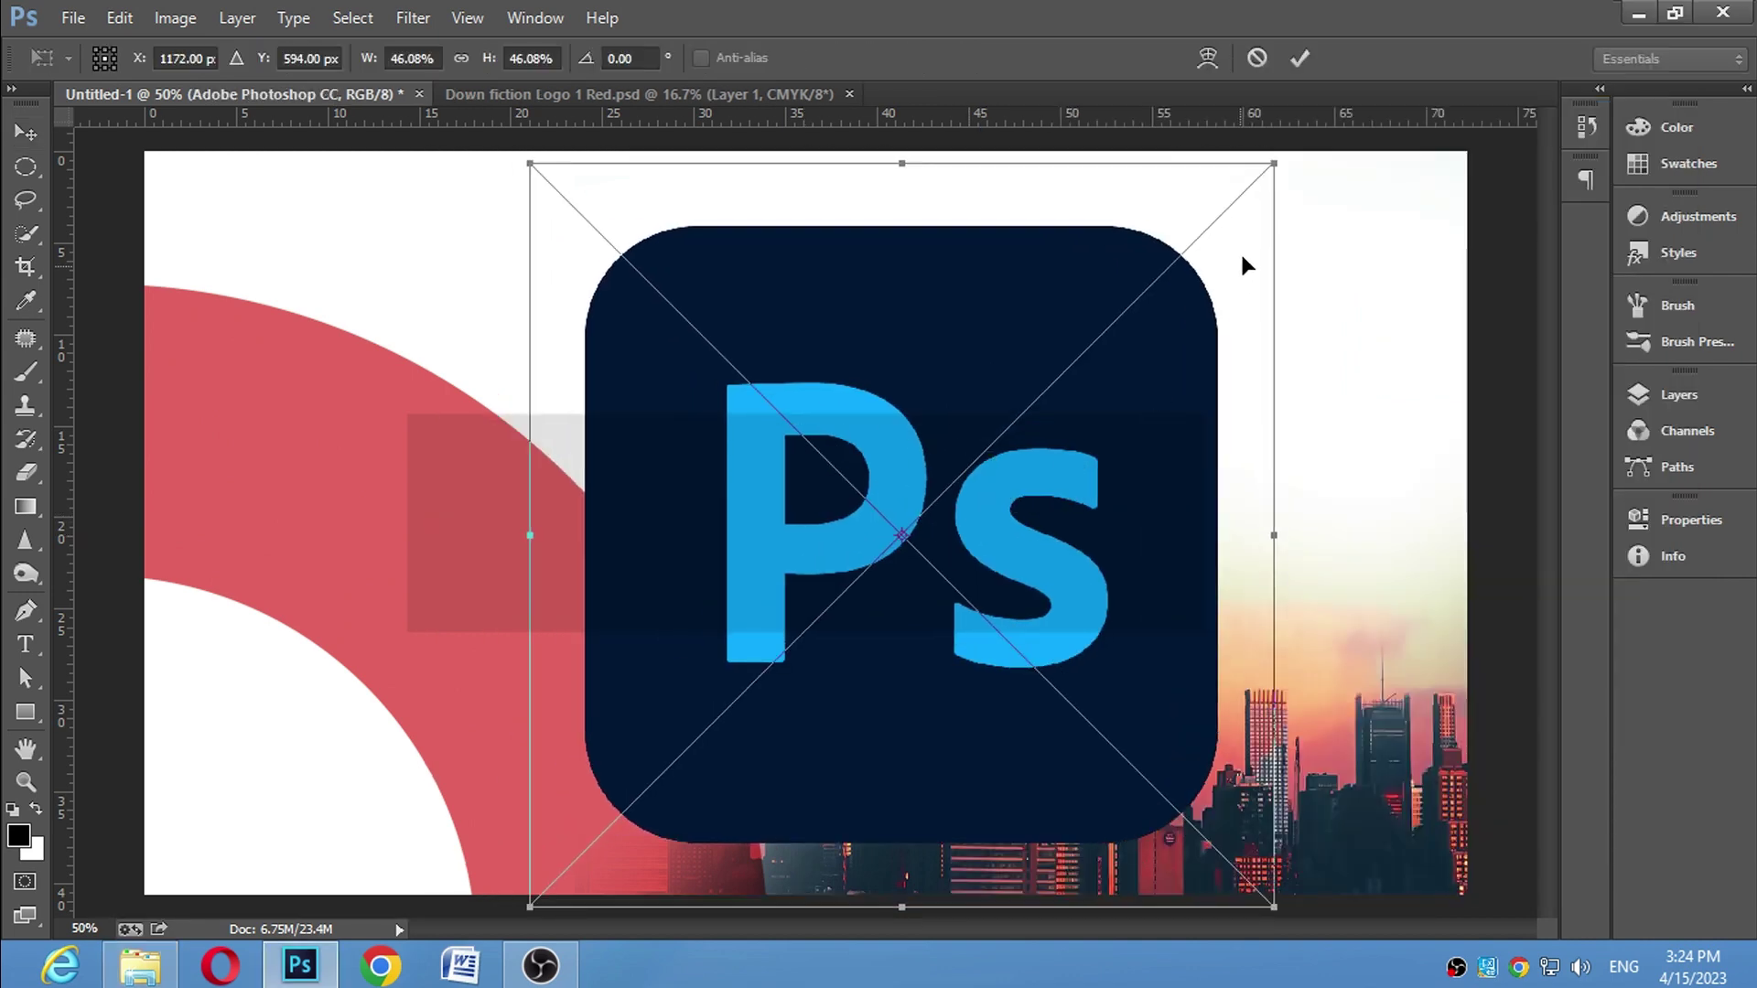
# Scale the Ps icon to about 16%, move it right over the tower top, and commit
pyautogui.moveTo(1278, 161); pyautogui.dragTo(976, 455)
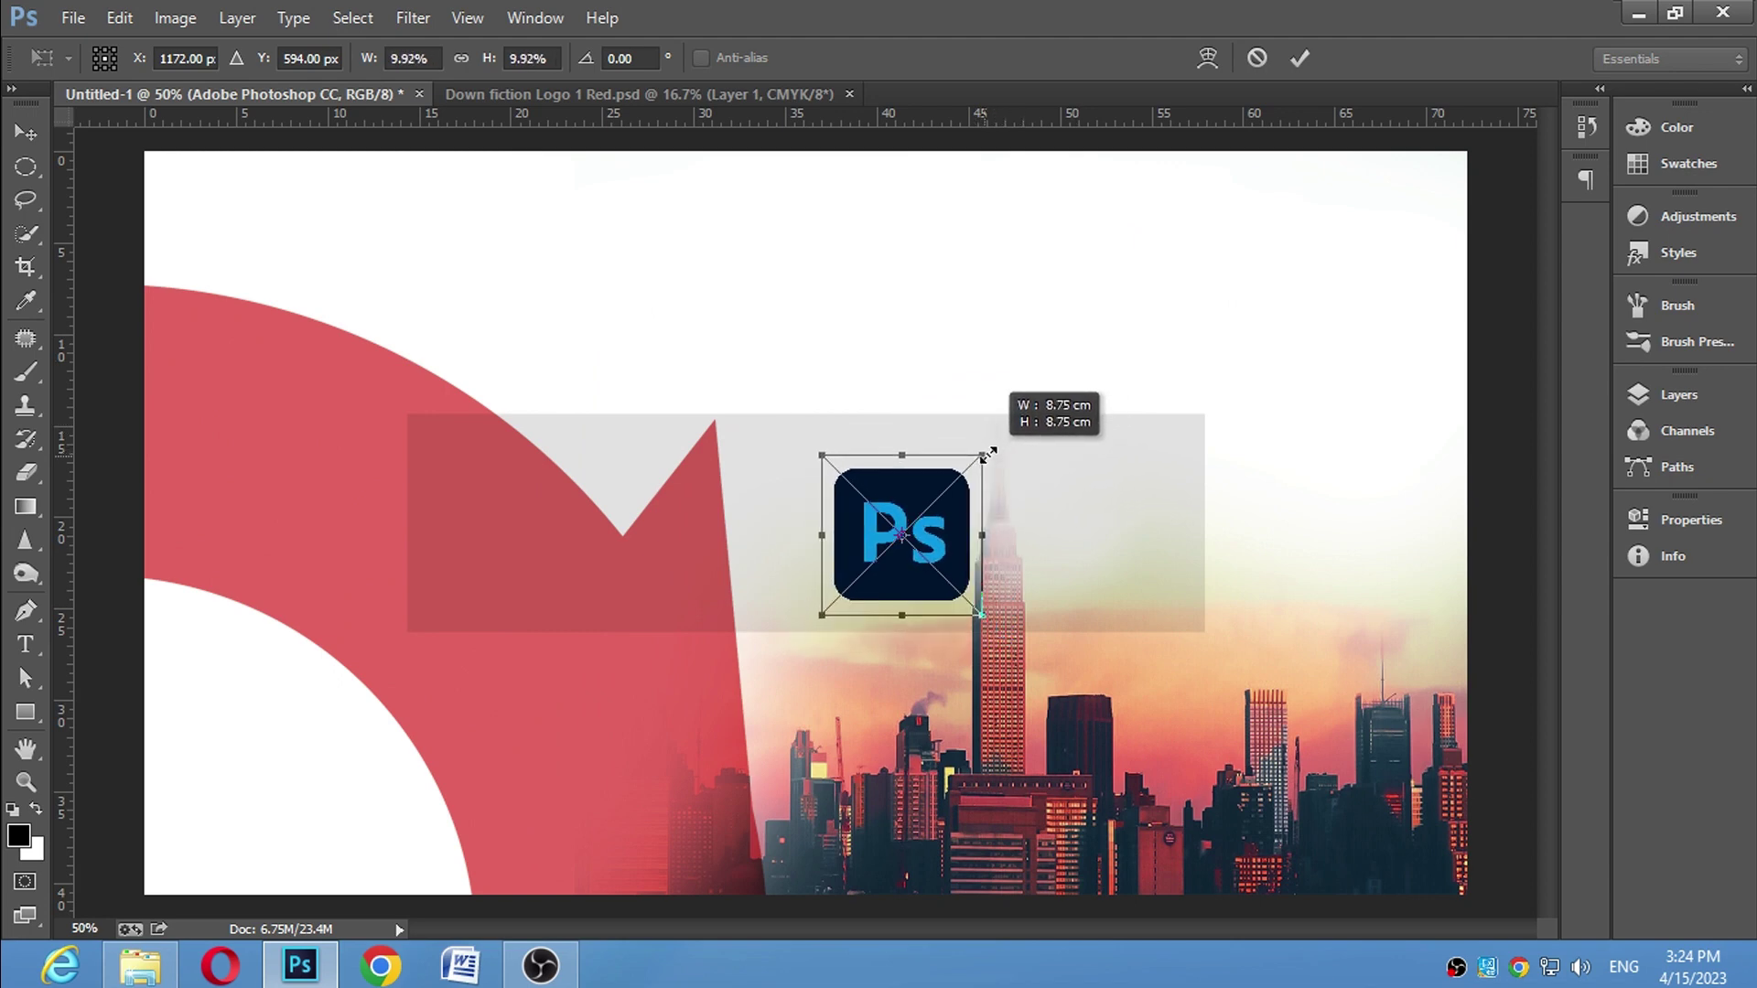
pyautogui.moveTo(976, 455); pyautogui.dragTo(983, 451)
pyautogui.moveTo(955, 526); pyautogui.dragTo(1143, 515)
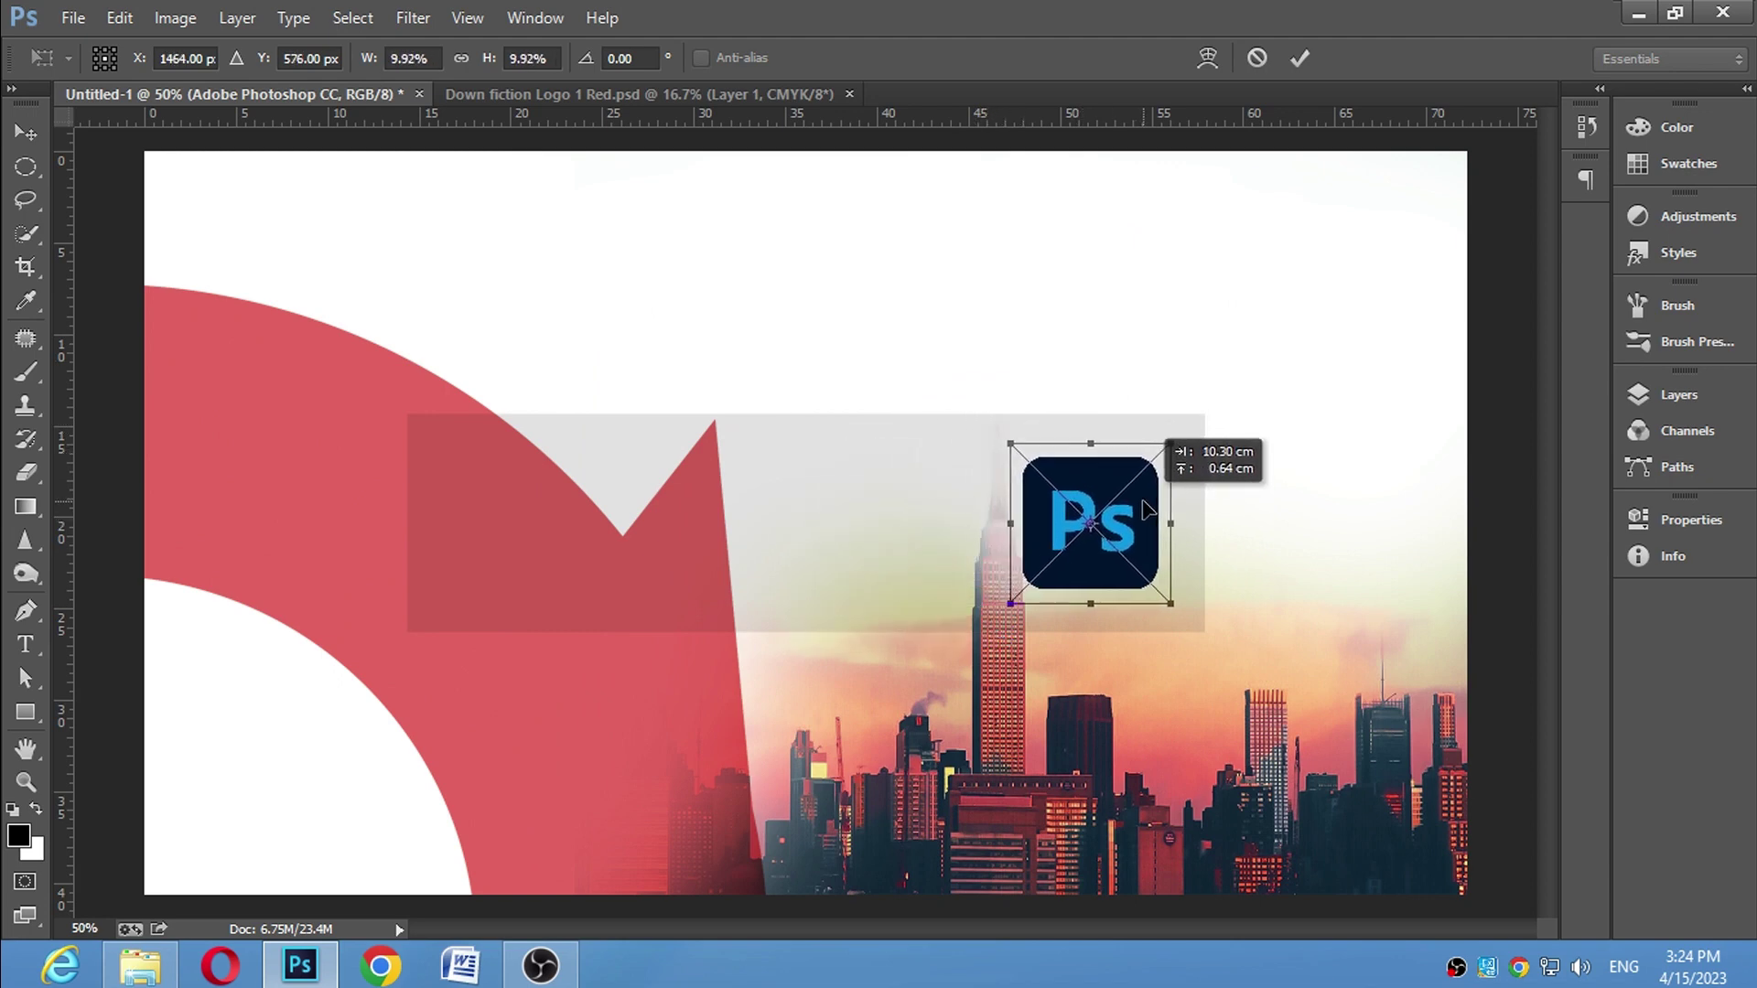
pyautogui.moveTo(1173, 442); pyautogui.dragTo(1240, 412)
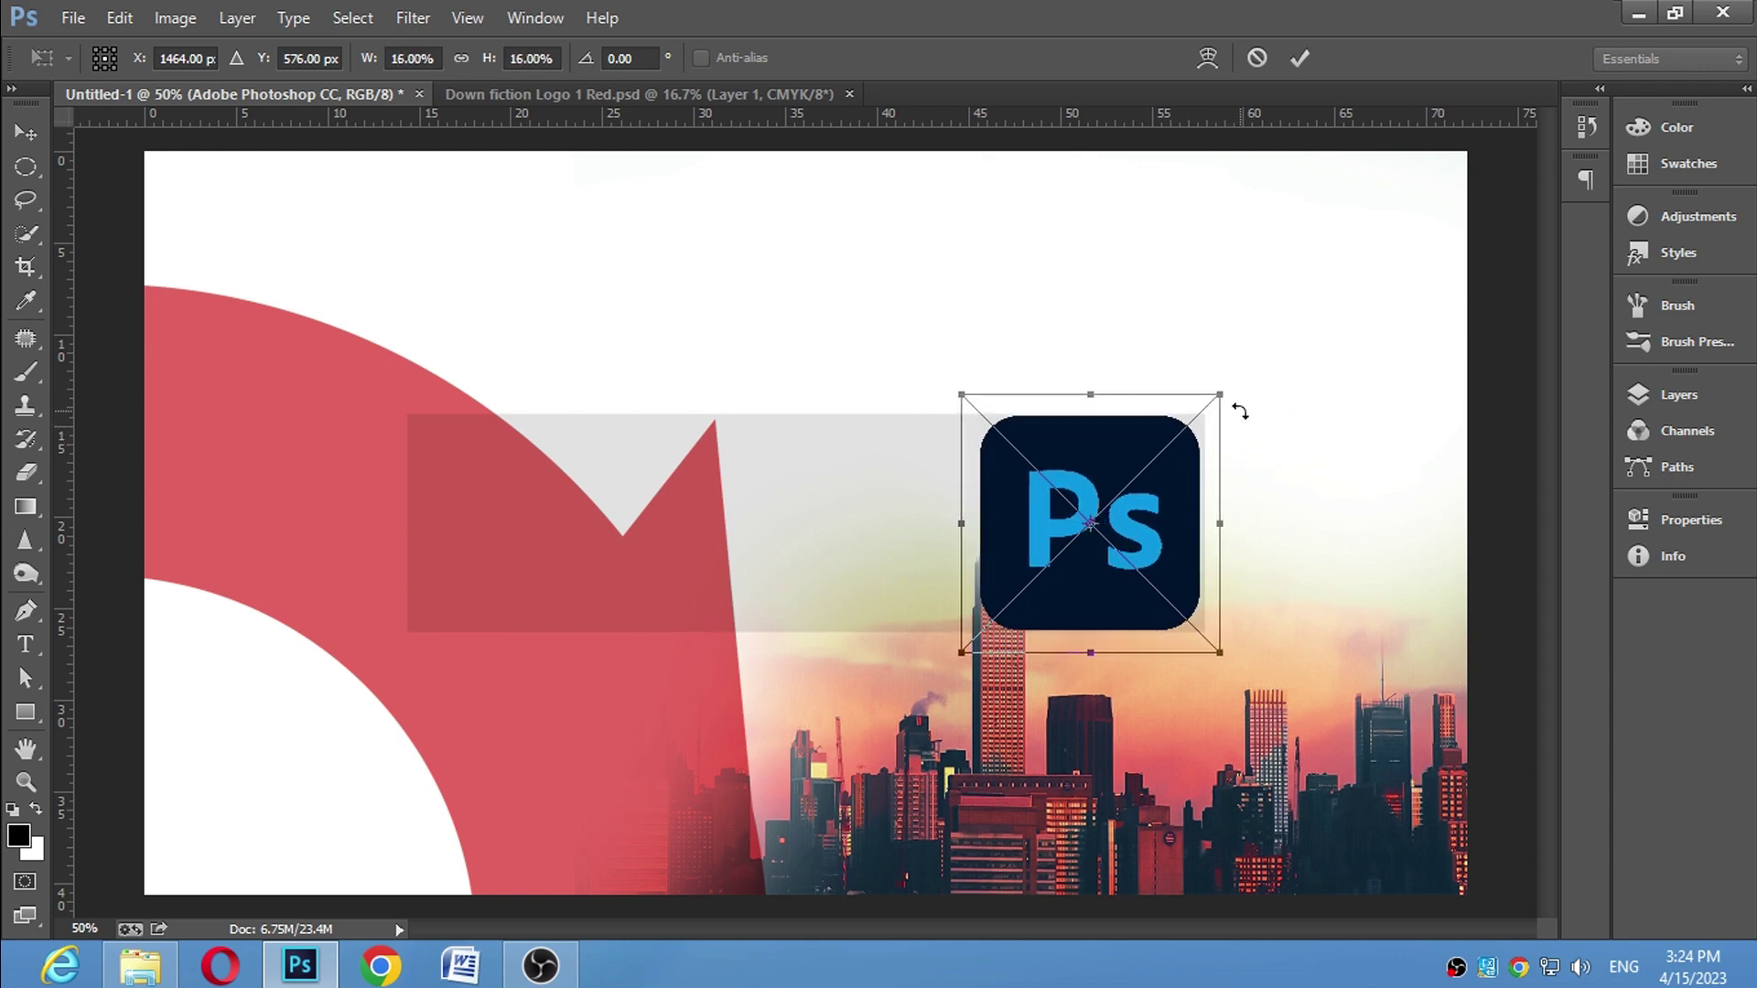
pyautogui.press('Return')
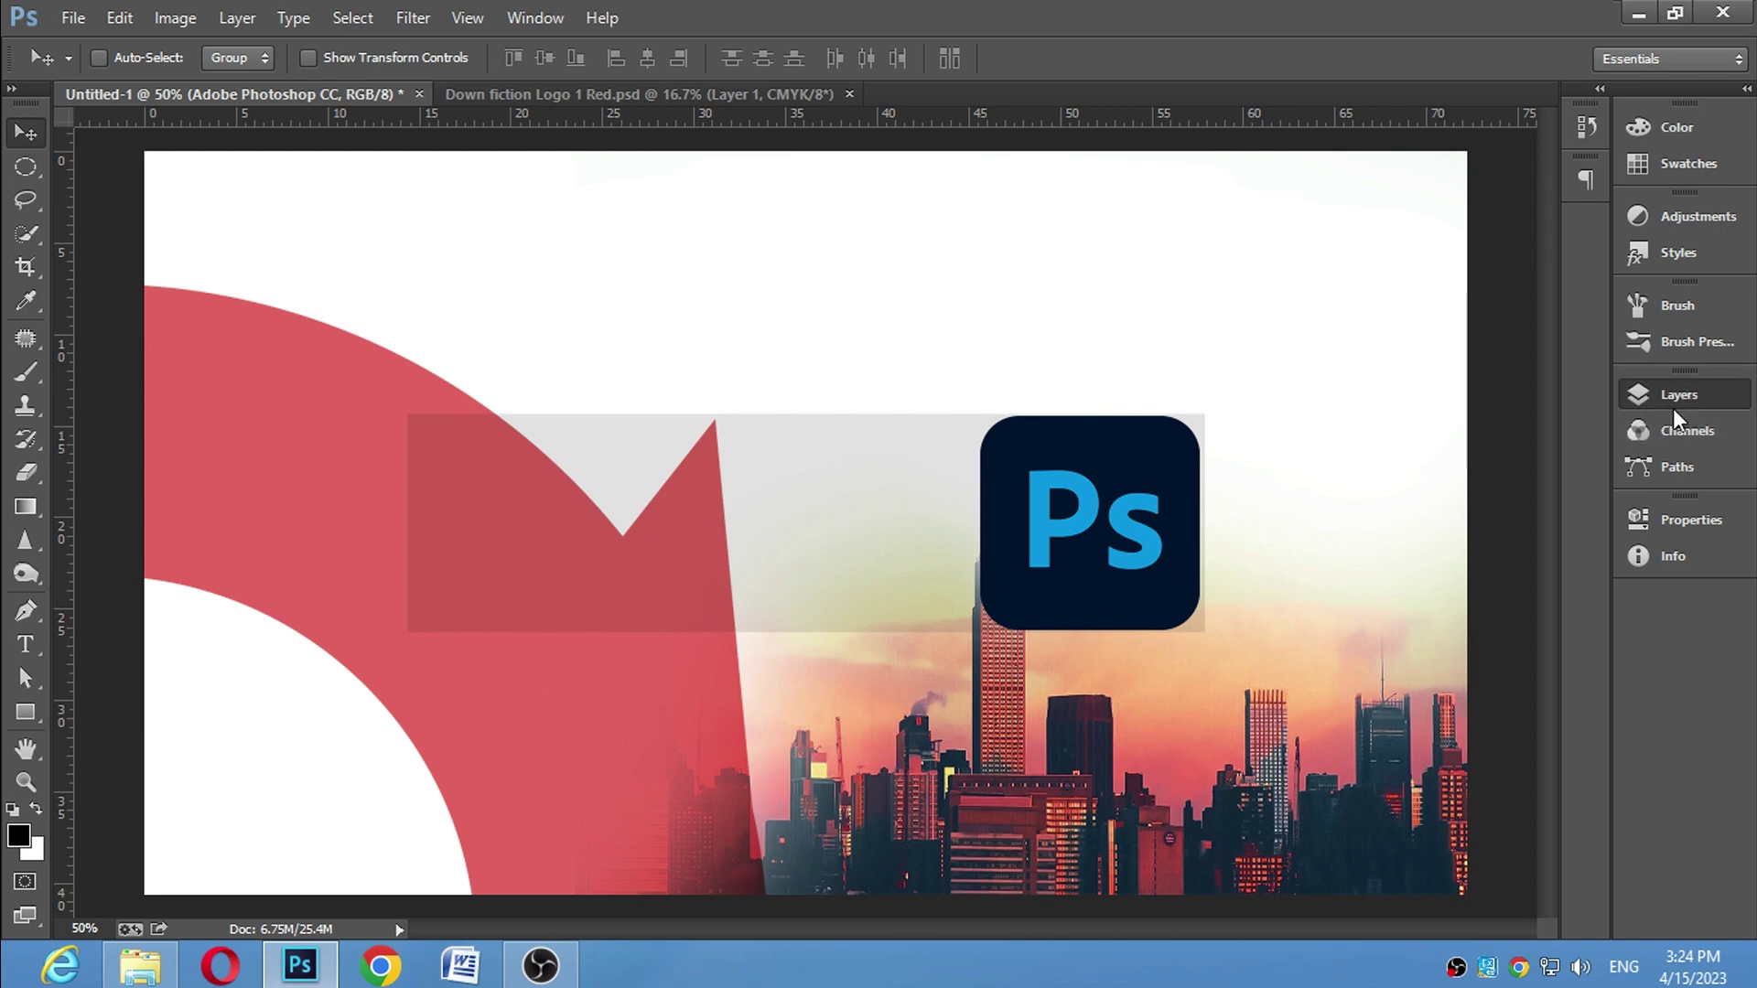
# Add Layer 2 beneath the Adobe Photoshop CC layer and clip the icon layer to it
pyautogui.click(1673, 406)
pyautogui.click(1492, 518)
pyautogui.click(1484, 551)
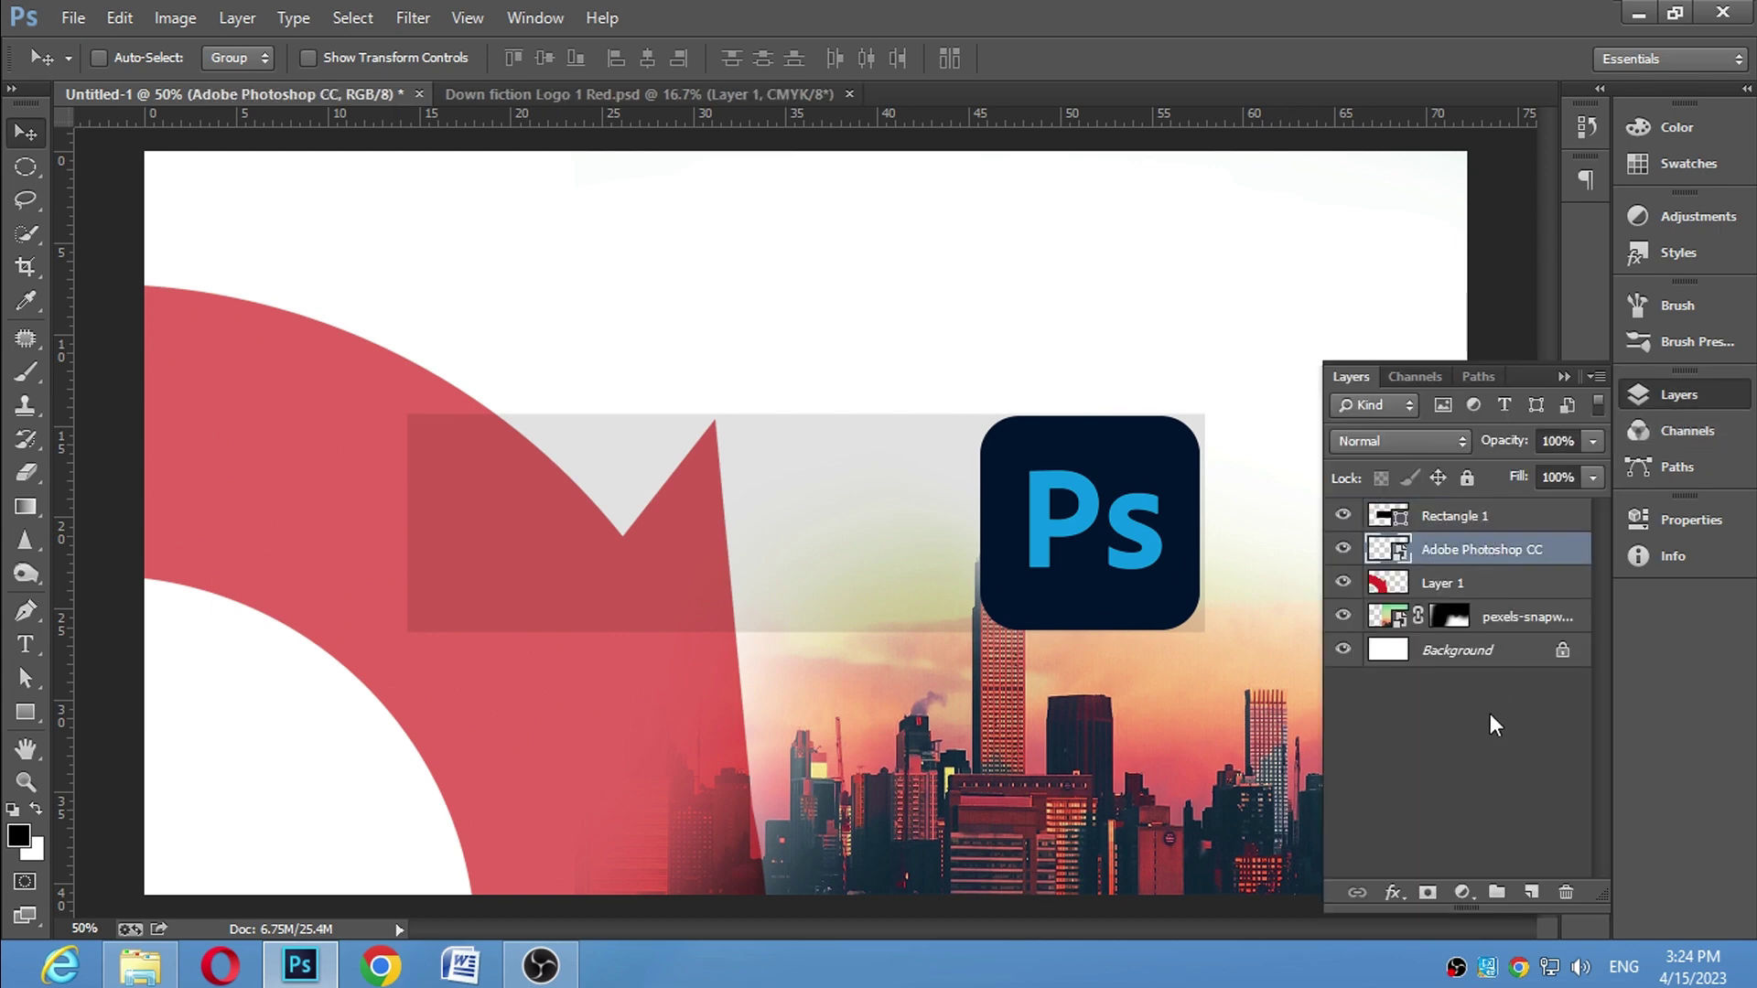
pyautogui.click(1530, 893)
pyautogui.moveTo(1509, 560); pyautogui.dragTo(1501, 587)
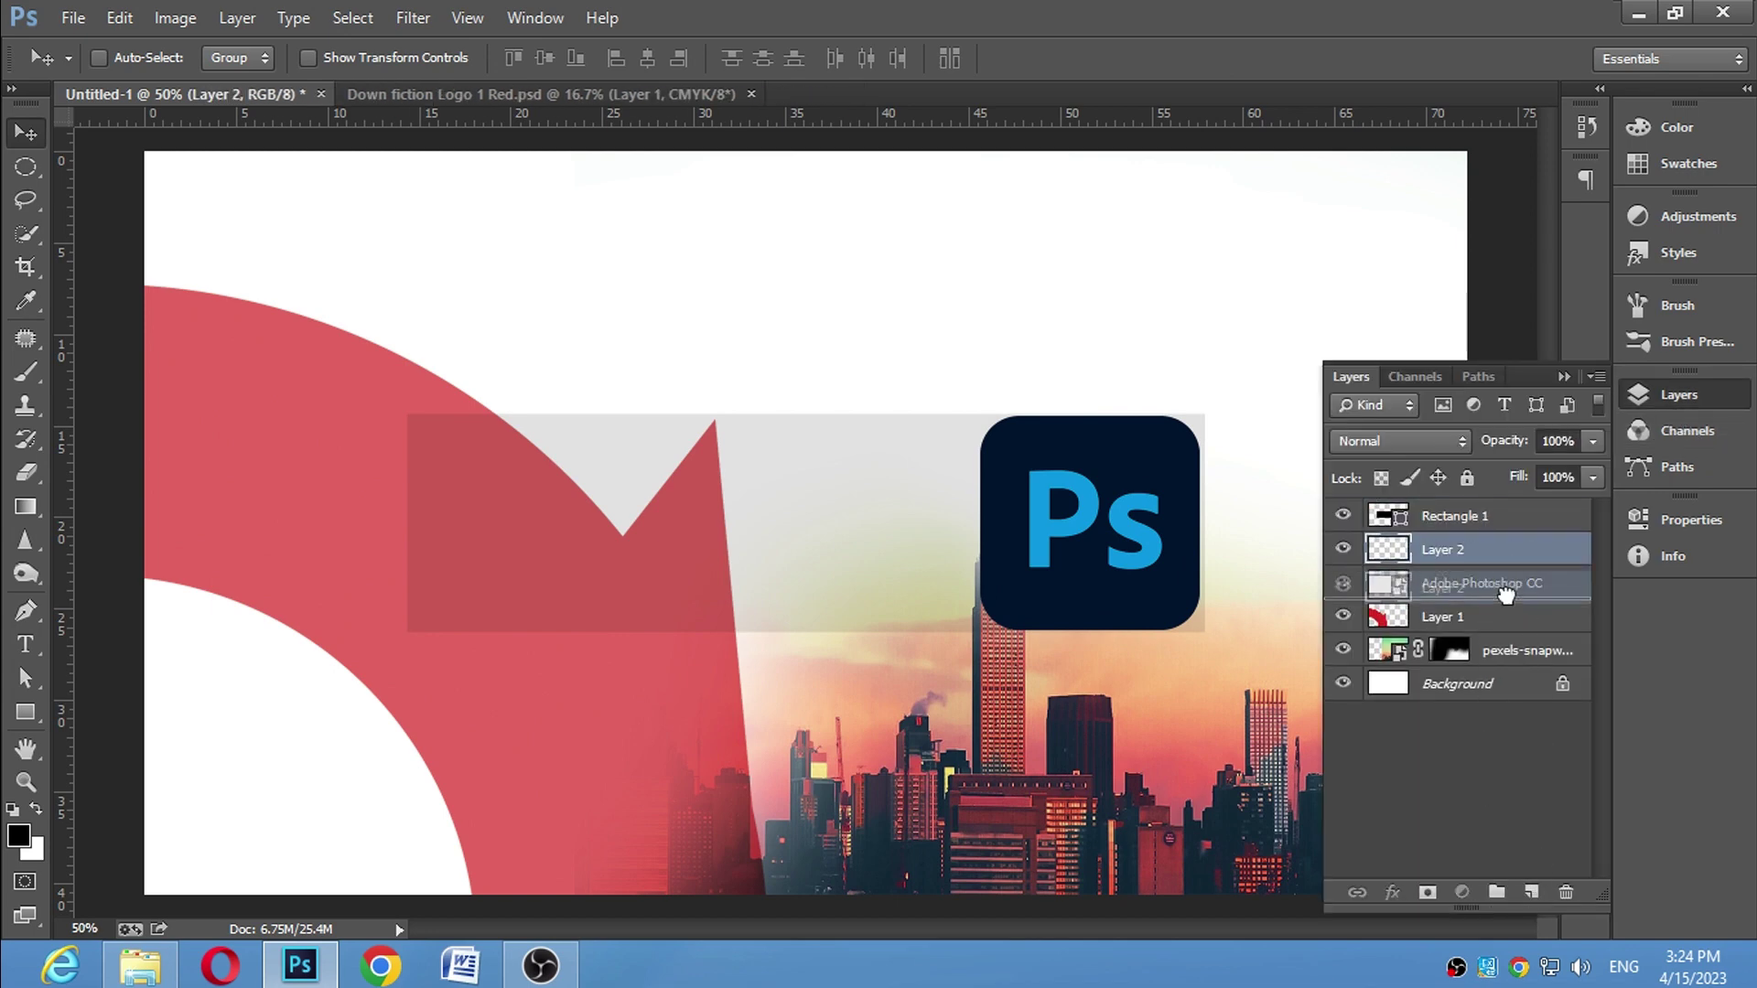
pyautogui.click(1464, 552)
pyautogui.keyDown('alt'); pyautogui.click(1433, 565); pyautogui.keyUp('alt')
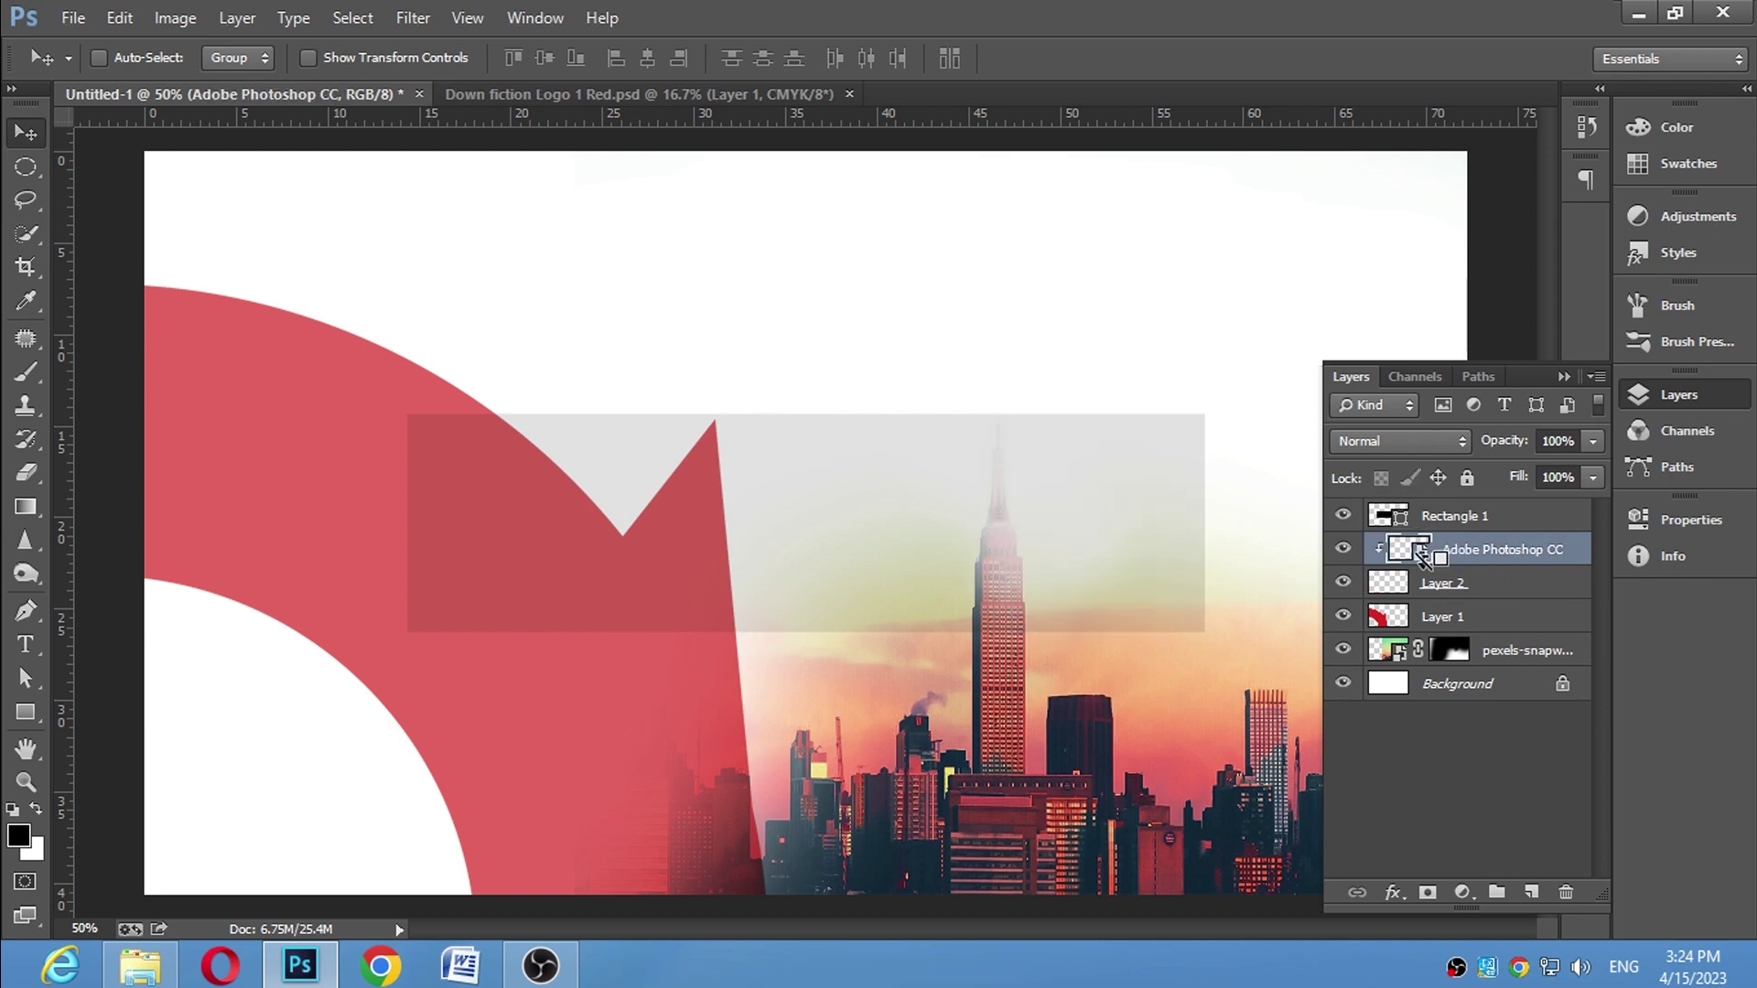
# Set up the Brush tool on Layer 2 with the large square 1000 brush, slightly smaller
pyautogui.press('b')
pyautogui.click(1437, 583)
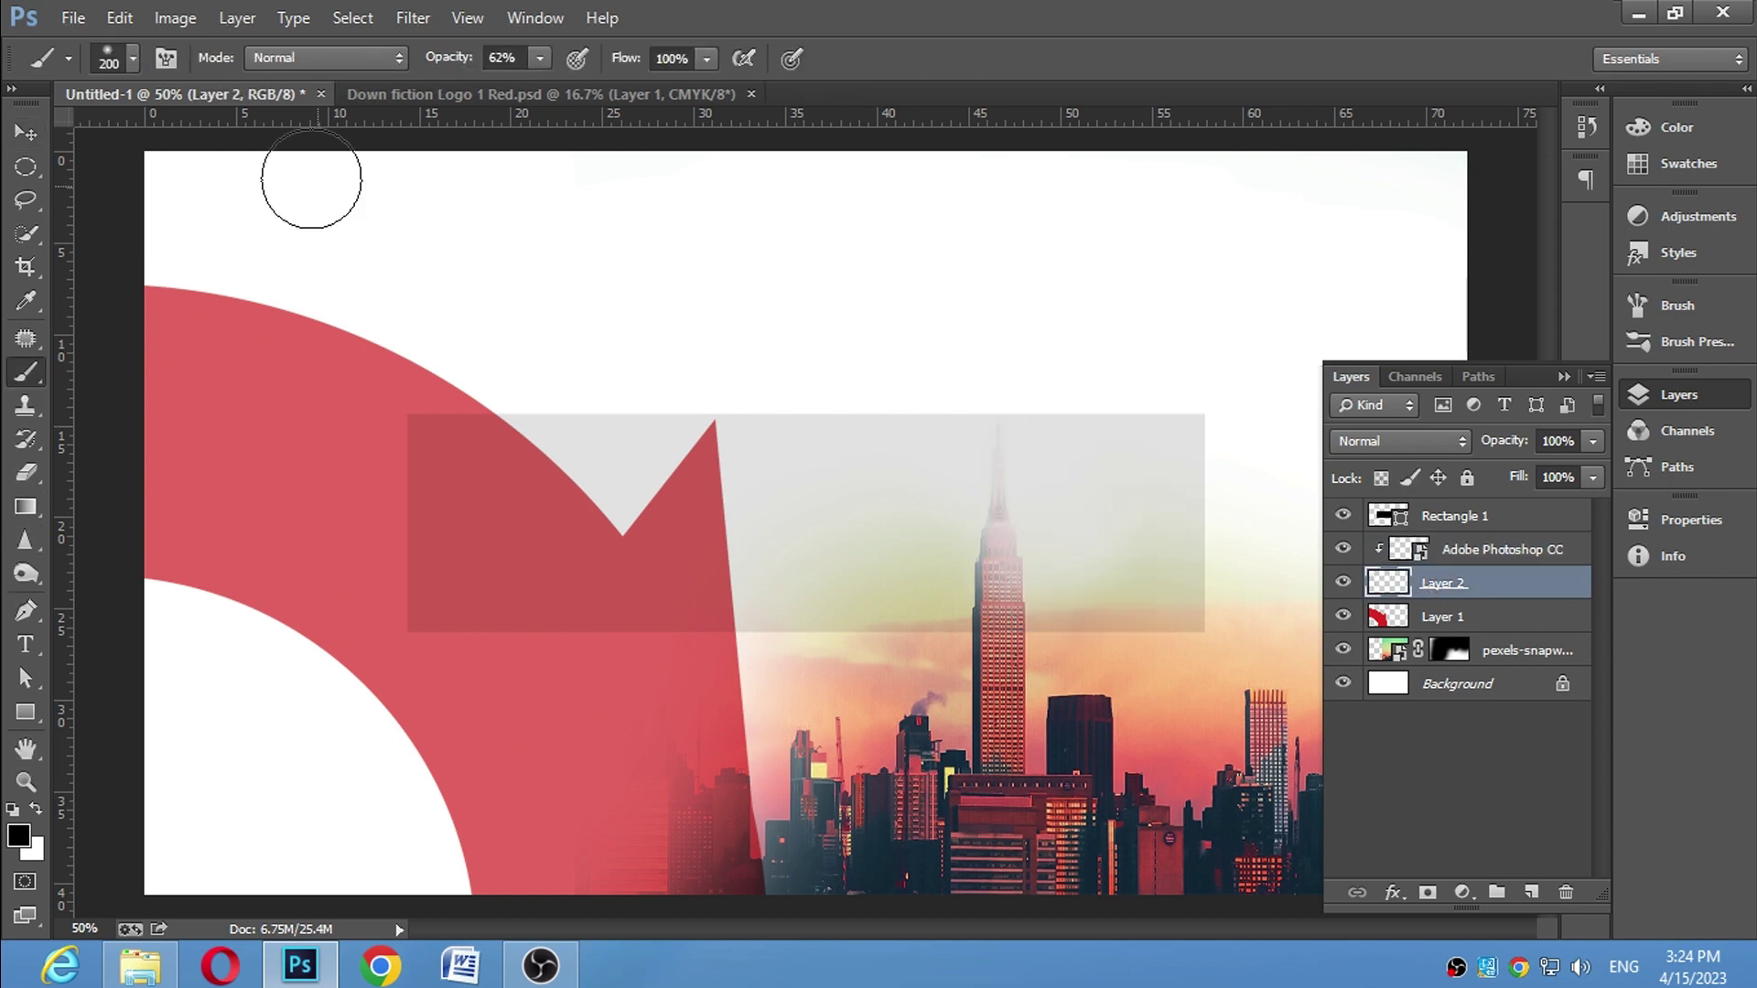
pyautogui.click(133, 58)
pyautogui.moveTo(294, 252); pyautogui.dragTo(302, 408)
pyautogui.click(298, 396)
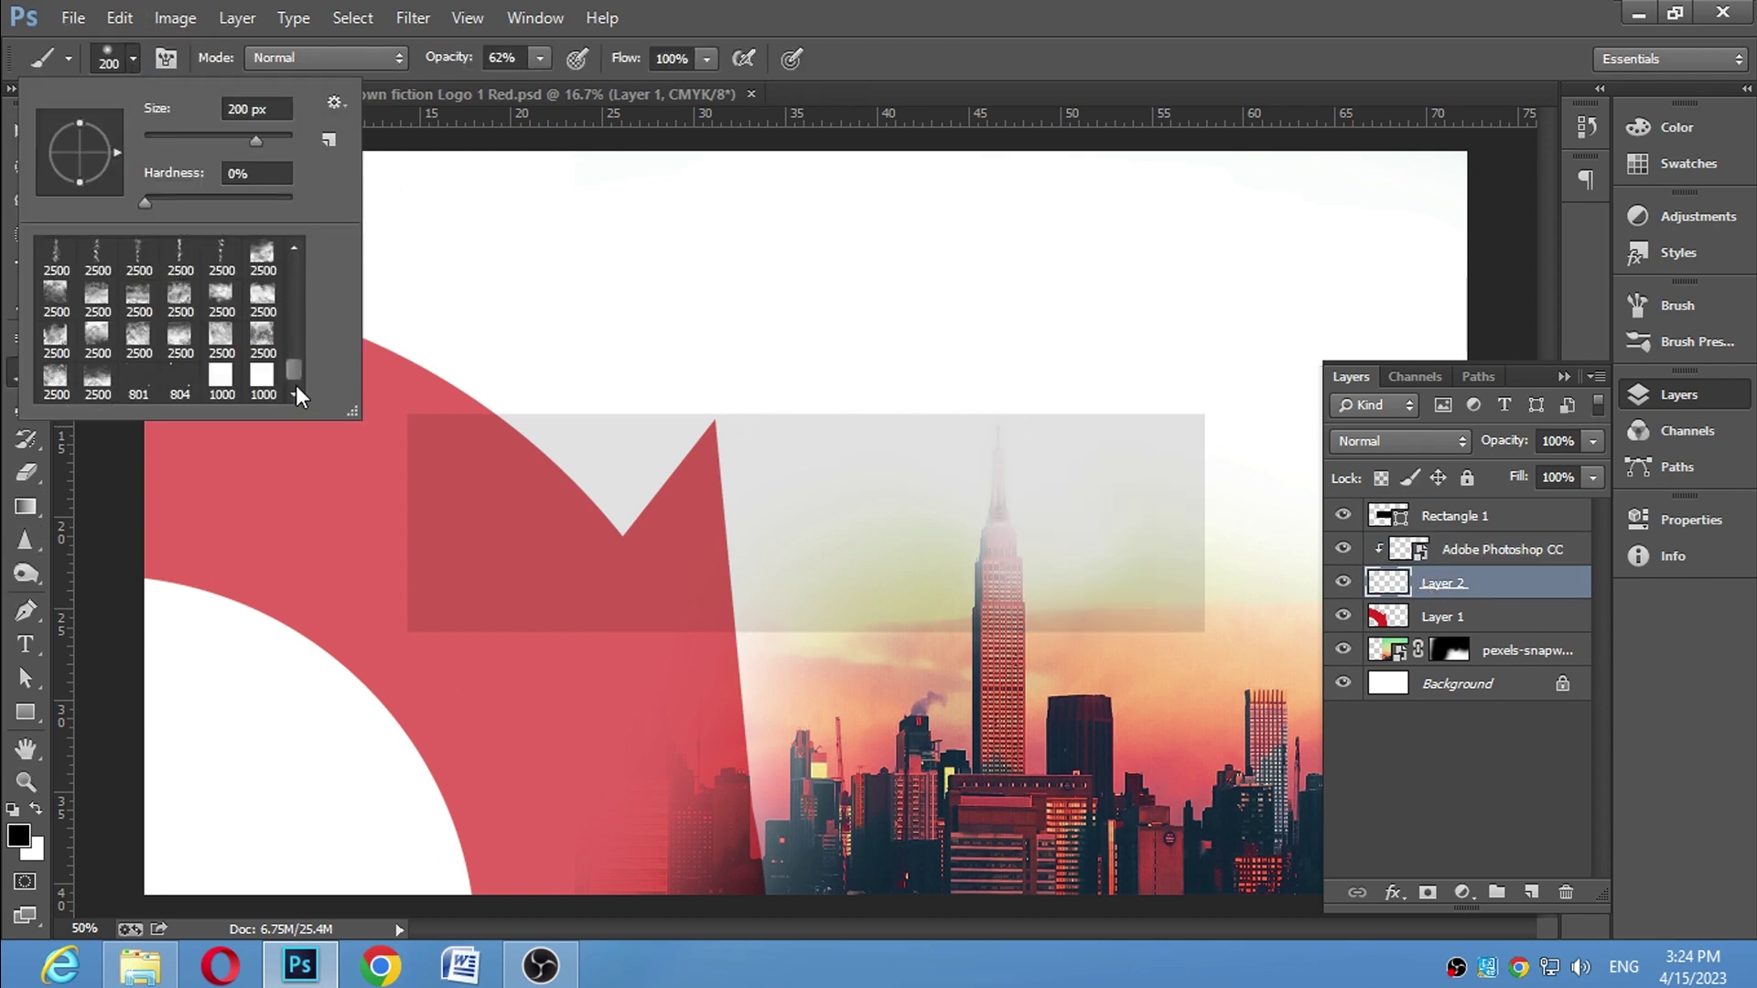
pyautogui.click(221, 385)
pyautogui.click(133, 59)
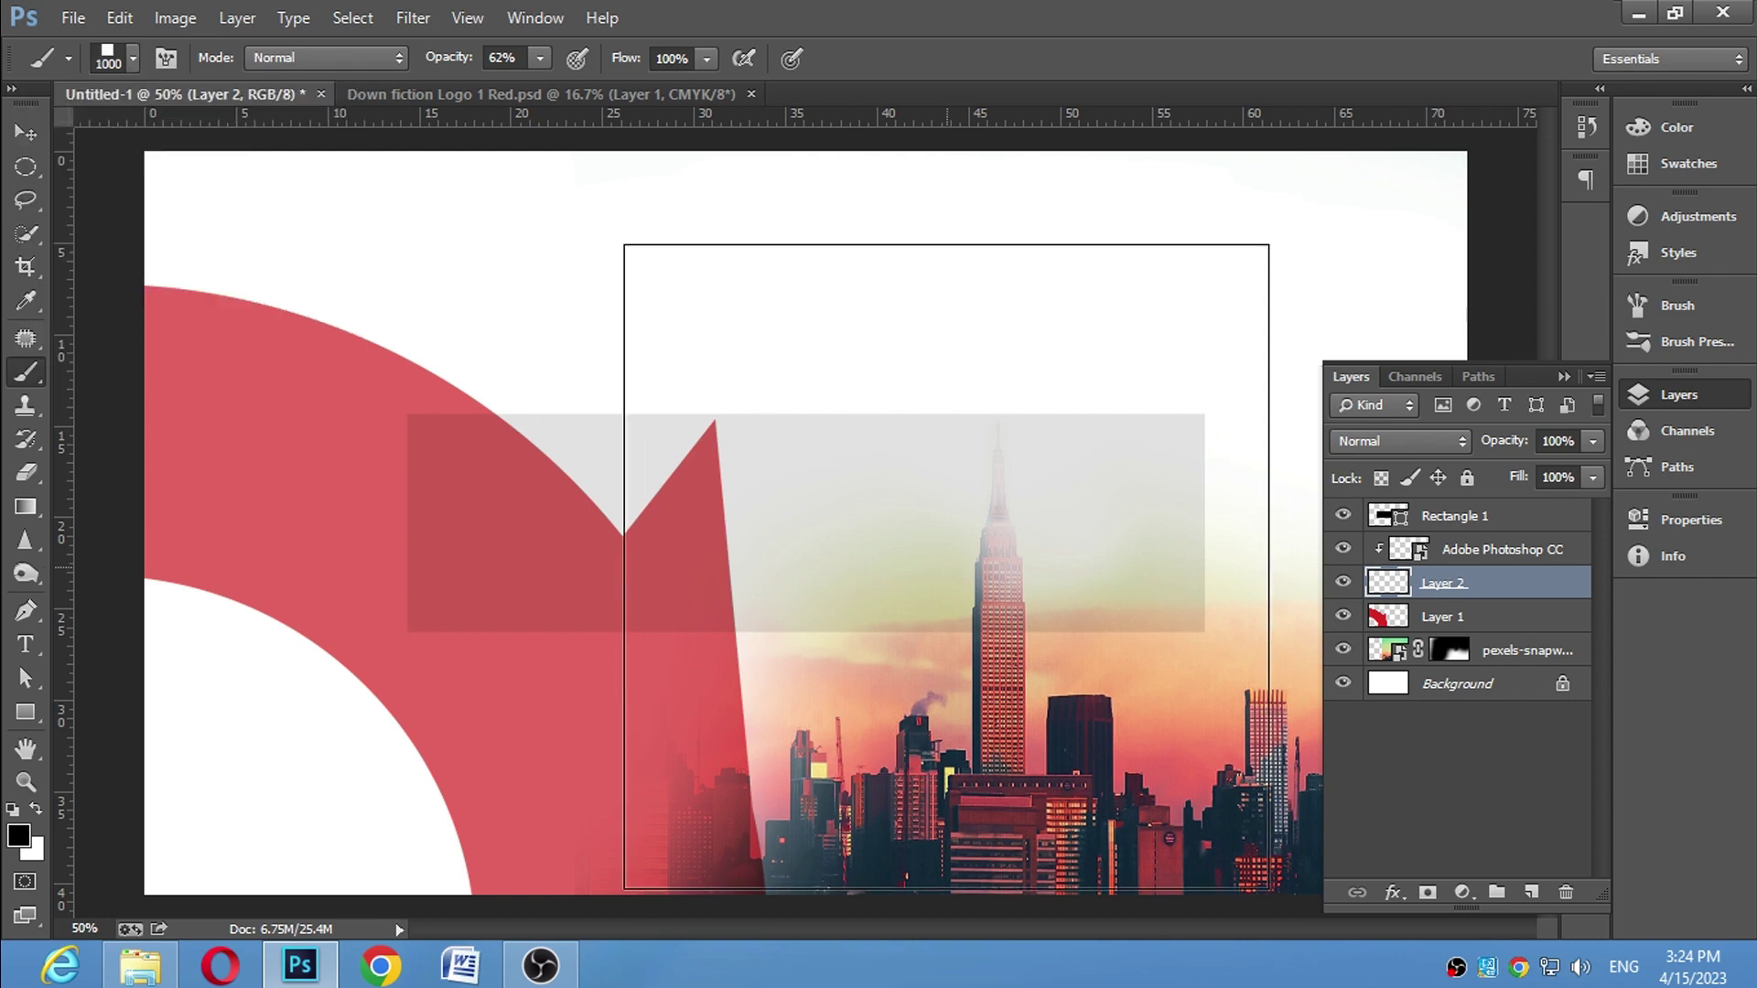
pyautogui.press('[')
pyautogui.press('[')
pyautogui.press('[')
pyautogui.press('[')
pyautogui.press('[')
pyautogui.press('[')
pyautogui.press('[')
# Undo two test square stamps and set the brush opacity to 100%
pyautogui.click(1029, 475)
pyautogui.click(1119, 466)
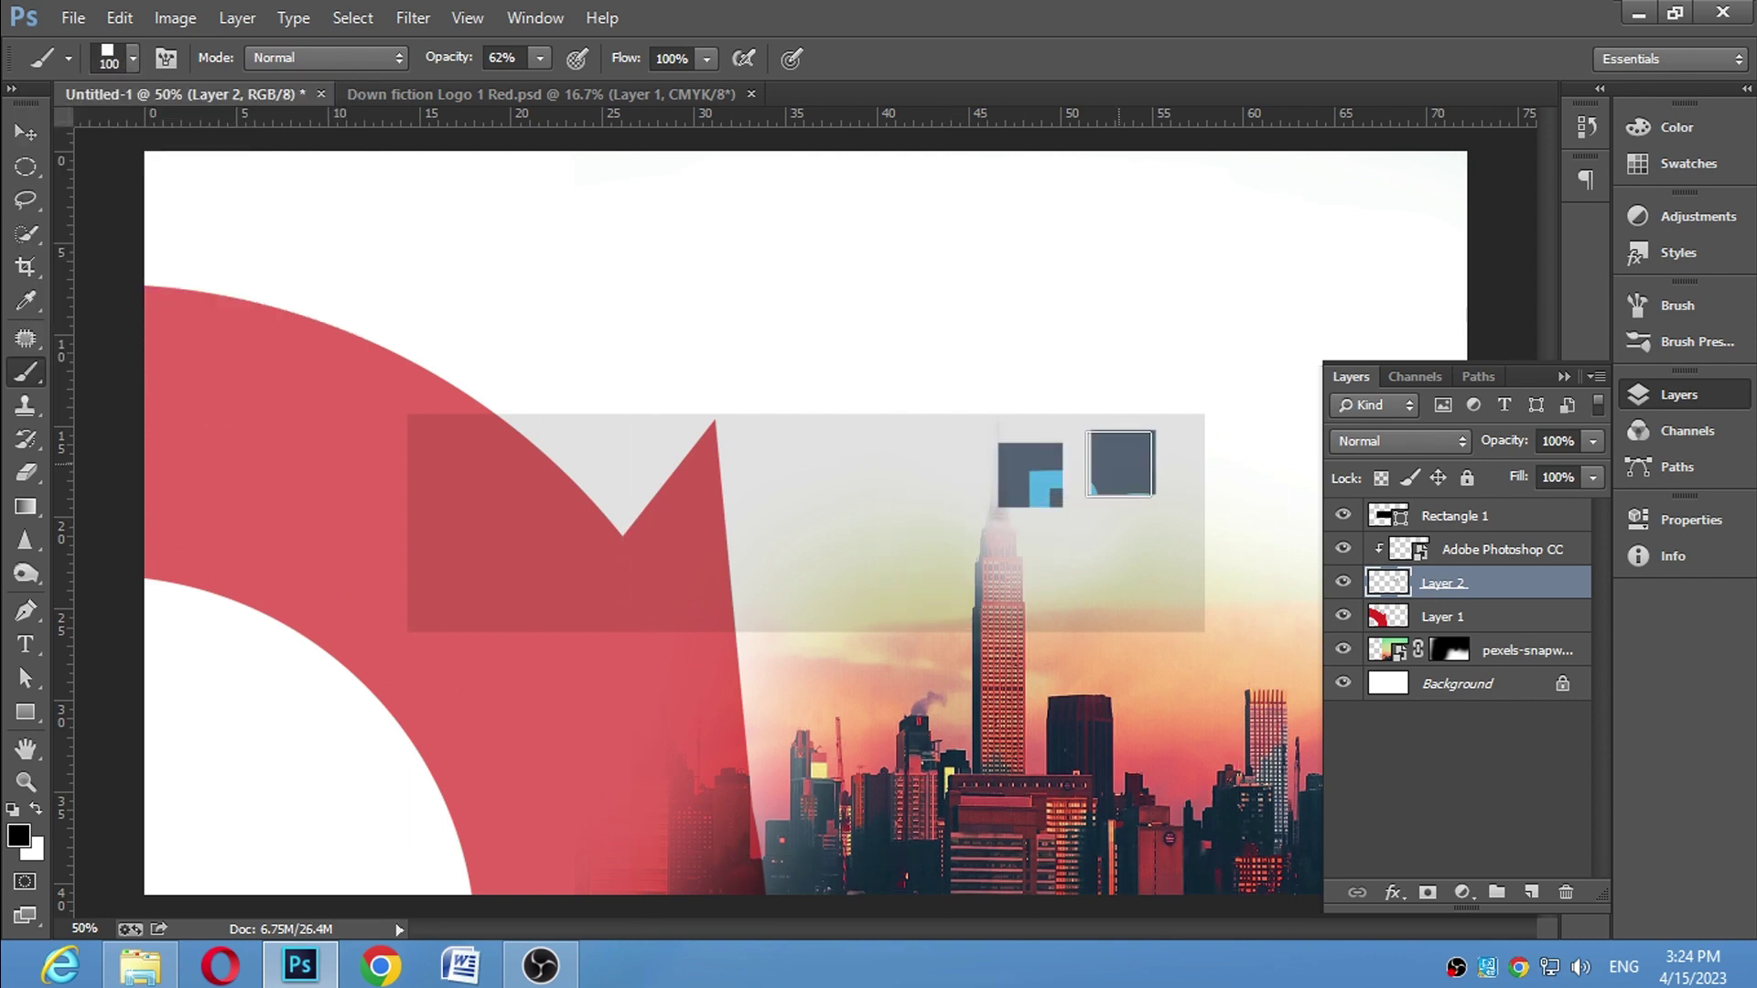
pyautogui.hotkey('ctrl', 'z')
pyautogui.hotkey('ctrl', 'alt', 'z')
pyautogui.press('0')
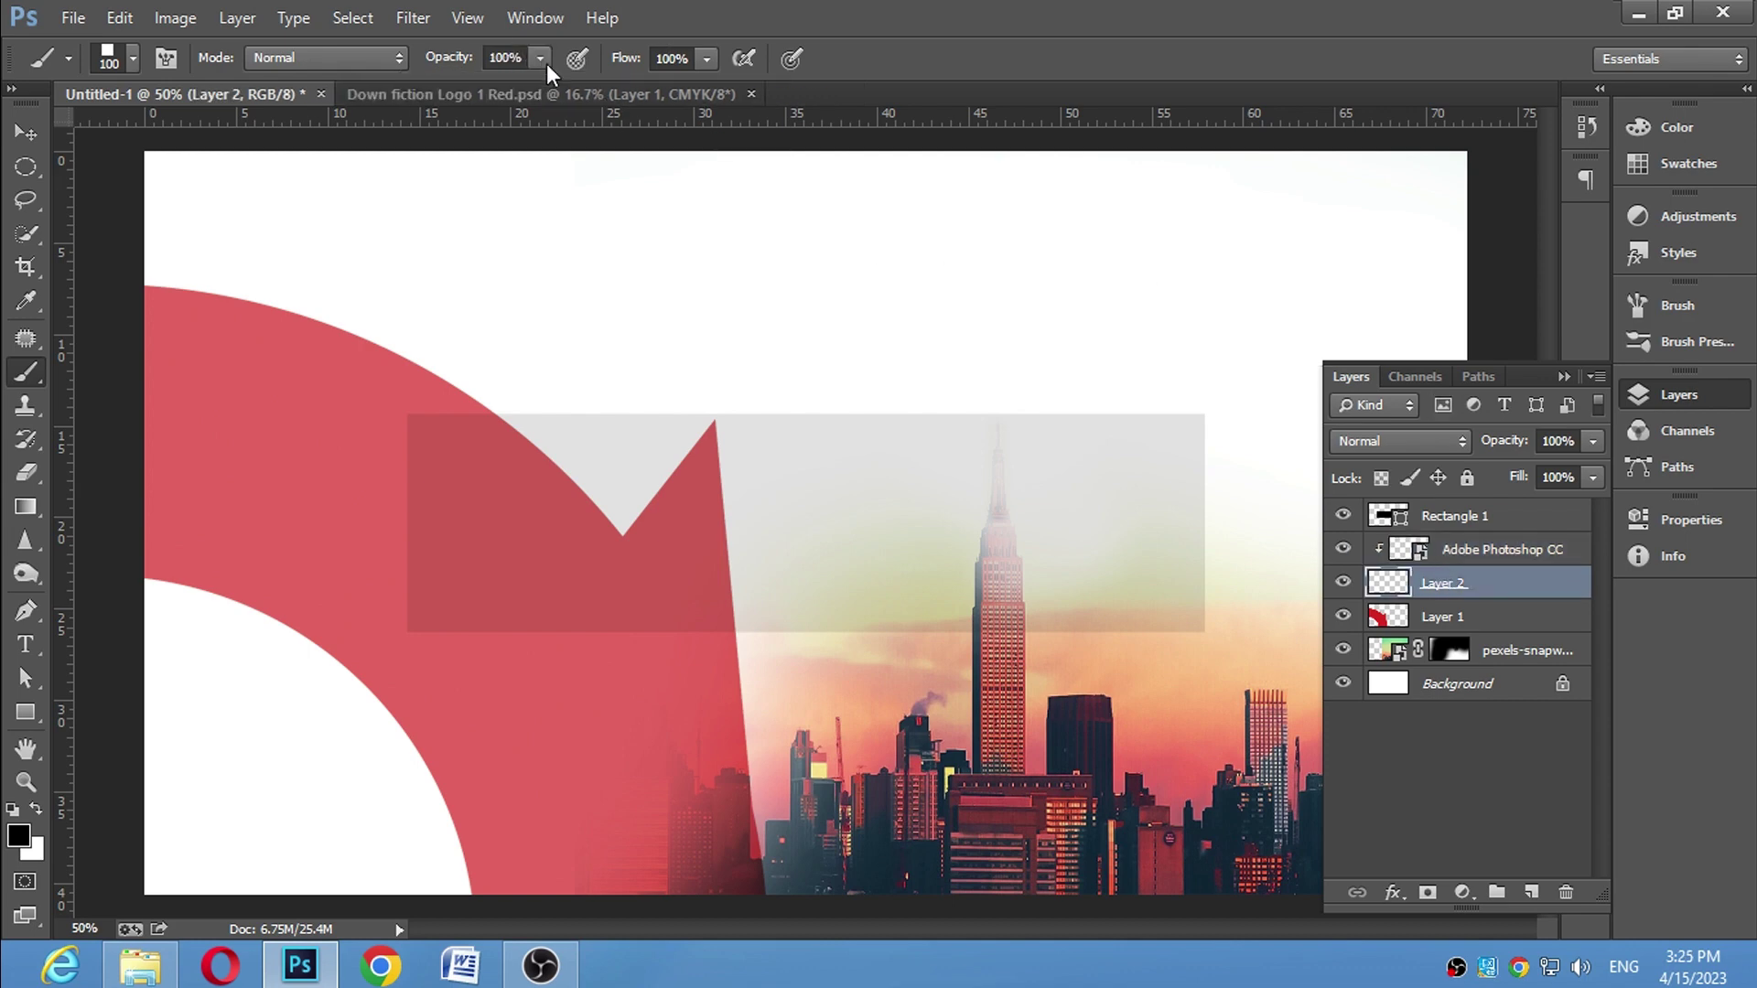
# Reveal the icon's top-left and top-right square blocks plus two smaller squares below
pyautogui.click(1035, 484)
pyautogui.click(1113, 483)
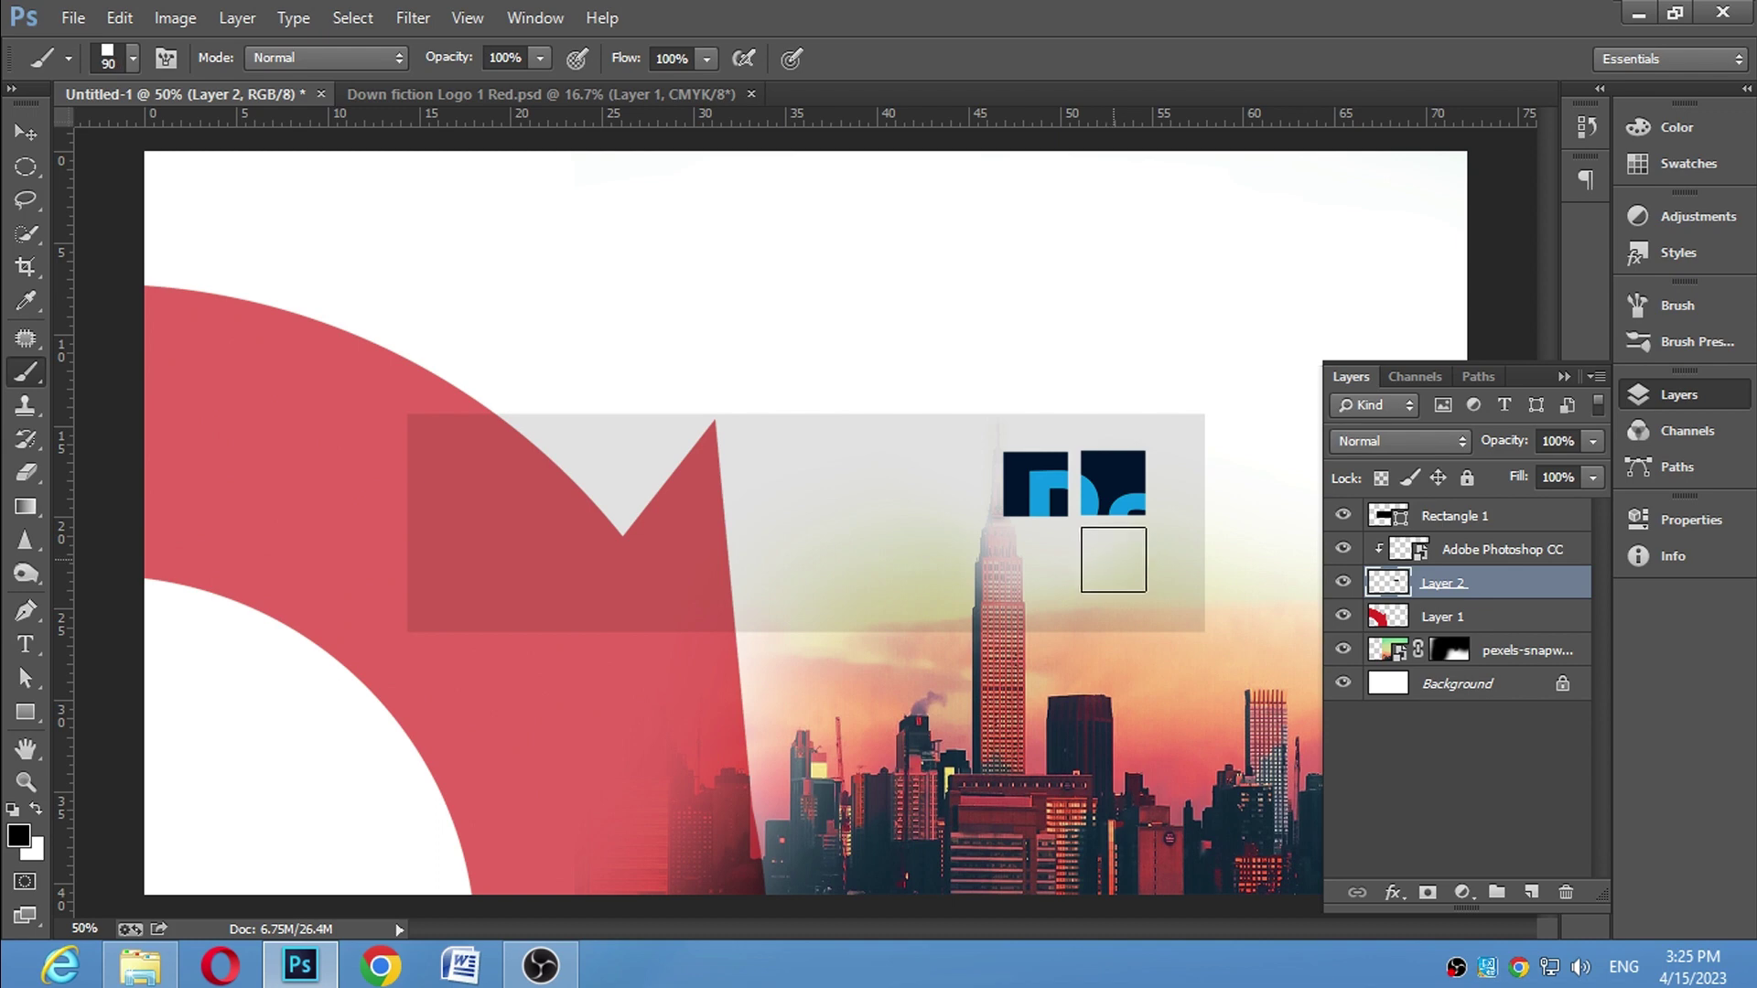
pyautogui.press('[')
pyautogui.press('[')
pyautogui.press('[')
pyautogui.click(1131, 541)
pyautogui.click(1094, 541)
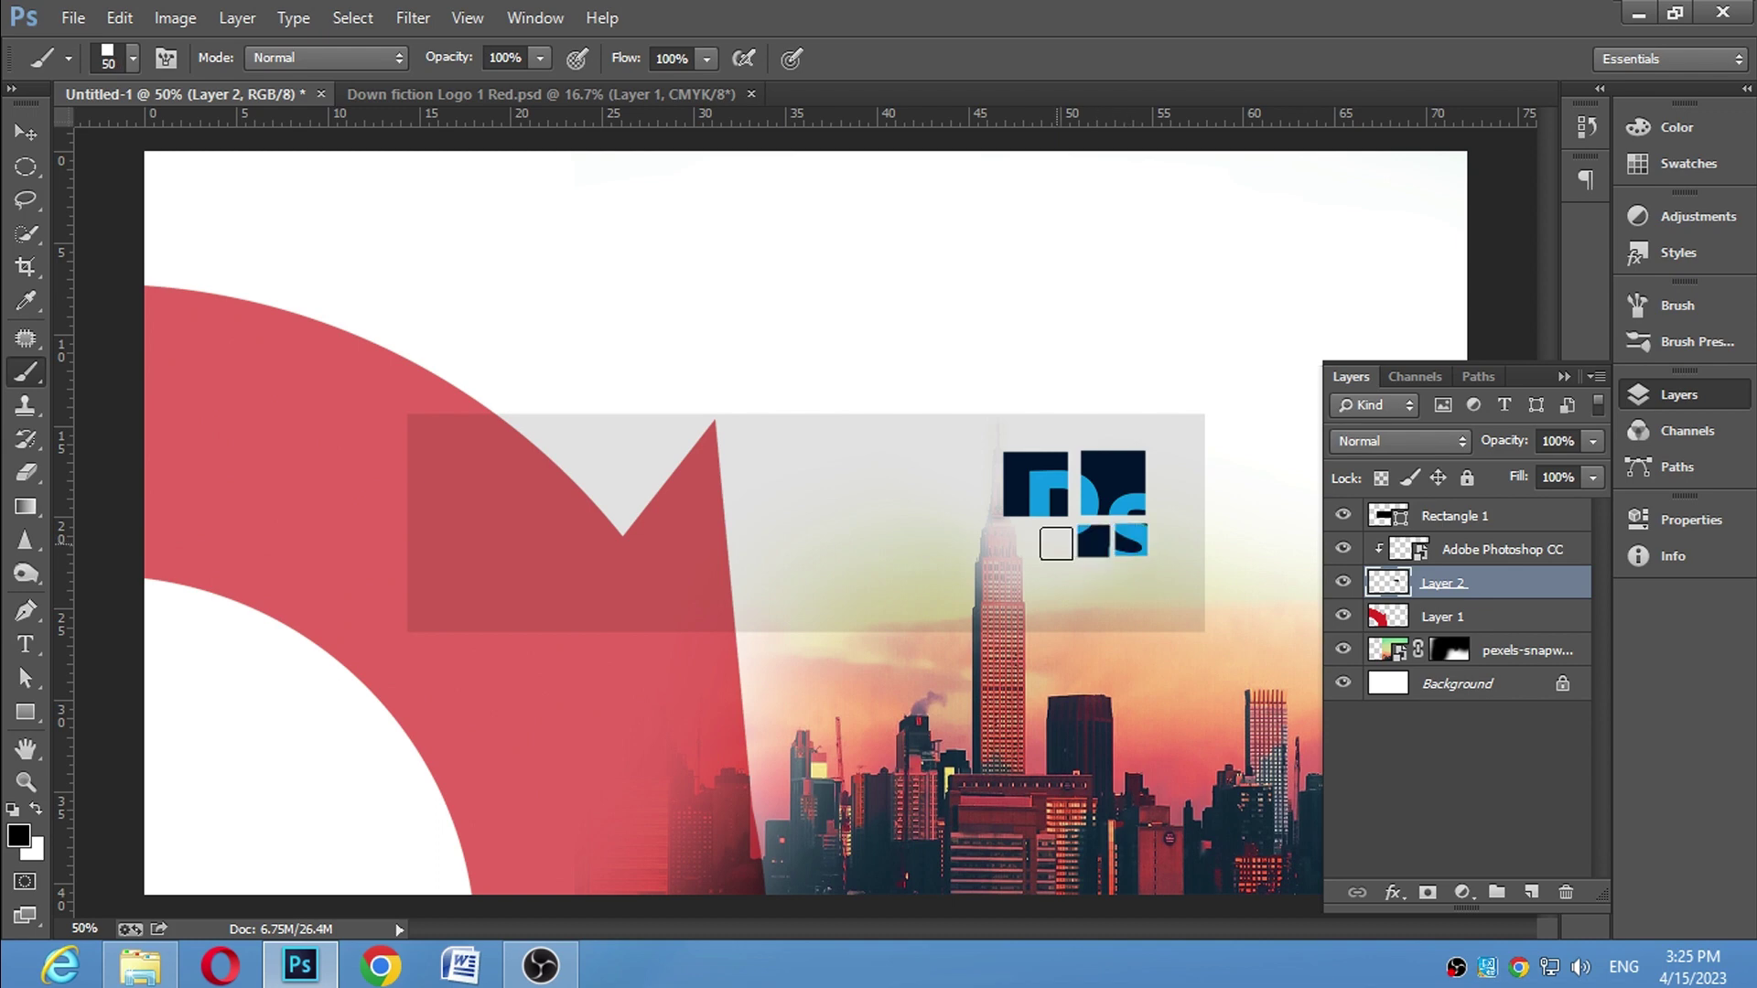
pyautogui.press(']')
pyautogui.press(']')
pyautogui.press(']')
pyautogui.press(']')
pyautogui.press(']')
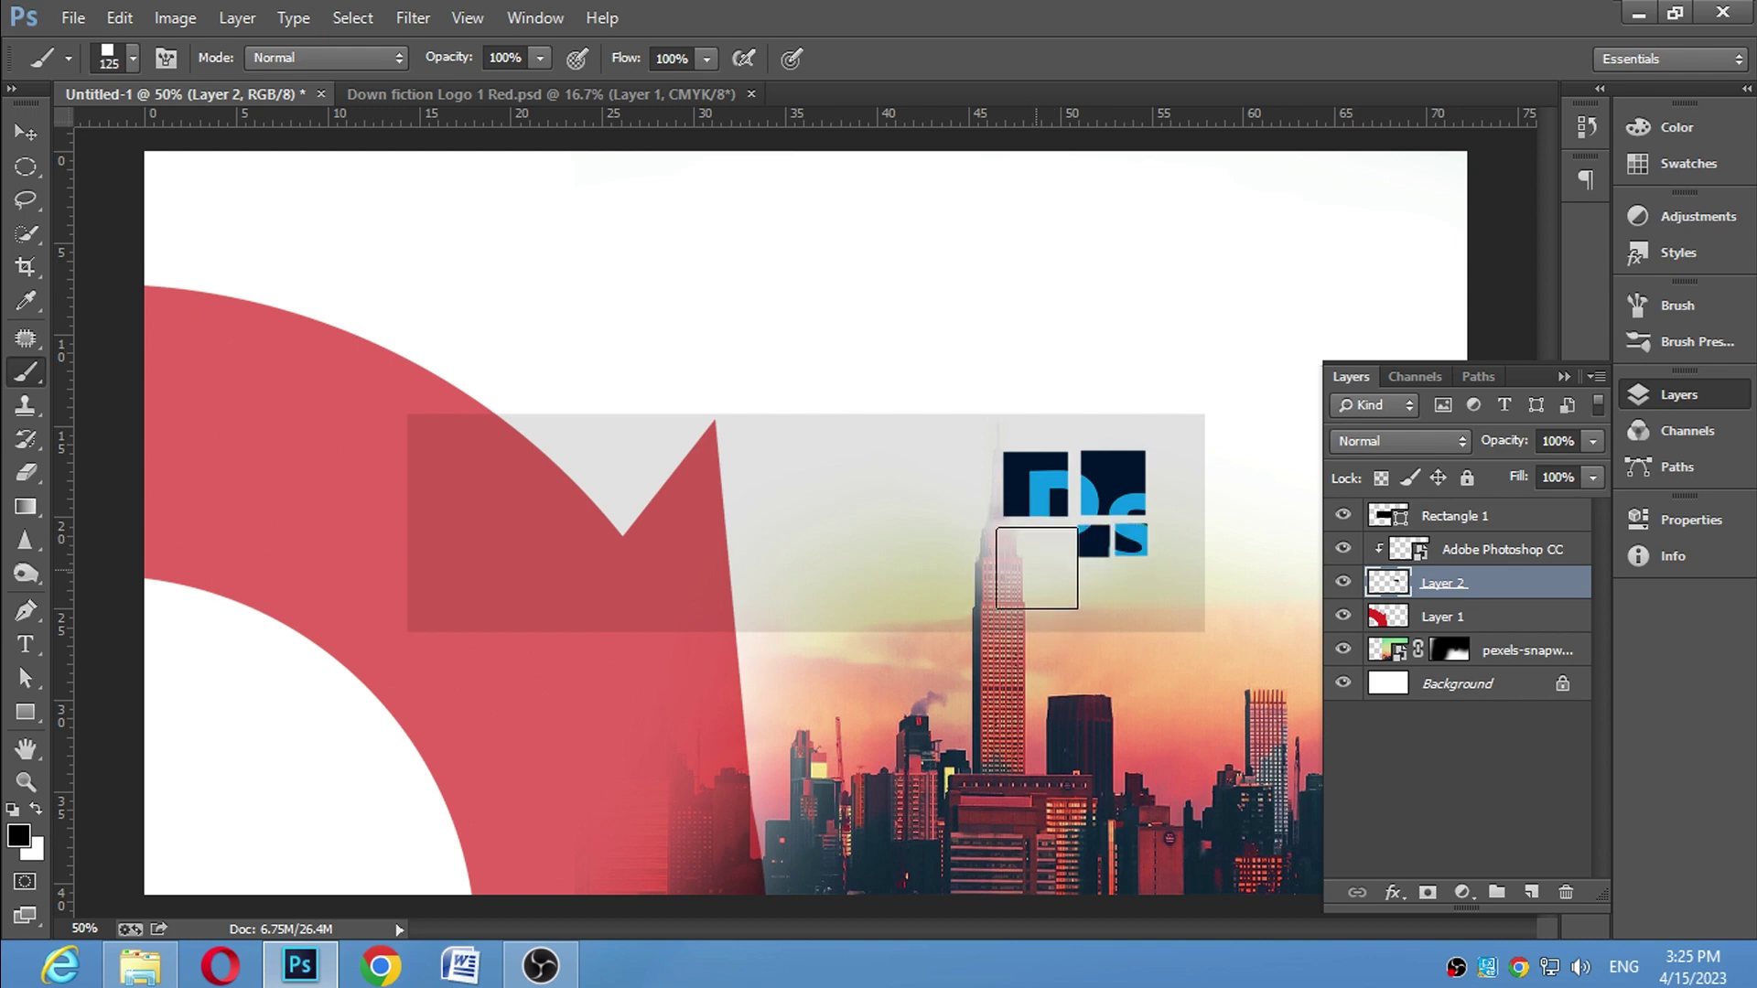
pyautogui.press('[')
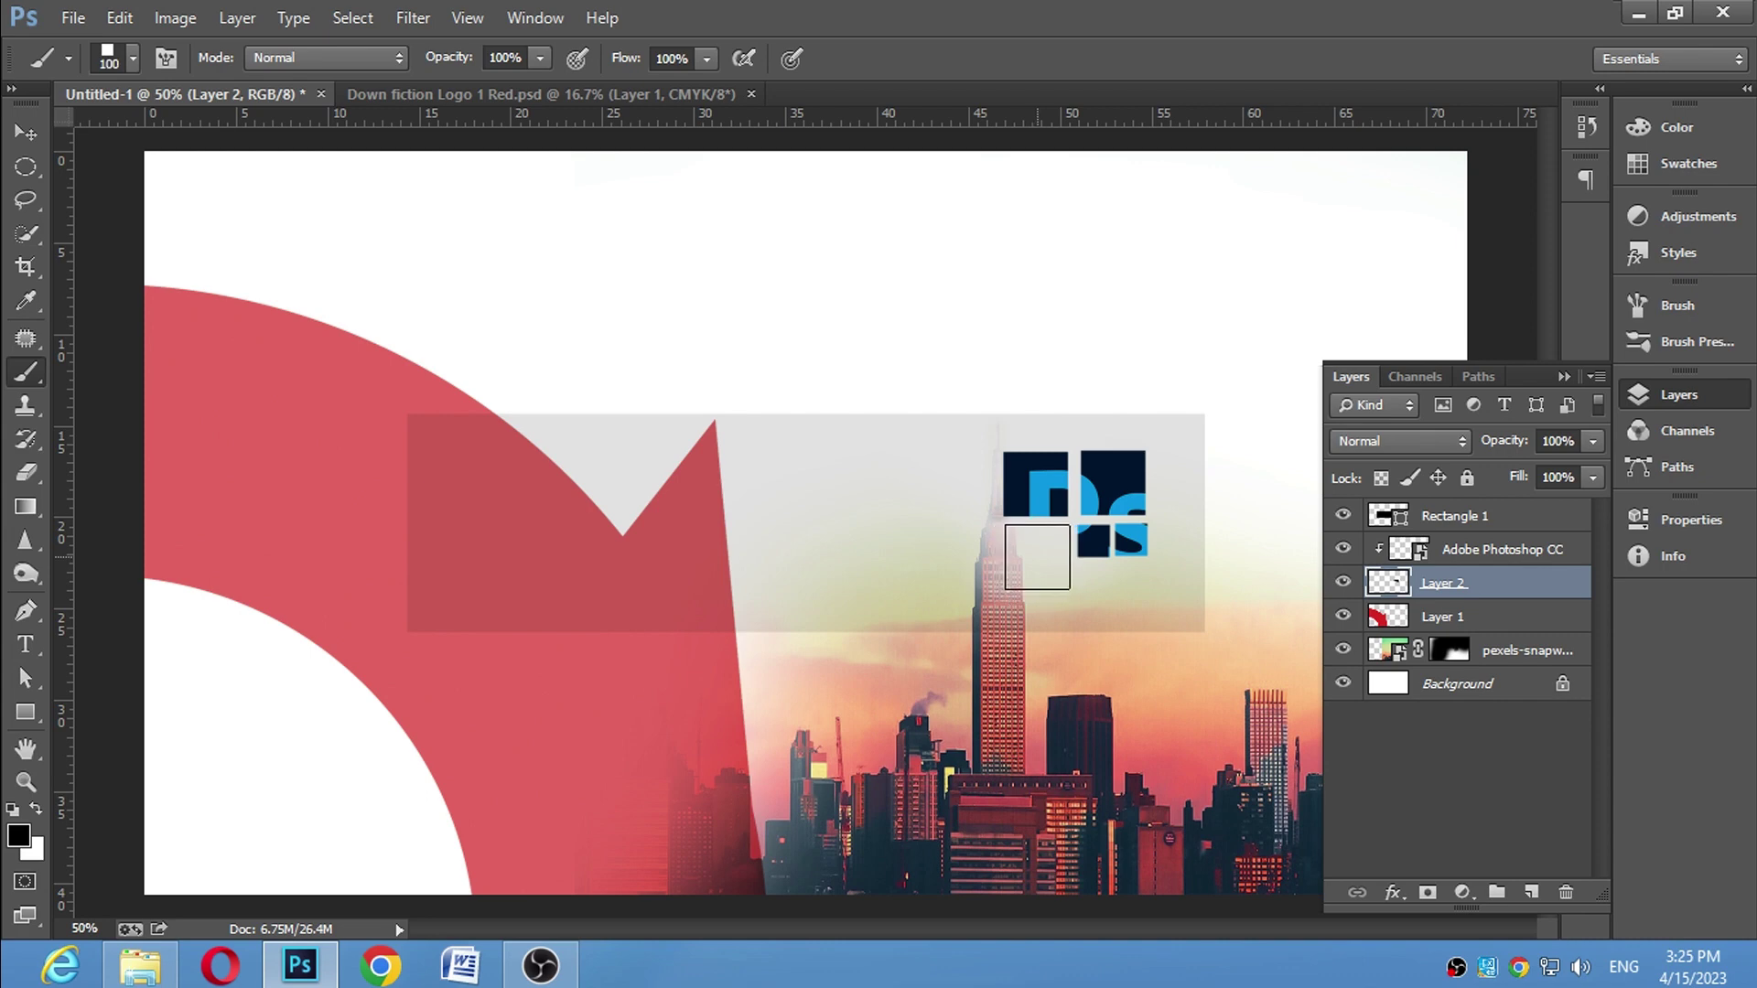
# Paint square blocks at the icon's lower left and fill the gaps beneath the Ps letters
pyautogui.click(1036, 557)
pyautogui.press(']')
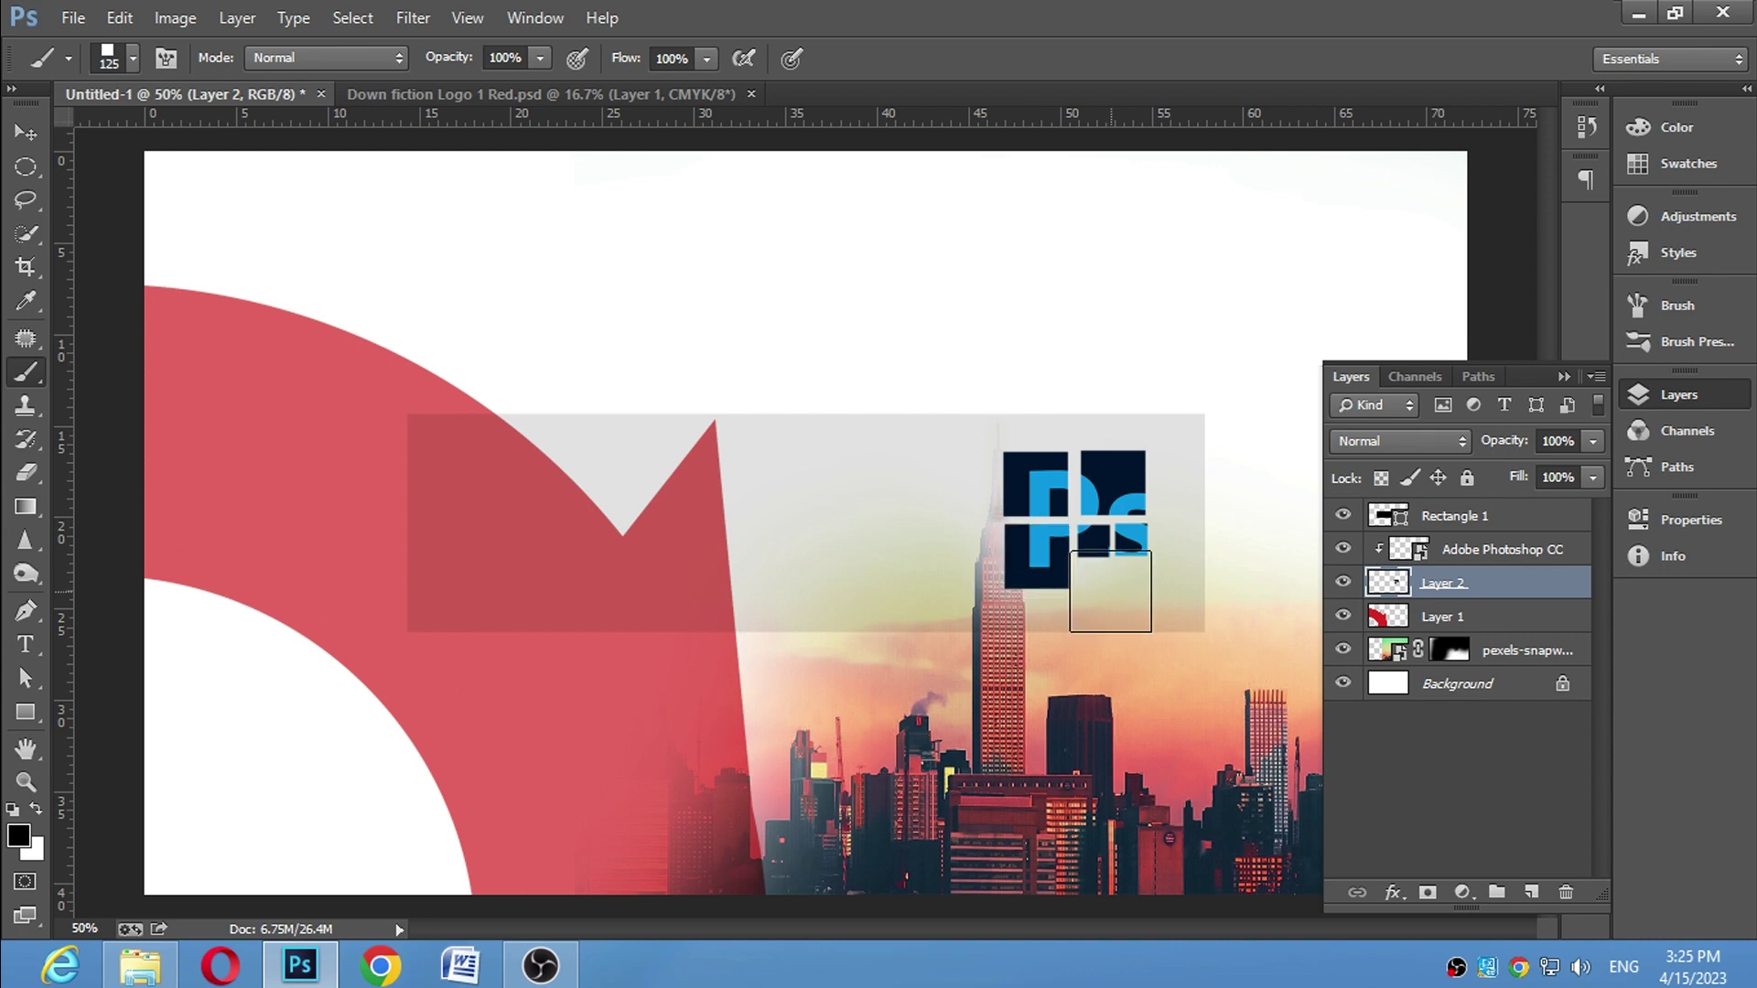
pyautogui.press(']')
pyautogui.press('[')
pyautogui.press('[')
pyautogui.press('[')
pyautogui.press('[')
pyautogui.press('[')
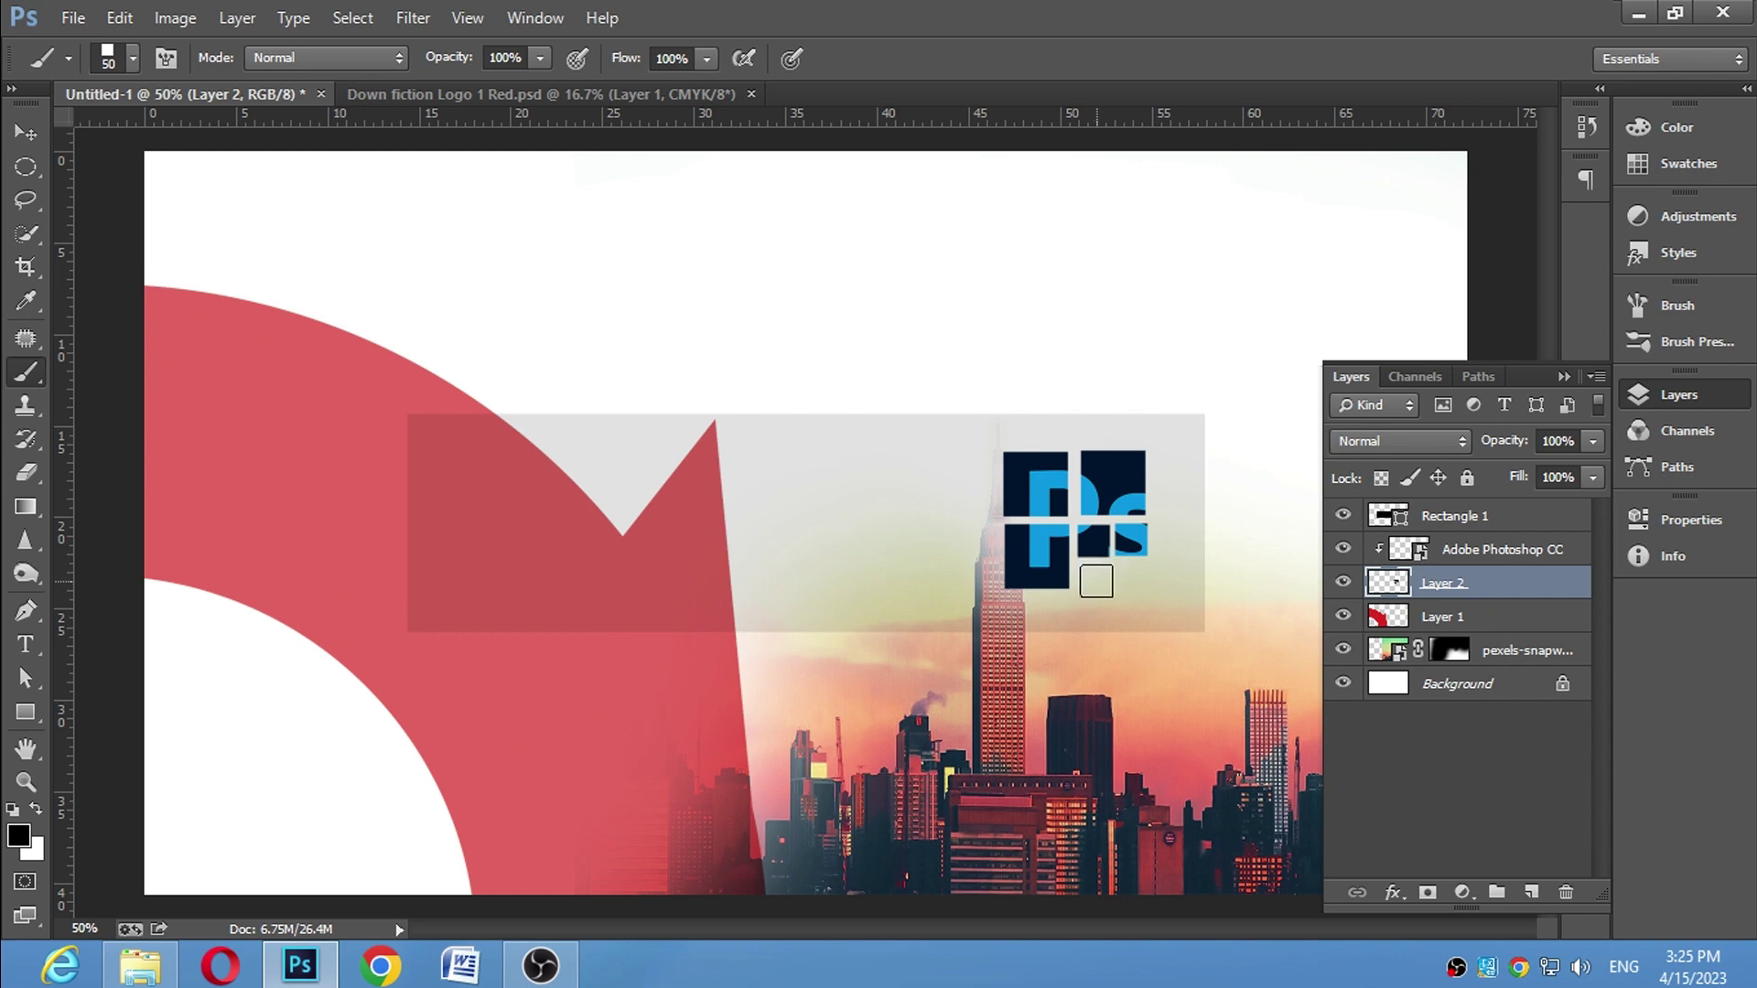
pyautogui.press('[')
pyautogui.press('[')
pyautogui.click(1094, 578)
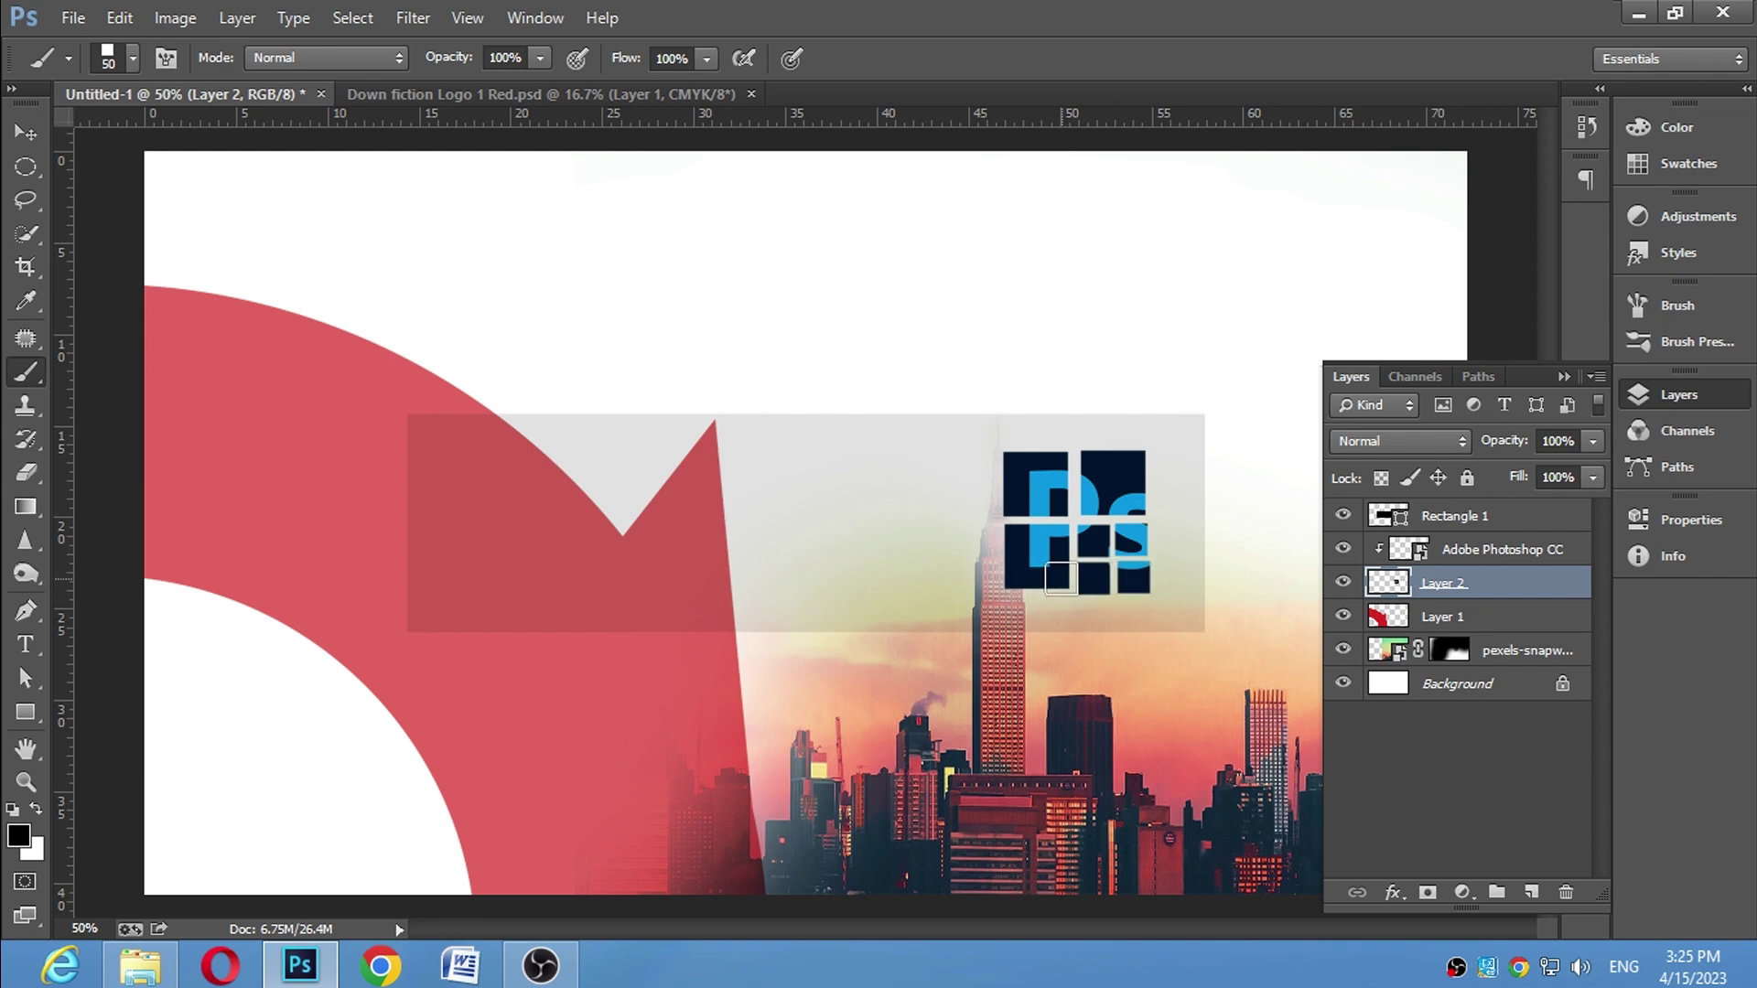
pyautogui.click(1052, 579)
pyautogui.click(1021, 581)
# Swap foreground and background colours and add patches right of the top-right block and the s
pyautogui.click(36, 809)
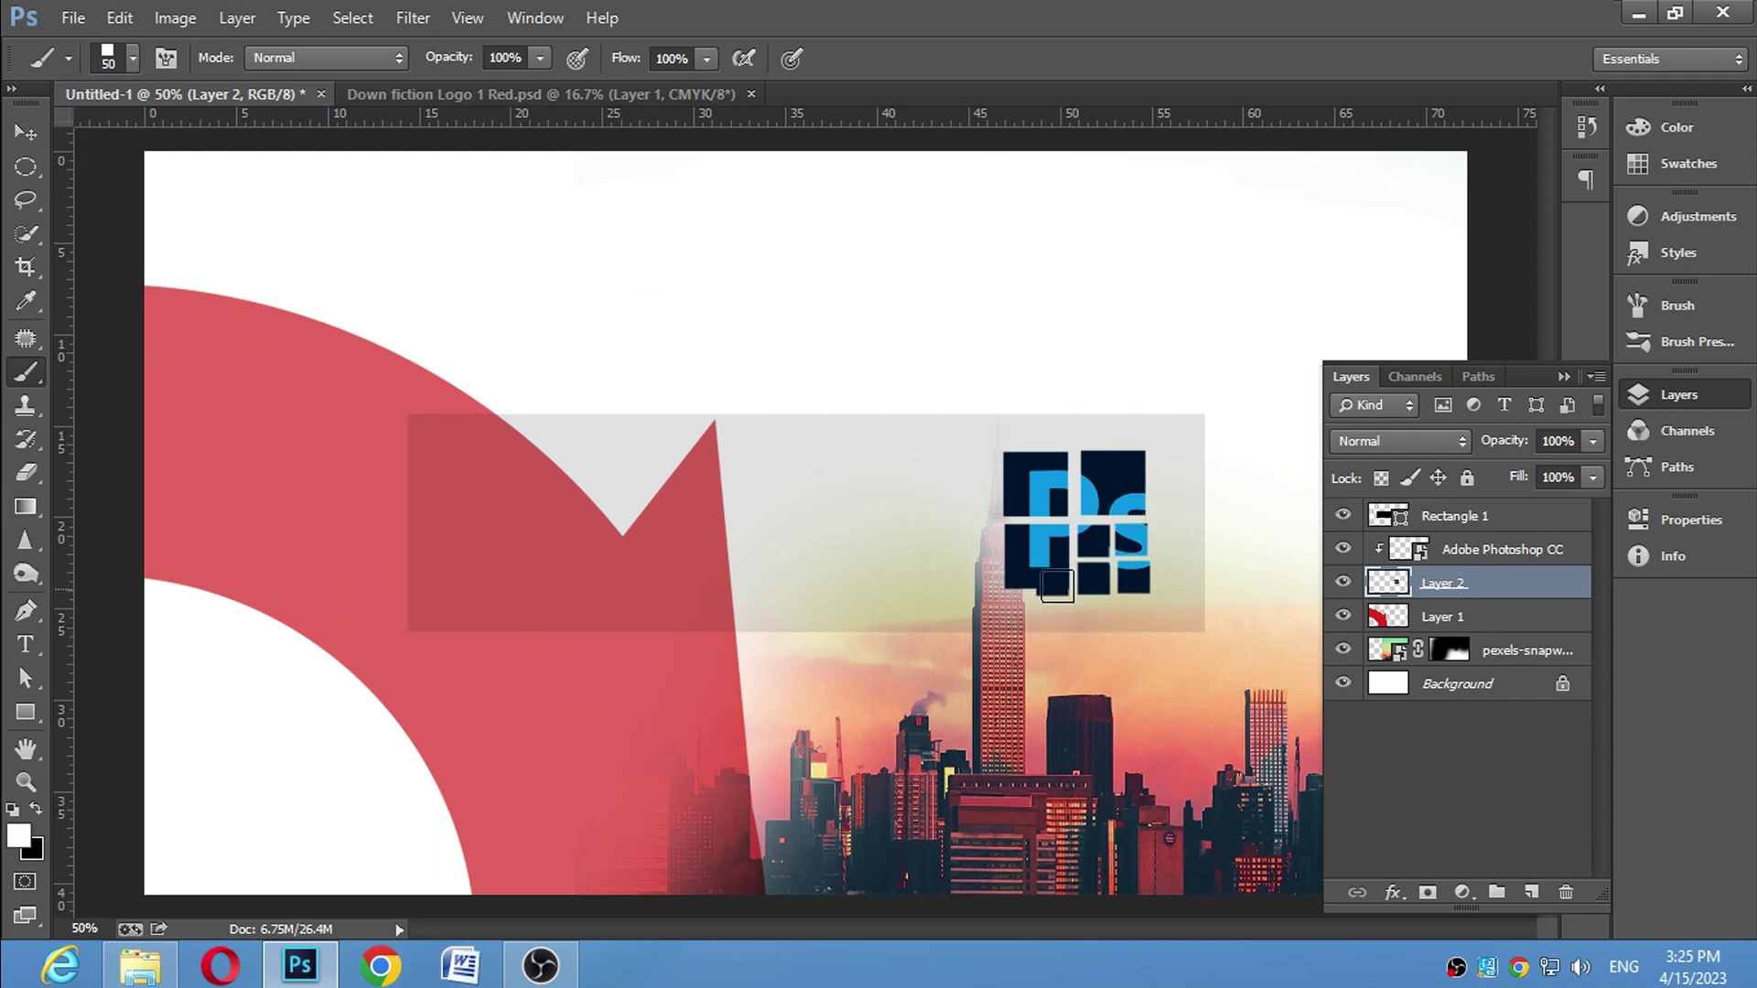
pyautogui.click(1149, 476)
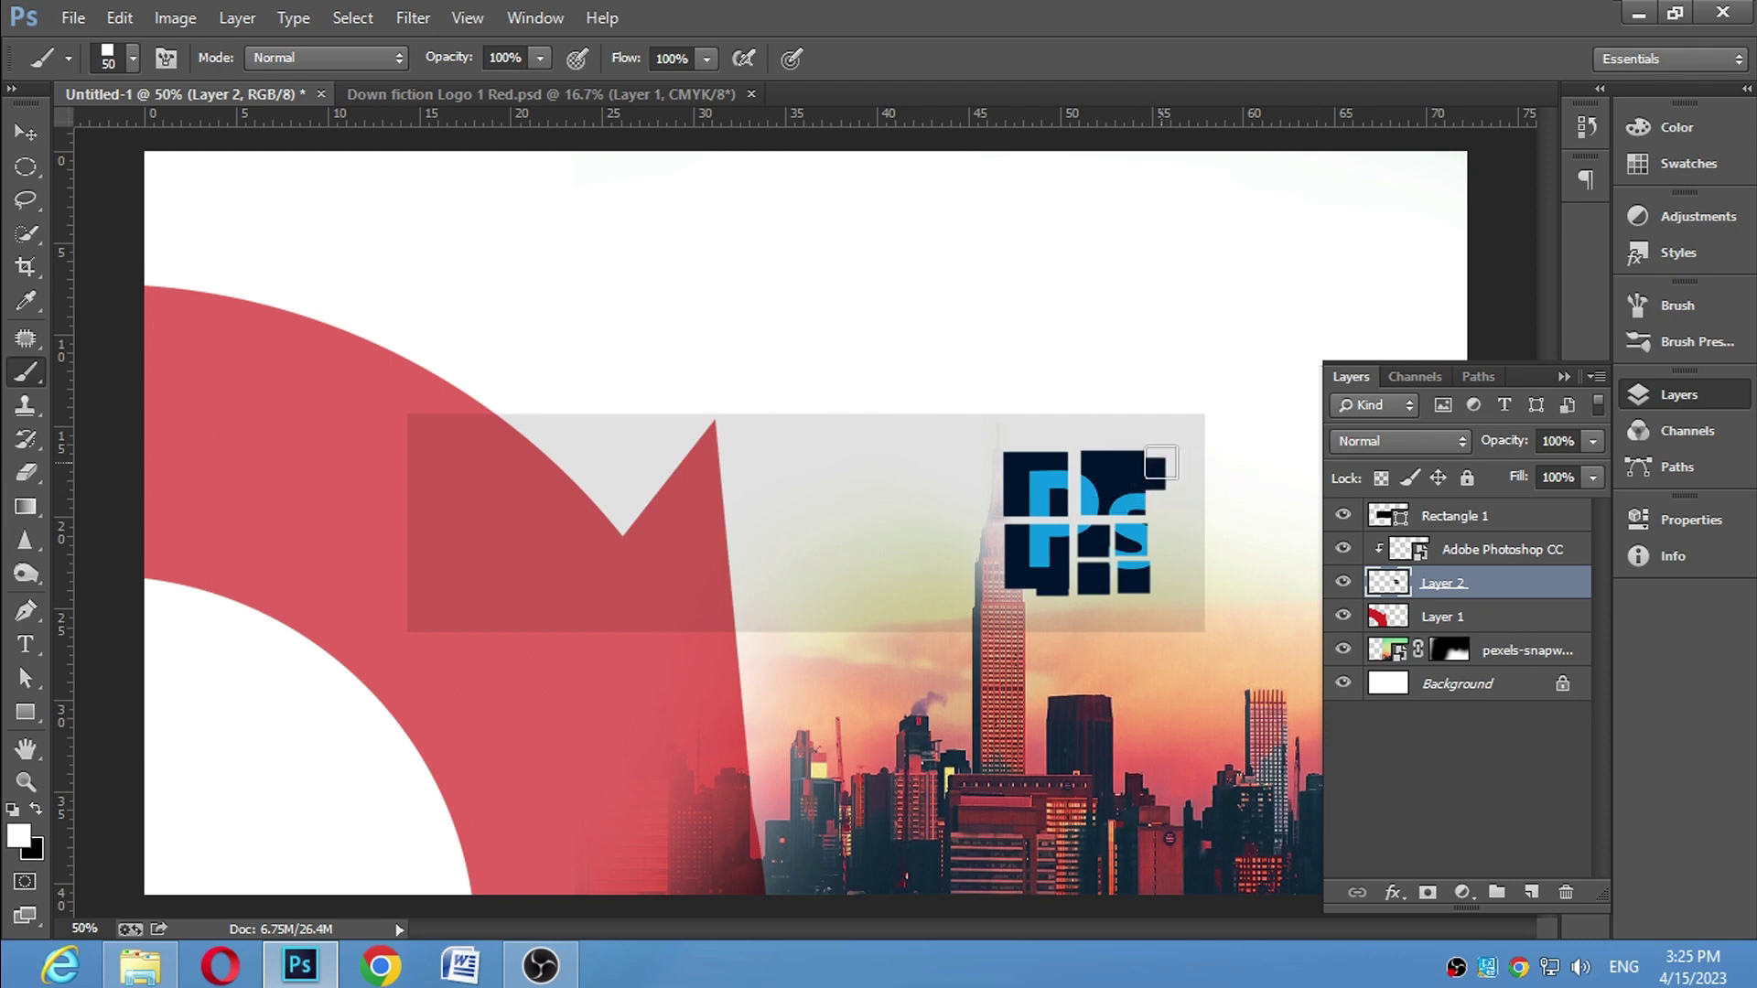
pyautogui.click(1162, 504)
pyautogui.press('[')
pyautogui.press('[')
pyautogui.press('[')
pyautogui.click(132, 57)
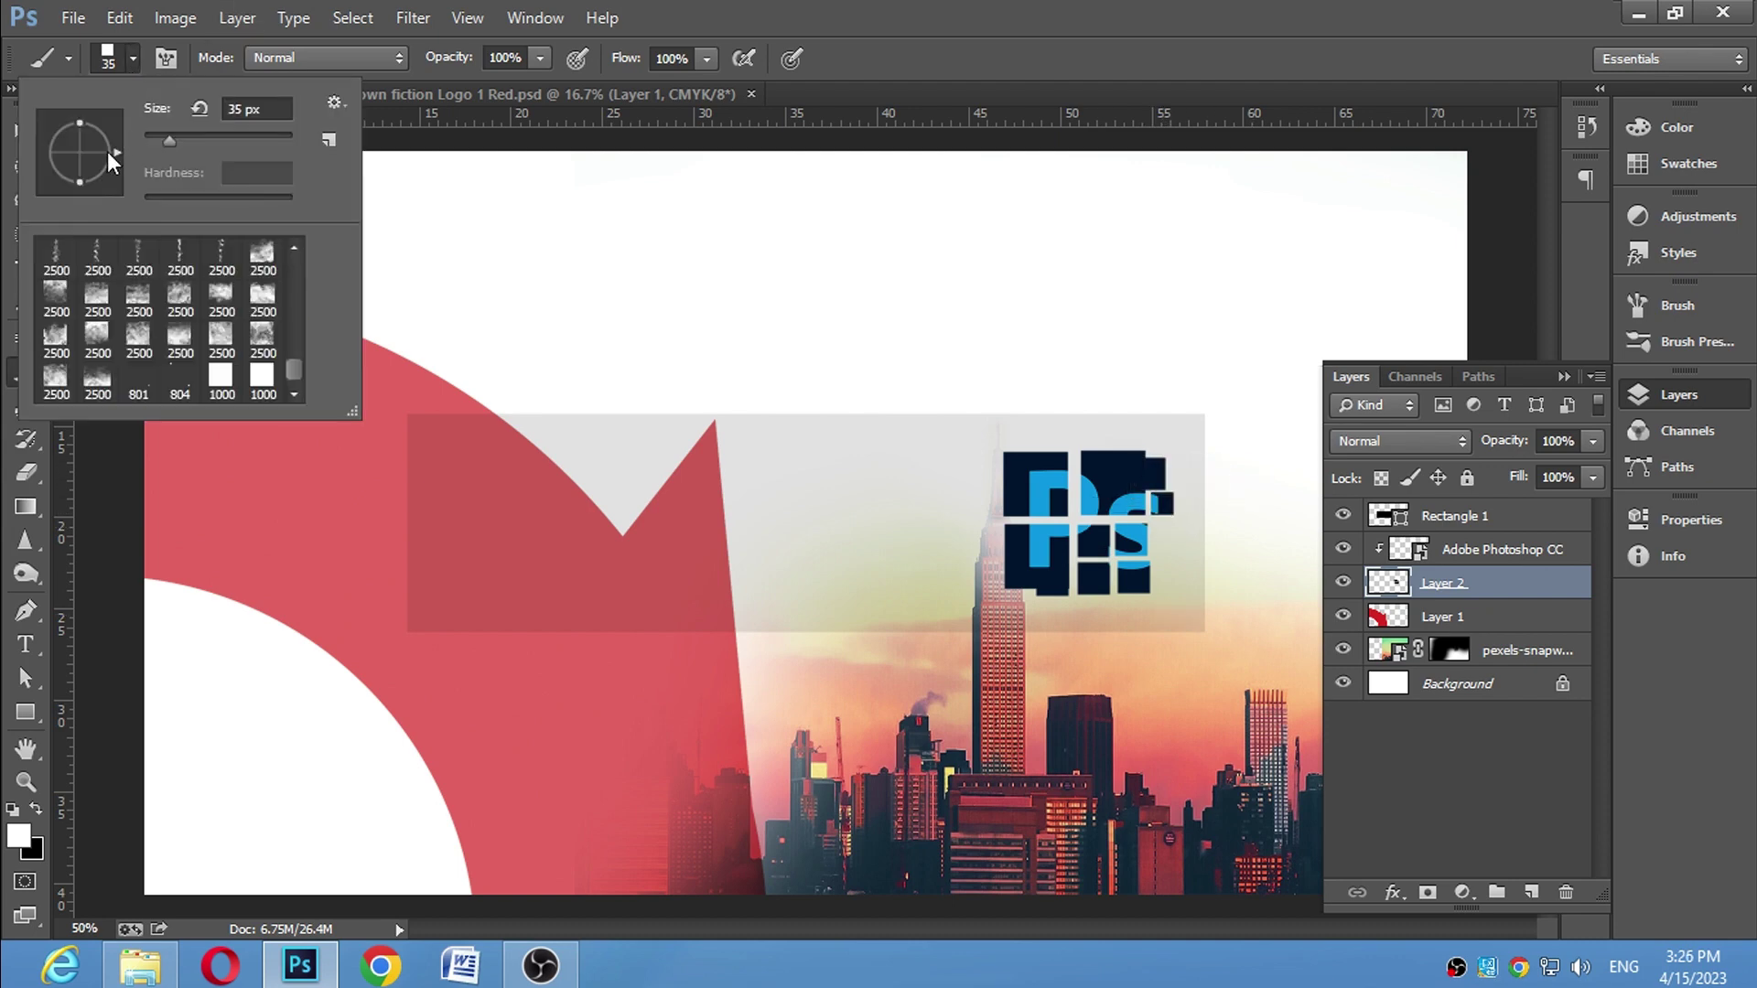
pyautogui.click(132, 57)
# Stamp diamond fragments of varying size along the icon's right edge
pyautogui.click(1168, 531)
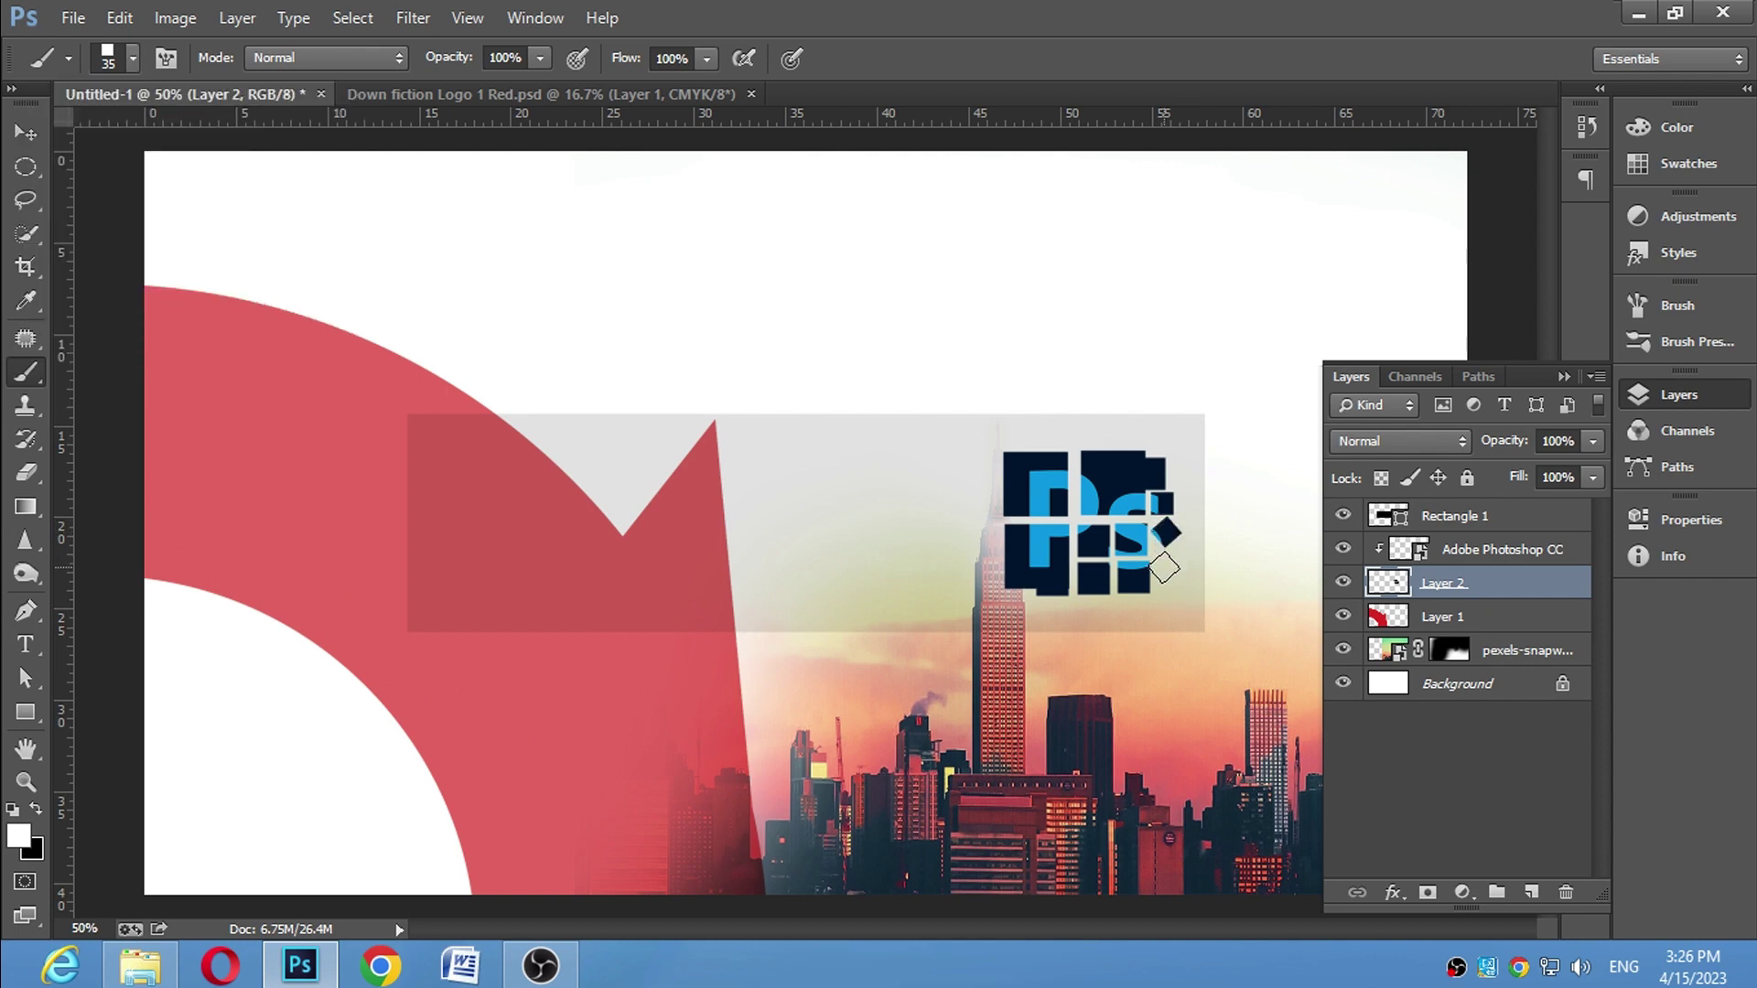
pyautogui.press(']')
pyautogui.press(']')
pyautogui.press(']')
pyautogui.press(']')
pyautogui.press(']')
pyautogui.click(1173, 574)
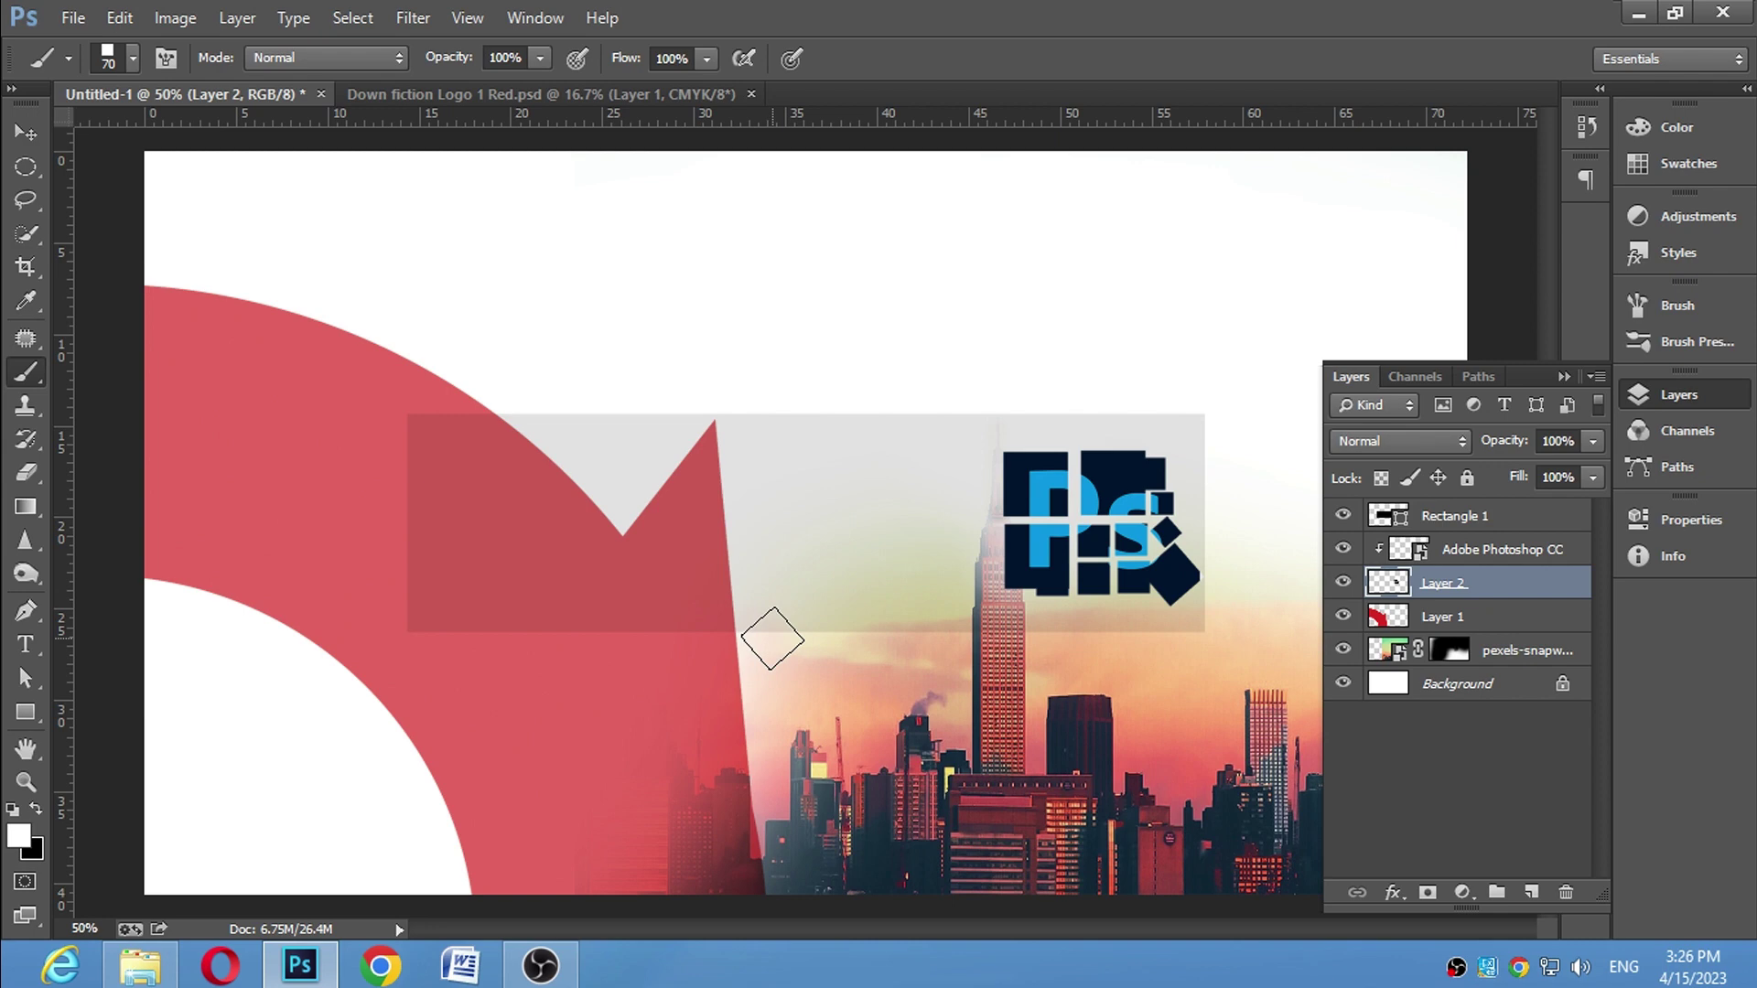
pyautogui.press('[')
pyautogui.press('[')
pyautogui.press('[')
pyautogui.click(1188, 537)
pyautogui.click(1195, 515)
pyautogui.press('[')
pyautogui.press('[')
pyautogui.press('[')
pyautogui.click(1185, 490)
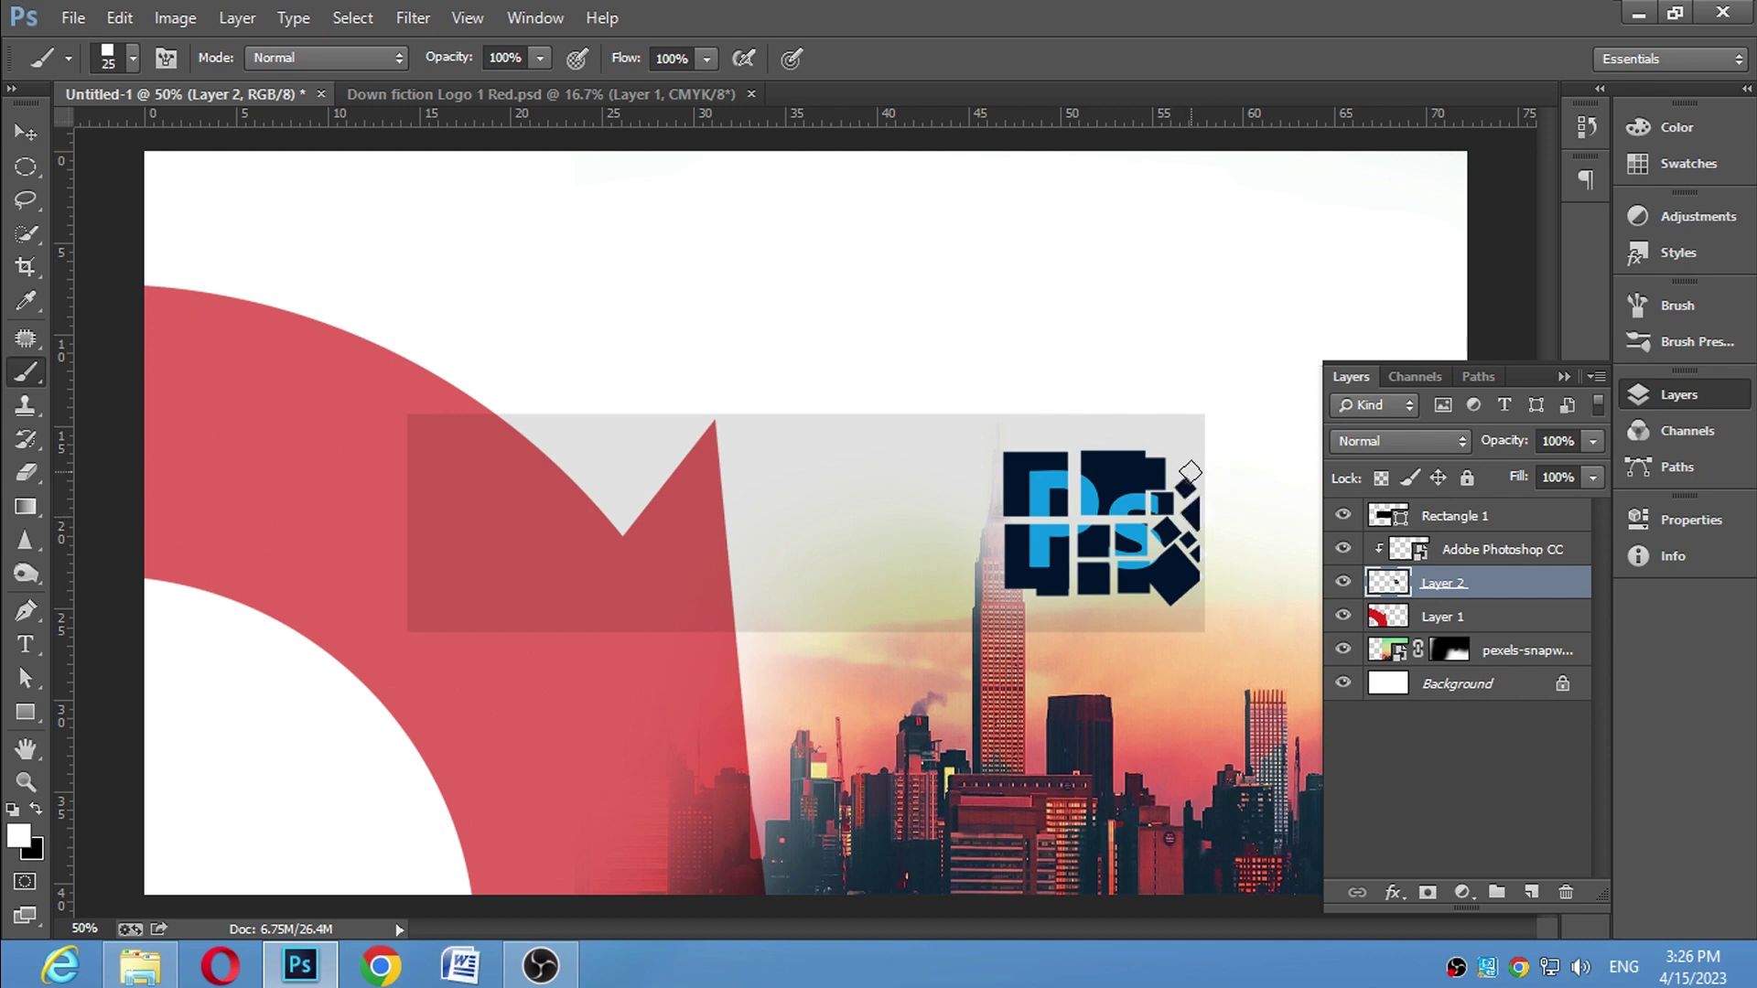
pyautogui.press(']')
pyautogui.press(']')
pyautogui.press(']')
pyautogui.press(']')
pyautogui.press(']')
# Add diamond fragments at the icon's top right, top left and top middle
pyautogui.click(1154, 424)
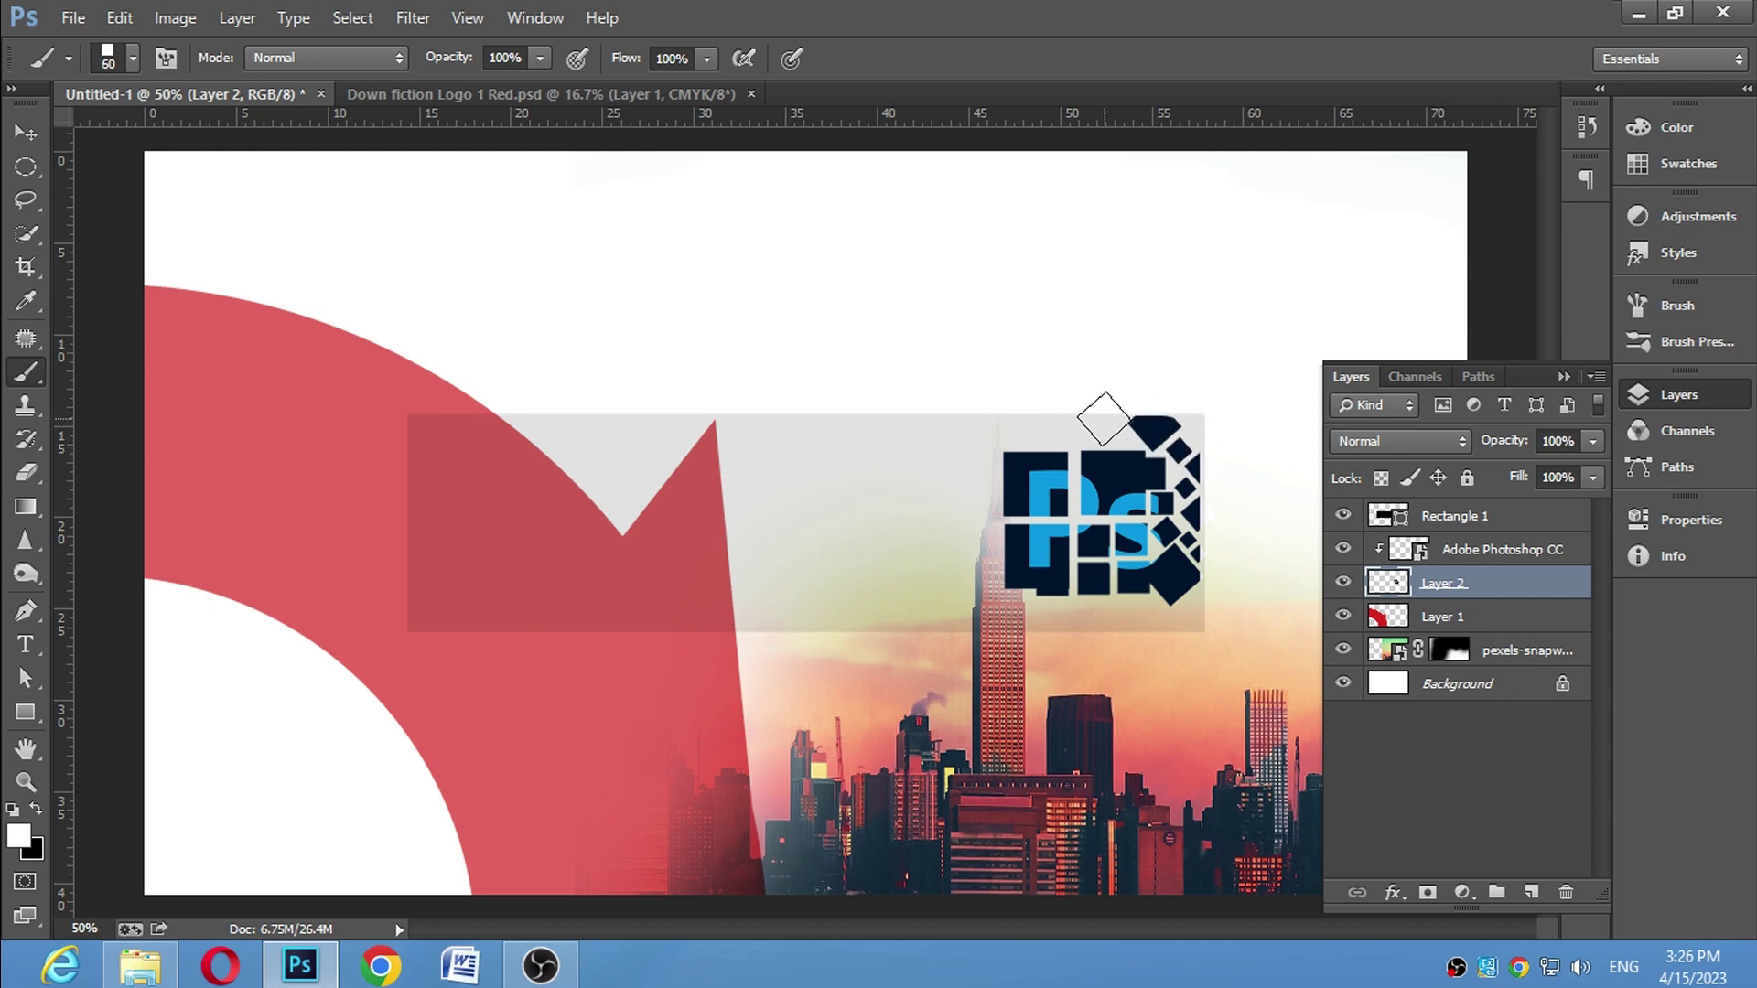
pyautogui.press('[')
pyautogui.press('[')
pyautogui.press('[')
pyautogui.press(']')
pyautogui.press(']')
pyautogui.press(']')
pyautogui.click(1022, 428)
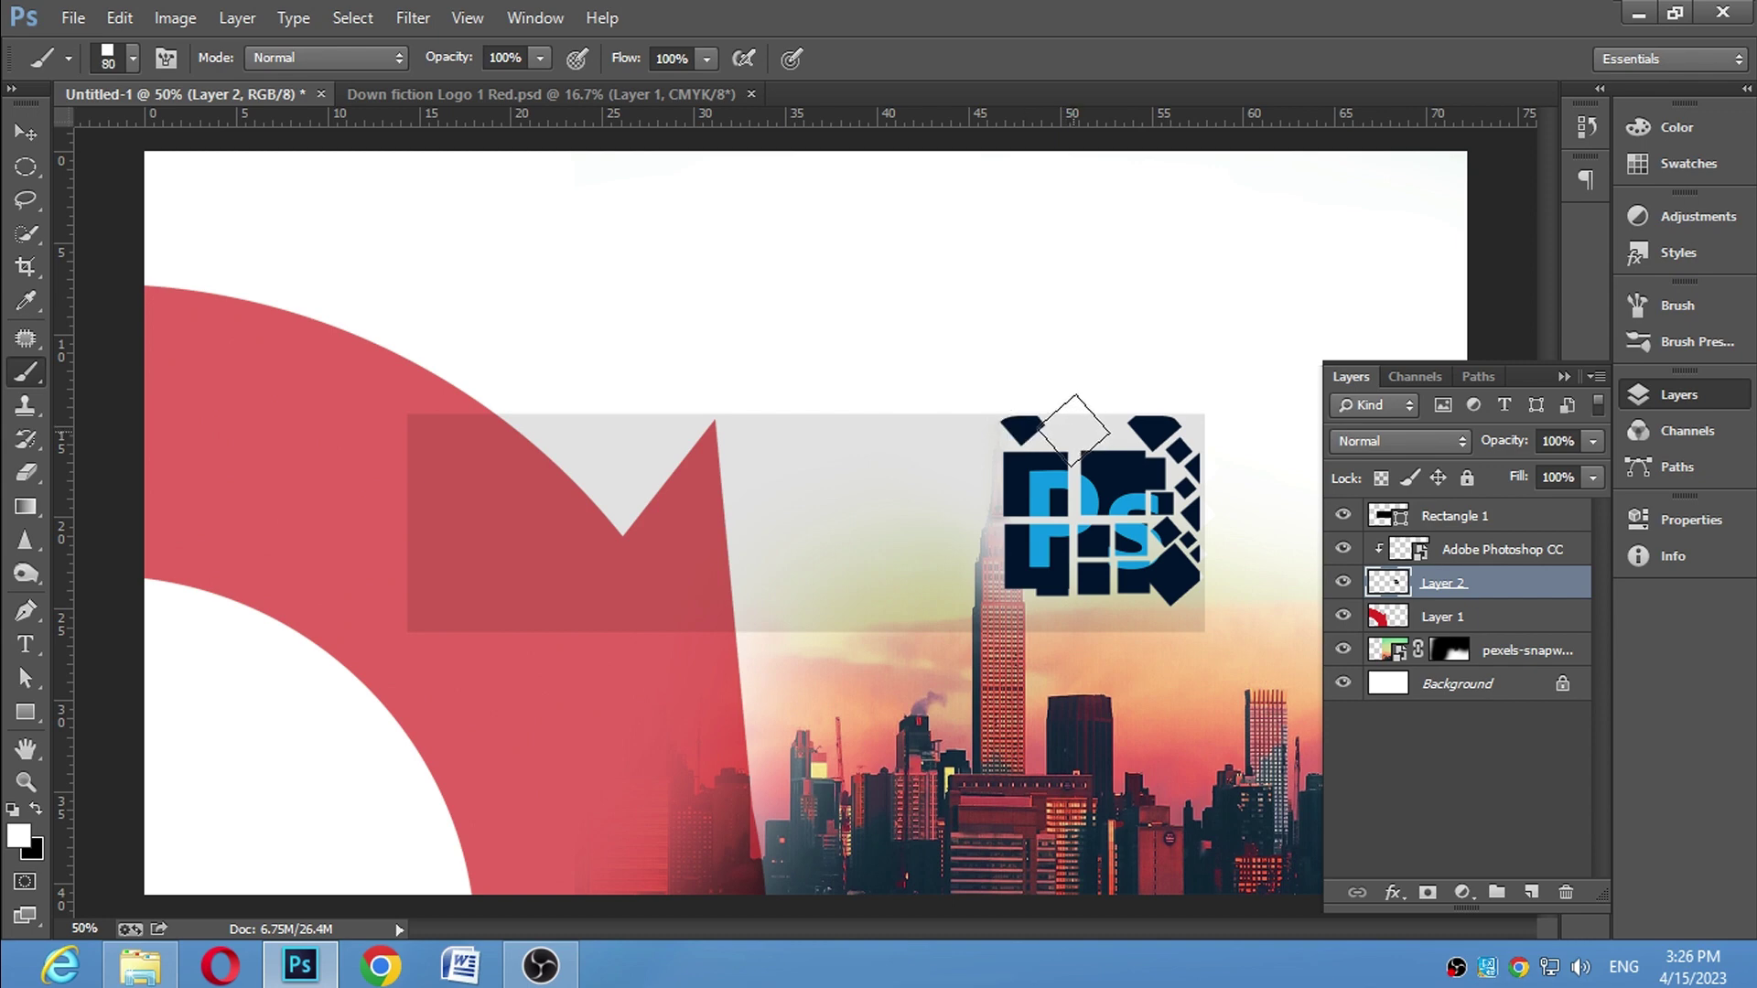
pyautogui.press(']')
pyautogui.press(']')
pyautogui.click(1089, 423)
pyautogui.press('[')
pyautogui.press('[')
pyautogui.press('[')
pyautogui.press('[')
pyautogui.press('[')
pyautogui.press('[')
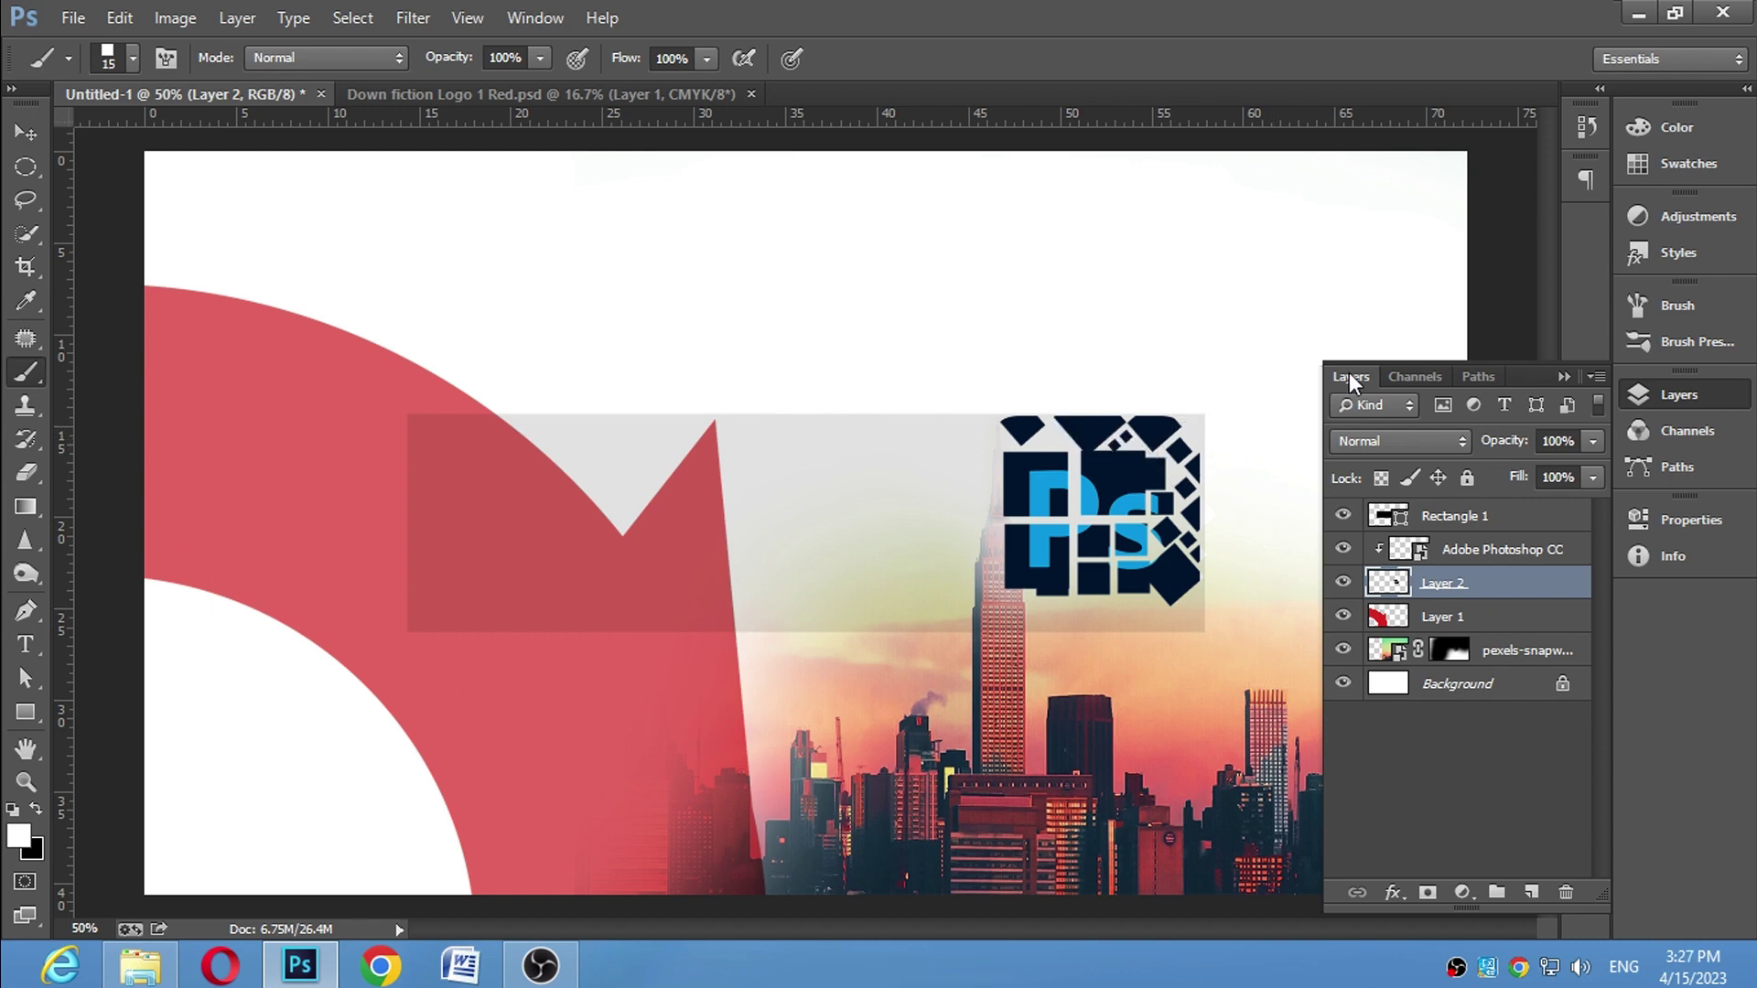
pyautogui.press('v')
pyautogui.click(1564, 377)
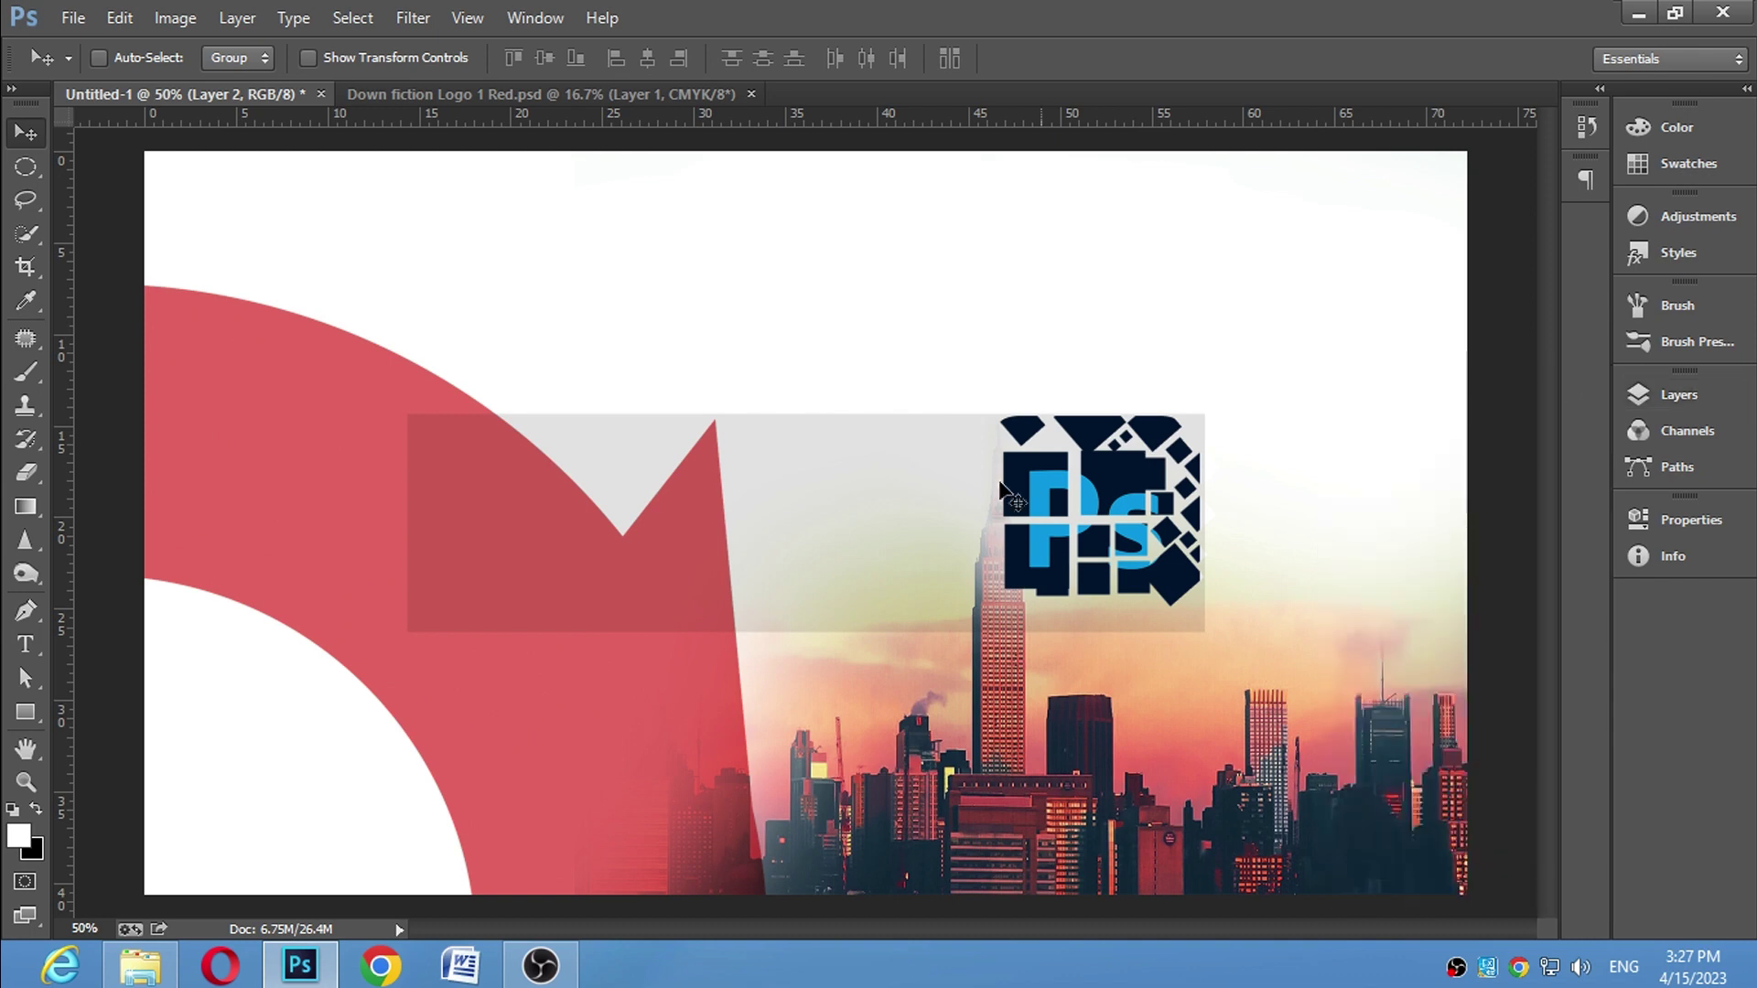
pyautogui.click(1679, 394)
pyautogui.click(1492, 545)
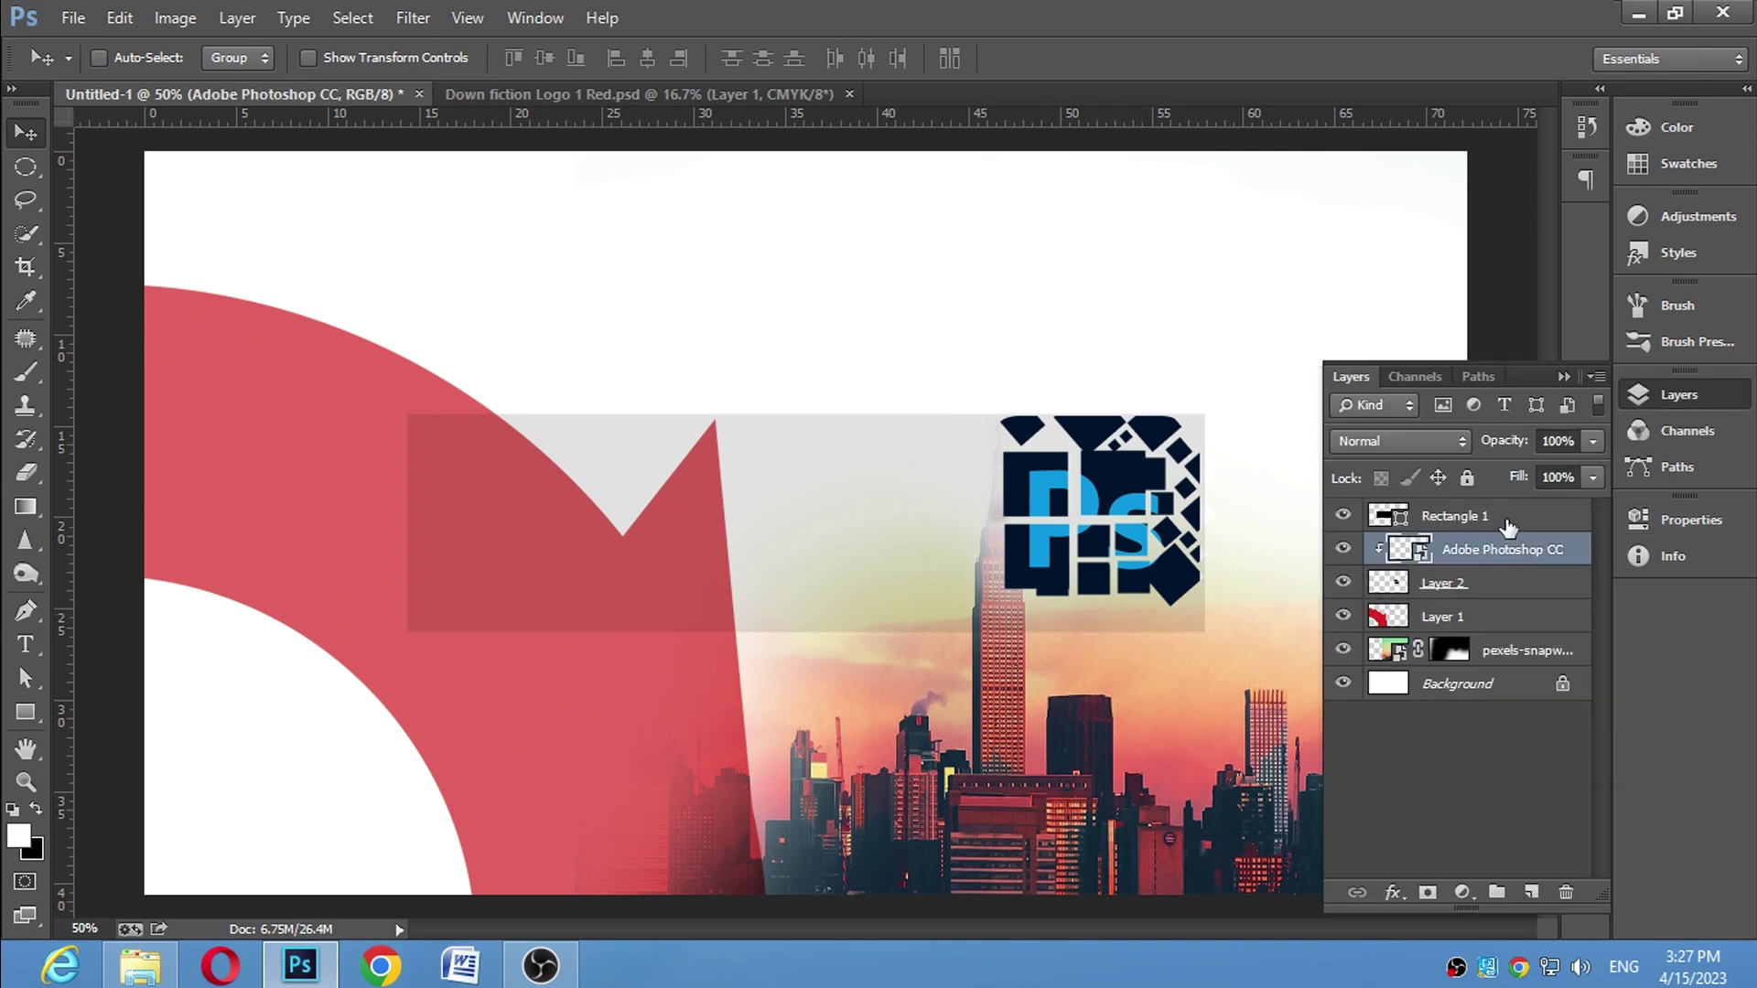
pyautogui.click(1506, 522)
pyautogui.click(1519, 892)
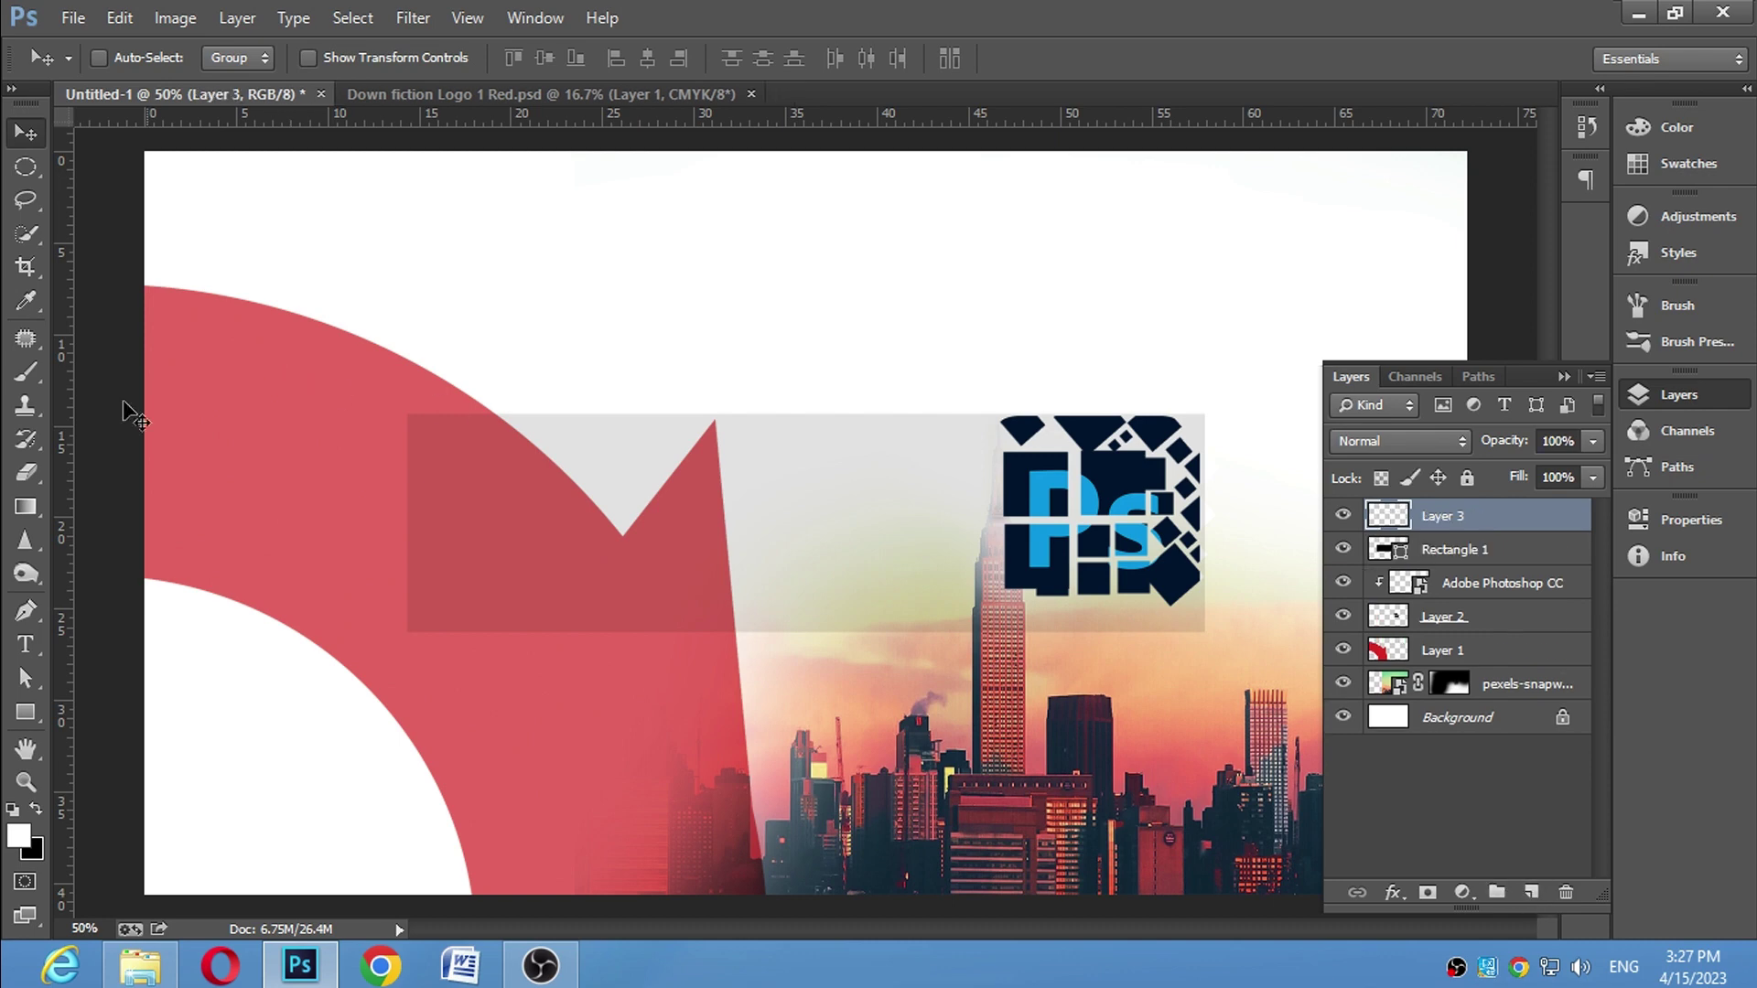
# Type the text line 'PHOTOSHOP' on the grey band and commit it
pyautogui.click(25, 643)
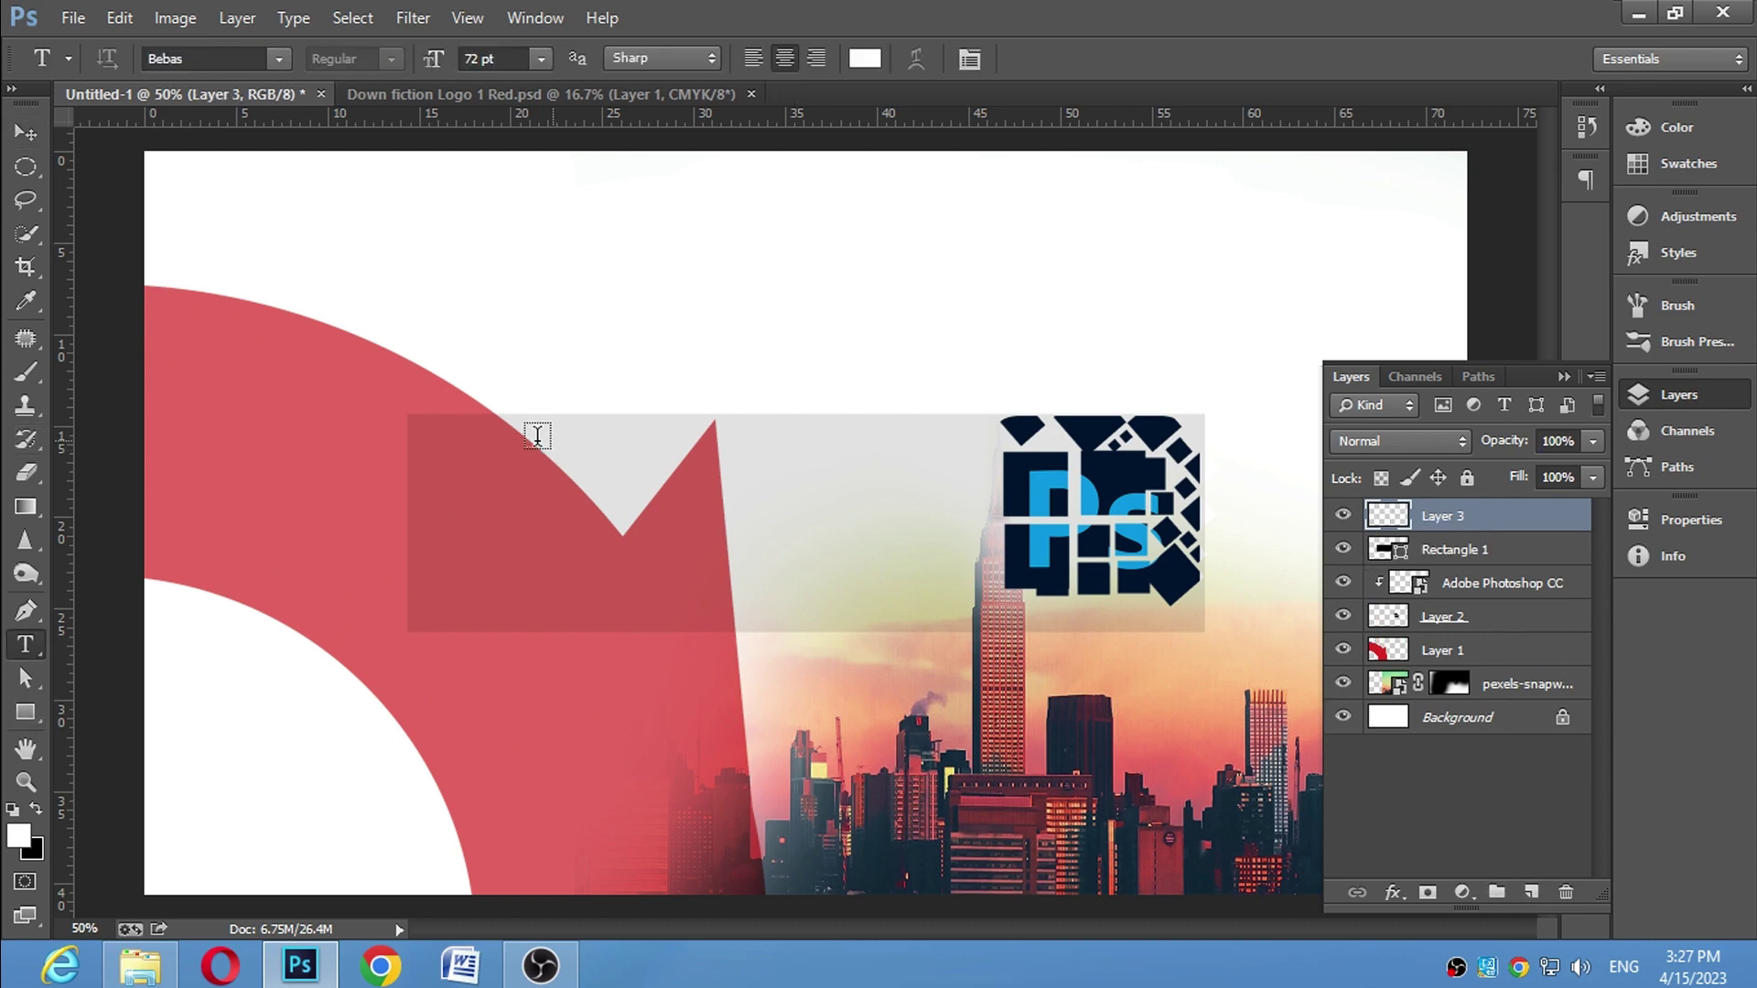
pyautogui.click(455, 456)
pyautogui.write('P')
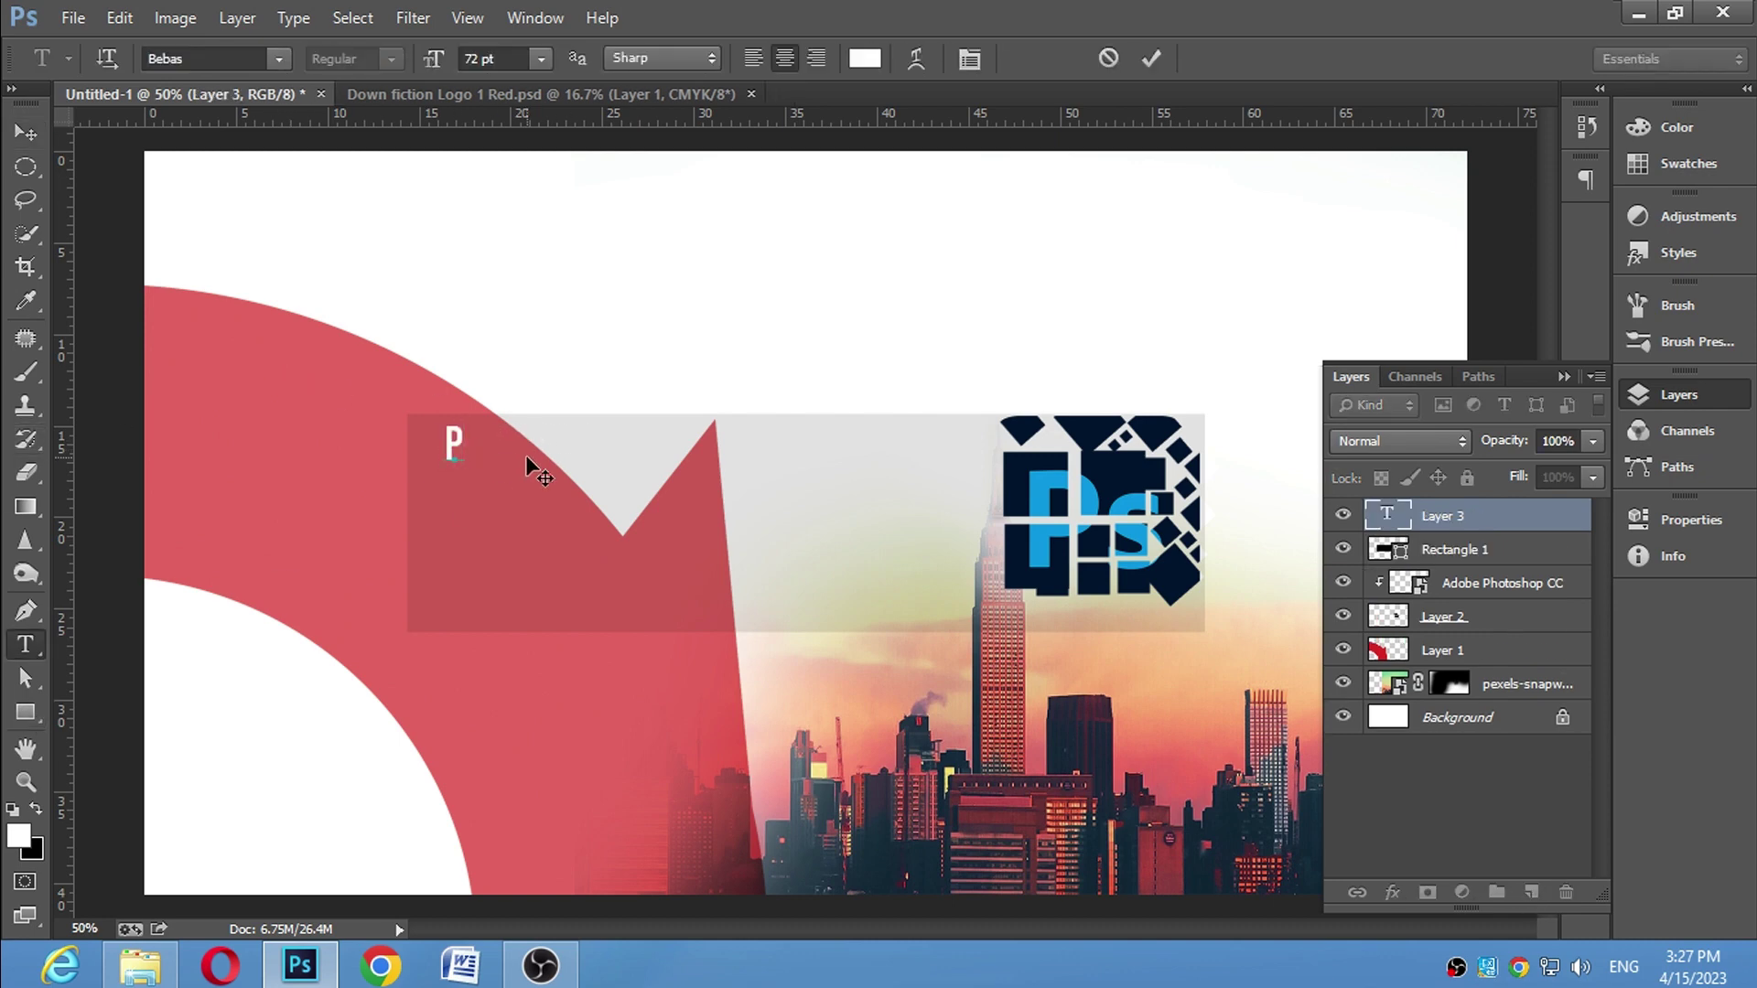
pyautogui.write('HOTOSHOP')
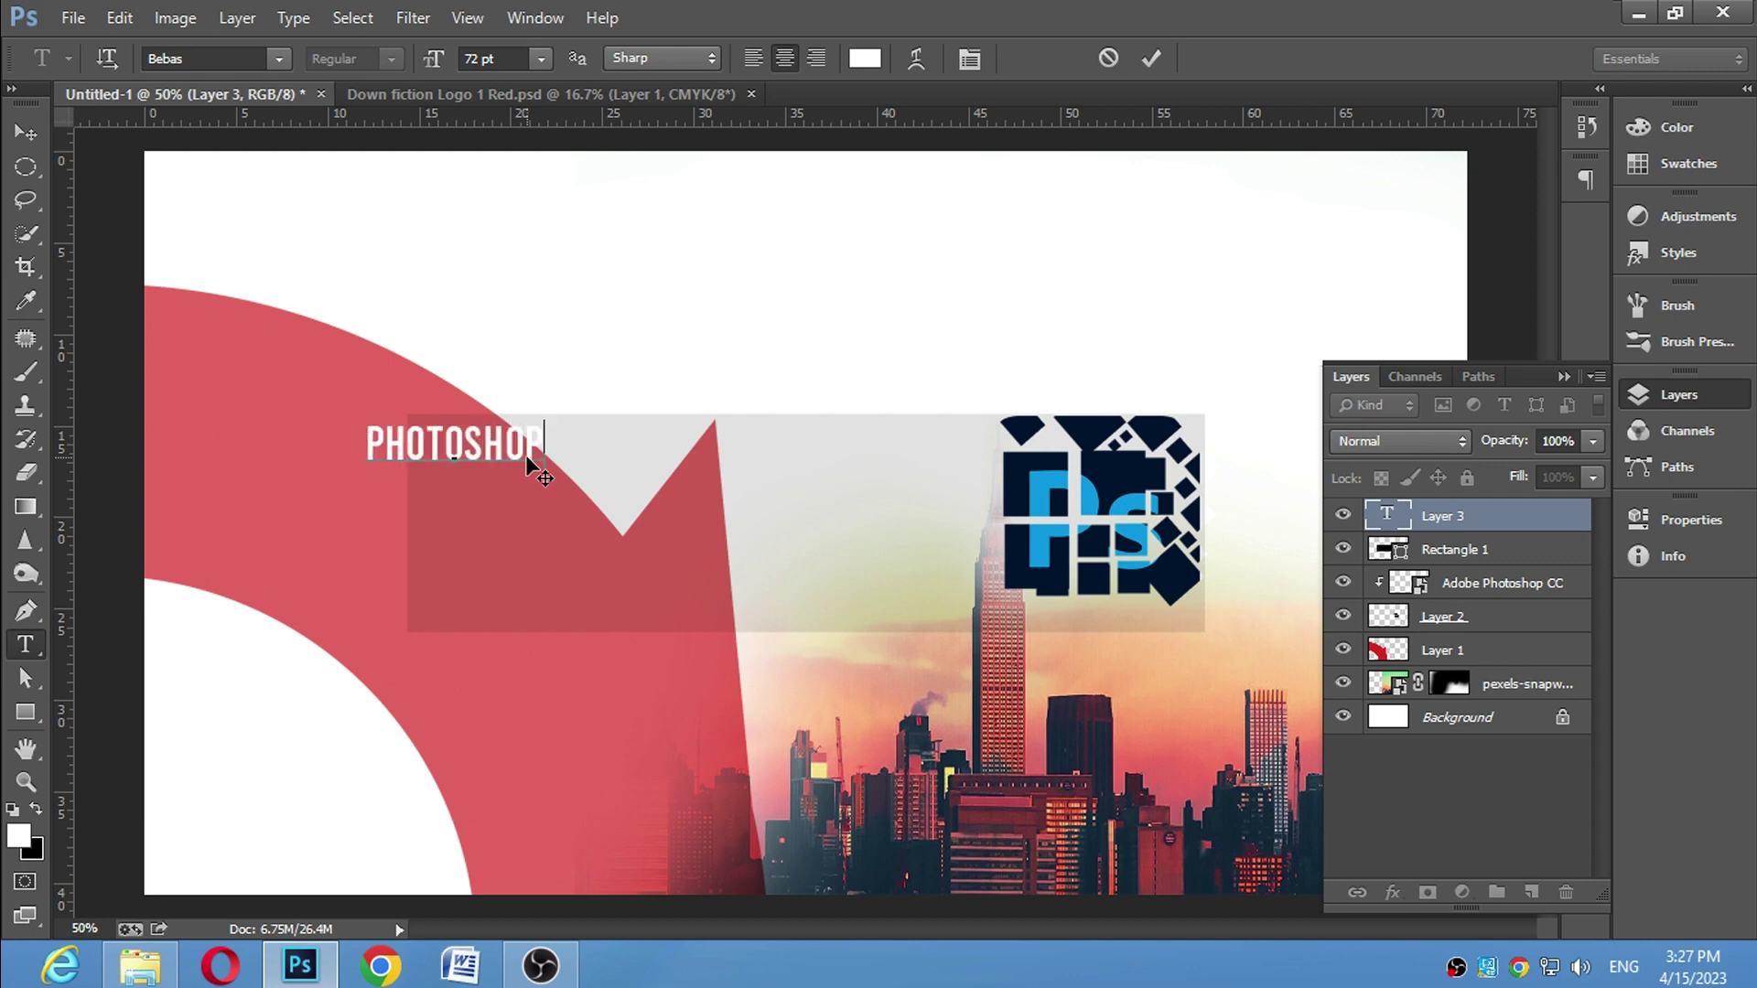
pyautogui.click(1383, 514)
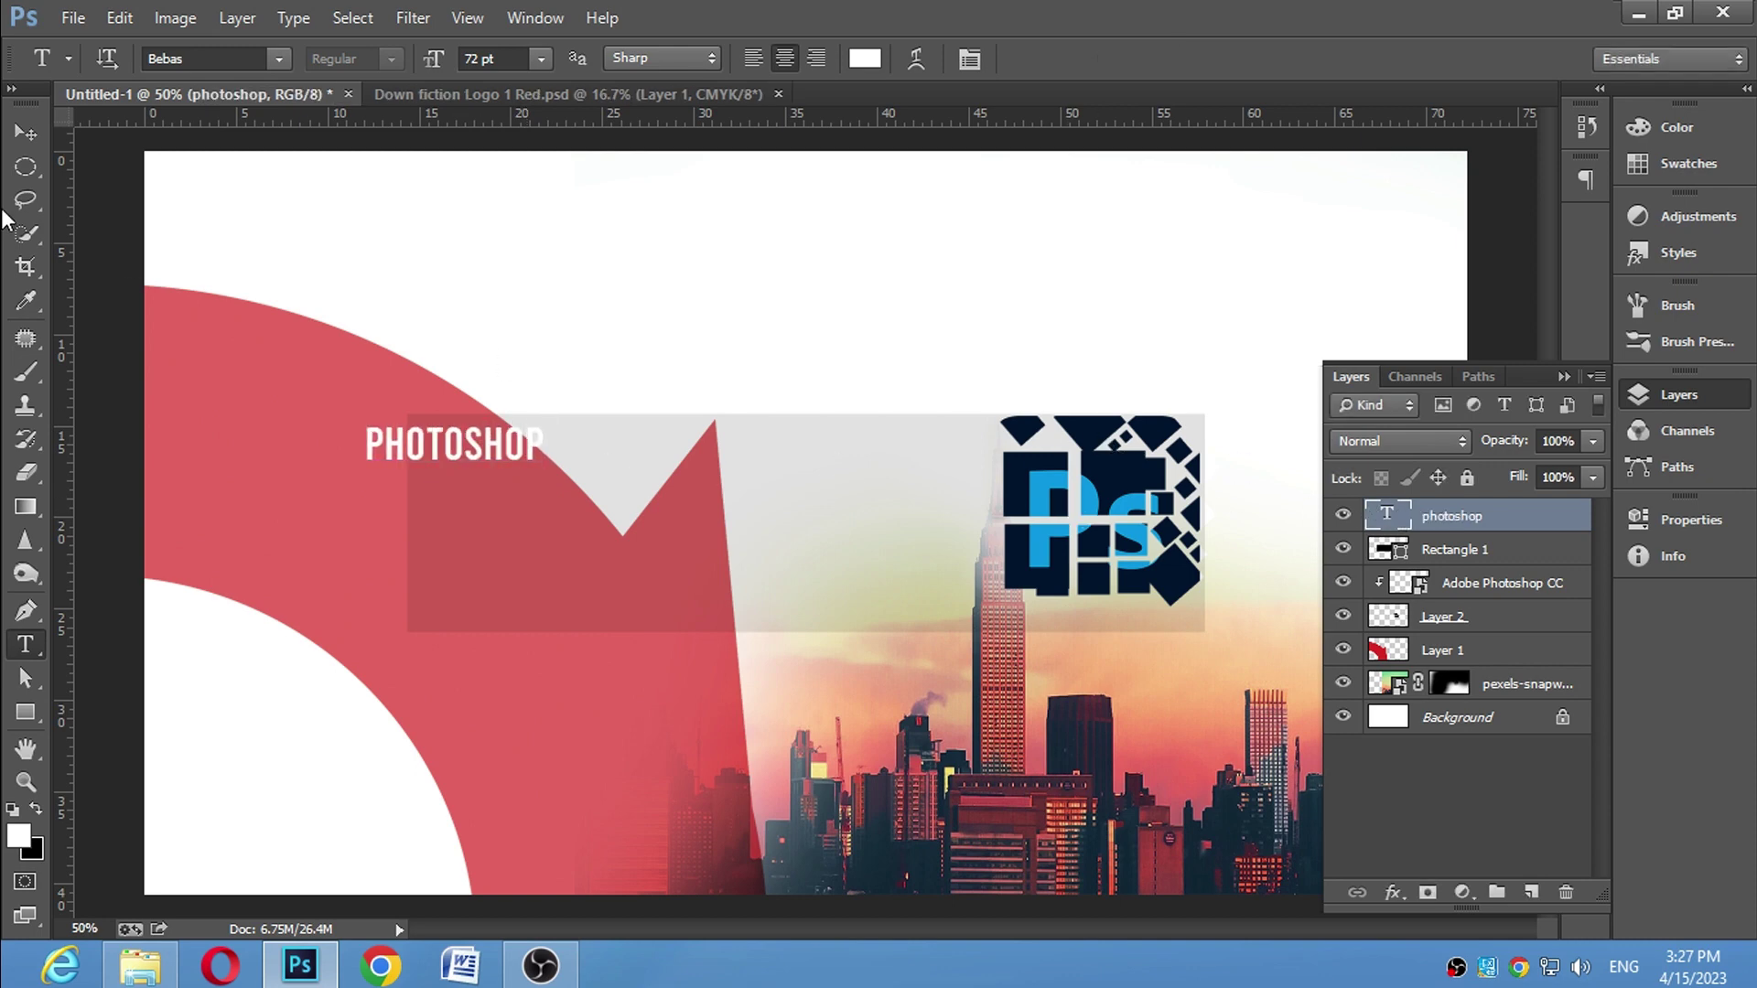
# Move the PHOTOSHOP text right and enlarge it to about 170%
pyautogui.click(23, 135)
pyautogui.moveTo(463, 461); pyautogui.dragTo(531, 456)
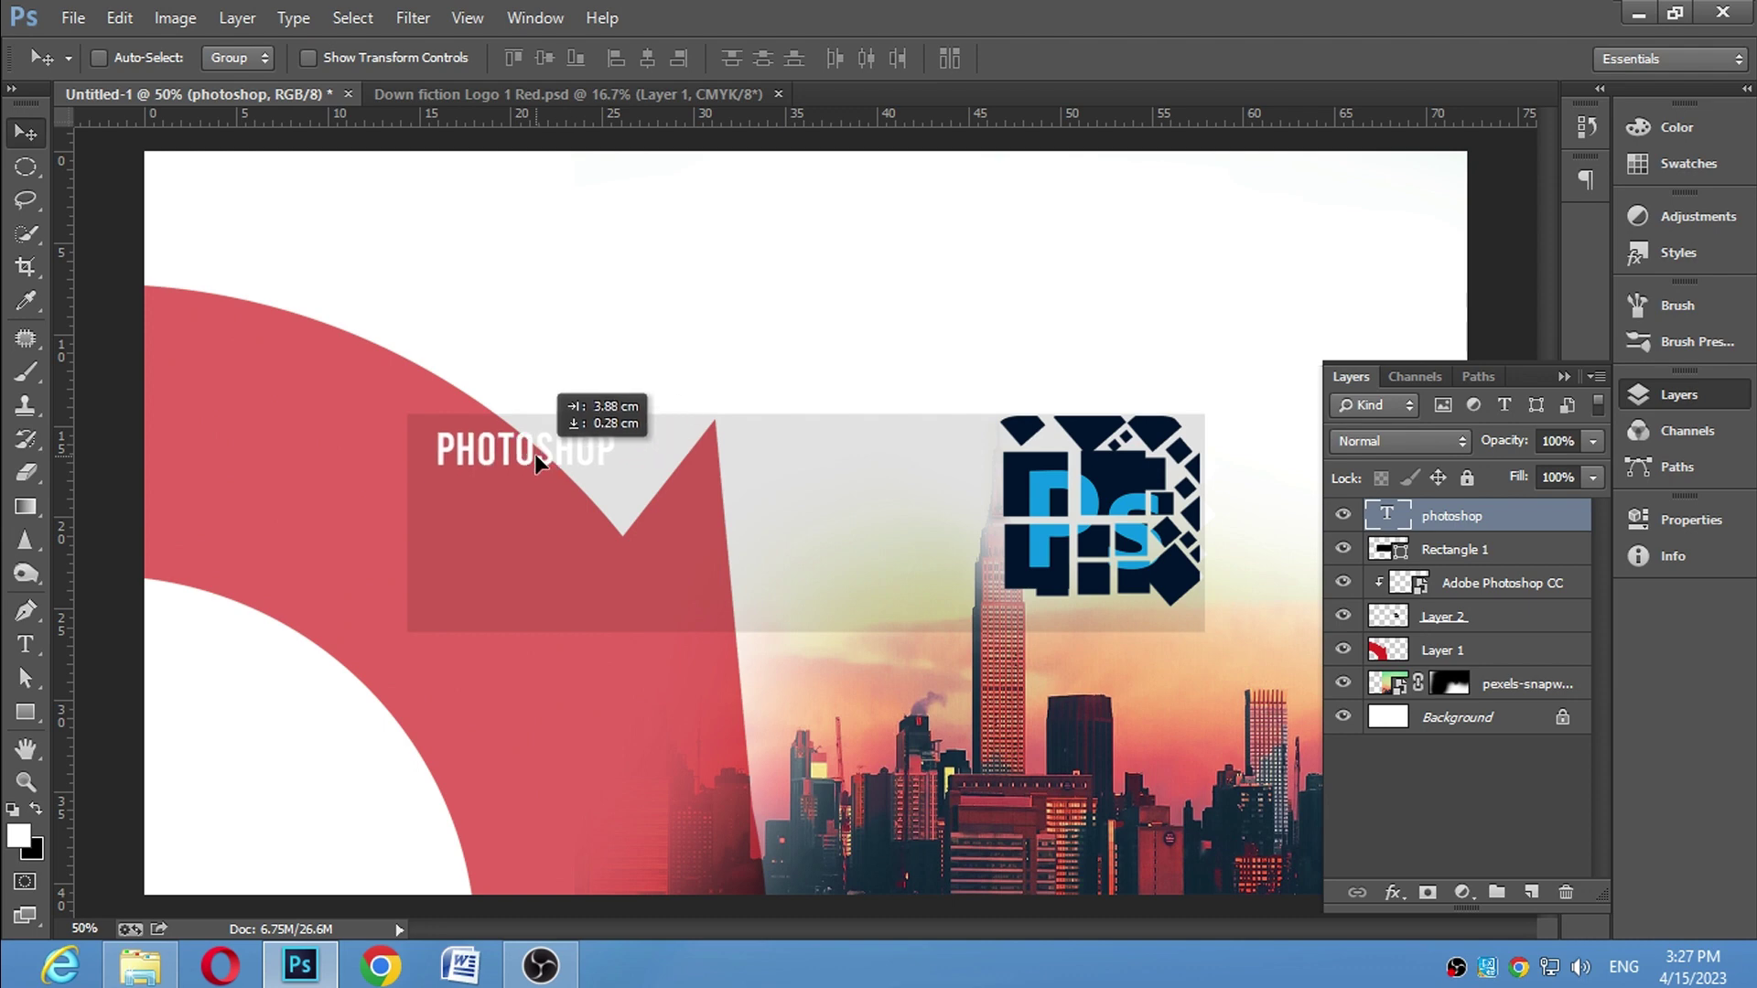
pyautogui.hotkey('ctrl', 't')
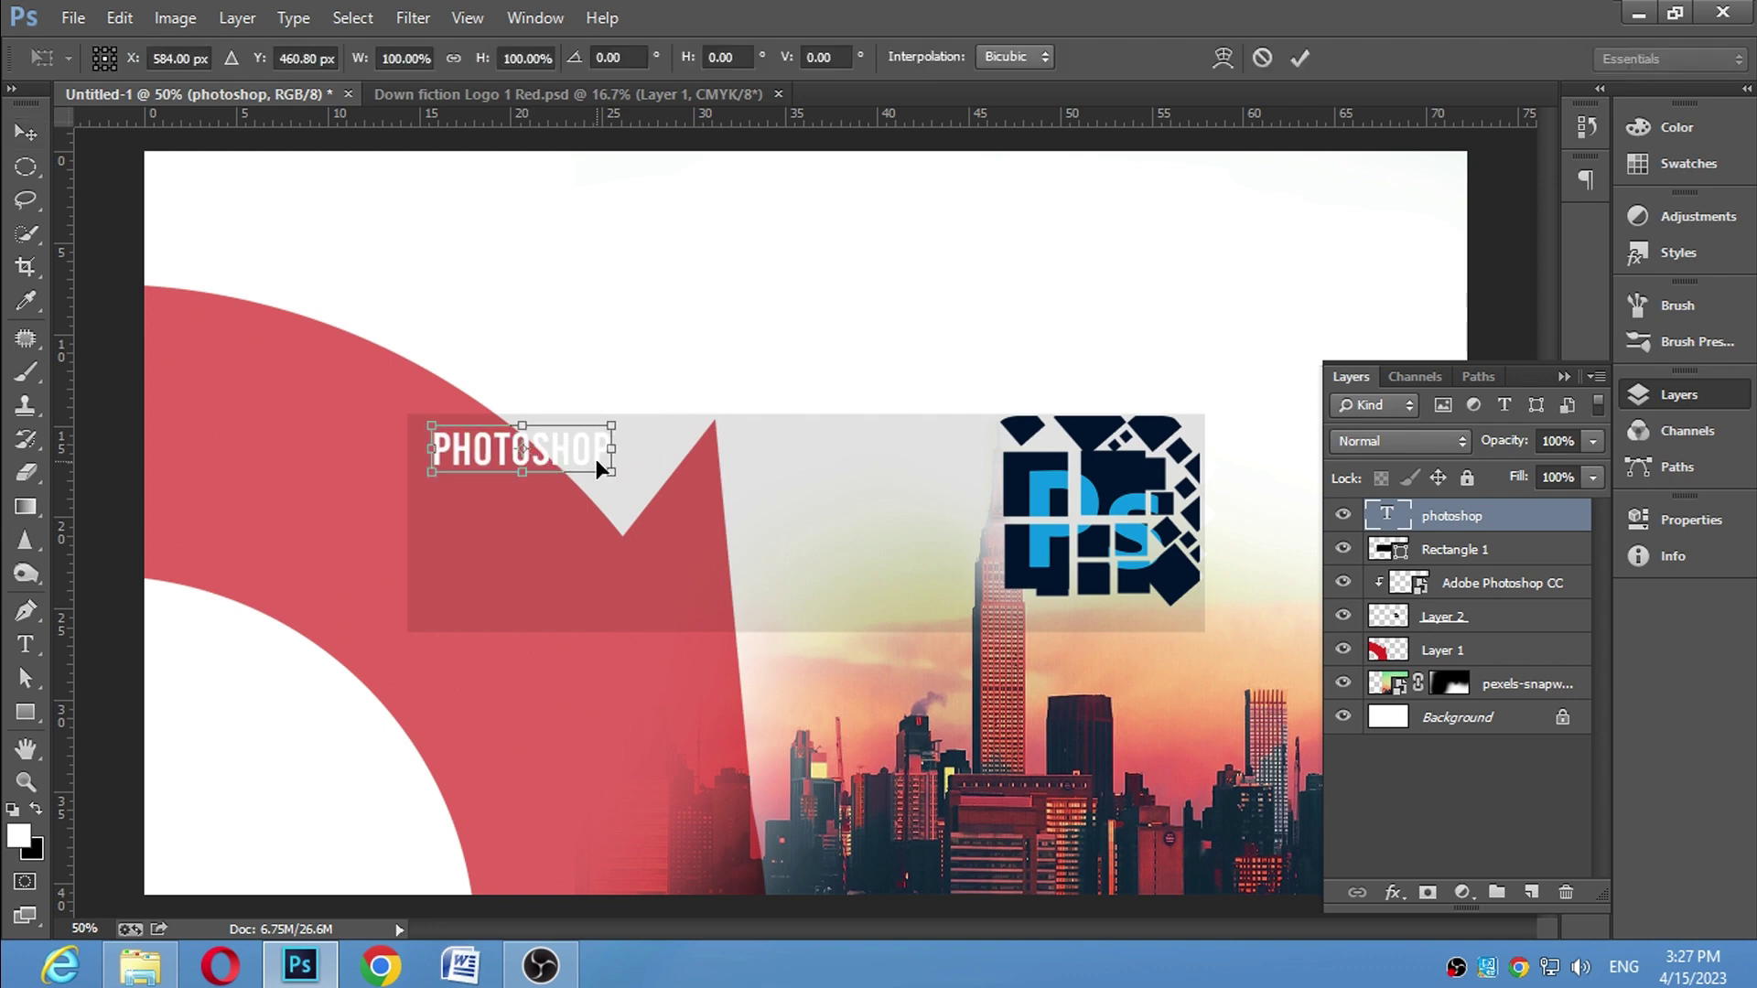
pyautogui.moveTo(610, 472); pyautogui.dragTo(675, 488)
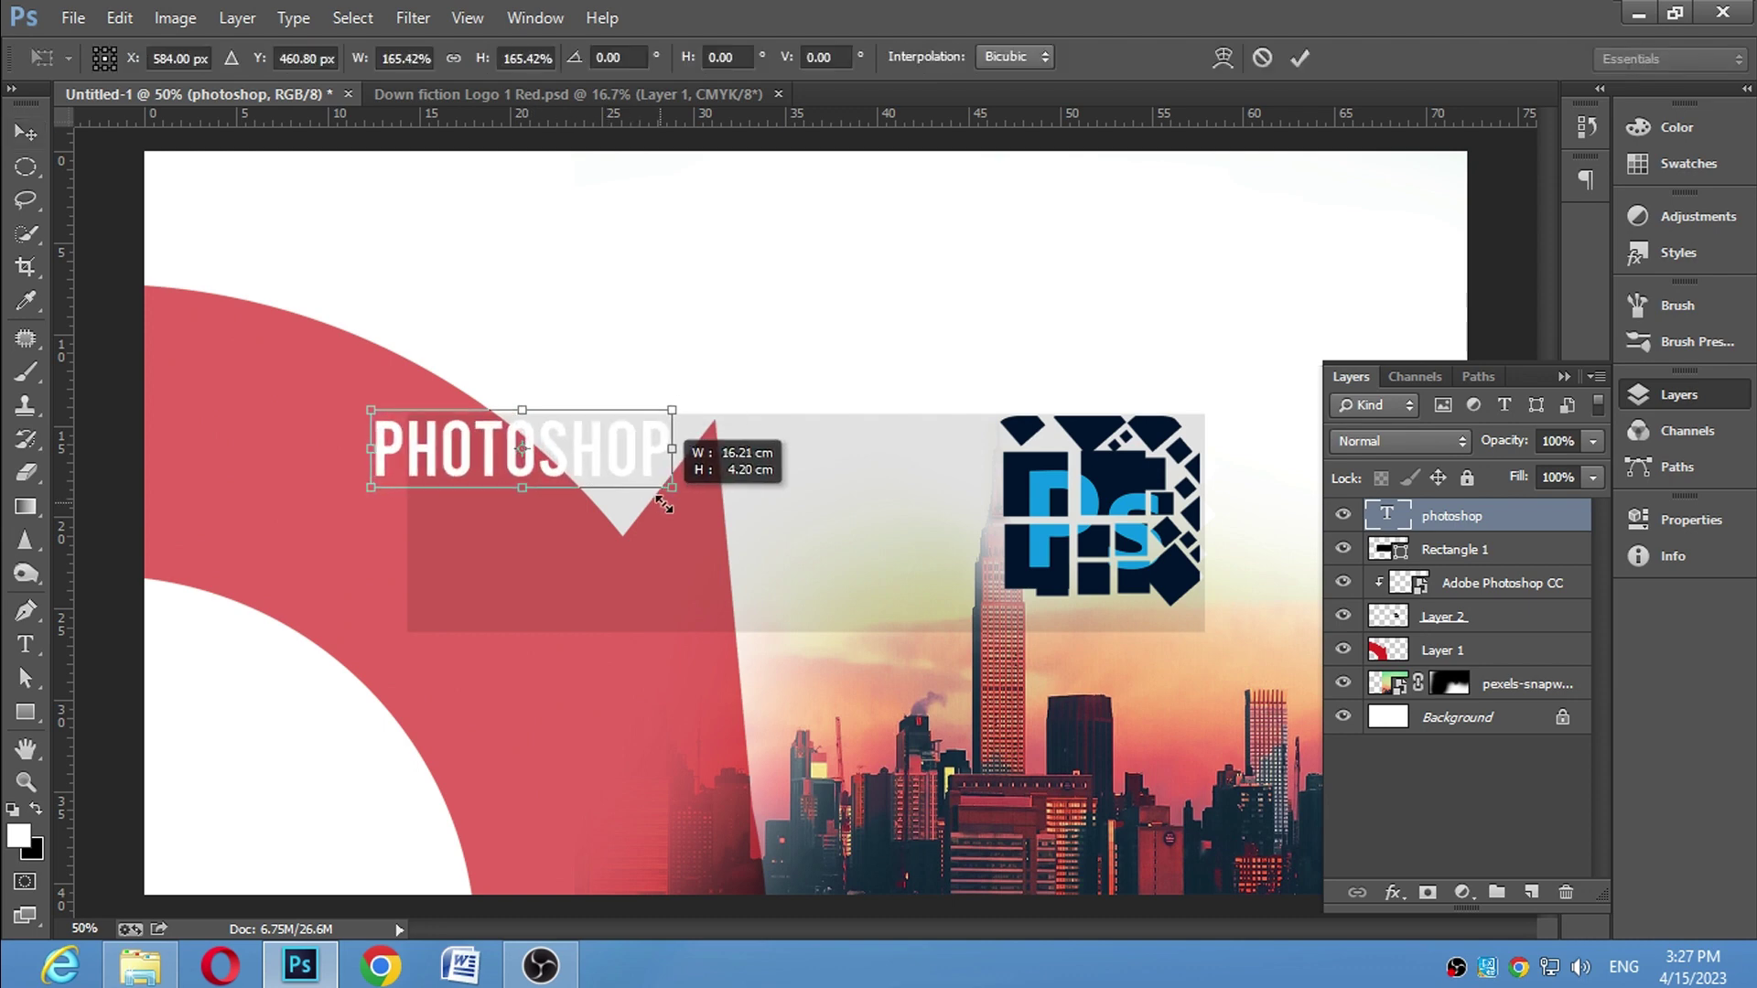
pyautogui.moveTo(570, 444); pyautogui.dragTo(623, 468)
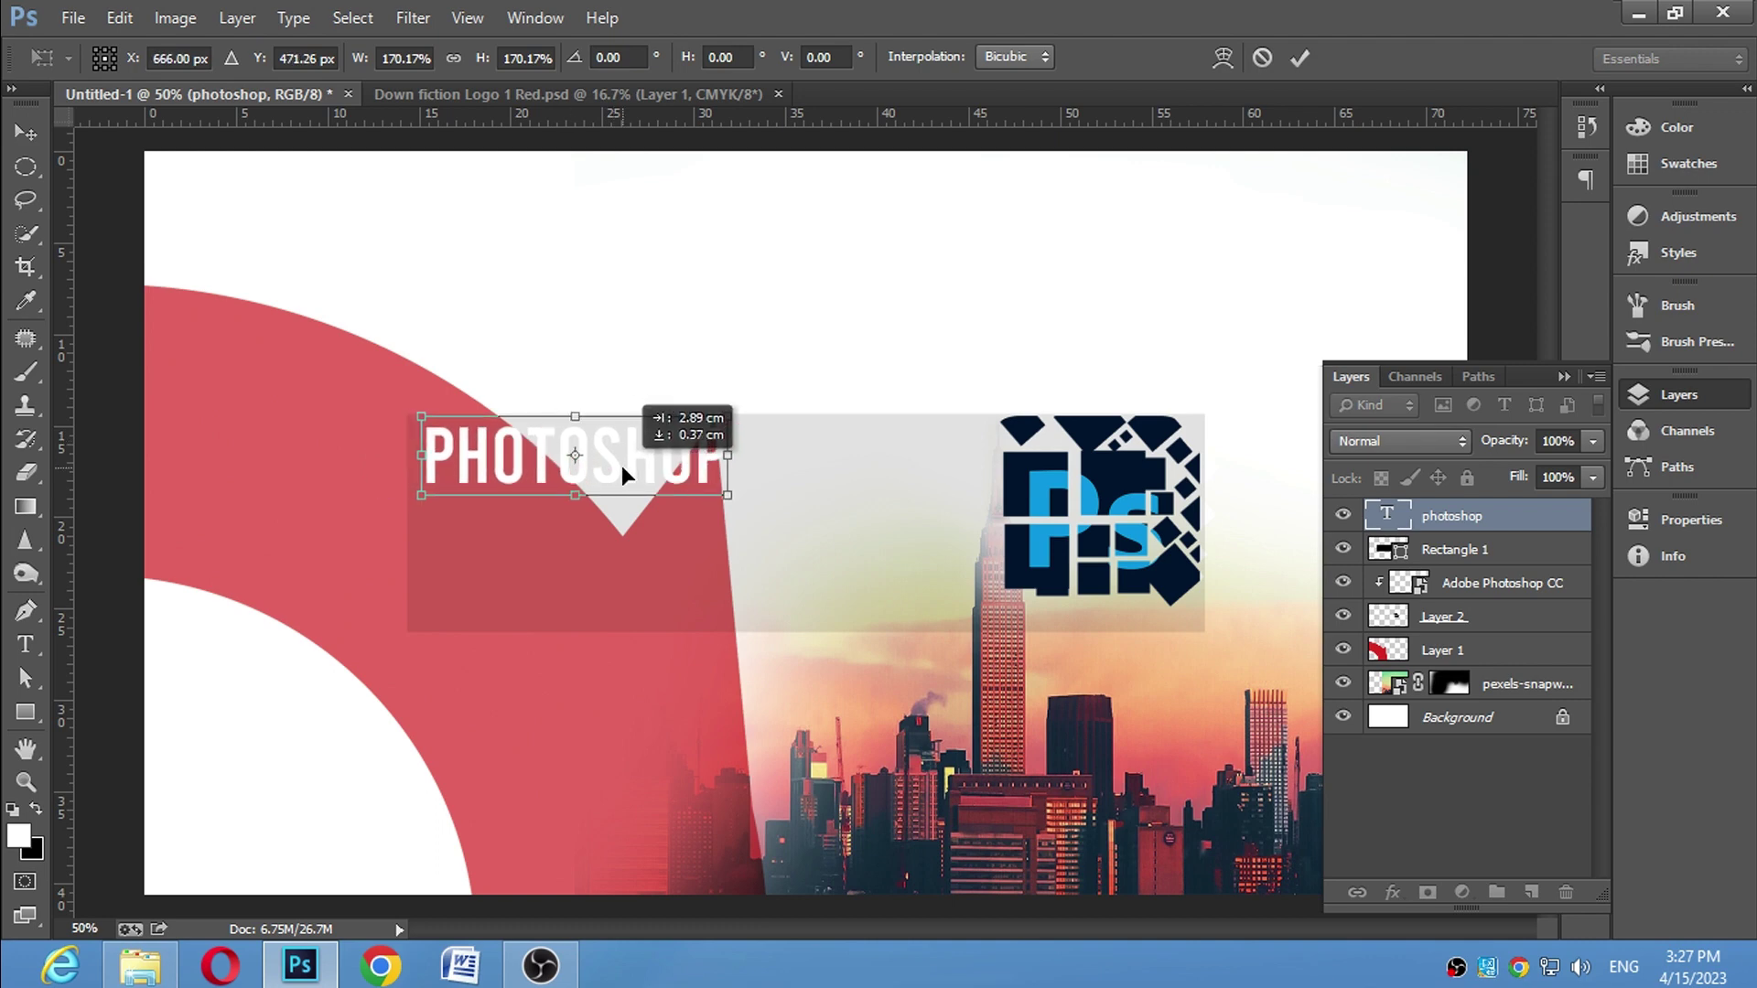
pyautogui.press('Return')
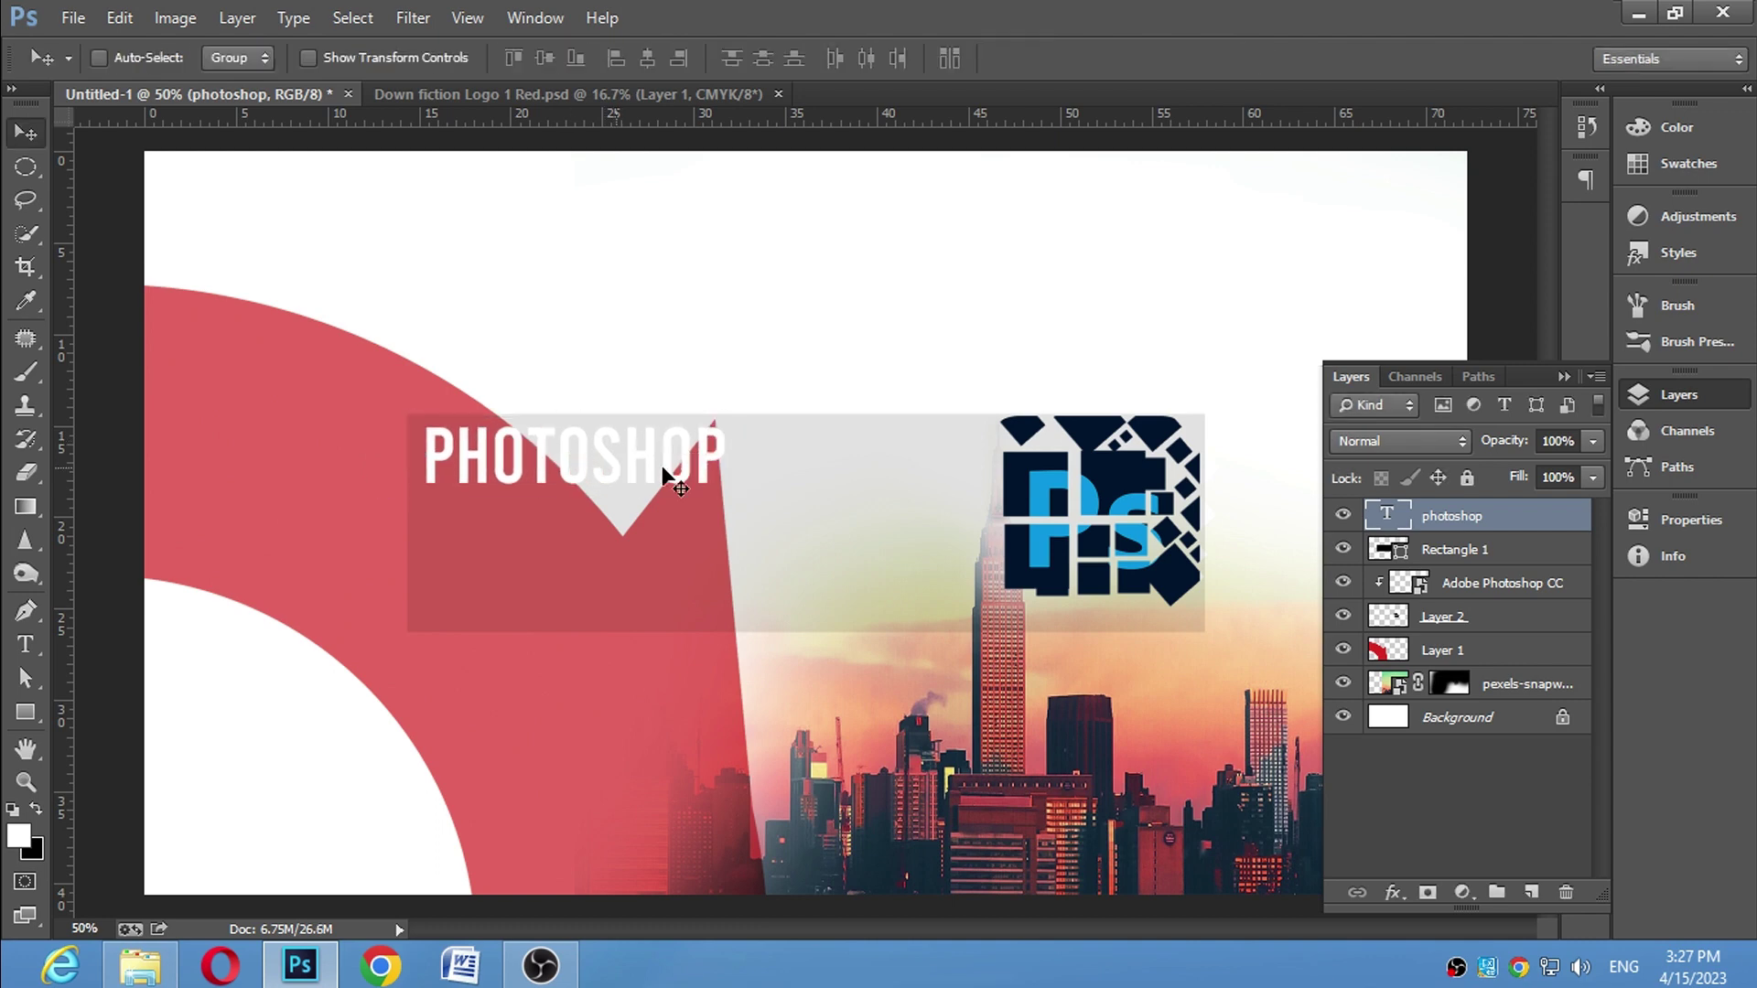
# Set the PHOTOSHOP text colour to black in the Color Picker and commit
pyautogui.doubleClick(1387, 516)
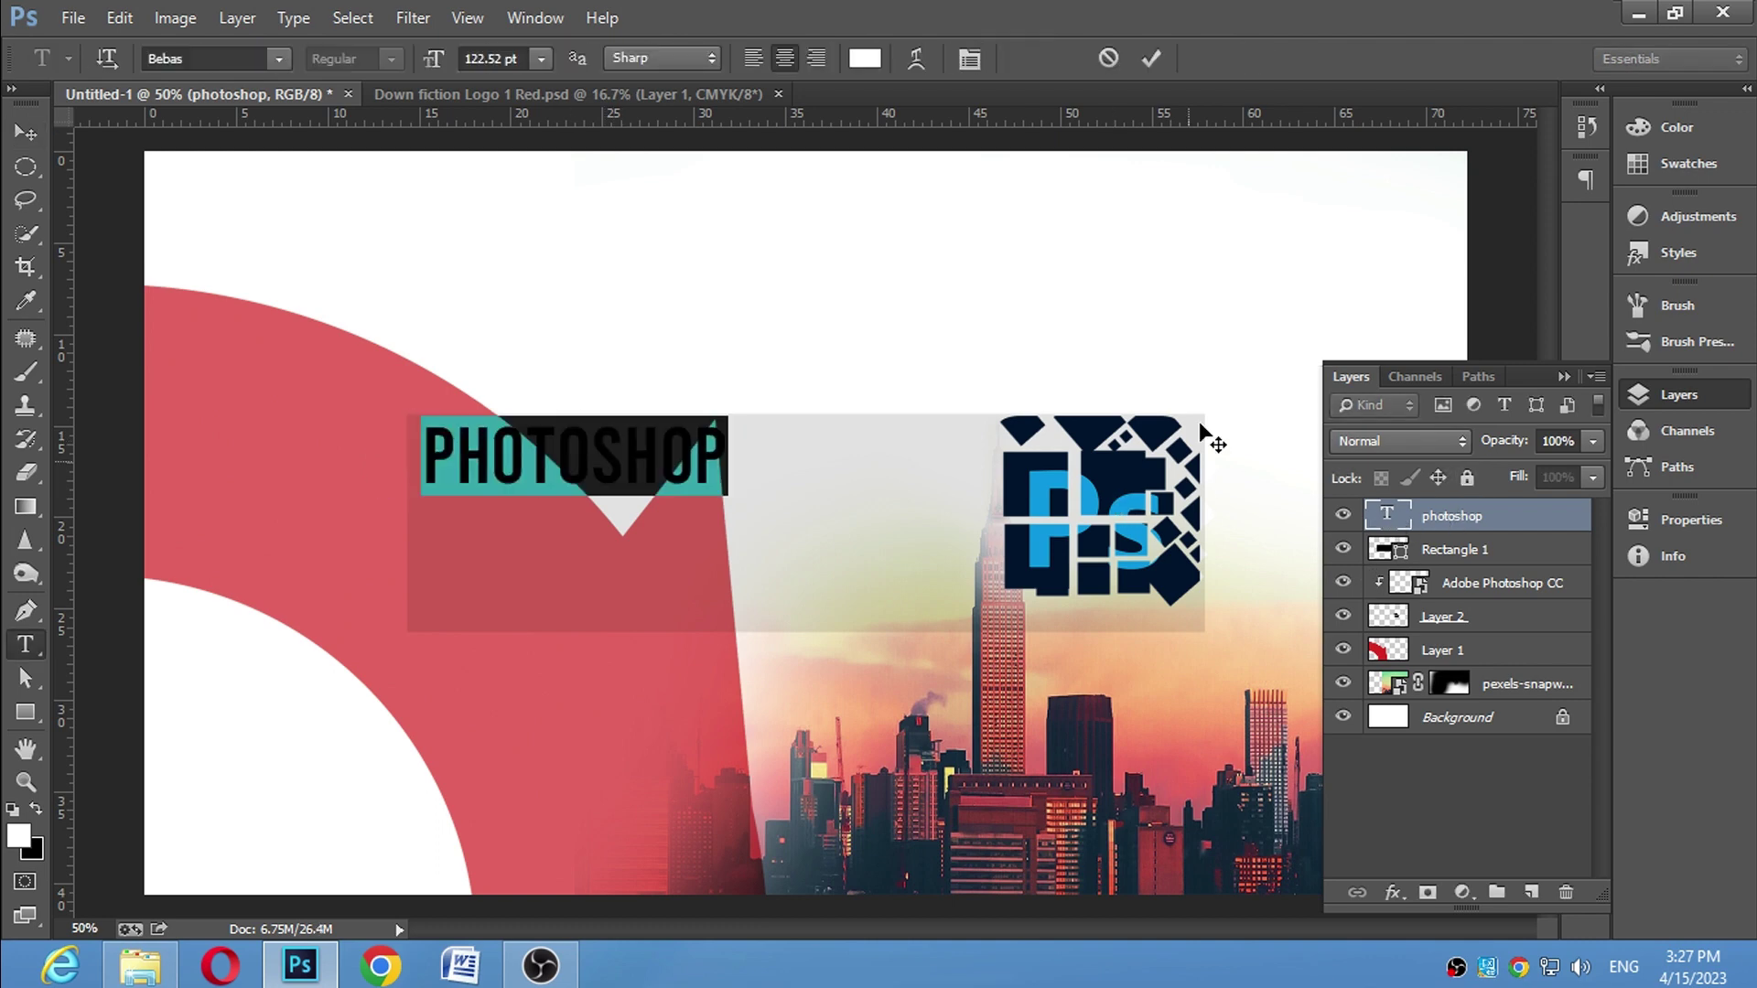
pyautogui.click(865, 58)
pyautogui.click(1314, 502)
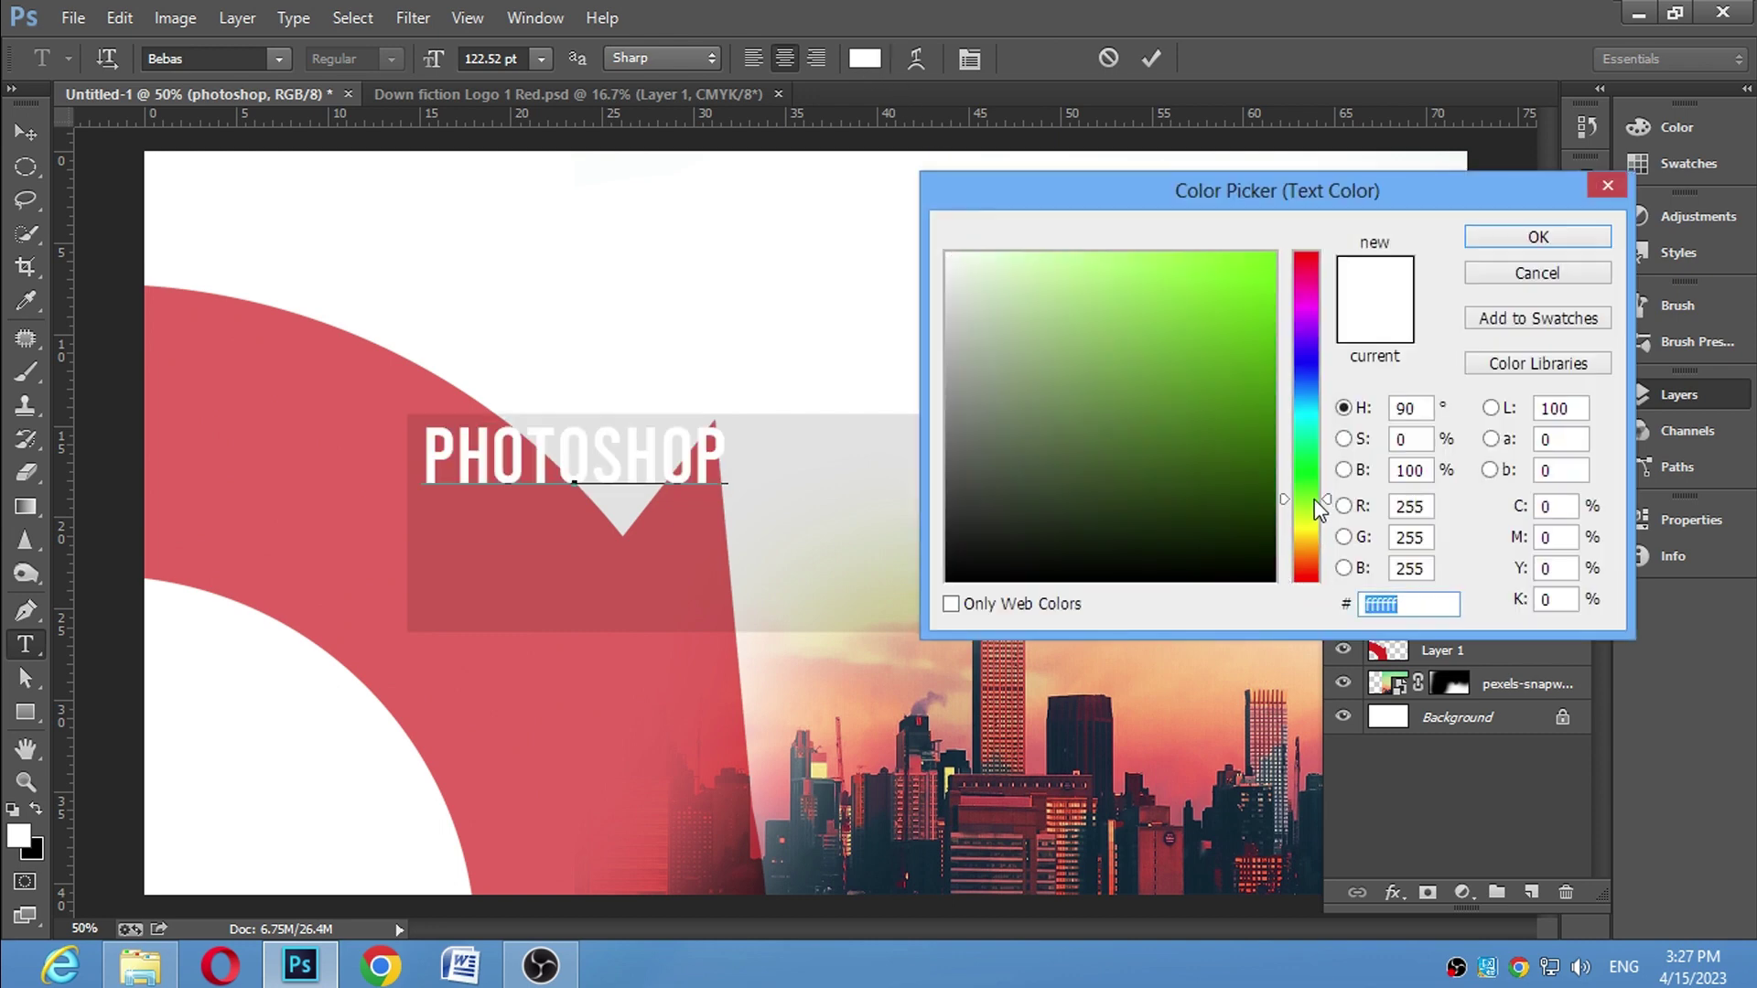
pyautogui.moveTo(1246, 285); pyautogui.dragTo(1272, 259)
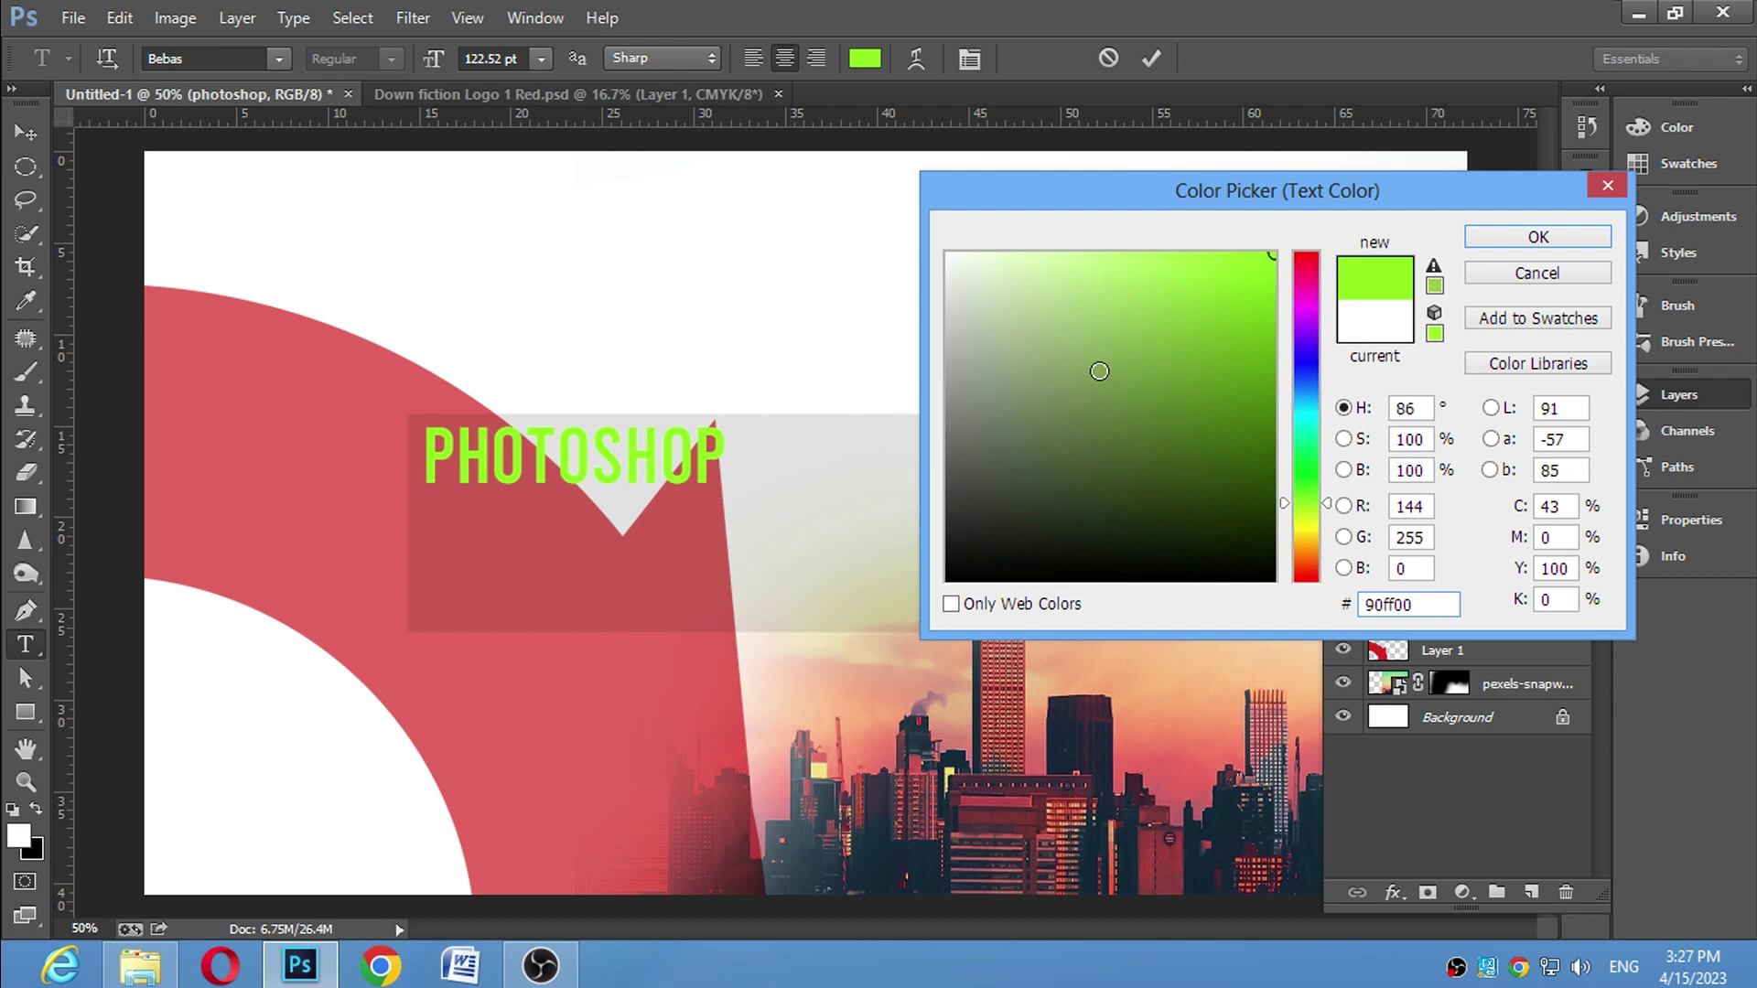
pyautogui.moveTo(1271, 261); pyautogui.dragTo(914, 613)
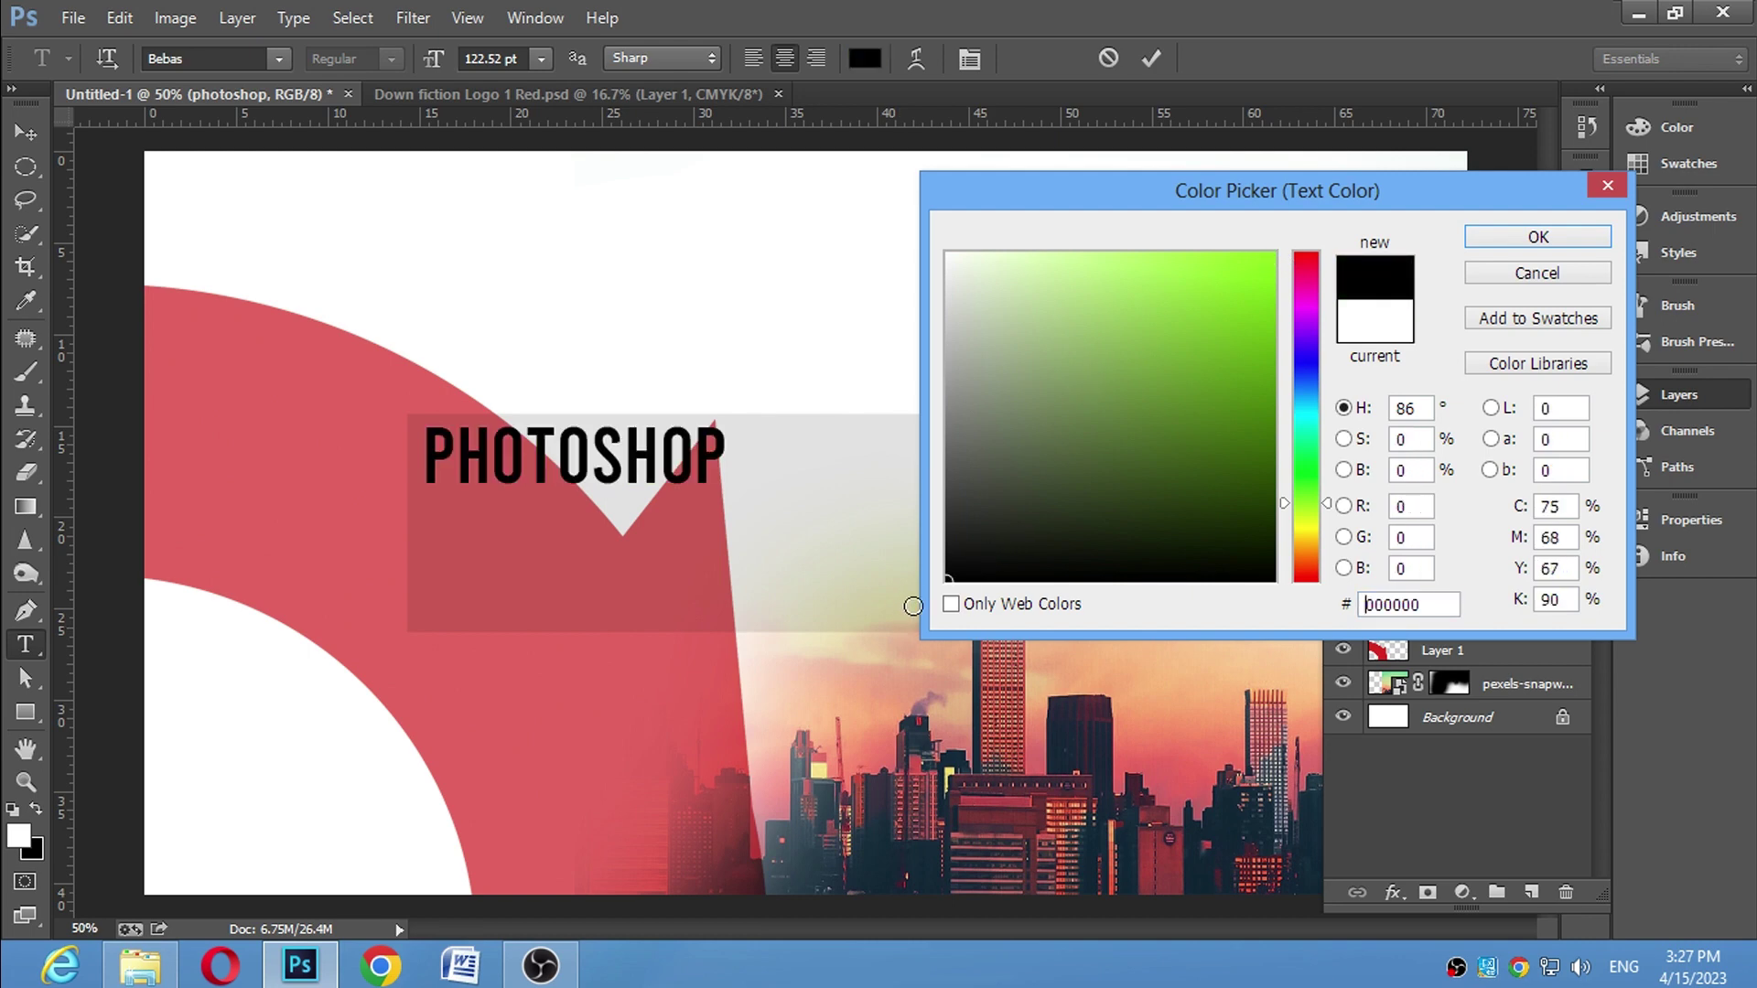
pyautogui.click(1546, 240)
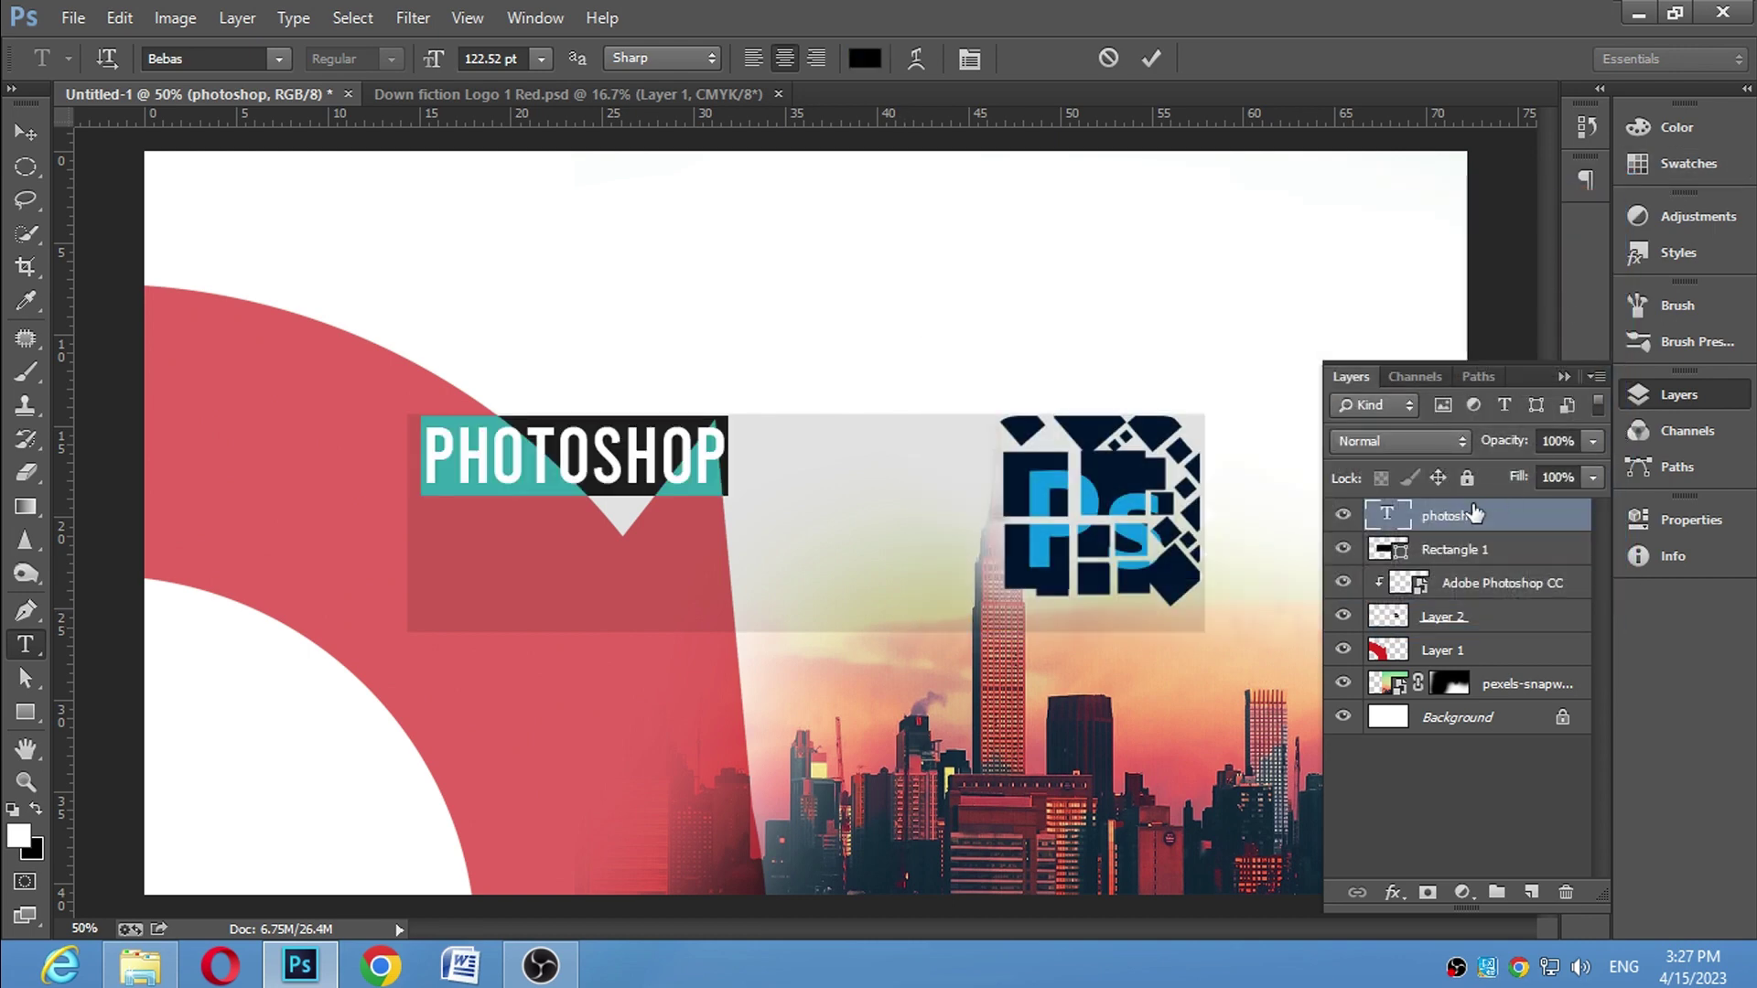
pyautogui.hotkey('ctrl', 'Return')
pyautogui.press('v')
# Change the PHOTOSHOP text colour to yellow-green #deff00 and commit
pyautogui.doubleClick(1388, 516)
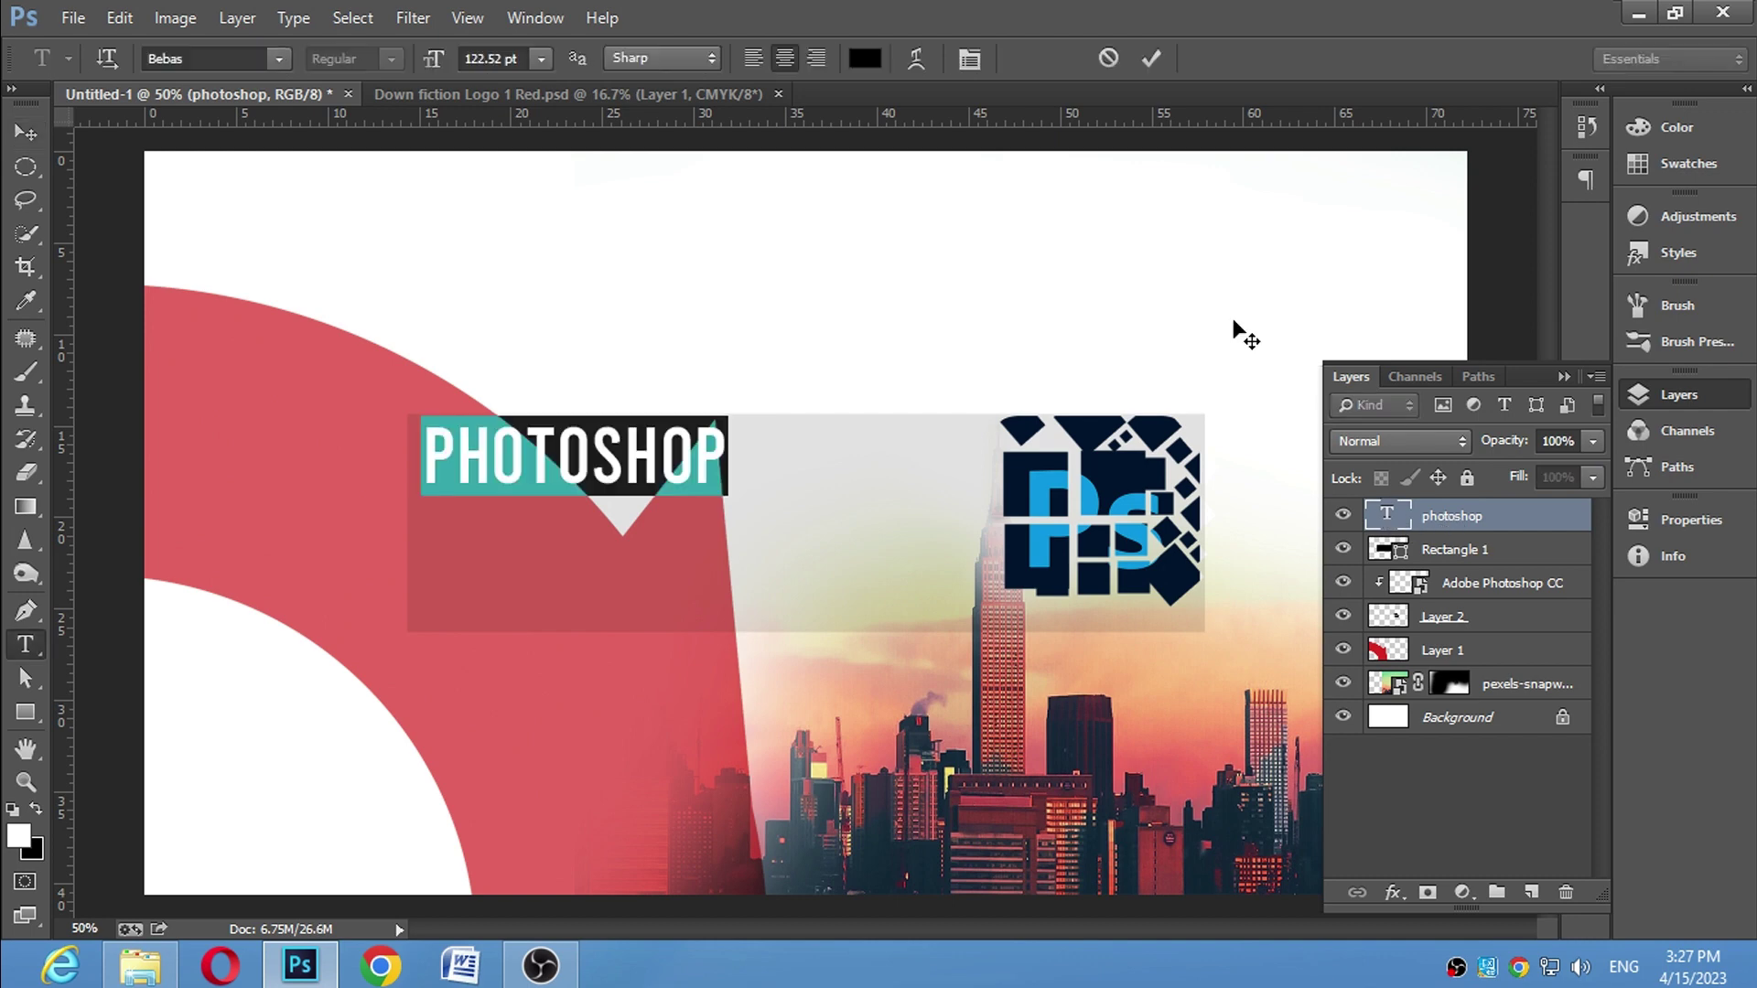
pyautogui.click(874, 58)
pyautogui.moveTo(1309, 506); pyautogui.dragTo(1305, 519)
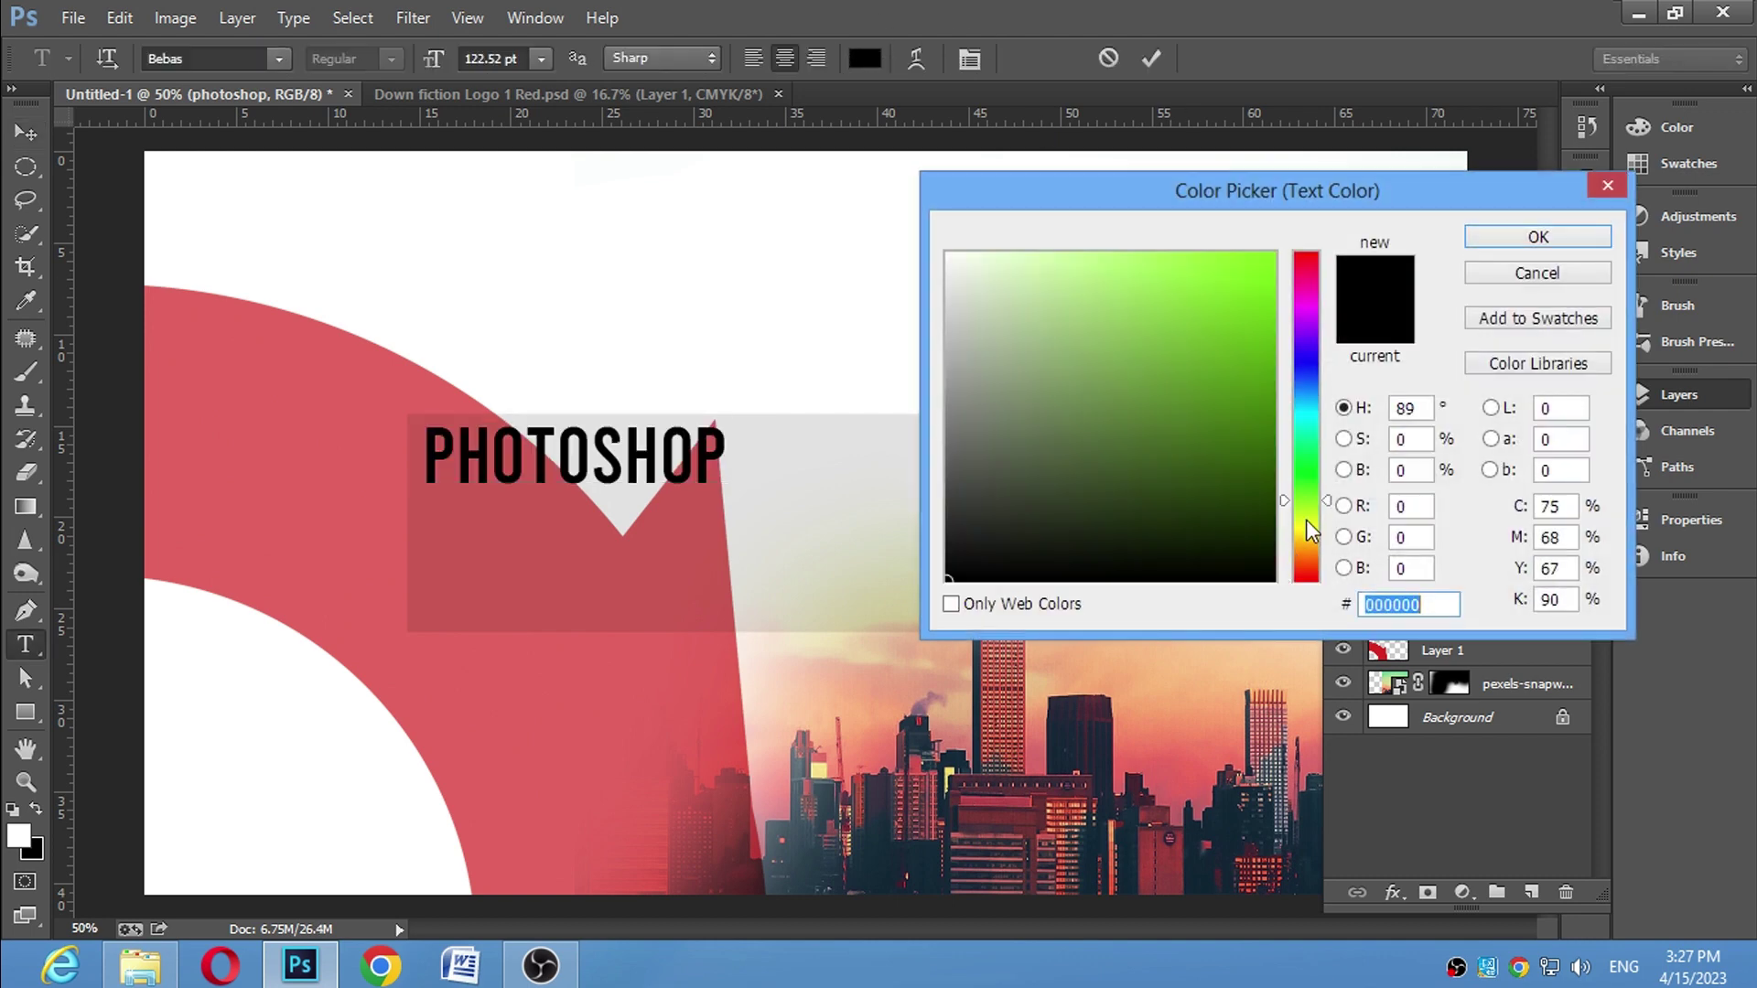
pyautogui.moveTo(1216, 294)
pyautogui.mouseDown()
pyautogui.moveTo(1303, 250)
pyautogui.moveTo(1263, 341)
pyautogui.moveTo(1308, 241)
pyautogui.mouseUp()
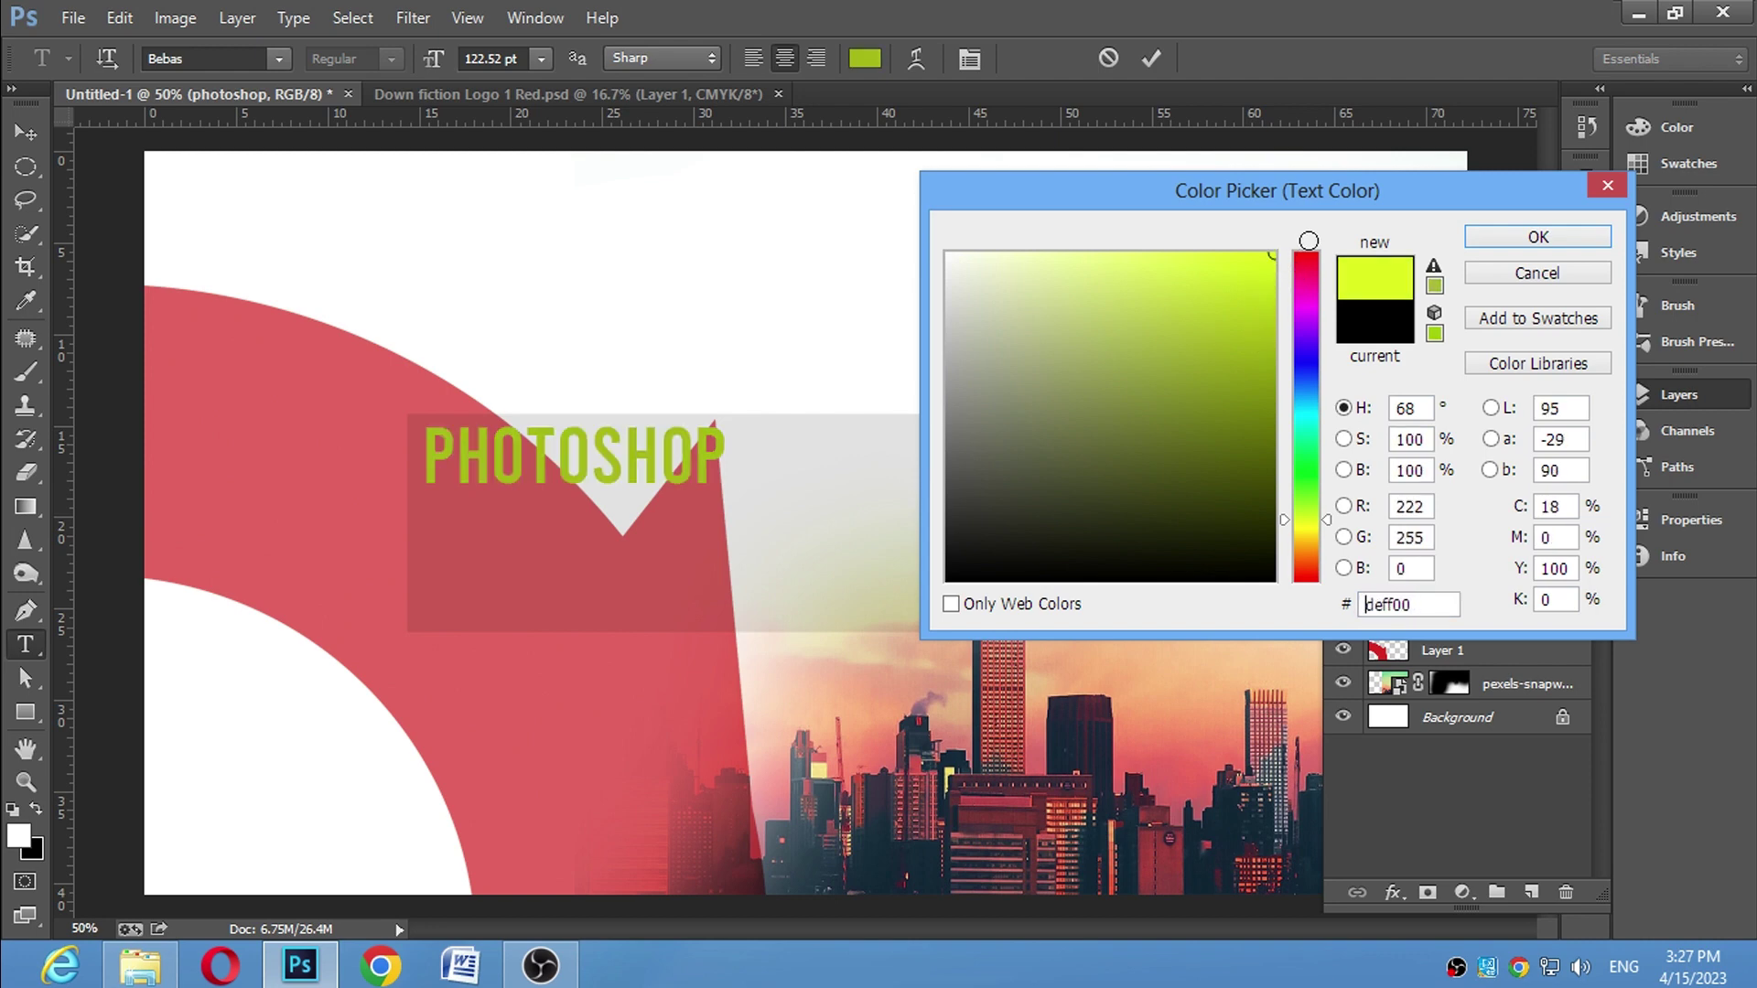
pyautogui.click(1536, 237)
pyautogui.hotkey('ctrl', 'Return')
pyautogui.press('v')
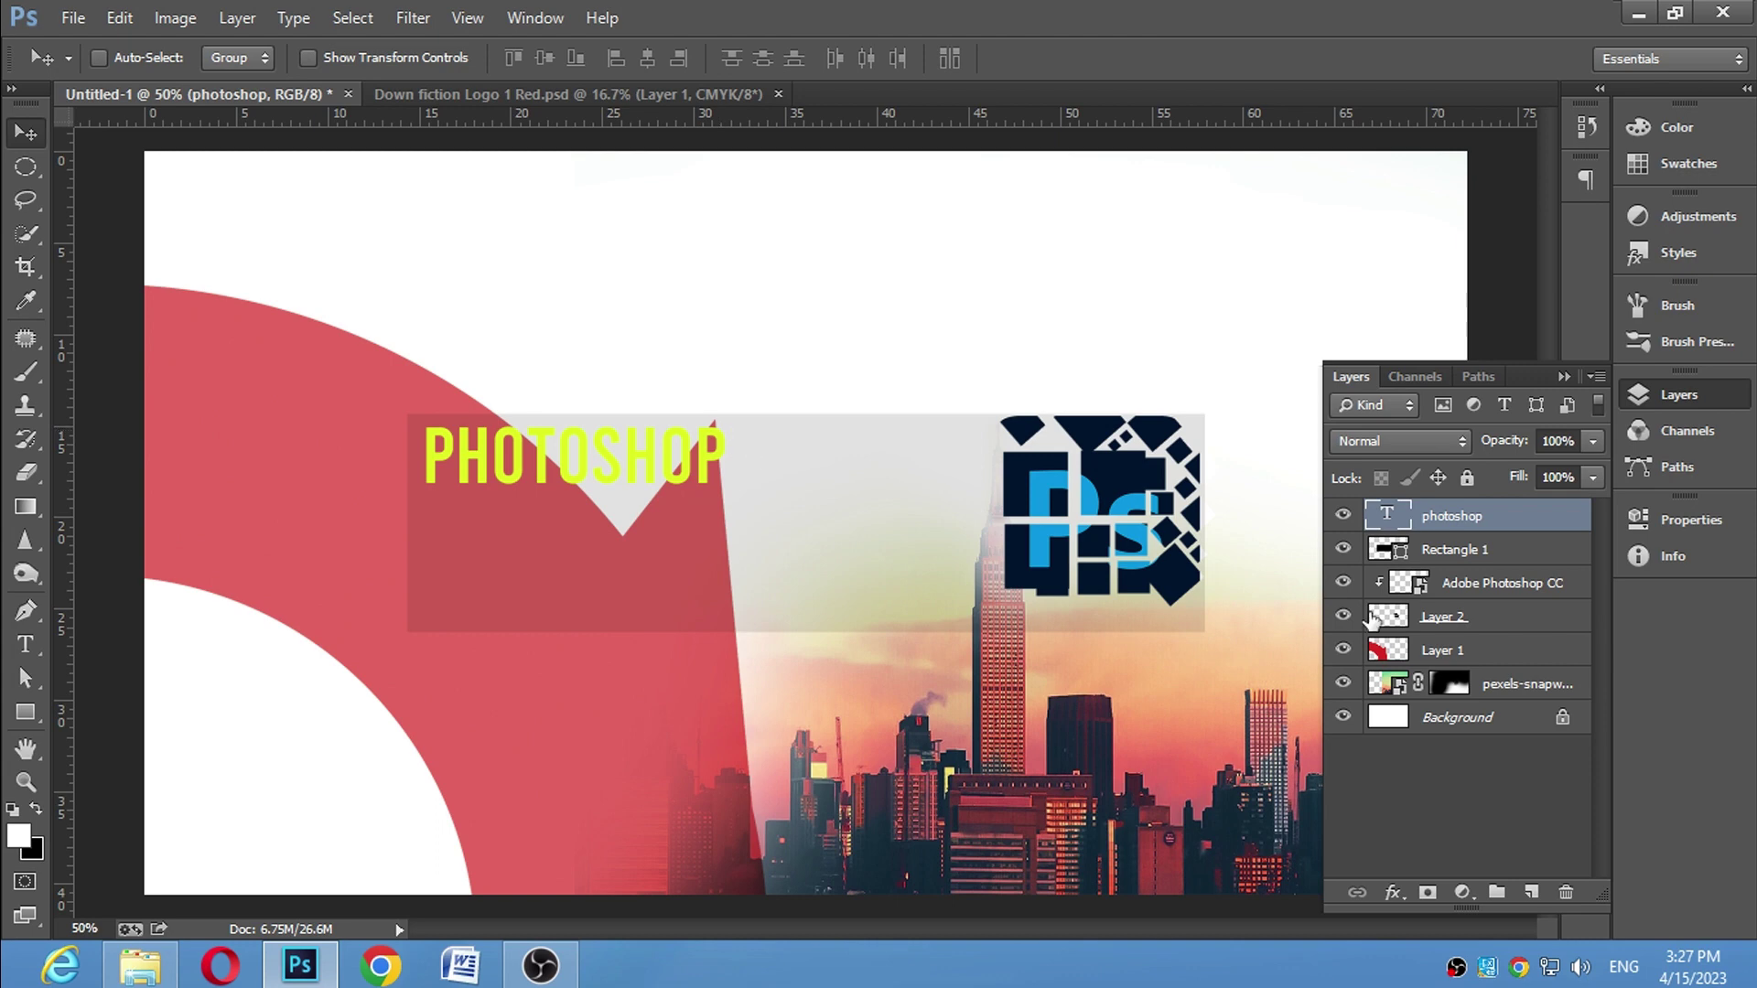
# Add a new layer and start a text line beneath the PHOTOSHOP headline
pyautogui.click(1530, 893)
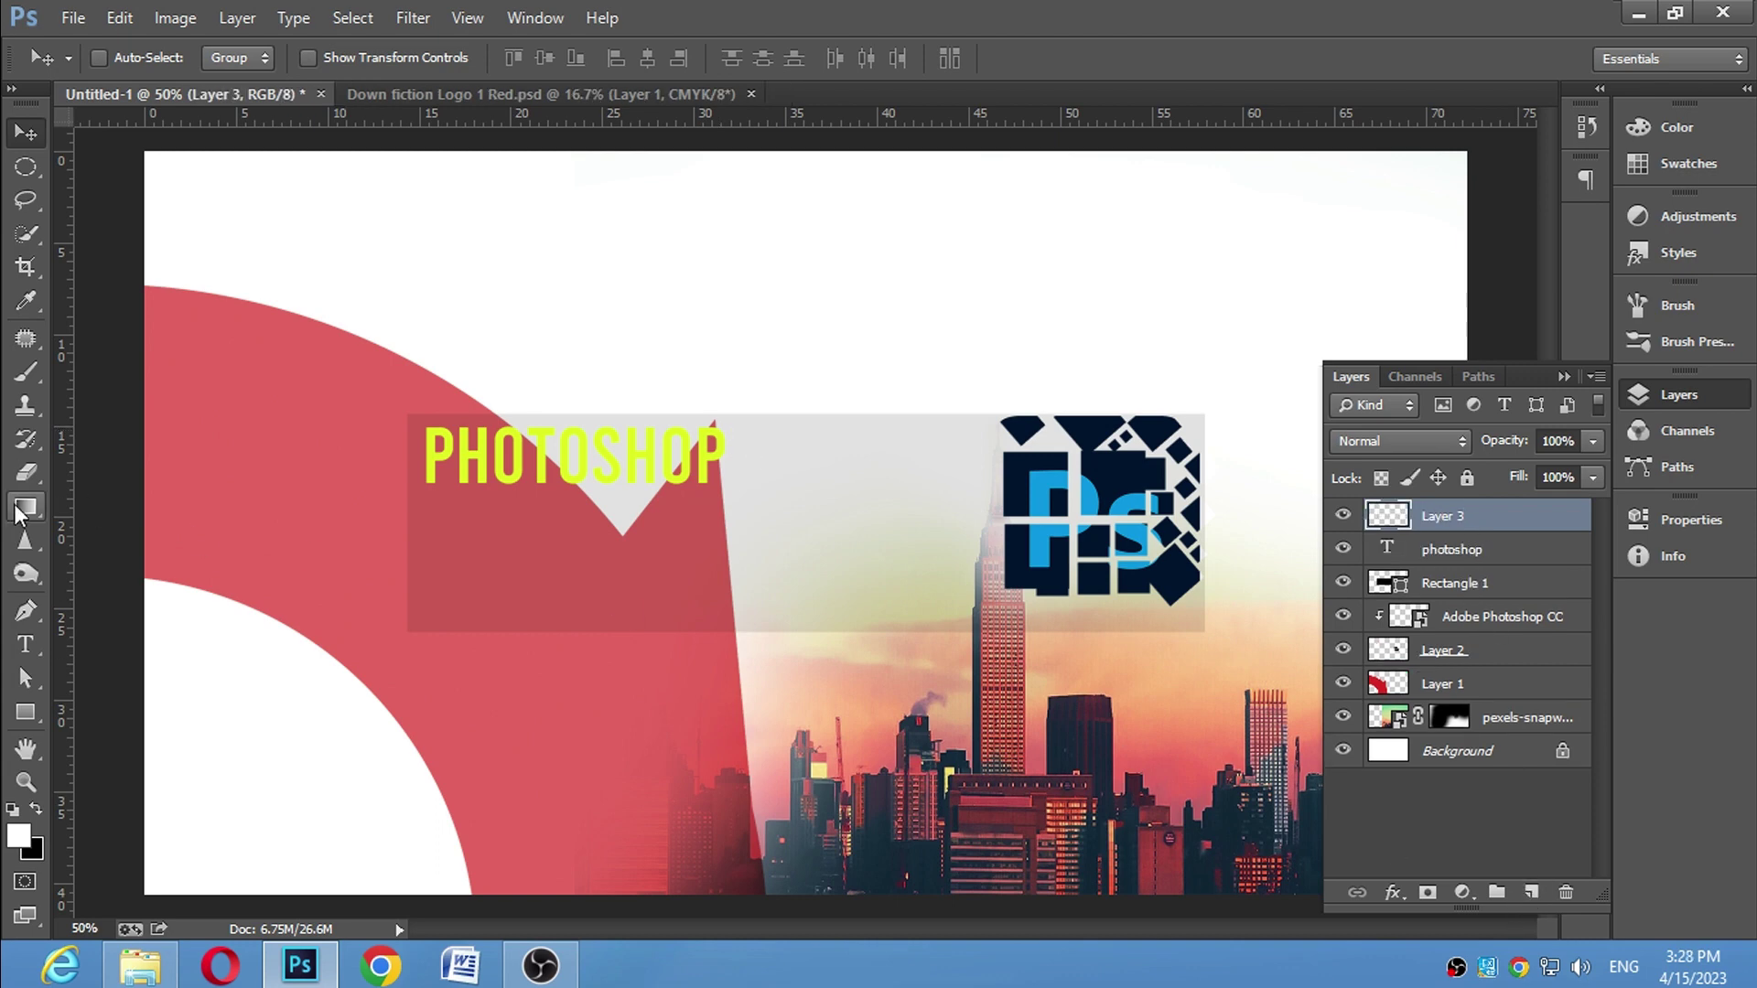
pyautogui.click(26, 645)
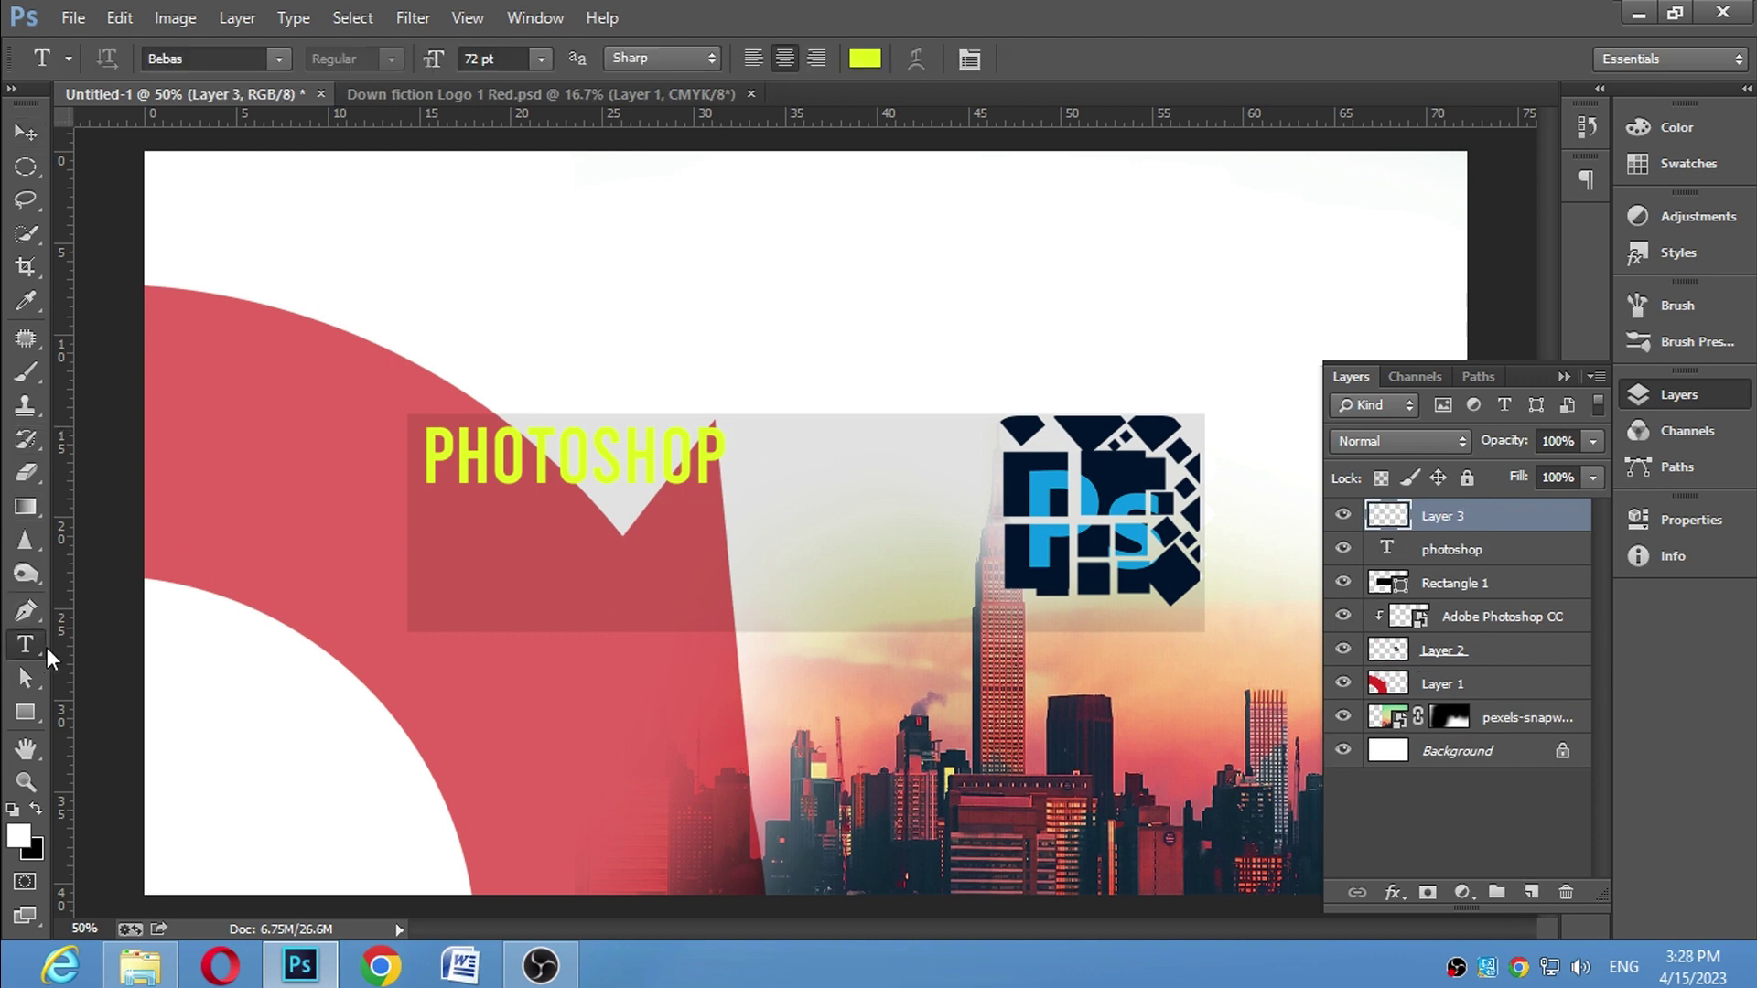
pyautogui.click(432, 522)
pyautogui.write('F')
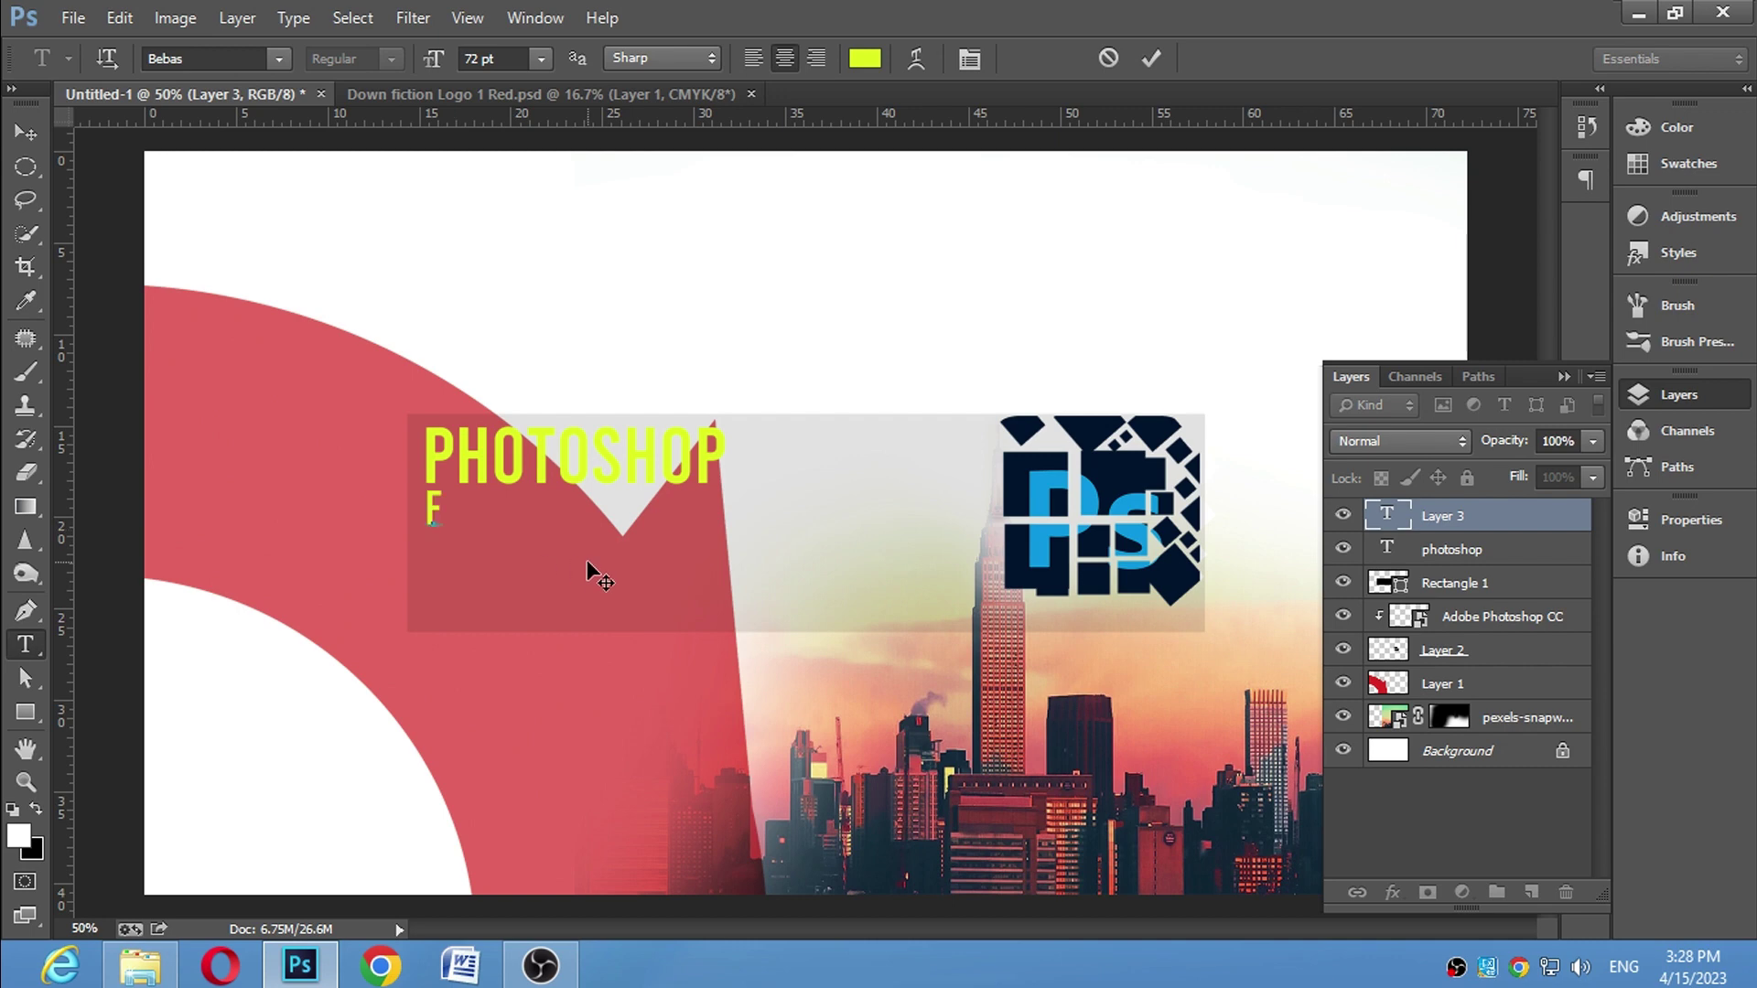
# Type the subtitle 'OR BEGINNERS. LETS LEARN TOGETHER', fixing typos with Backspace
pyautogui.write('OR')
pyautogui.press('BackSpace')
pyautogui.press('BackSpace')
pyautogui.write('OR')
pyautogui.press('BackSpace')
pyautogui.press('BackSpace')
pyautogui.write('OR')
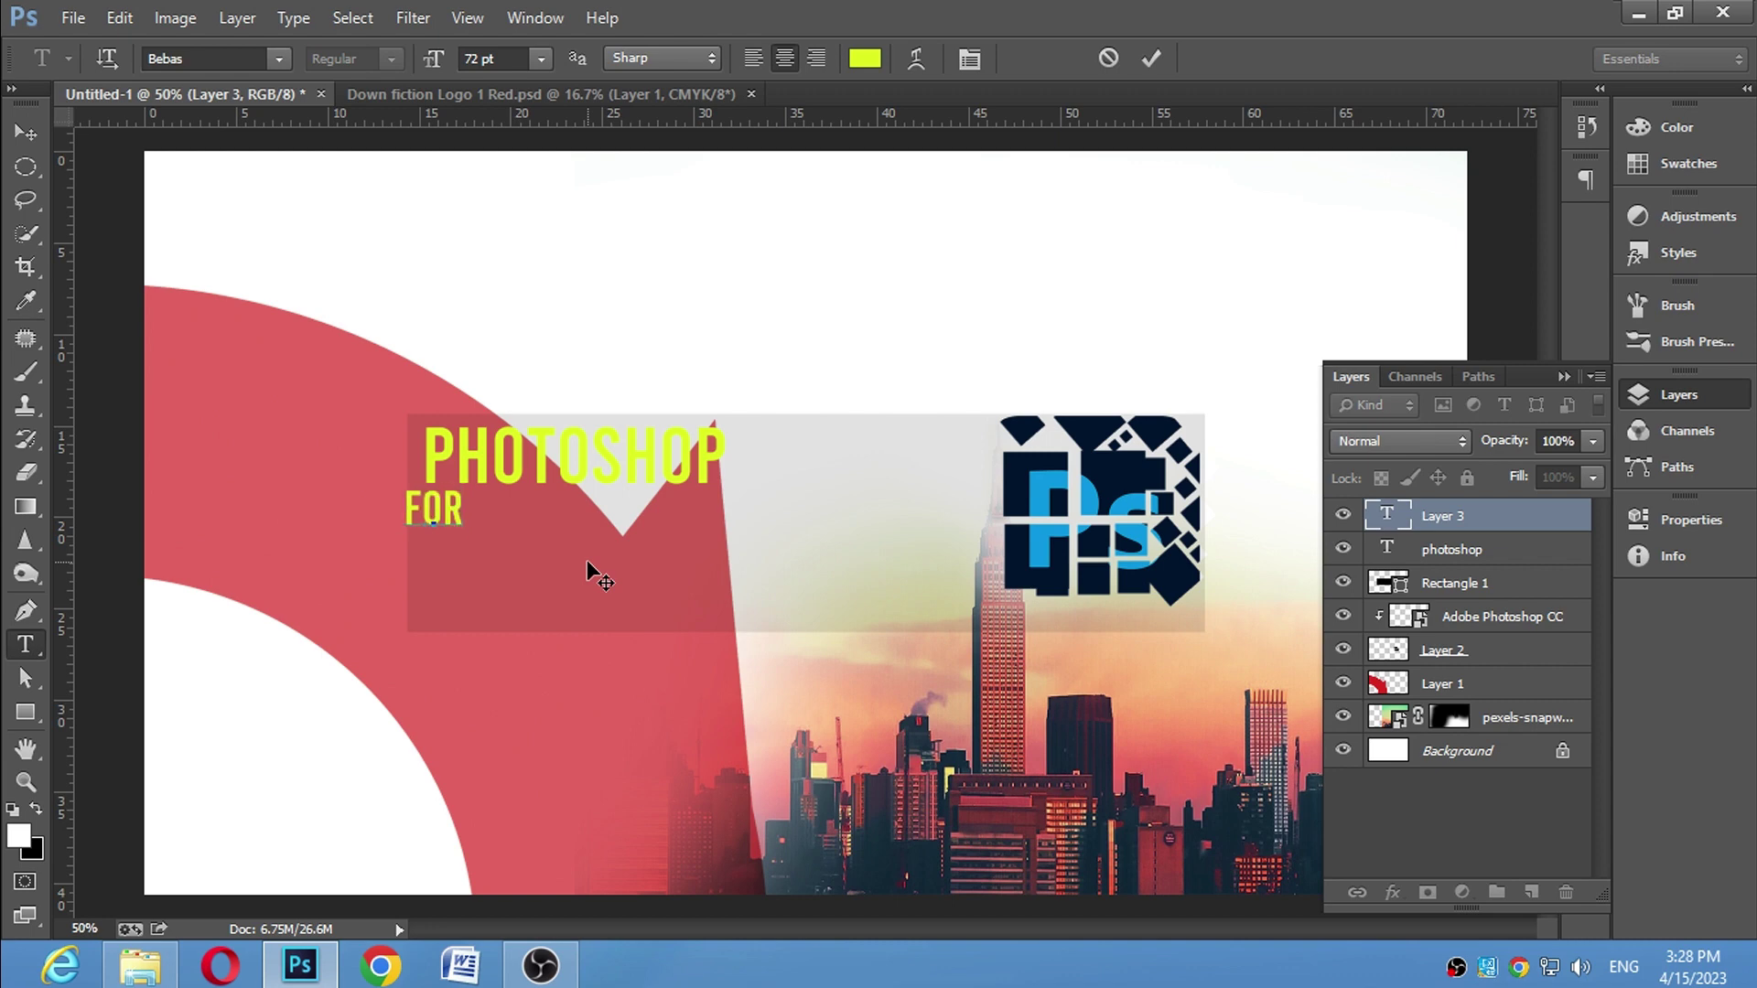
pyautogui.press('BackSpace')
pyautogui.press('BackSpace')
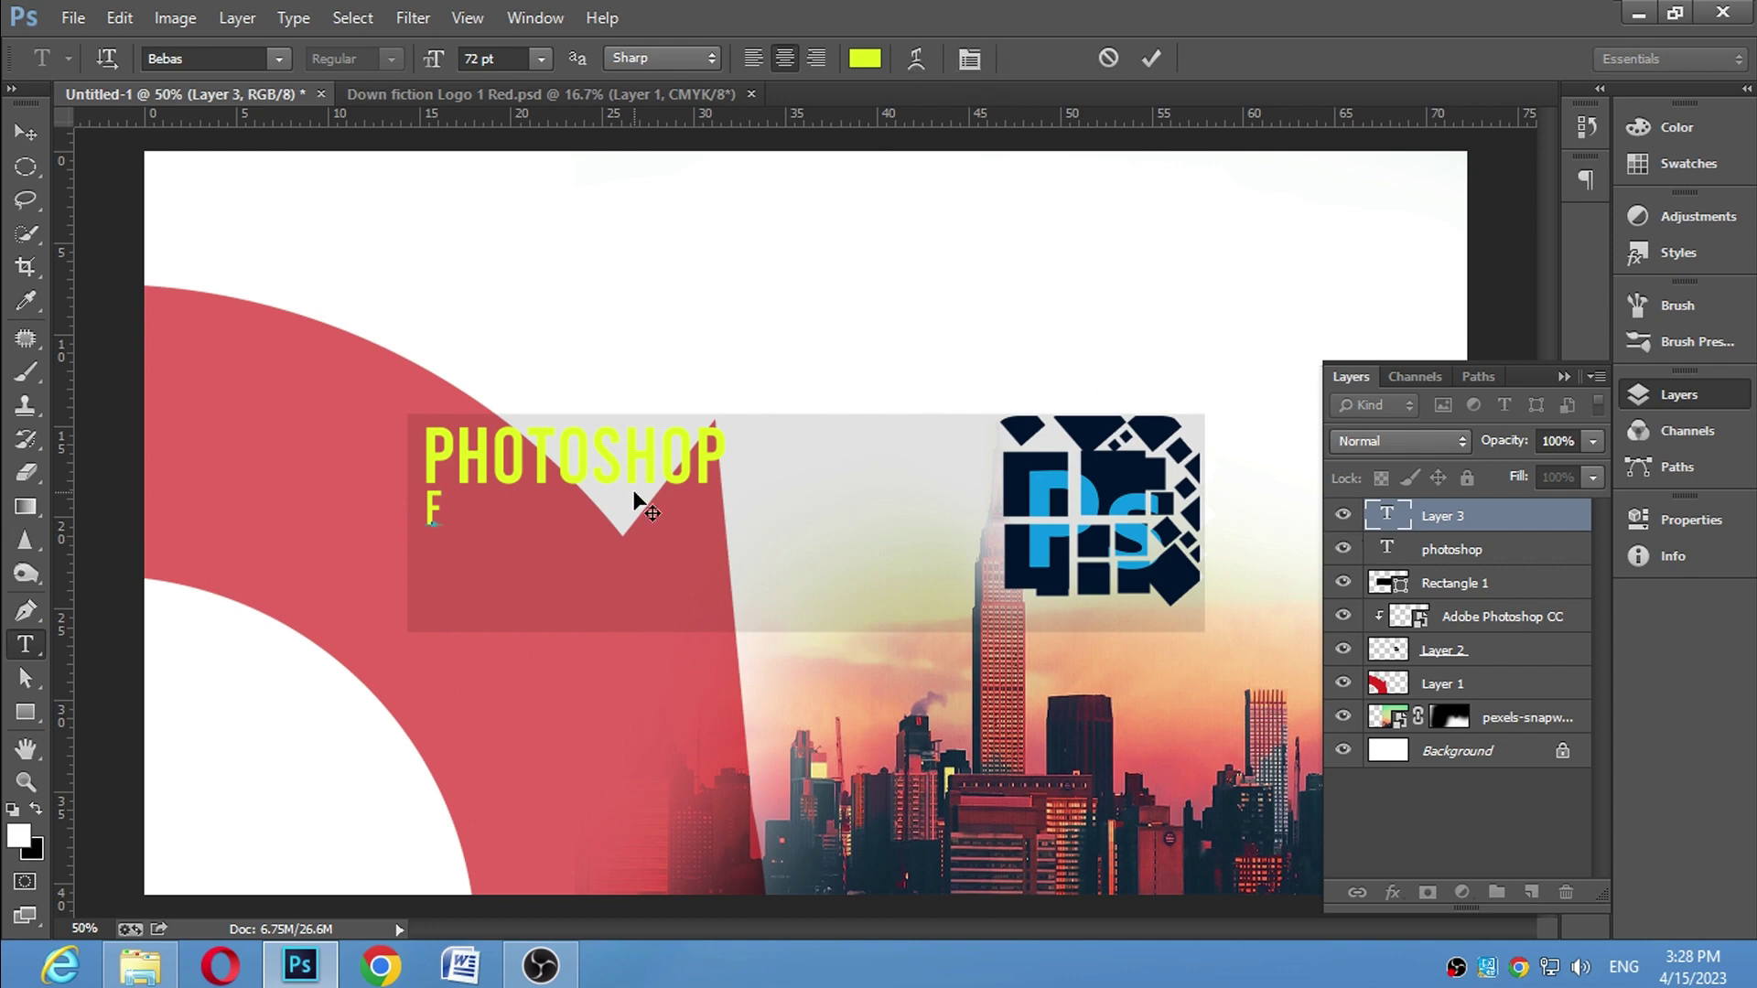
pyautogui.write('OR B')
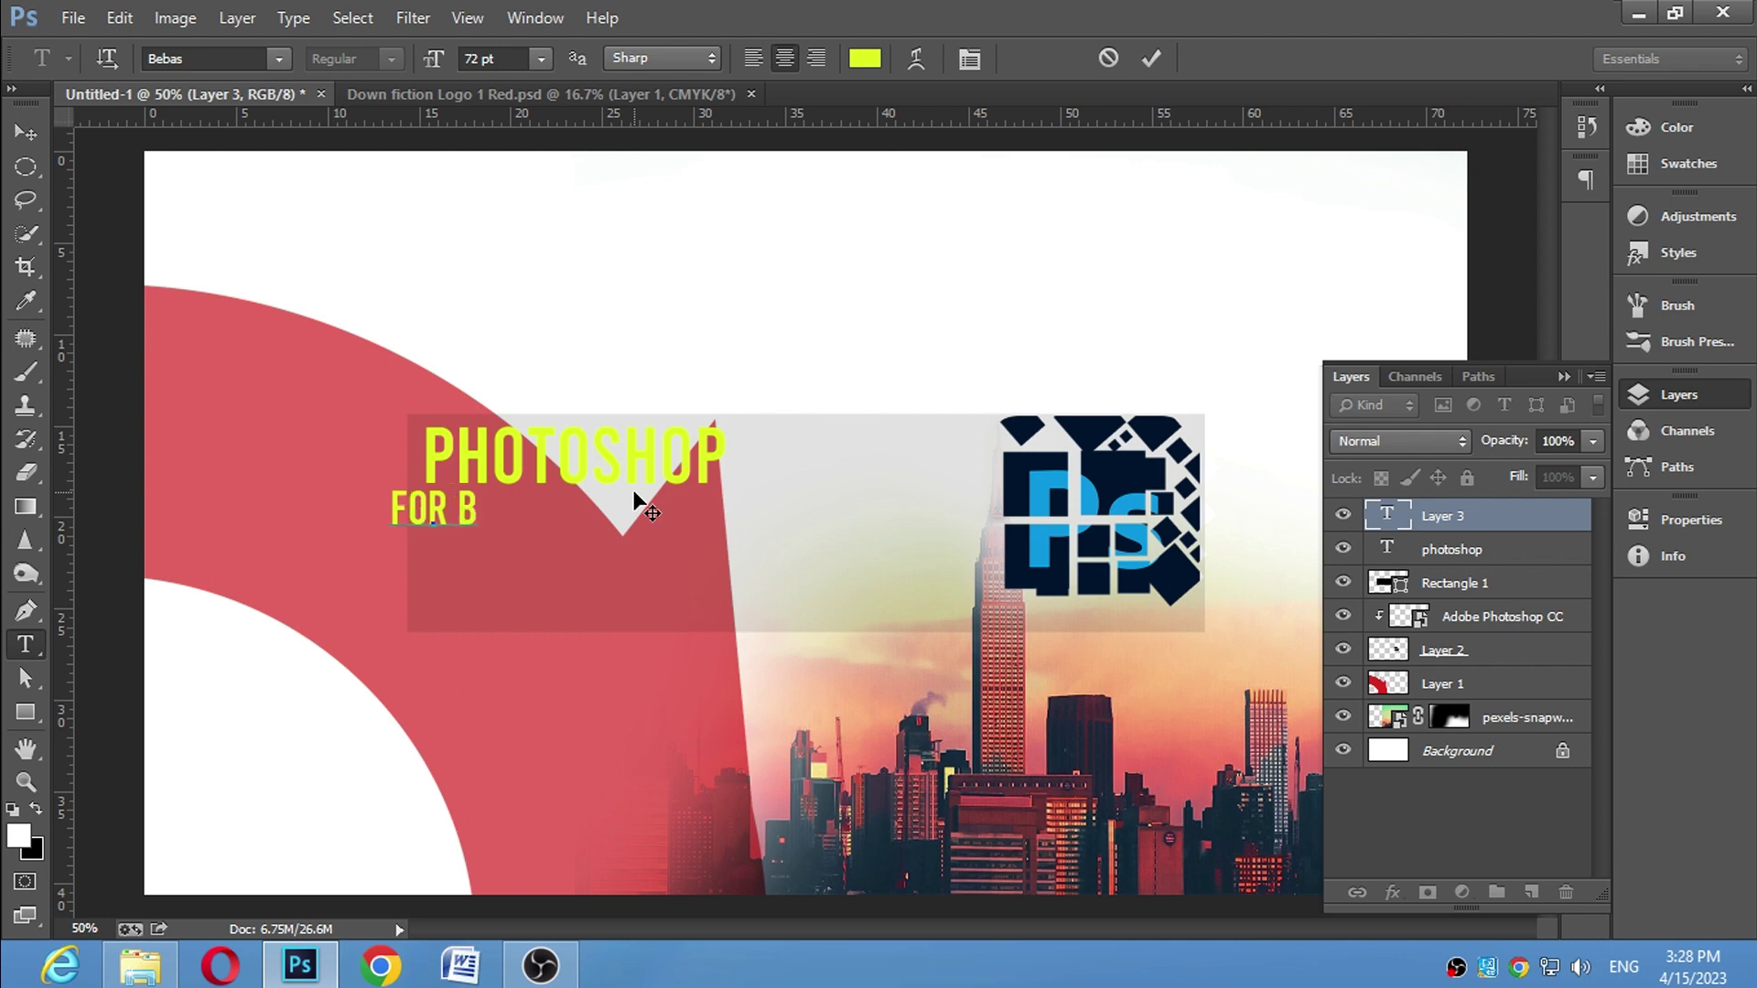
pyautogui.write('E')
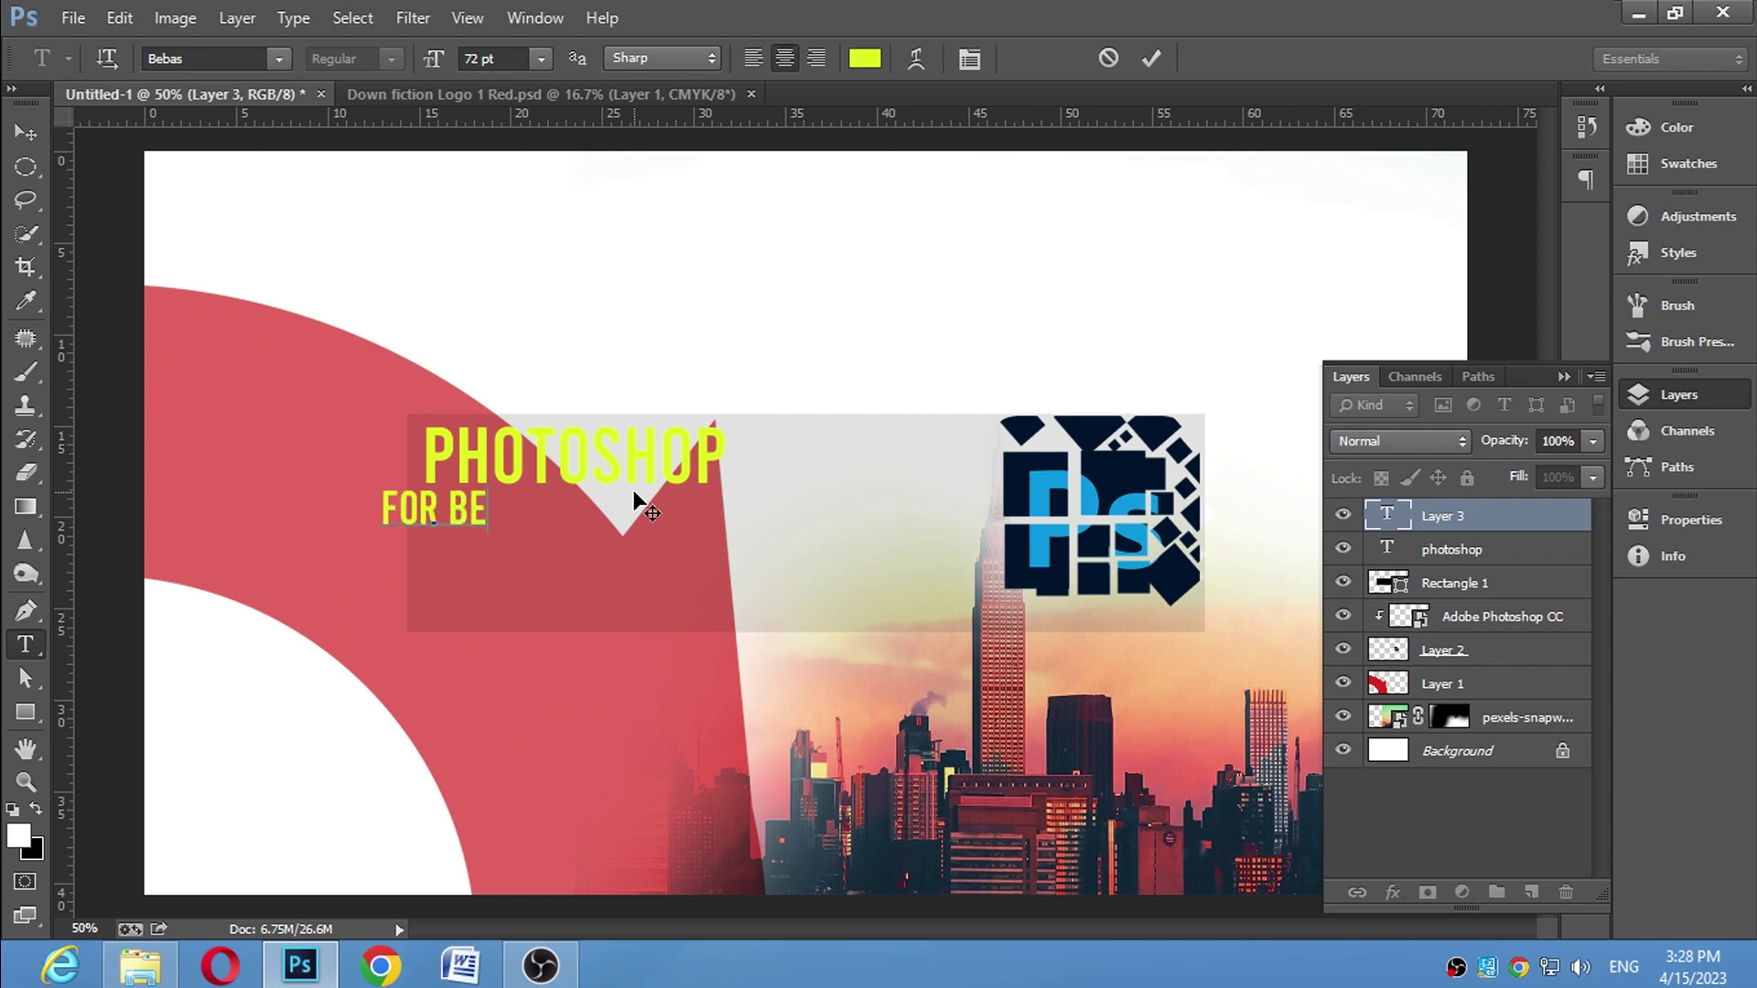
pyautogui.write('GINNE')
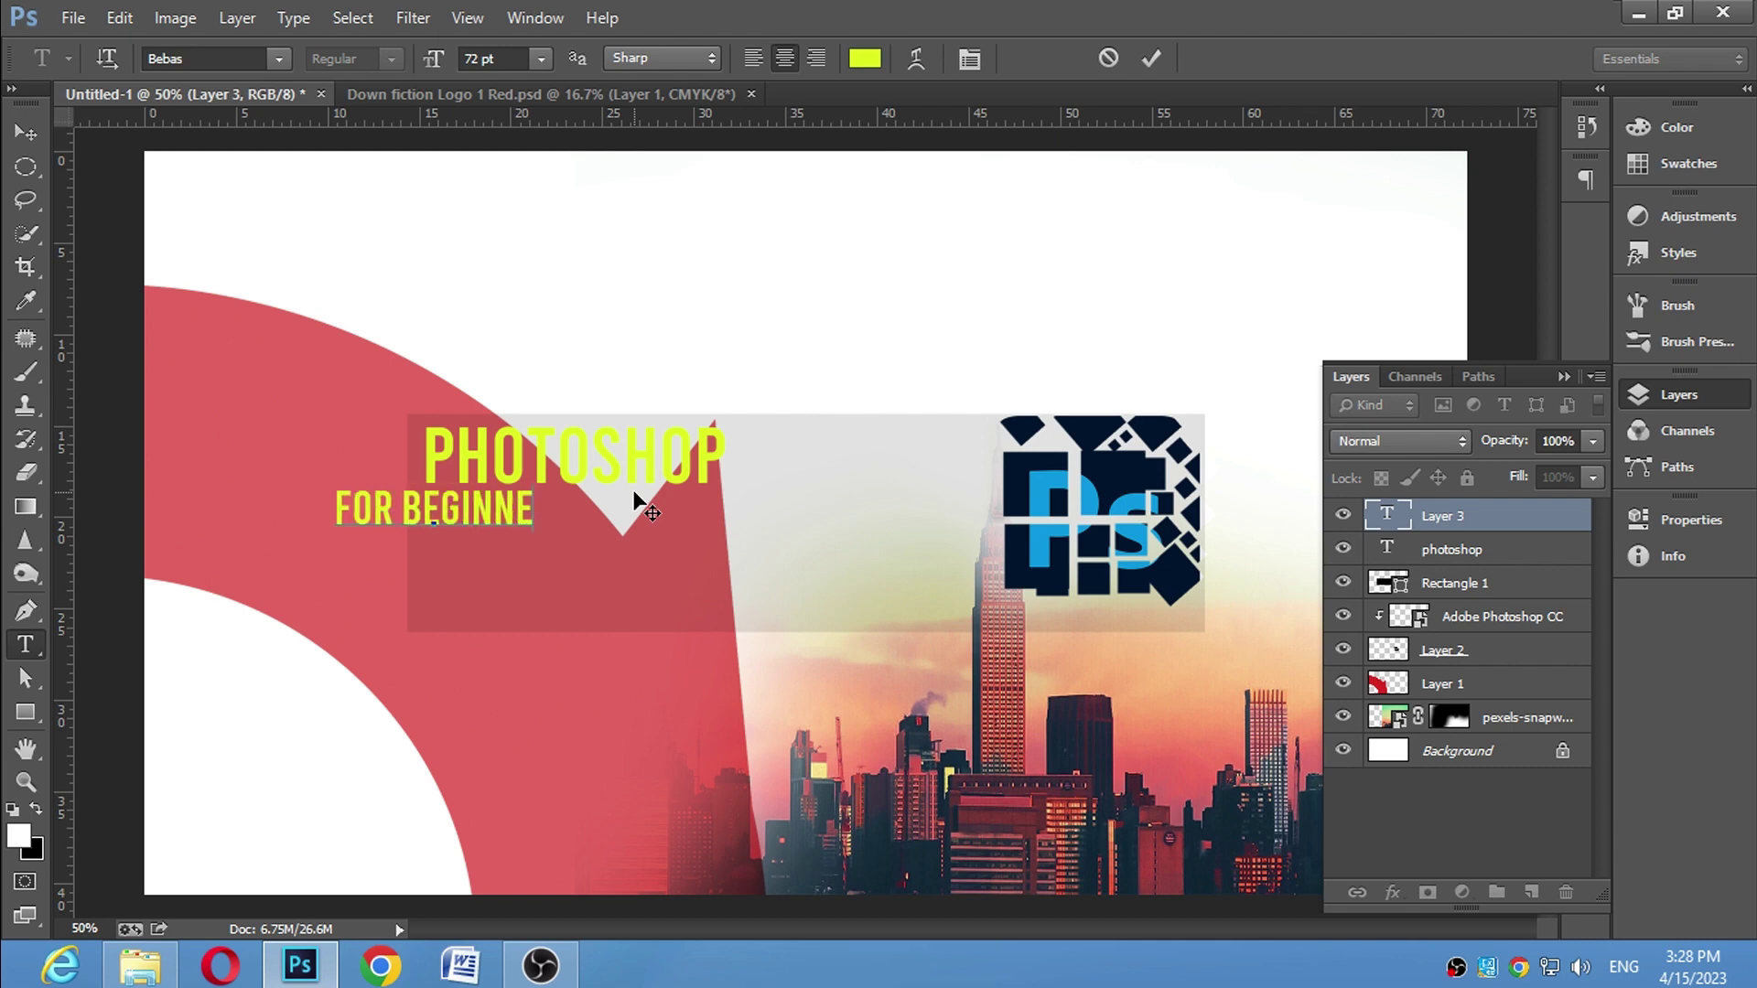
pyautogui.write('RS')
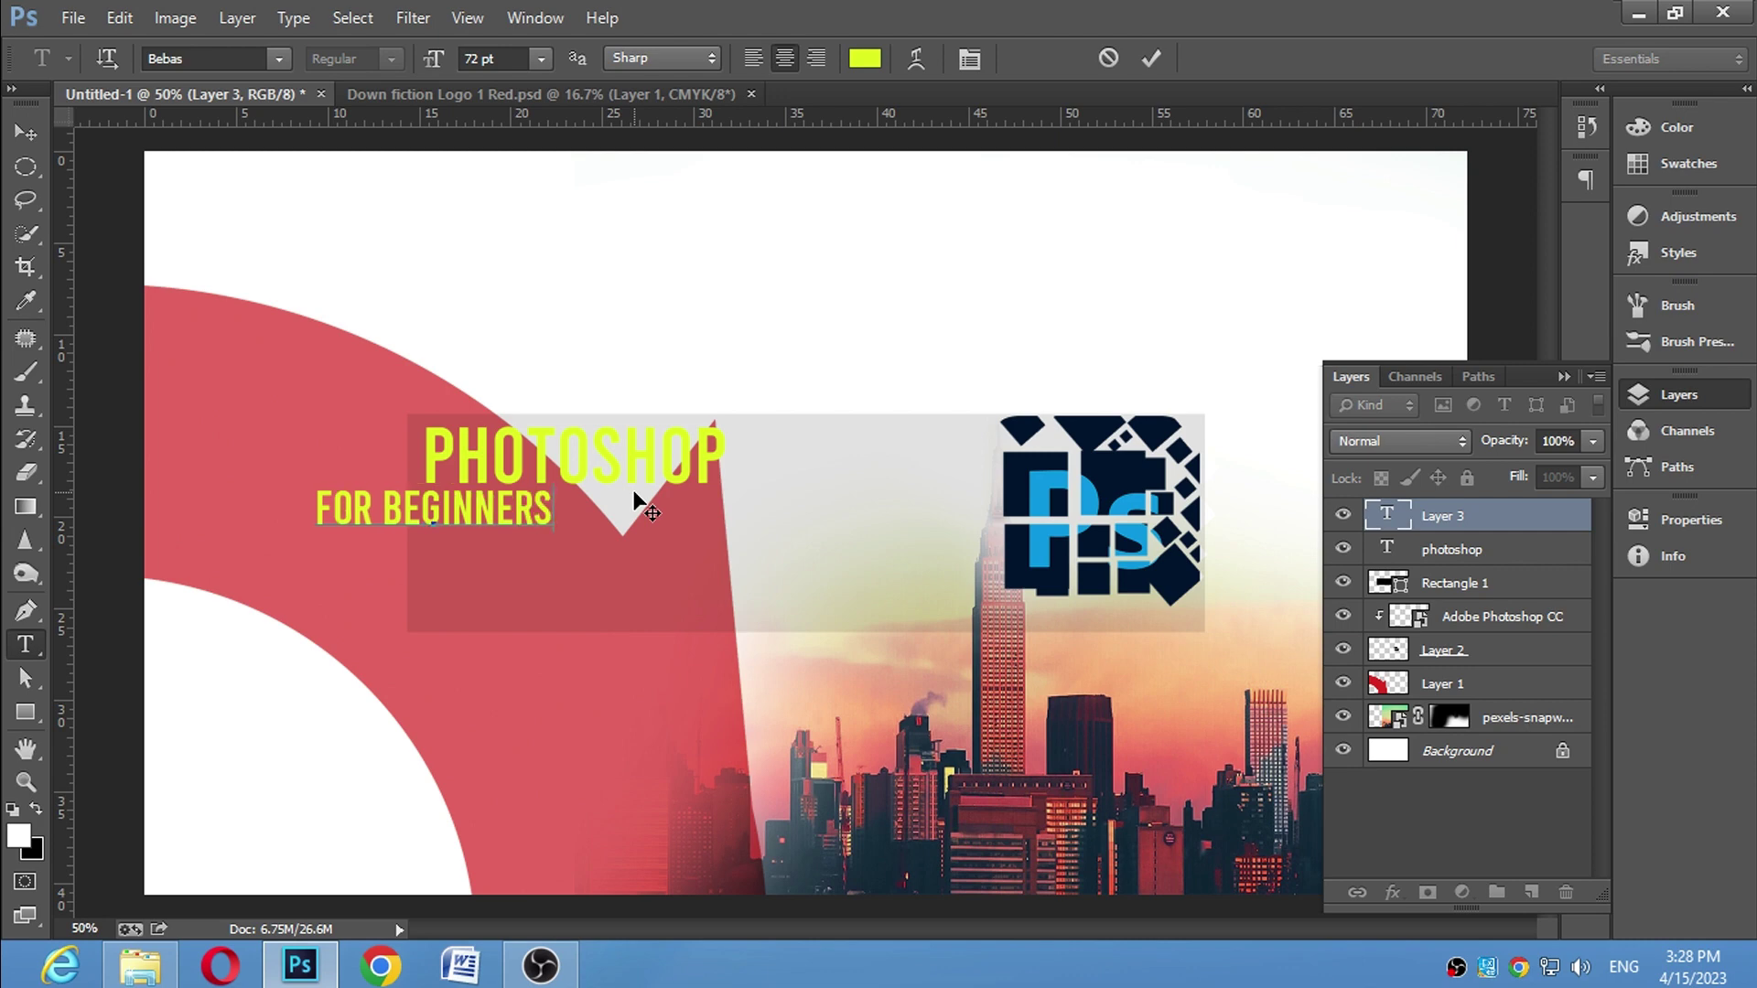
pyautogui.write('.')
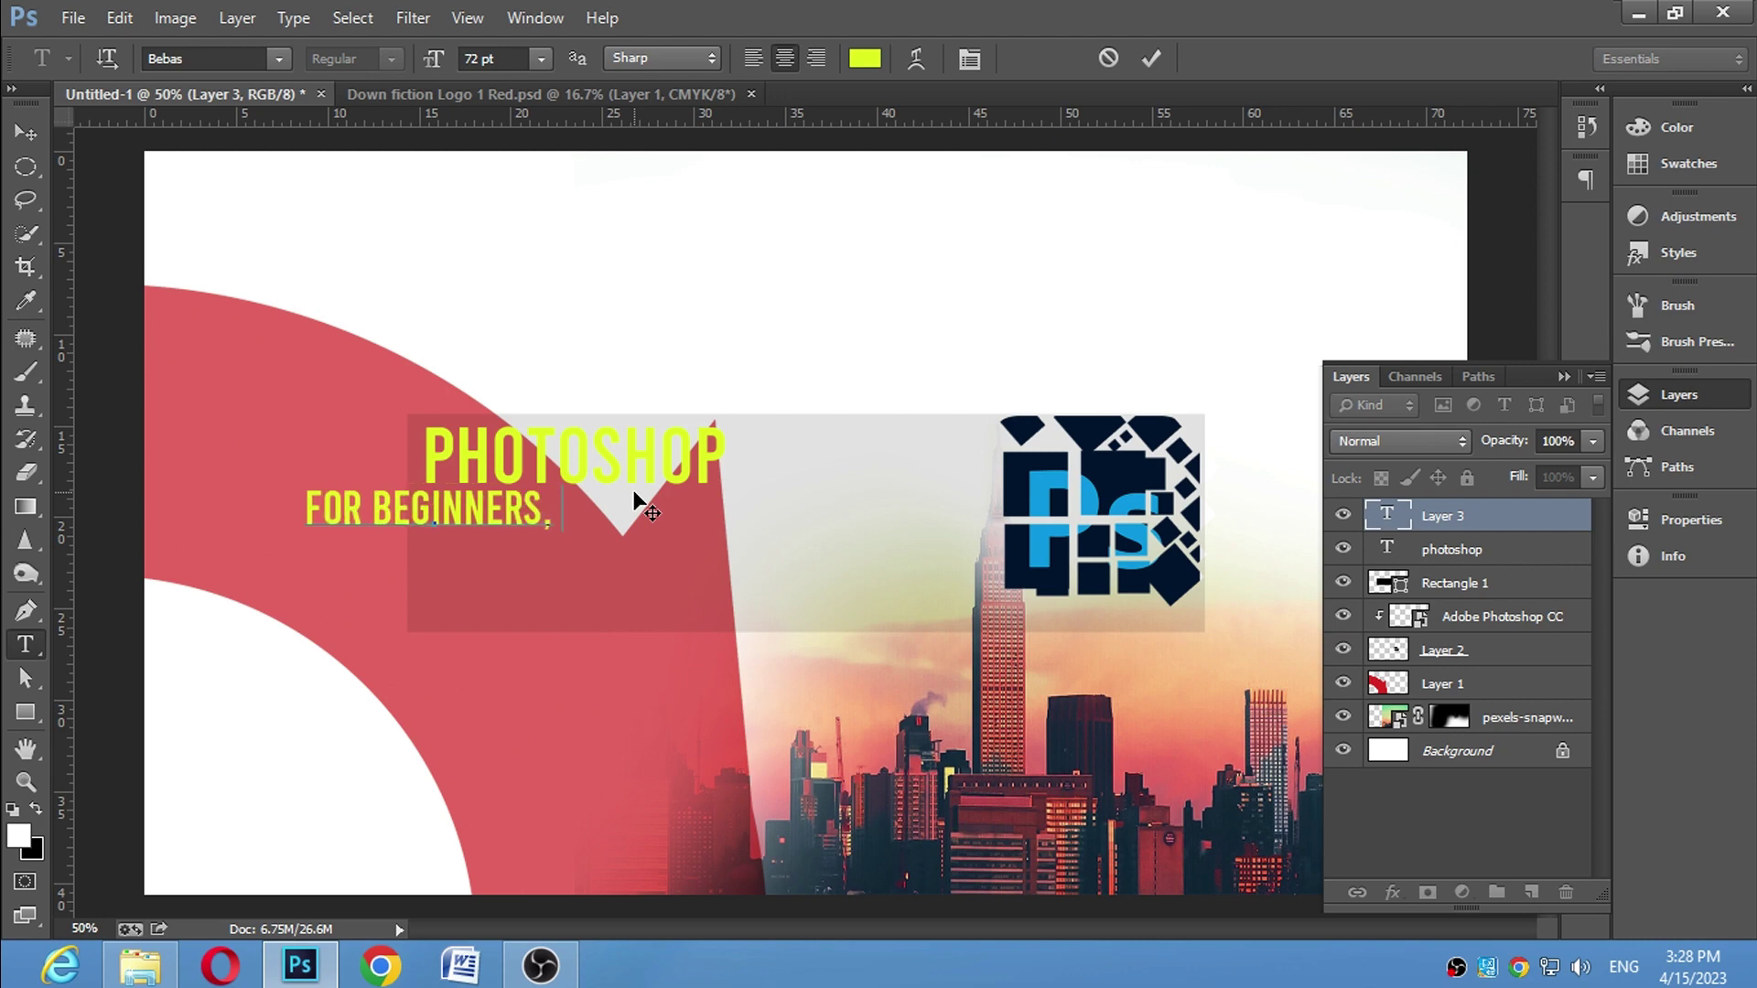
pyautogui.write(' LE')
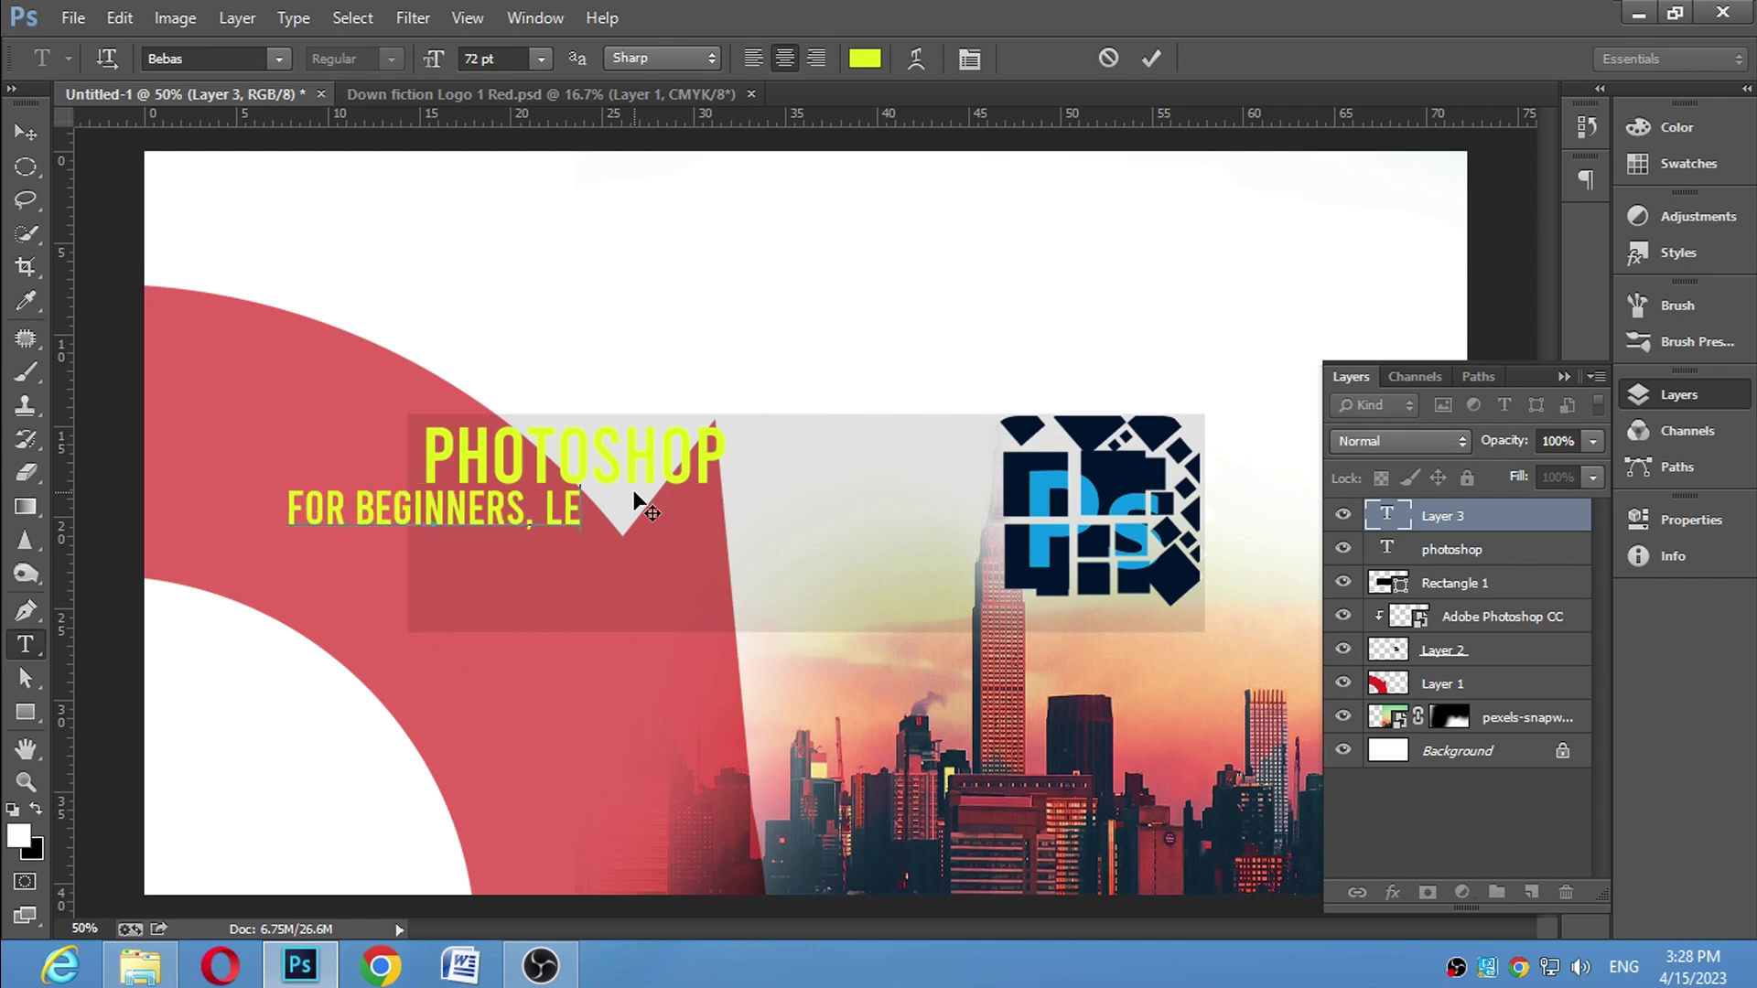
pyautogui.write('TS')
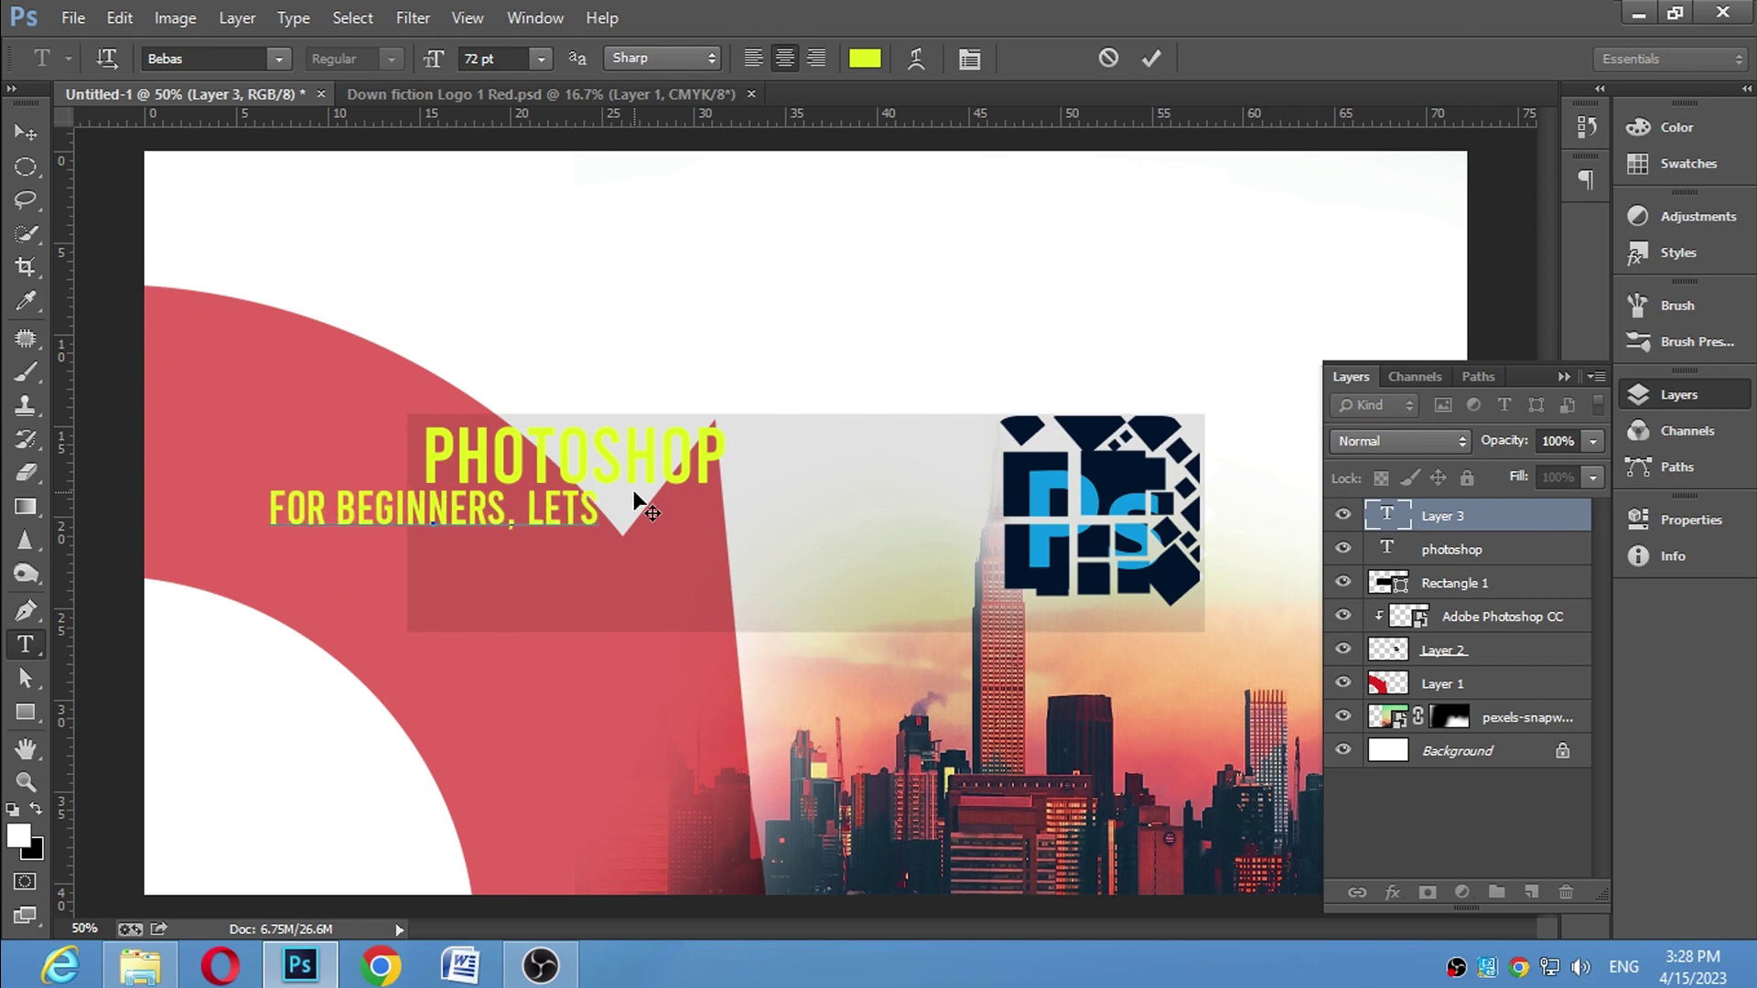
pyautogui.press('BackSpace')
pyautogui.press('BackSpace')
pyautogui.press('BackSpace')
pyautogui.write('E')
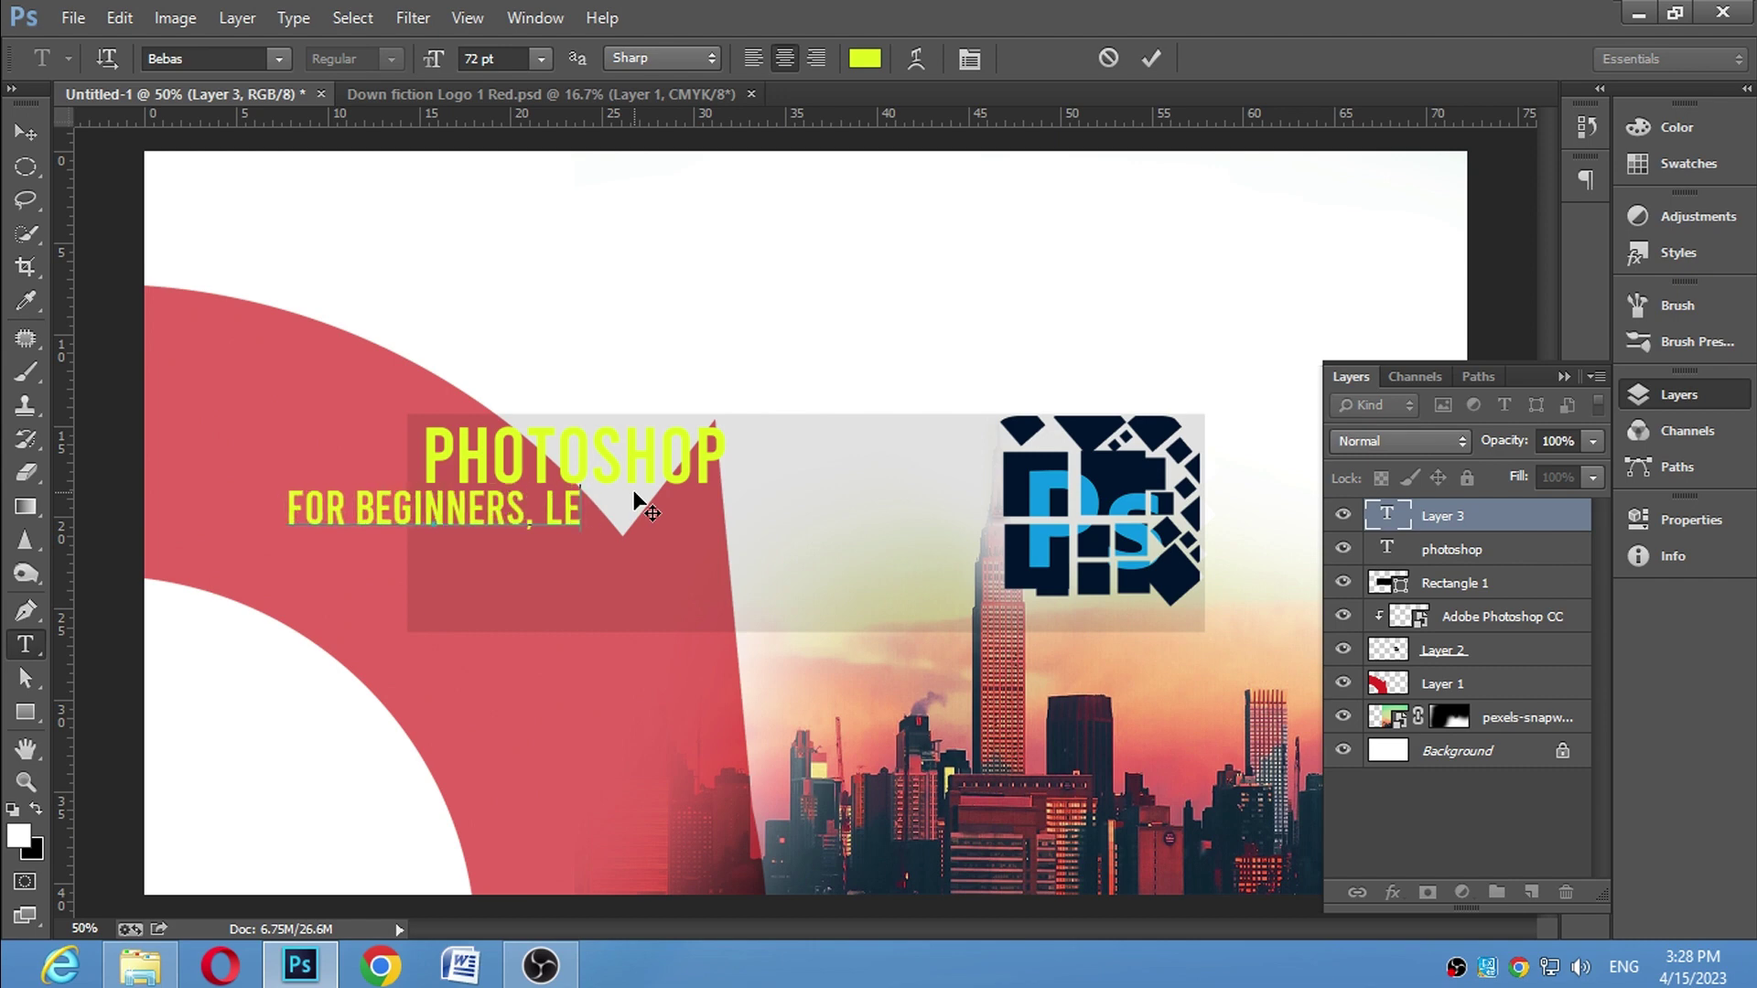
pyautogui.write('TS L')
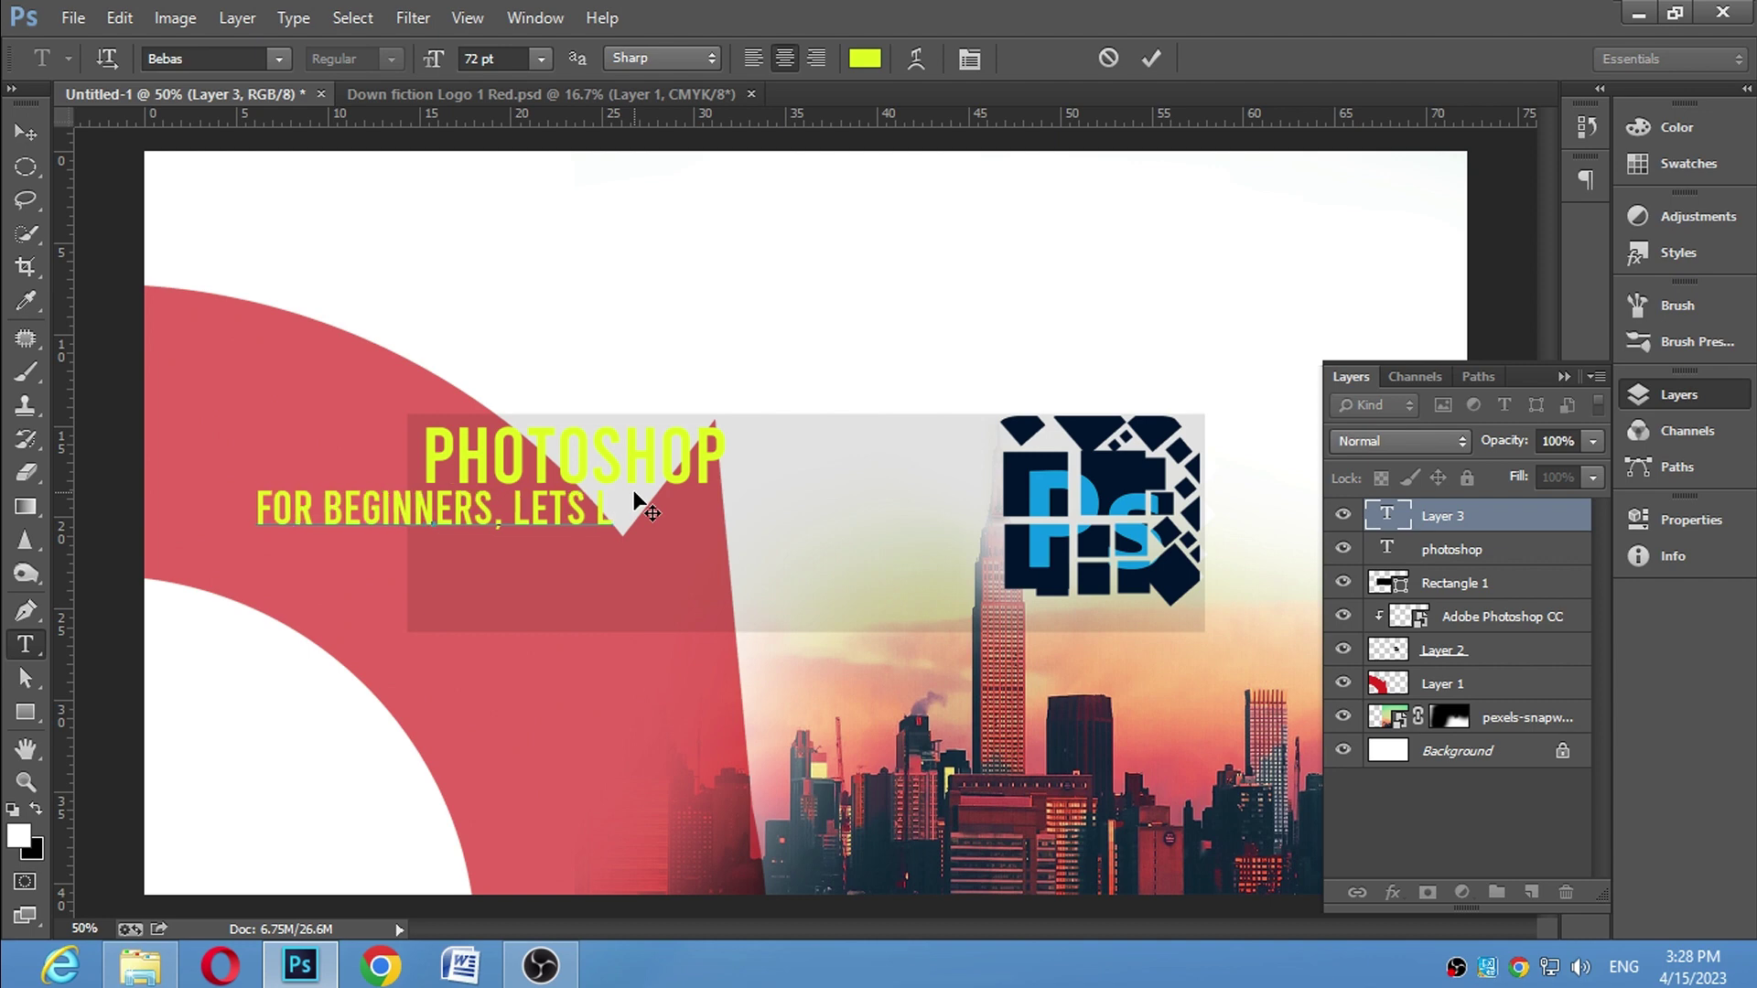
pyautogui.write('EARN')
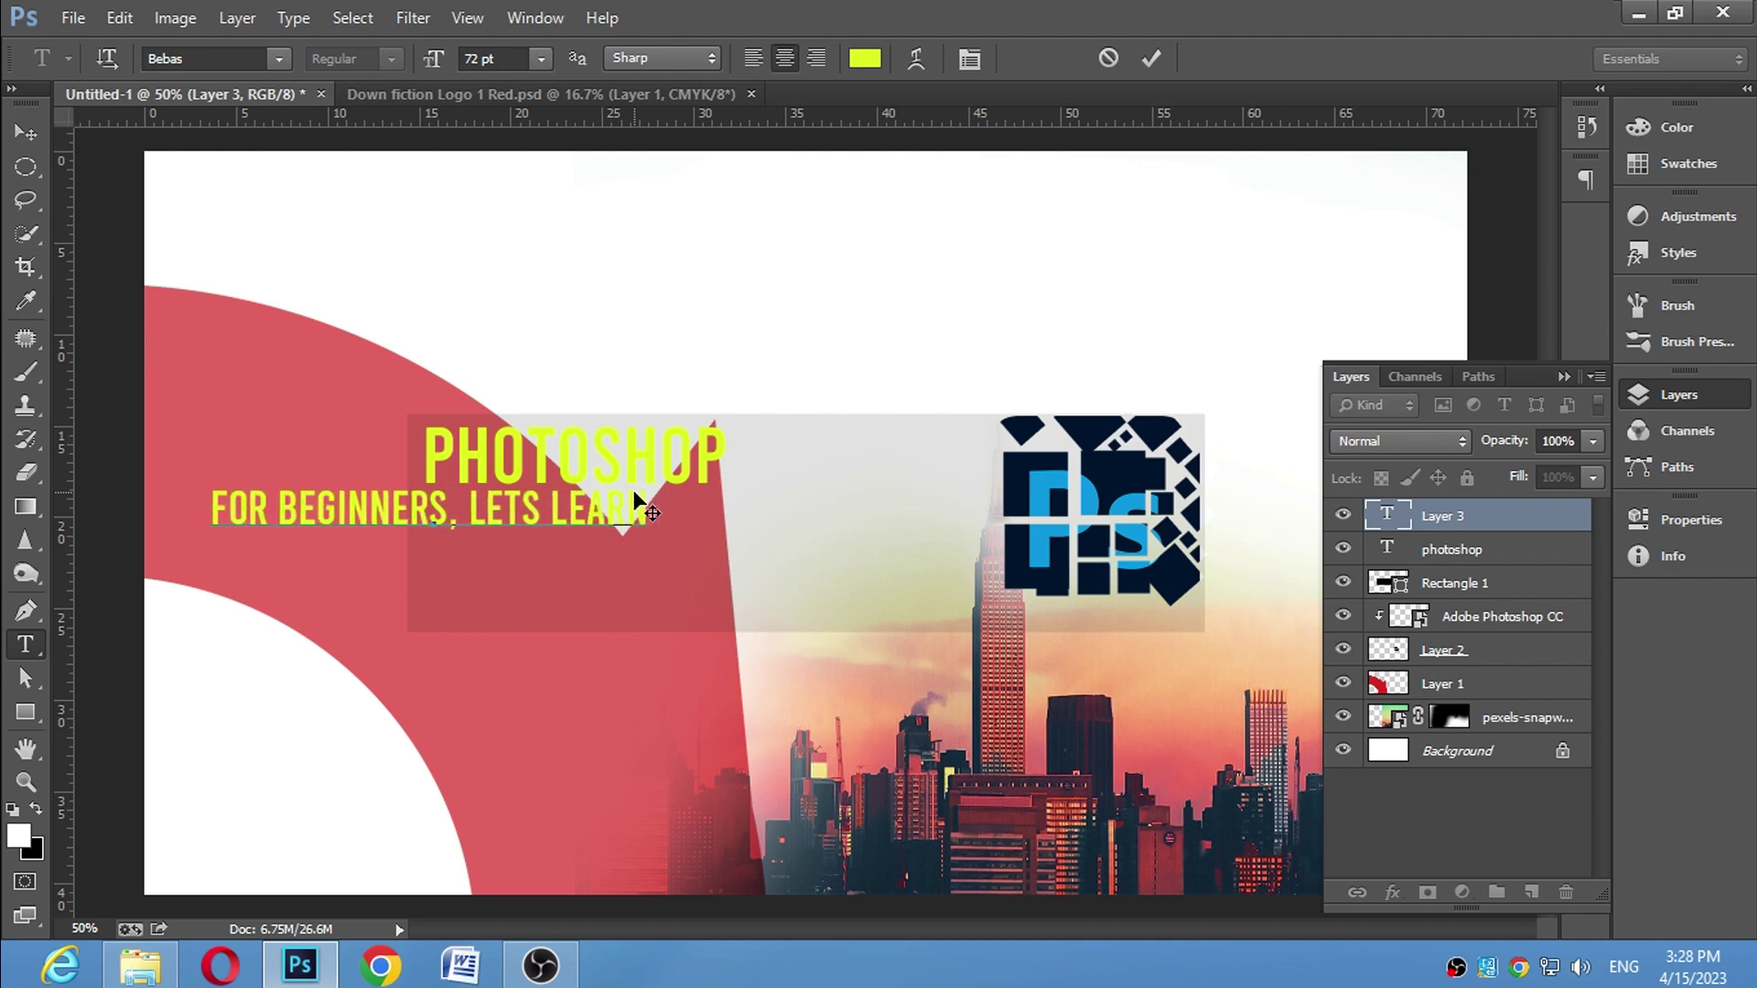
pyautogui.write(' TO')
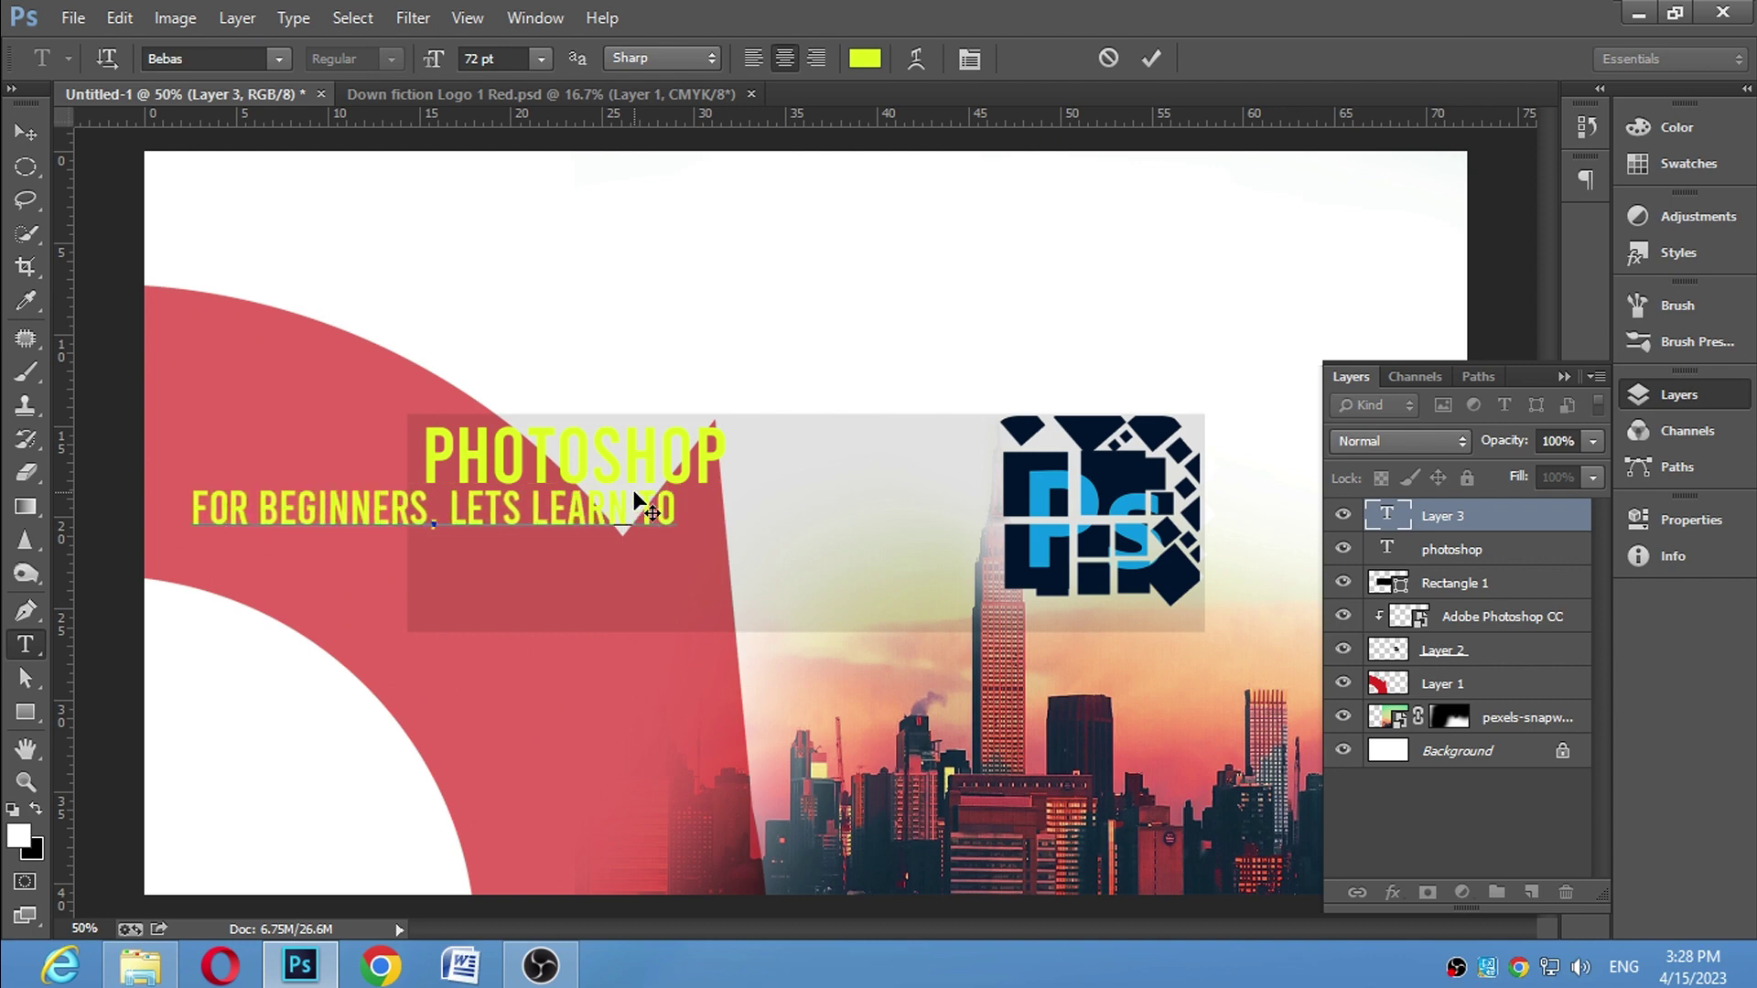
pyautogui.write('GE')
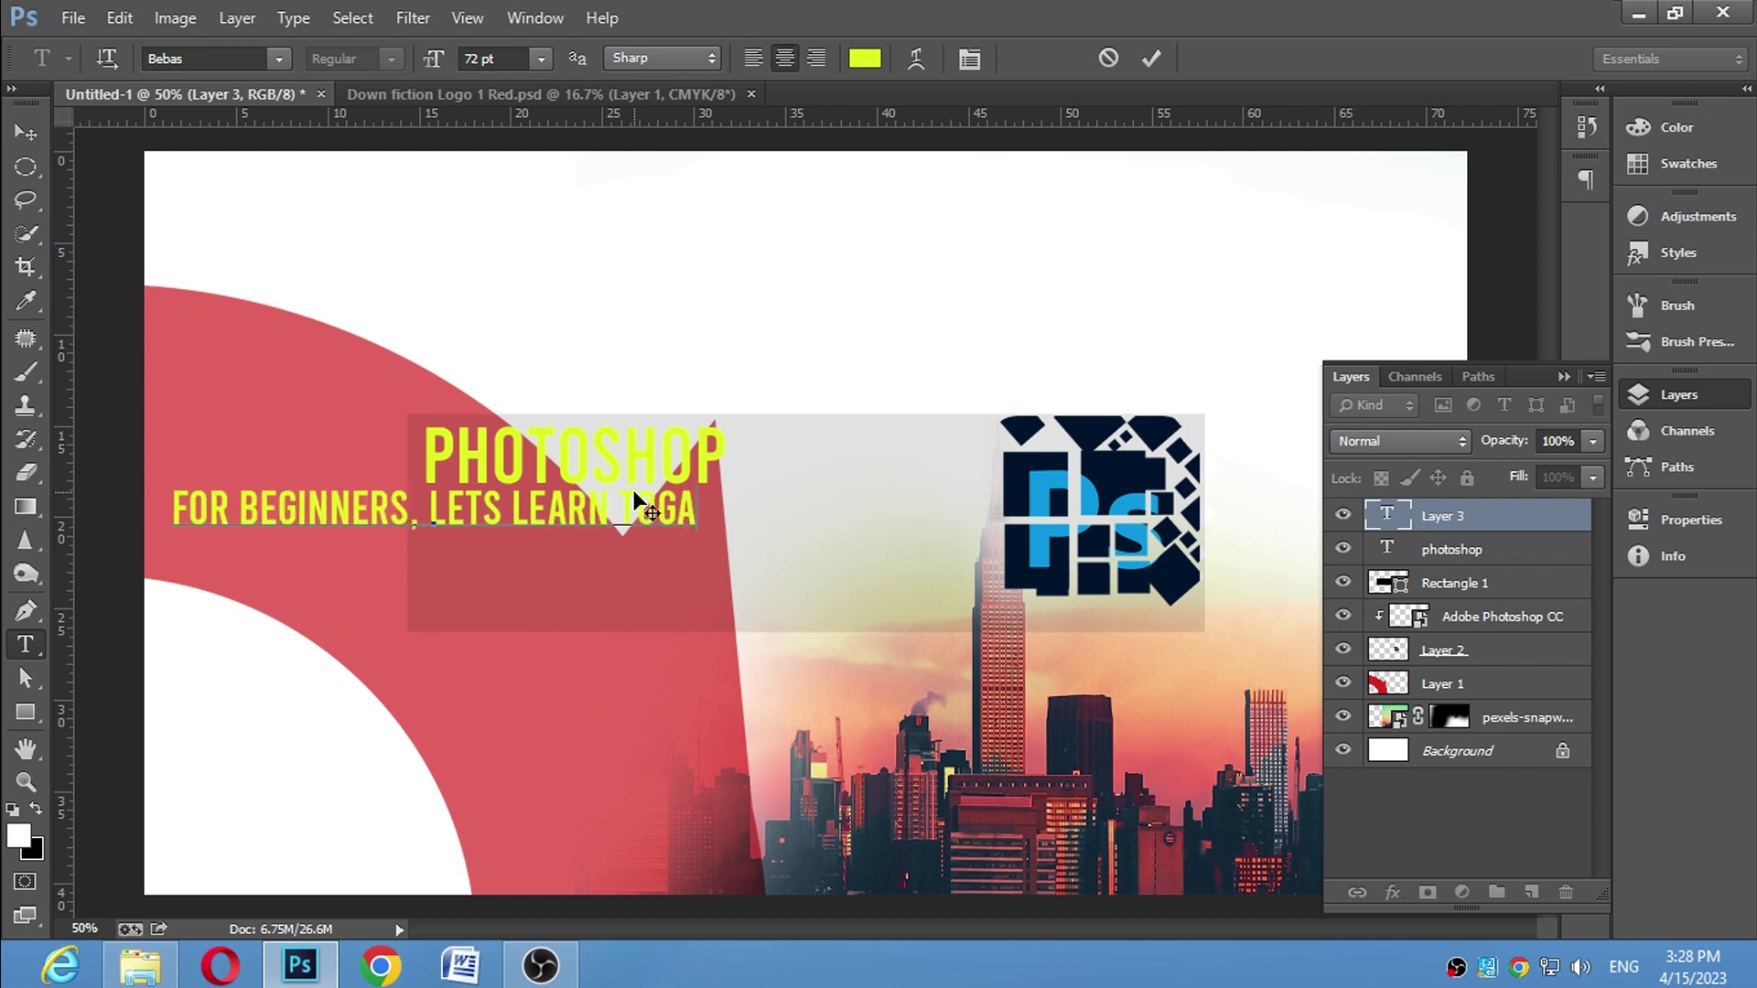
pyautogui.write('THER')
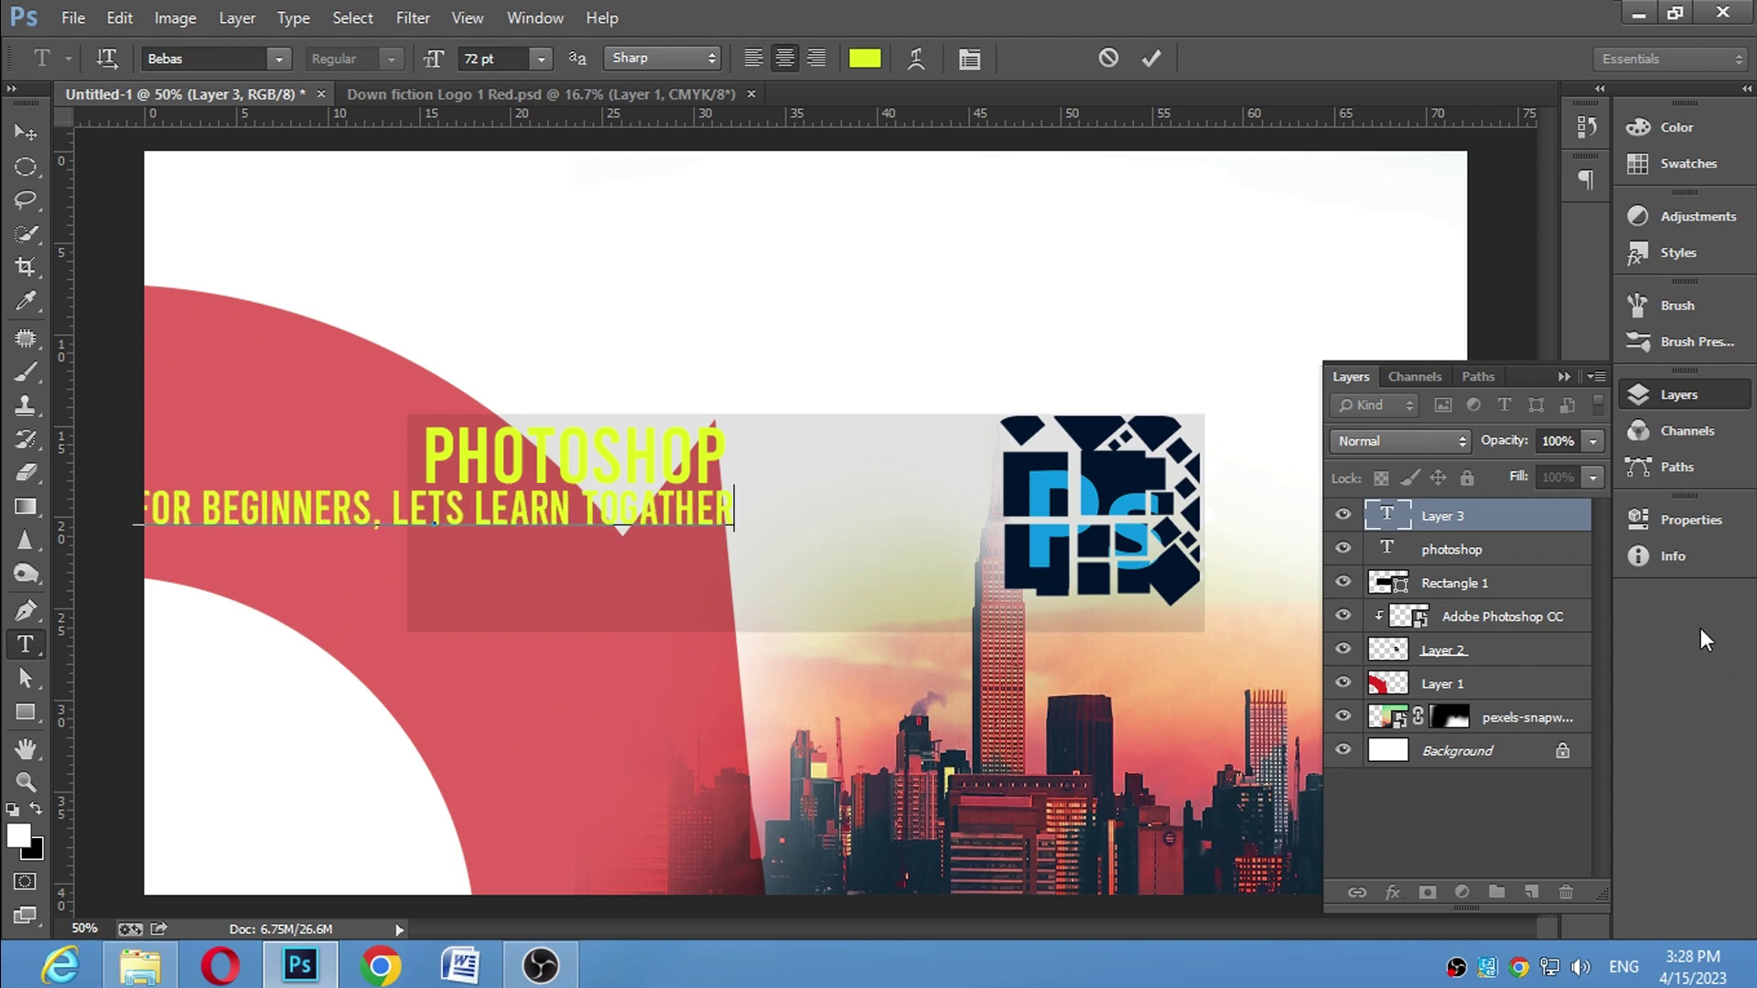
# Commit the subtitle, scale it to about half size and nudge it down
pyautogui.click(1155, 499)
pyautogui.hotkey('ctrl', 't')
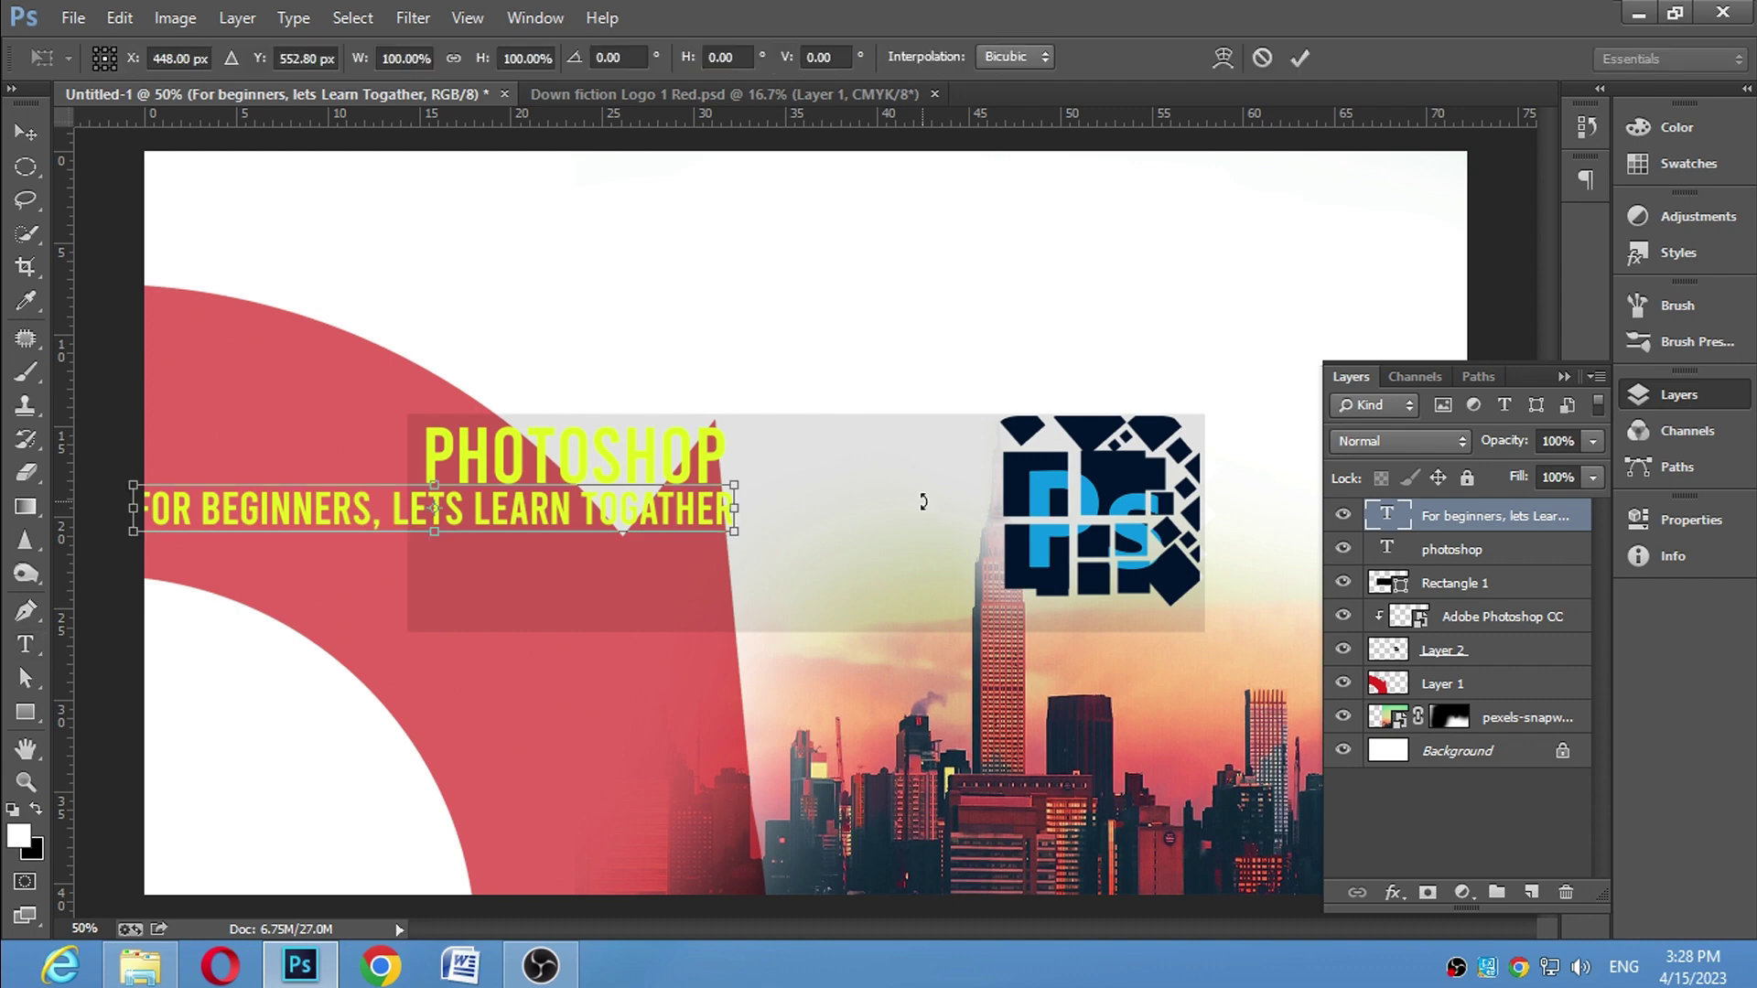
pyautogui.moveTo(734, 483)
pyautogui.mouseDown()
pyautogui.moveTo(588, 494)
pyautogui.moveTo(666, 513)
pyautogui.moveTo(670, 496)
pyautogui.mouseUp()
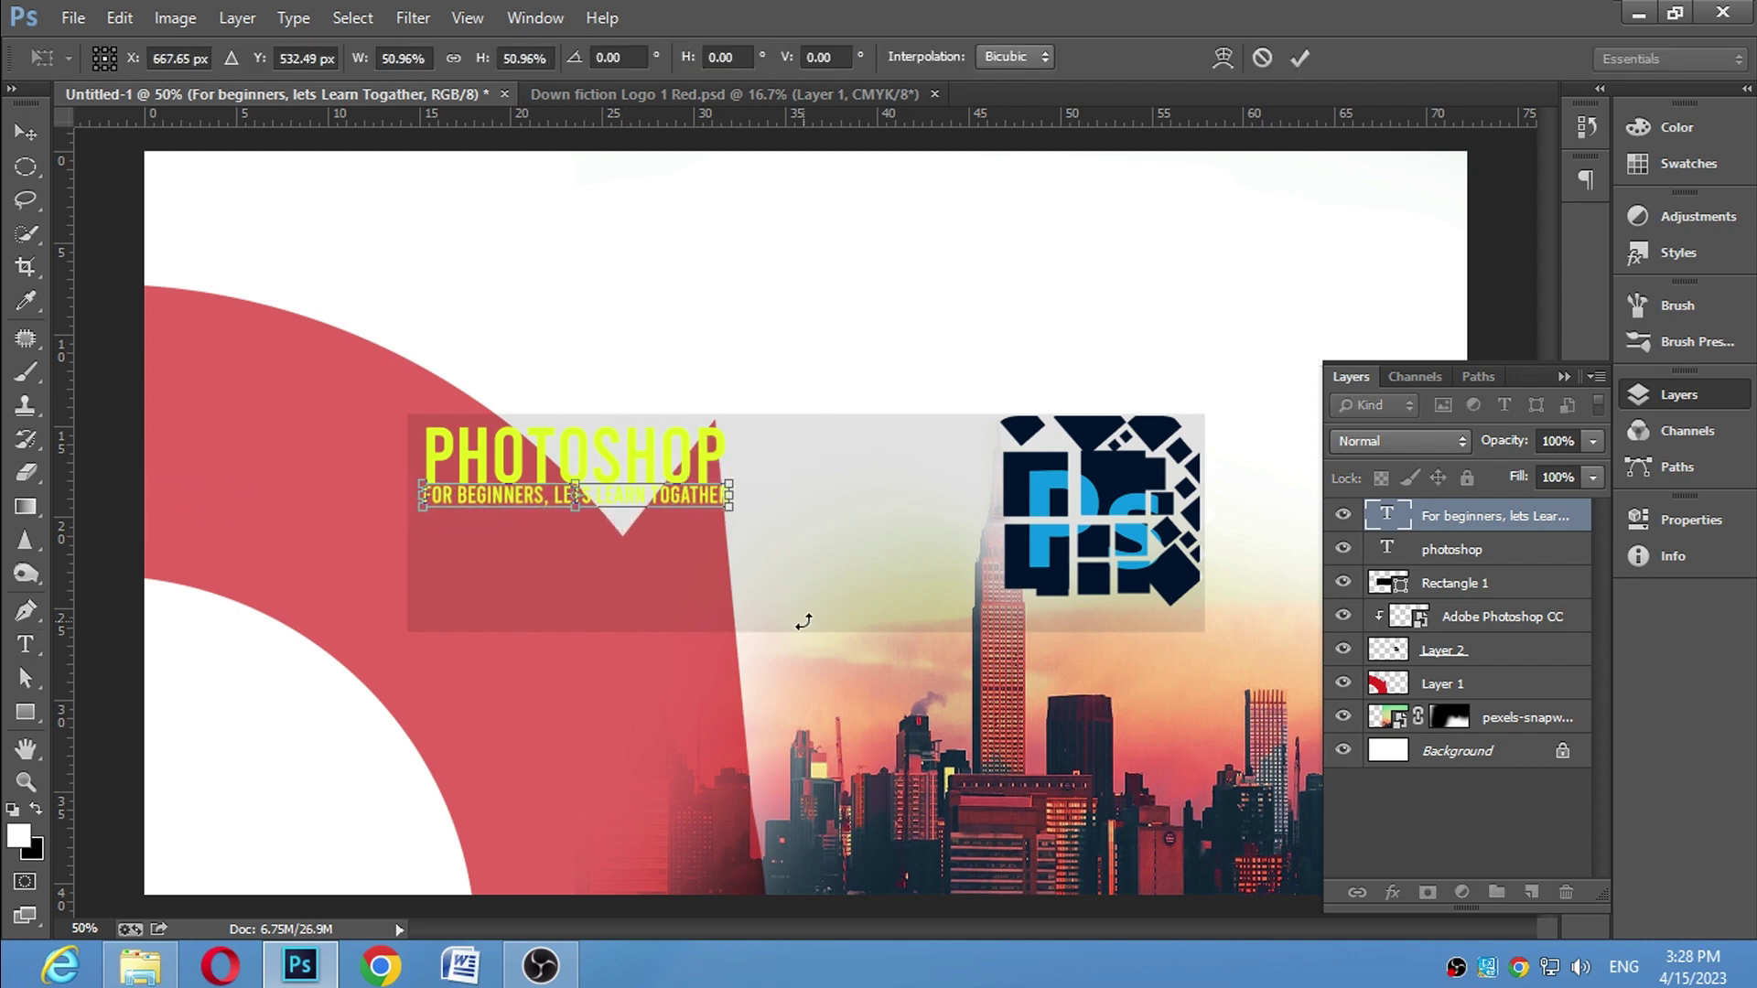
pyautogui.press('Down')
pyautogui.press('Down')
pyautogui.press('Down')
pyautogui.press('Down')
pyautogui.press('Down')
pyautogui.press('Down')
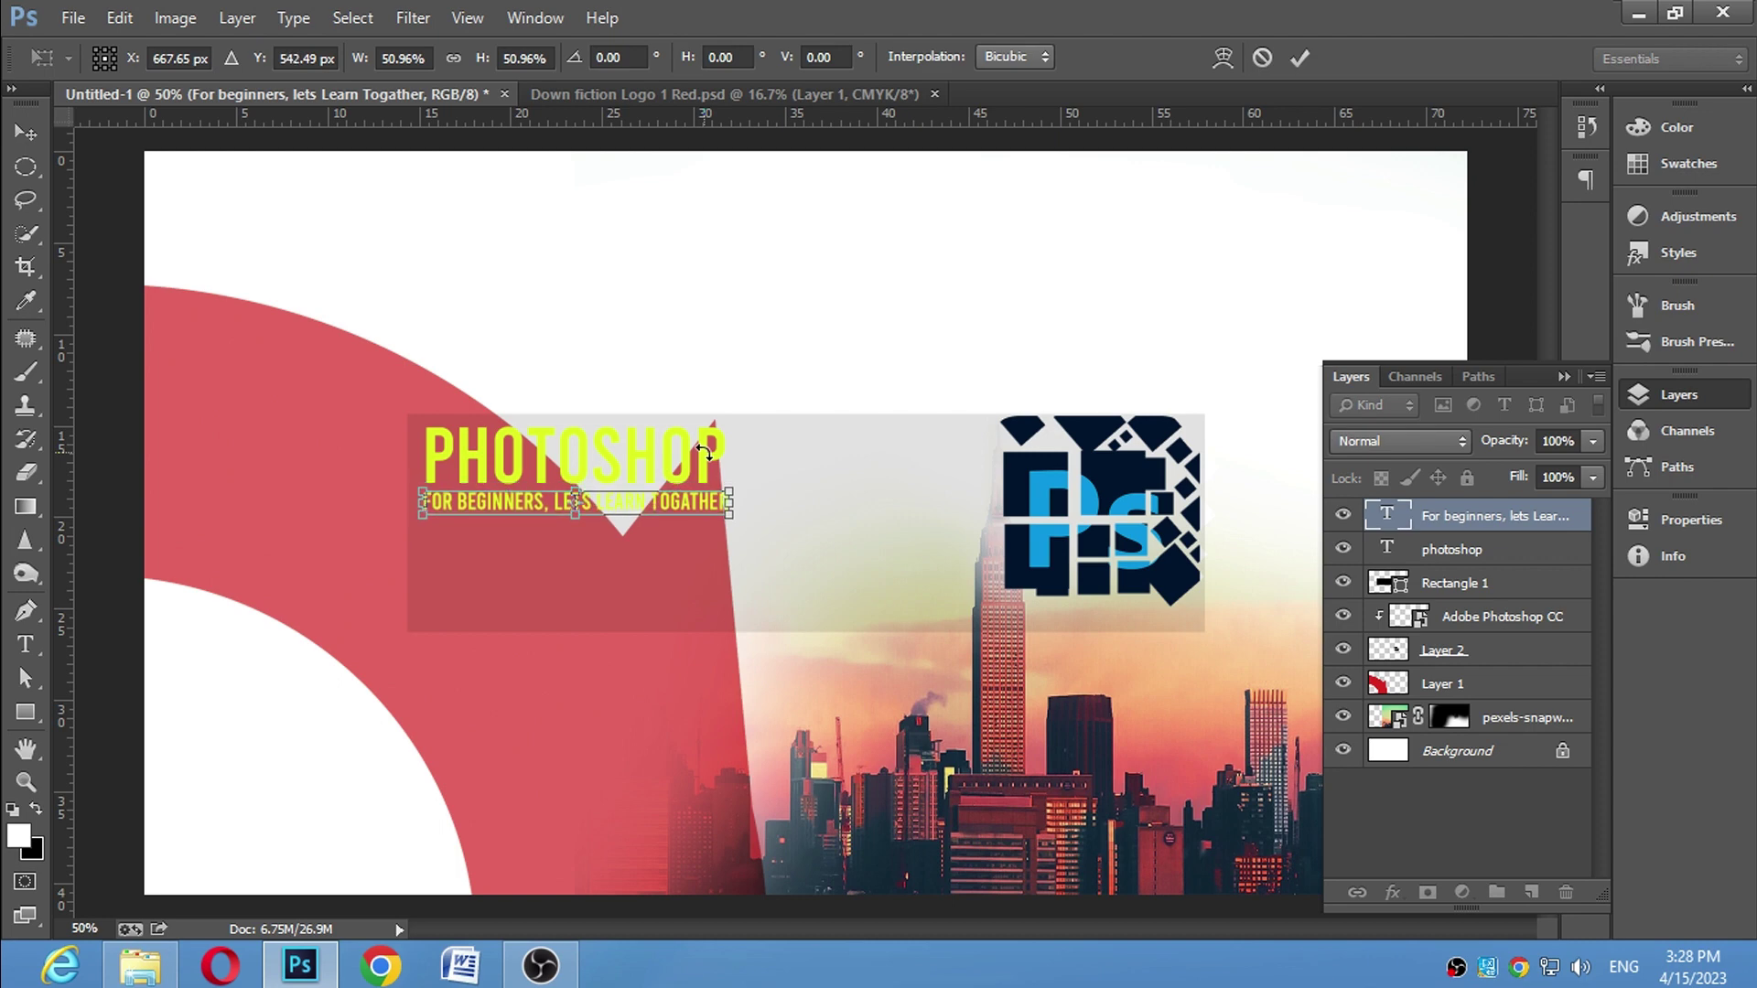
pyautogui.press('t')
pyautogui.press('Return')
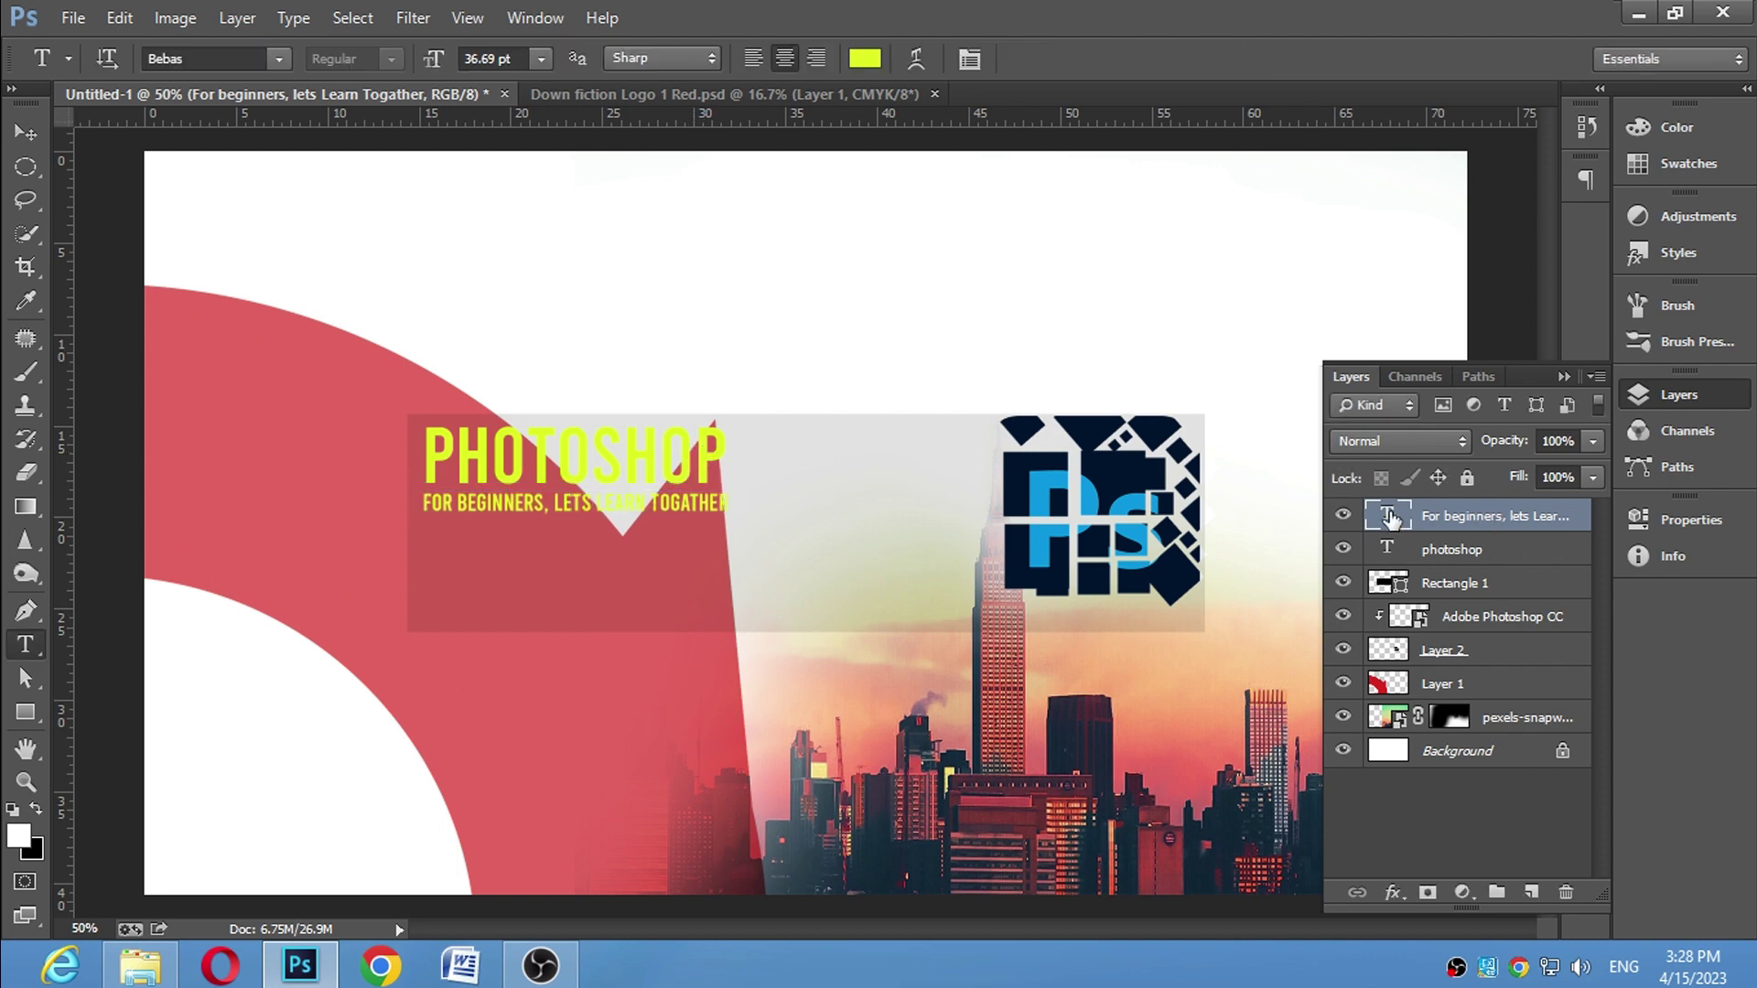
# Change the subtitle's font to Accidental Presidency after briefly trying small caps
pyautogui.doubleClick(1388, 516)
pyautogui.click(969, 57)
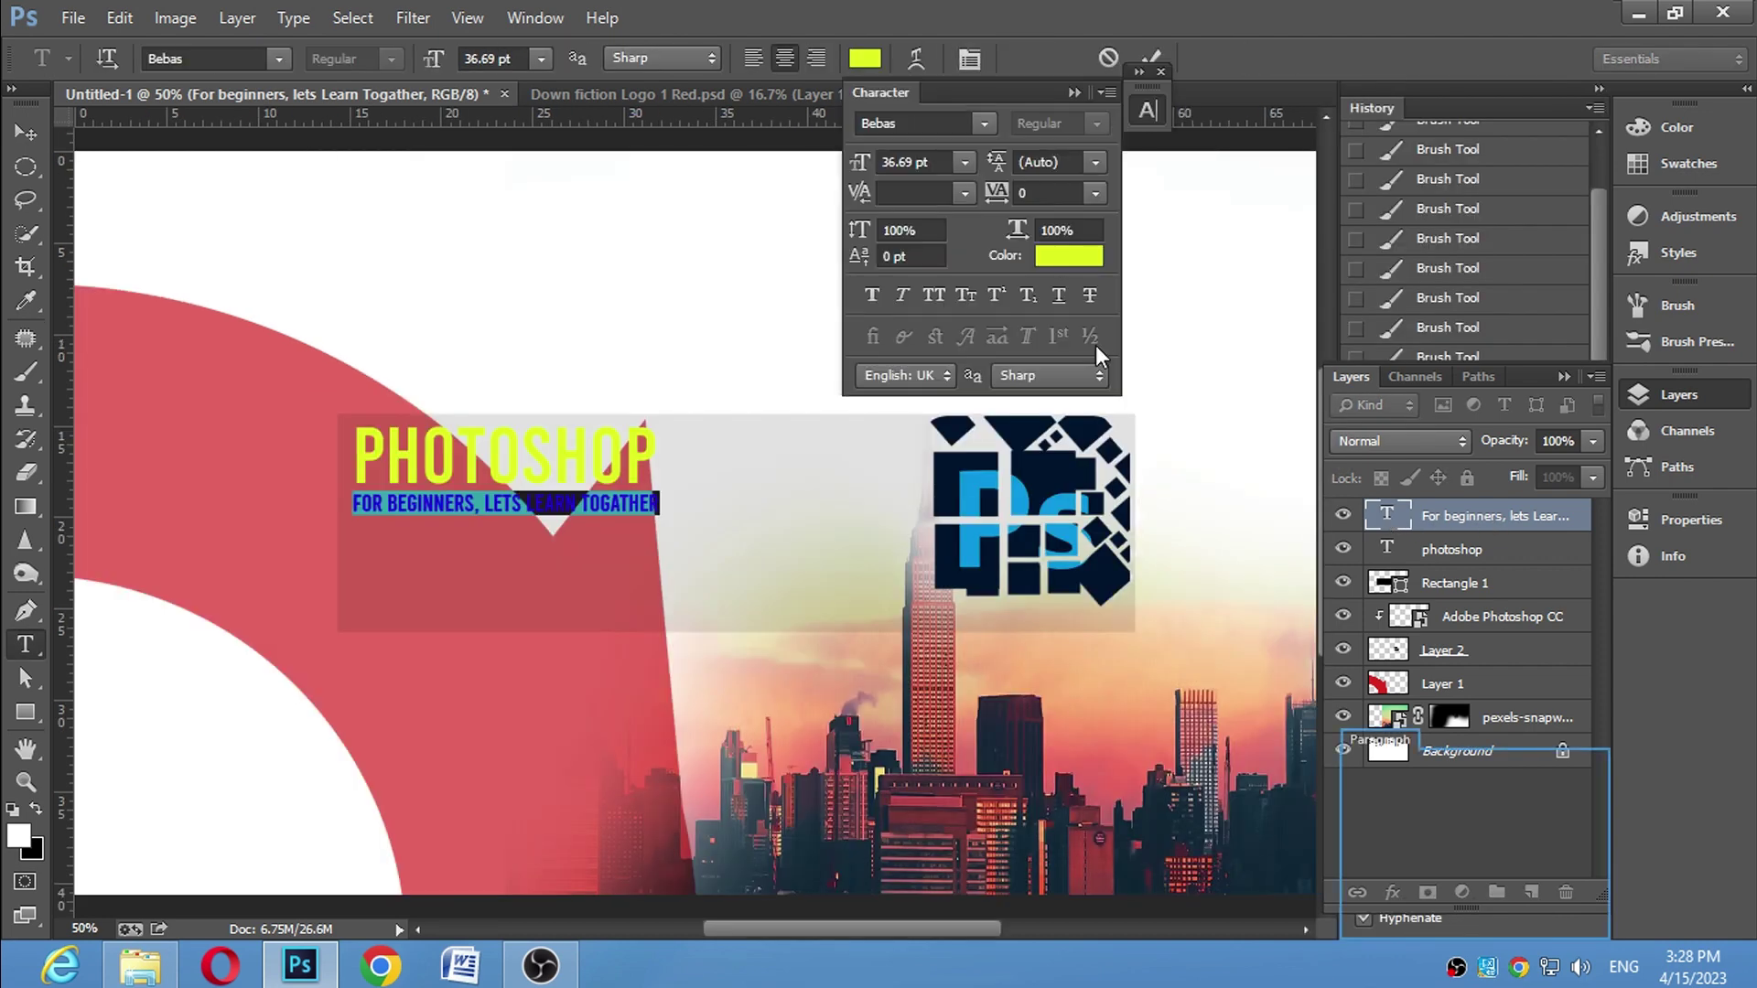
pyautogui.click(961, 295)
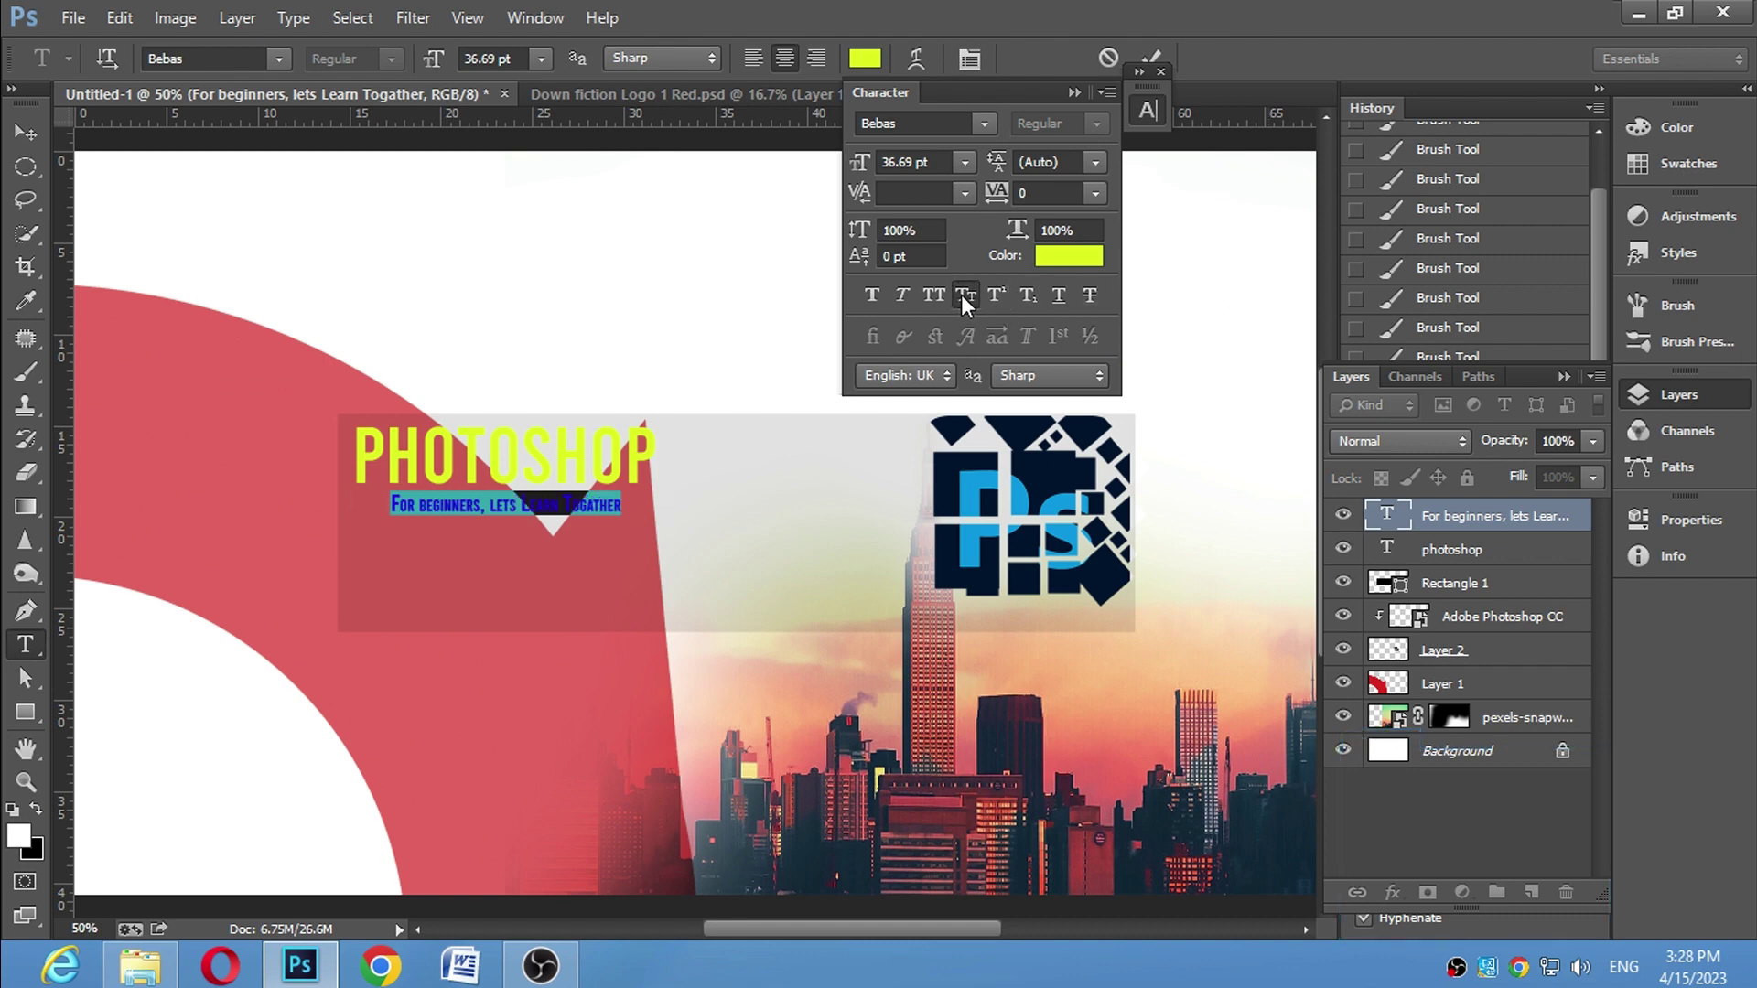
pyautogui.click(961, 295)
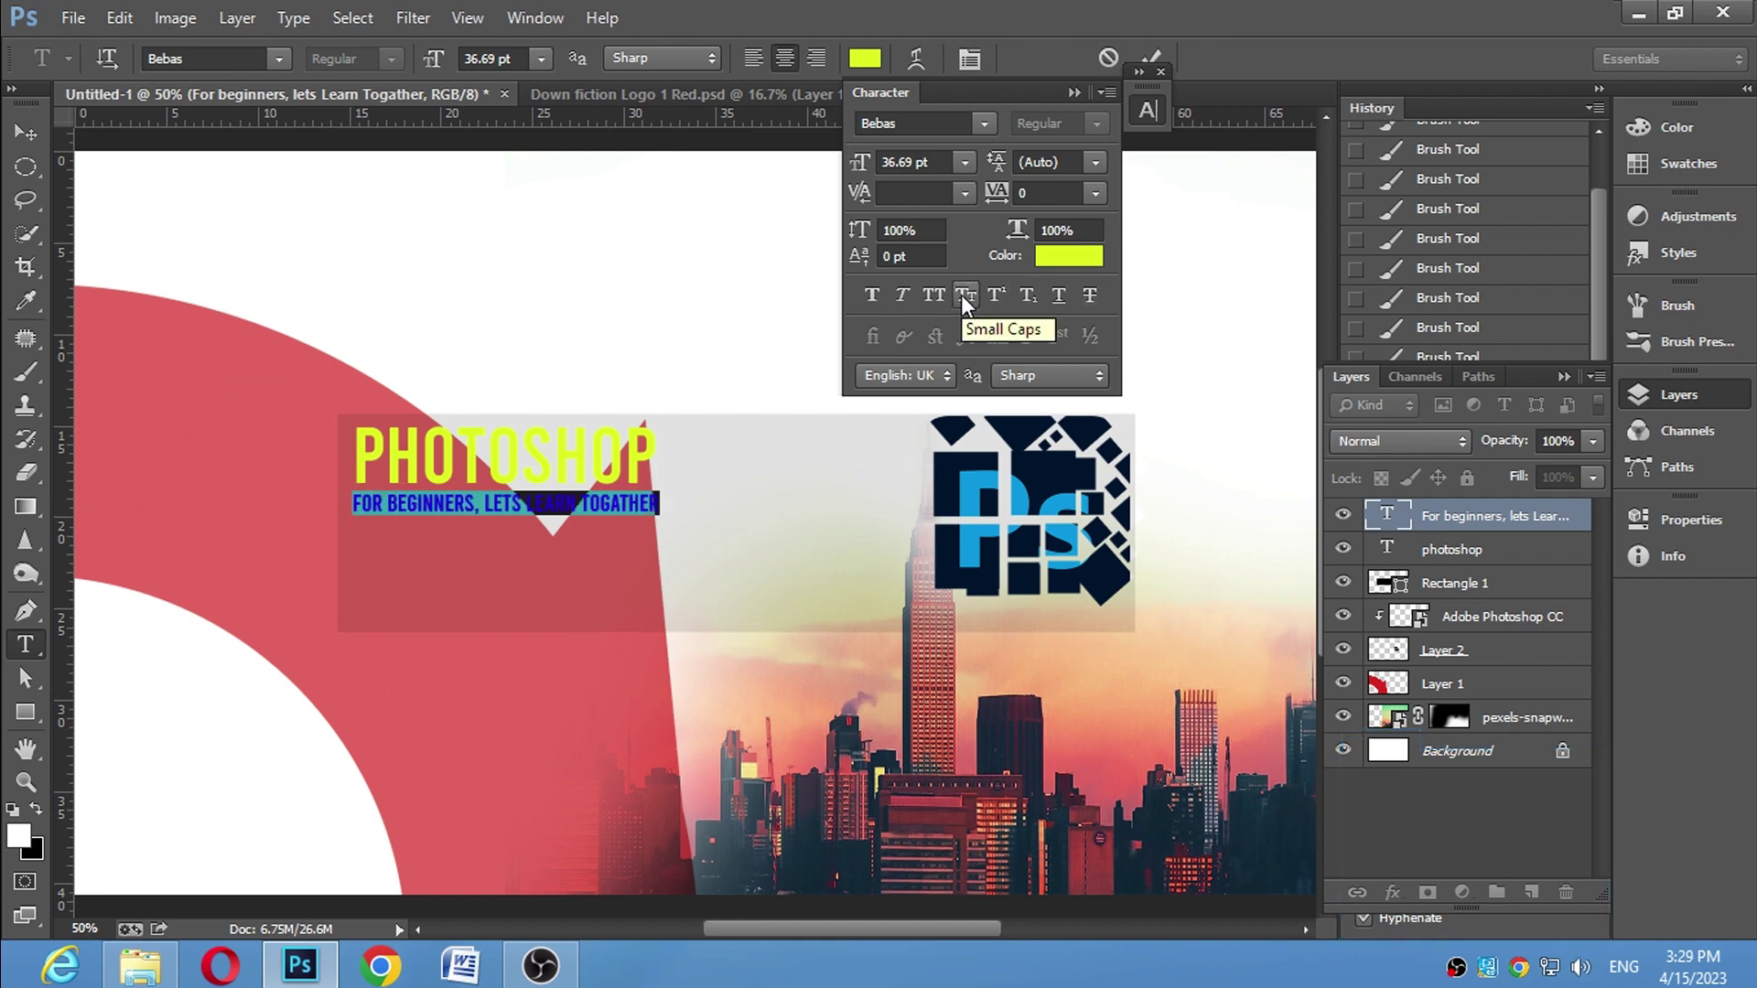
pyautogui.click(1077, 95)
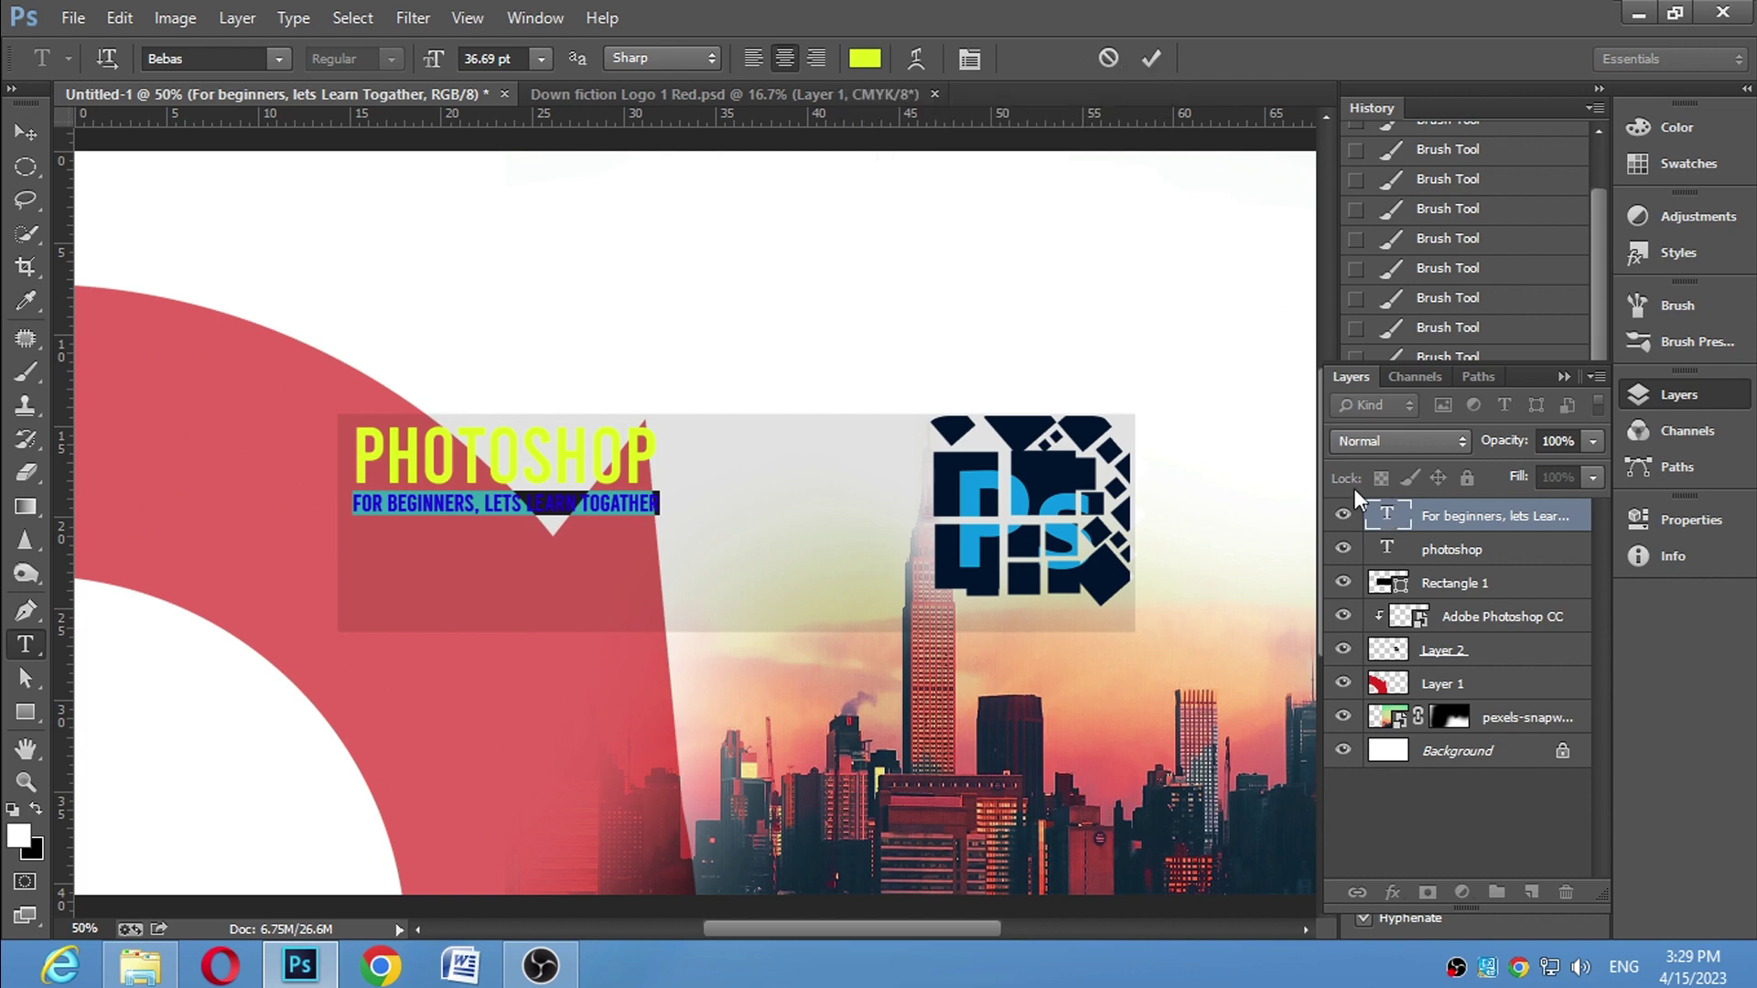
pyautogui.click(233, 58)
pyautogui.write('al Presi...')
pyautogui.press('Tab')
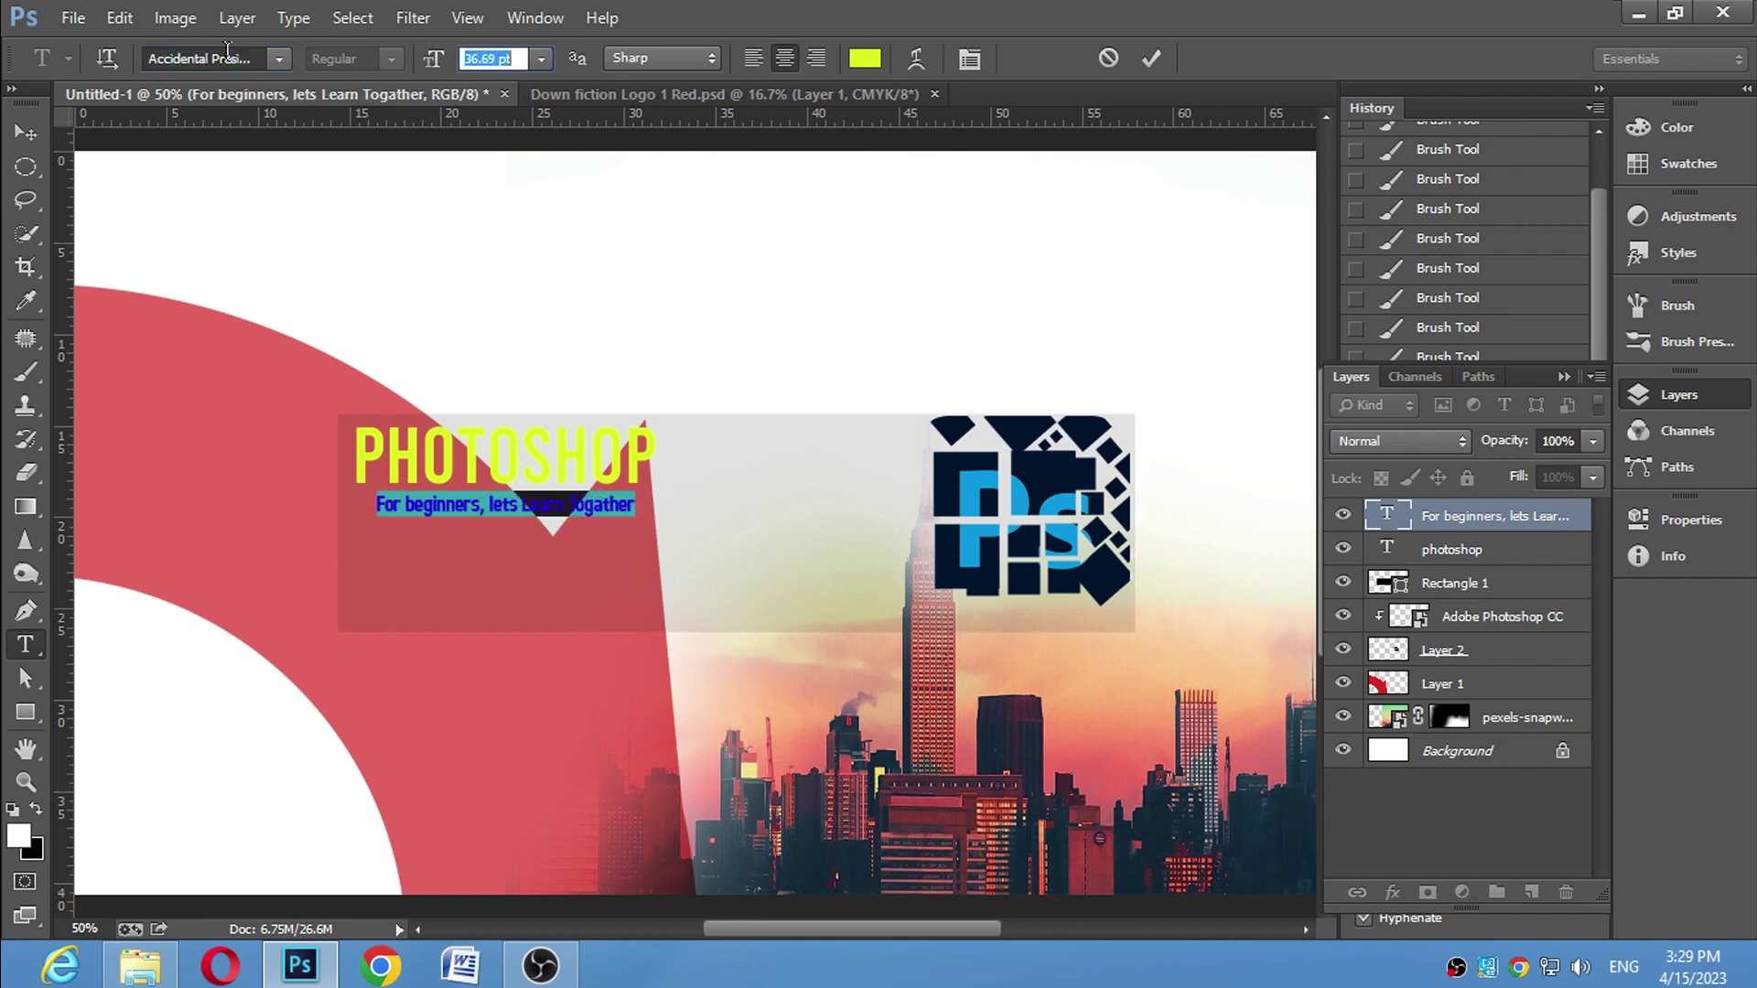
pyautogui.click(1382, 517)
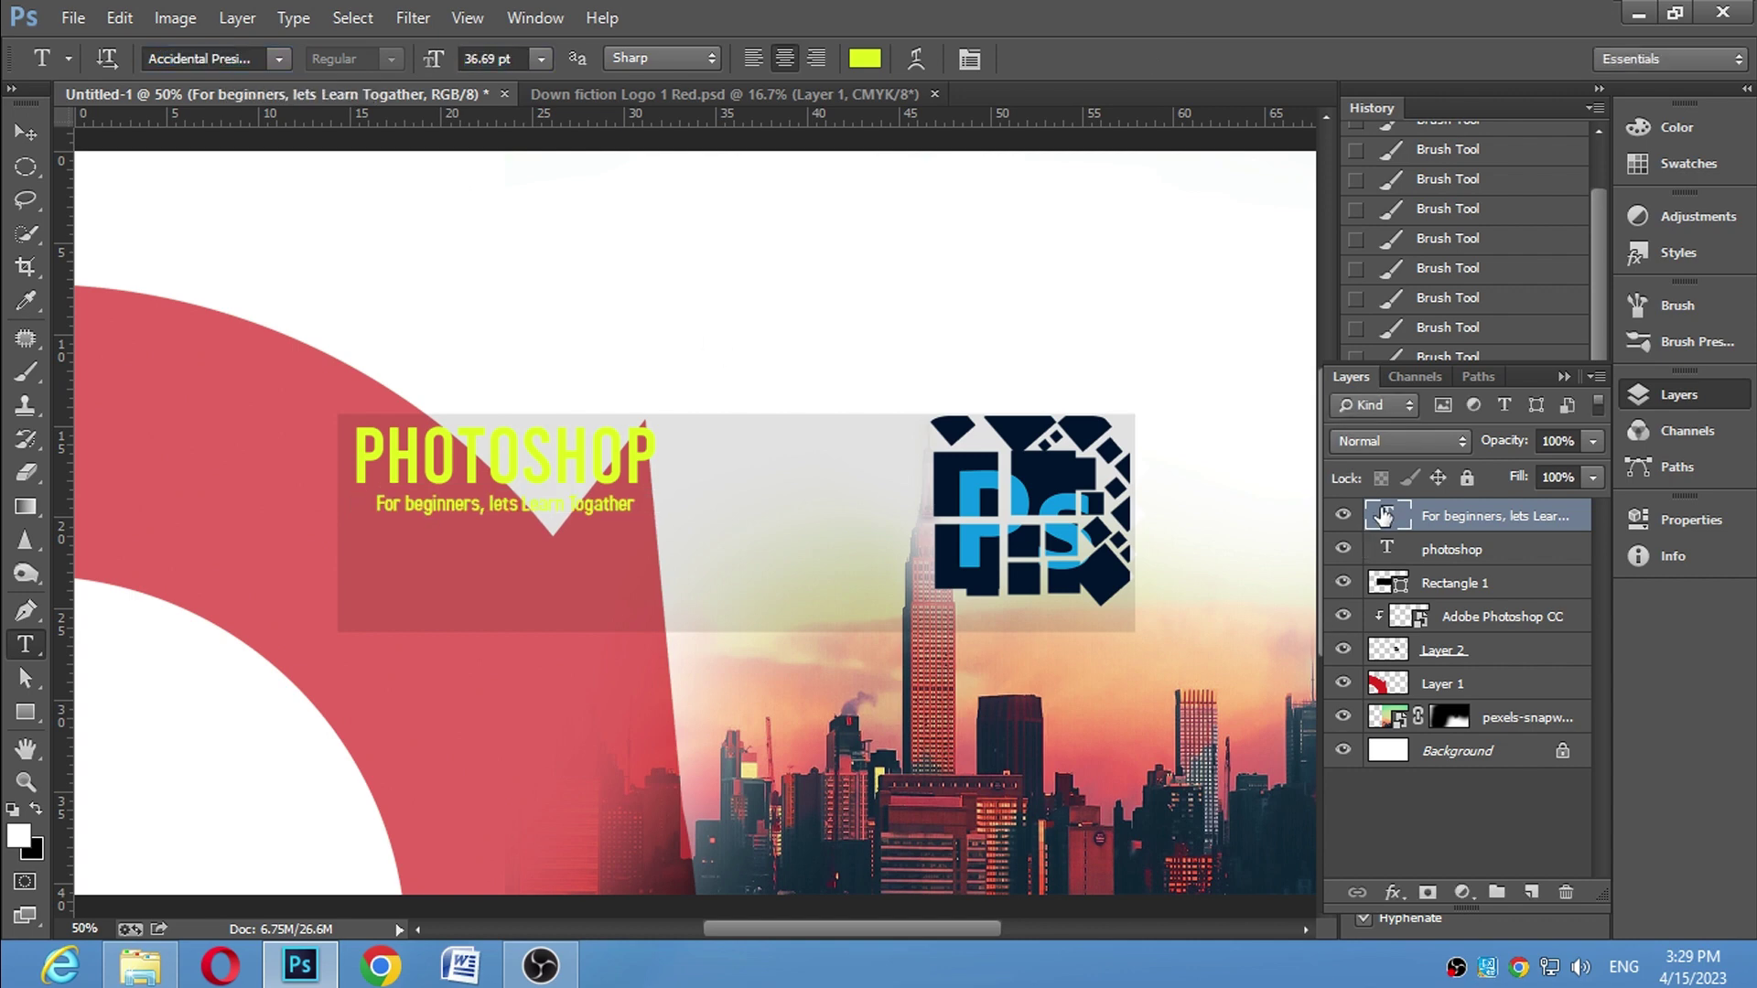
# Enlarge the subtitle to about 114% and nudge it up and left
pyautogui.keyDown('ctrl'); pyautogui.click(525, 529); pyautogui.keyUp('ctrl')
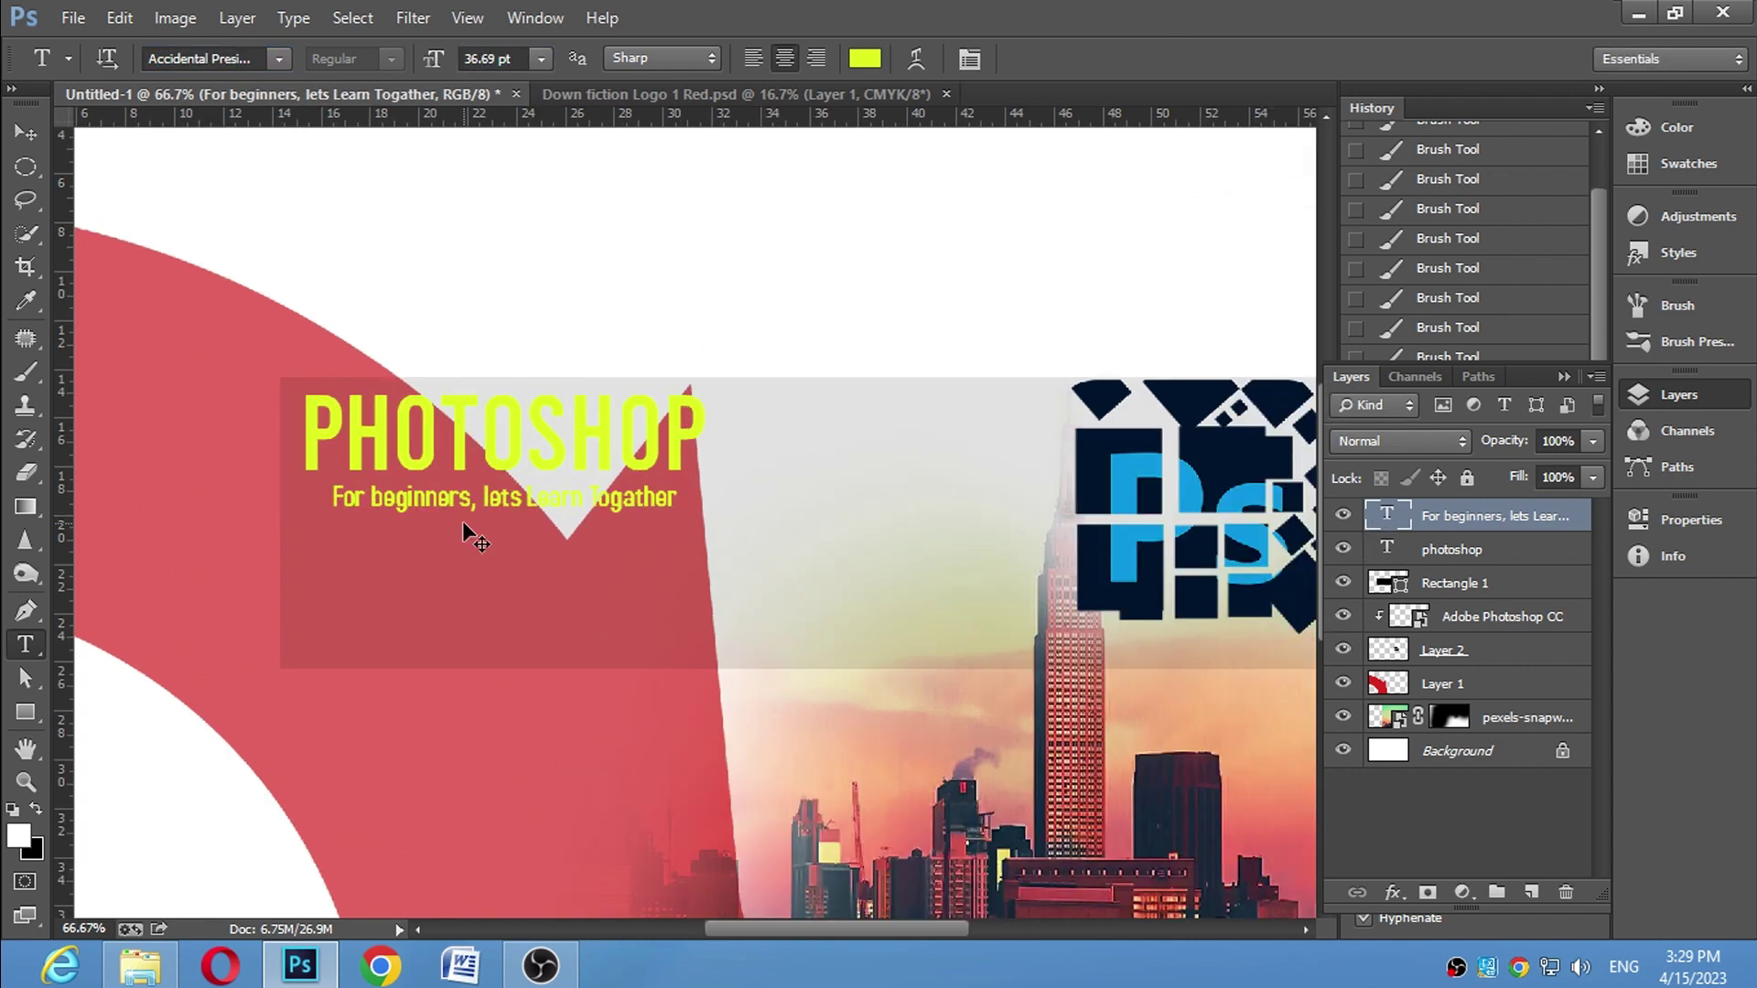
pyautogui.hotkey('ctrl', 't')
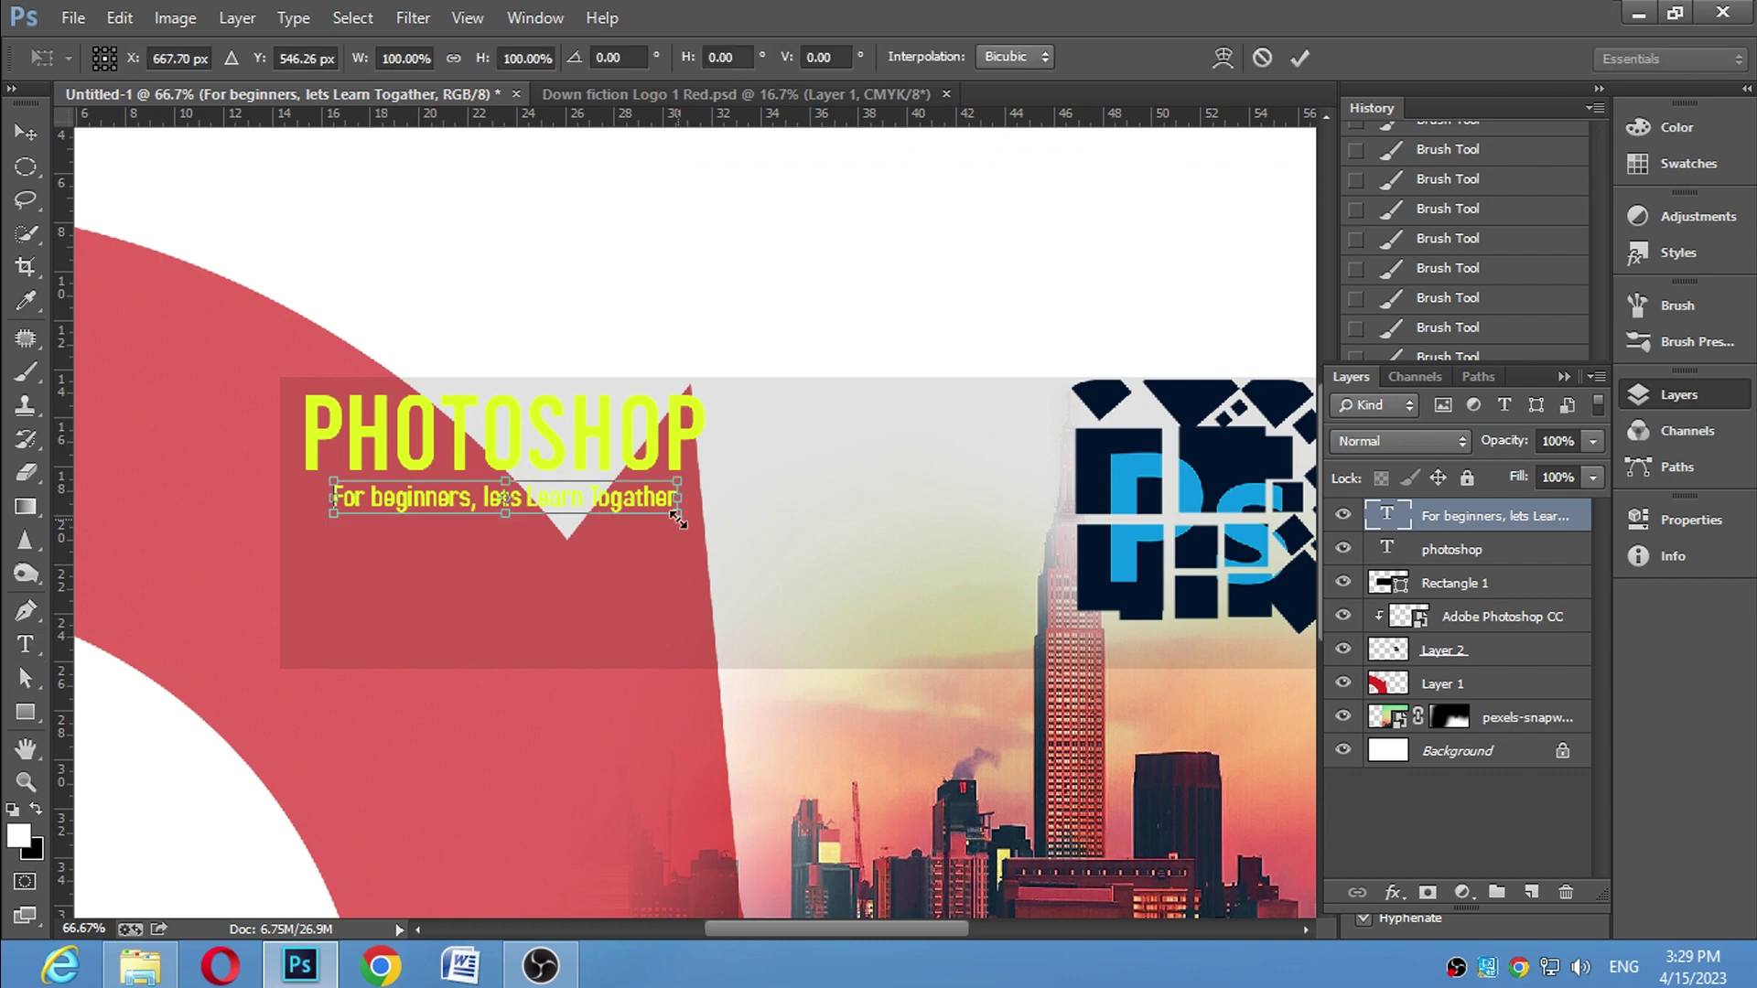
pyautogui.moveTo(678, 520); pyautogui.dragTo(700, 515)
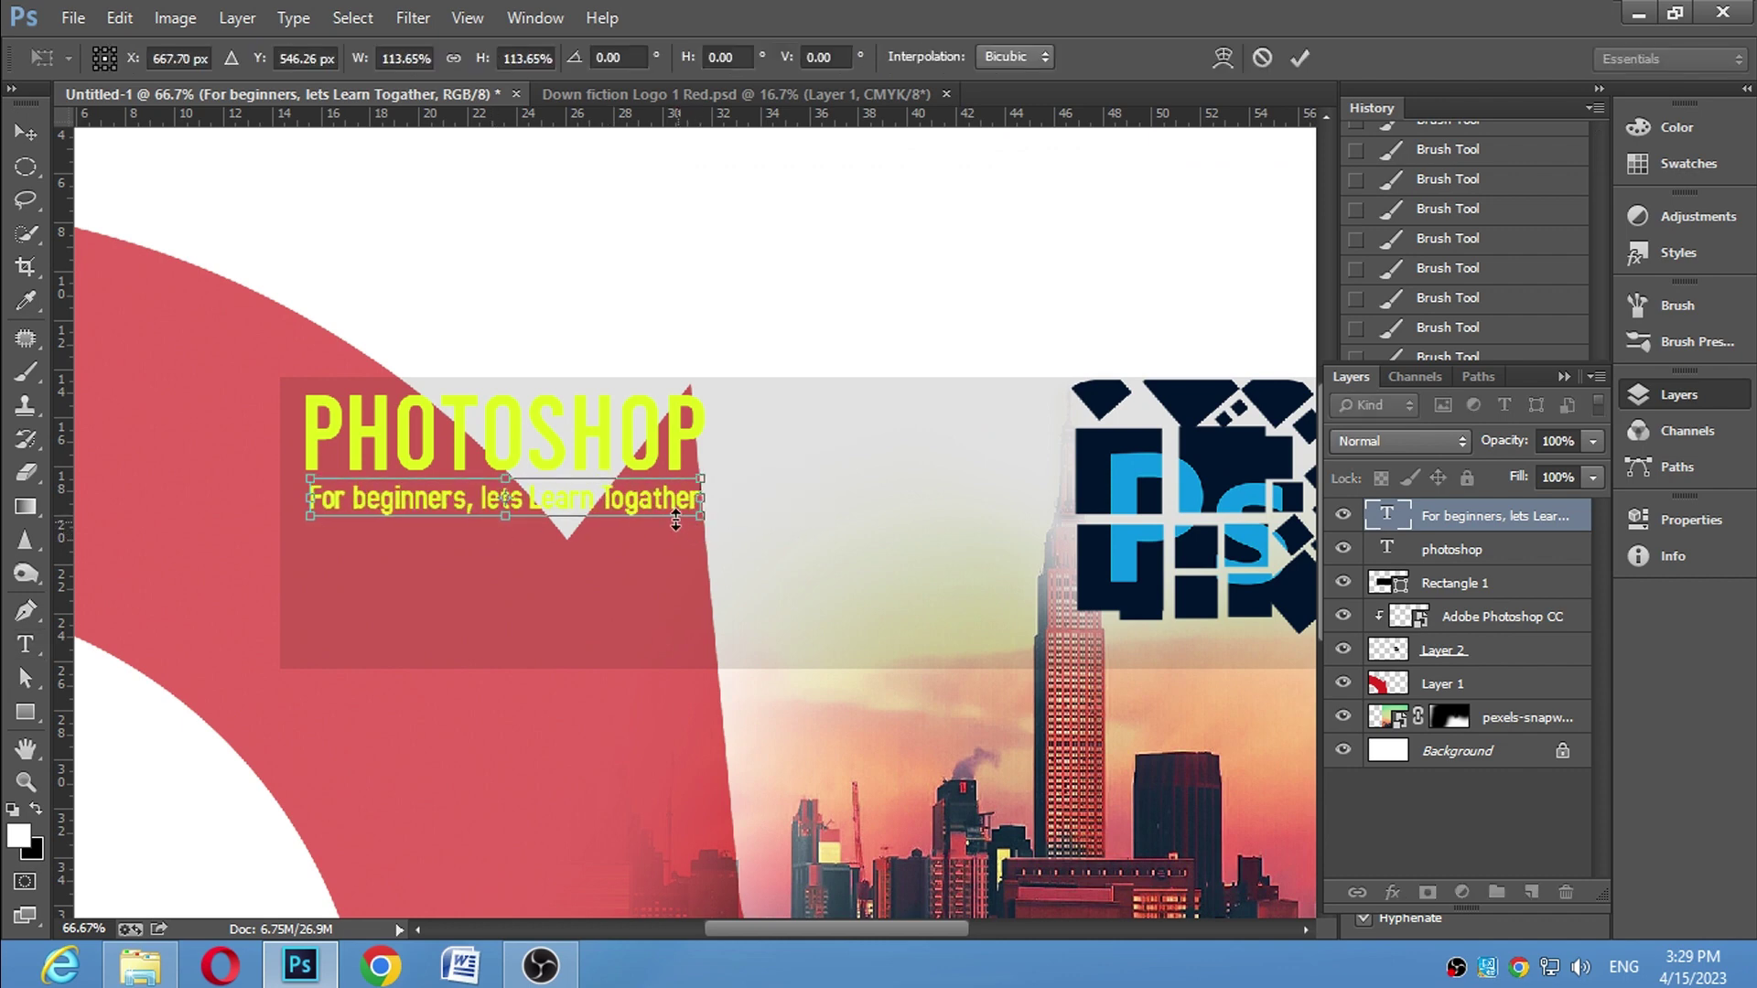
pyautogui.press('Left')
pyautogui.press('Left')
pyautogui.press('Left')
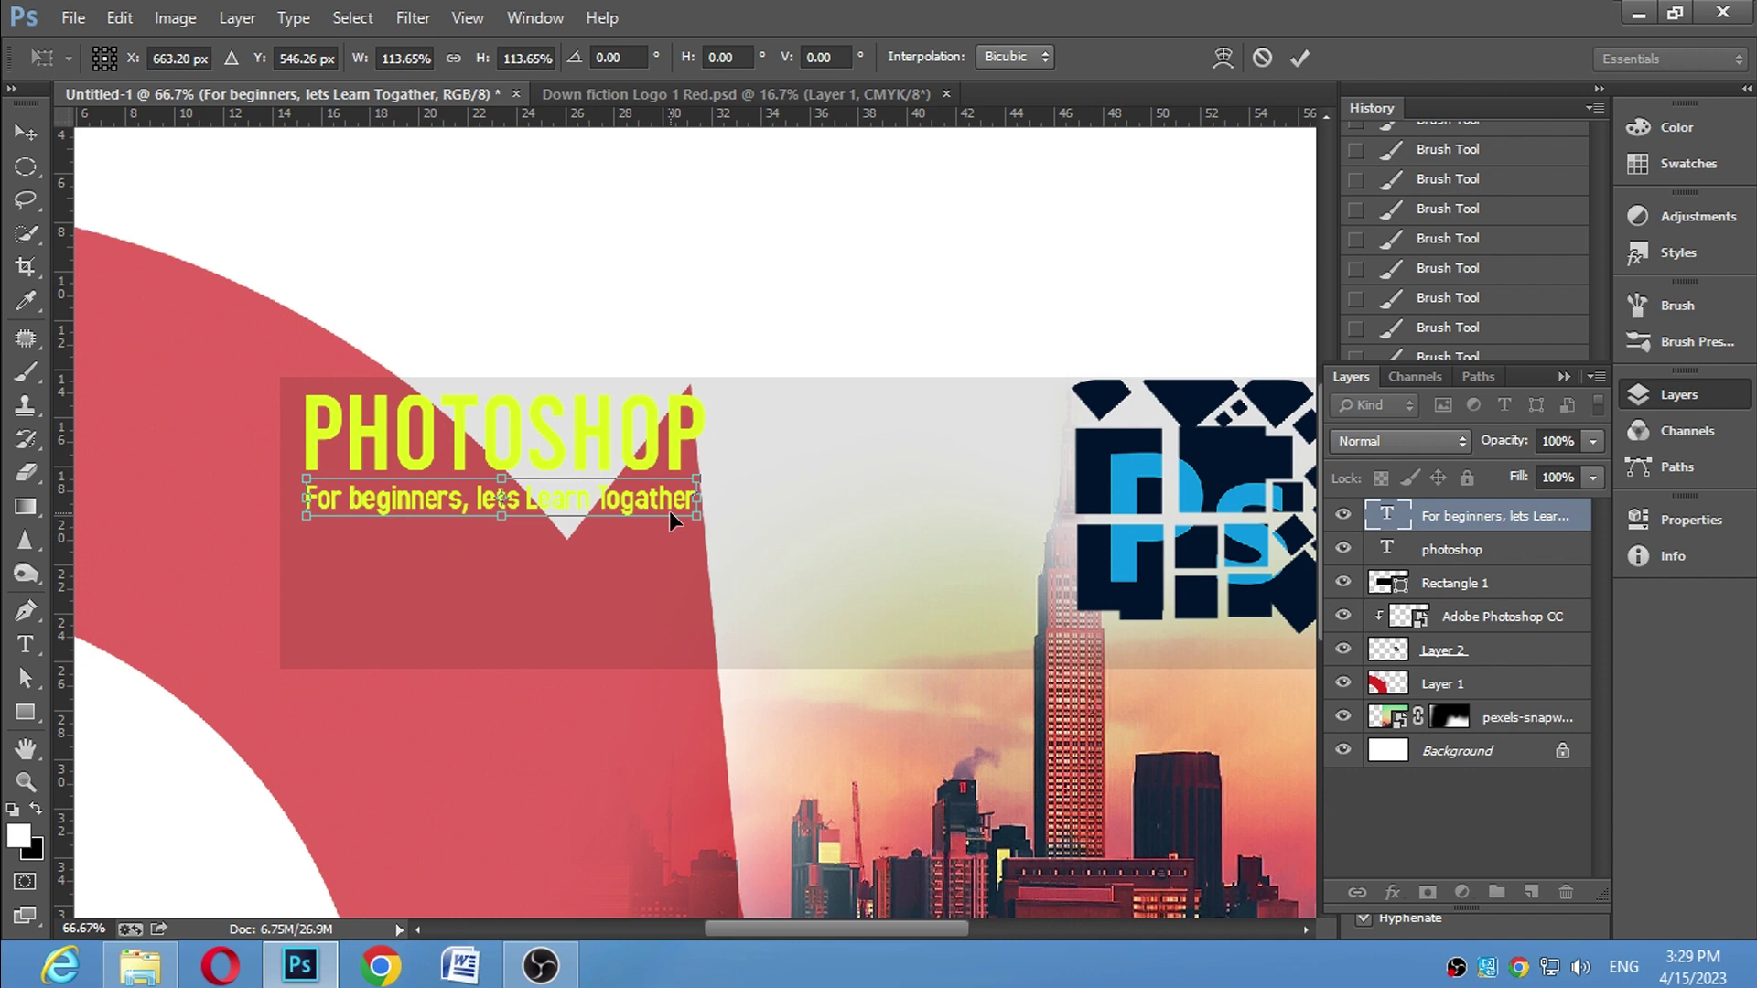
pyautogui.press('Up')
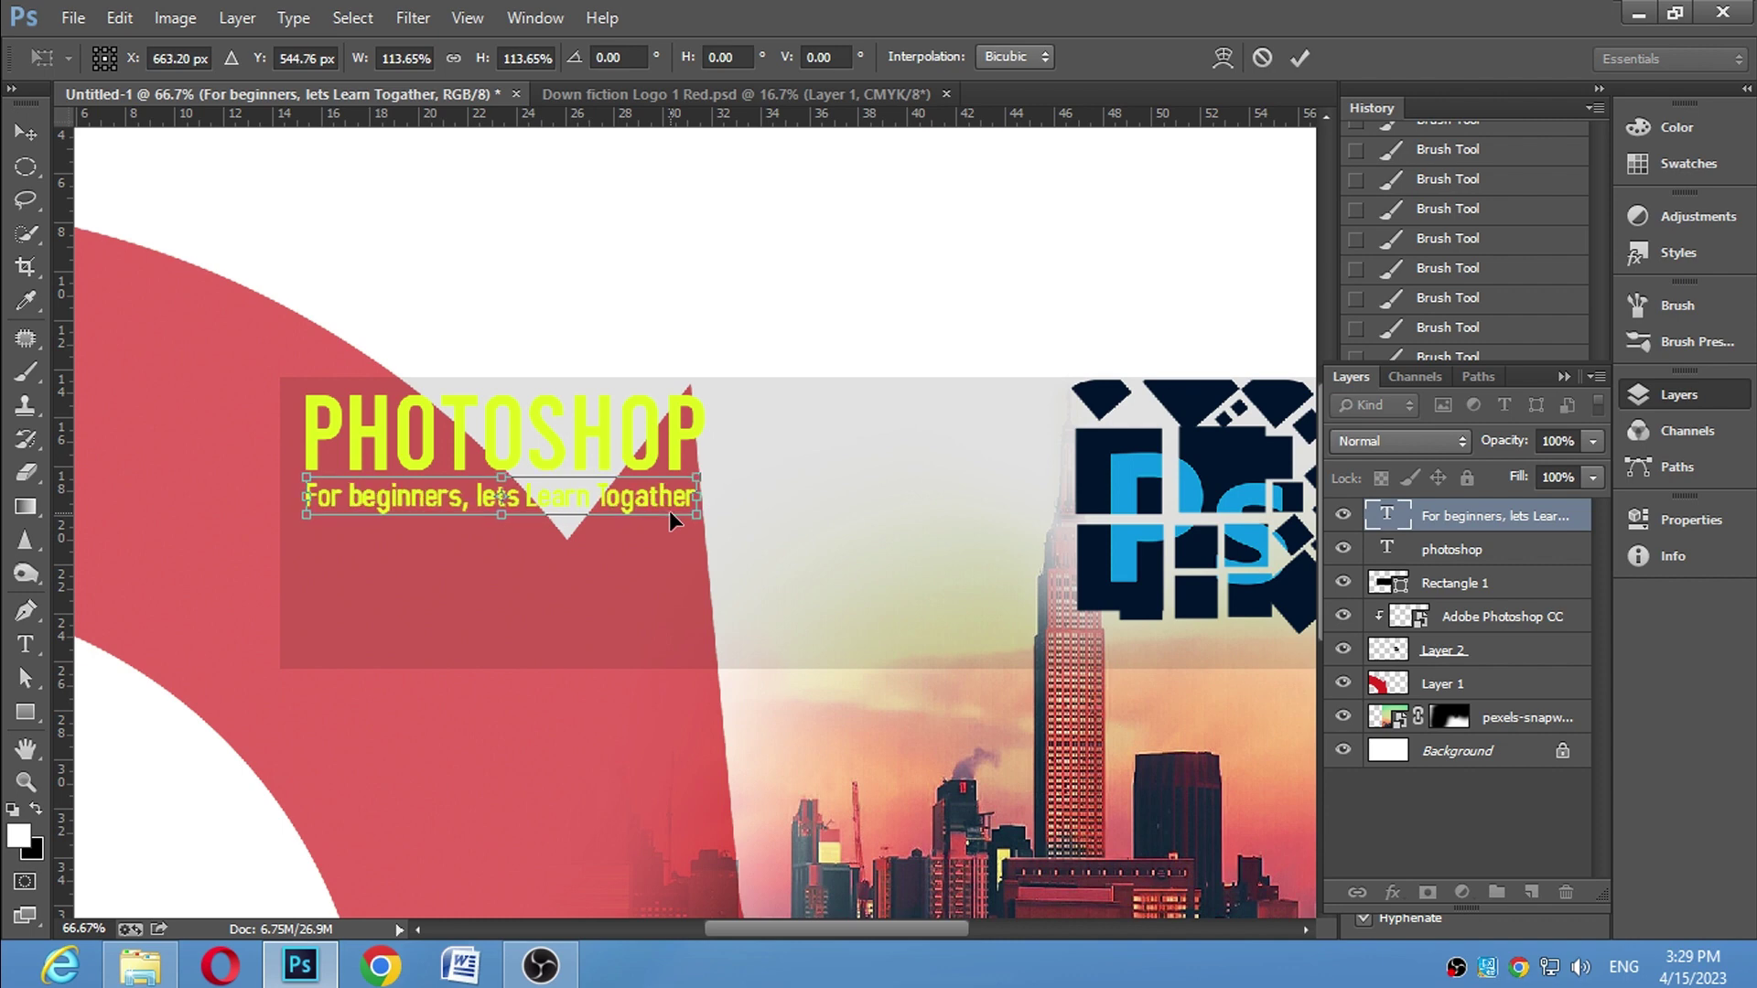
pyautogui.press('Return')
pyautogui.doubleClick(1386, 516)
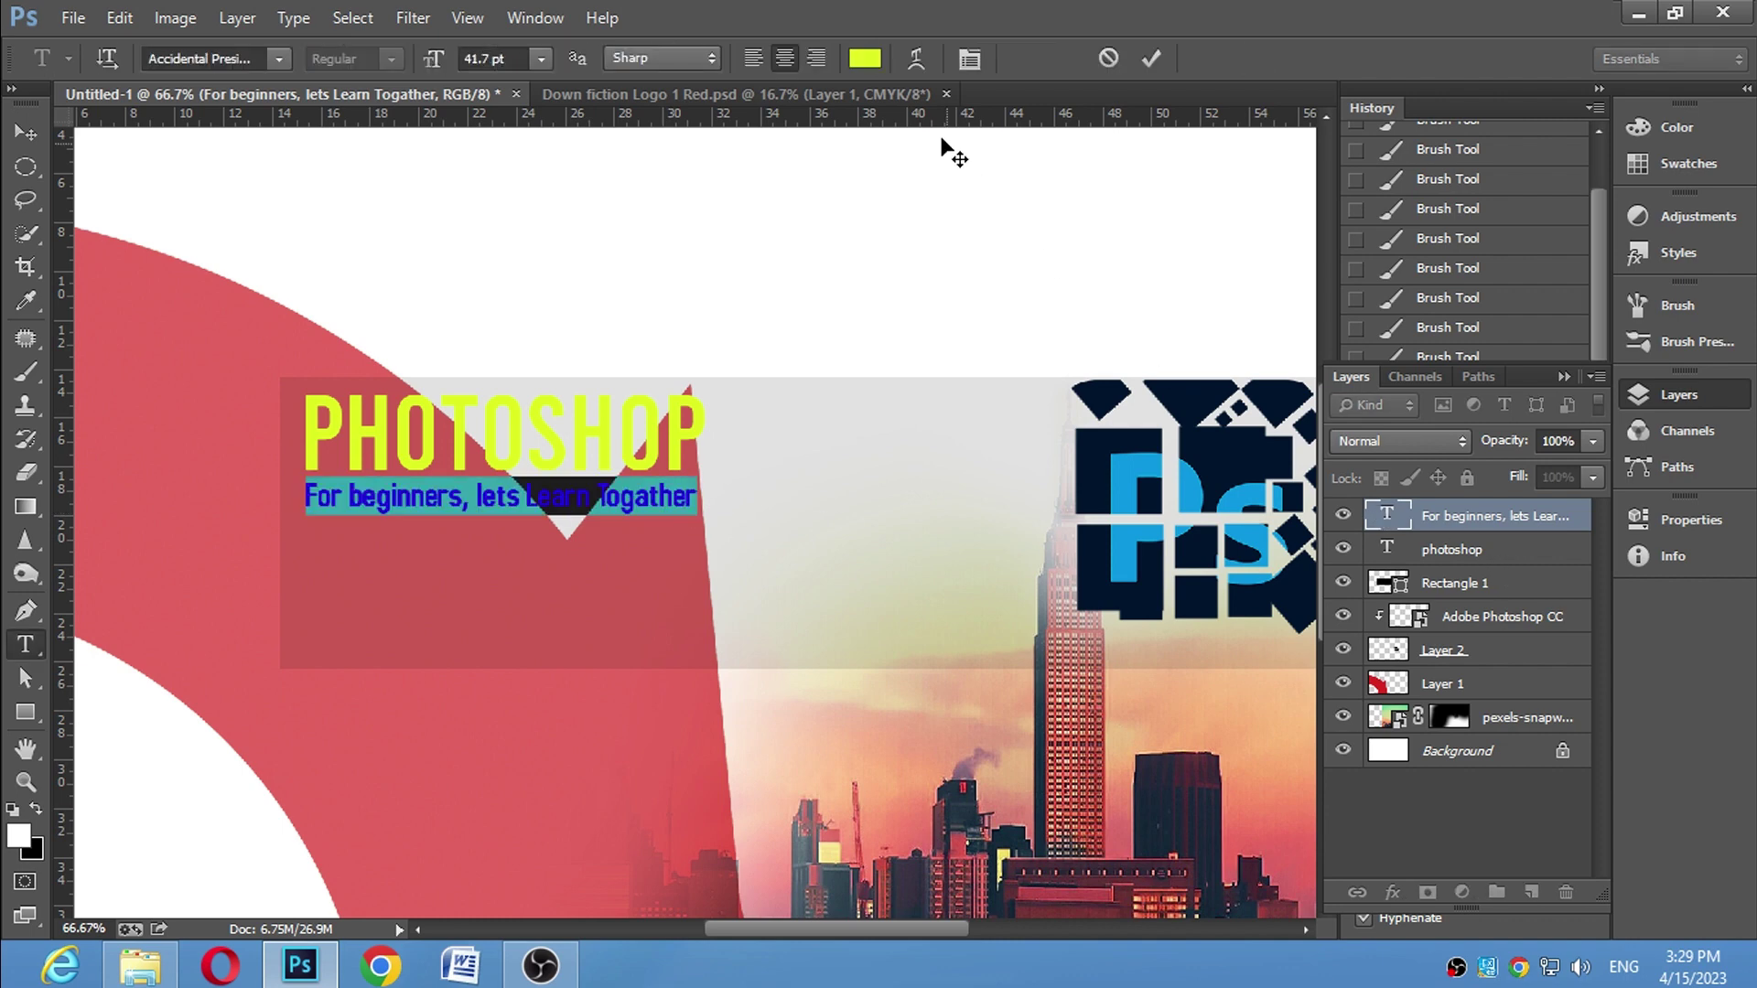
# Set the subtitle text colour to black
pyautogui.click(865, 57)
pyautogui.click(948, 579)
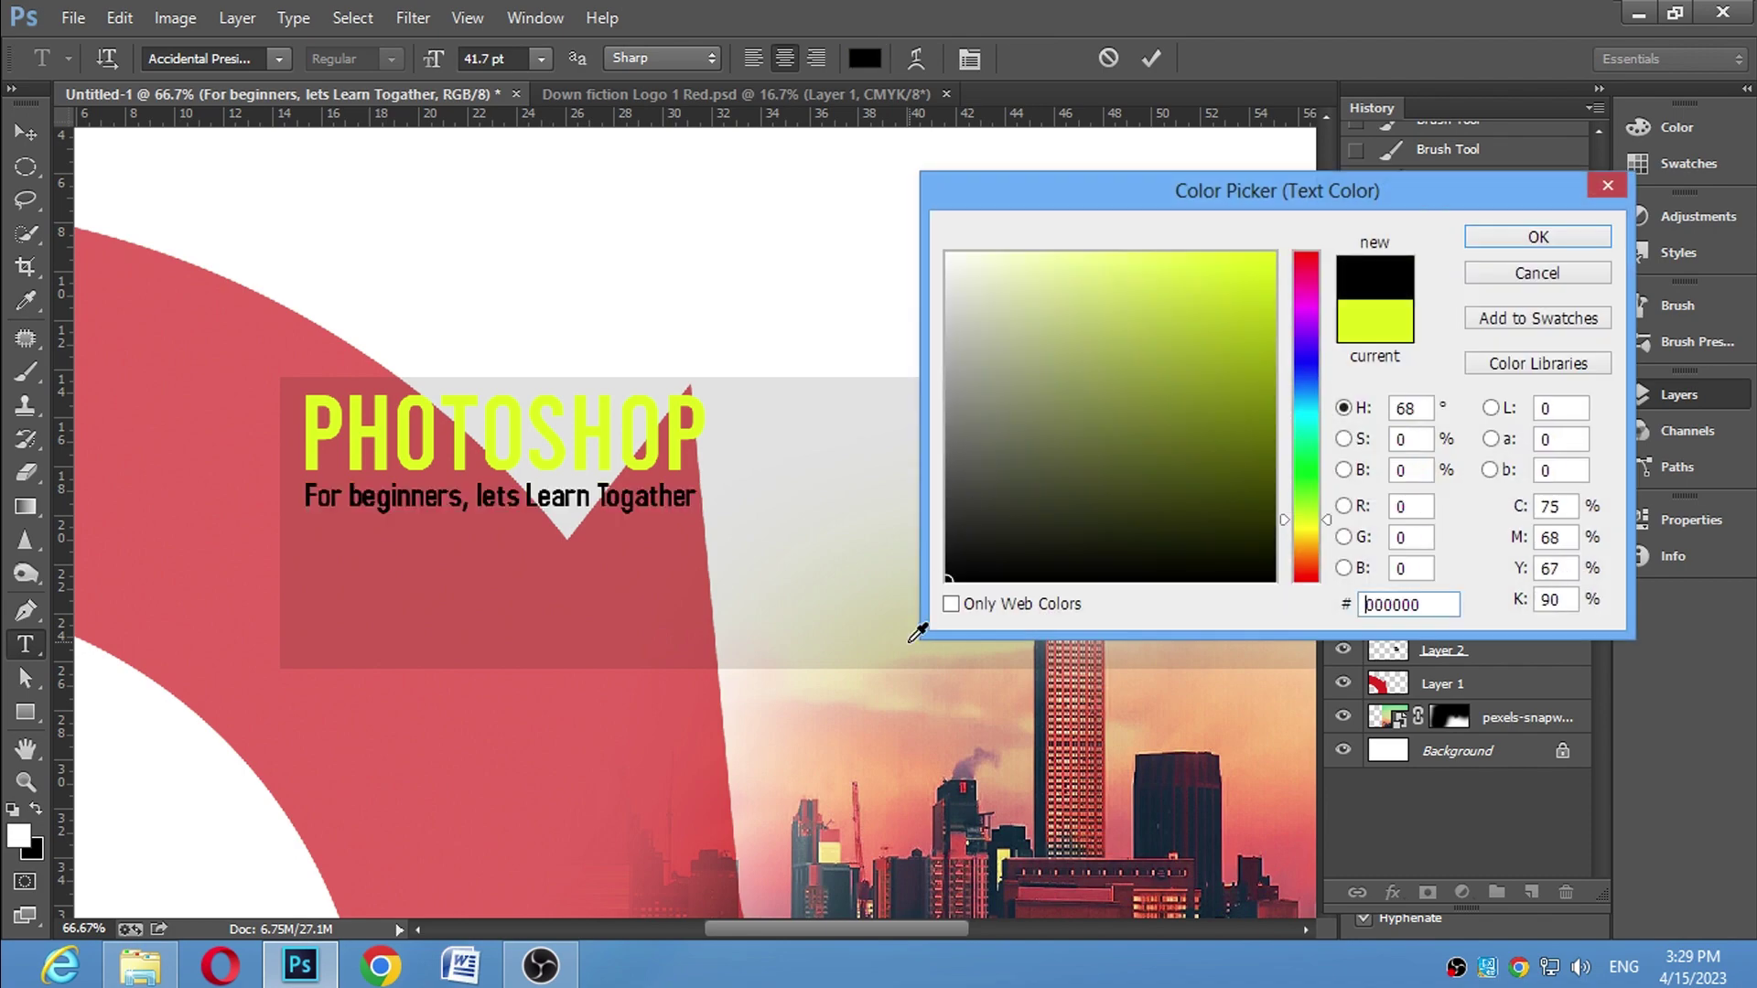
pyautogui.click(1525, 236)
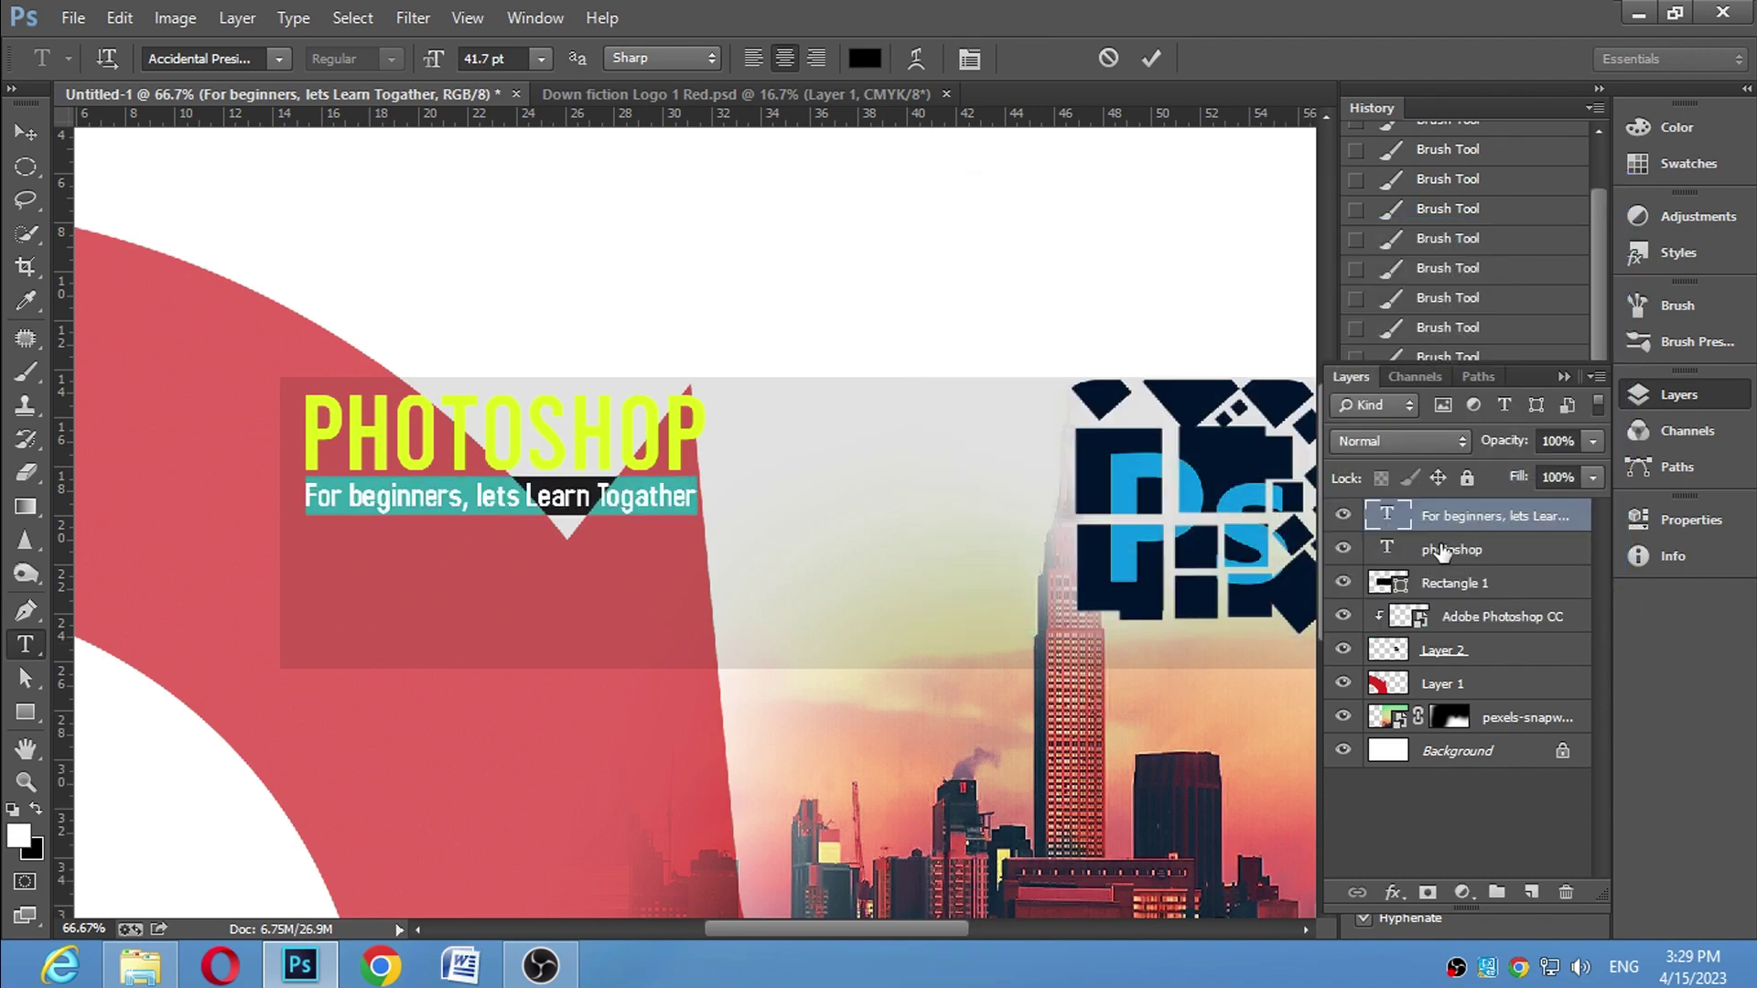
# Give the PHOTOSHOP headline a red Color Overlay and a 2 px dark Stroke
pyautogui.click(1441, 550)
pyautogui.rightClick(1441, 550)
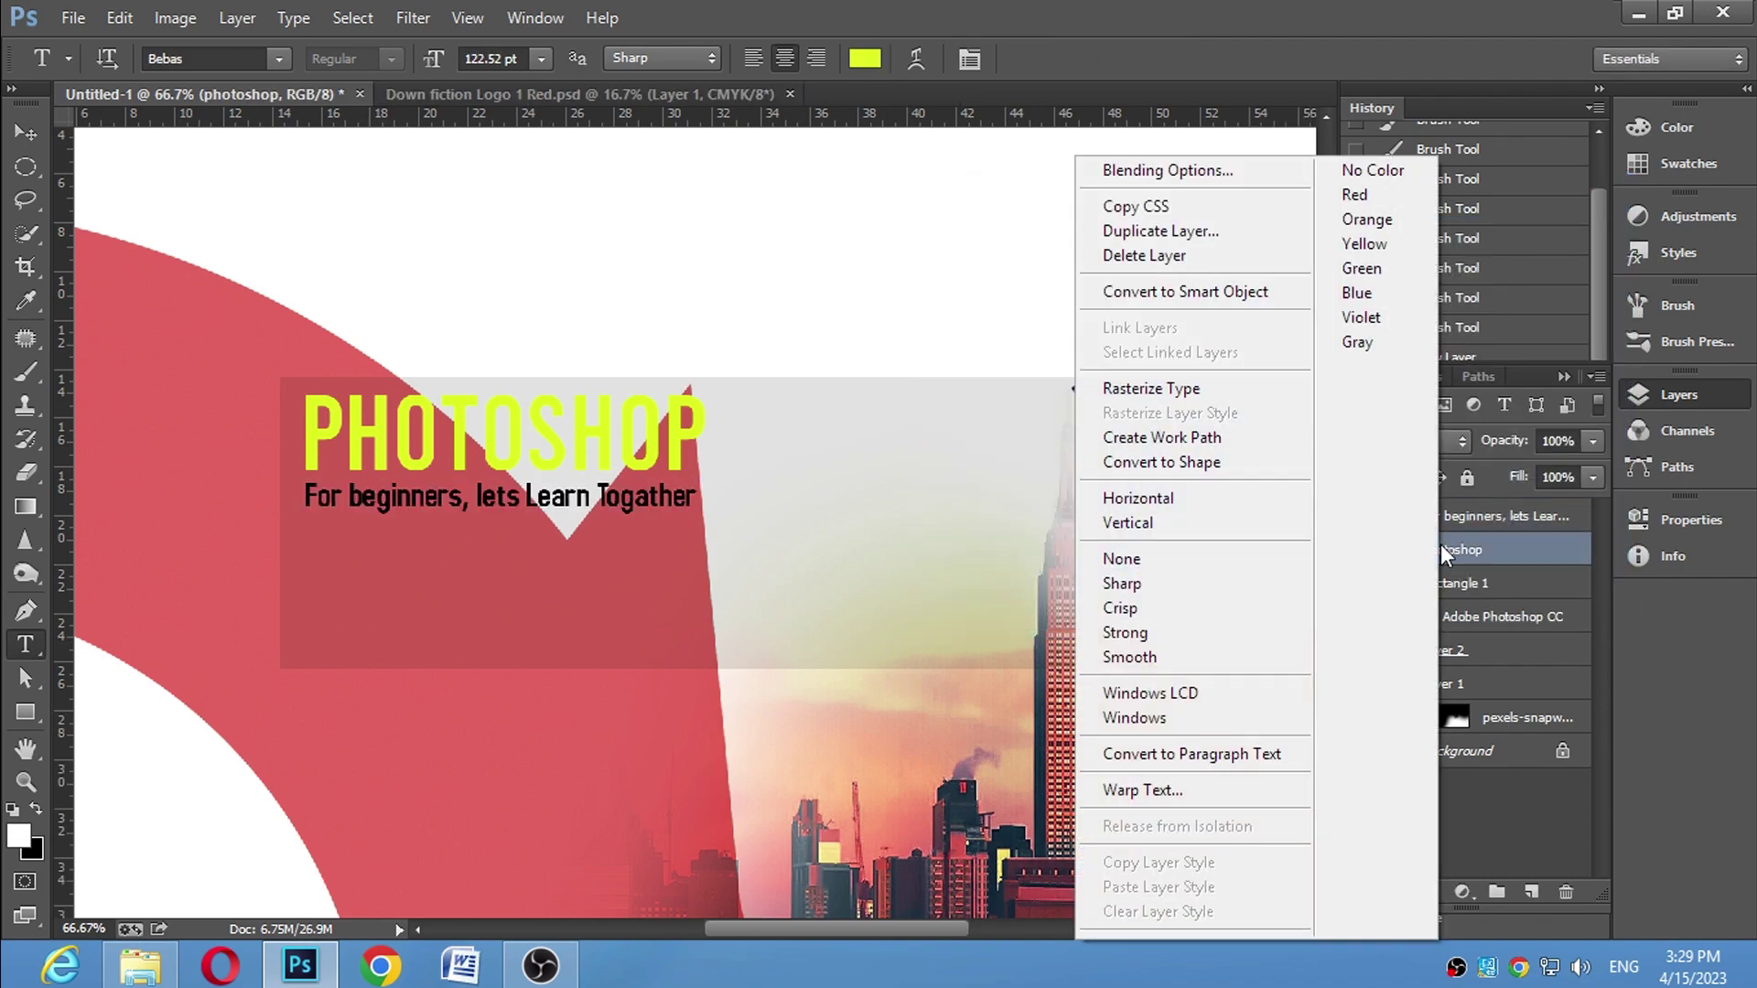
pyautogui.click(1235, 171)
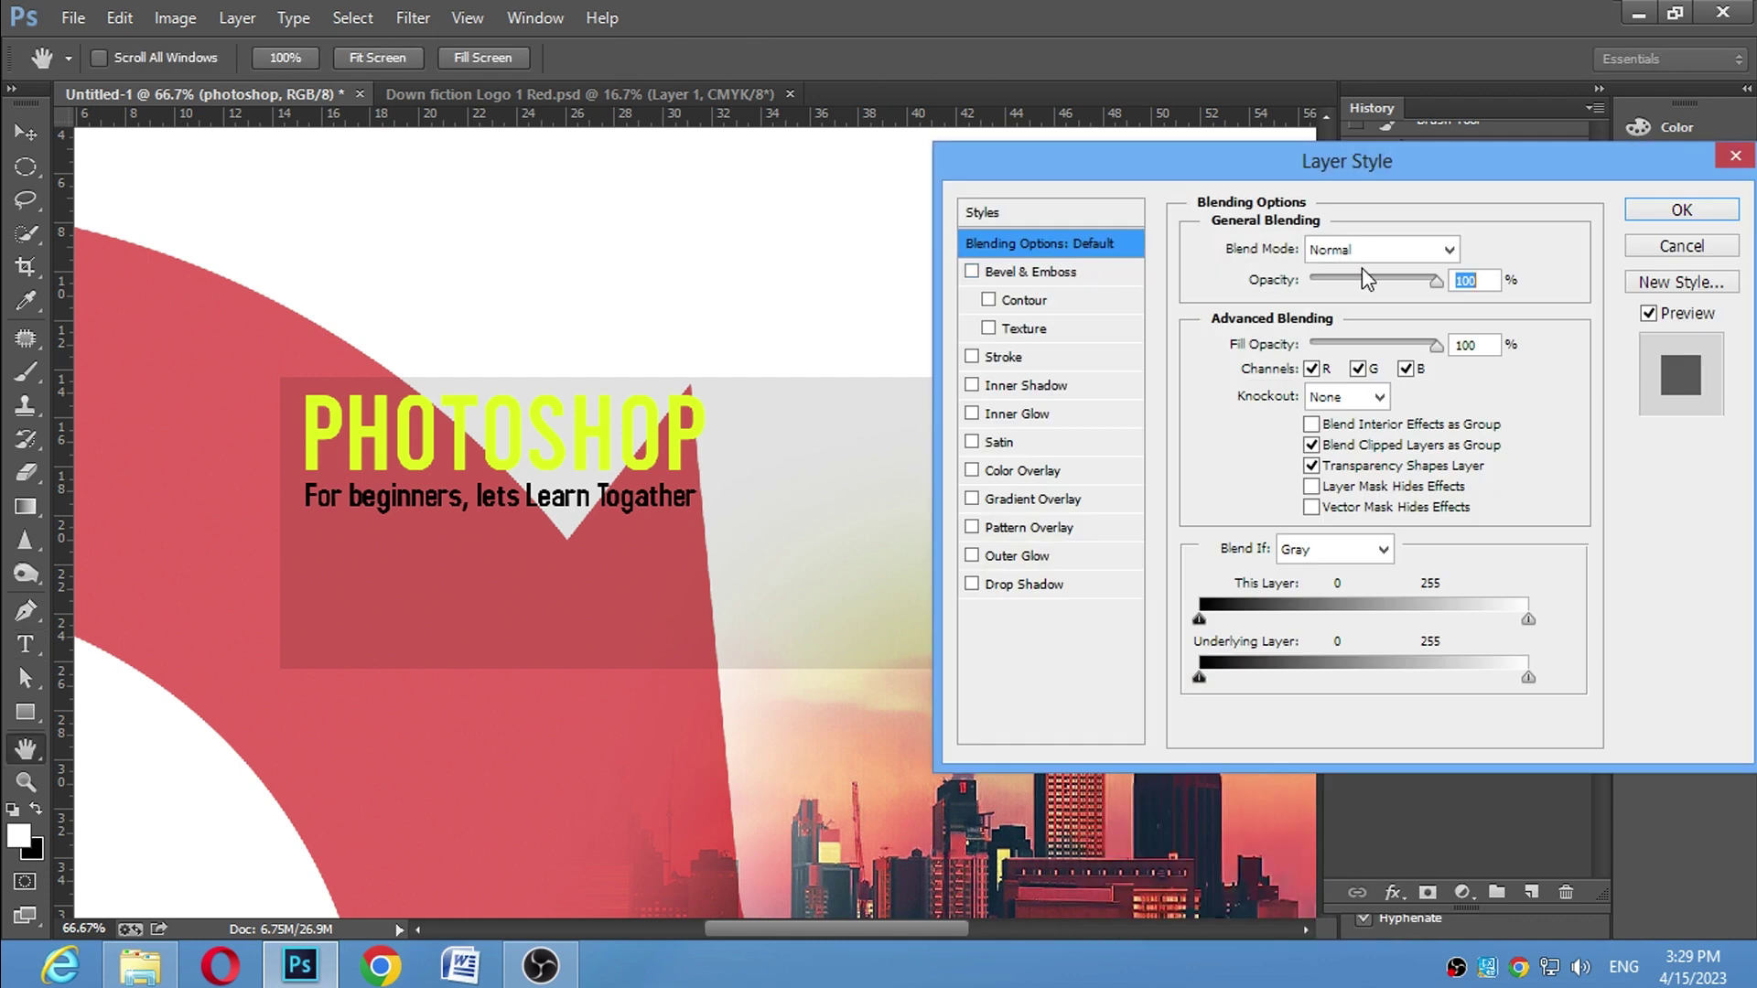
pyautogui.click(1024, 471)
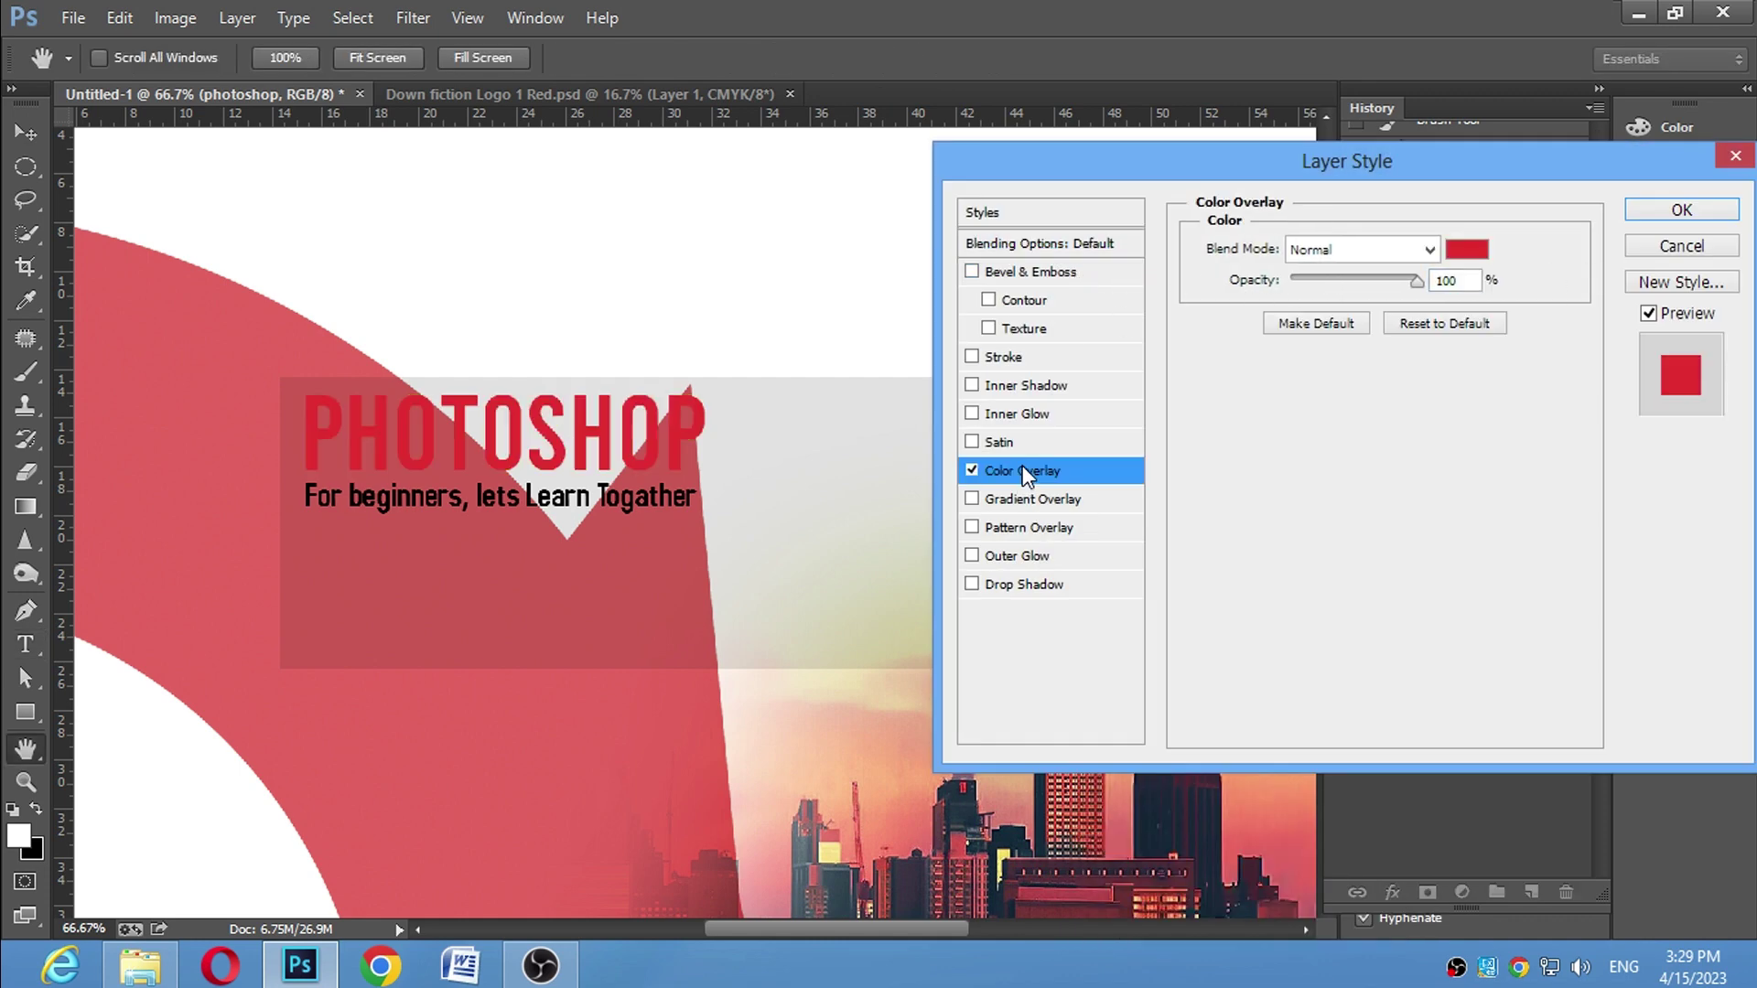
pyautogui.click(999, 359)
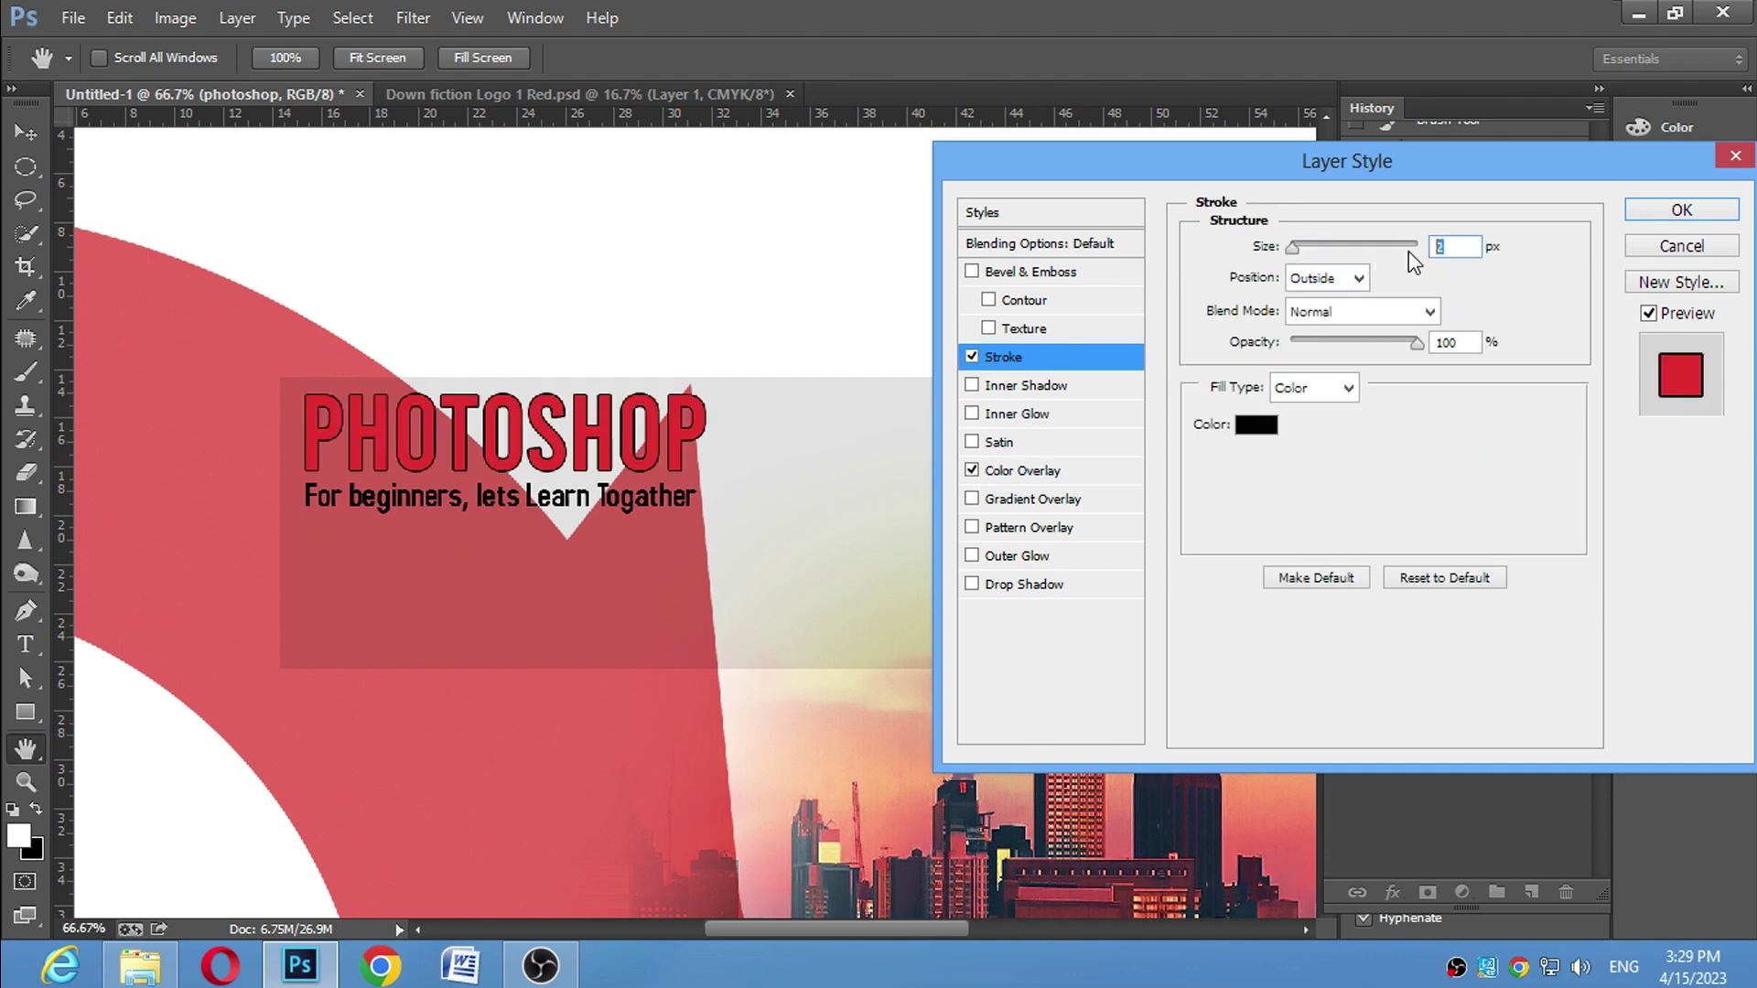
pyautogui.write('3')
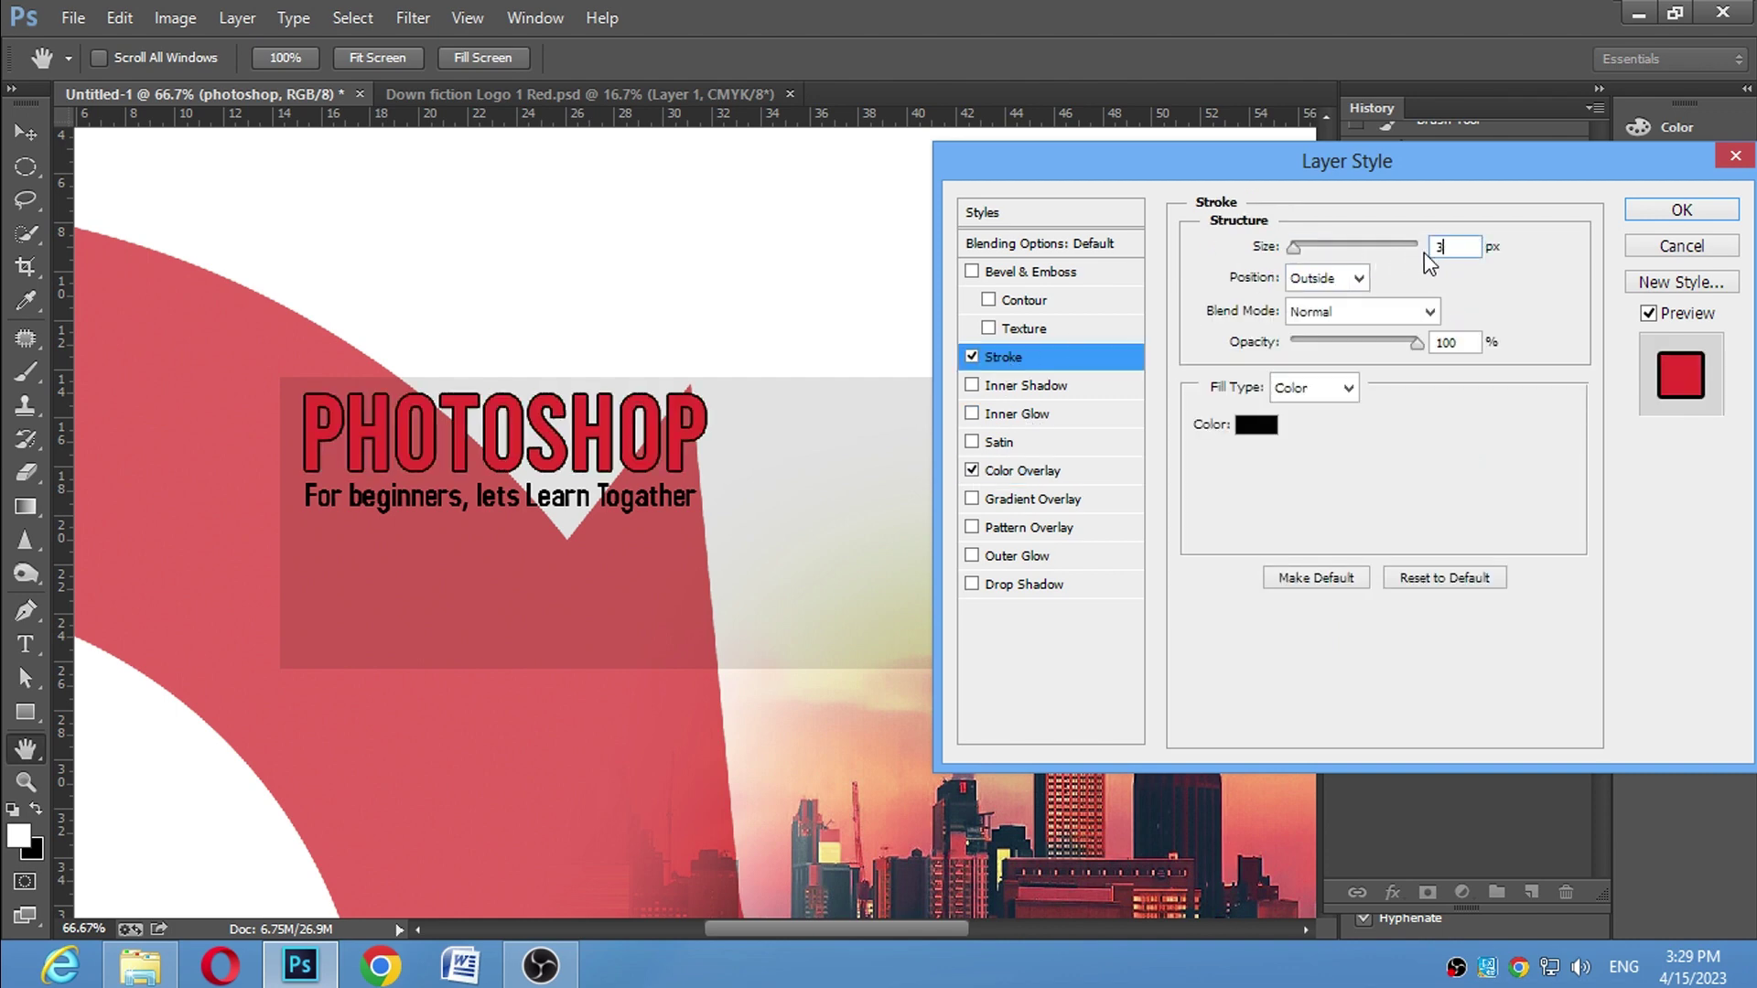
pyautogui.press('Down')
pyautogui.click(1682, 210)
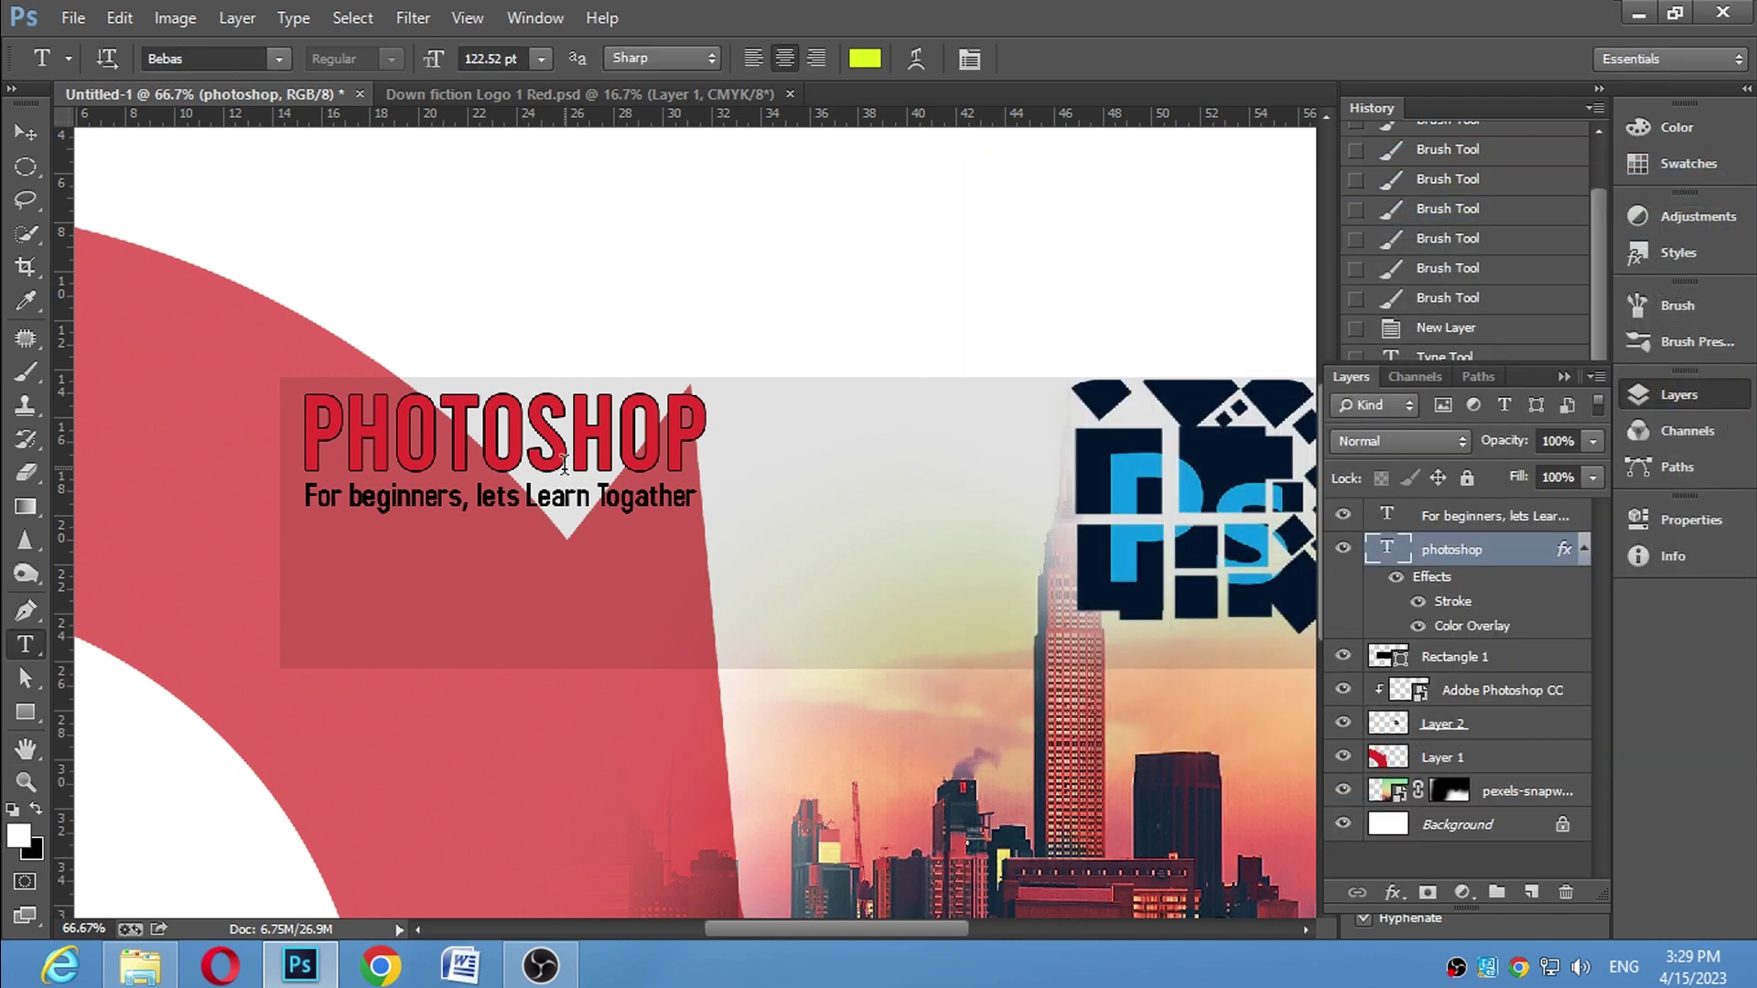
# Inspect the headline zoomed in, collapse History and Layers, and open the Social Icon file
pyautogui.keyDown('ctrl'); pyautogui.click(513, 444); pyautogui.keyUp('ctrl')
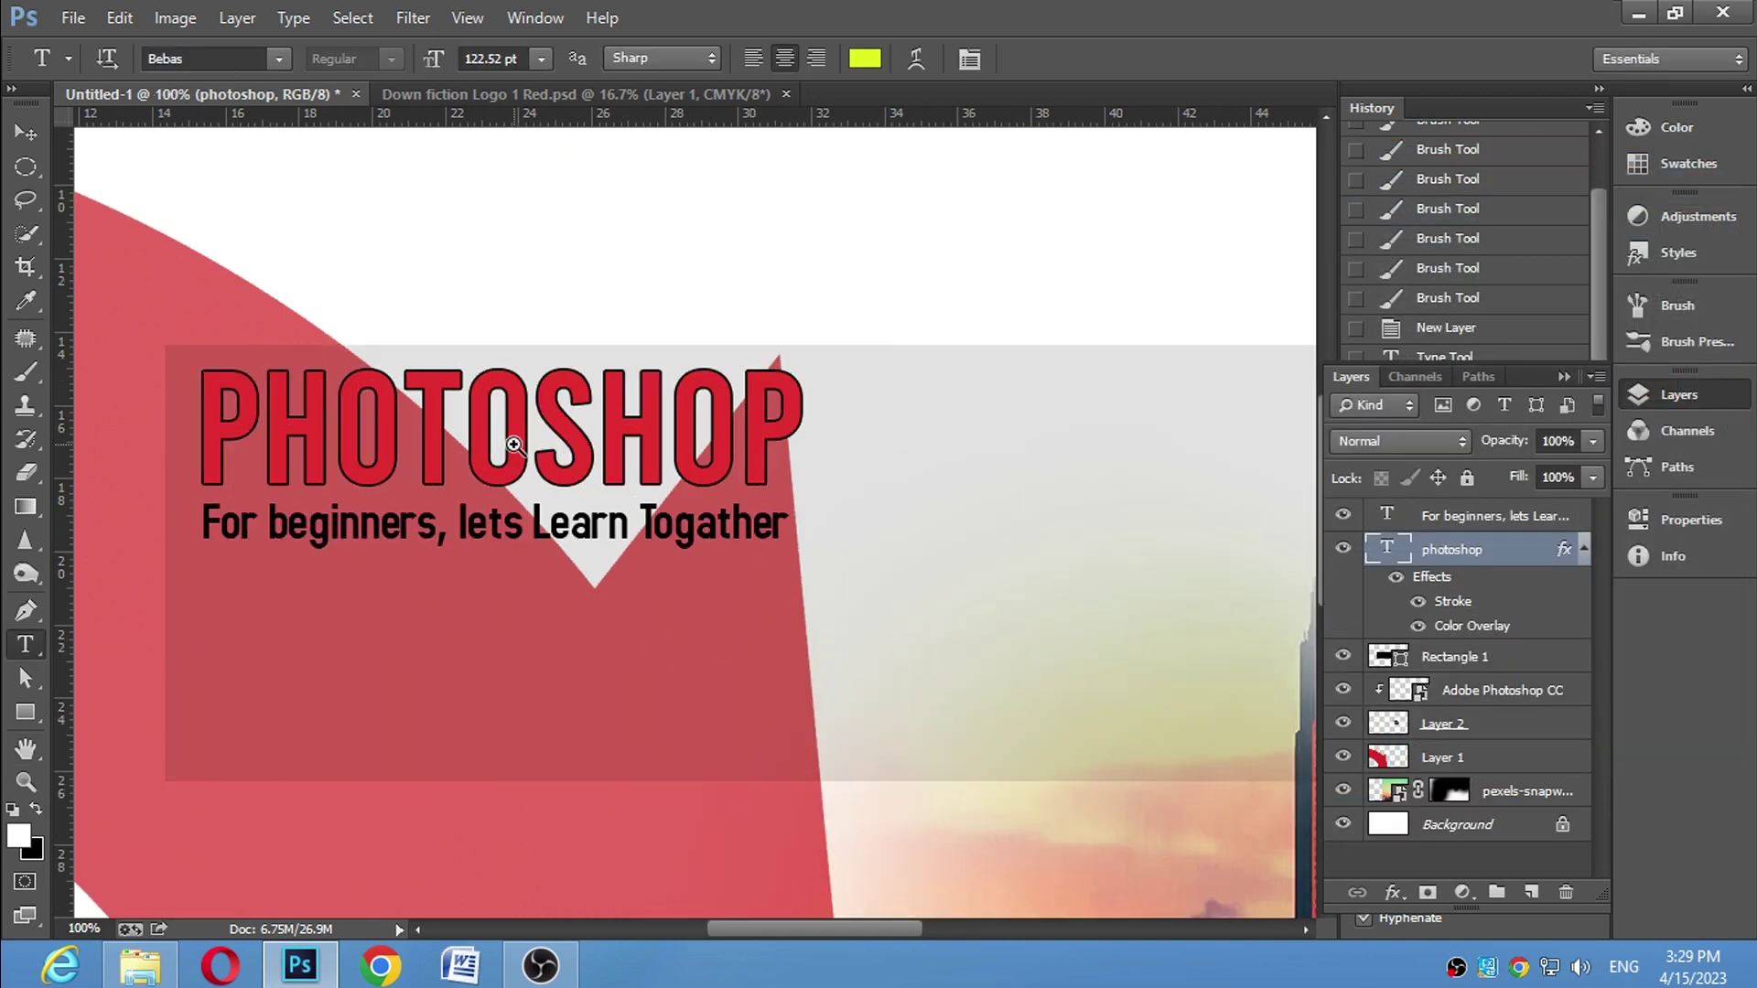
pyautogui.keyDown('ctrl'); pyautogui.click(513, 444); pyautogui.keyUp('ctrl')
pyautogui.keyDown('ctrl'); pyautogui.keyDown('alt'); pyautogui.click(513, 444); pyautogui.keyUp('alt'); pyautogui.keyUp('ctrl')
pyautogui.keyDown('ctrl'); pyautogui.keyDown('alt'); pyautogui.click(766, 482); pyautogui.keyUp('alt'); pyautogui.keyUp('ctrl')
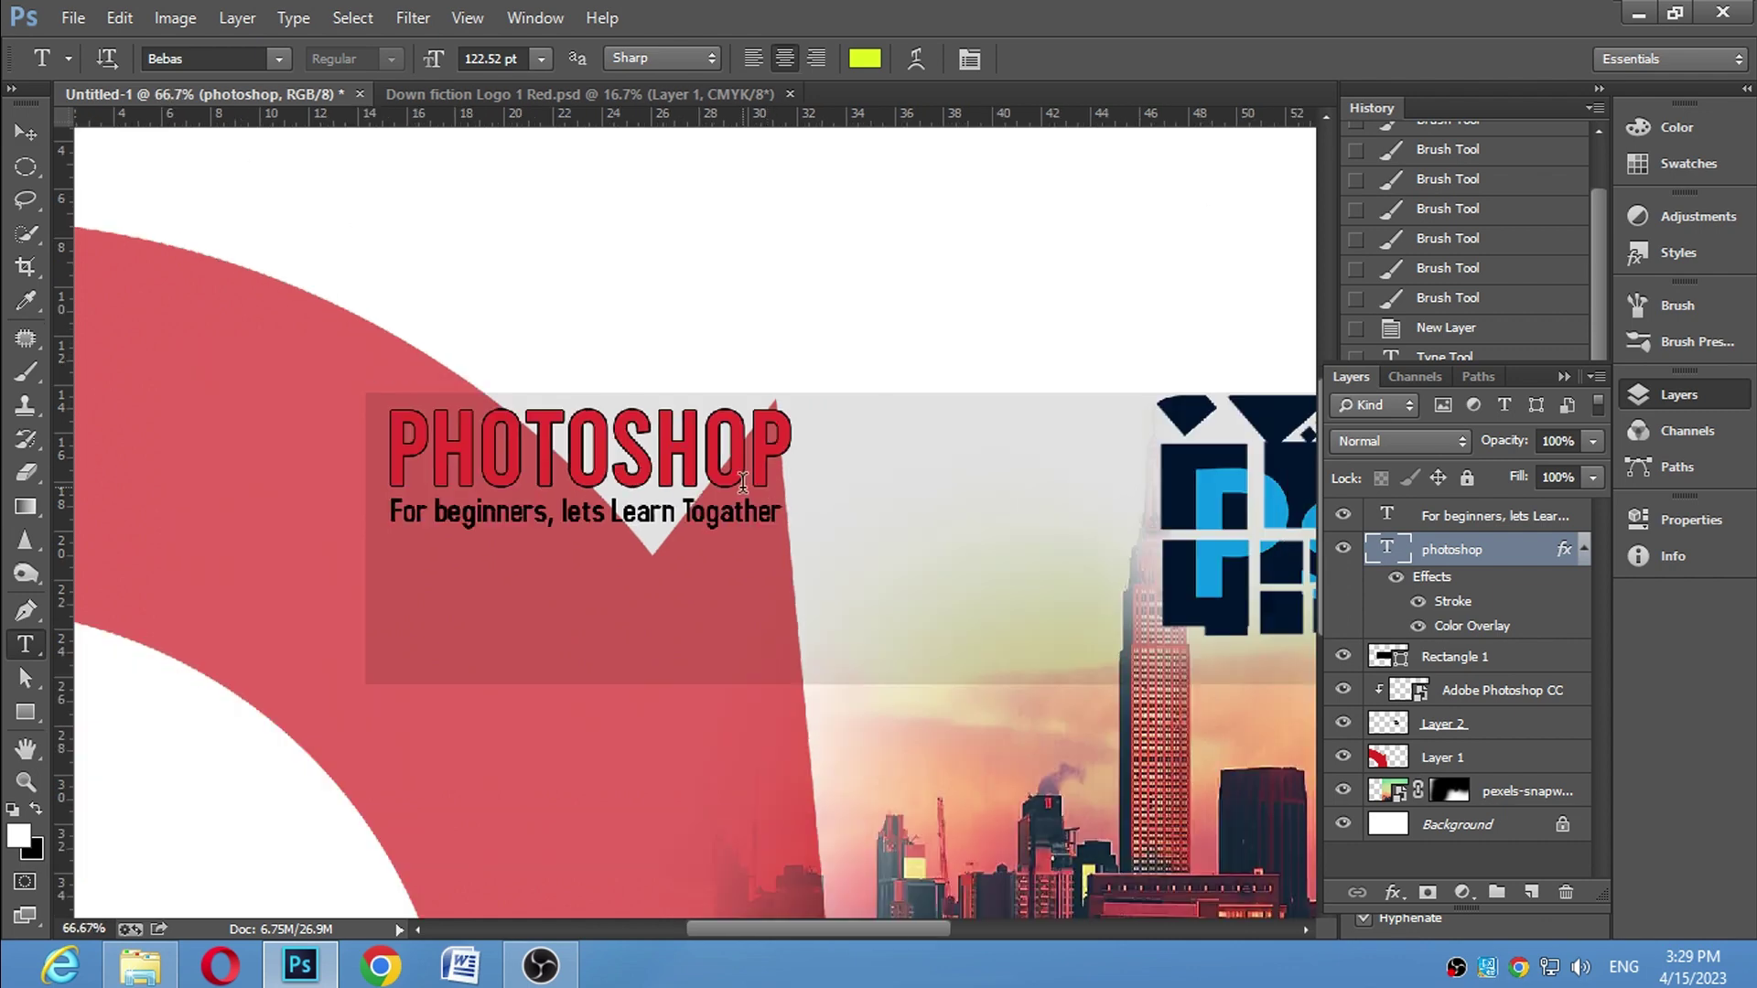
pyautogui.click(1599, 88)
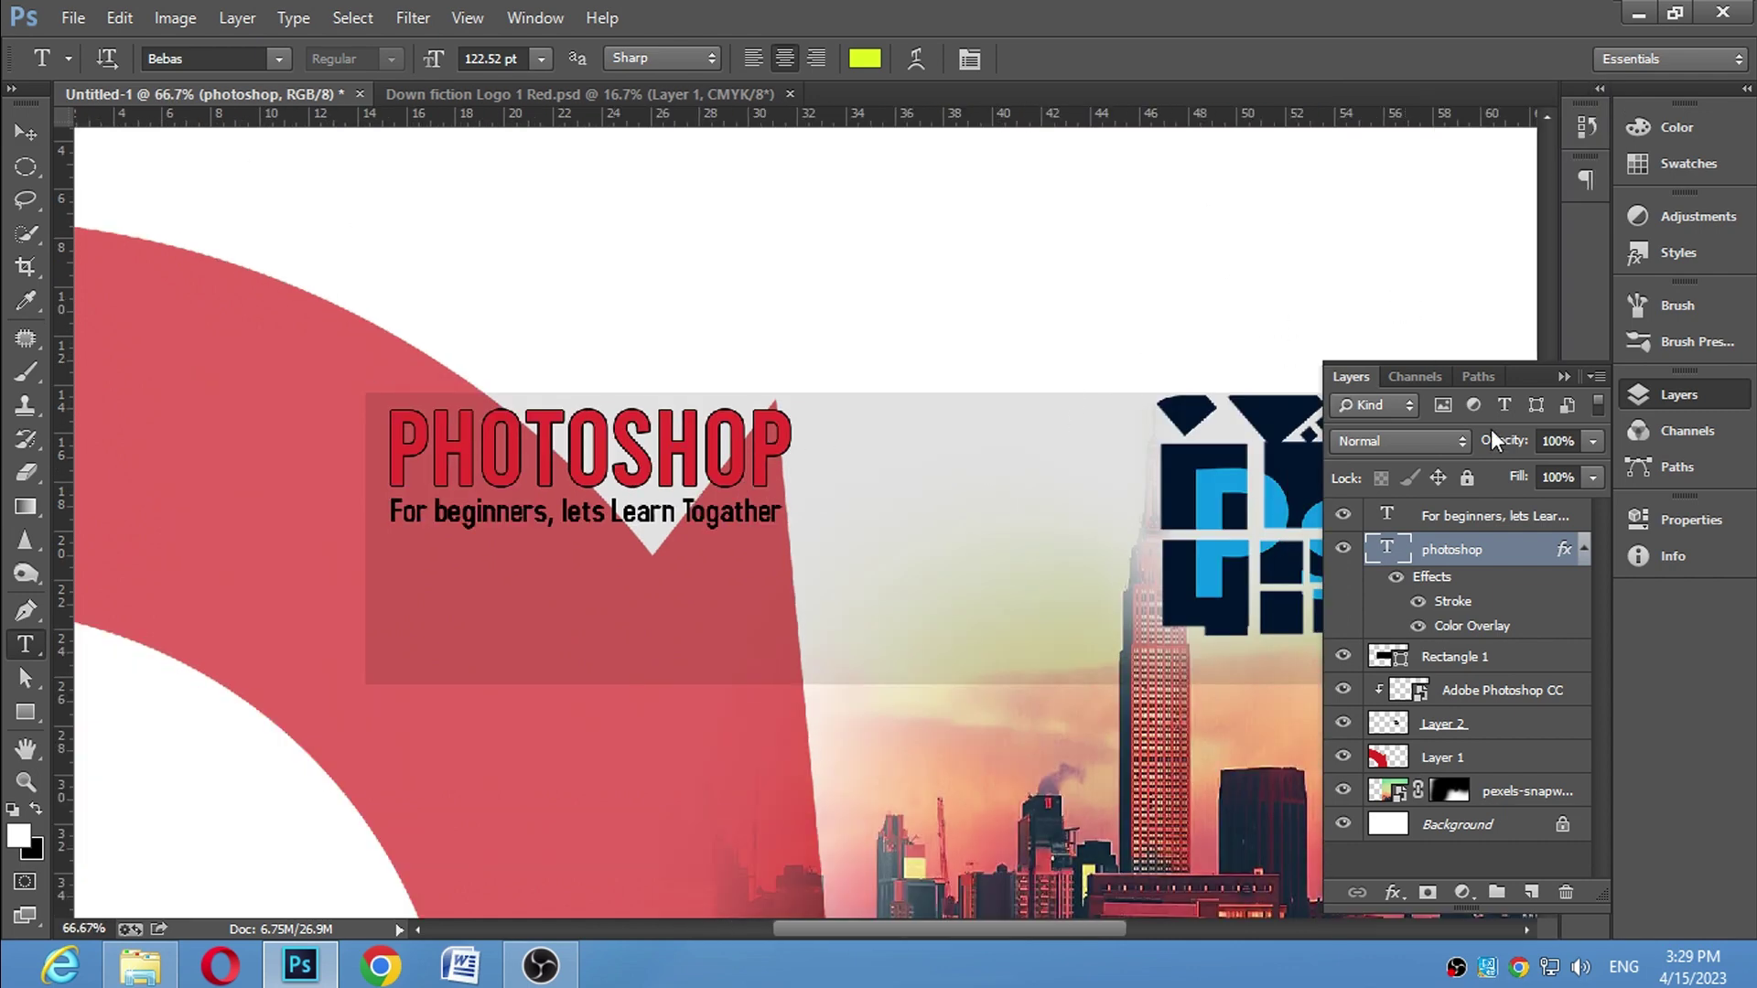
pyautogui.click(1563, 376)
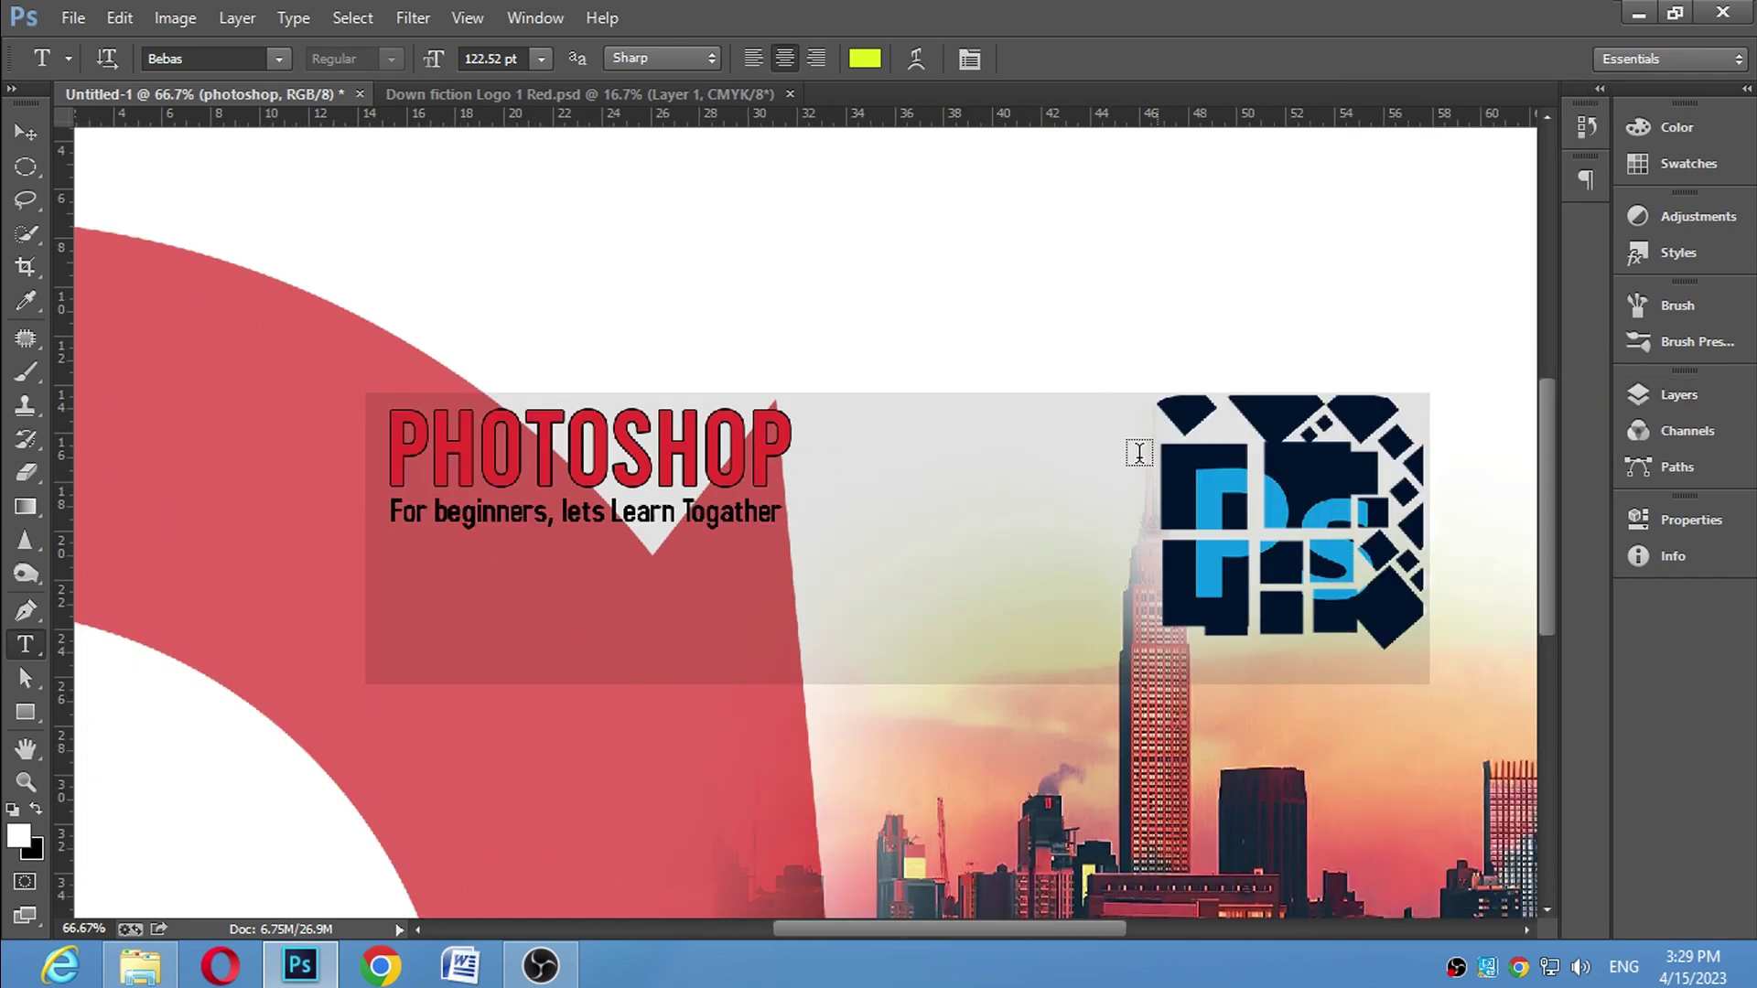
pyautogui.keyDown('ctrl'); pyautogui.click(600, 577); pyautogui.keyUp('ctrl')
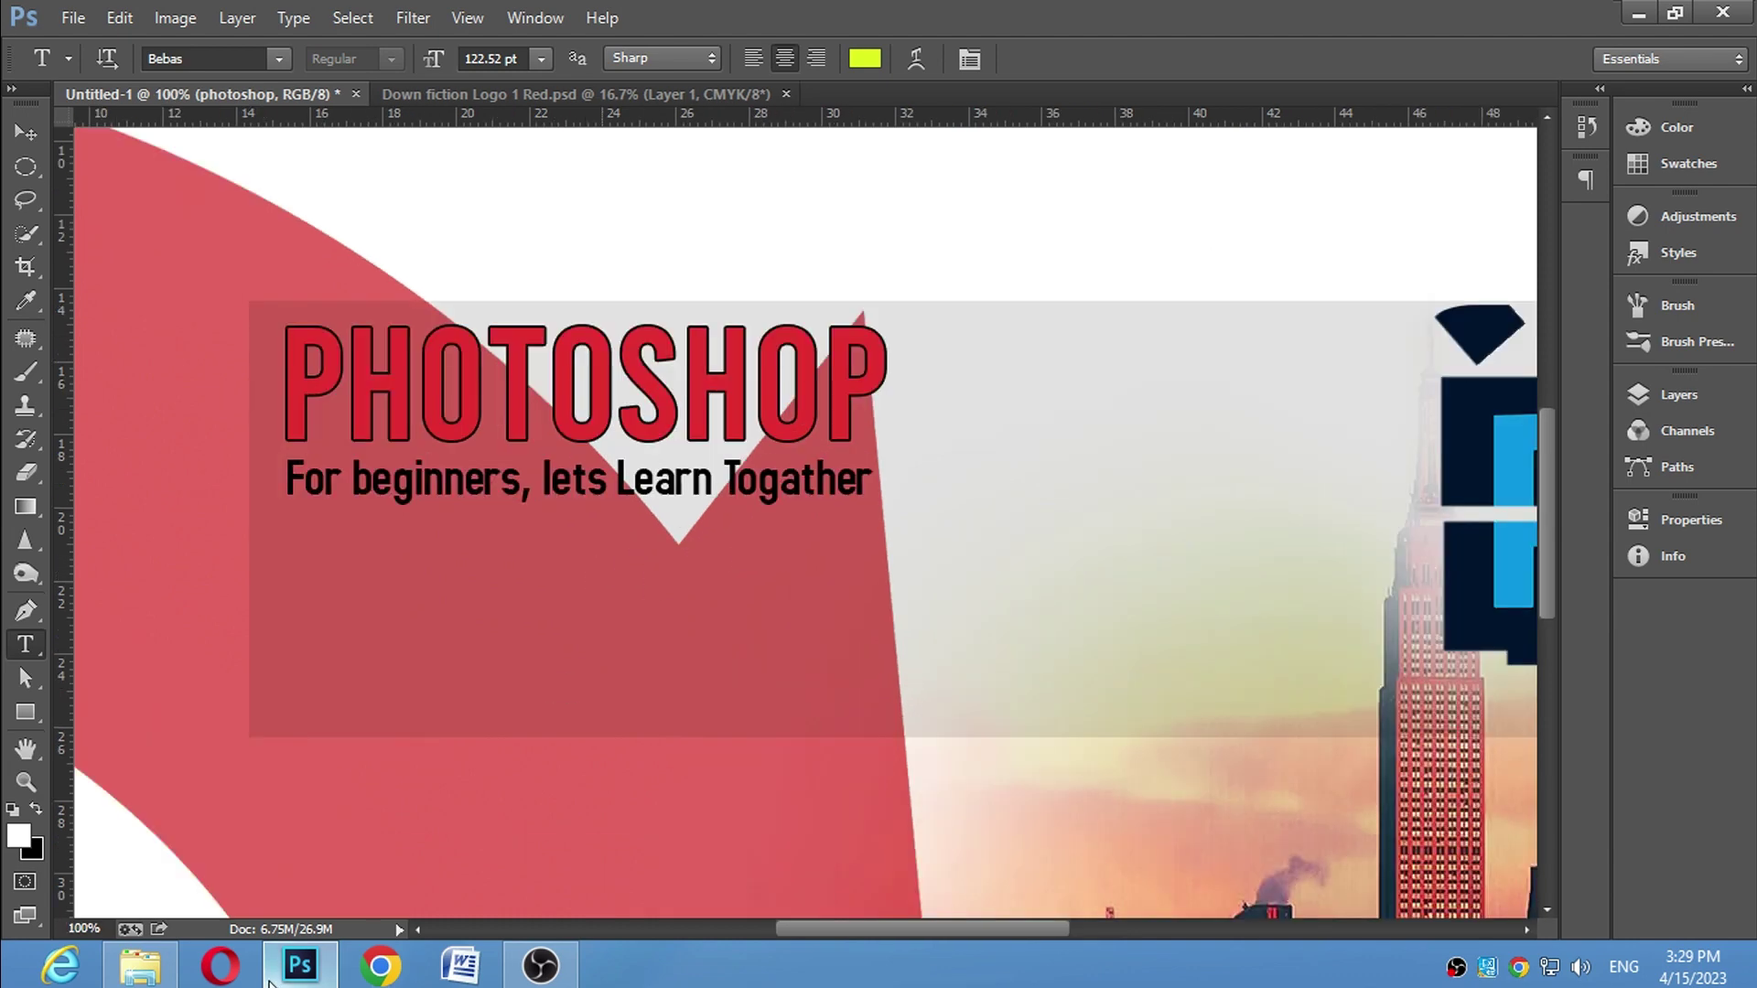
pyautogui.click(163, 975)
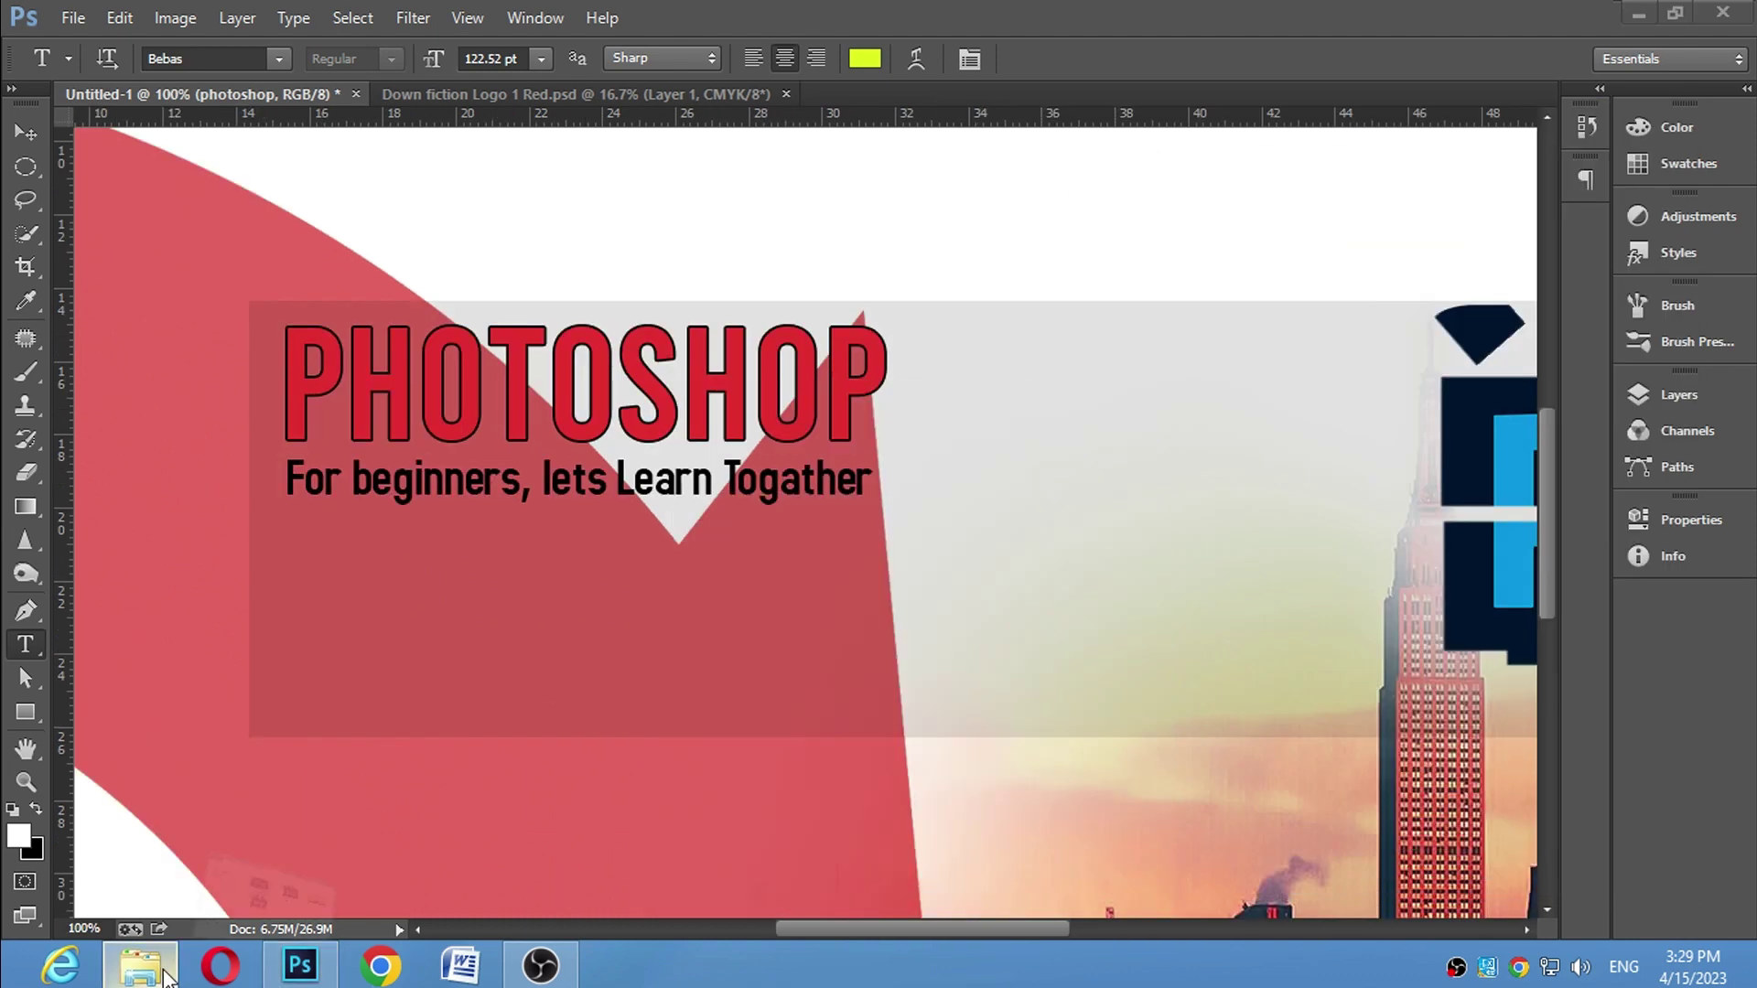
pyautogui.click(163, 975)
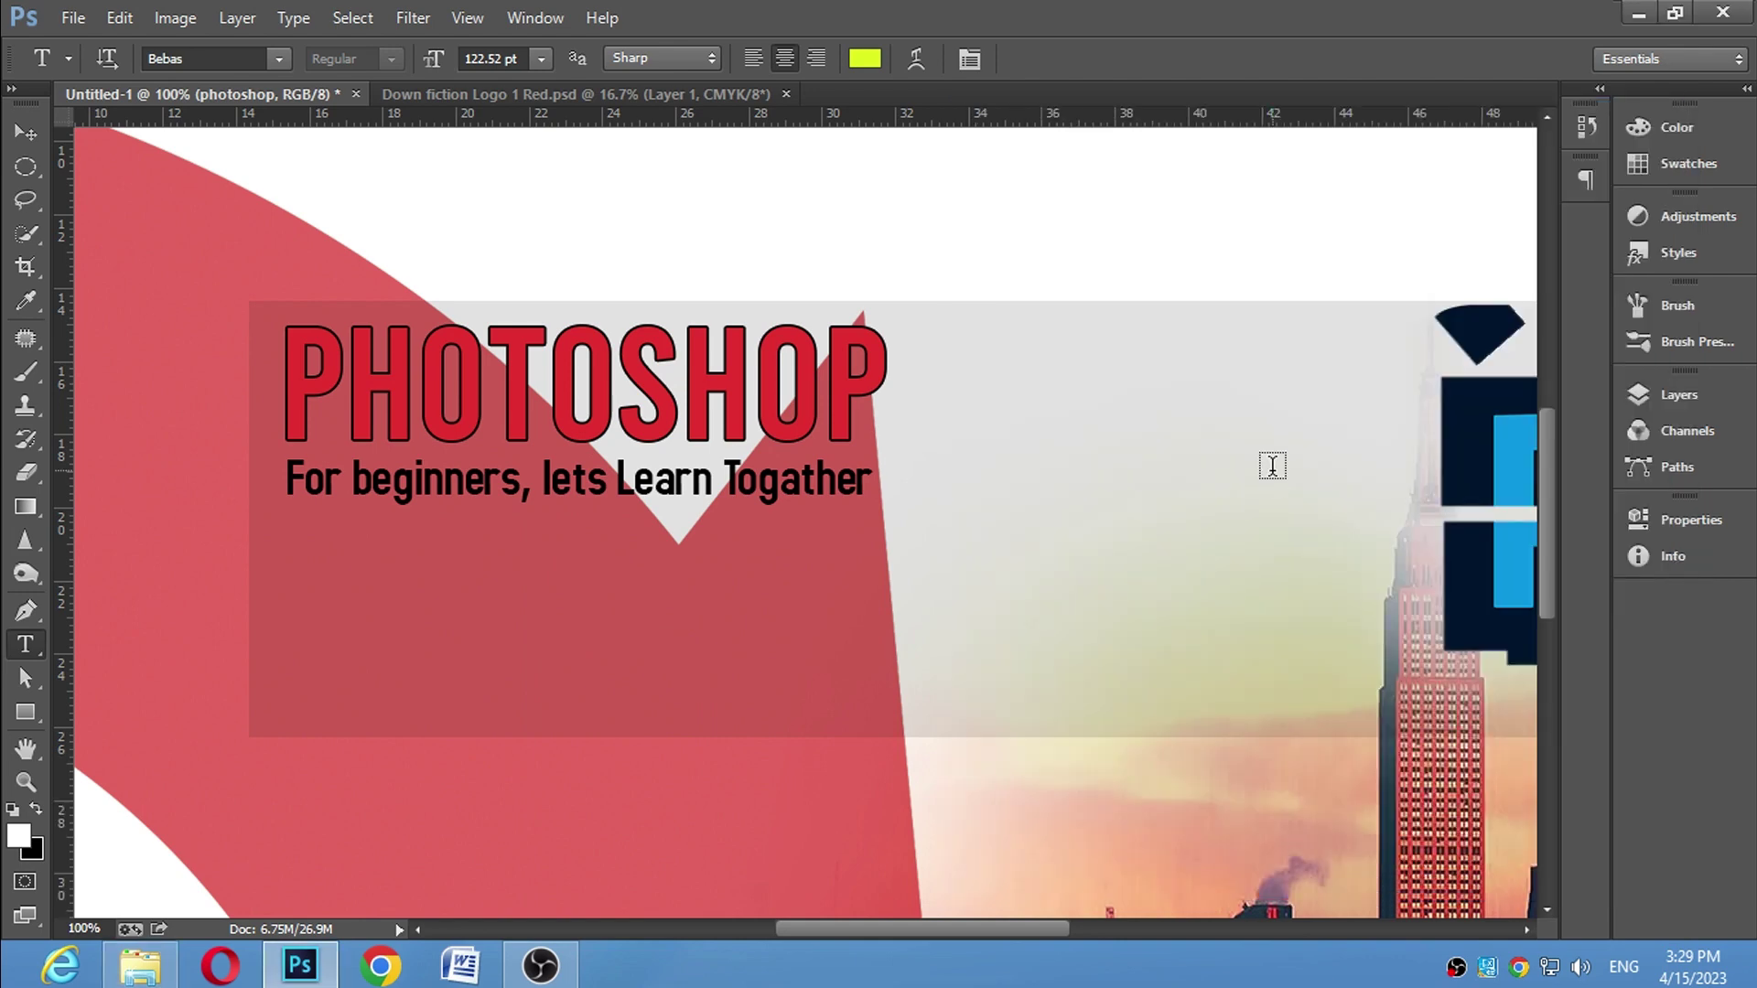
# In Social Icon.psd, show the Facebook, YouTube and Twitter layers and select all four icons
pyautogui.click(1720, 410)
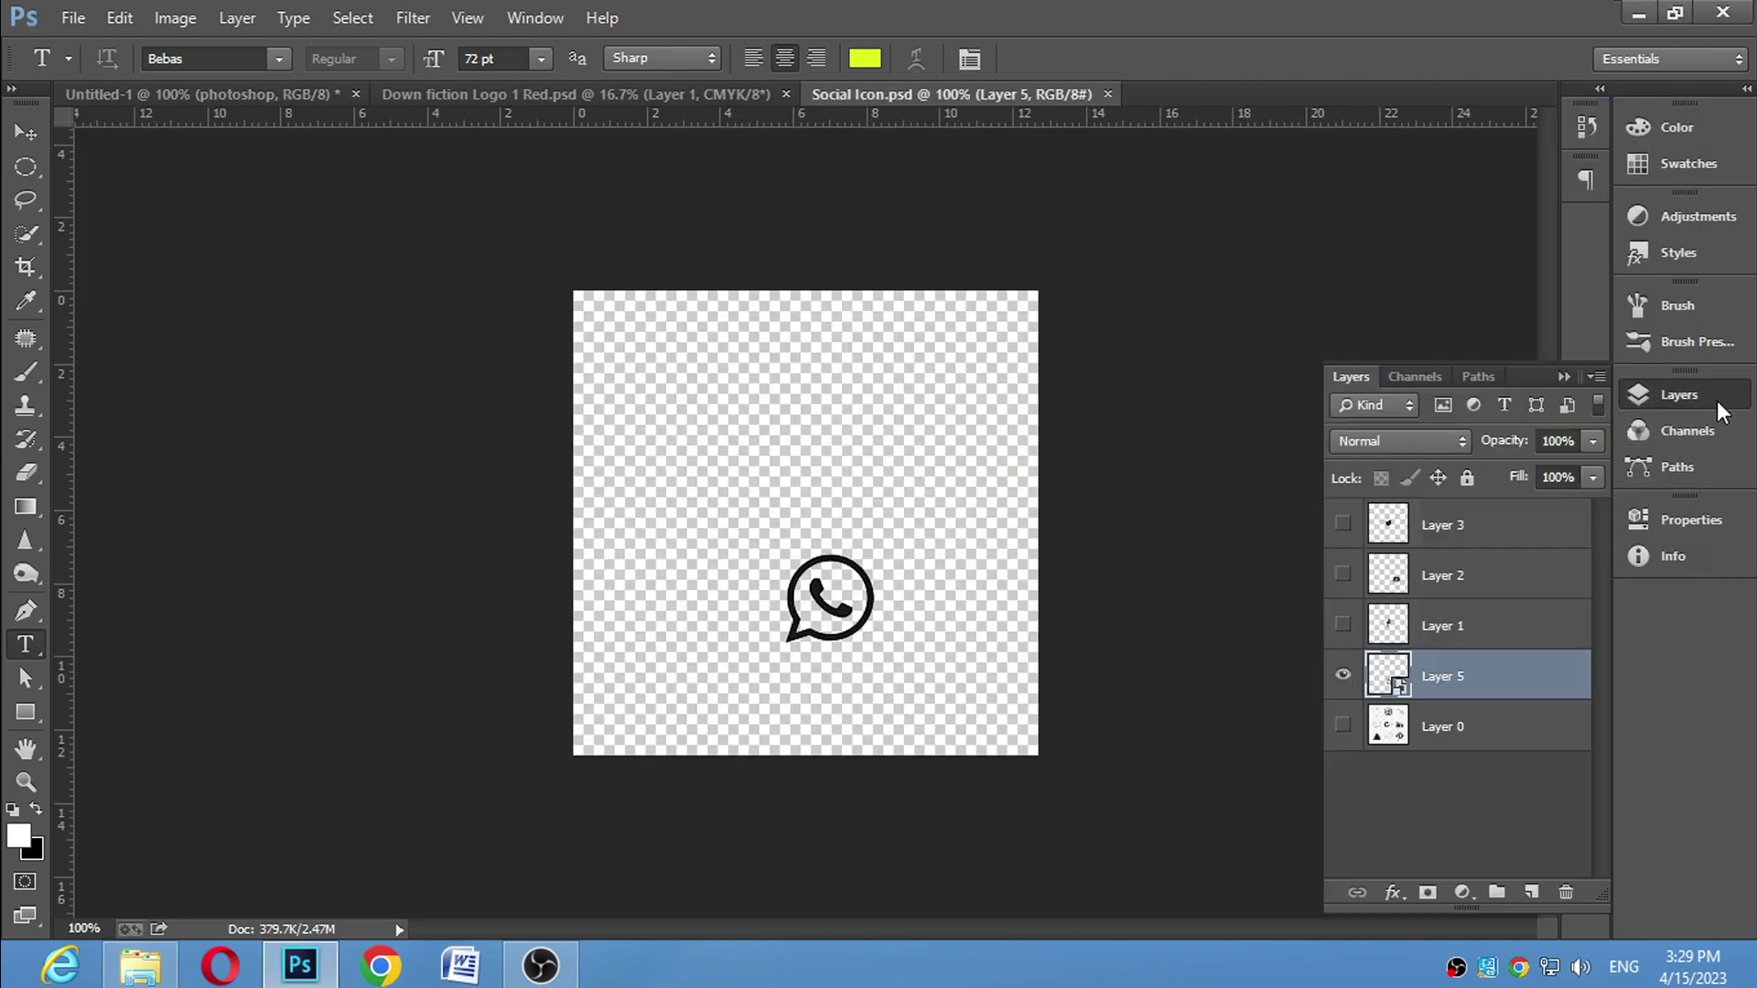
pyautogui.click(1343, 625)
pyautogui.click(1342, 574)
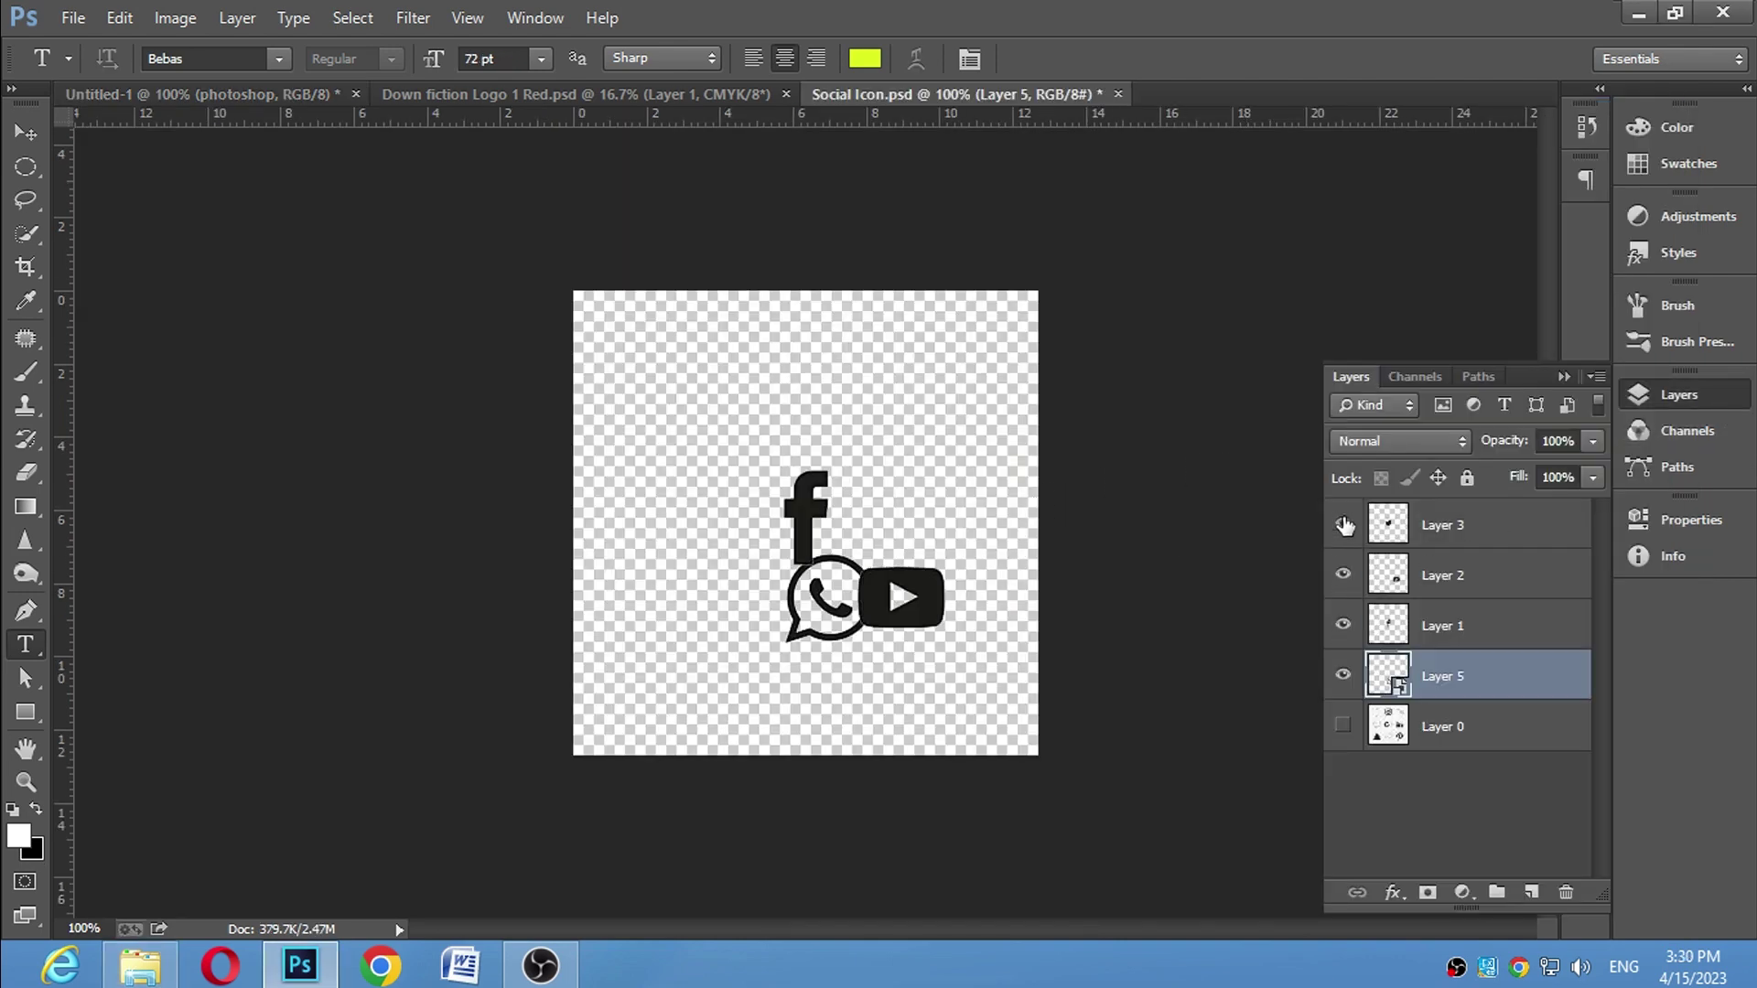
pyautogui.click(1343, 524)
pyautogui.keyDown('shift'); pyautogui.click(1450, 526); pyautogui.keyUp('shift')
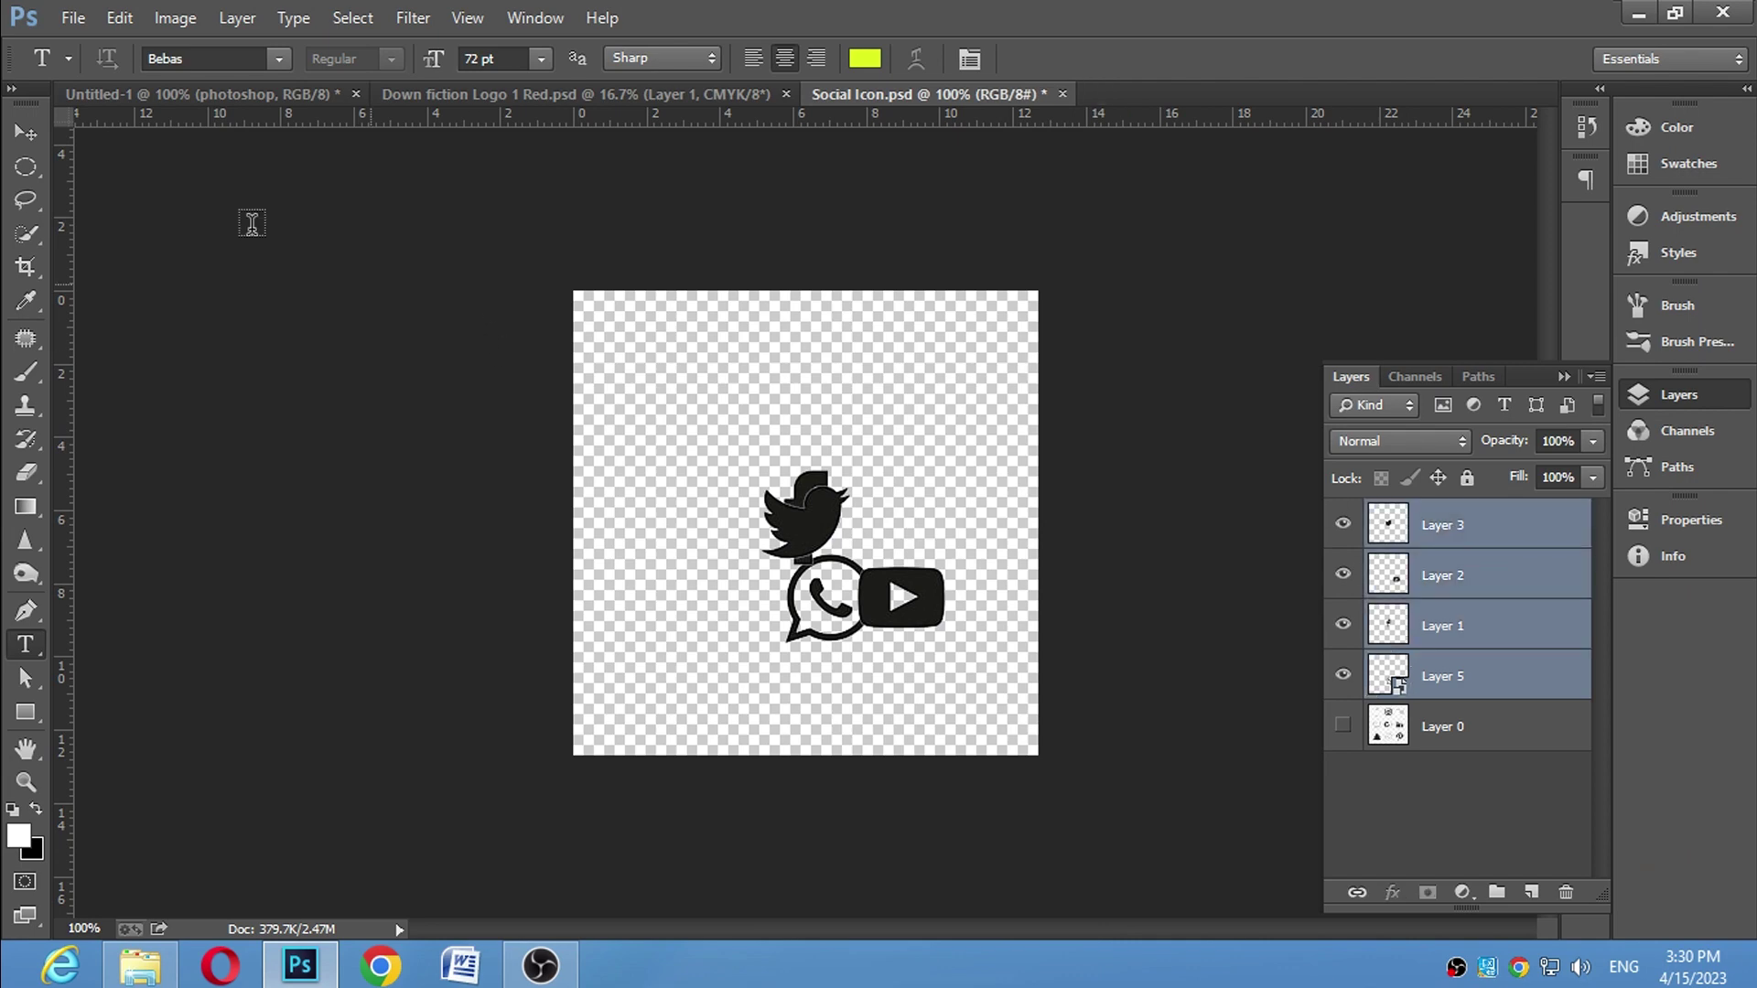
# Drag the four icons into the banner and stack them above the subtitle layer
pyautogui.click(17, 137)
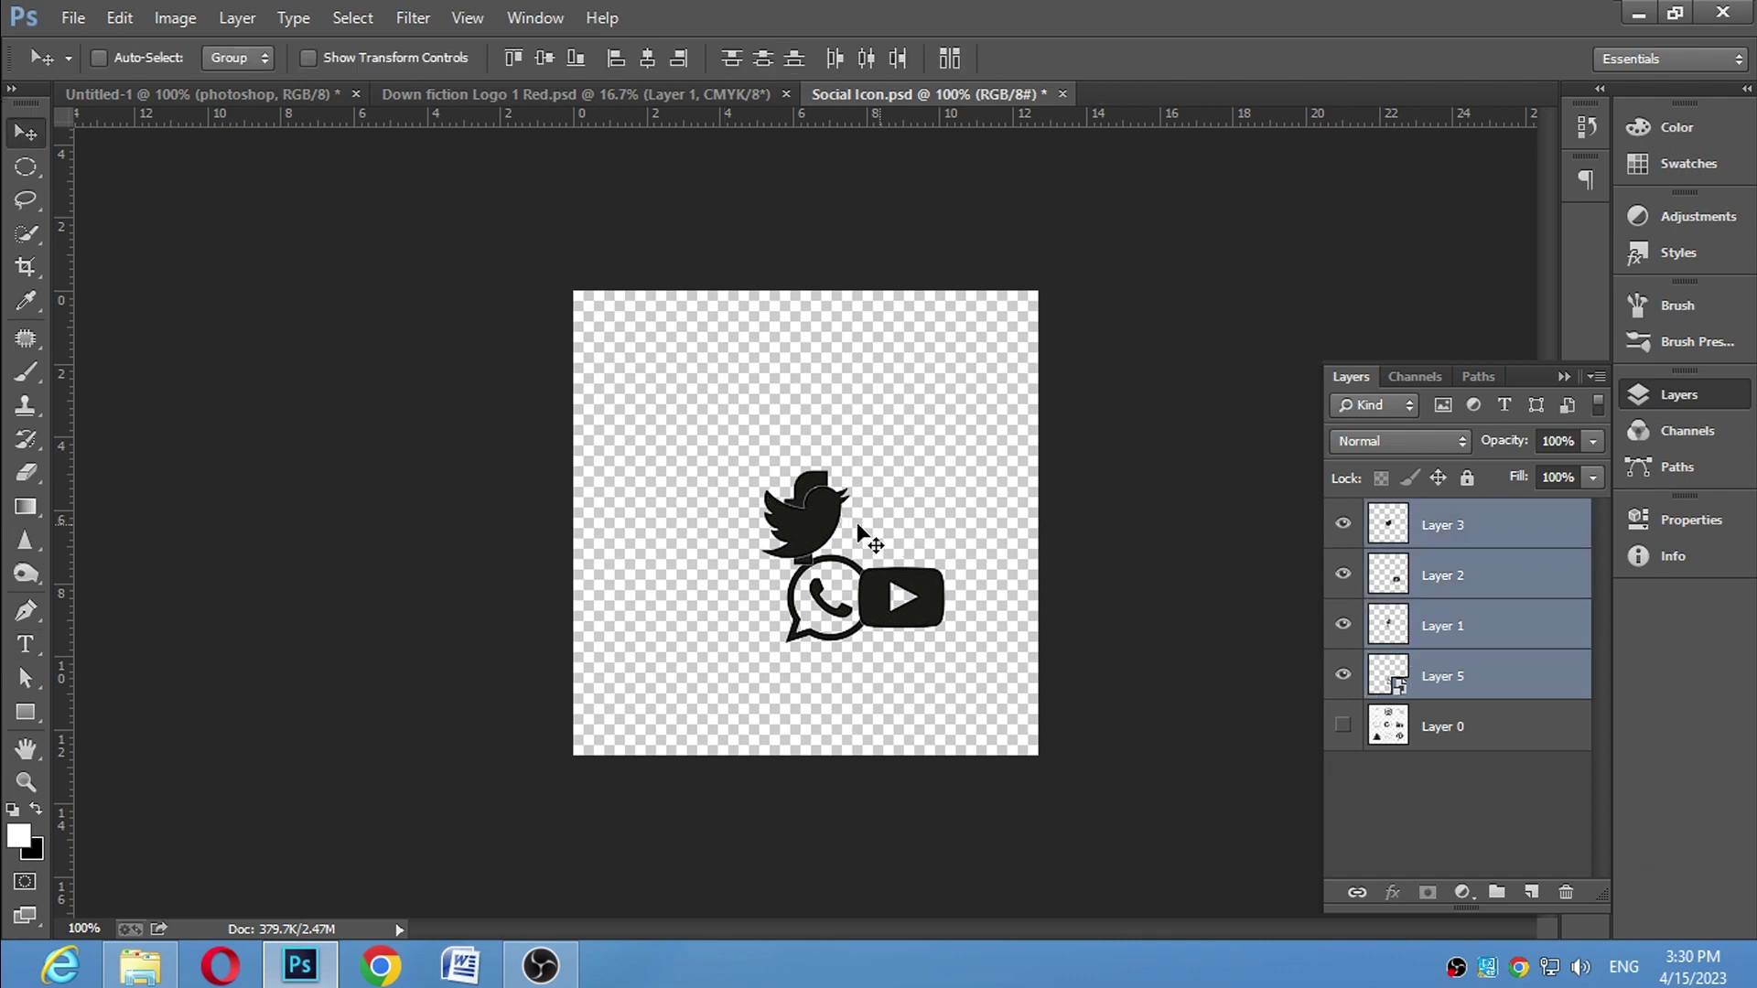
pyautogui.moveTo(837, 538)
pyautogui.mouseDown()
pyautogui.moveTo(278, 92)
pyautogui.moveTo(609, 573)
pyautogui.mouseUp()
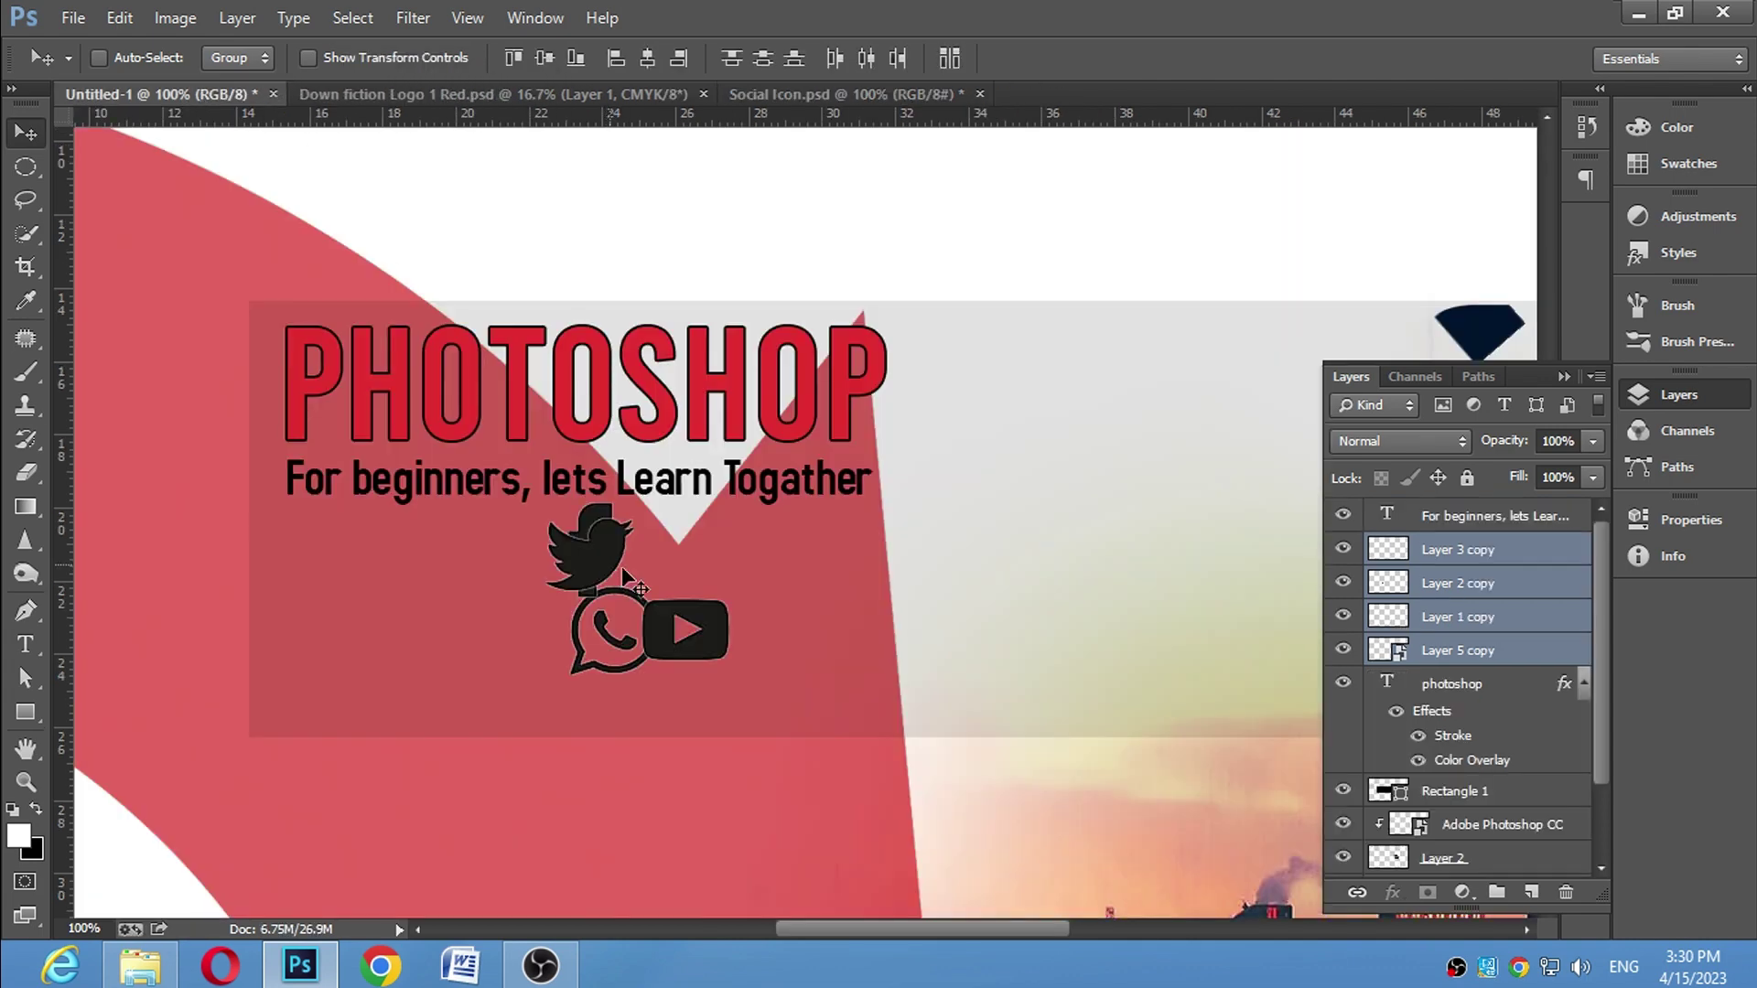
pyautogui.moveTo(1478, 554); pyautogui.dragTo(1478, 505)
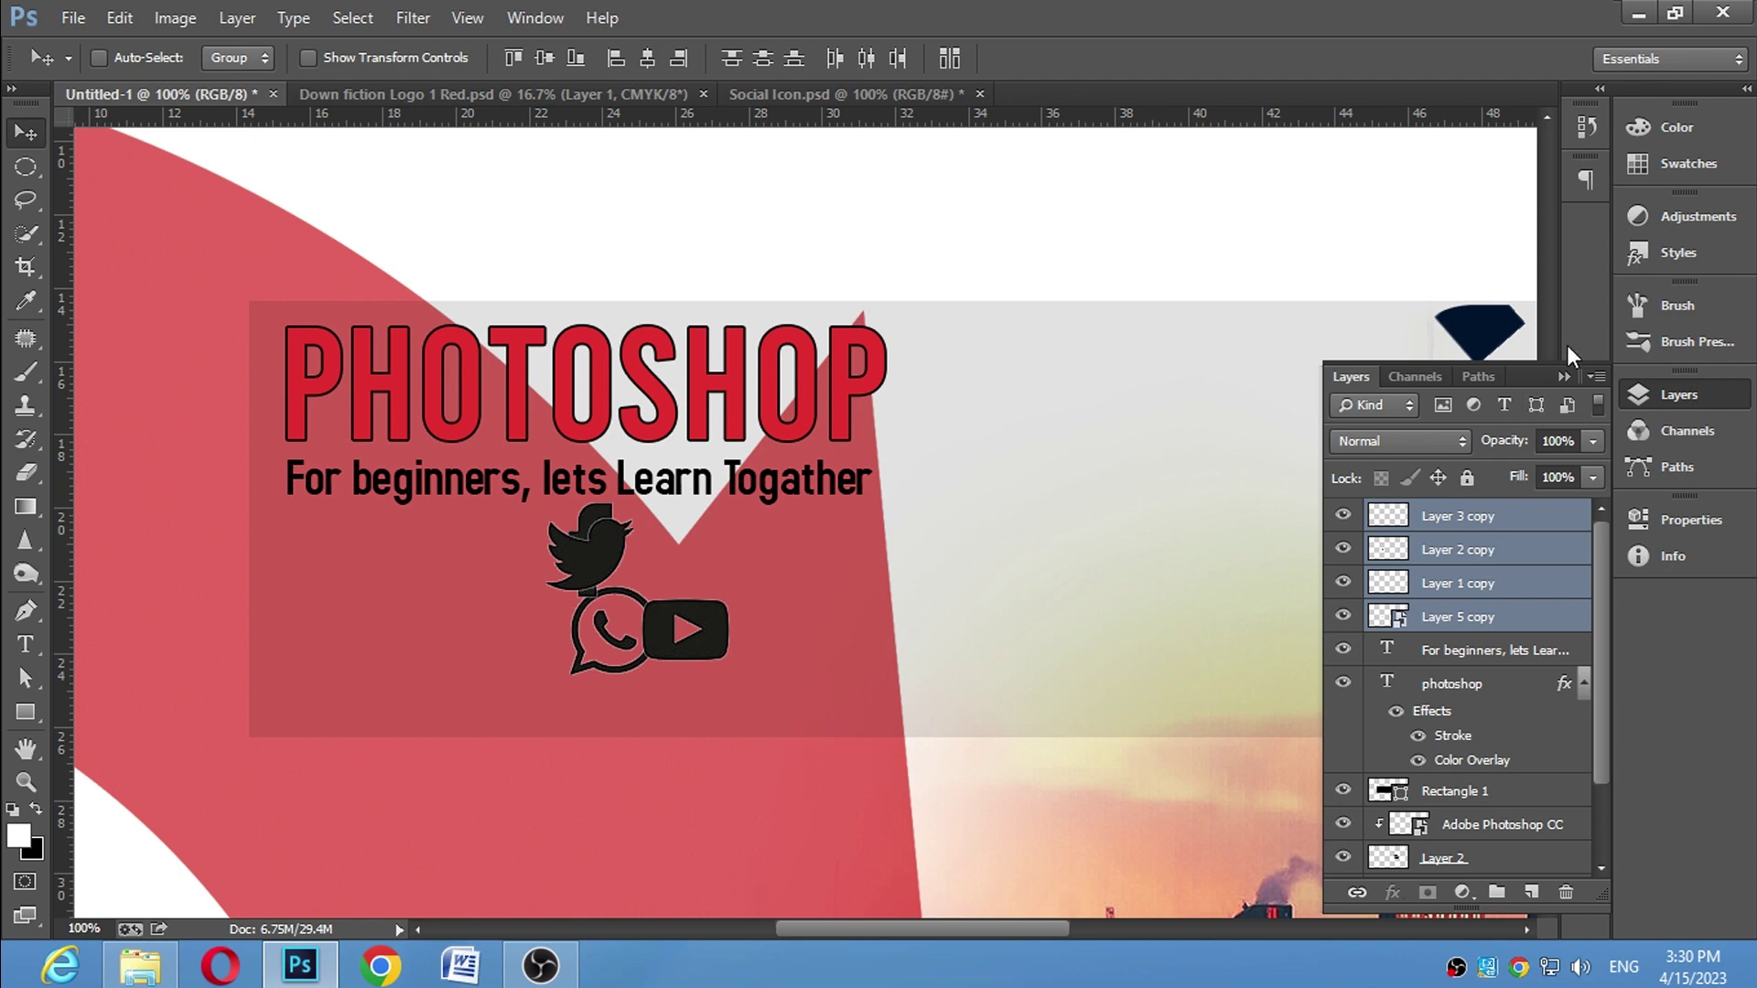
pyautogui.click(1565, 375)
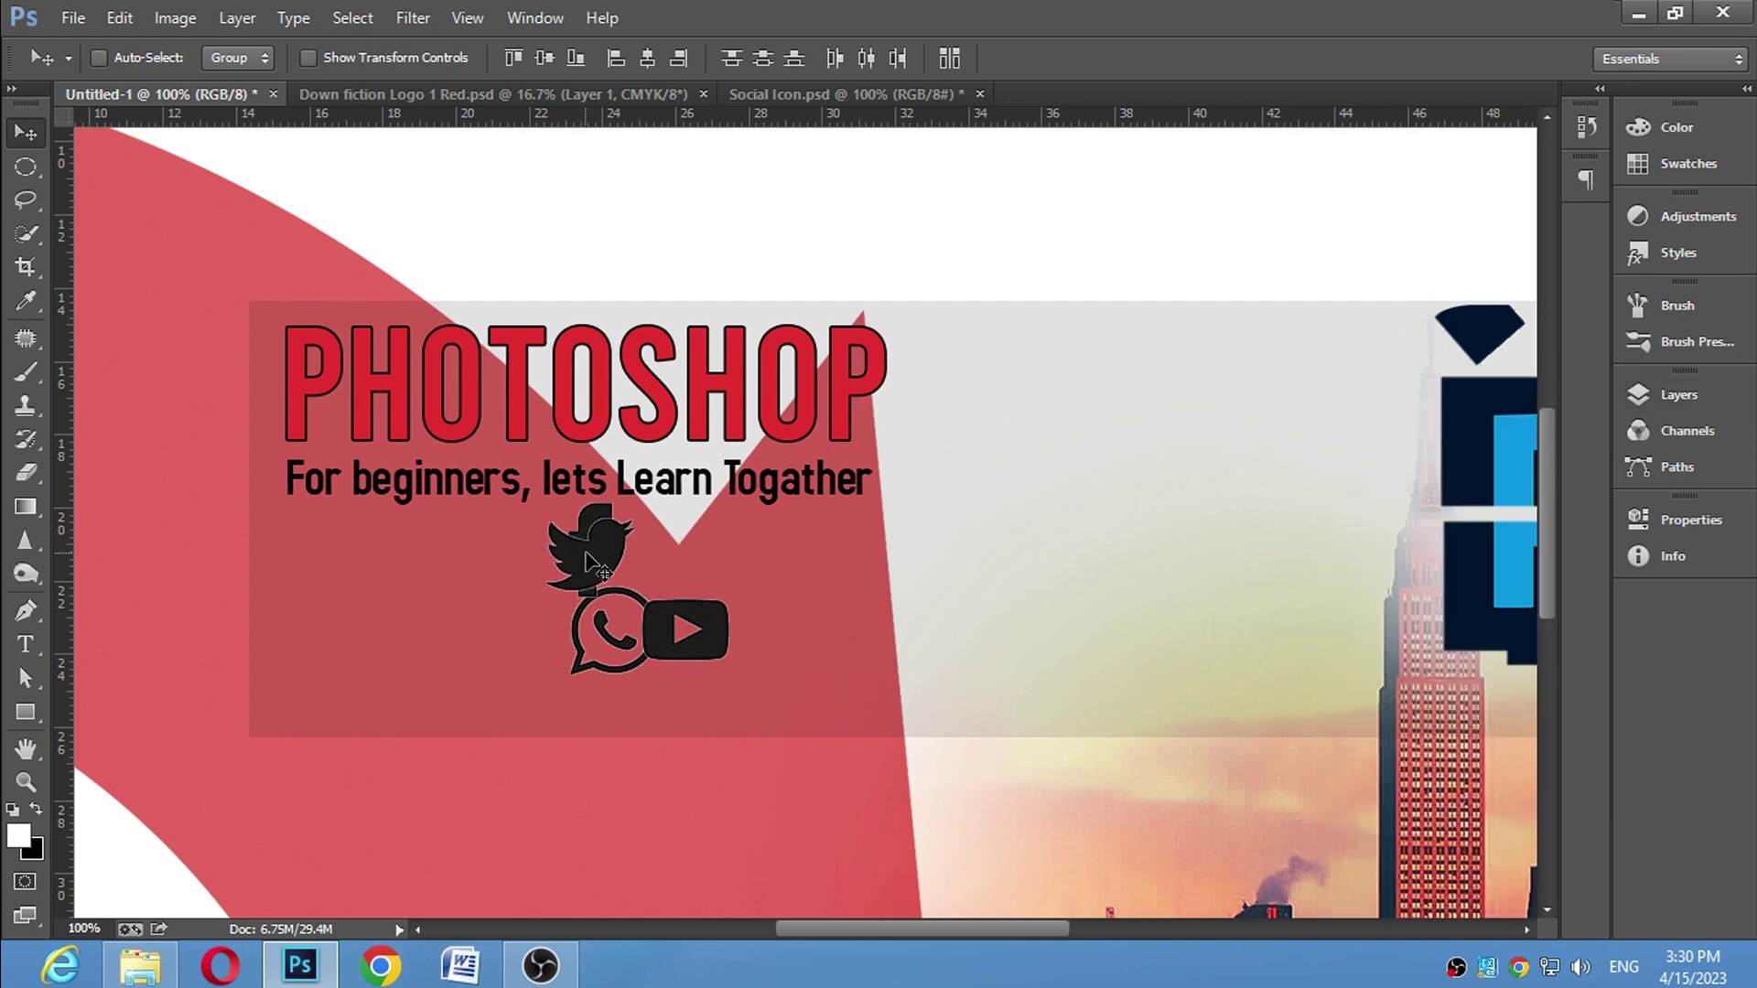
# Arrange the icons into a rough row: Twitter, Facebook, WhatsApp, YouTube
pyautogui.keyDown('ctrl'); pyautogui.click(1035, 592); pyautogui.keyUp('ctrl')
pyautogui.moveTo(593, 541); pyautogui.dragTo(359, 682)
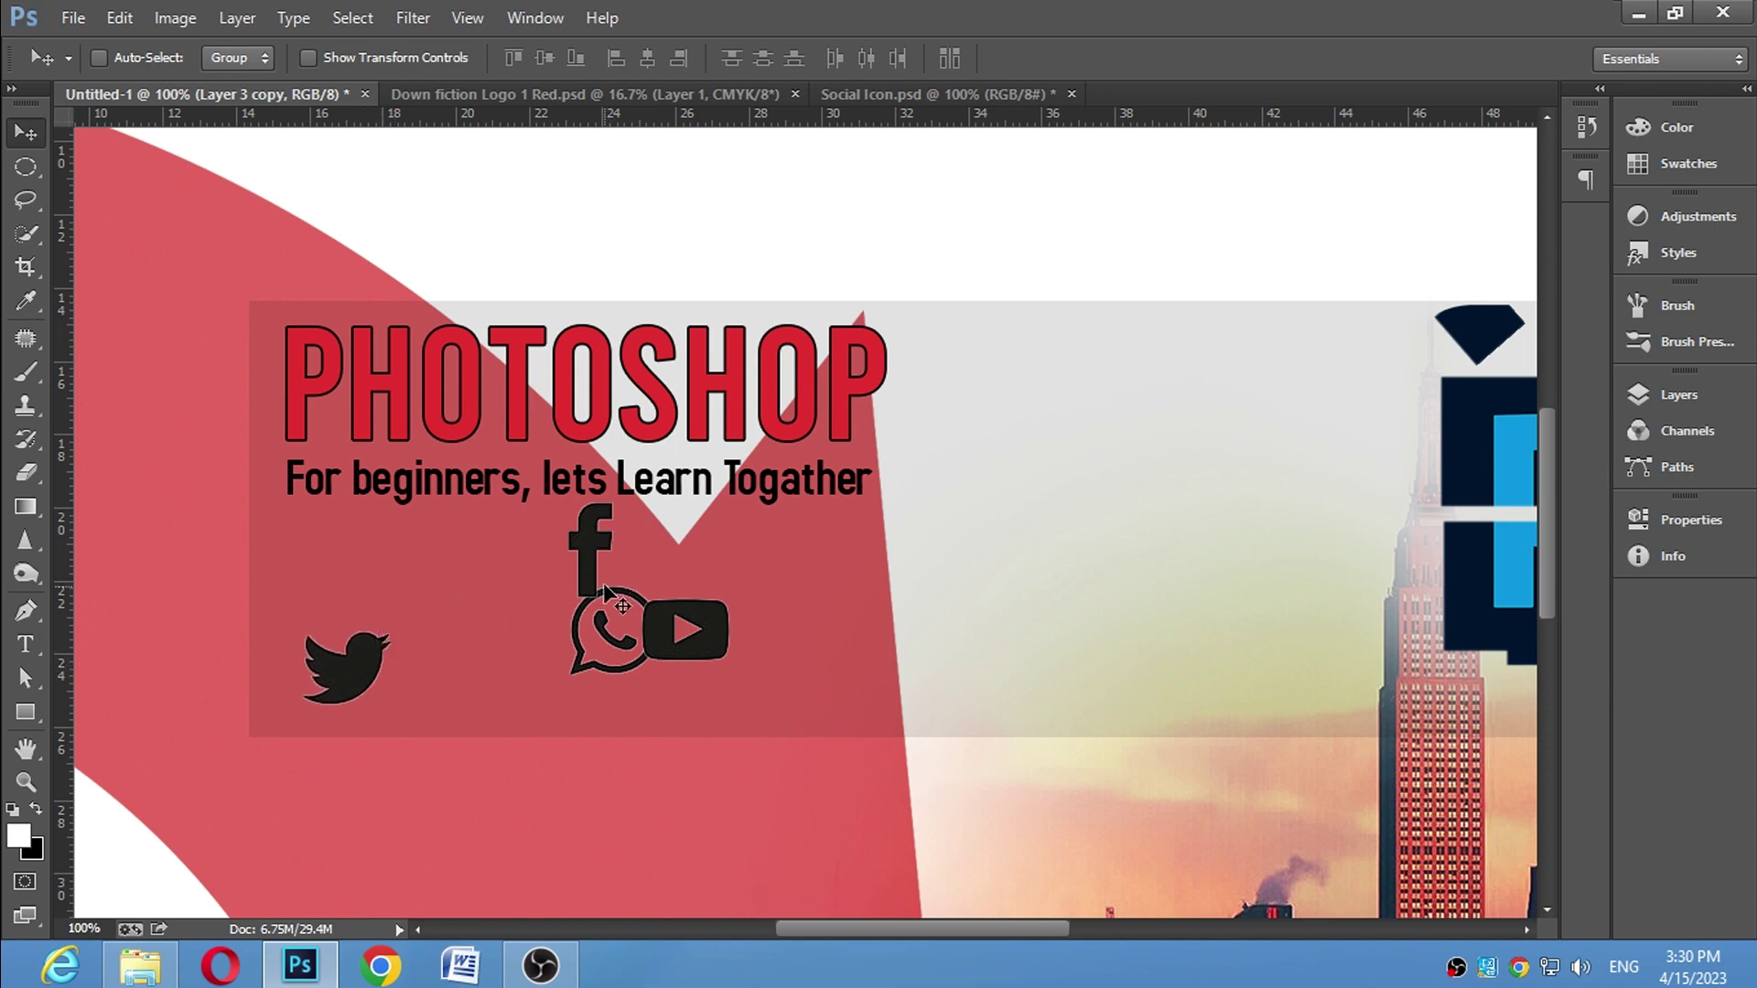
pyautogui.moveTo(704, 636); pyautogui.dragTo(860, 699)
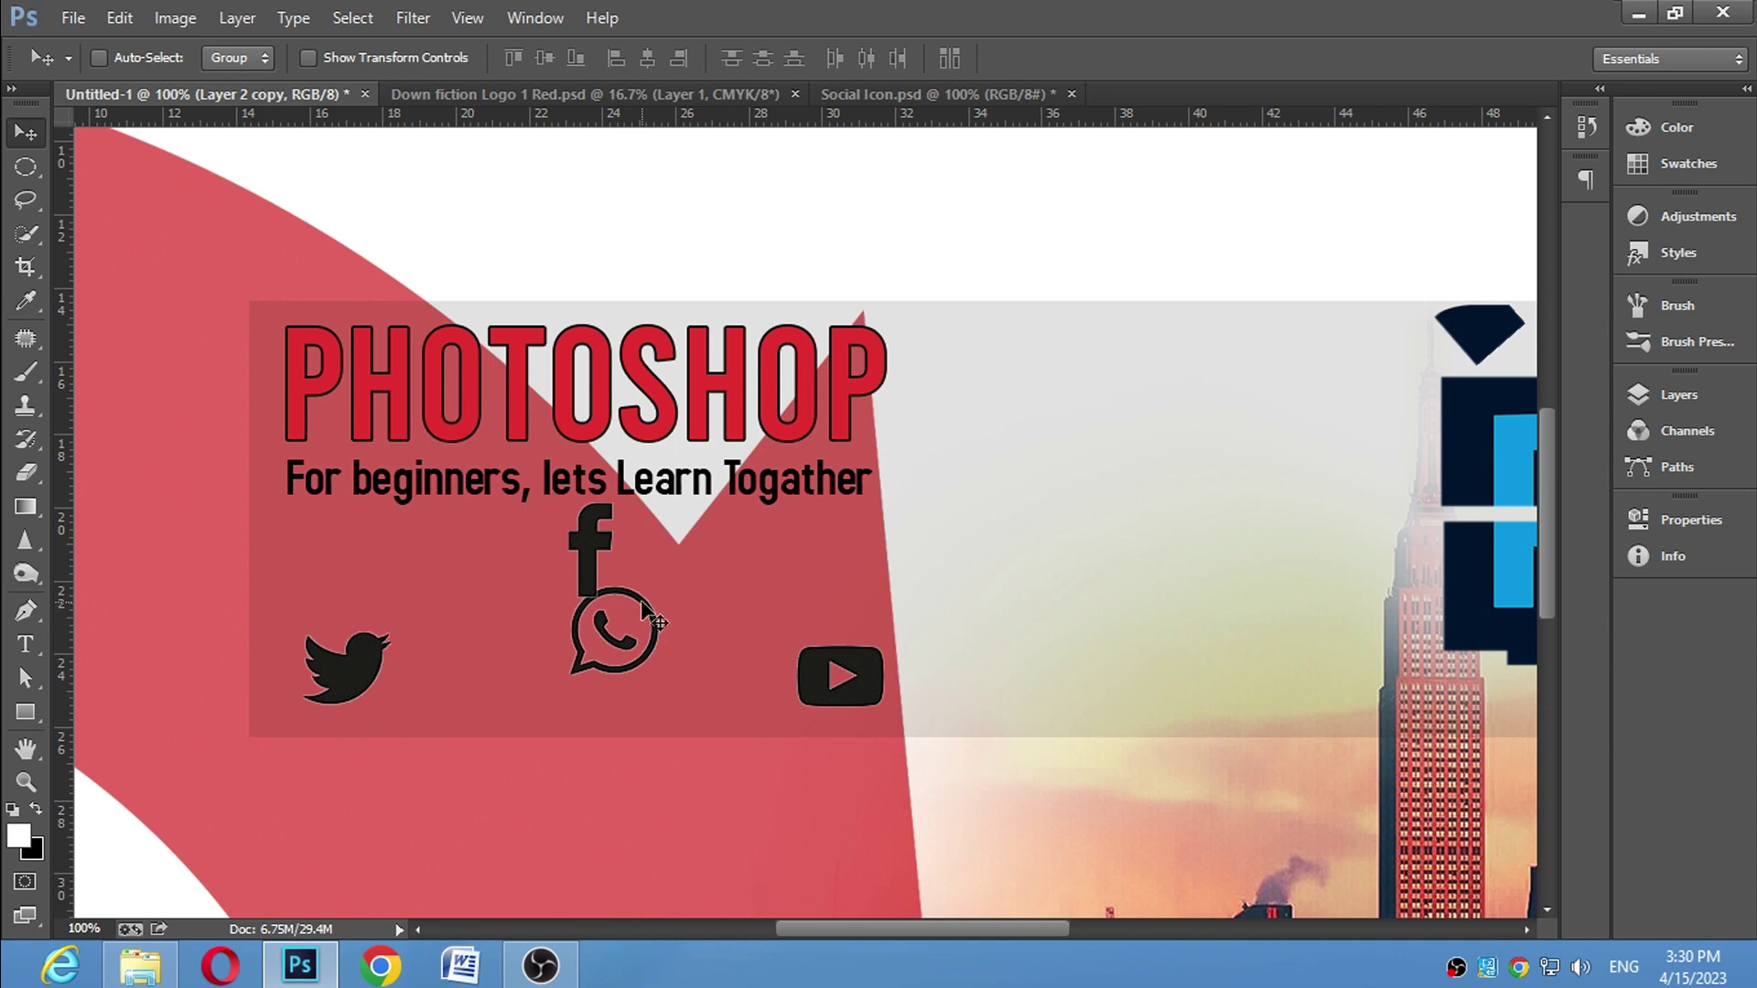
pyautogui.moveTo(647, 609); pyautogui.dragTo(692, 644)
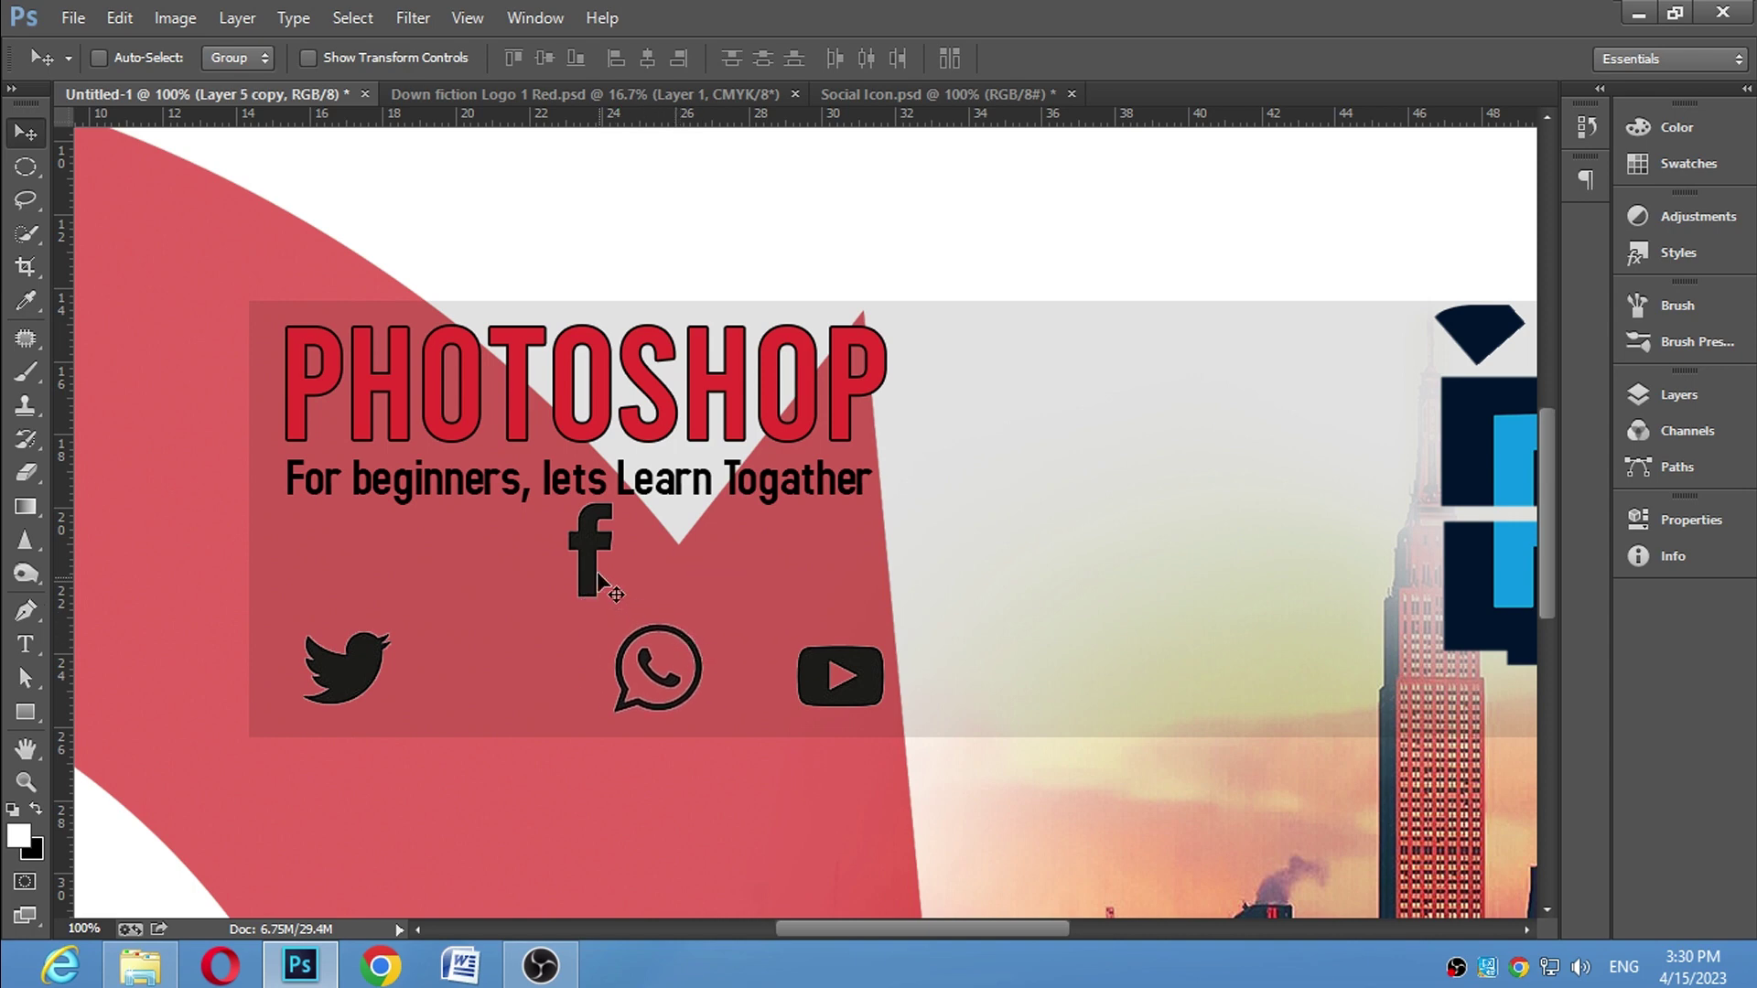
pyautogui.moveTo(584, 542); pyautogui.dragTo(476, 651)
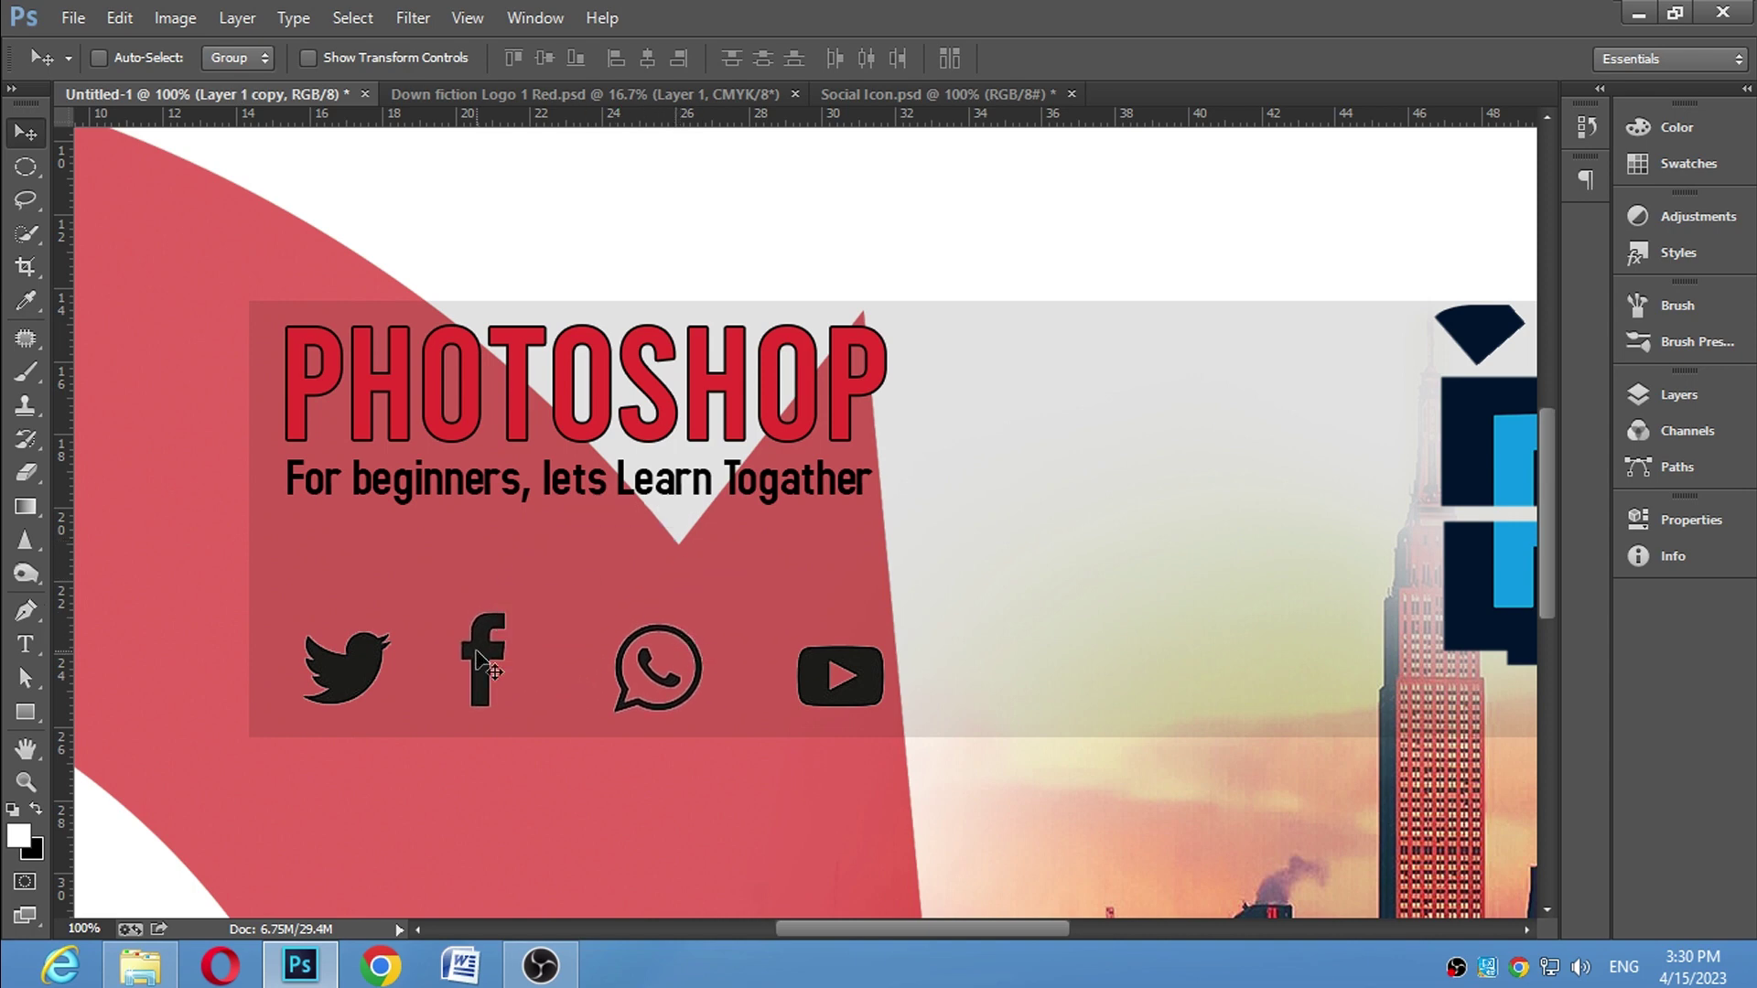
pyautogui.hotkey('ctrl', 't')
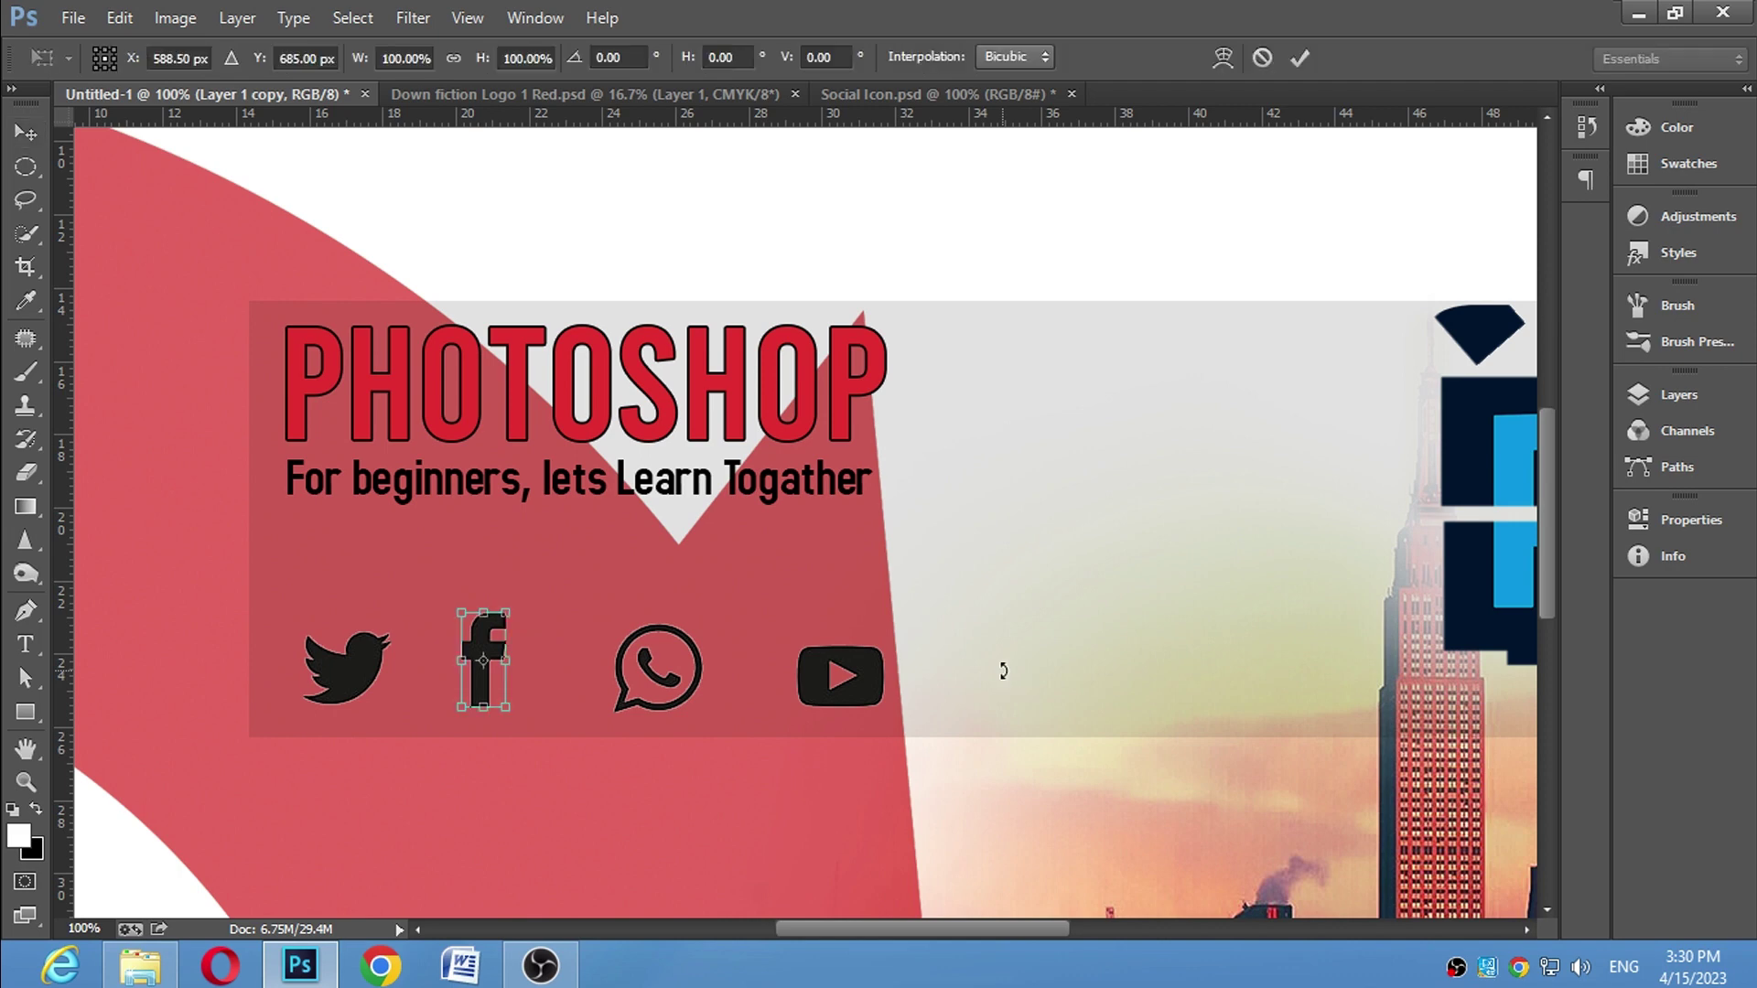
pyautogui.press('Return')
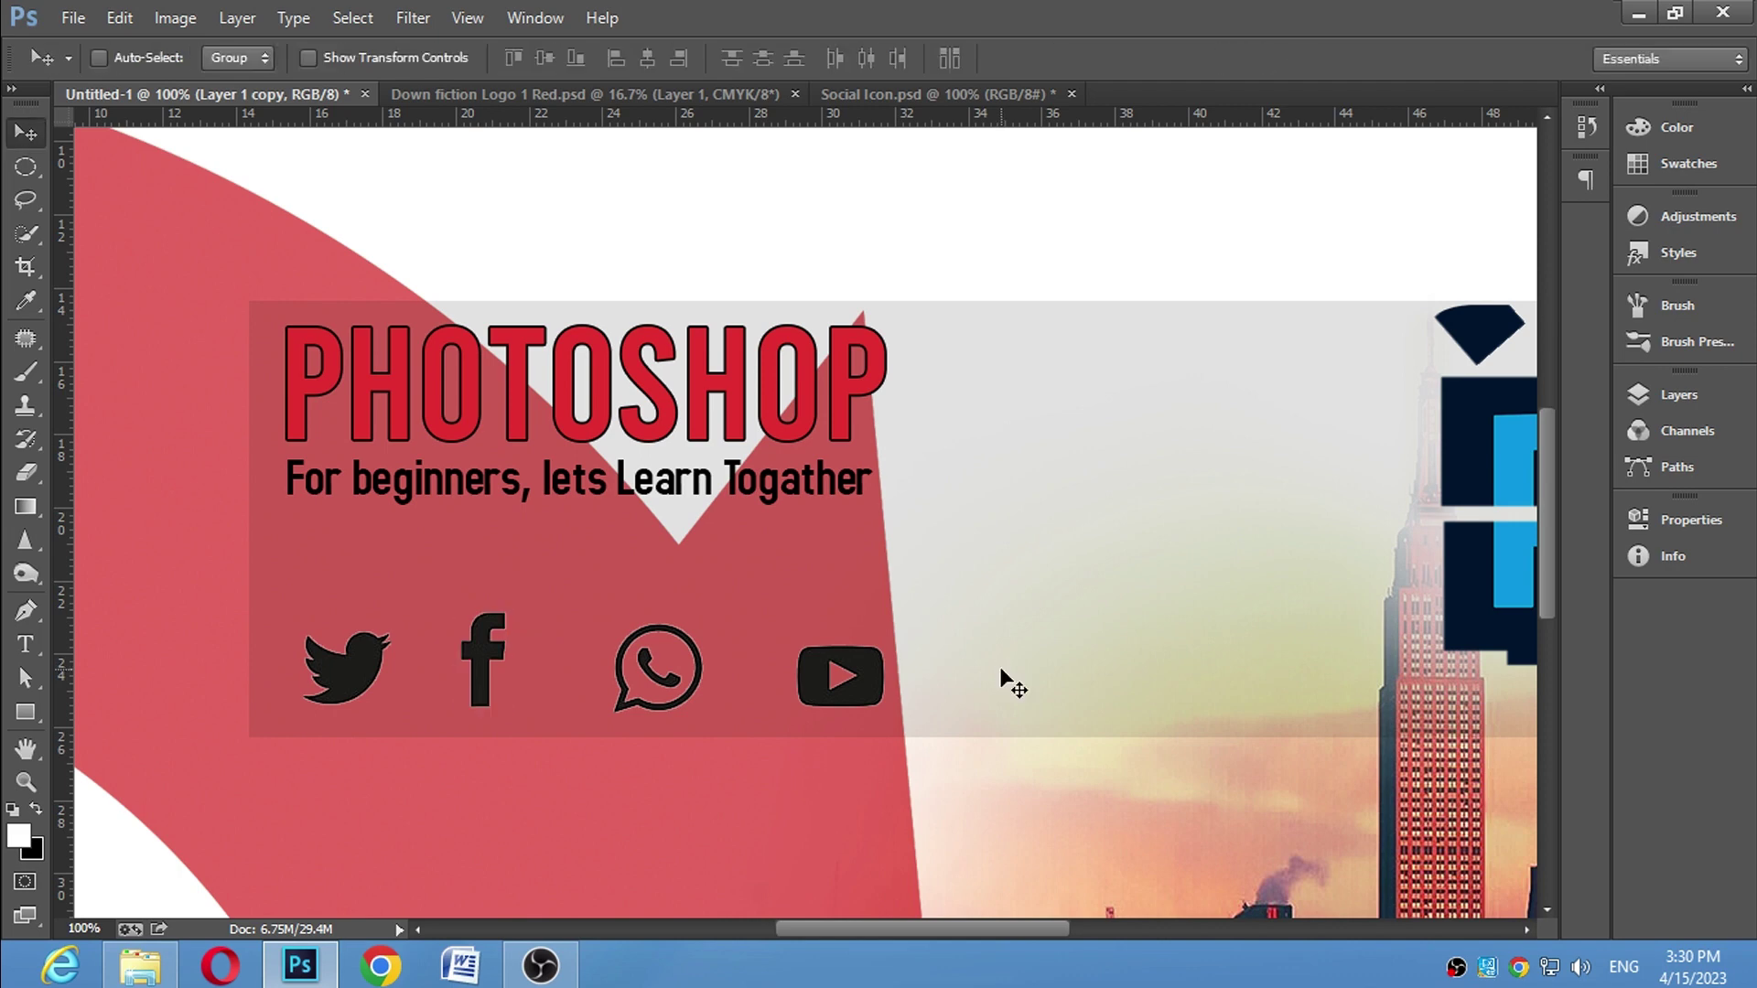
# Select all four icon layers and scale them to about two-thirds size
pyautogui.click(1674, 401)
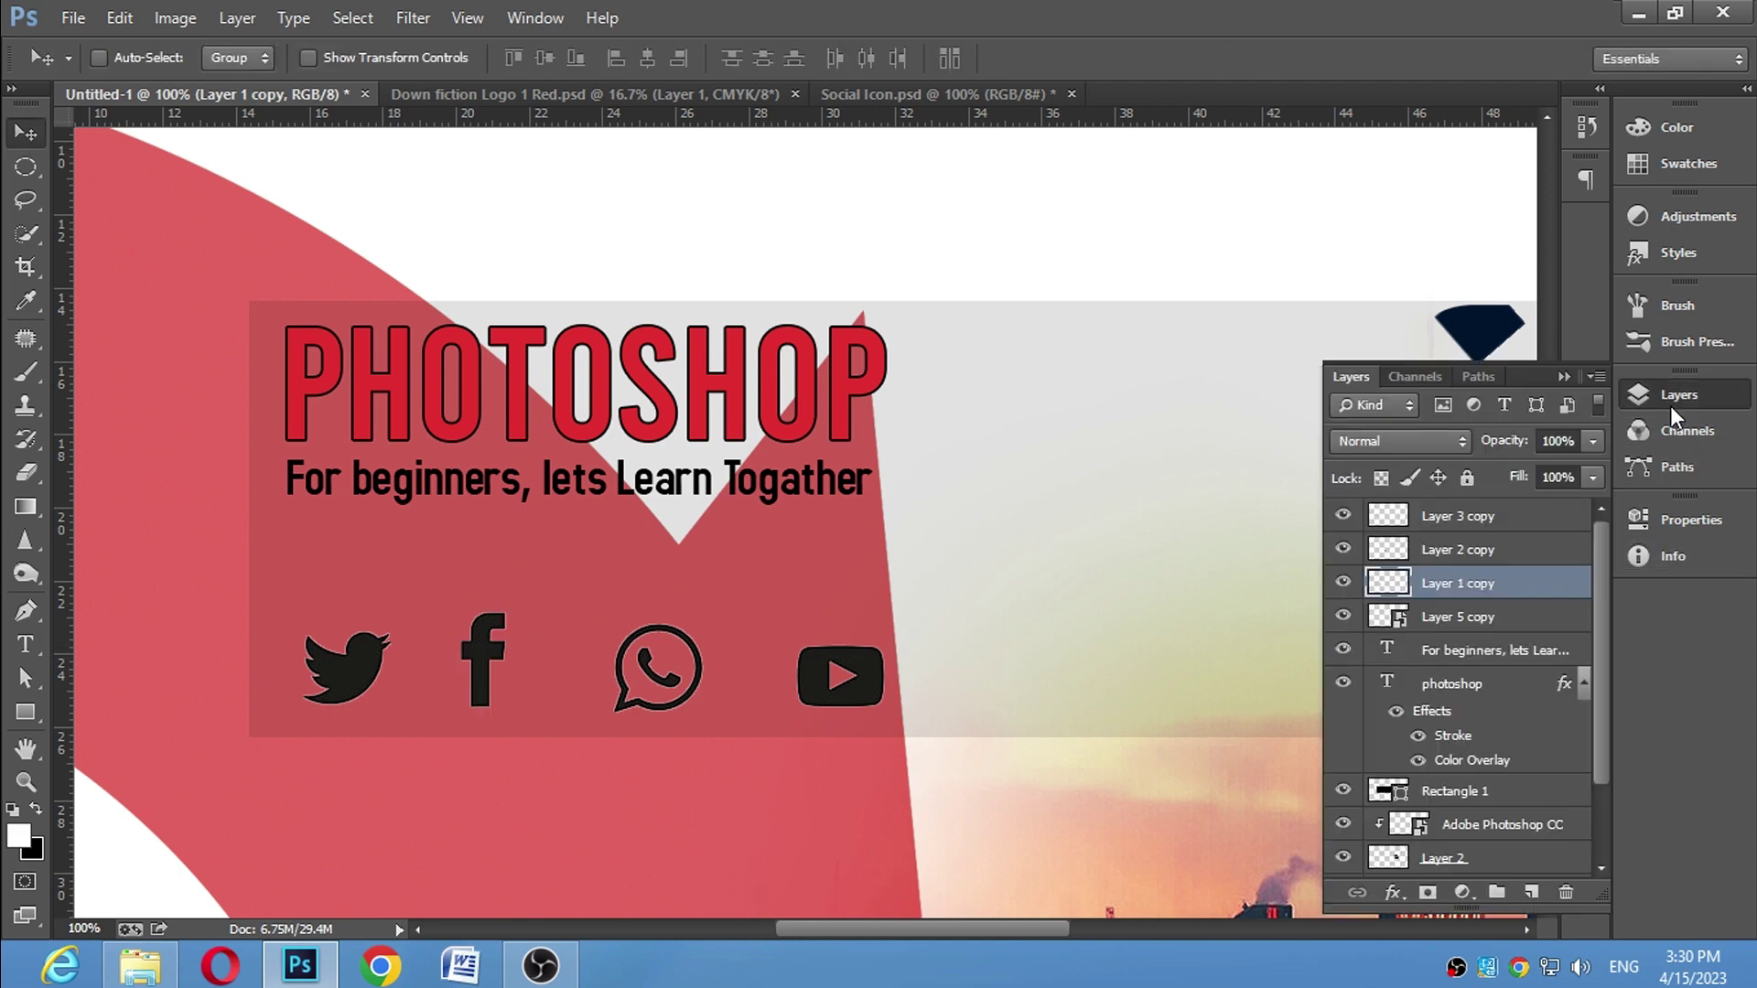
pyautogui.click(1455, 616)
pyautogui.click(1449, 583)
pyautogui.click(1342, 616)
pyautogui.click(1496, 622)
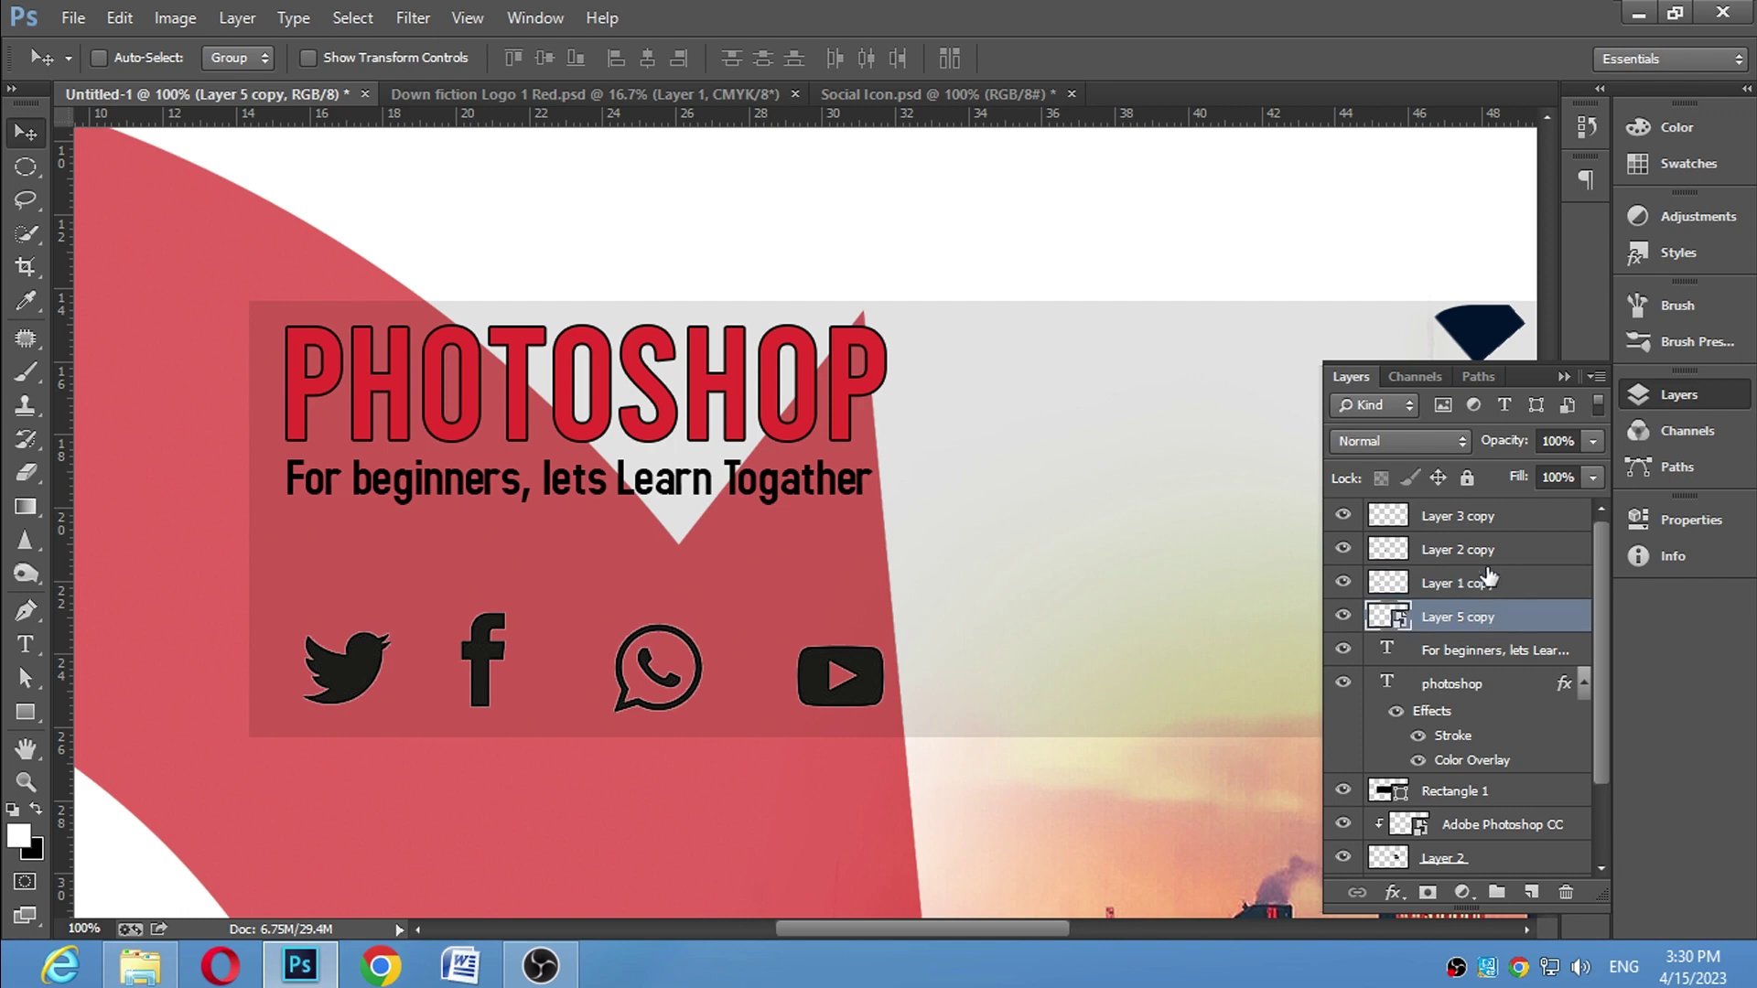
pyautogui.keyDown('shift'); pyautogui.click(1480, 518); pyautogui.keyUp('shift')
pyautogui.hotkey('ctrl', 't')
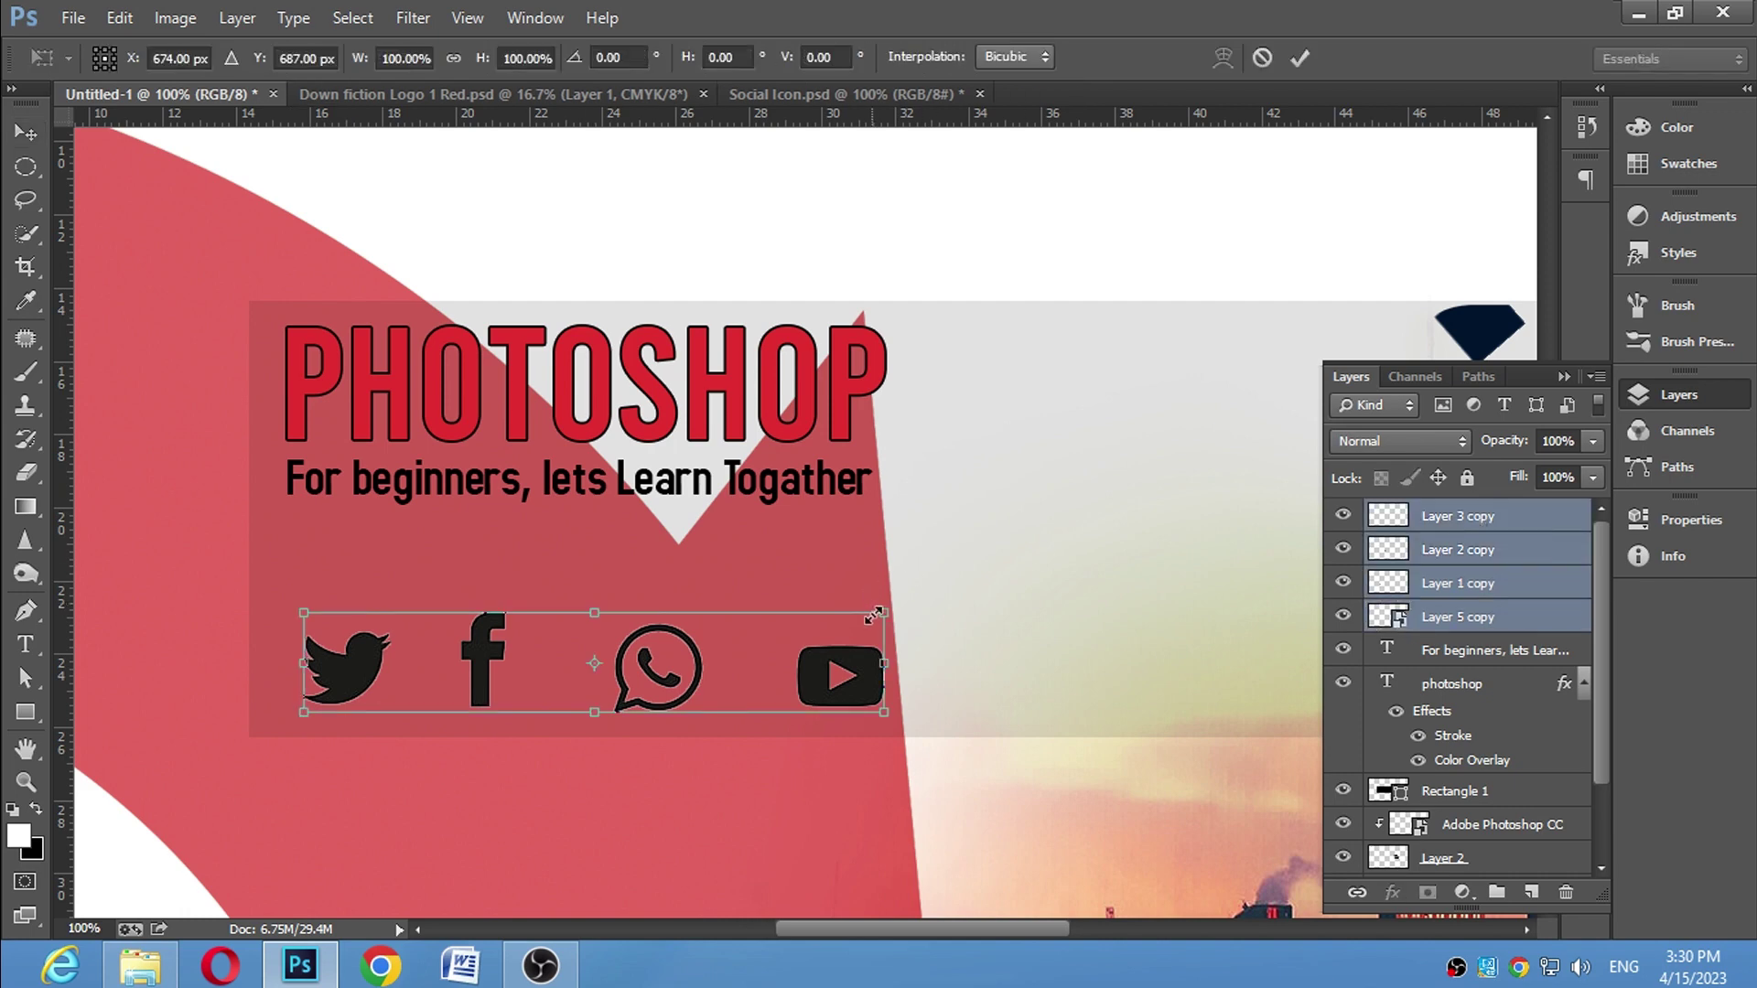
pyautogui.moveTo(884, 617); pyautogui.dragTo(799, 645)
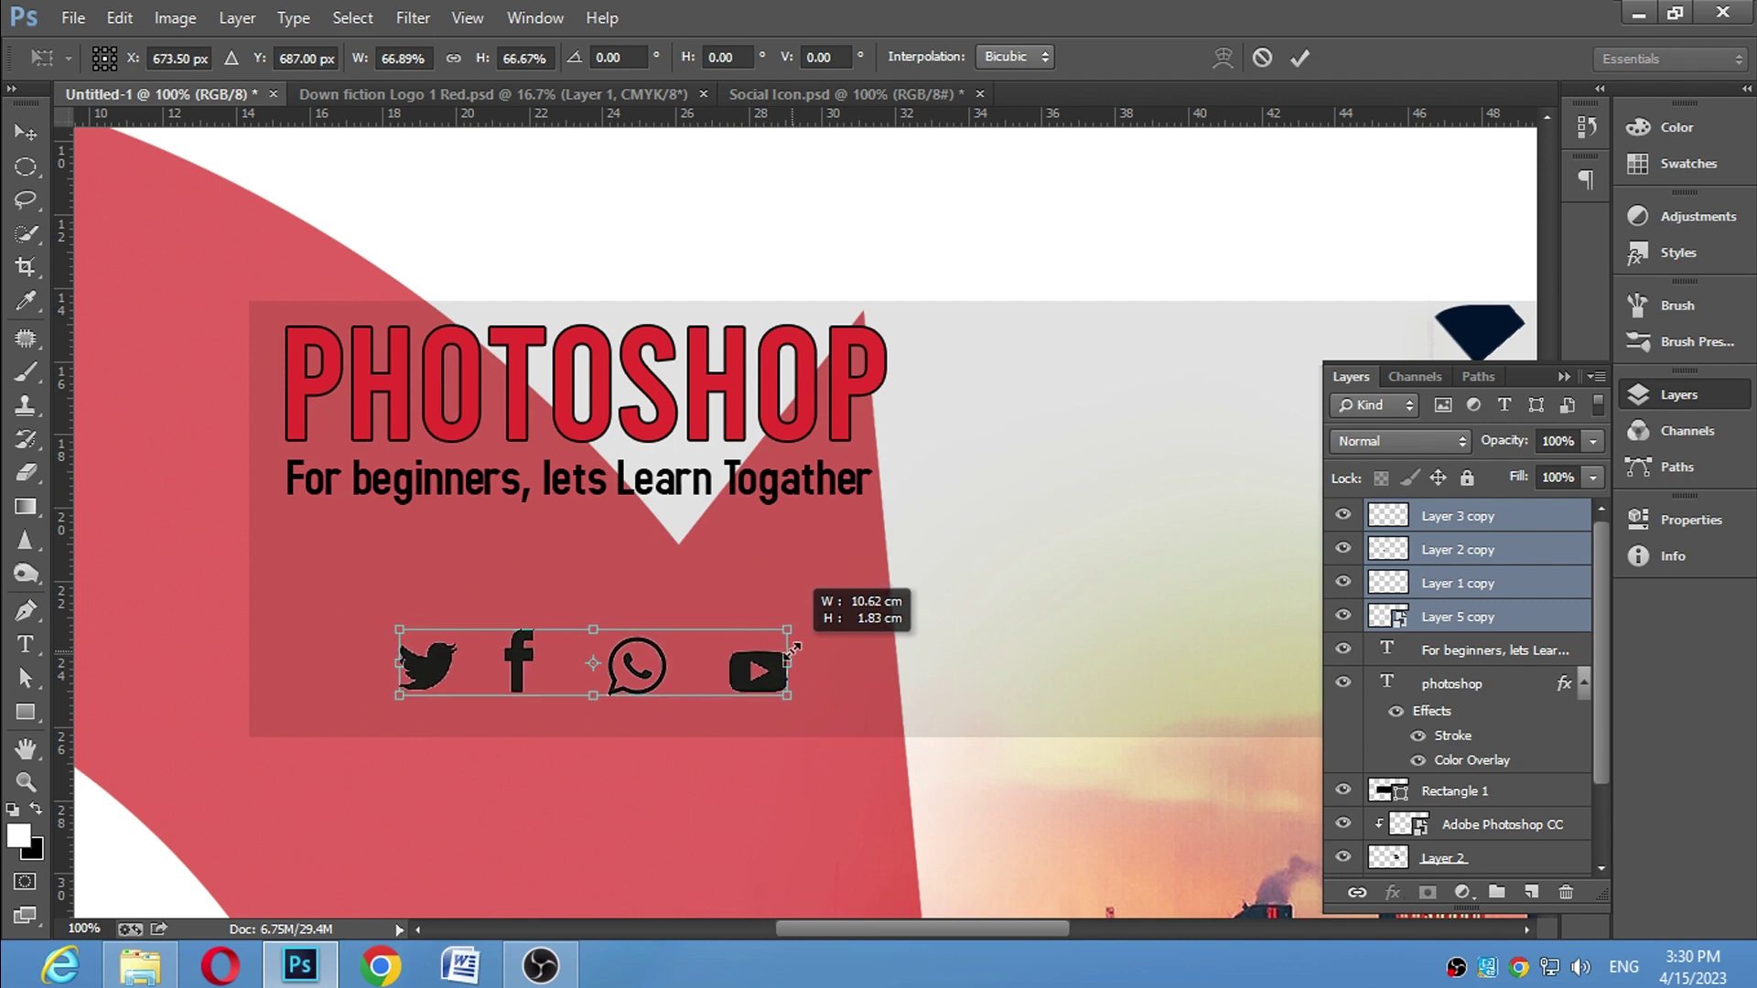
pyautogui.press('Return')
# Reposition the Twitter and YouTube icons at the left and right ends of the row
pyautogui.click(1437, 621)
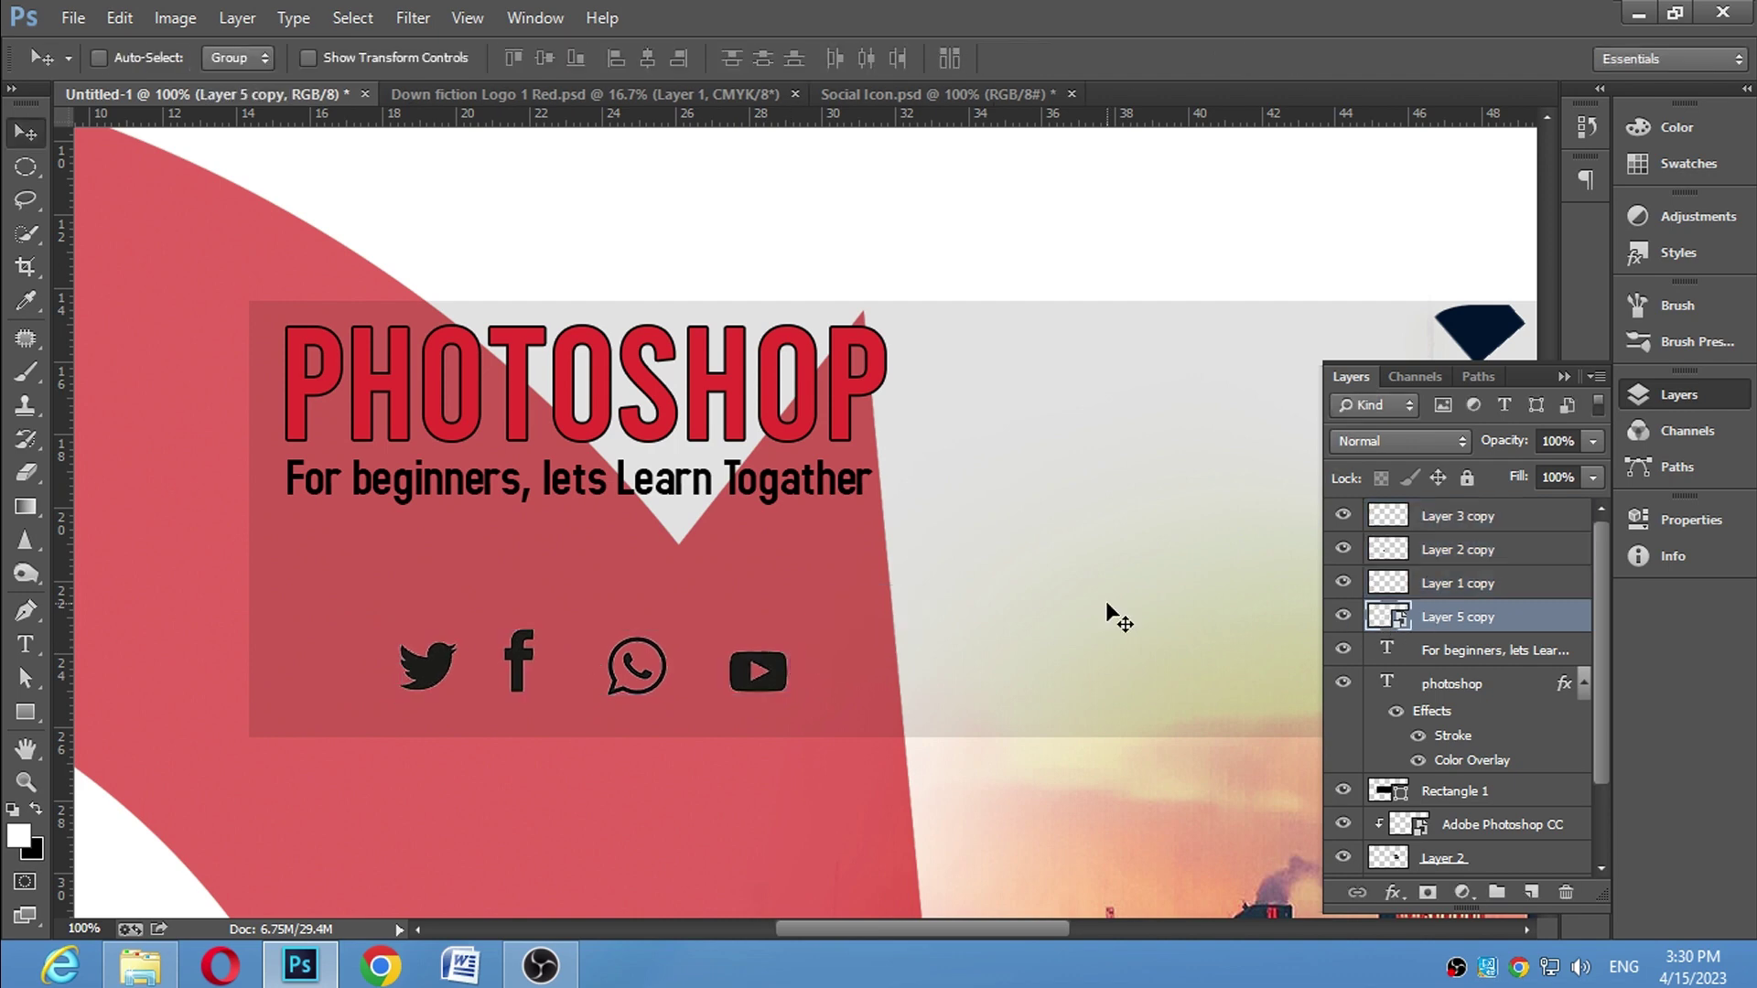
pyautogui.keyDown('ctrl'); pyautogui.click(1107, 600); pyautogui.keyUp('ctrl')
pyautogui.moveTo(468, 658); pyautogui.dragTo(318, 689)
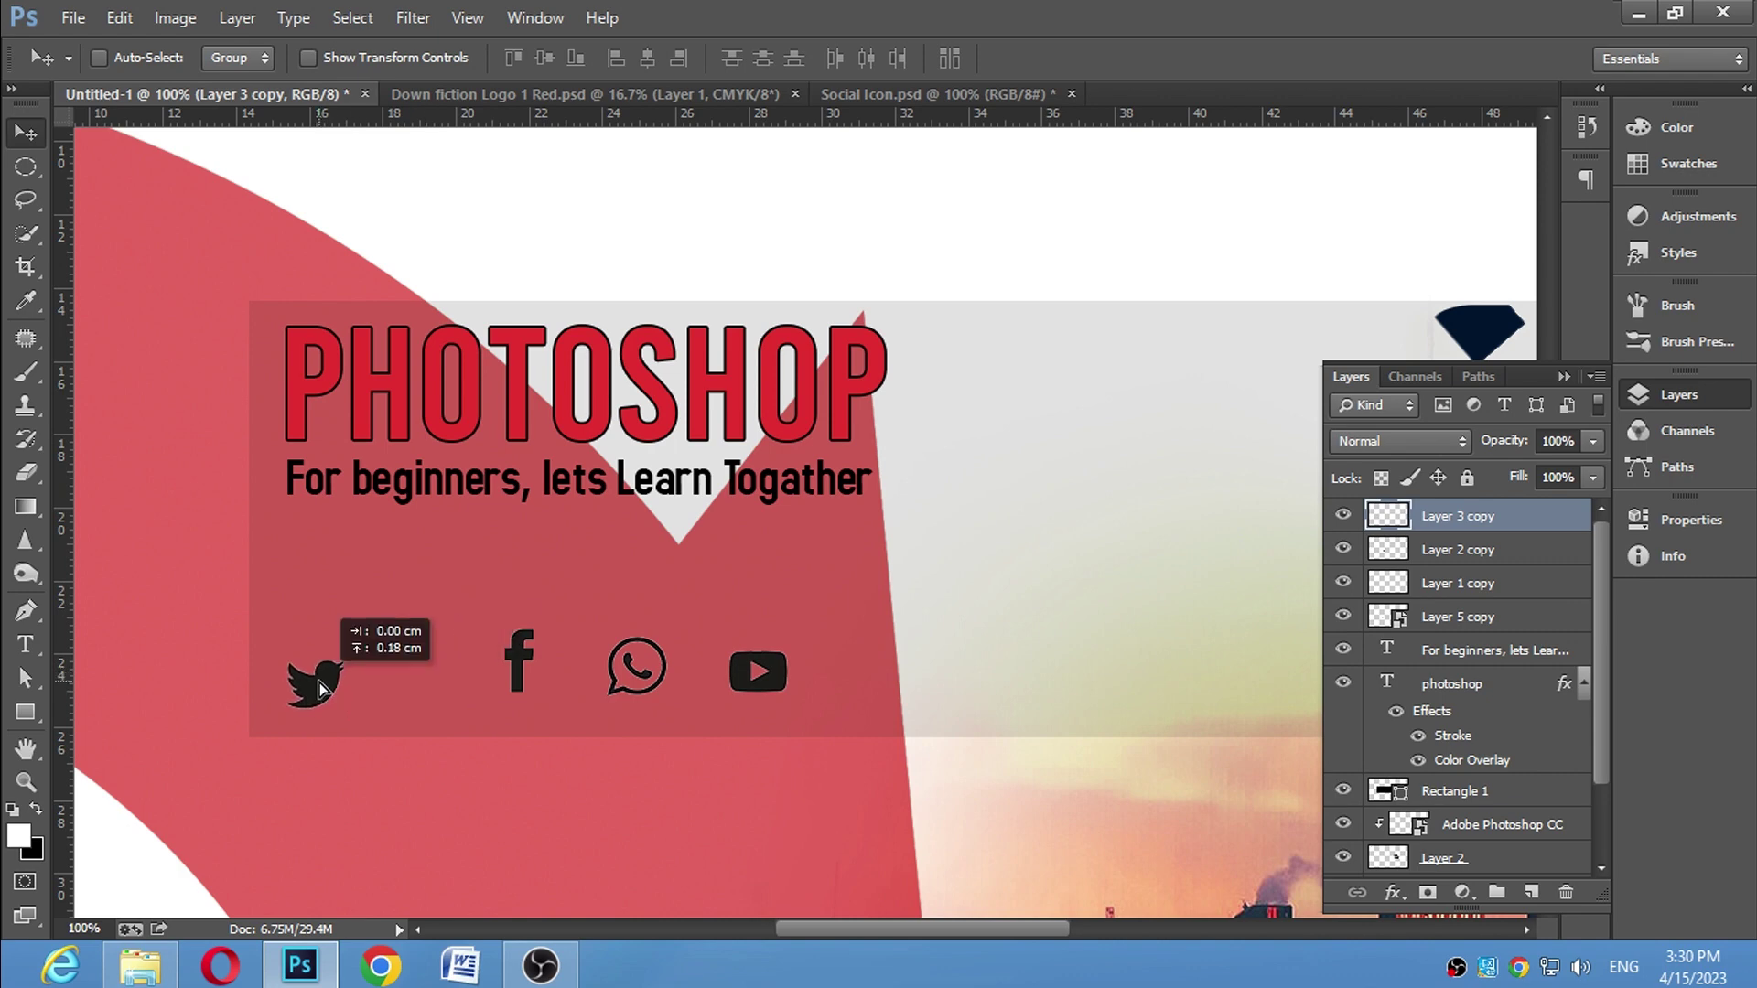
pyautogui.keyDown('ctrl'); pyautogui.click(778, 686); pyautogui.keyUp('ctrl')
pyautogui.moveTo(778, 686); pyautogui.dragTo(863, 705)
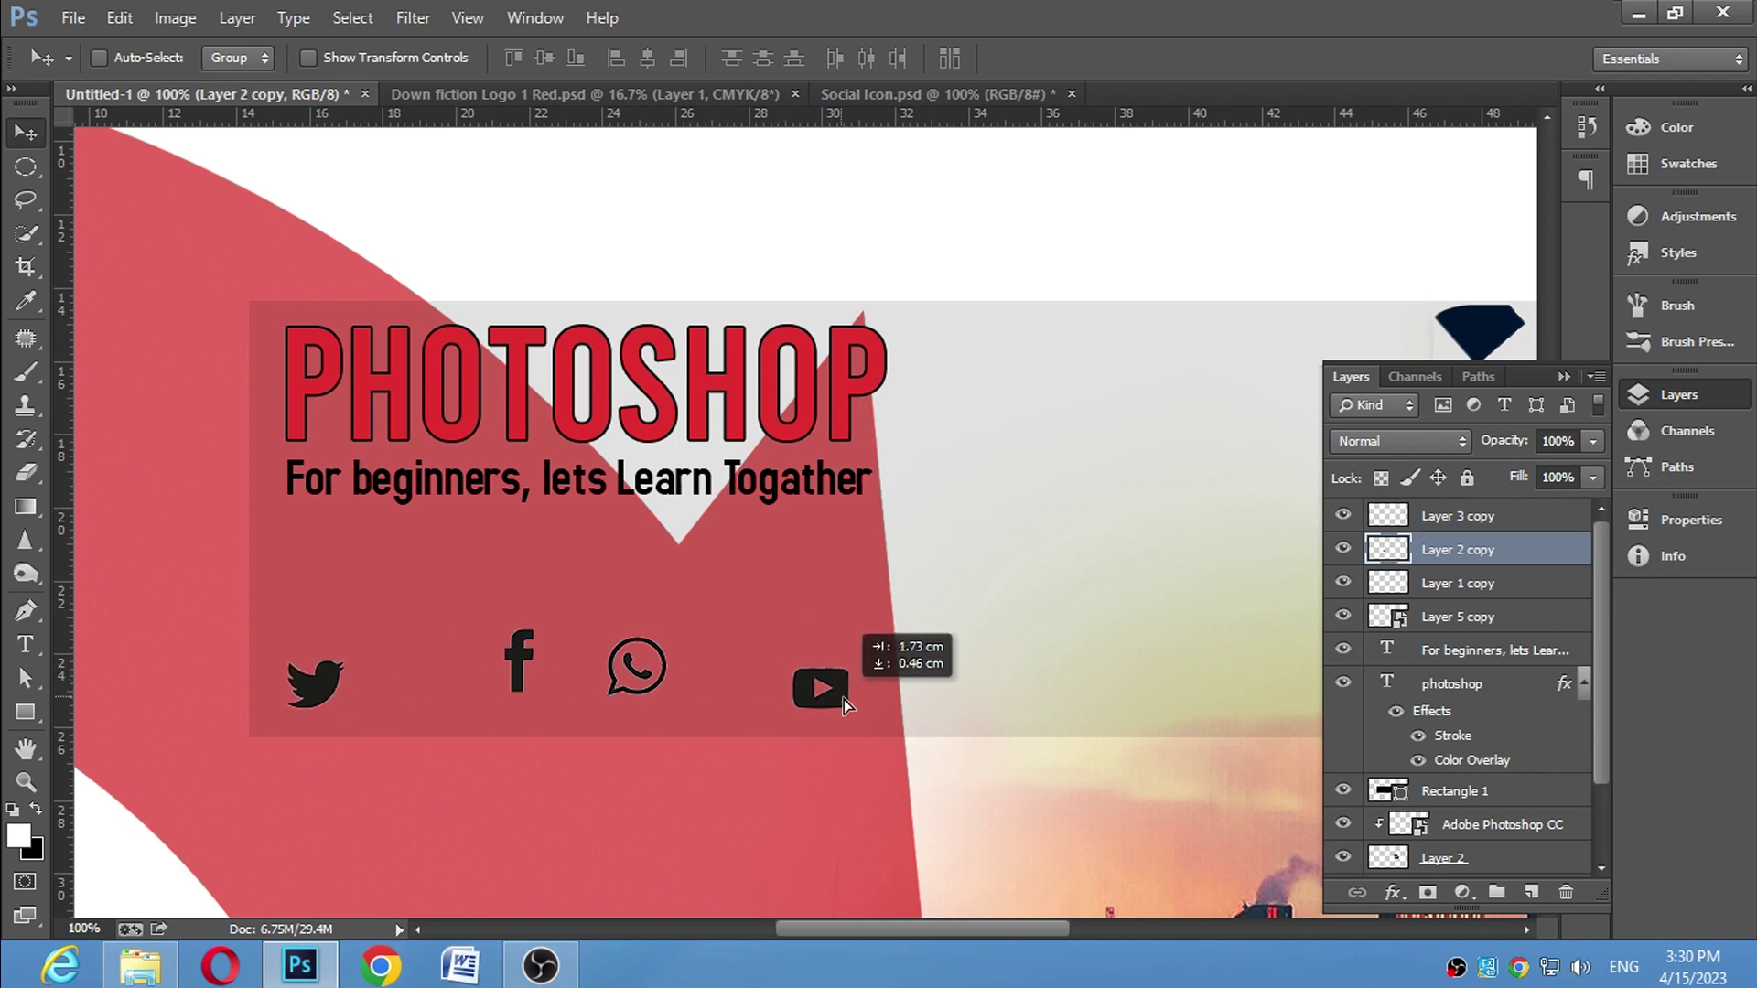
# Distribute the four icons by vertical centres and align their bottom edges
pyautogui.click(1482, 518)
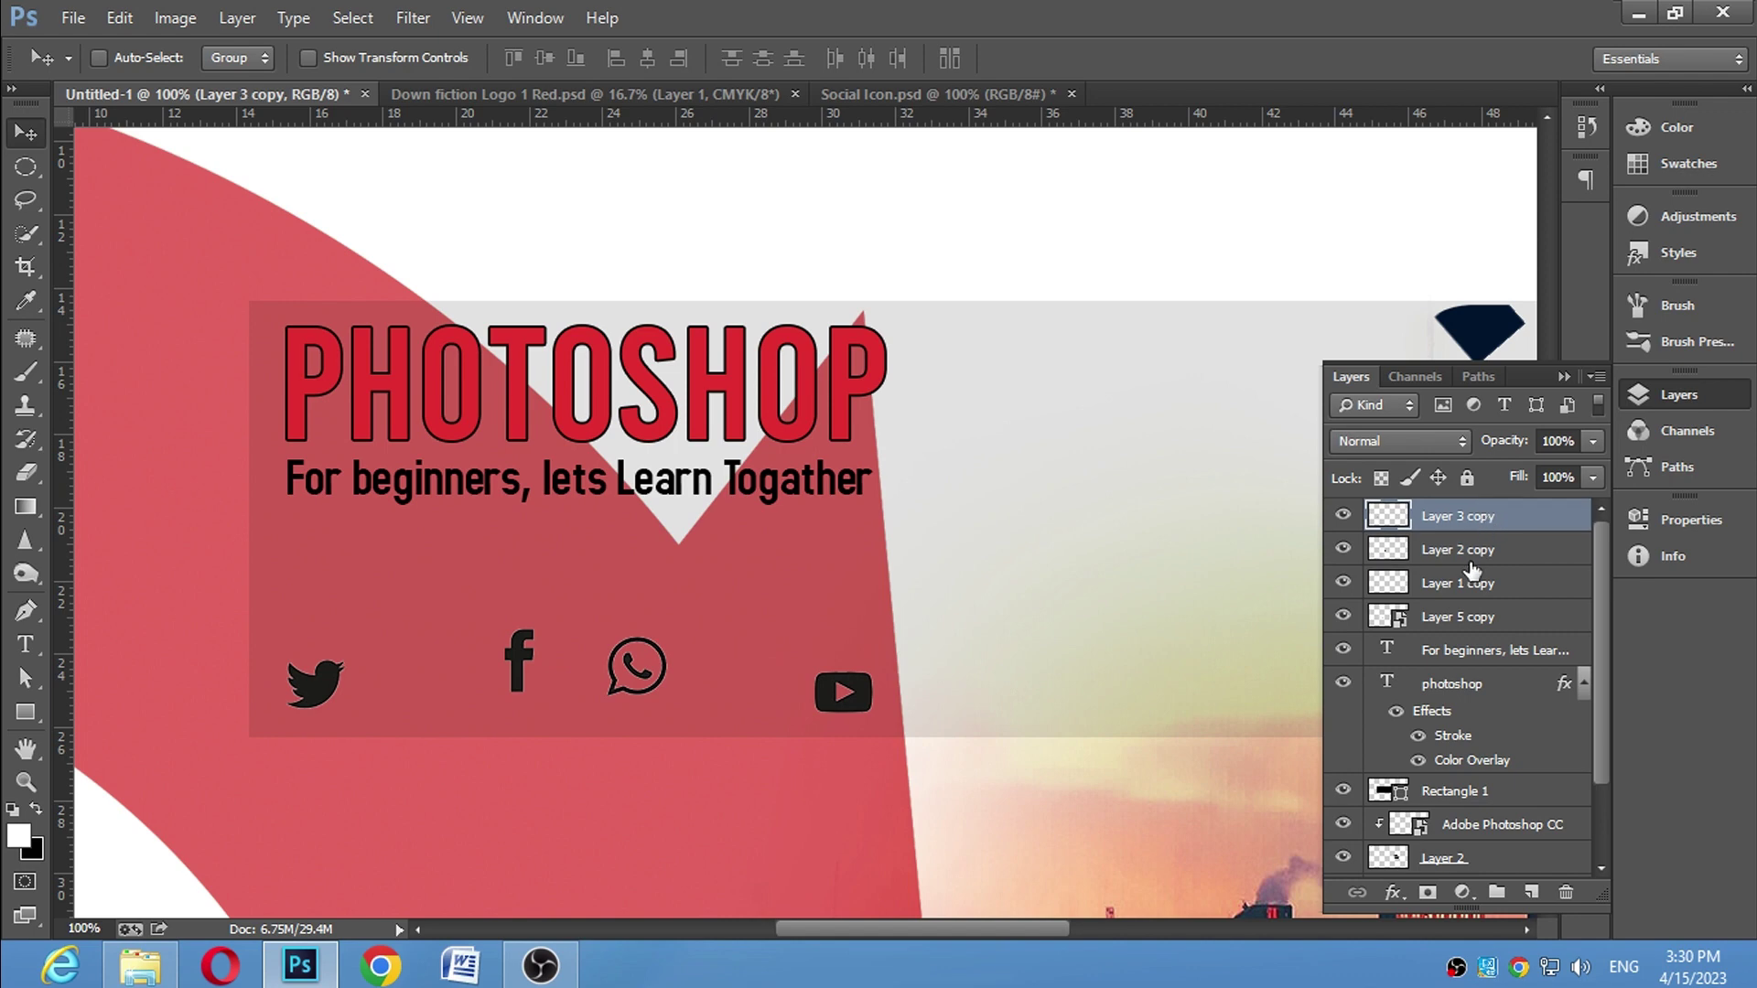
pyautogui.keyDown('shift'); pyautogui.click(1469, 618); pyautogui.keyUp('shift')
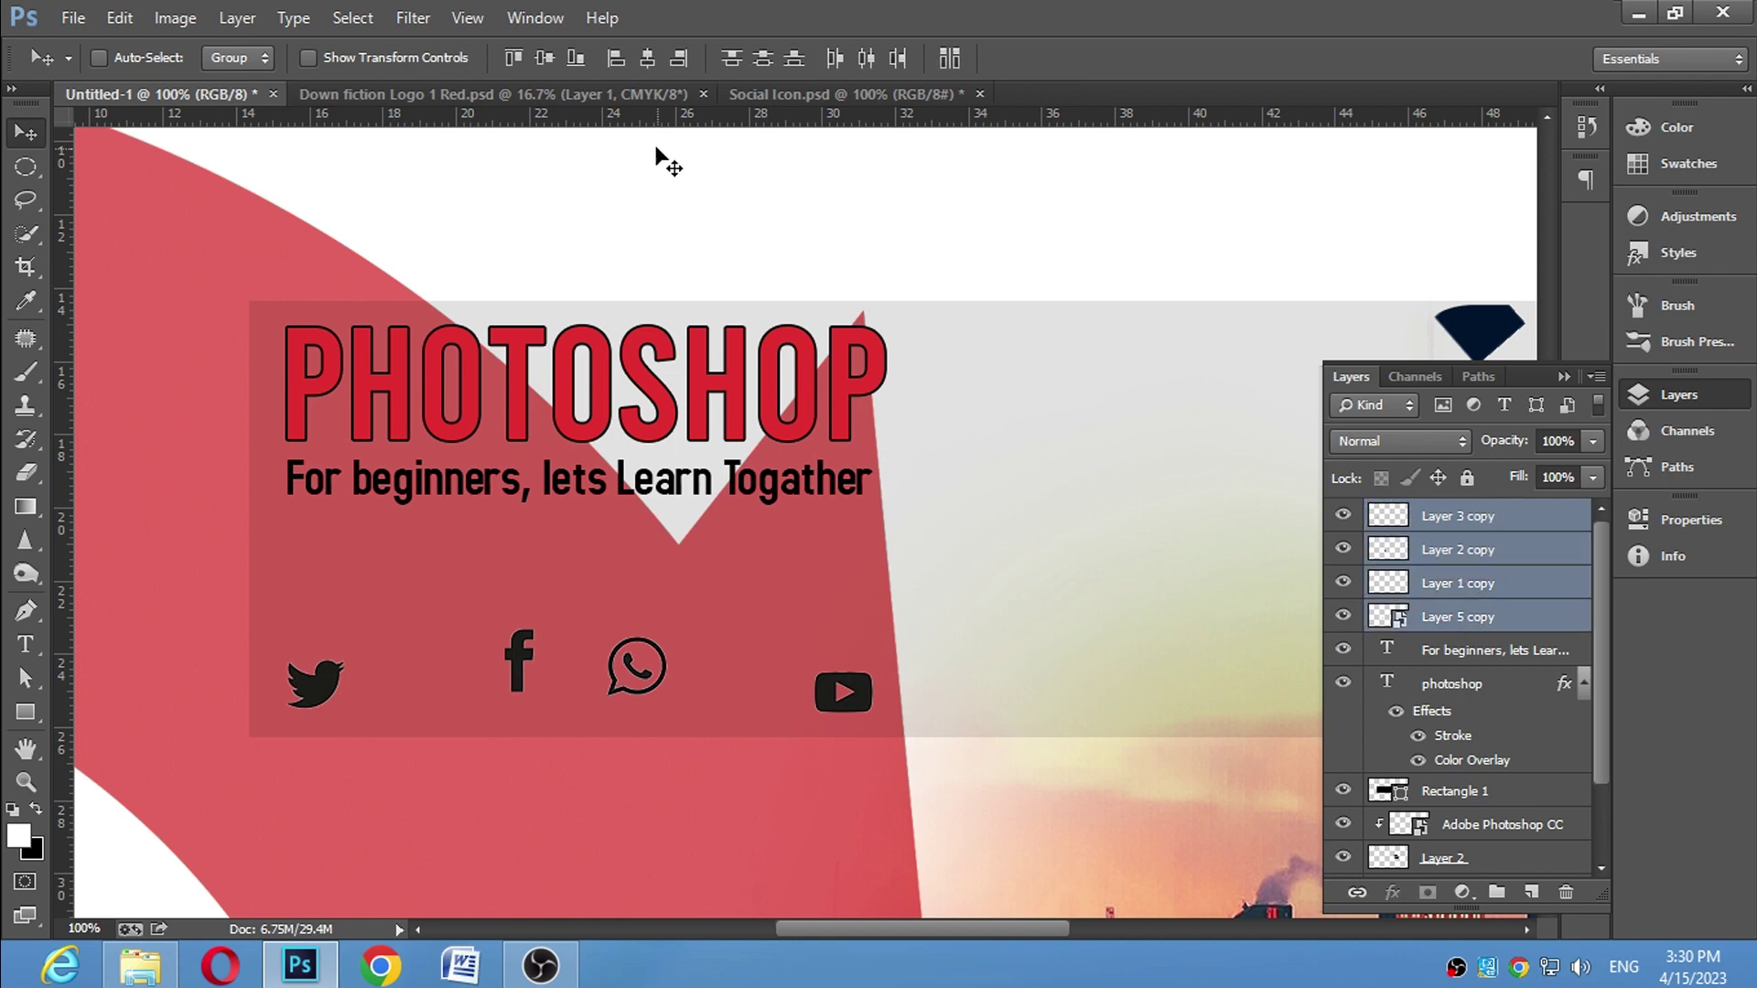
pyautogui.click(867, 59)
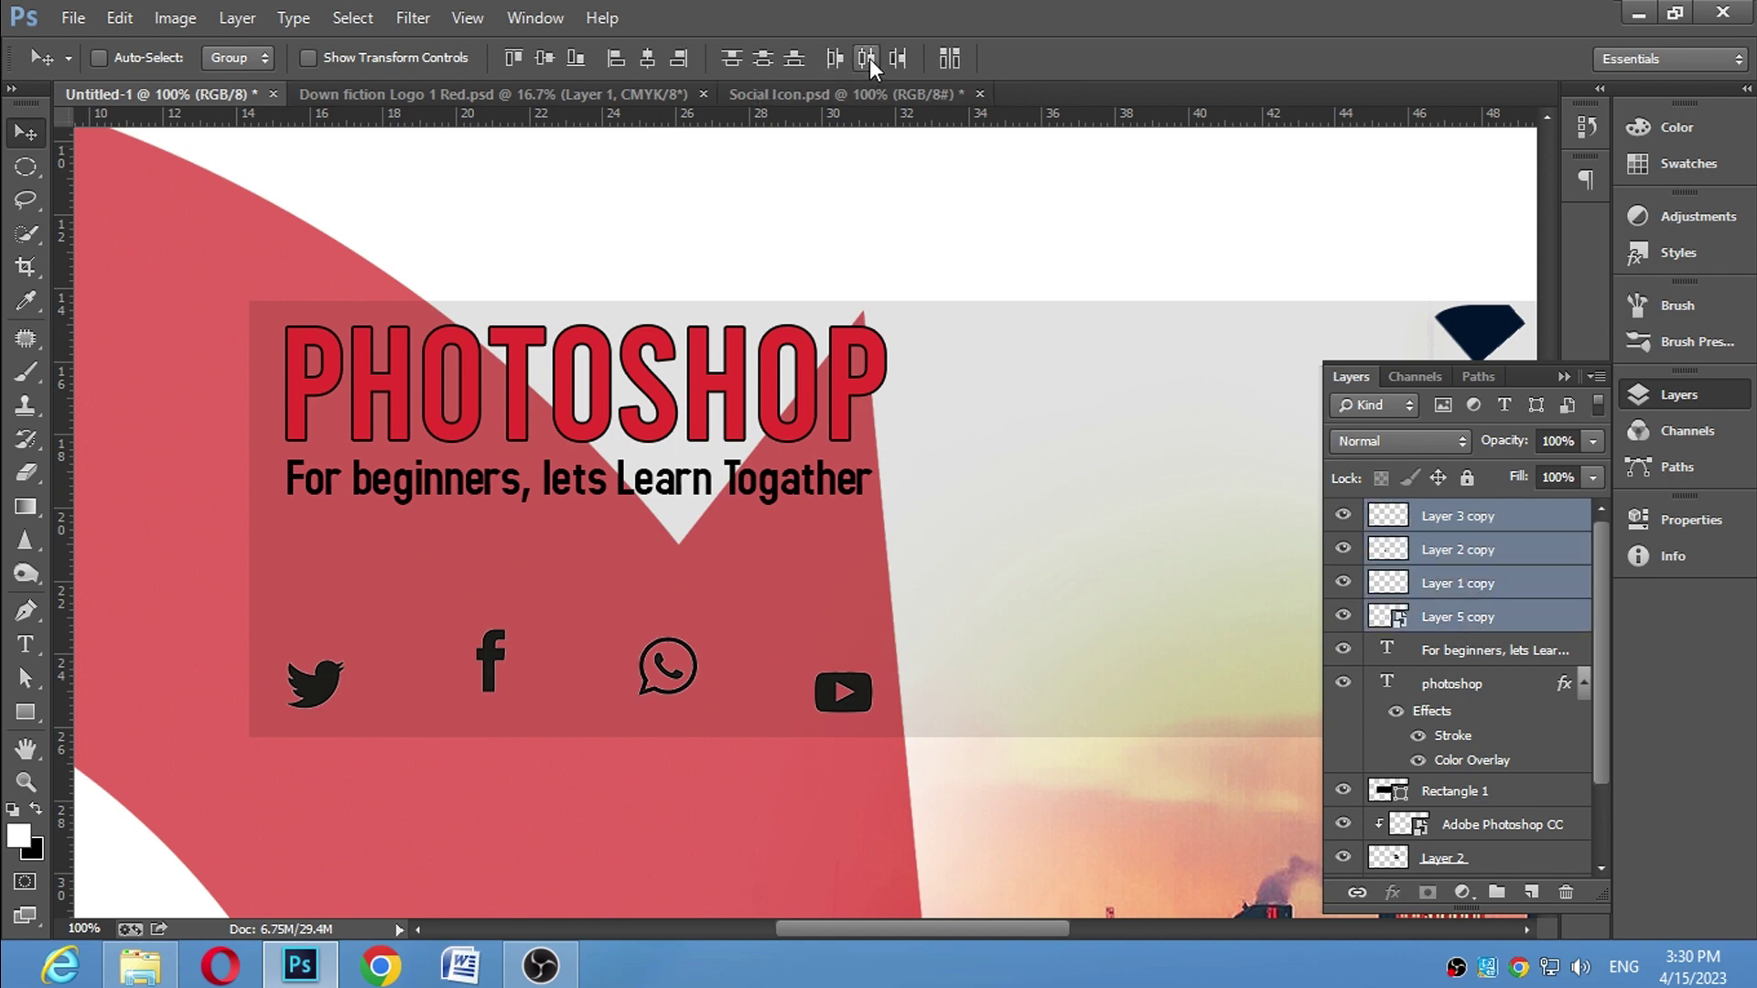
pyautogui.click(756, 62)
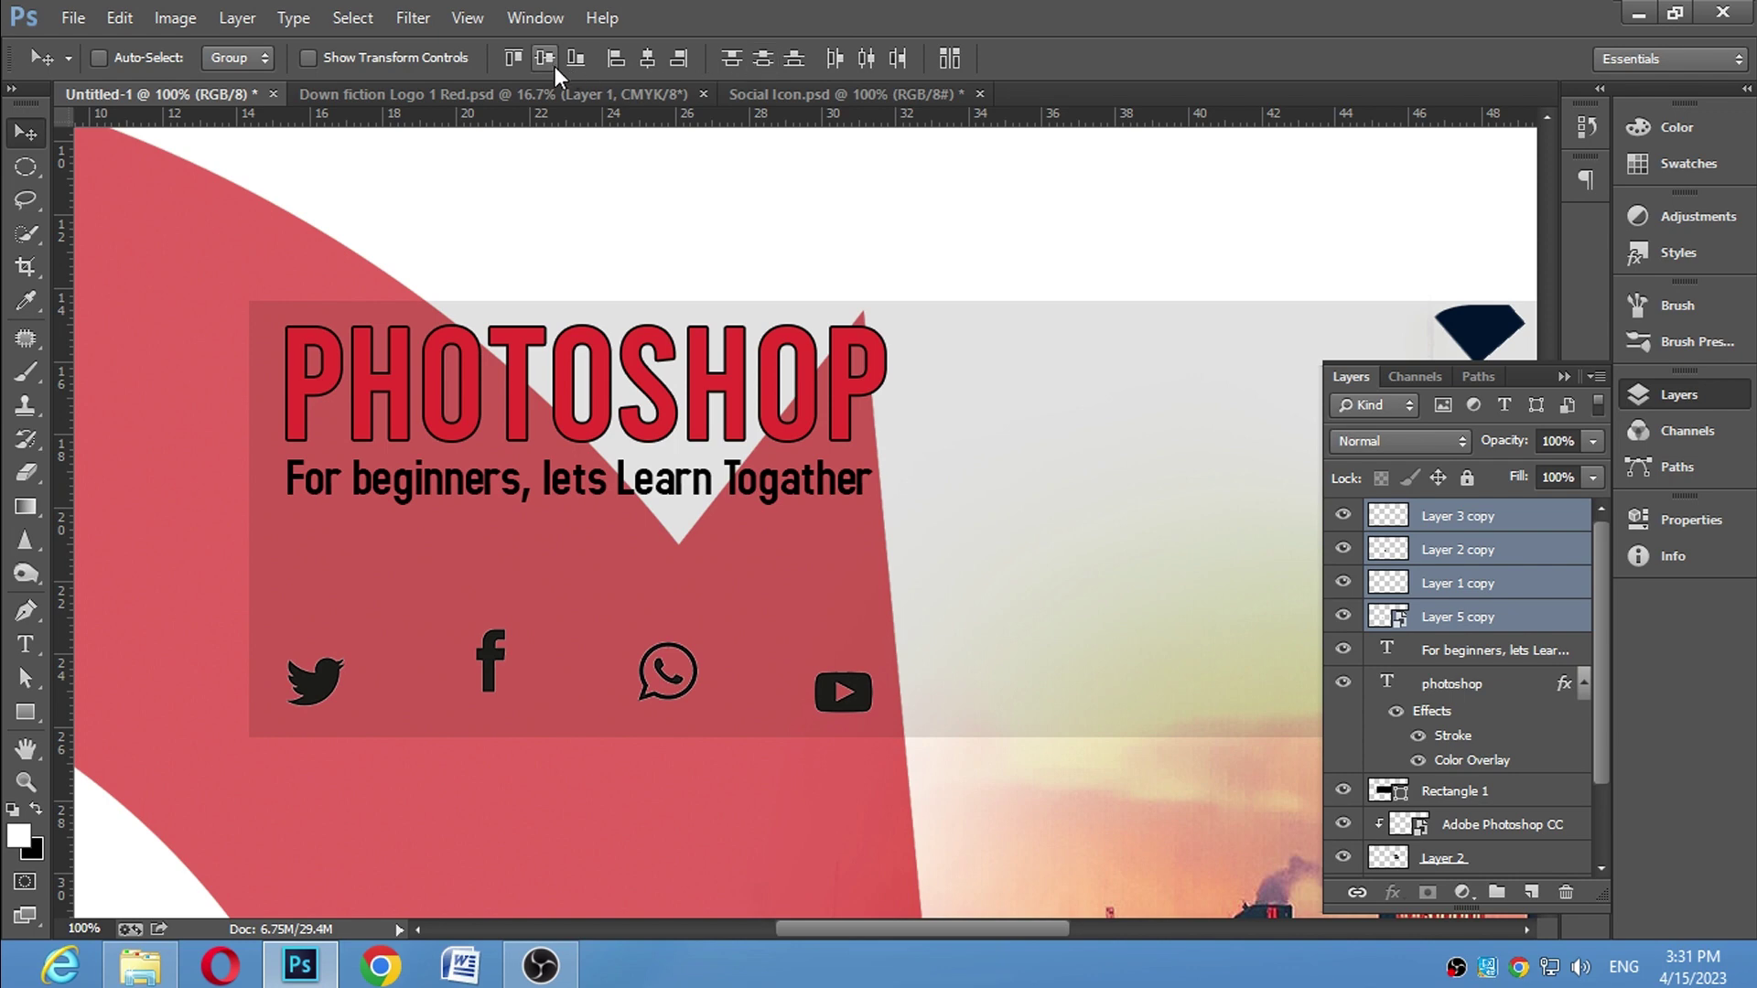
pyautogui.click(577, 59)
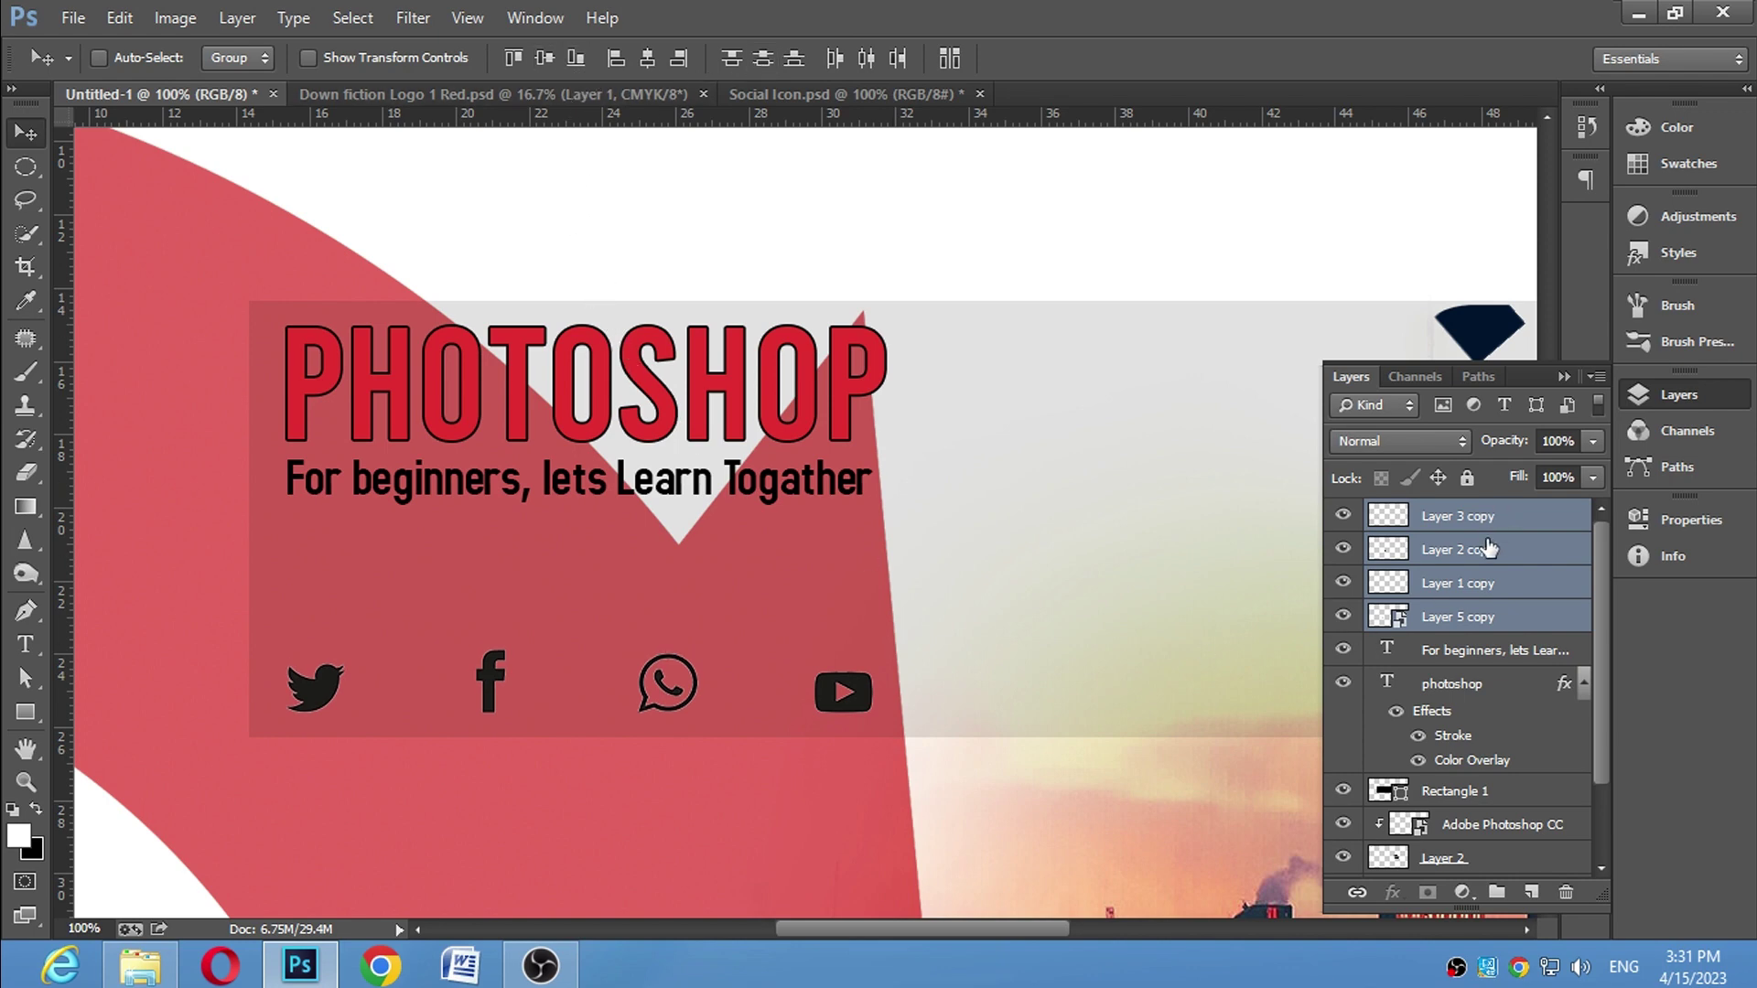
# Group the four icon layers and give the group a white Color Overlay
pyautogui.hotkey('ctrl', 'g')
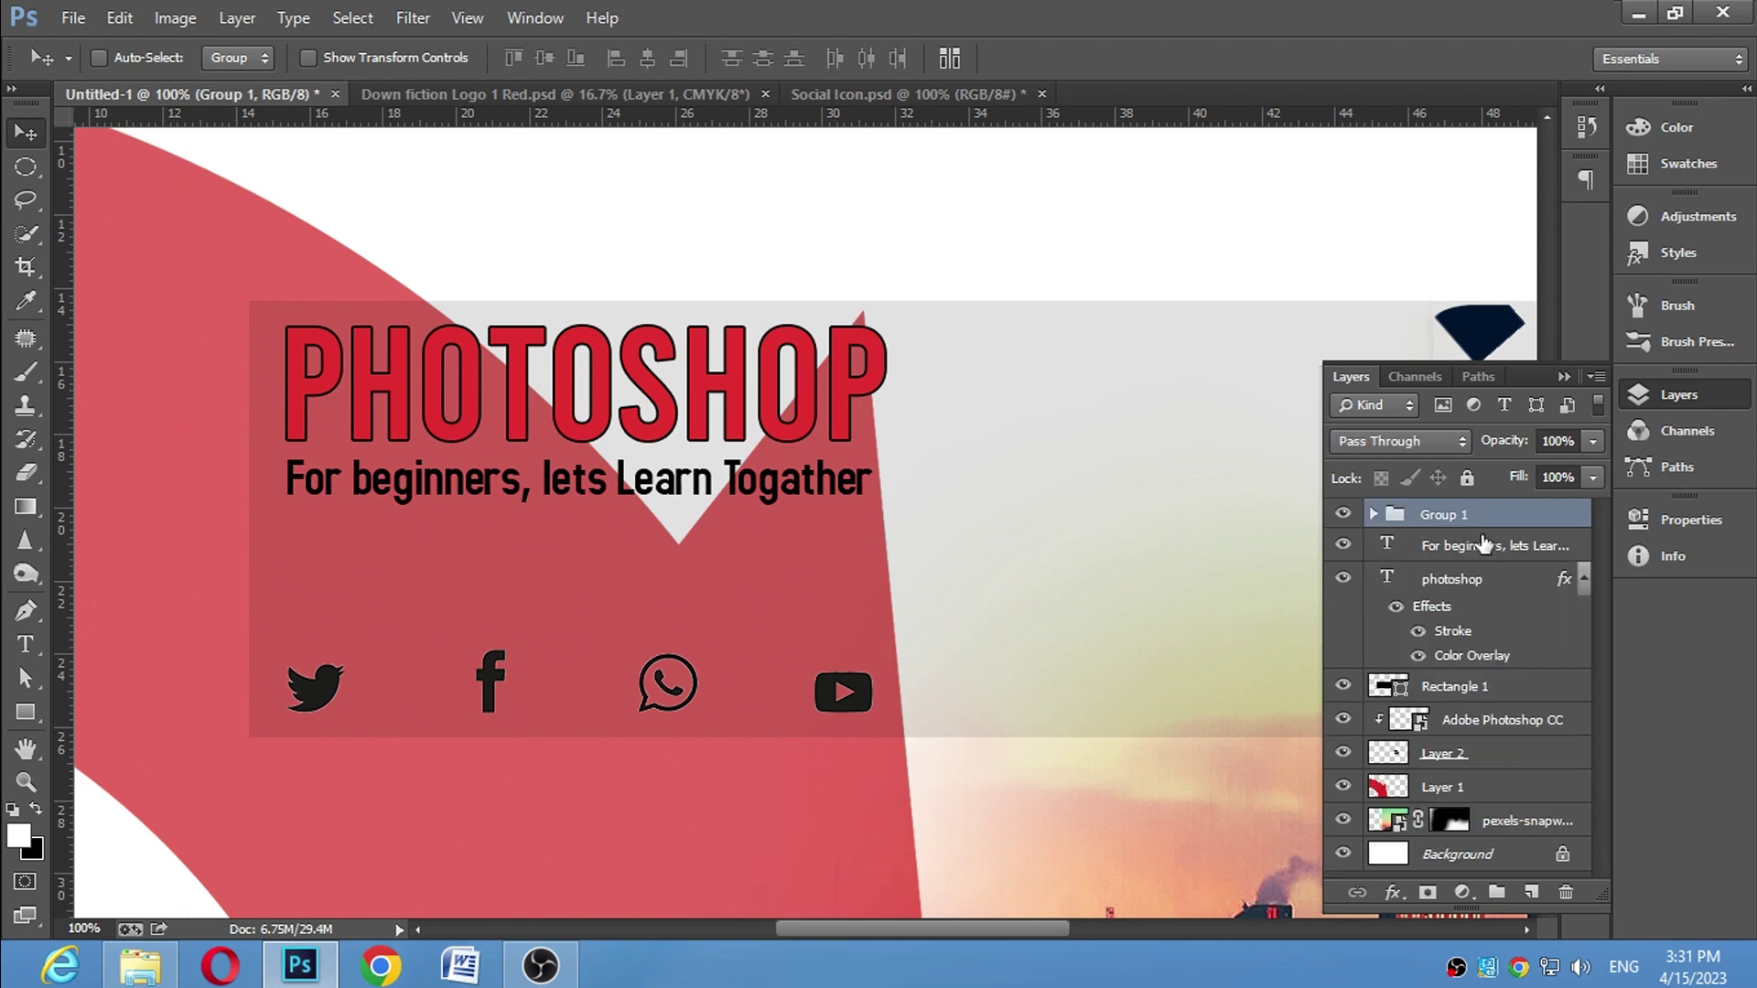
pyautogui.rightClick(1466, 514)
pyautogui.click(1563, 229)
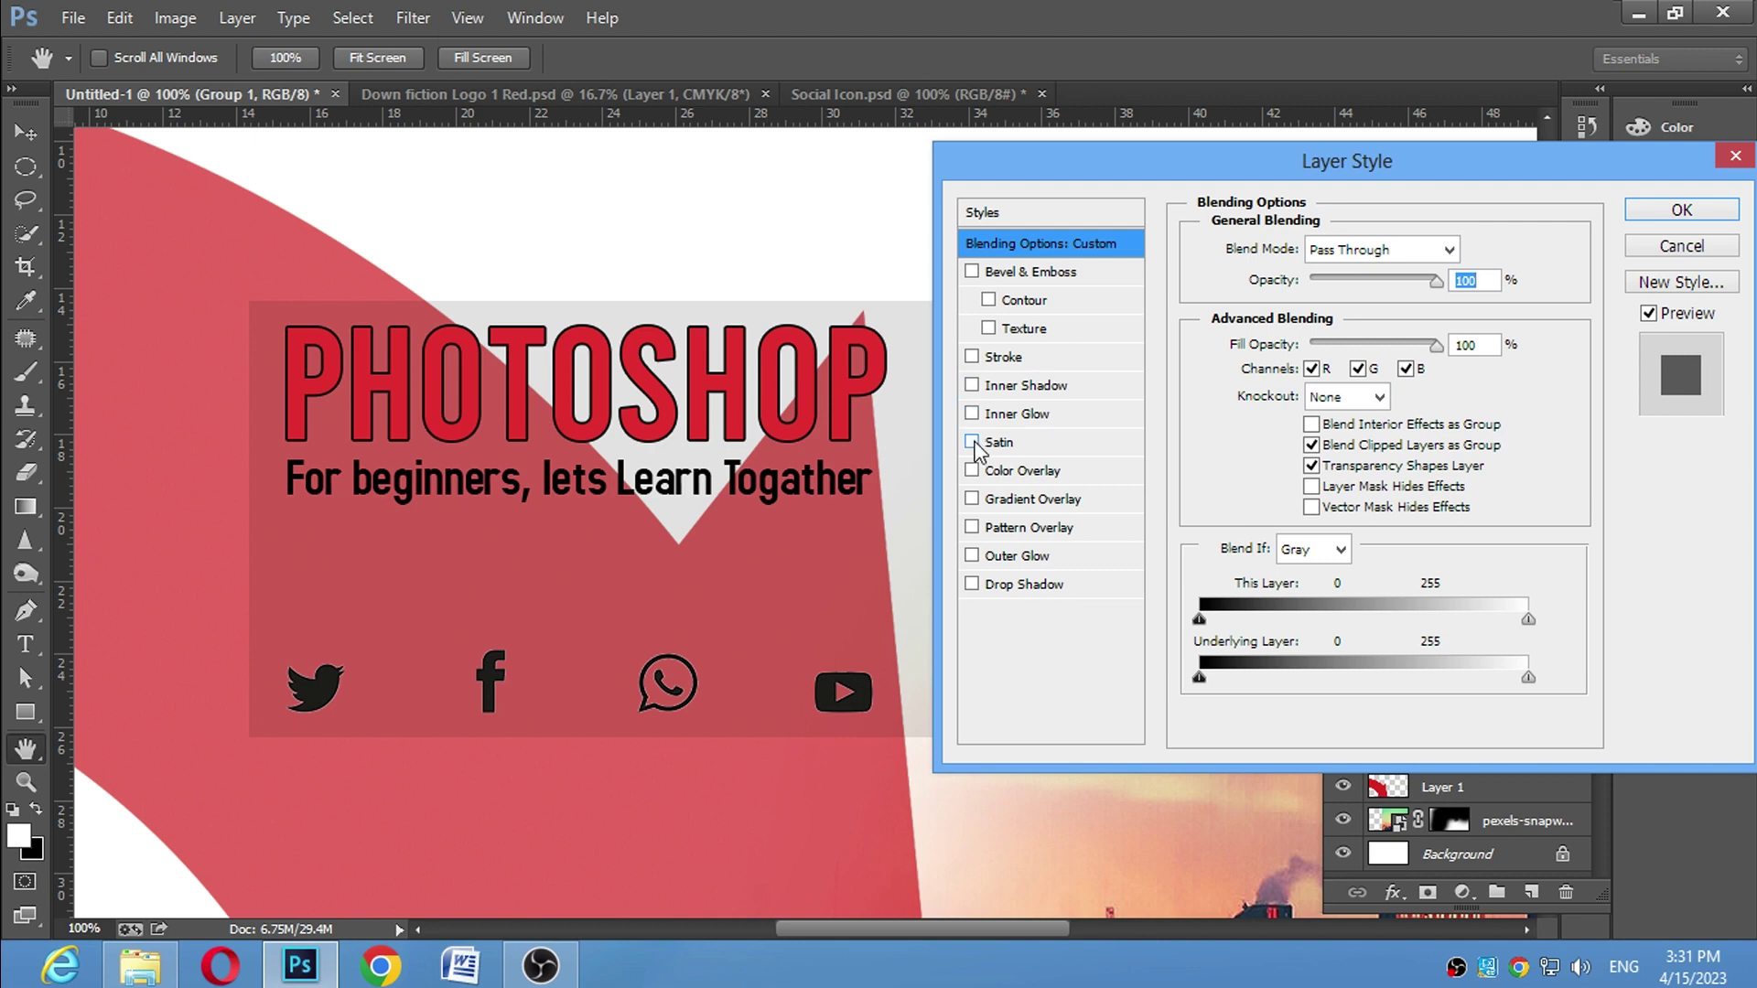
pyautogui.click(972, 471)
pyautogui.click(1079, 469)
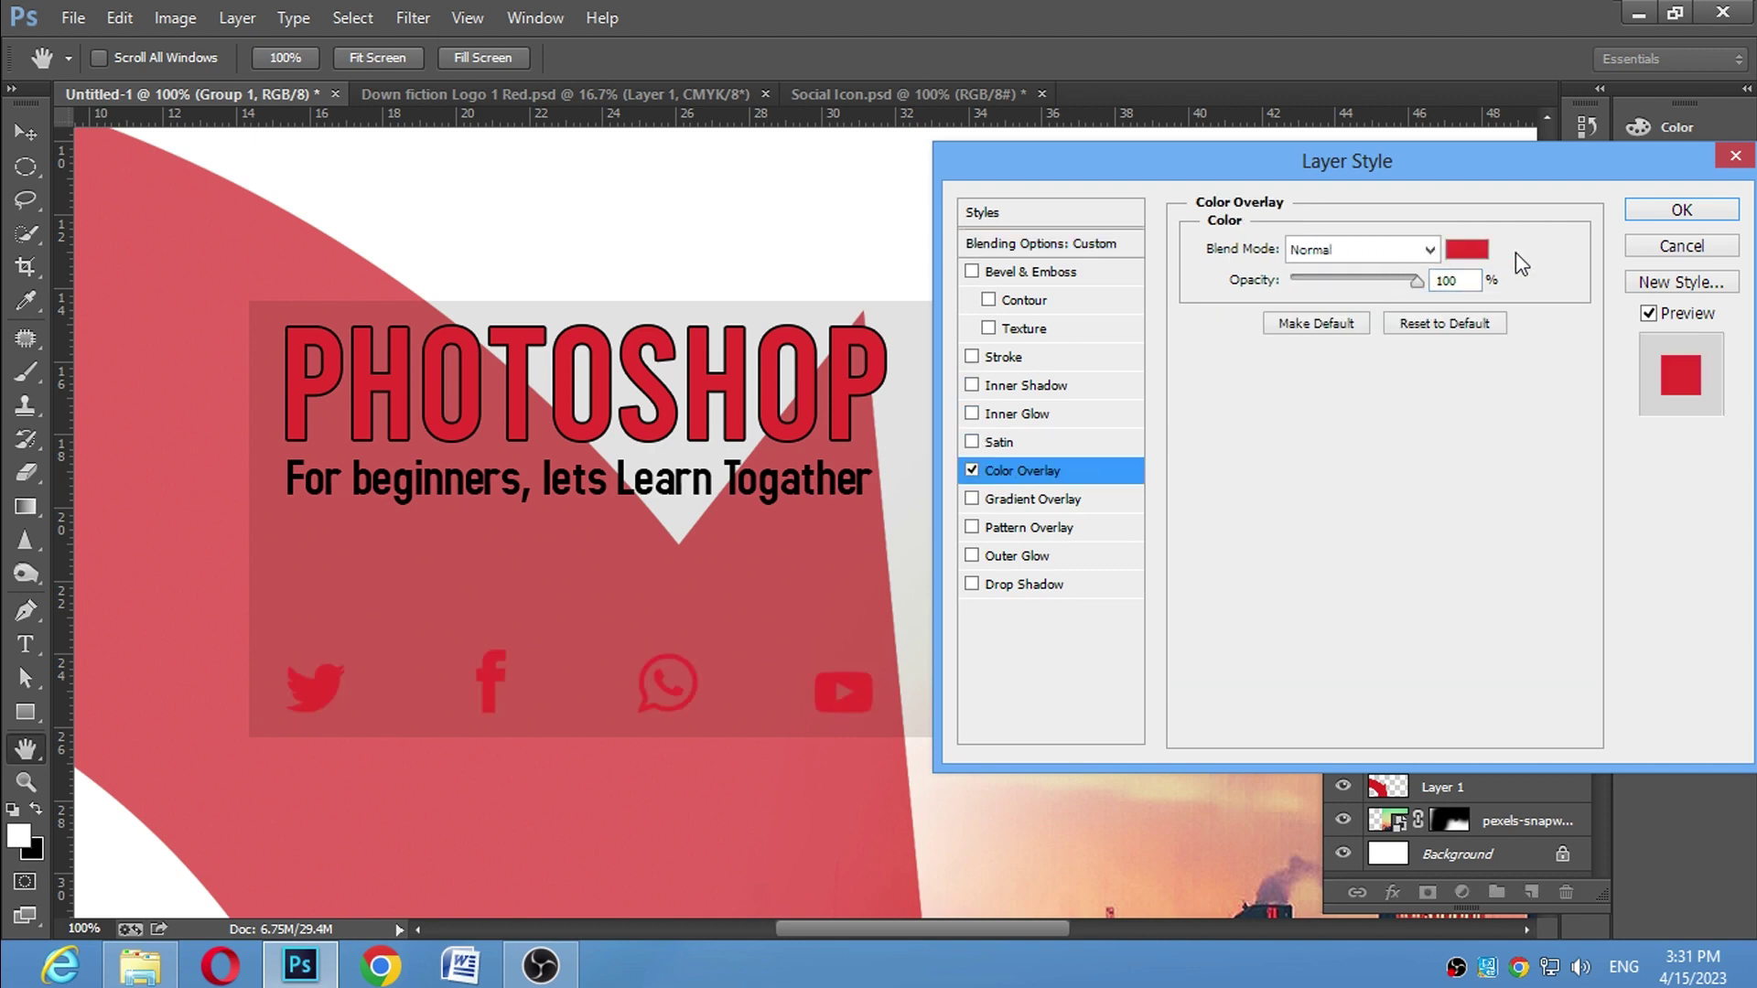
pyautogui.click(1467, 249)
pyautogui.click(887, 226)
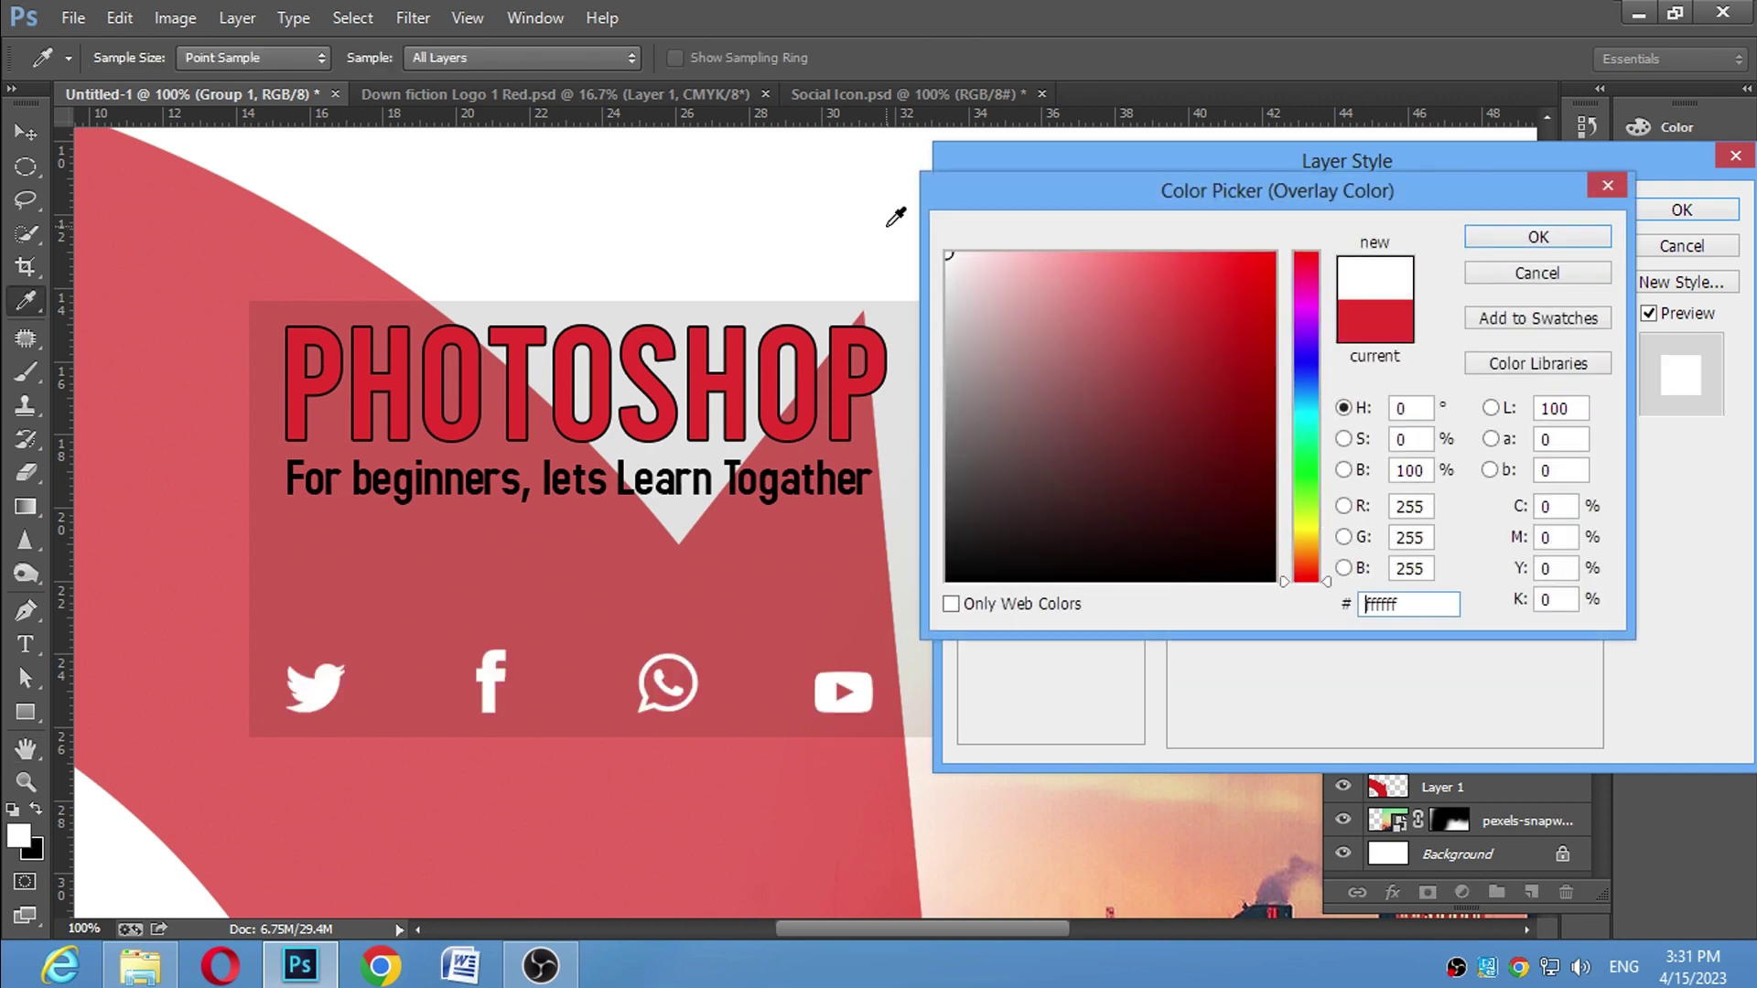
pyautogui.click(1573, 239)
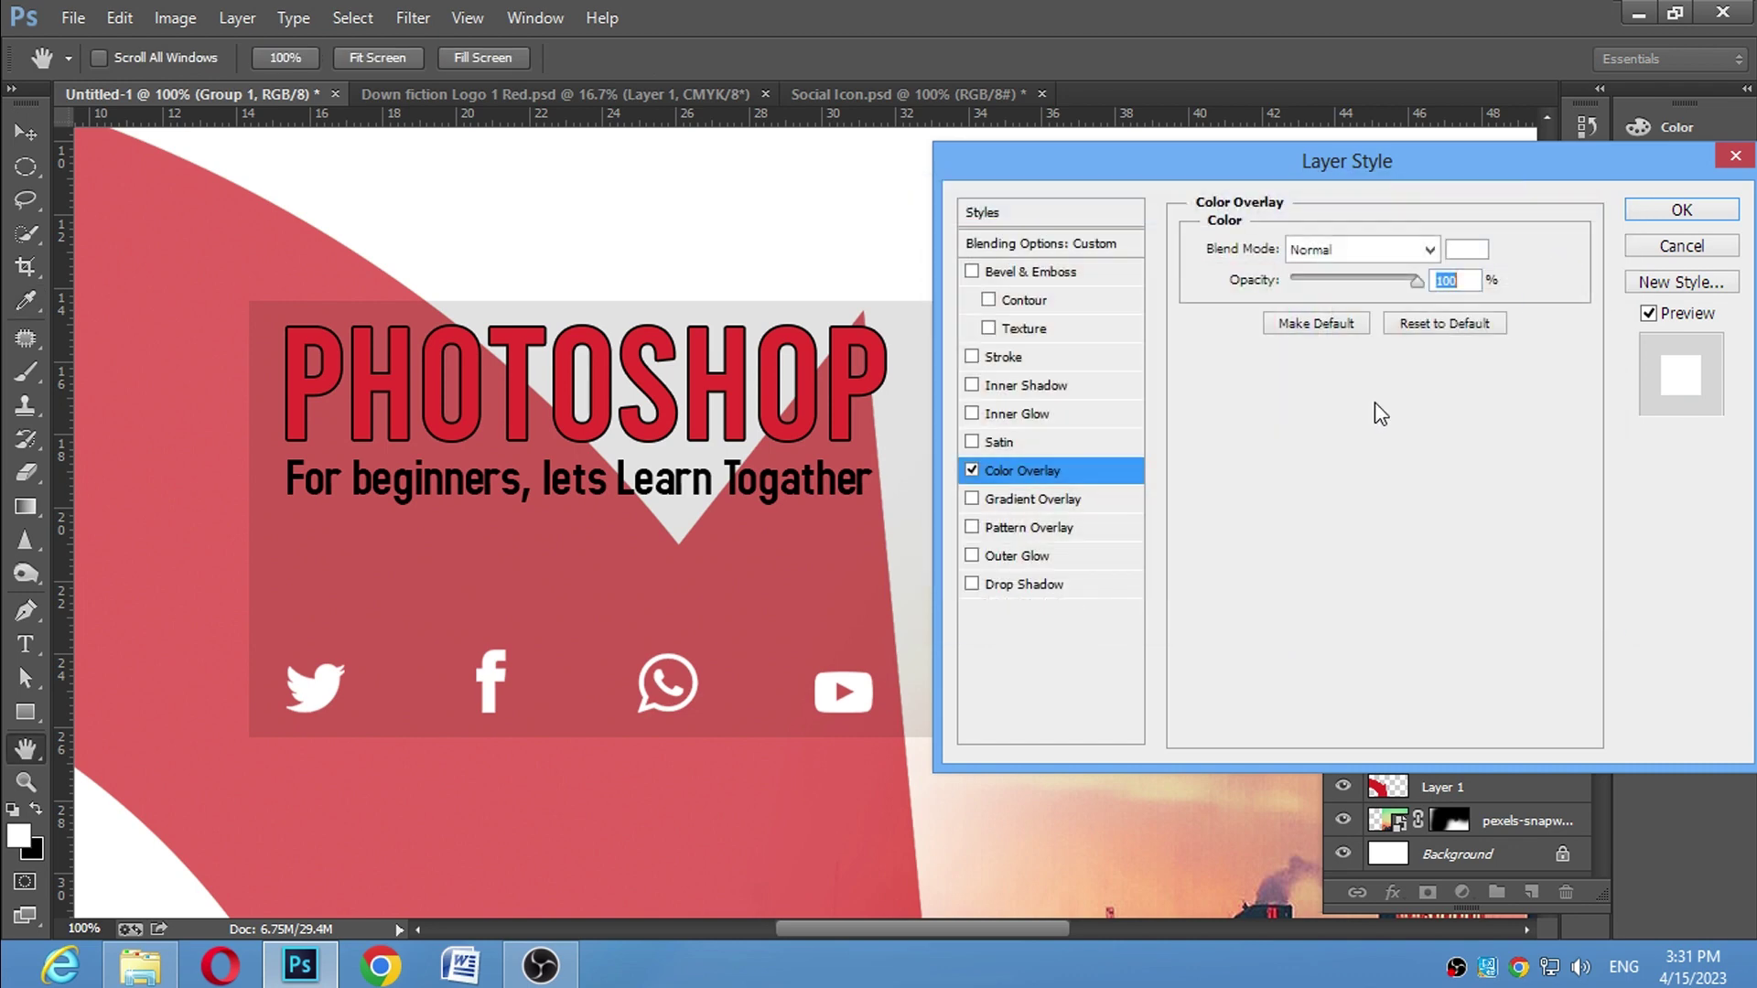
# Add a Drop Shadow with distance 4, spread 7 and size 8, and apply the styles
pyautogui.click(1026, 586)
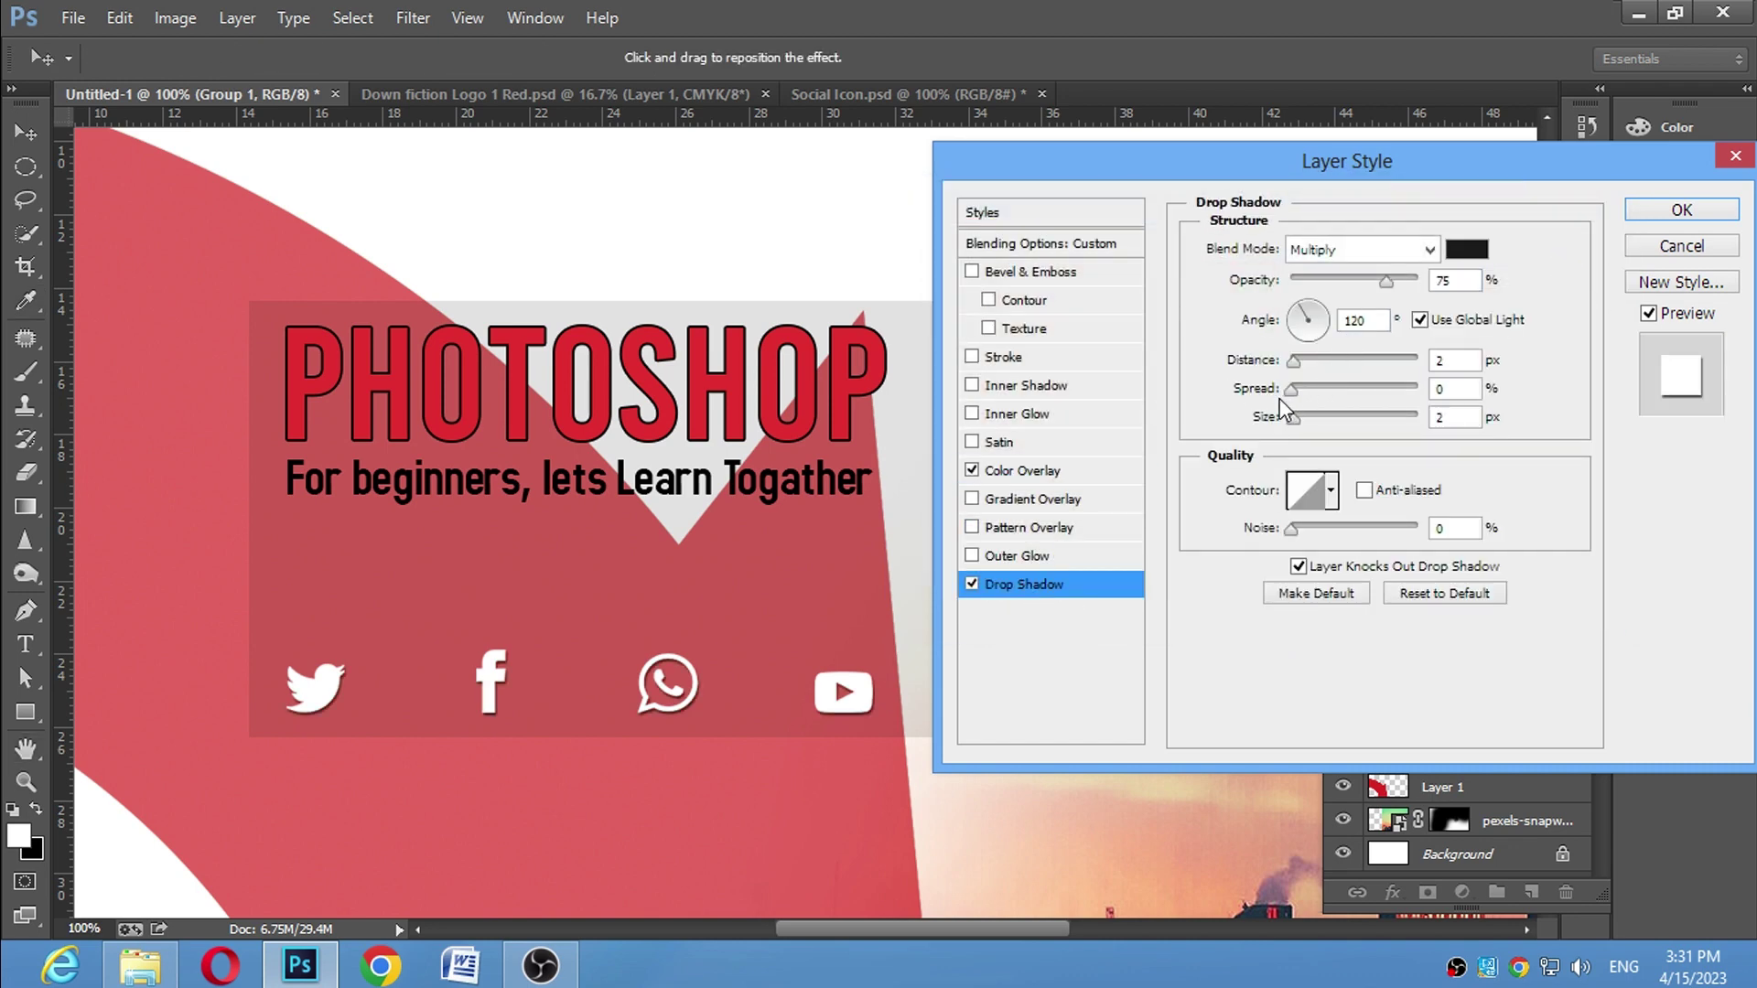
pyautogui.moveTo(1293, 363); pyautogui.dragTo(1296, 362)
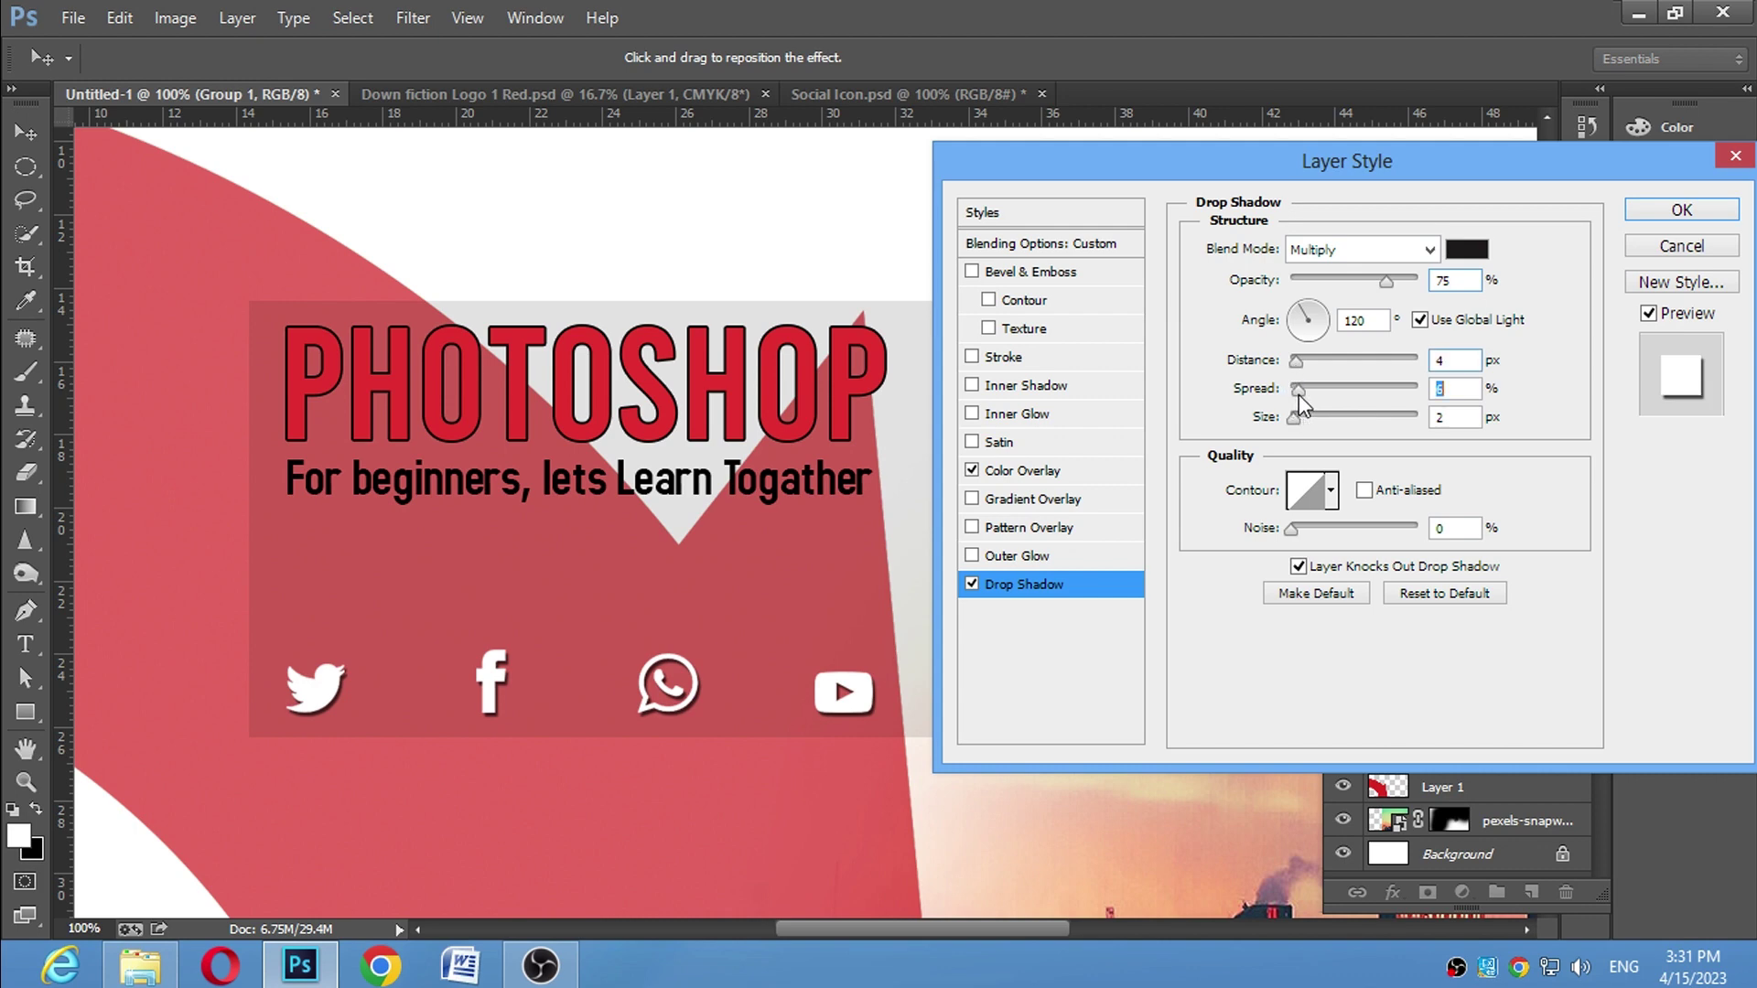
pyautogui.moveTo(1300, 394); pyautogui.dragTo(1300, 419)
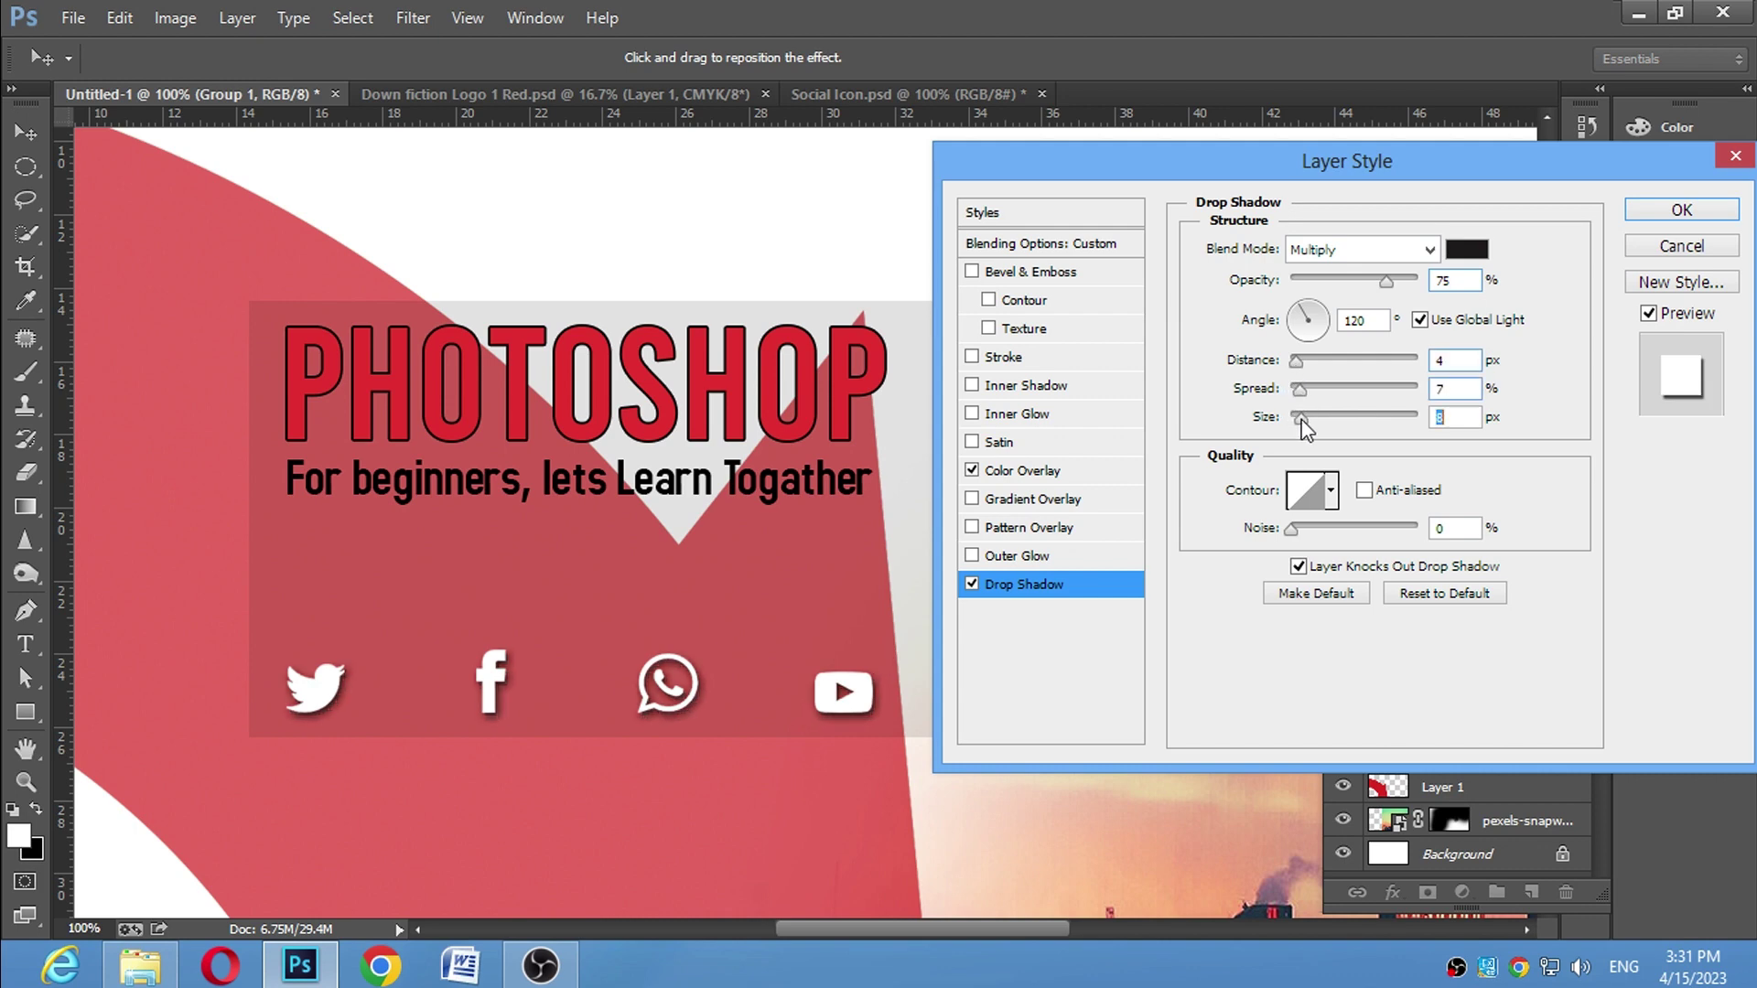
pyautogui.click(1661, 212)
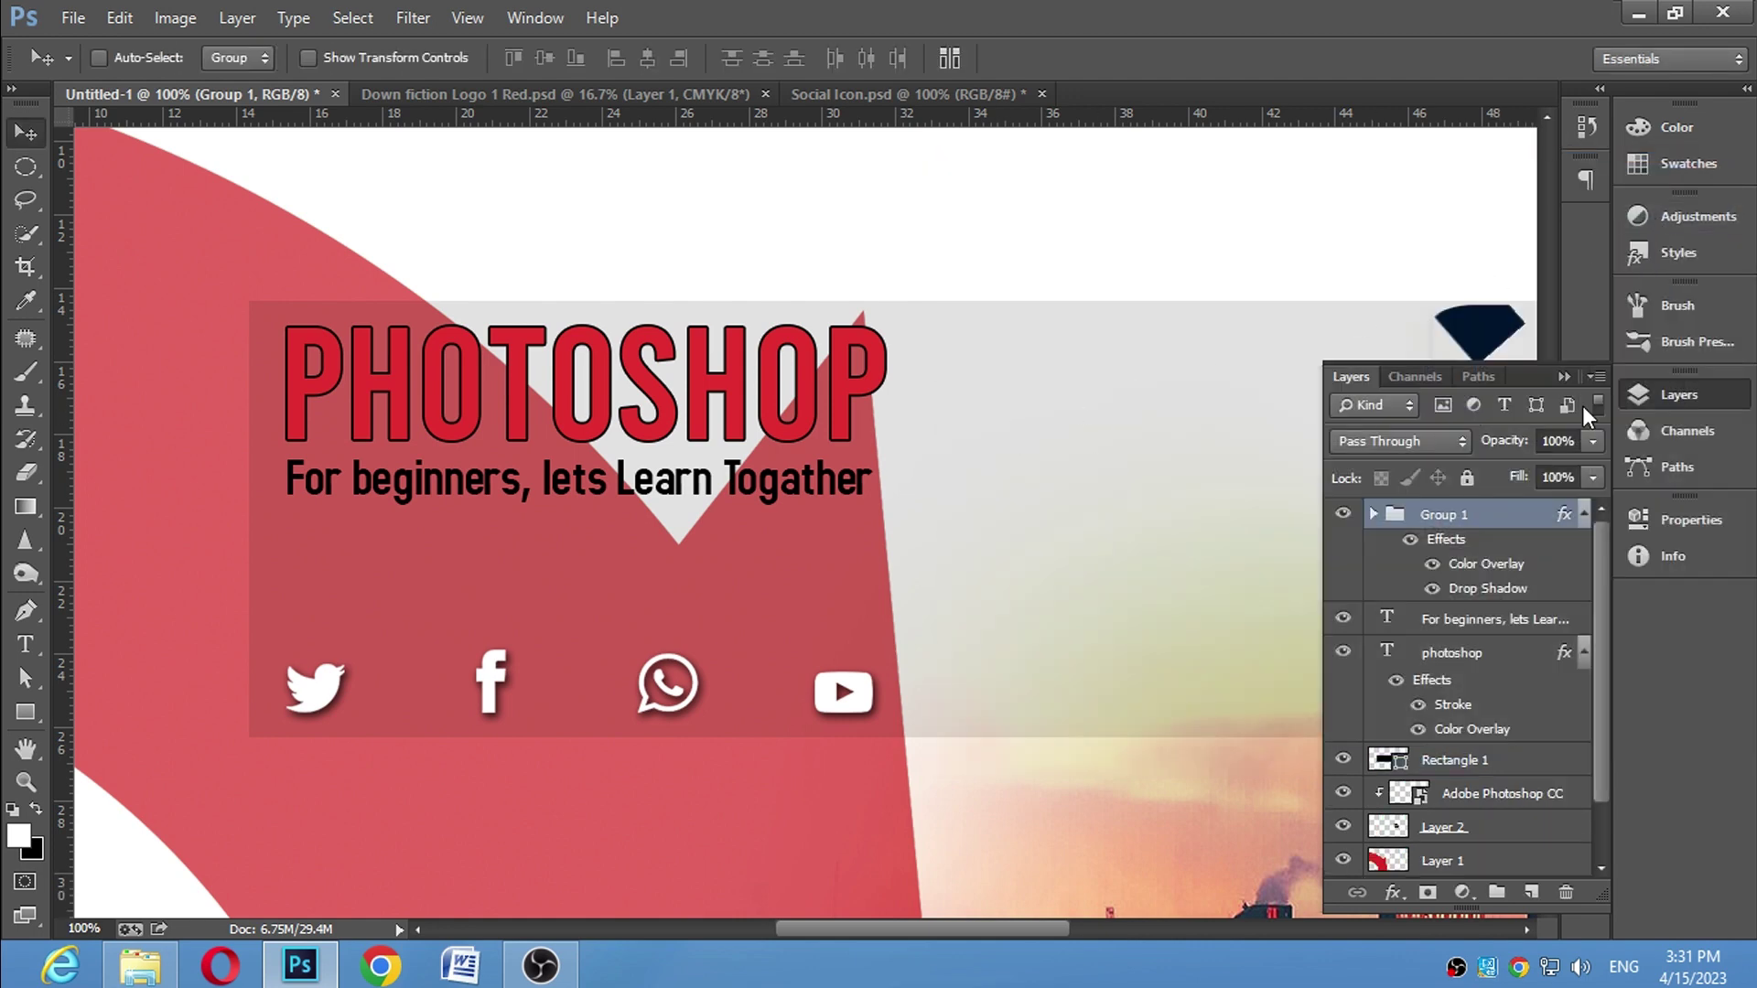
pyautogui.click(1564, 376)
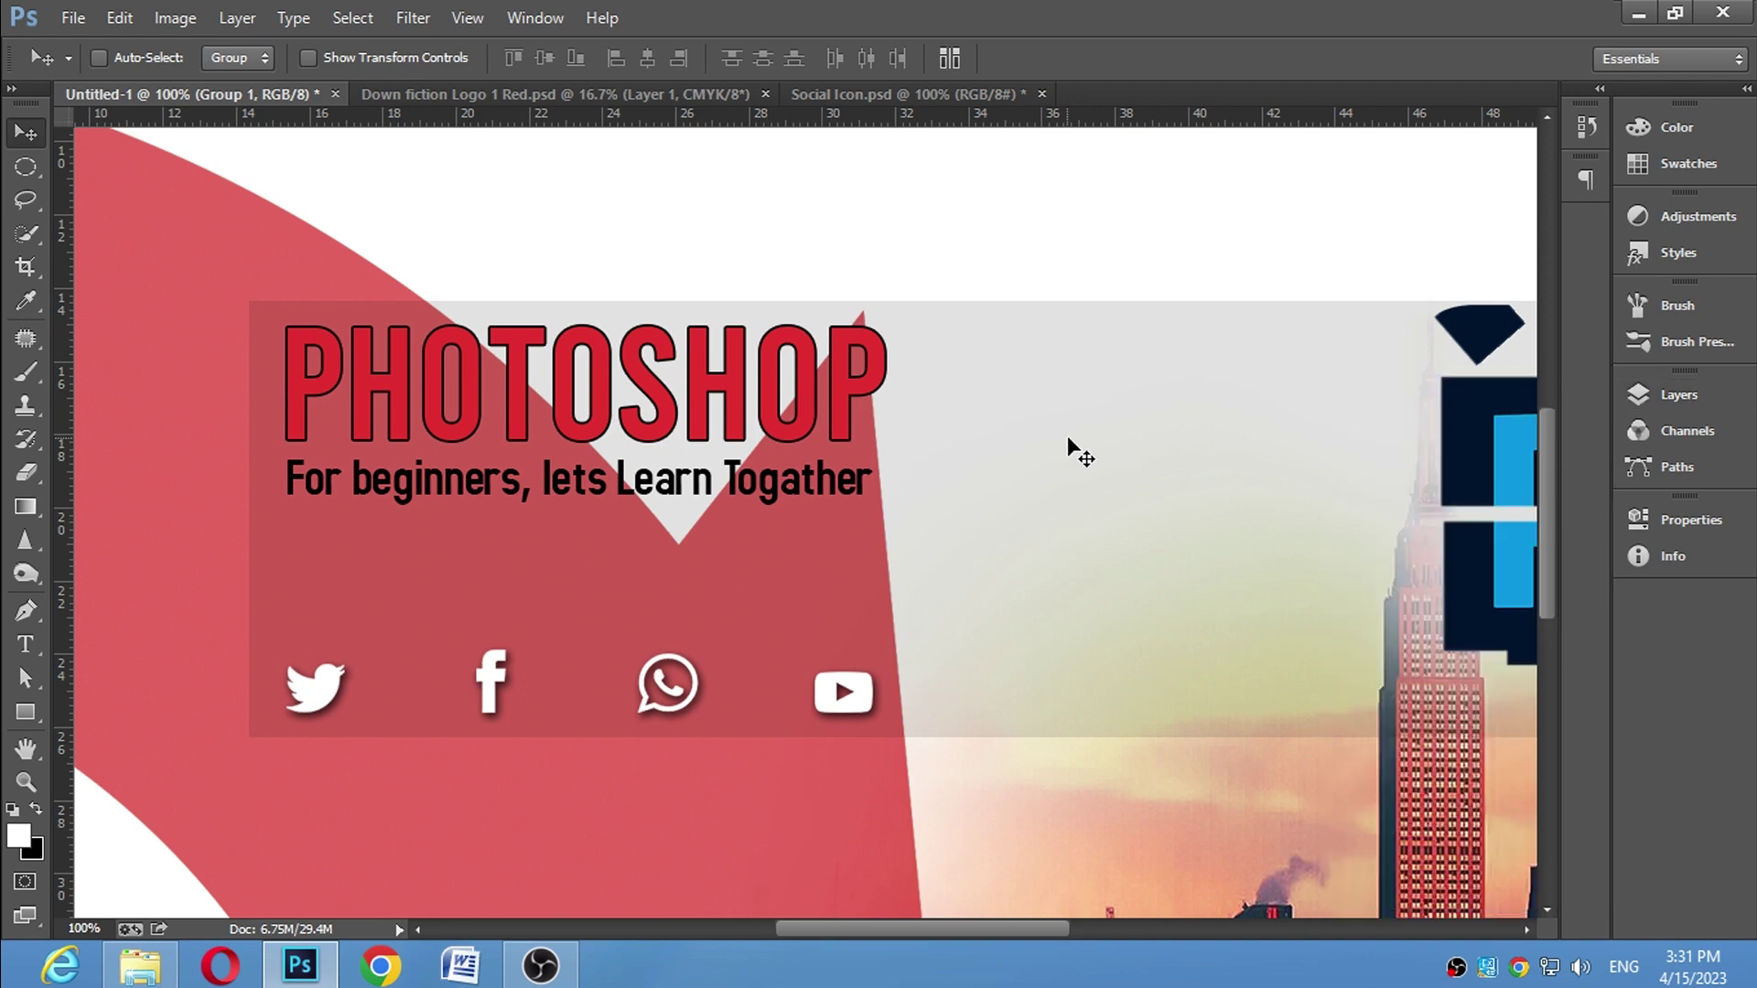
# Bring the red ring from Down fiction Logo 1 Red into the banner as a smart object
pyautogui.click(655, 103)
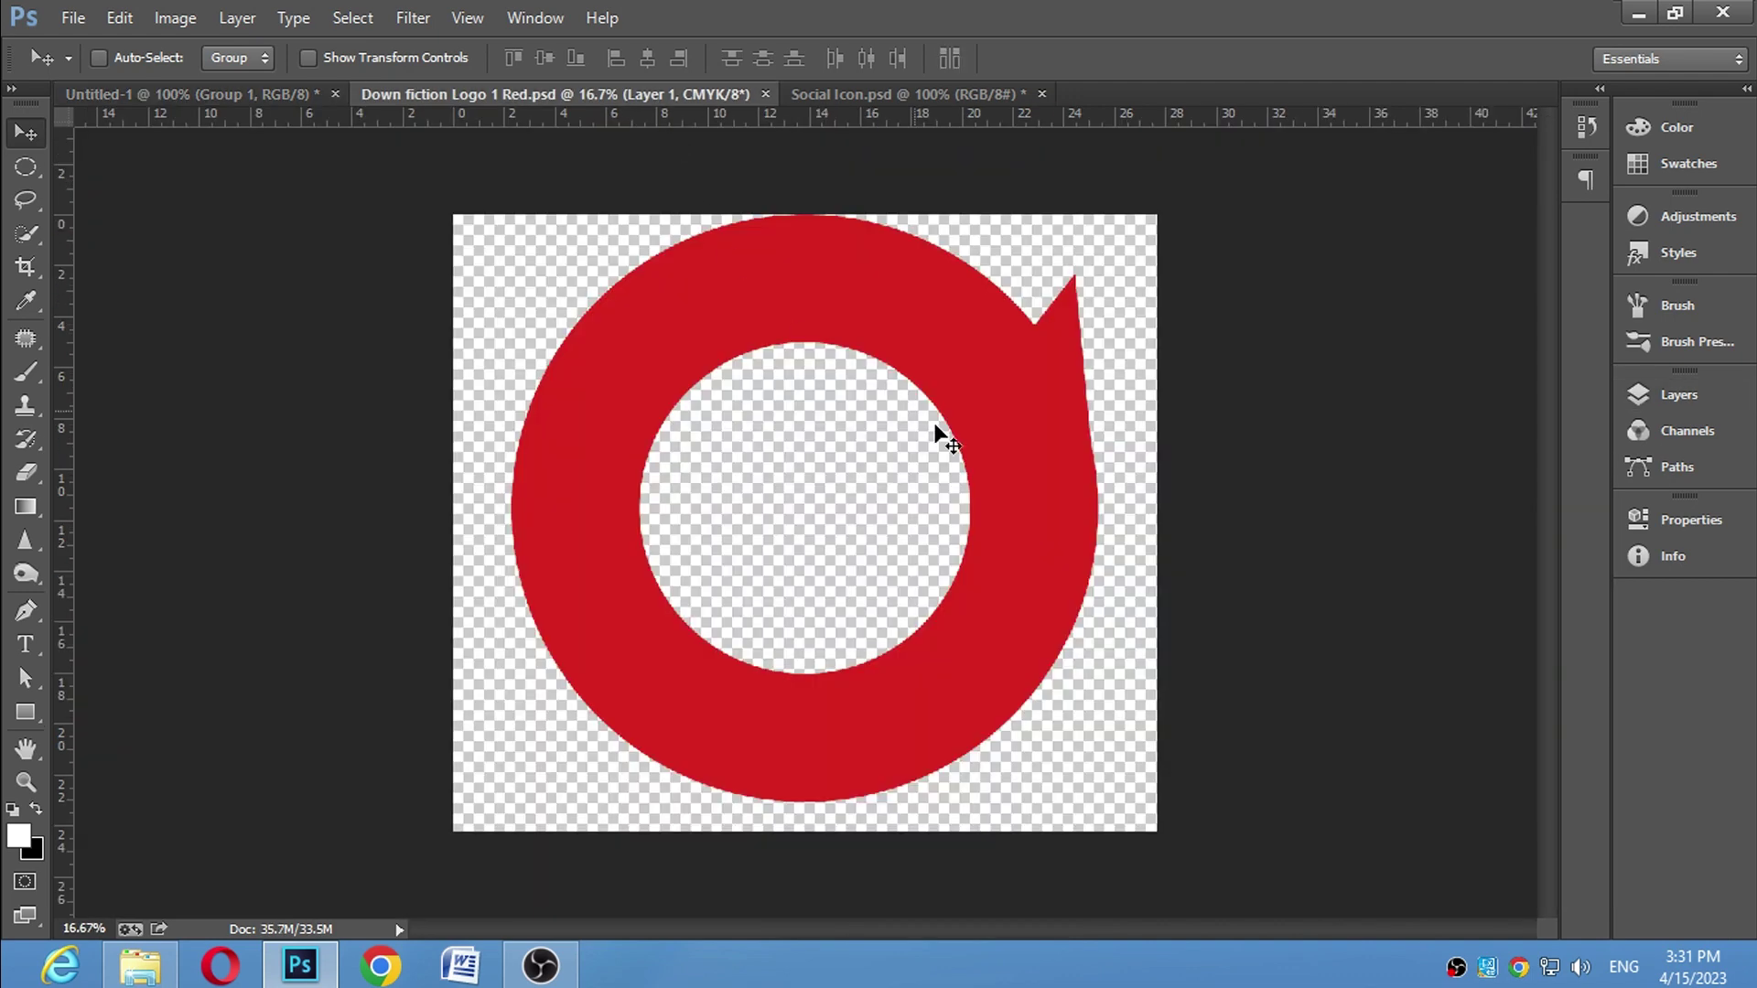
pyautogui.moveTo(933, 434)
pyautogui.mouseDown()
pyautogui.moveTo(293, 97)
pyautogui.moveTo(1100, 624)
pyautogui.mouseUp()
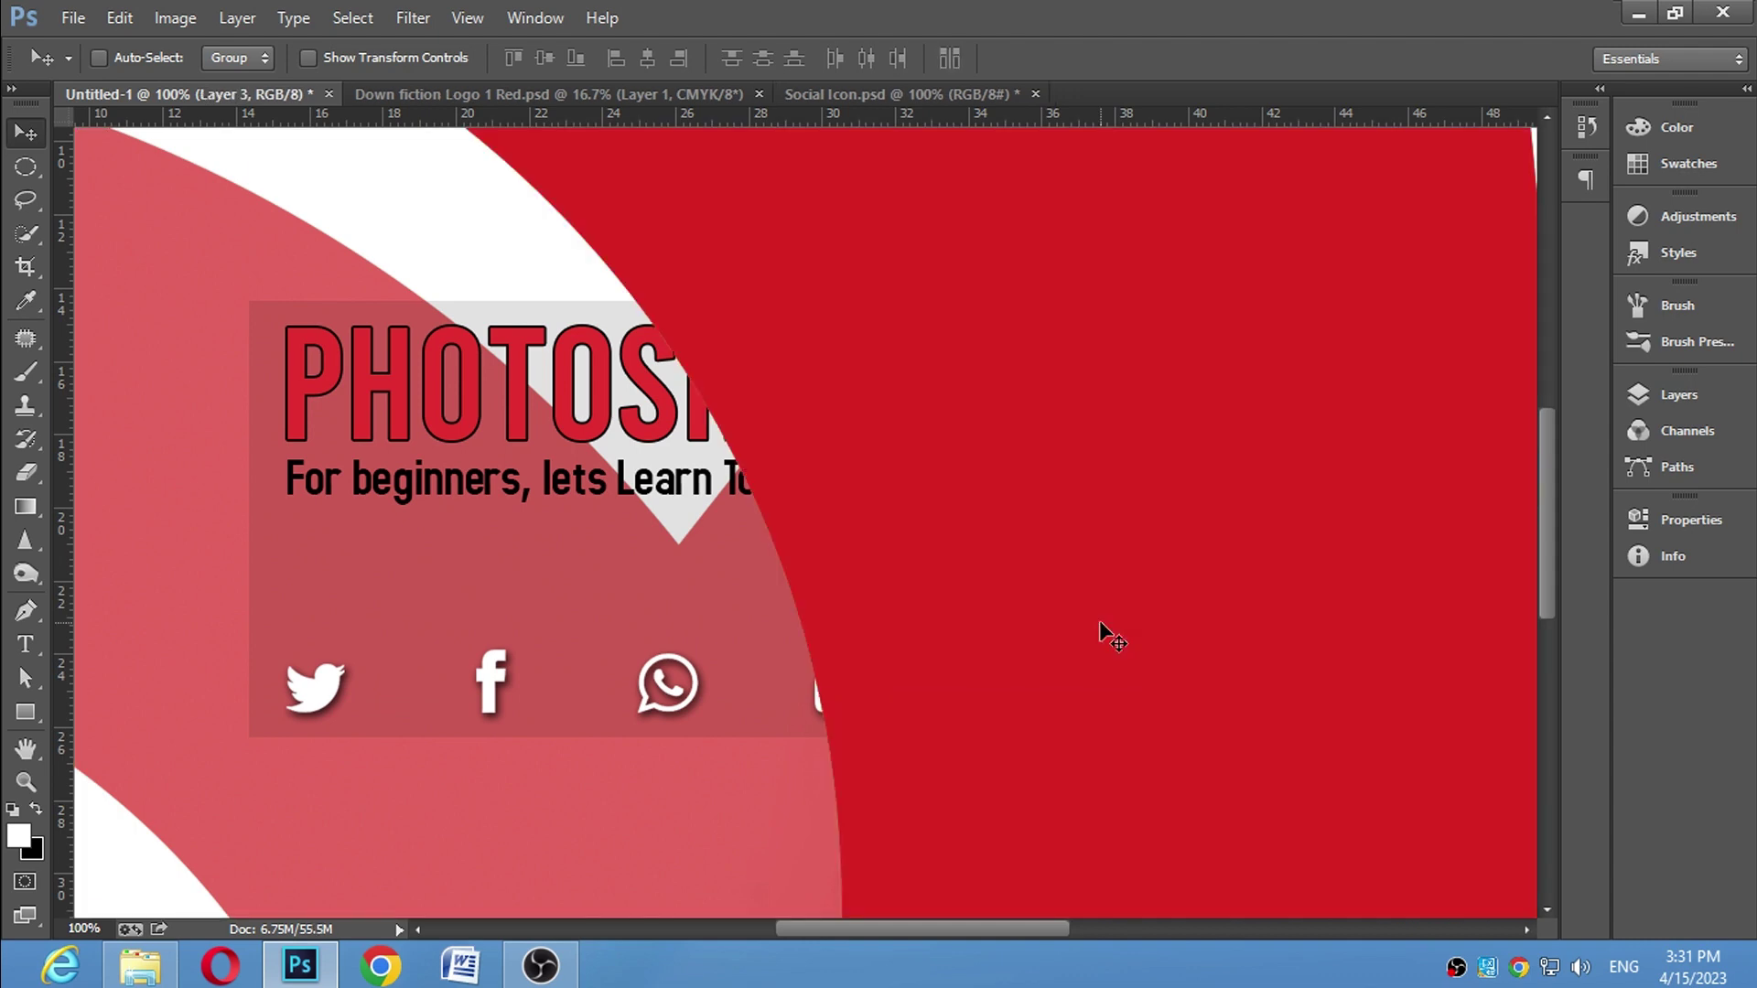
pyautogui.keyDown('alt'); pyautogui.click(1101, 624); pyautogui.keyUp('alt')
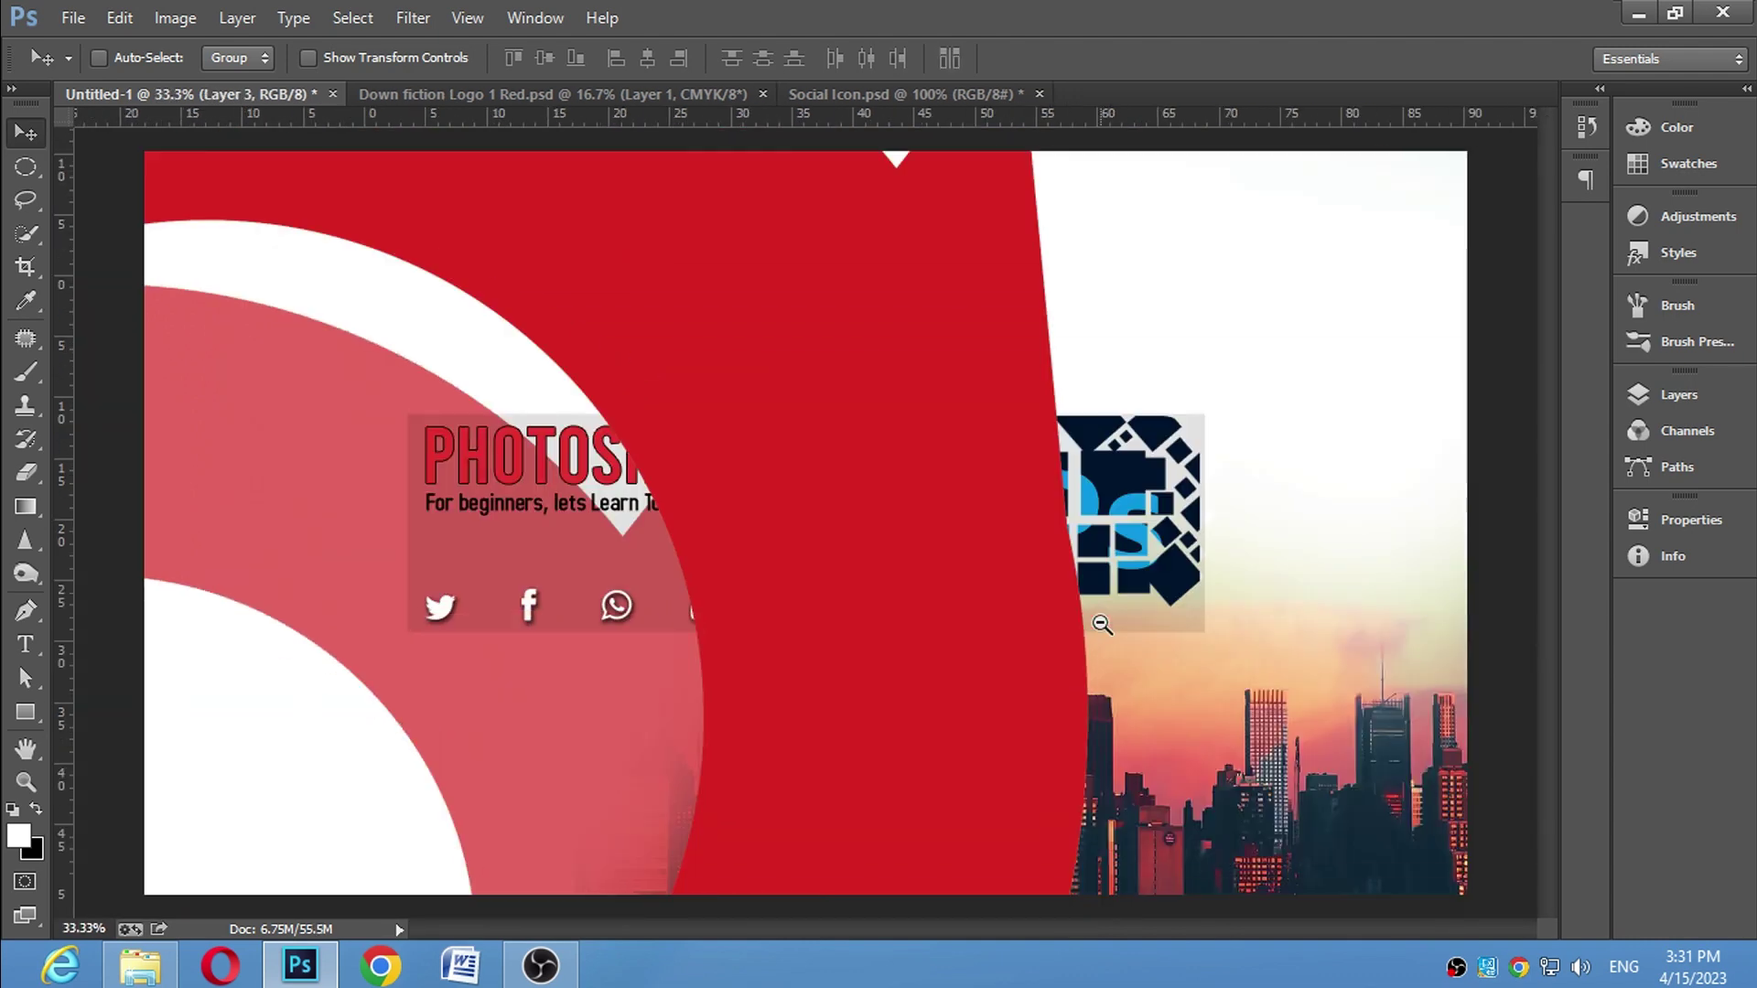
pyautogui.keyDown('alt'); pyautogui.click(1102, 625); pyautogui.keyUp('alt')
pyautogui.click(1695, 398)
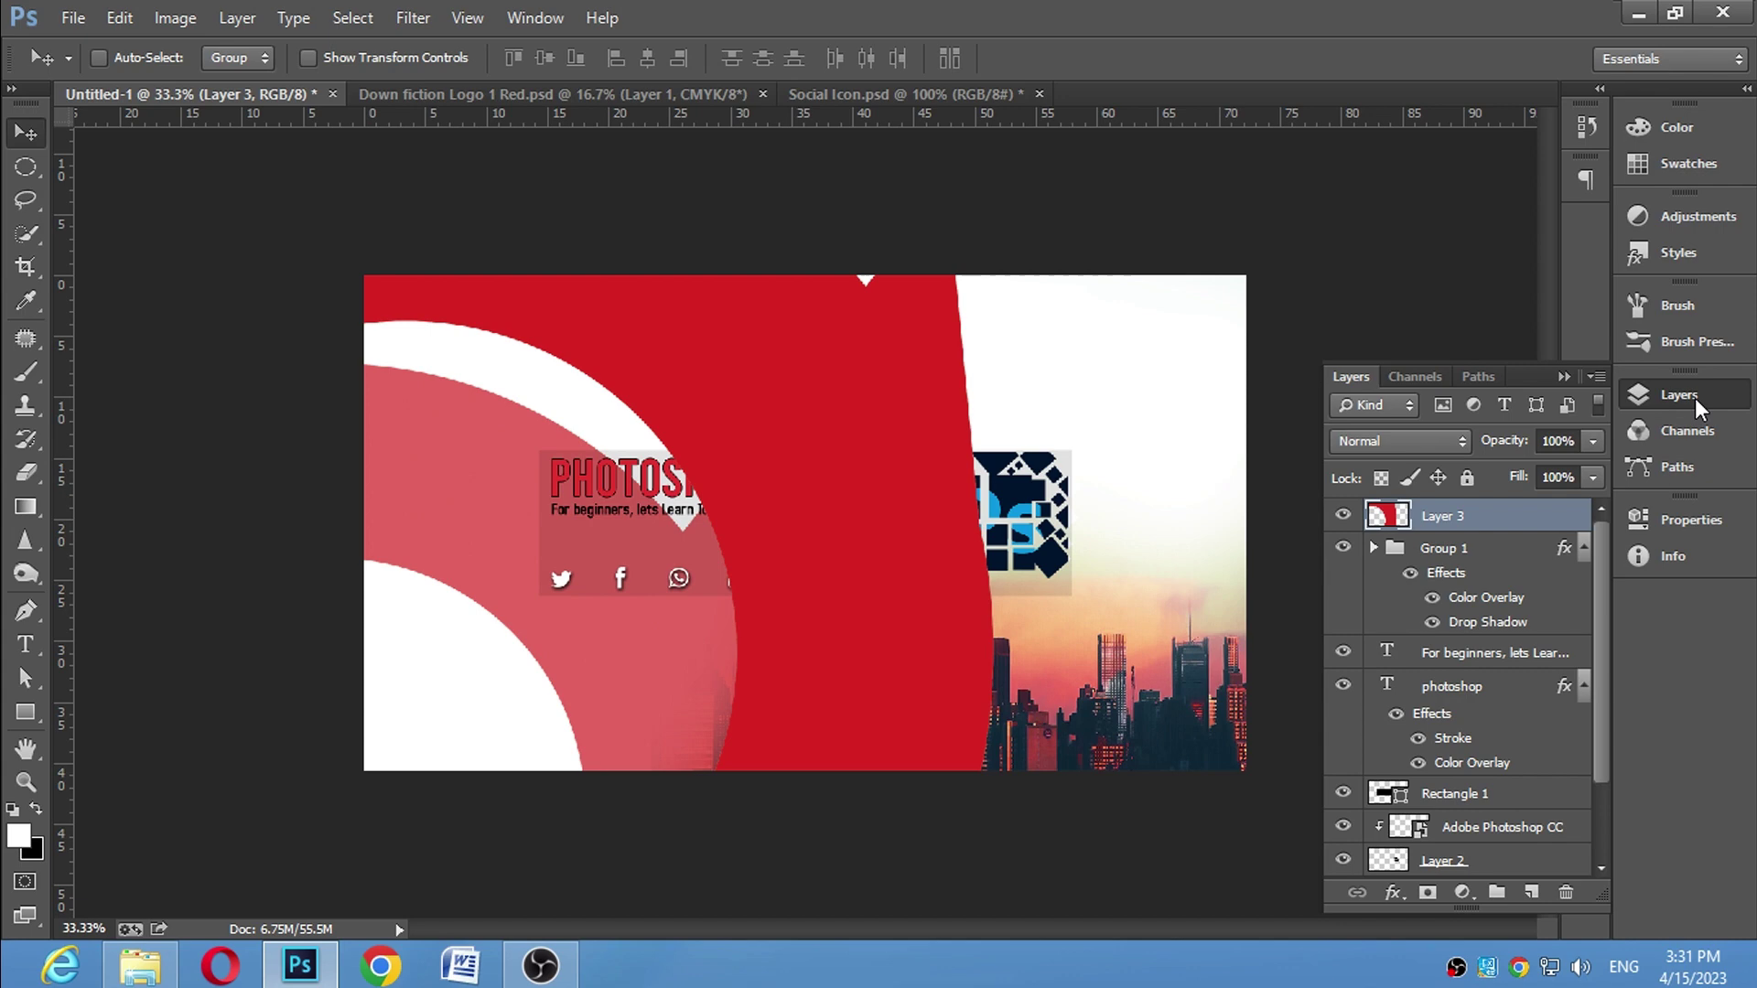
pyautogui.rightClick(1455, 513)
pyautogui.click(1254, 314)
# Scale the red ring to about 9.7% and move it beside the Ps logo
pyautogui.hotkey('ctrl', 't')
pyautogui.moveTo(892, 400); pyautogui.dragTo(893, 412)
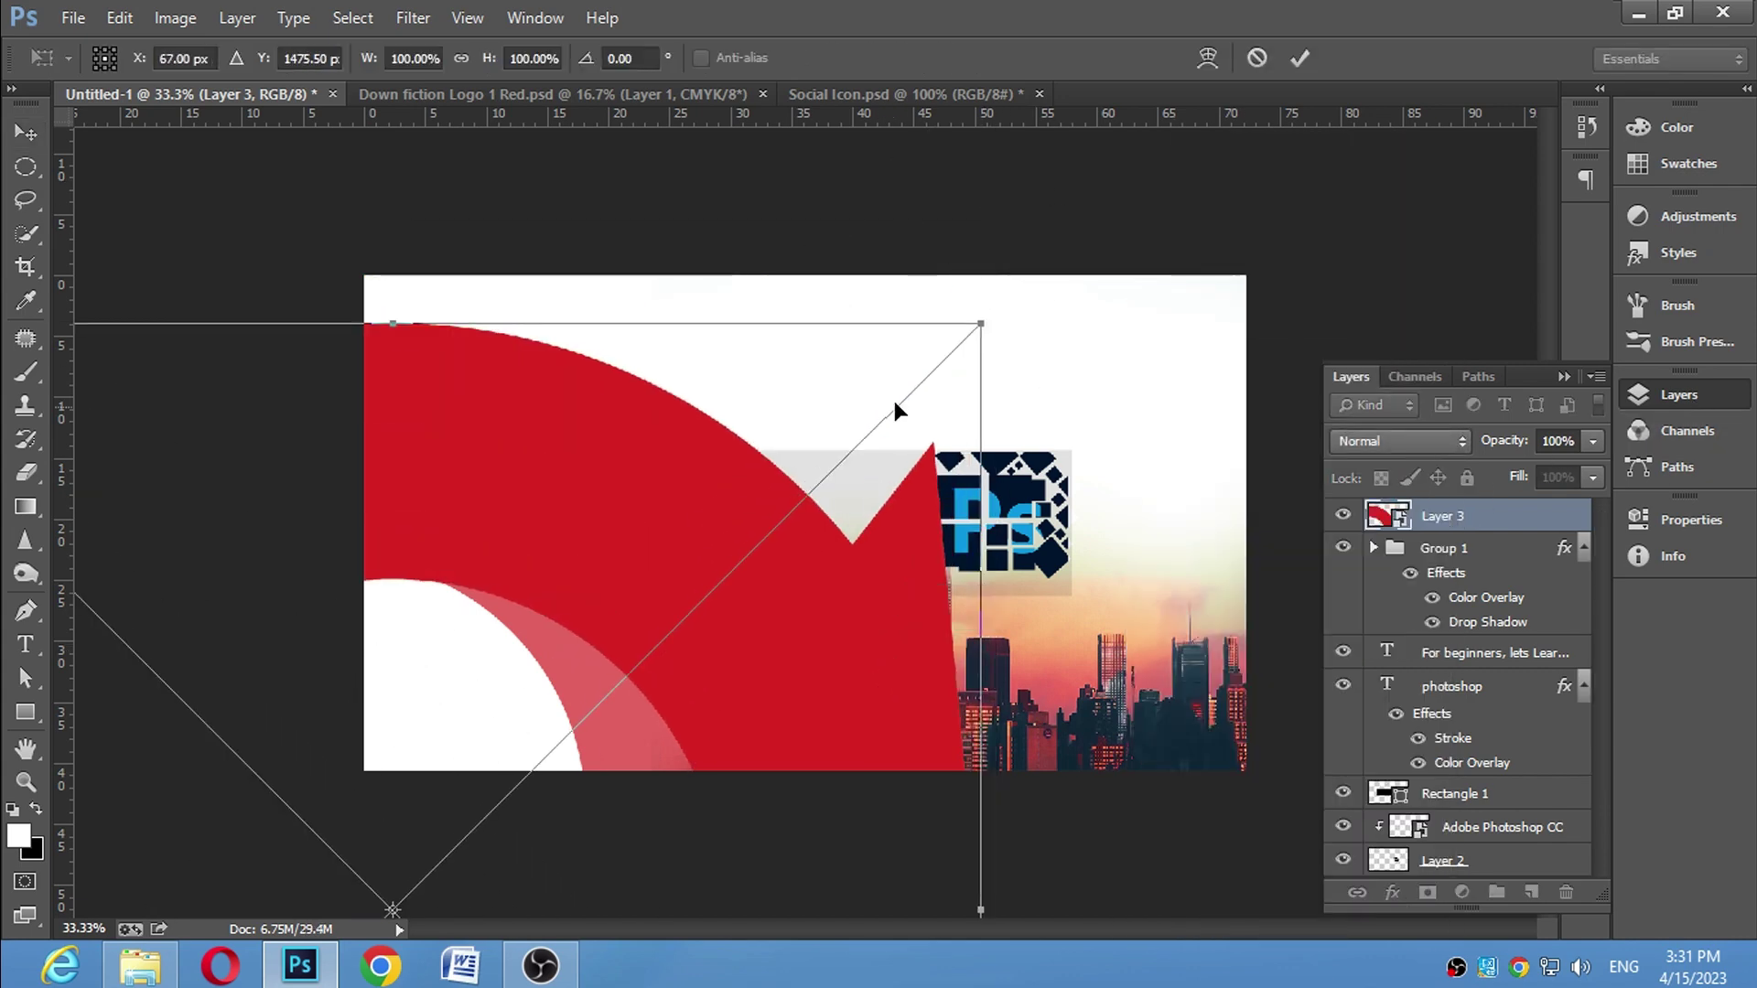
pyautogui.moveTo(981, 317); pyautogui.dragTo(568, 725)
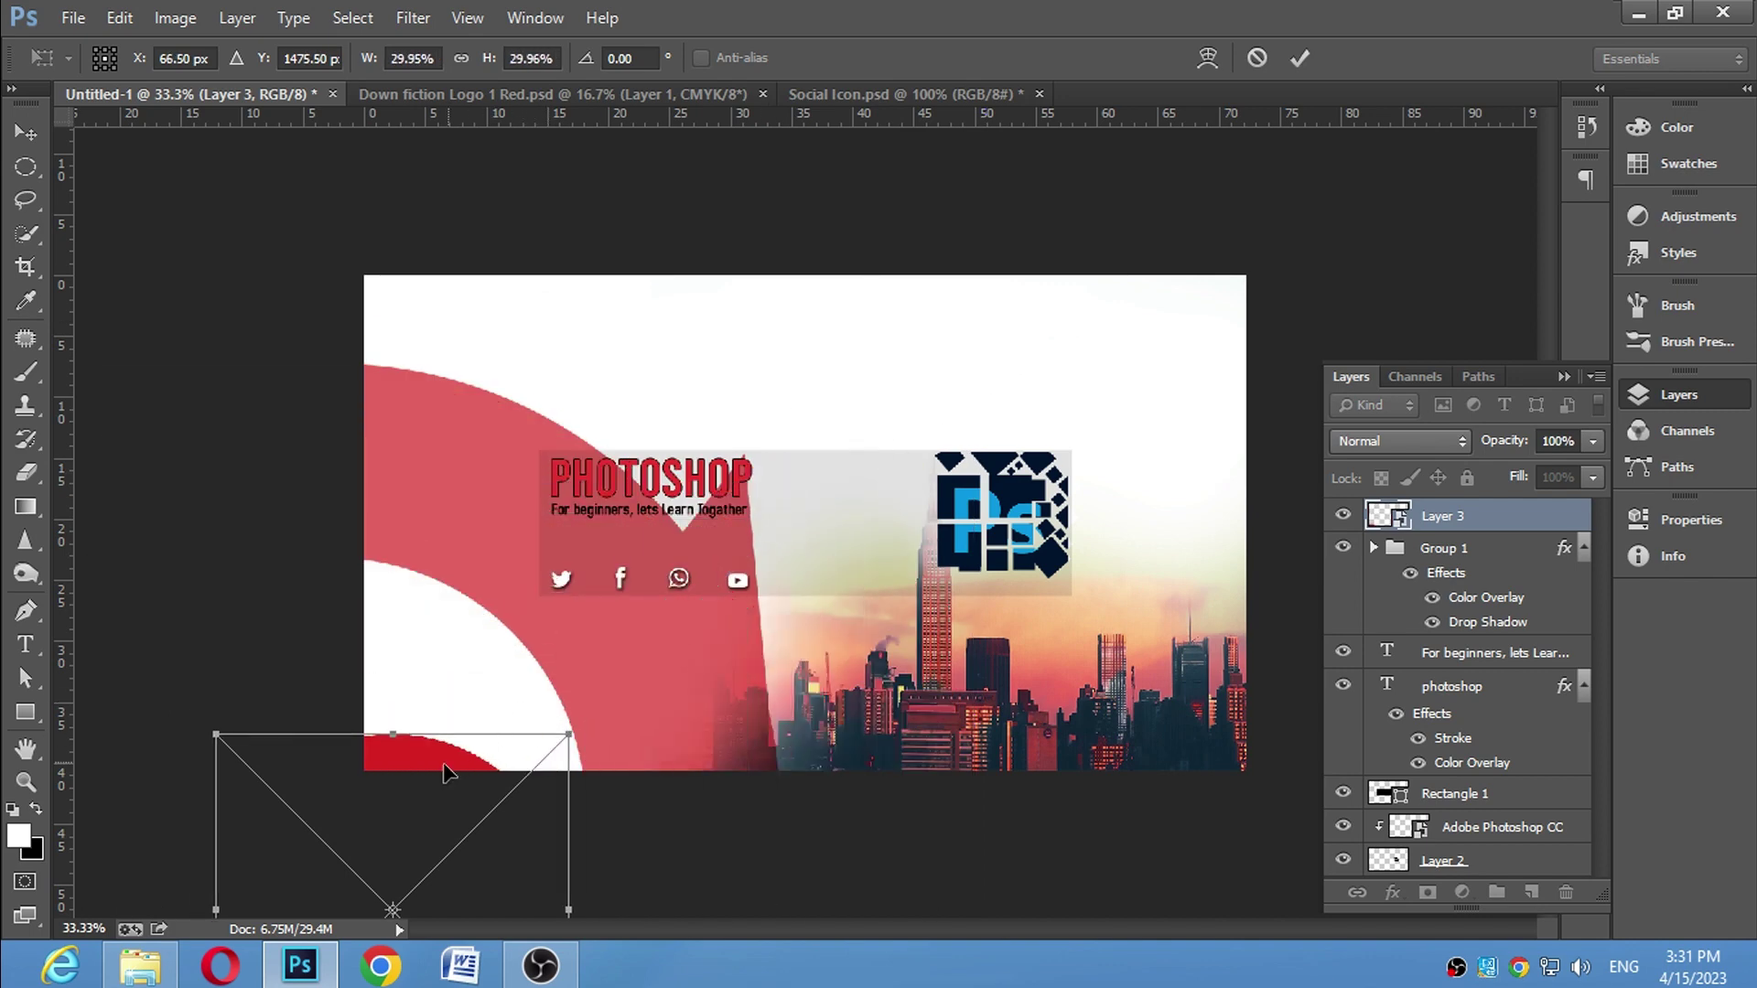
pyautogui.moveTo(439, 743)
pyautogui.mouseDown()
pyautogui.moveTo(888, 447)
pyautogui.moveTo(887, 412)
pyautogui.mouseUp()
pyautogui.moveTo(1008, 393); pyautogui.dragTo(859, 530)
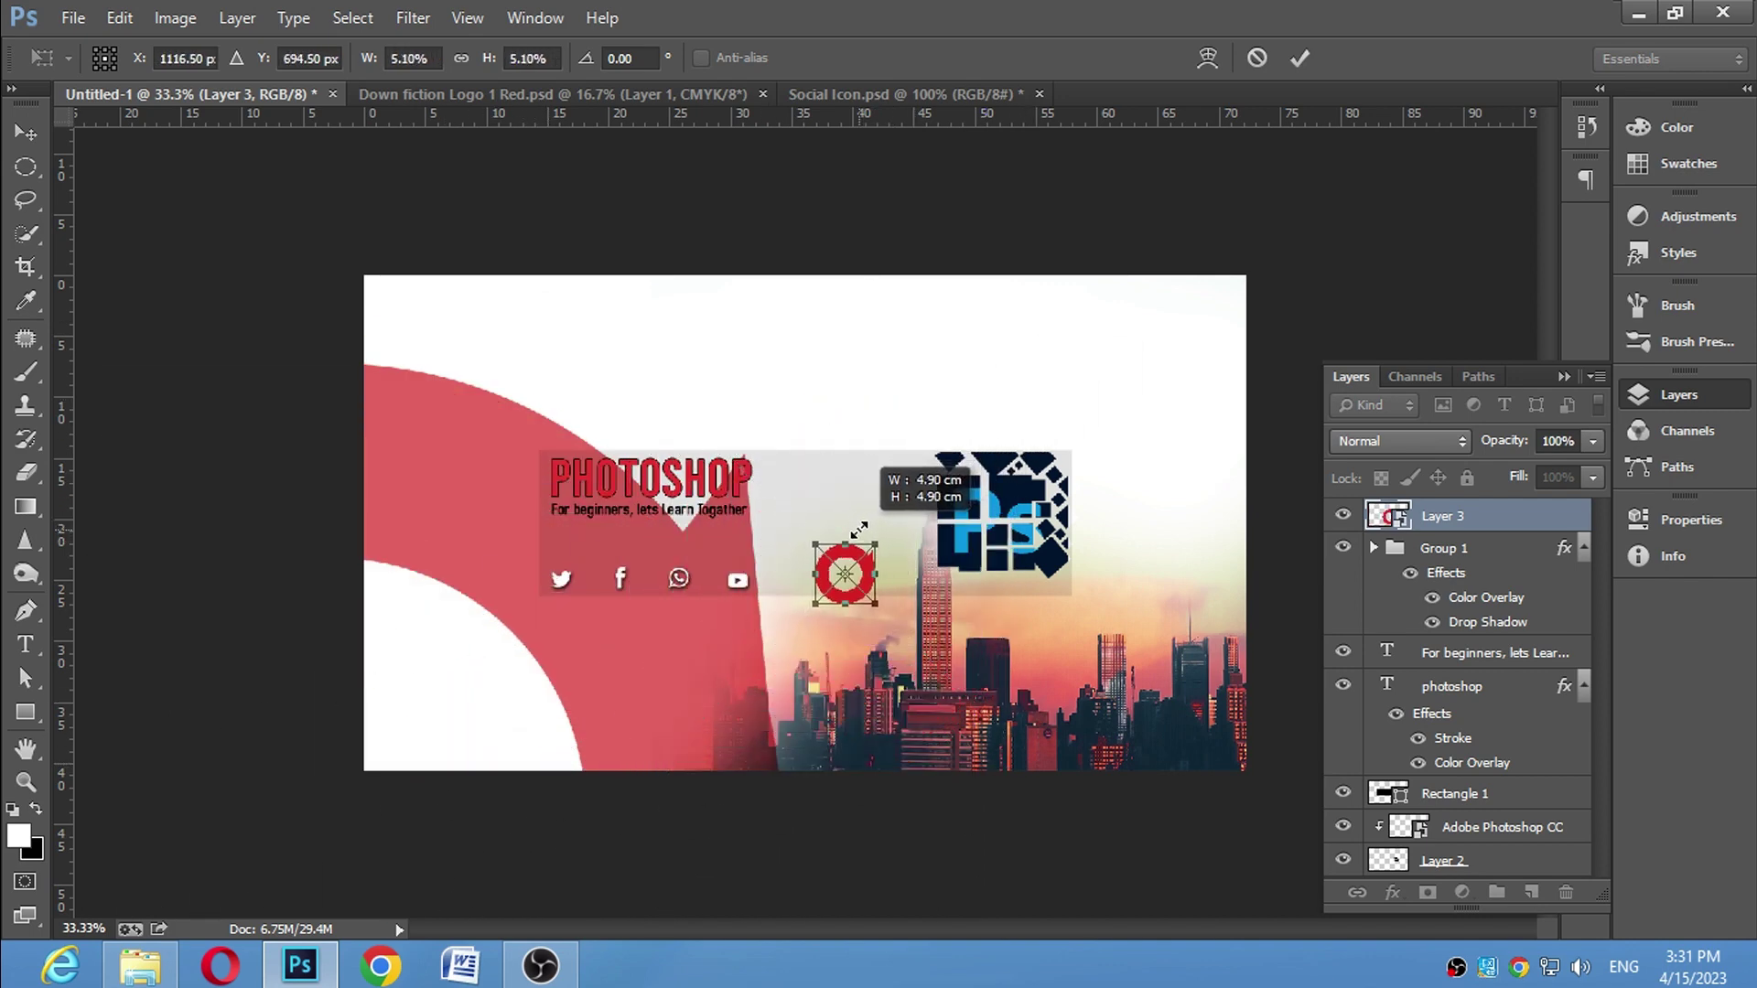
pyautogui.moveTo(862, 530)
pyautogui.mouseDown()
pyautogui.moveTo(902, 518)
pyautogui.moveTo(881, 492)
pyautogui.mouseUp()
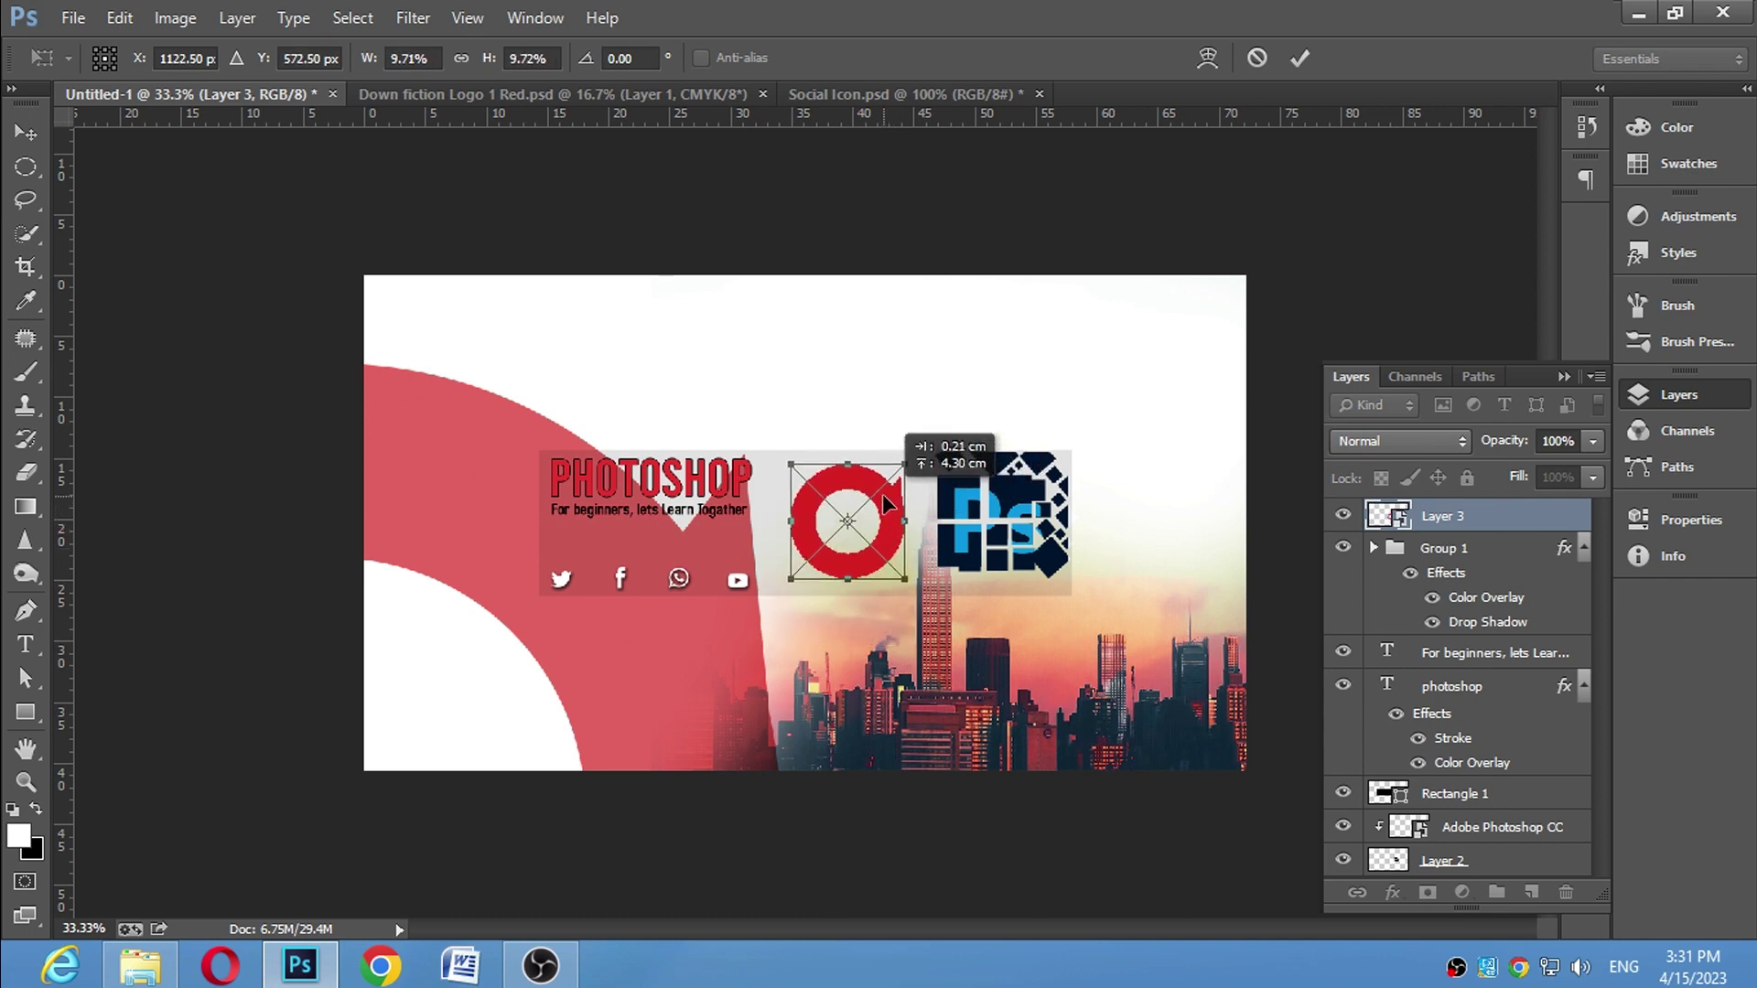
pyautogui.press('Return')
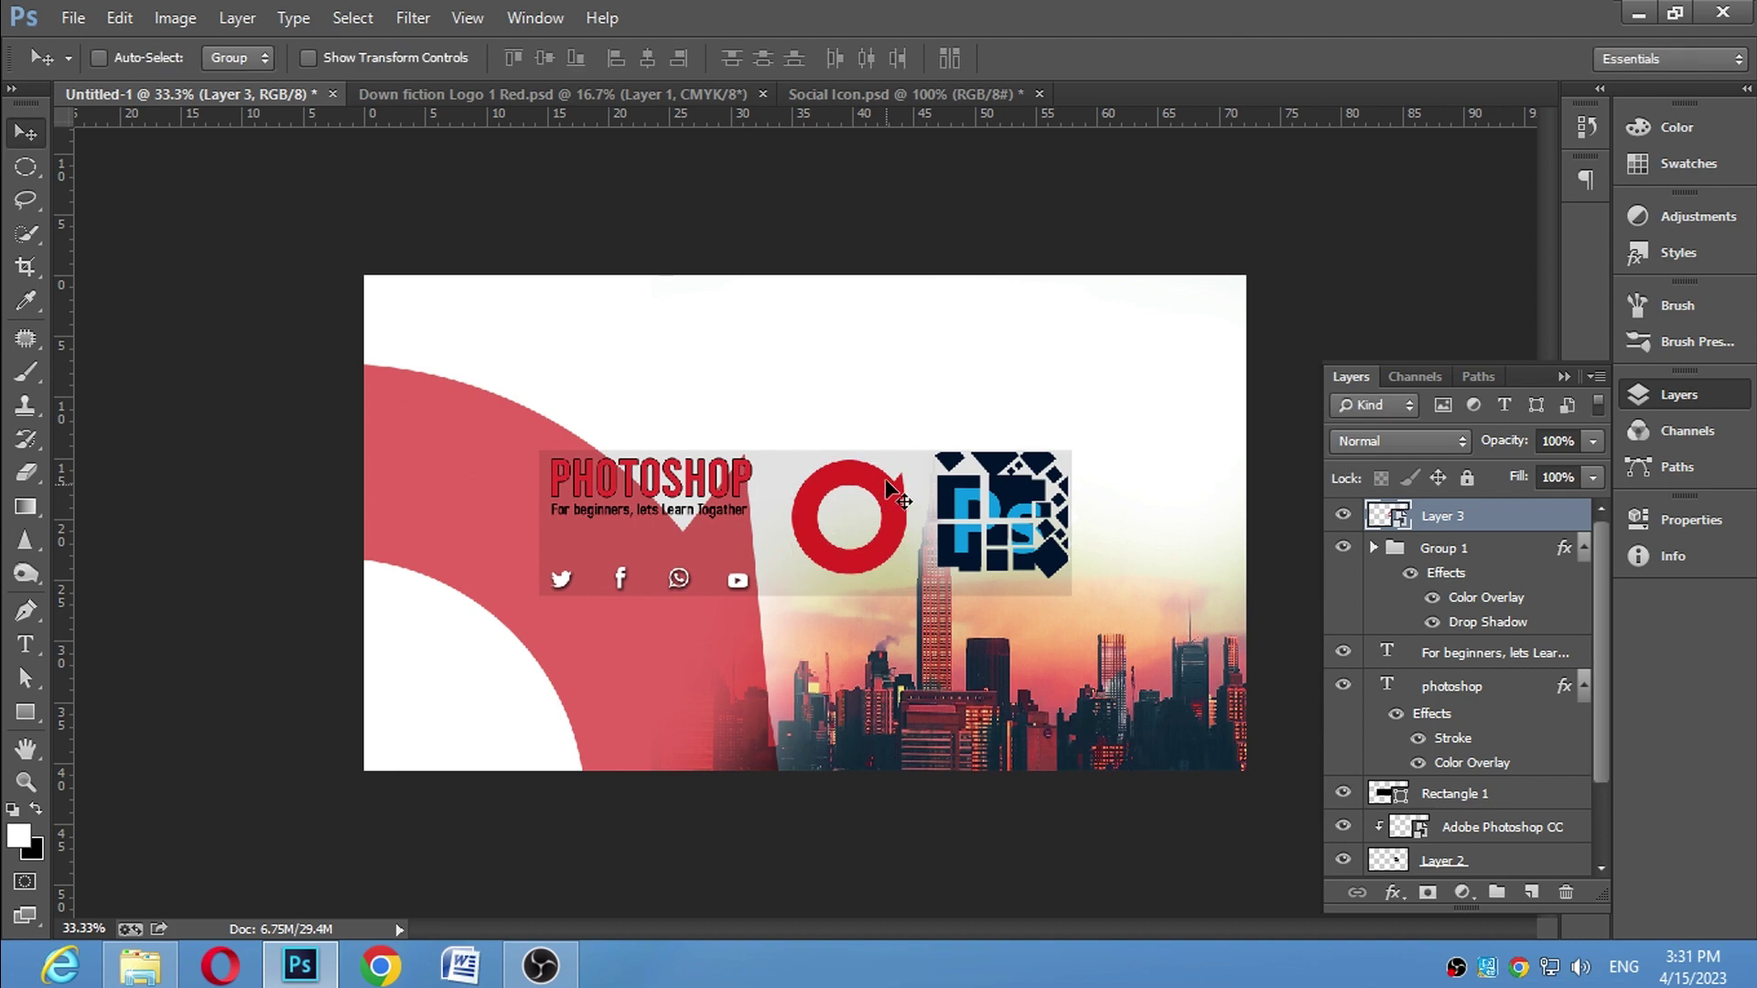
# Zoom in and nudge the red ring into position beside the Ps logo
pyautogui.keyDown('ctrl'); pyautogui.click(824, 522); pyautogui.keyUp('ctrl')
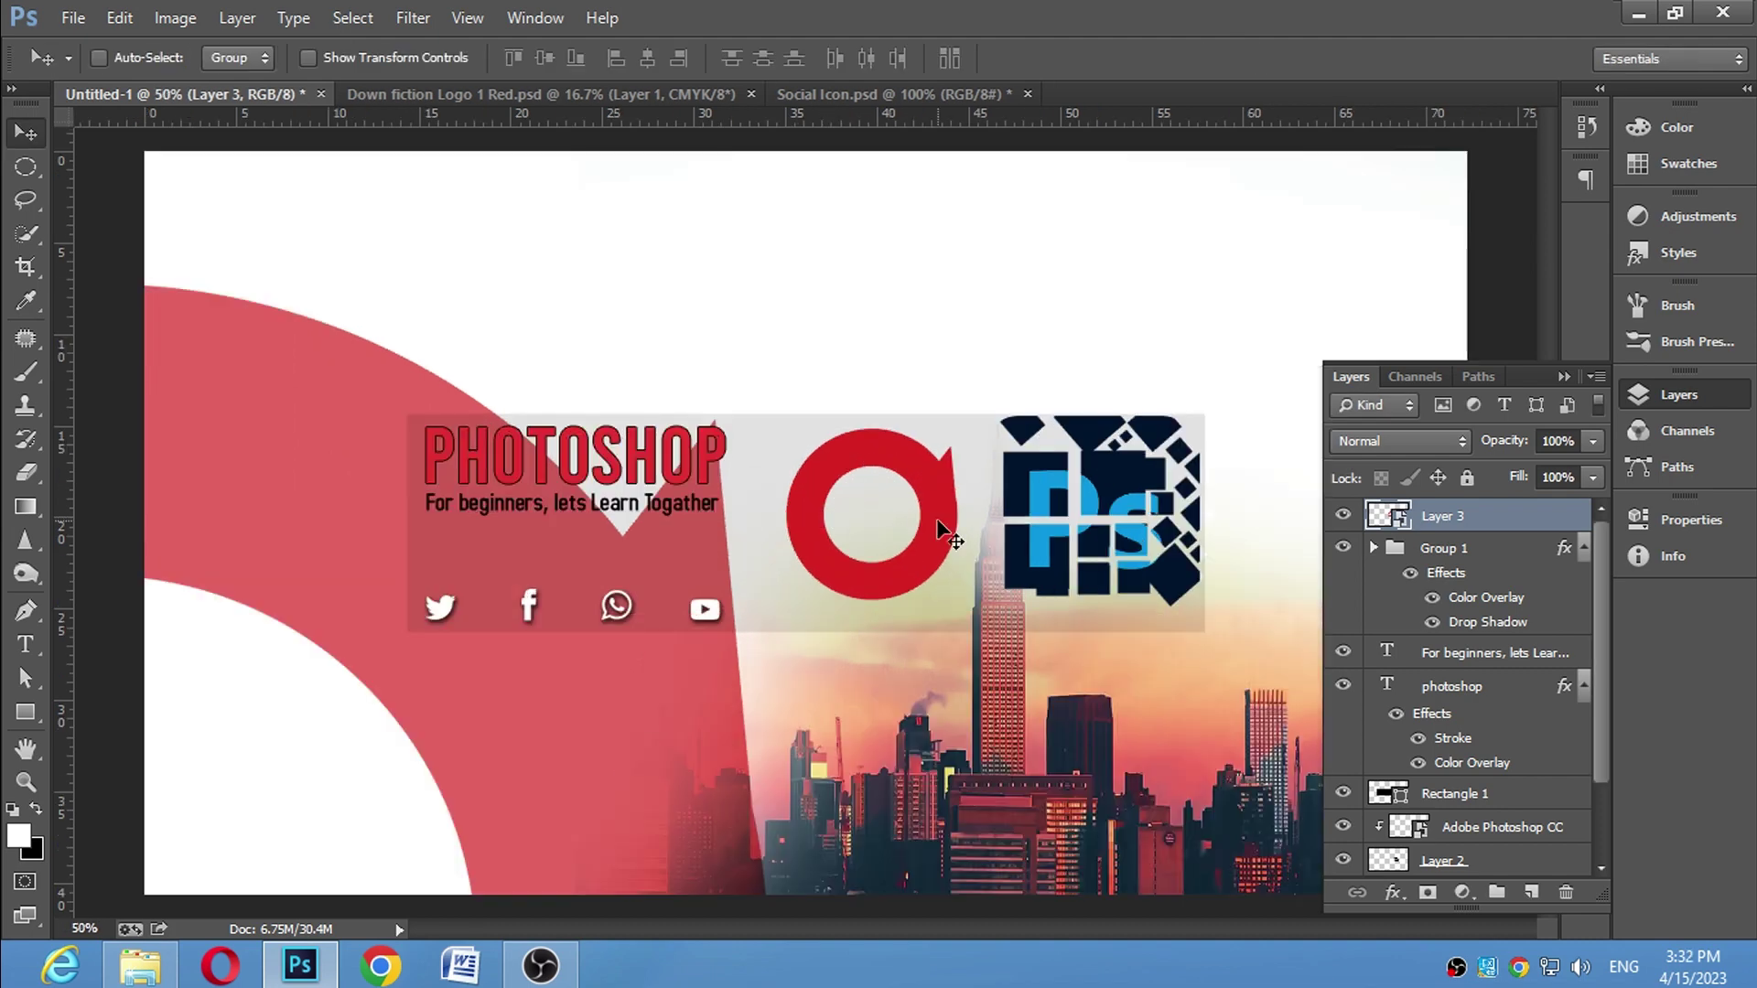
pyautogui.scroll(1, 936, 518)
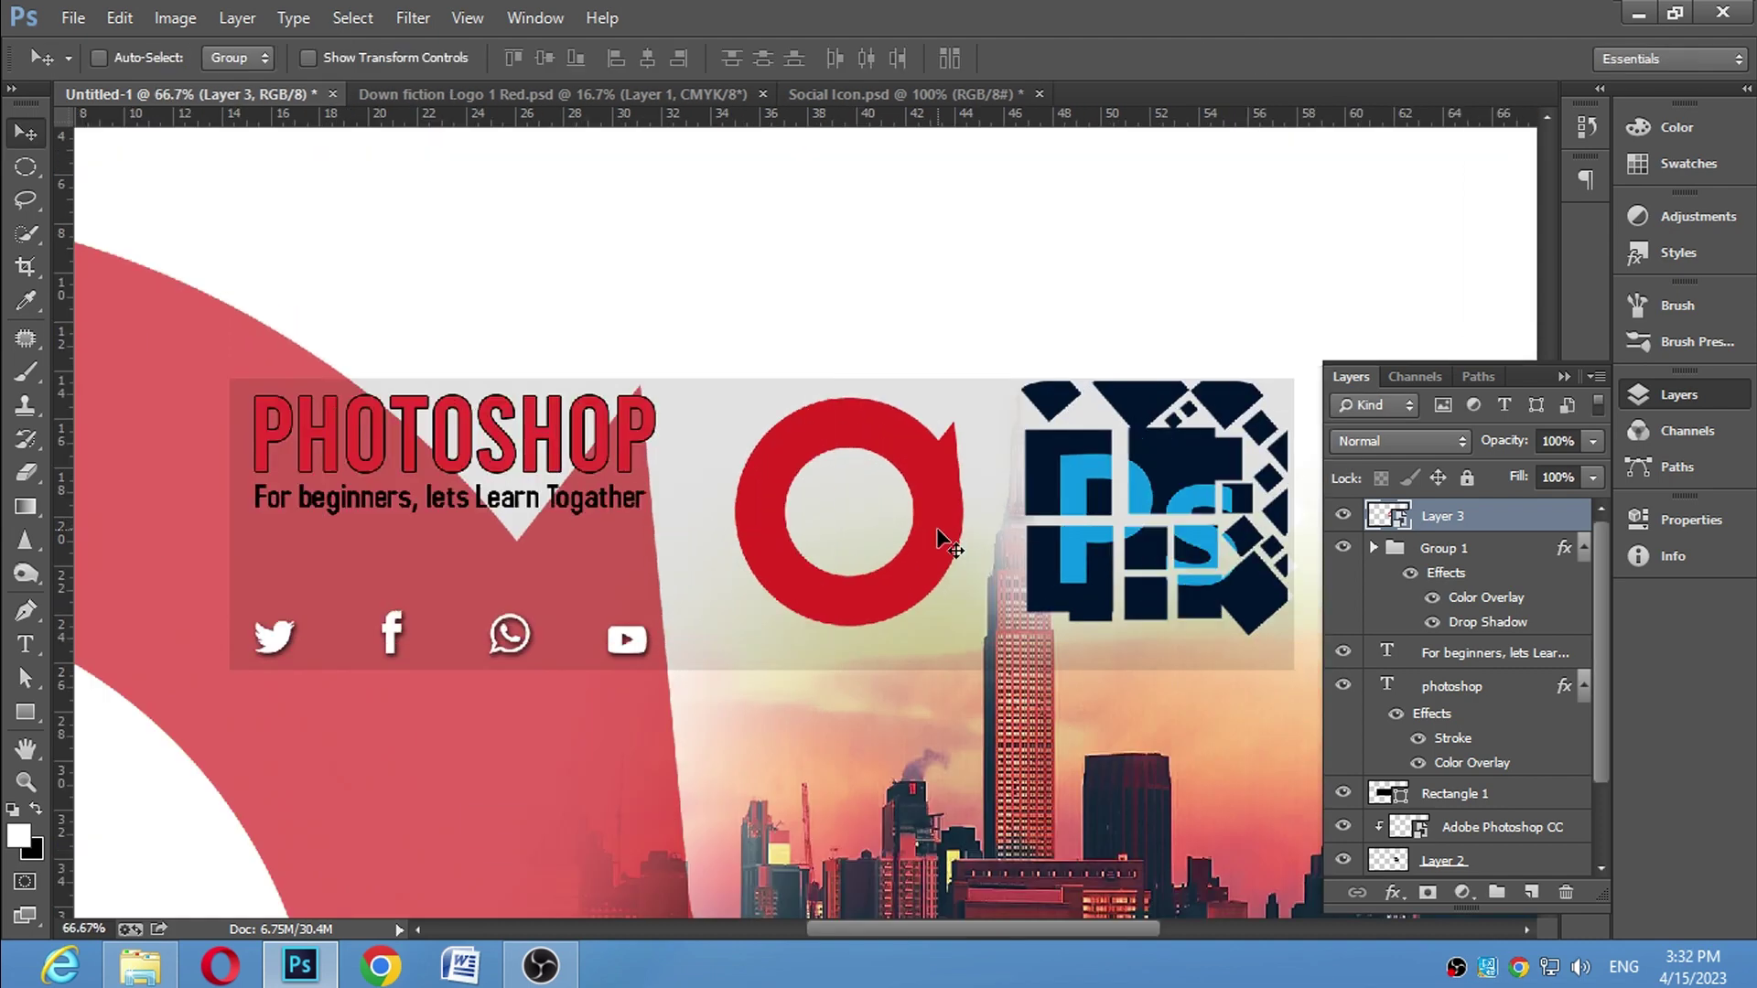
pyautogui.hotkey('shift', 'Up')
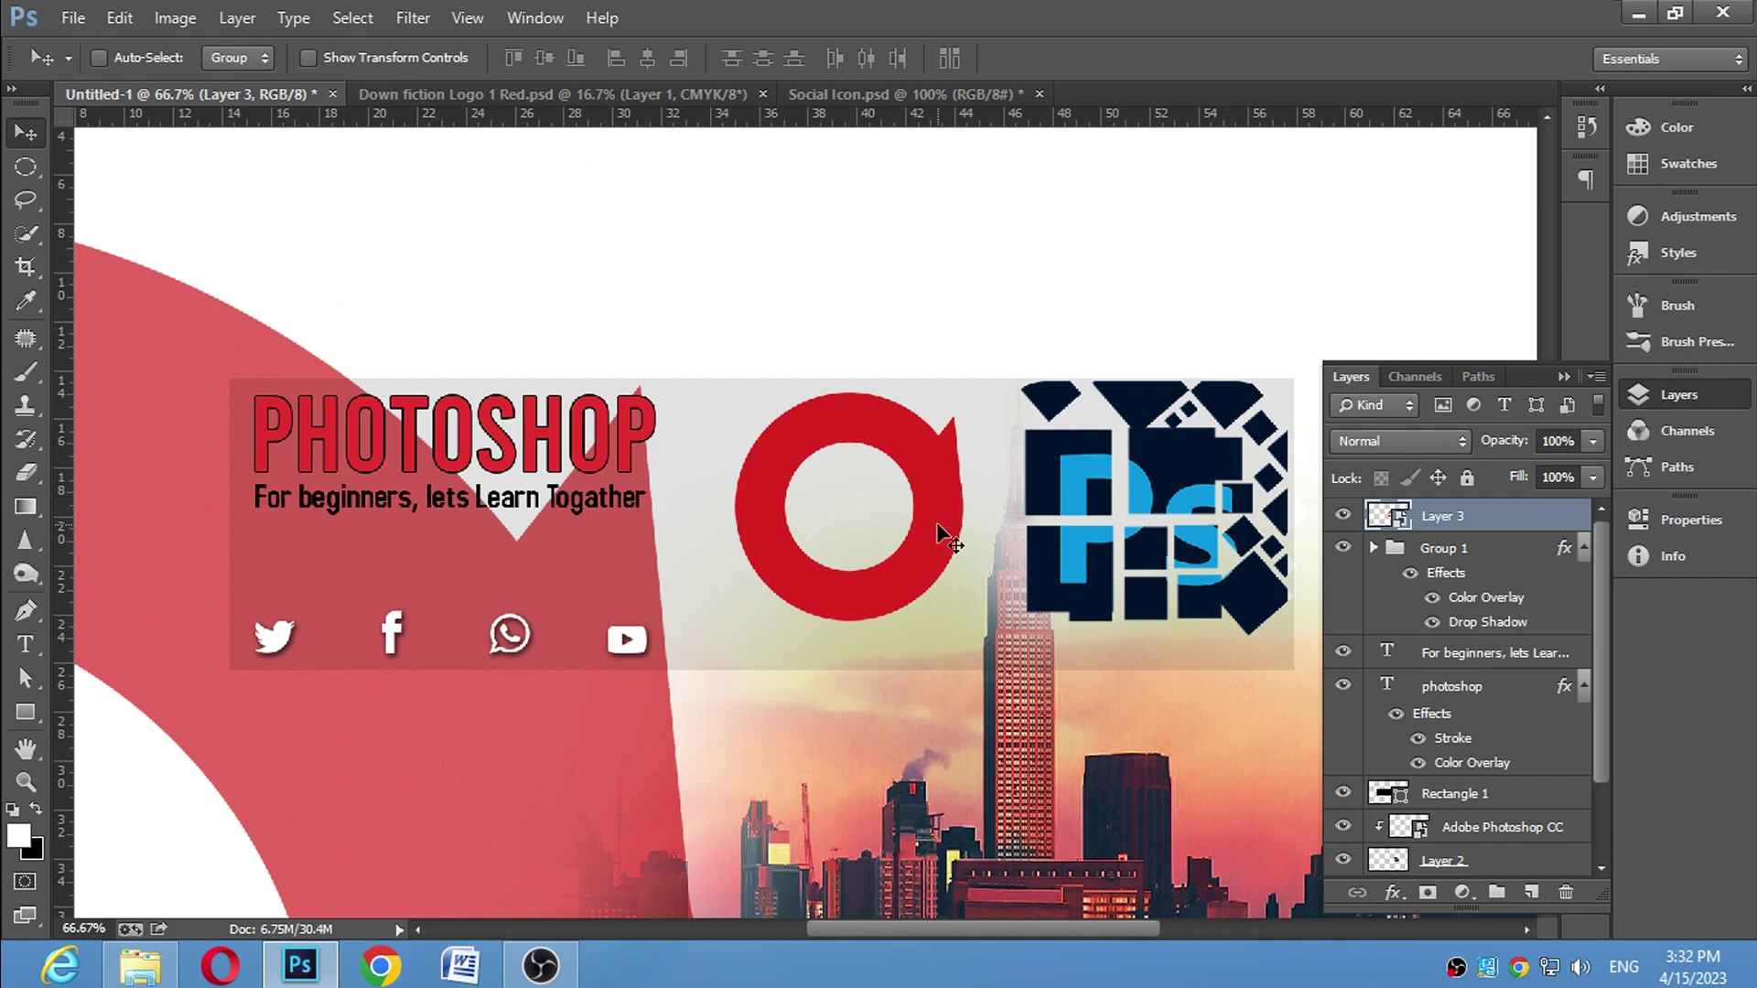
pyautogui.click(1563, 377)
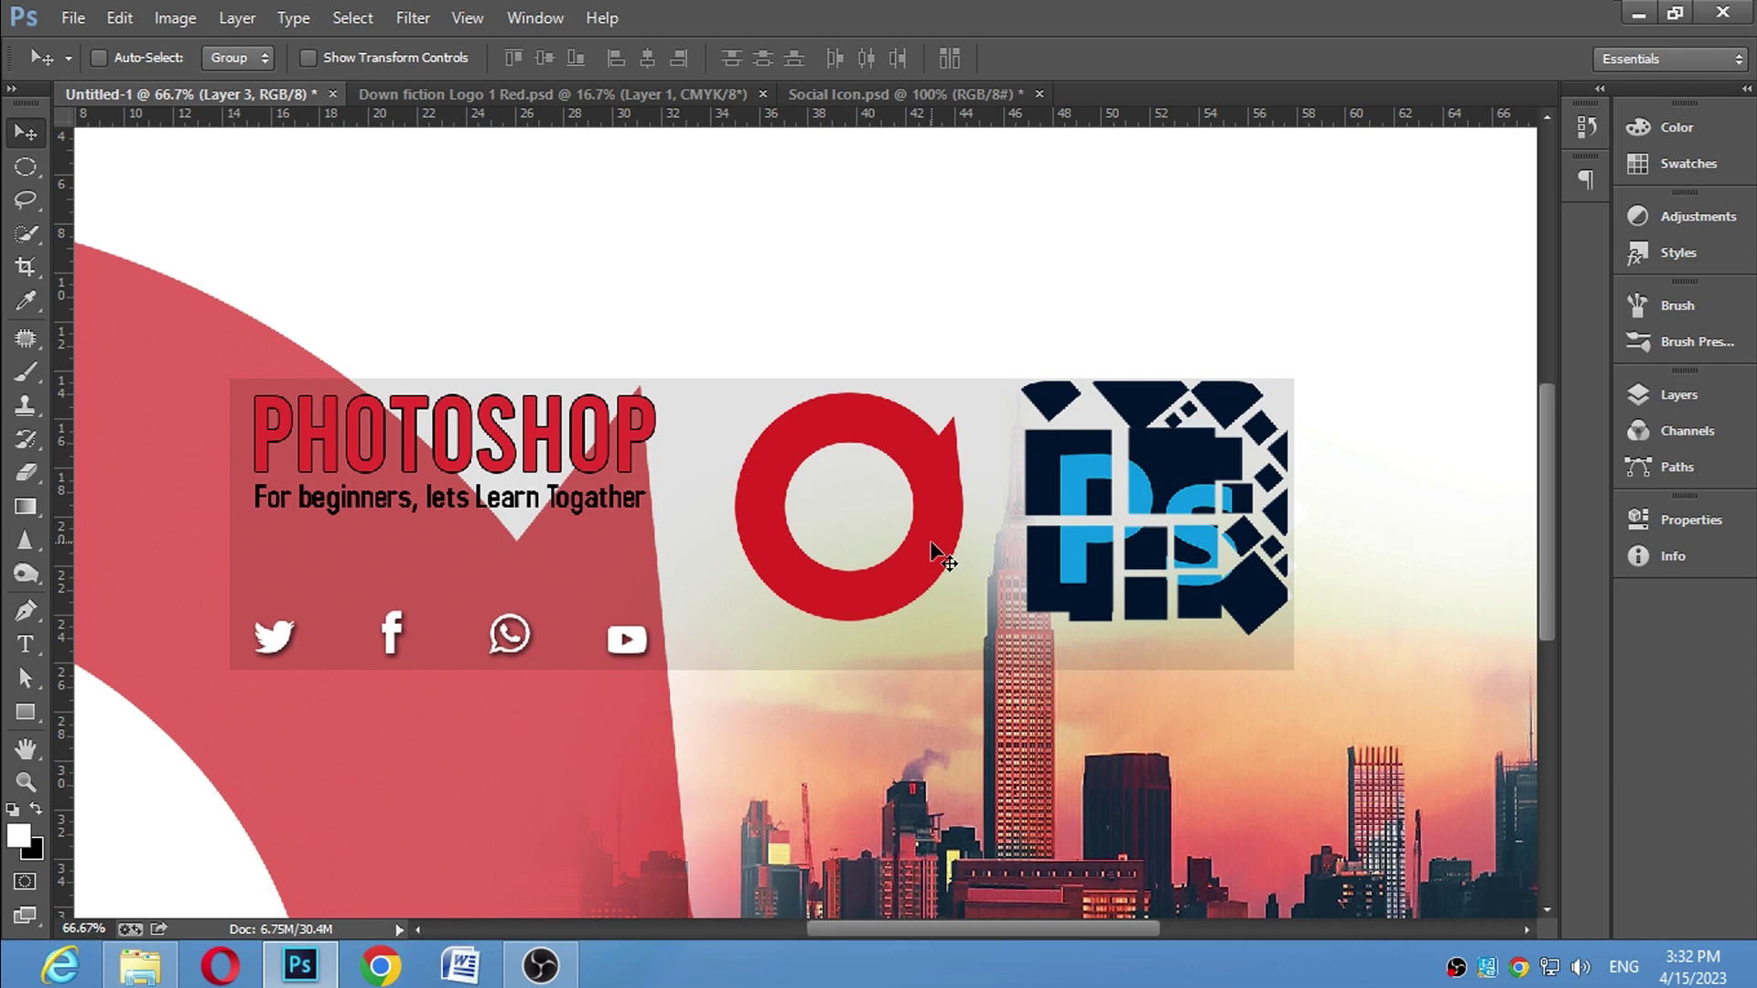
pyautogui.moveTo(929, 540)
pyautogui.mouseDown()
pyautogui.moveTo(328, 664)
pyautogui.moveTo(925, 547)
pyautogui.mouseUp()
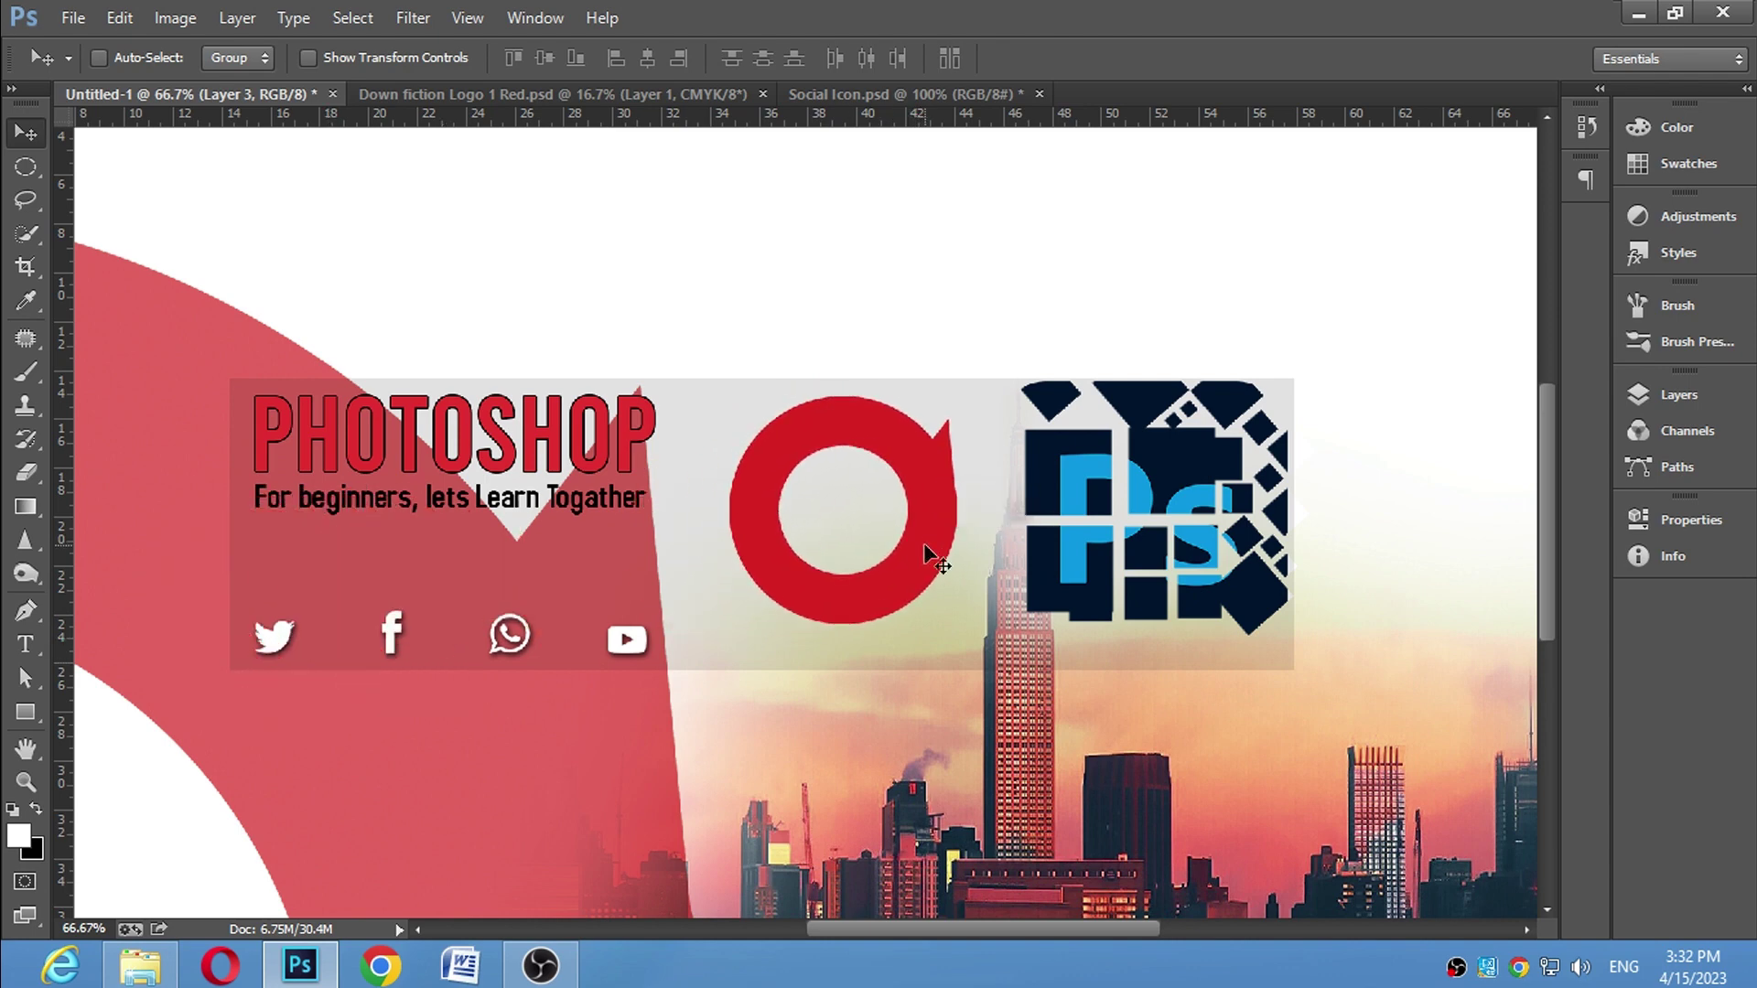
# Shrink the red ring further to its final size of about 3.34%
pyautogui.hotkey('ctrl', 't')
pyautogui.moveTo(968, 397); pyautogui.dragTo(922, 435)
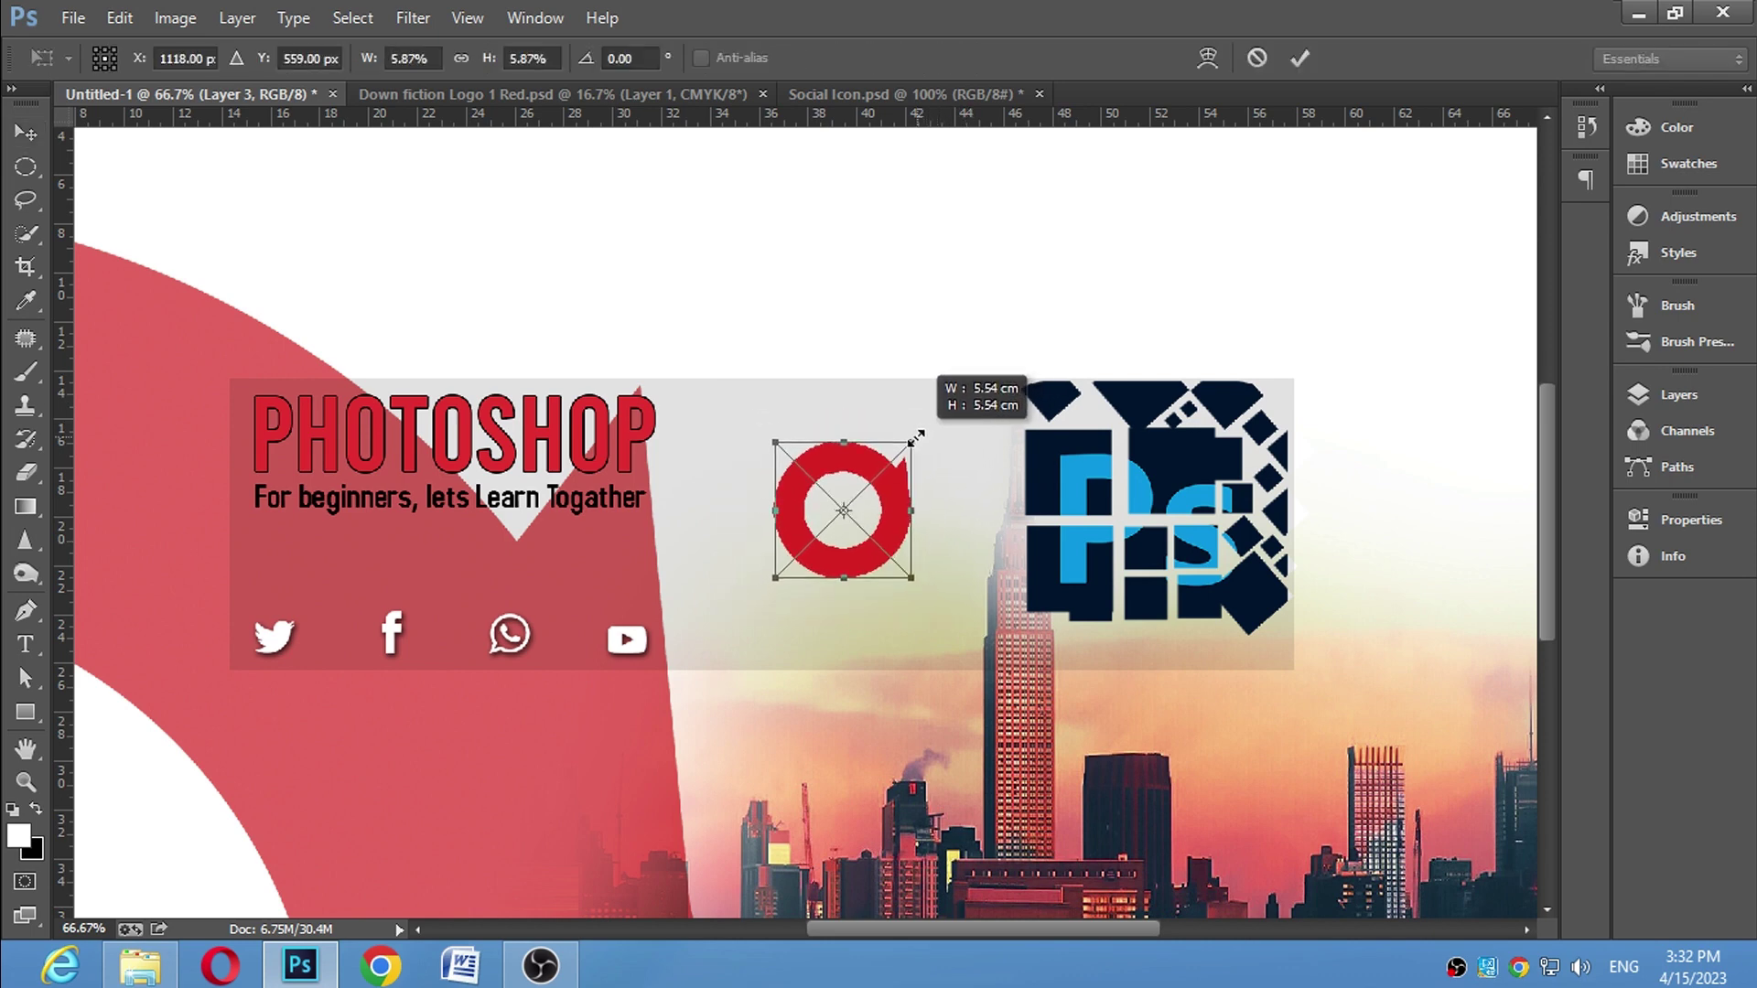
pyautogui.moveTo(922, 435); pyautogui.dragTo(844, 591)
pyautogui.press('Return')
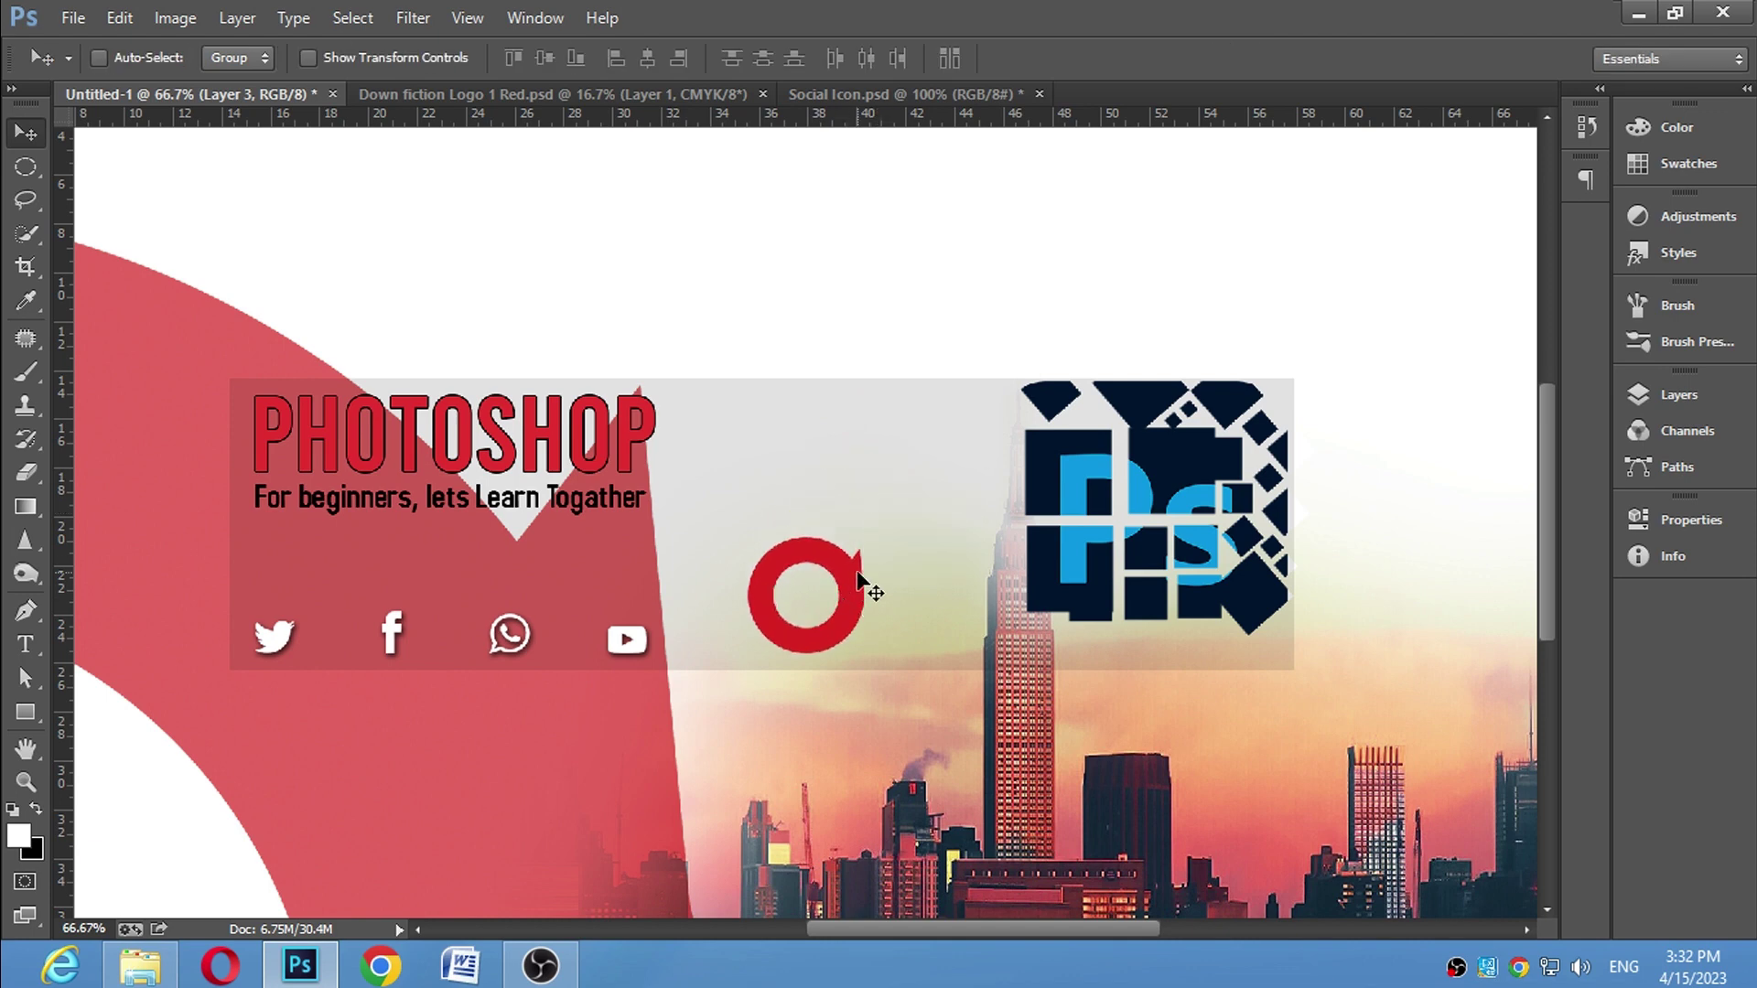
pyautogui.hotkey('ctrl', 't')
pyautogui.moveTo(872, 538); pyautogui.dragTo(841, 557)
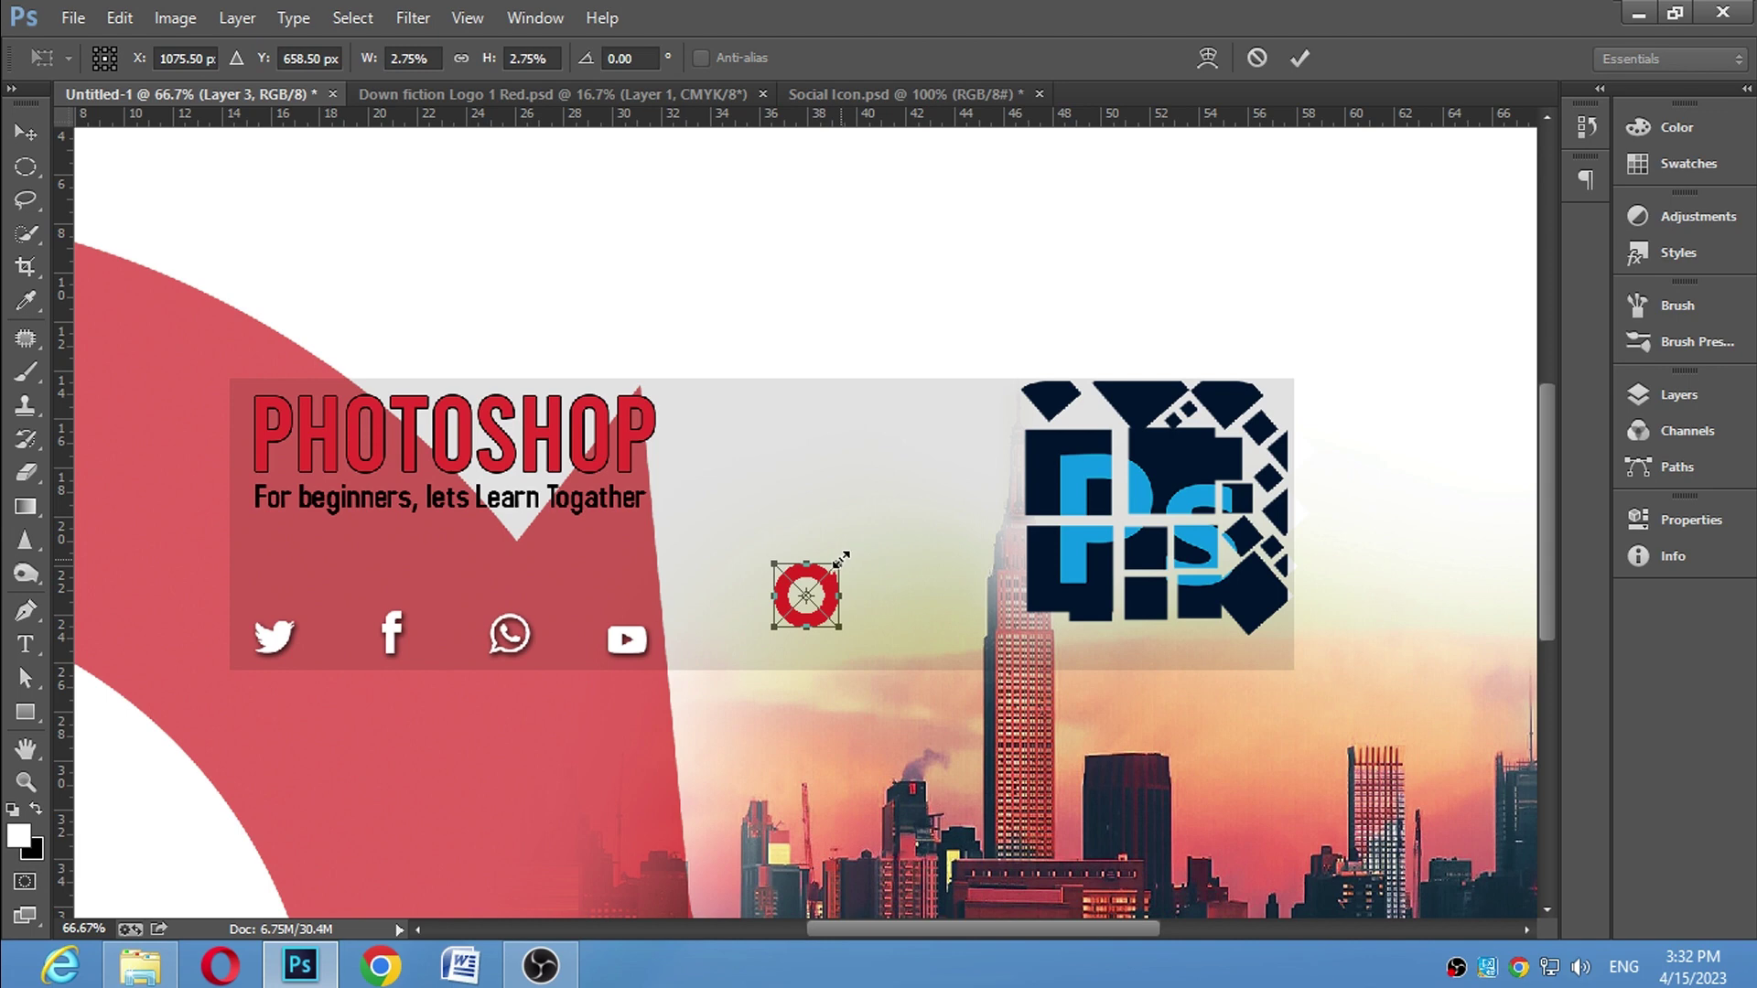
pyautogui.moveTo(840, 559)
pyautogui.mouseDown()
pyautogui.moveTo(802, 623)
pyautogui.moveTo(727, 554)
pyautogui.mouseUp()
pyautogui.press('Return')
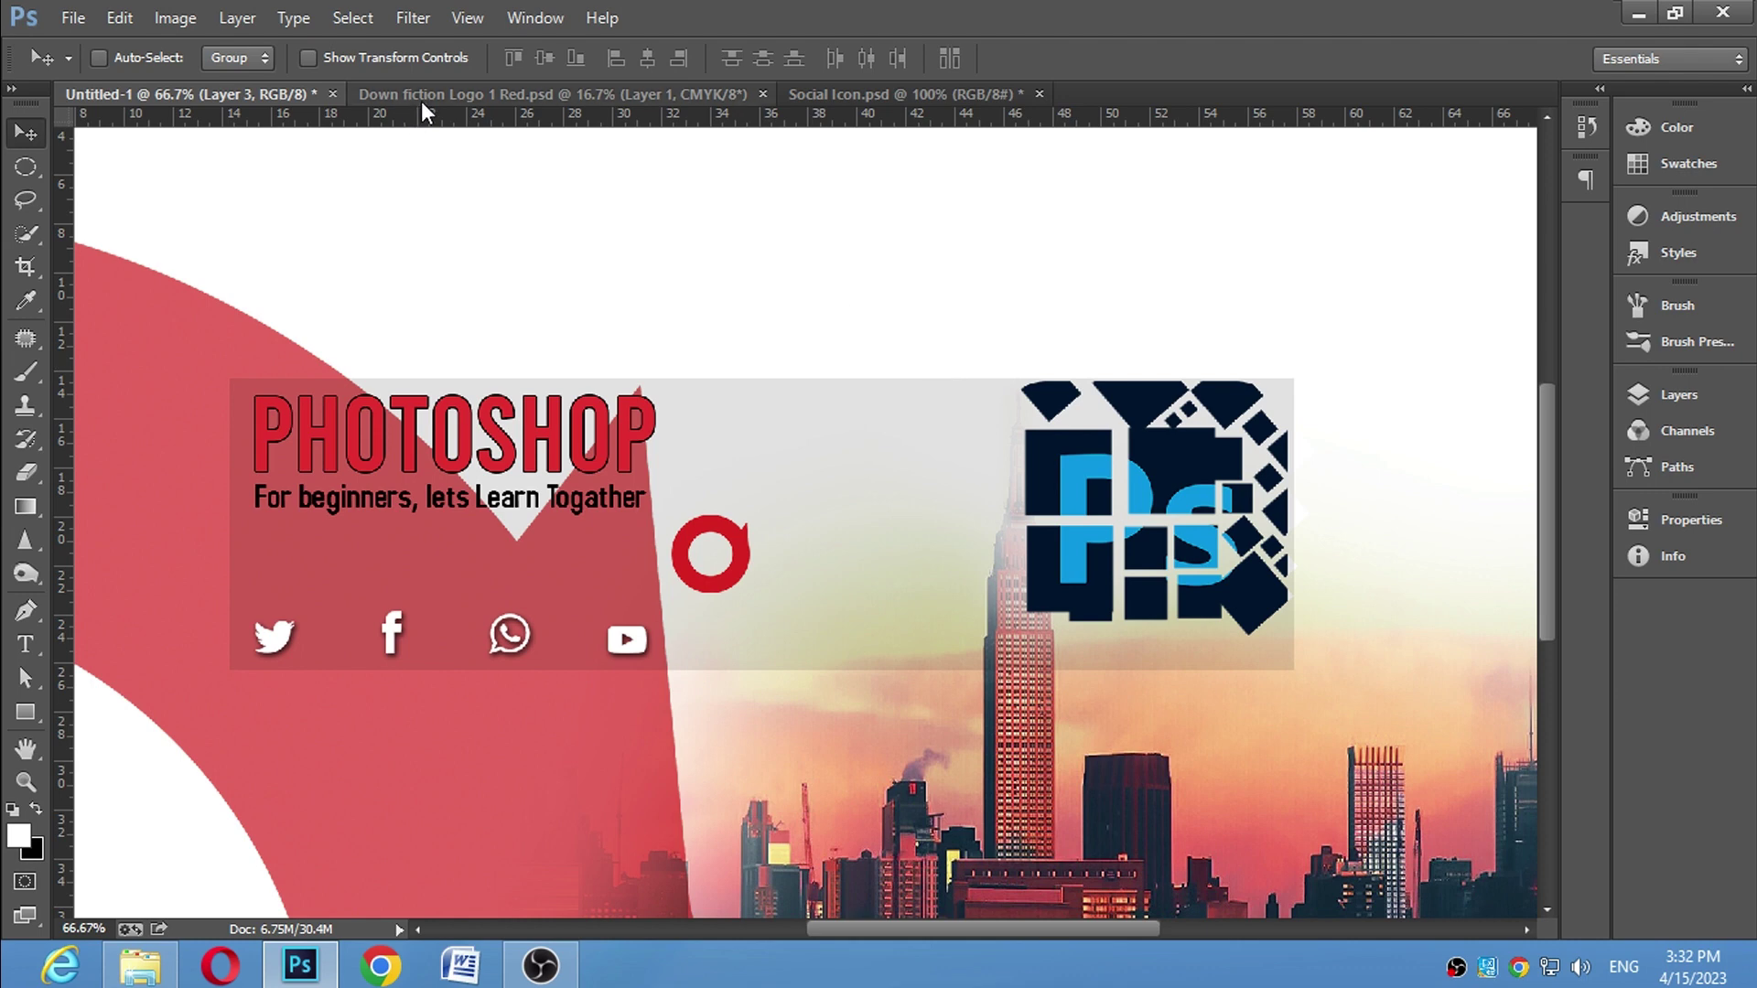
# Add a new layer and type 'DOWN FICTION' beside the red ring
pyautogui.click(1692, 392)
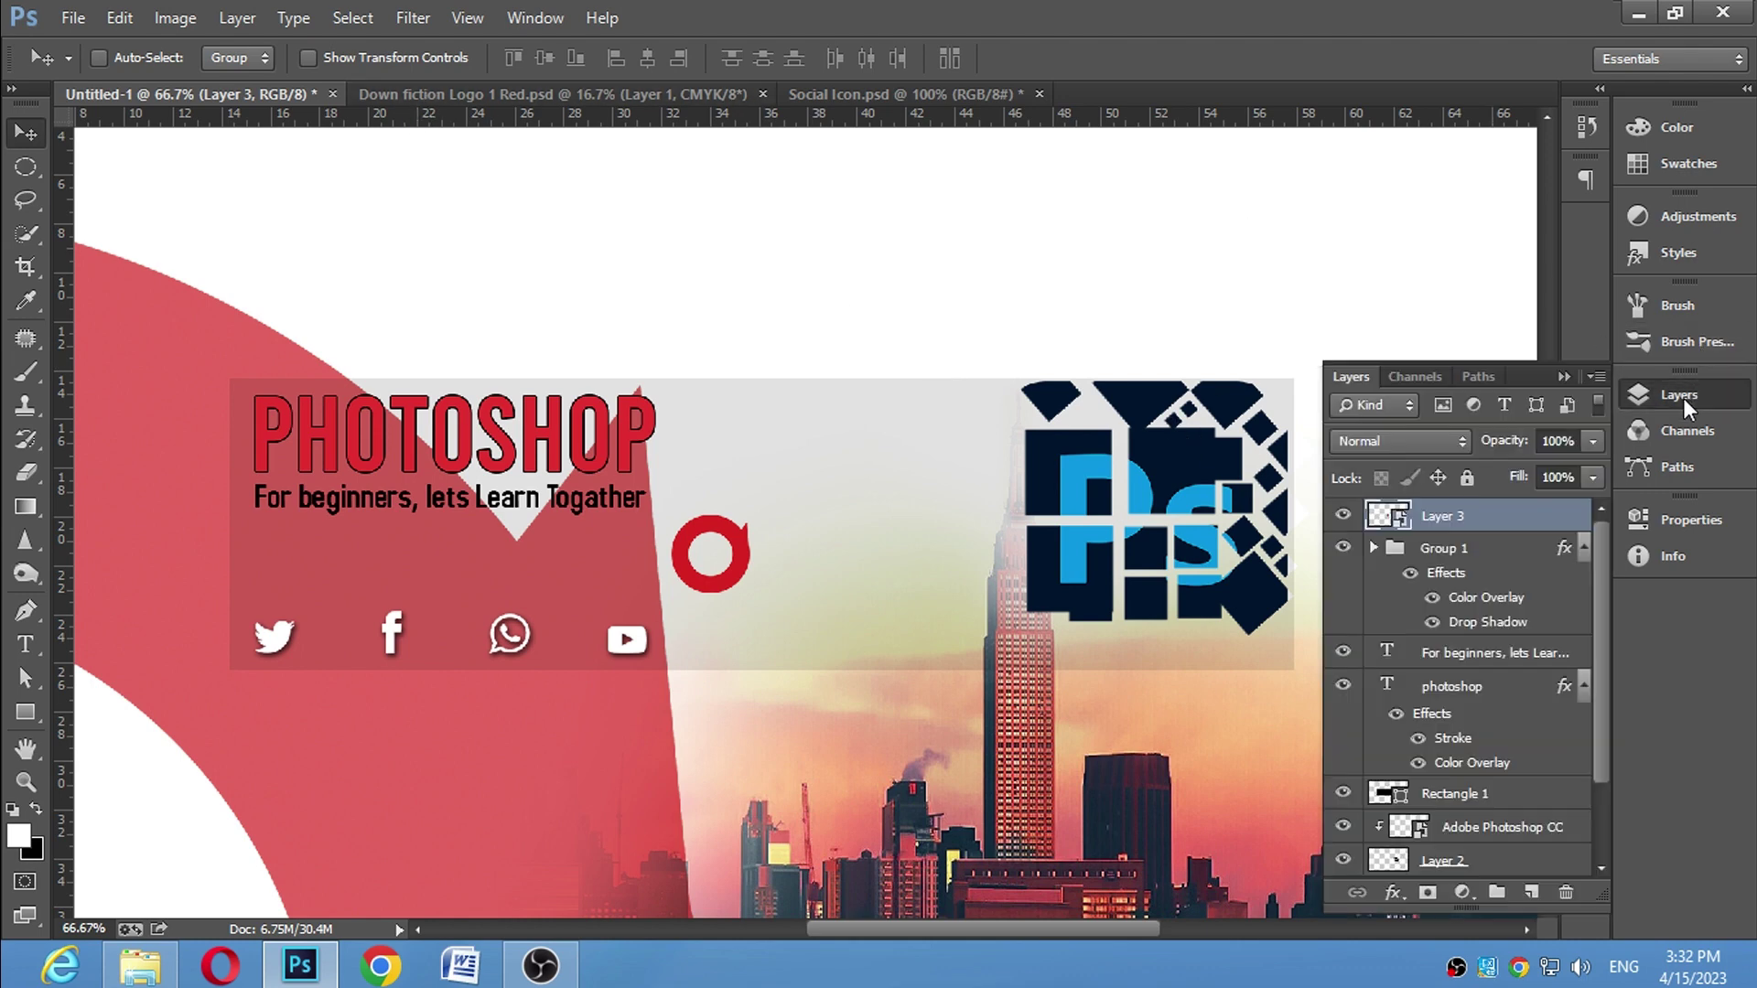
pyautogui.click(1531, 892)
pyautogui.click(26, 646)
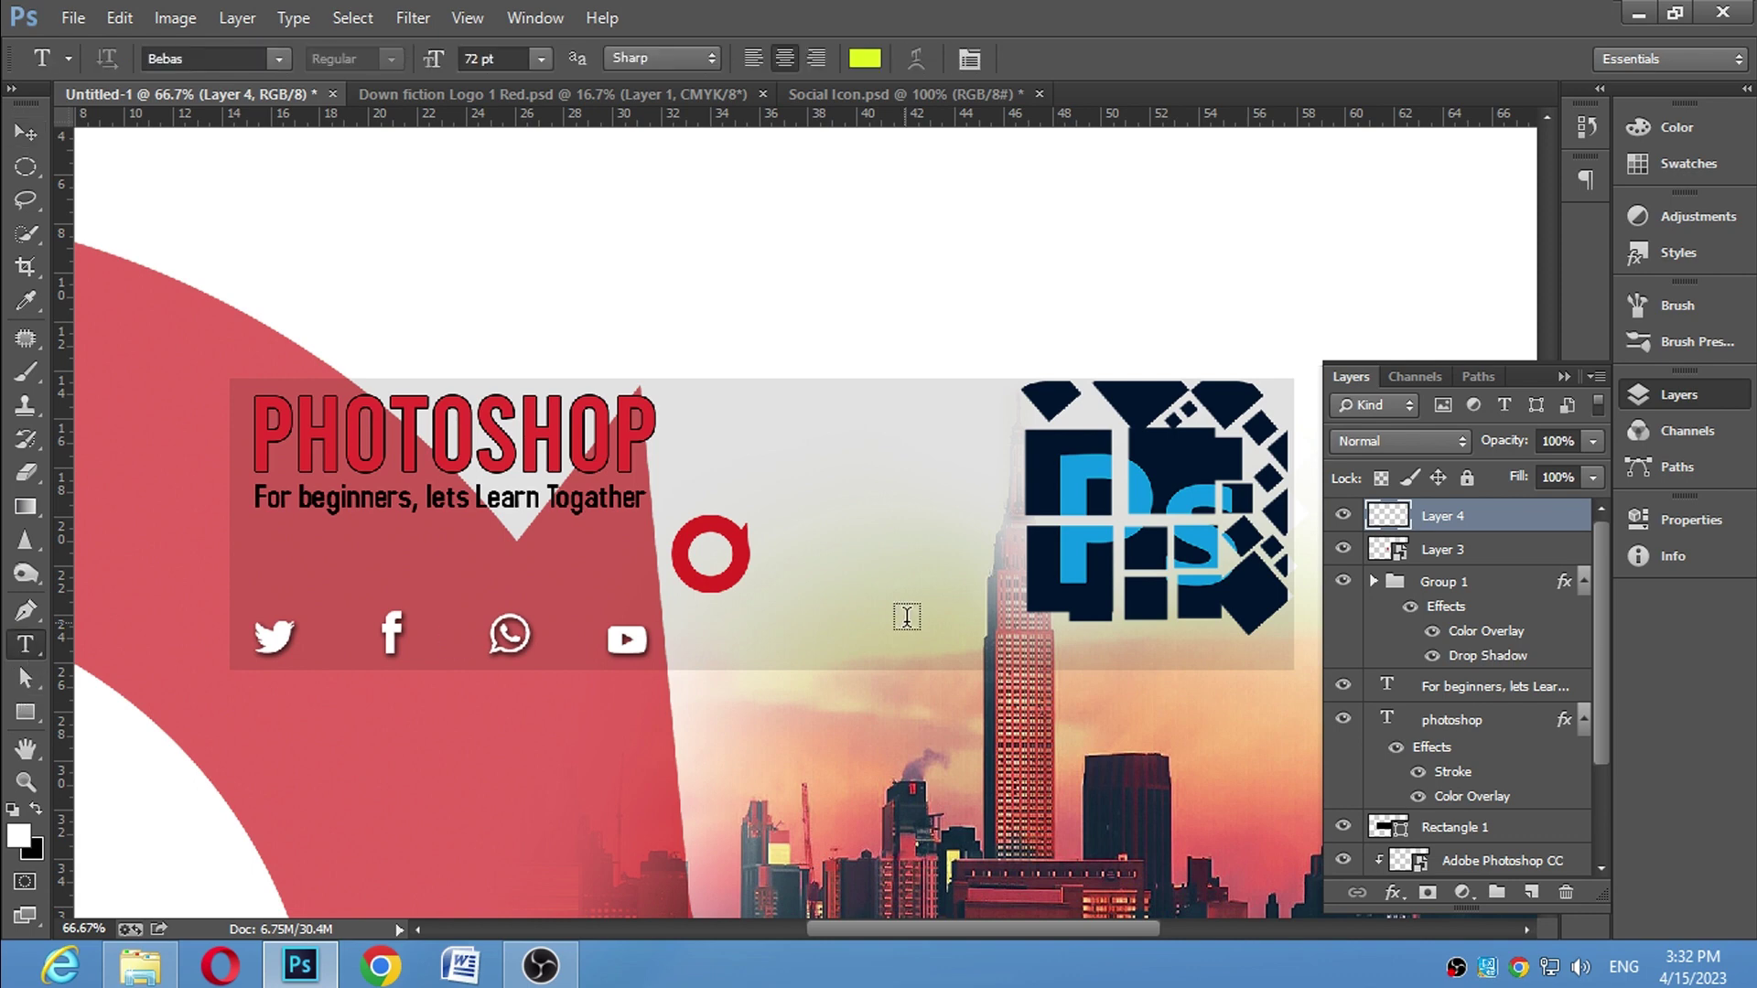
pyautogui.click(785, 571)
pyautogui.write('D')
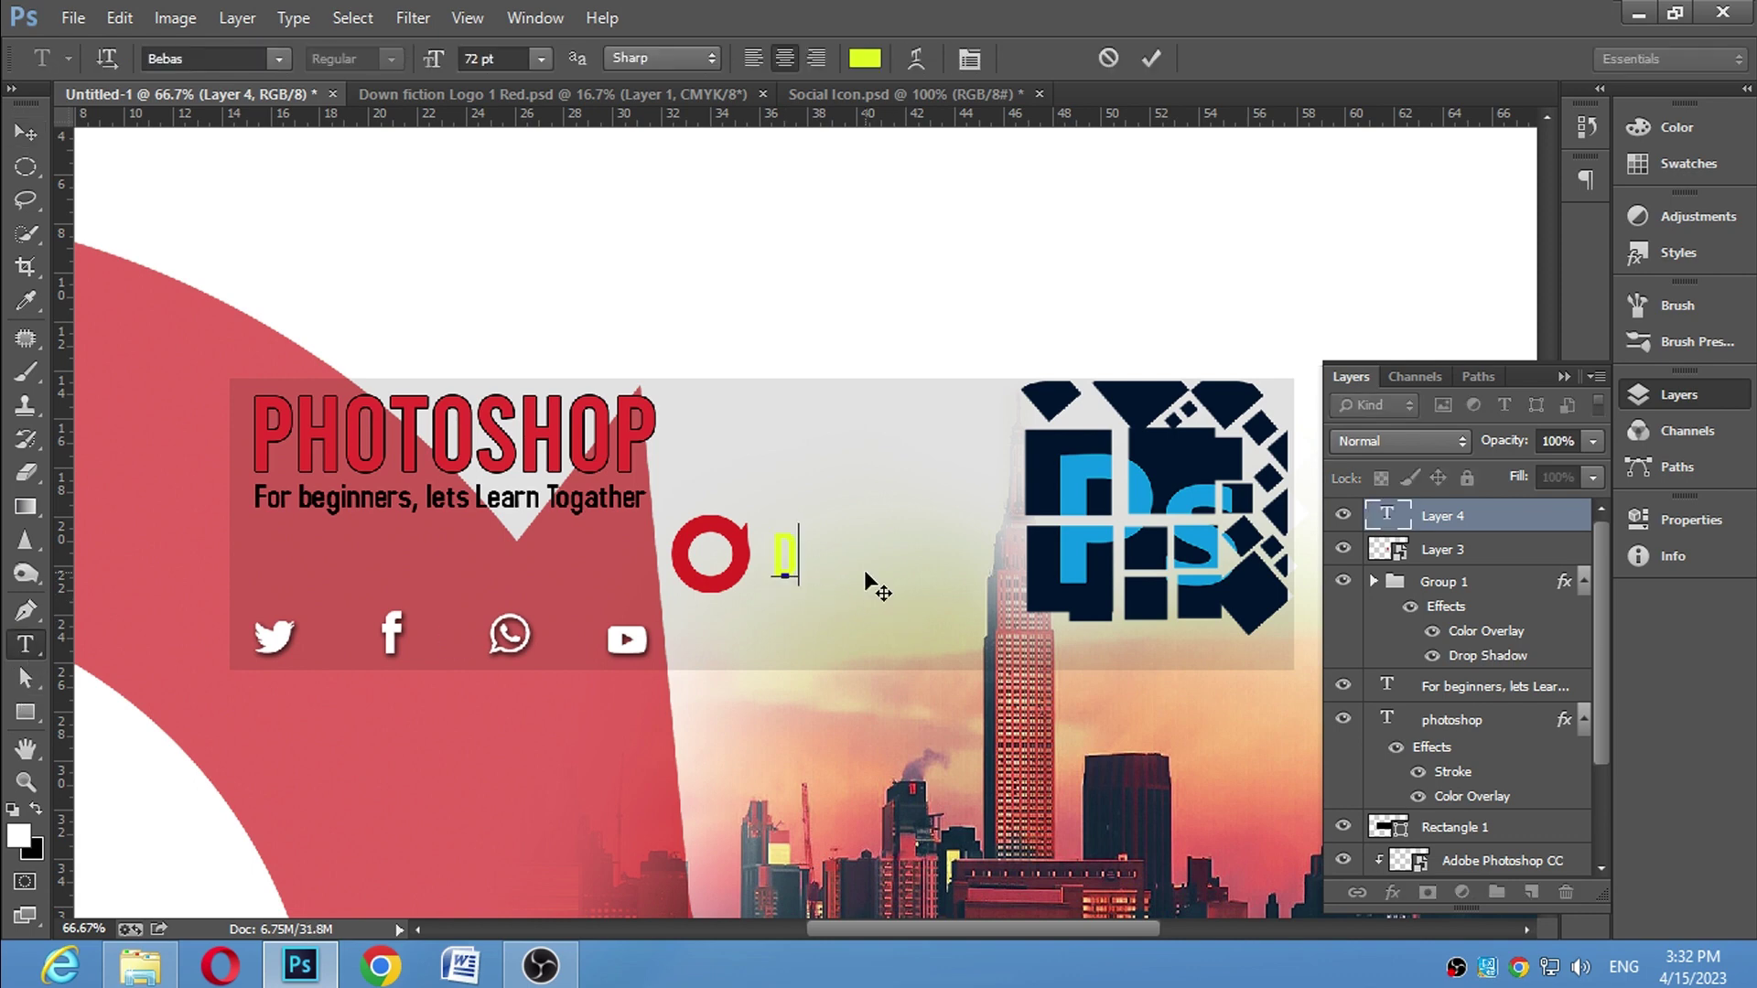
pyautogui.write('OWN FIC')
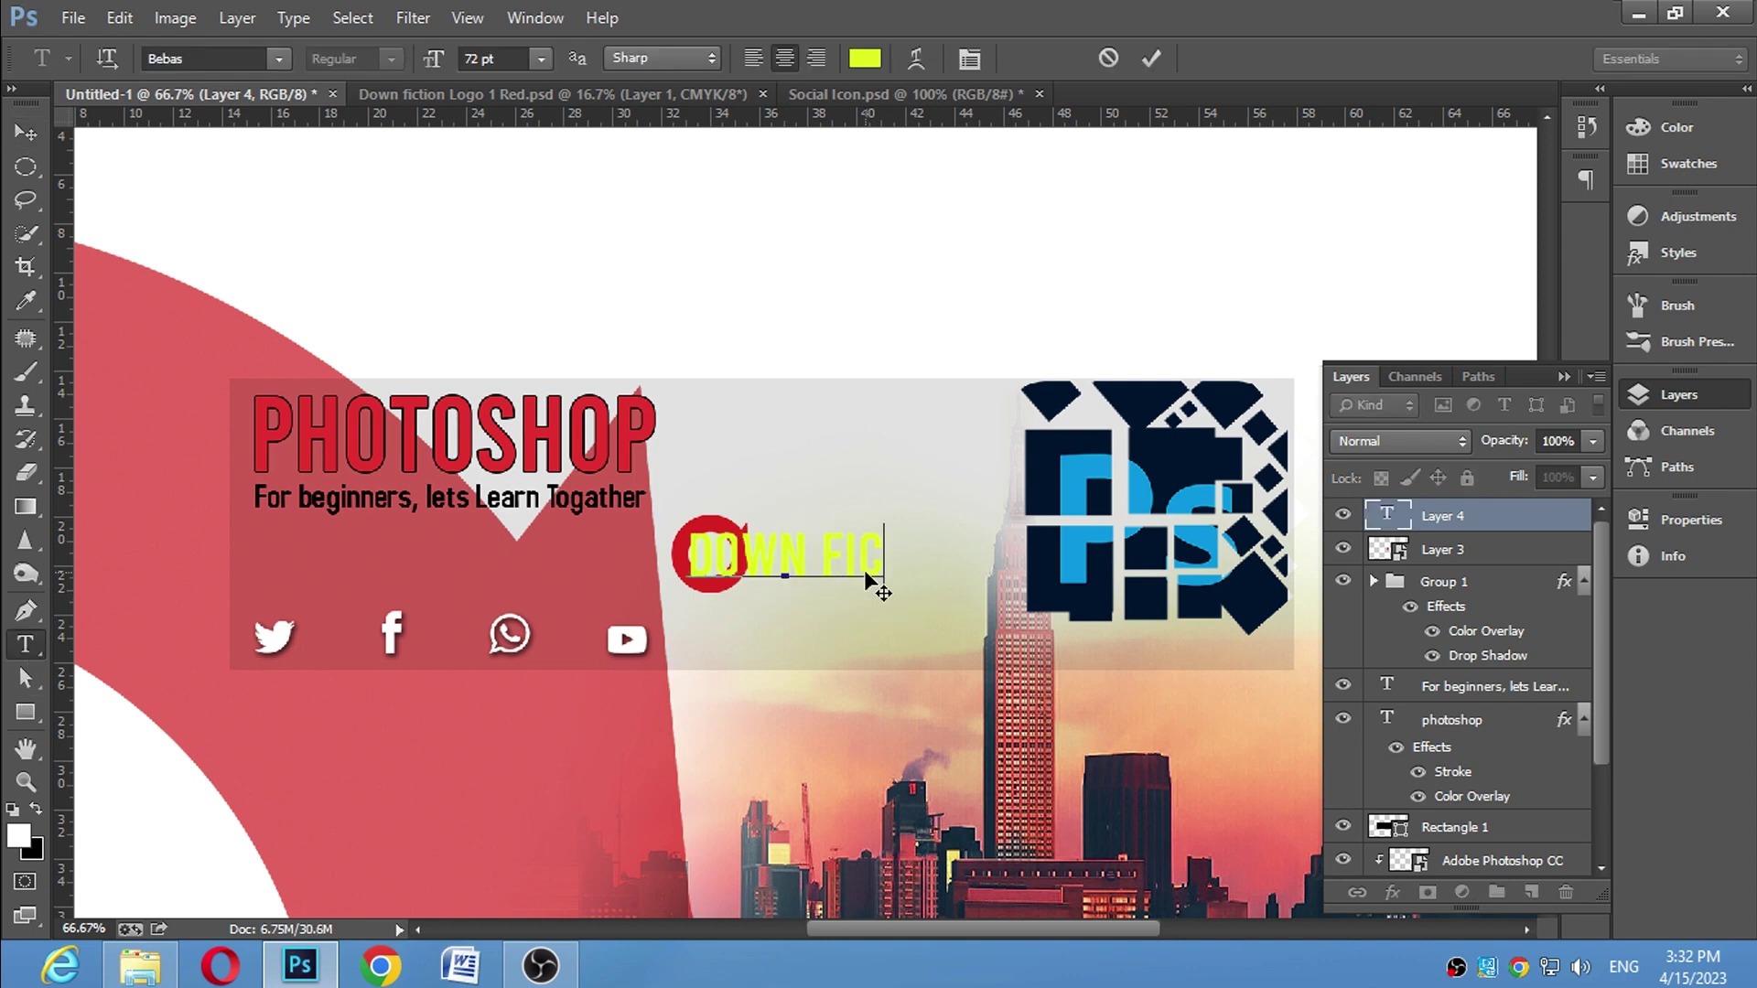
pyautogui.write('TION')
pyautogui.hotkey('ctrl', 'Return')
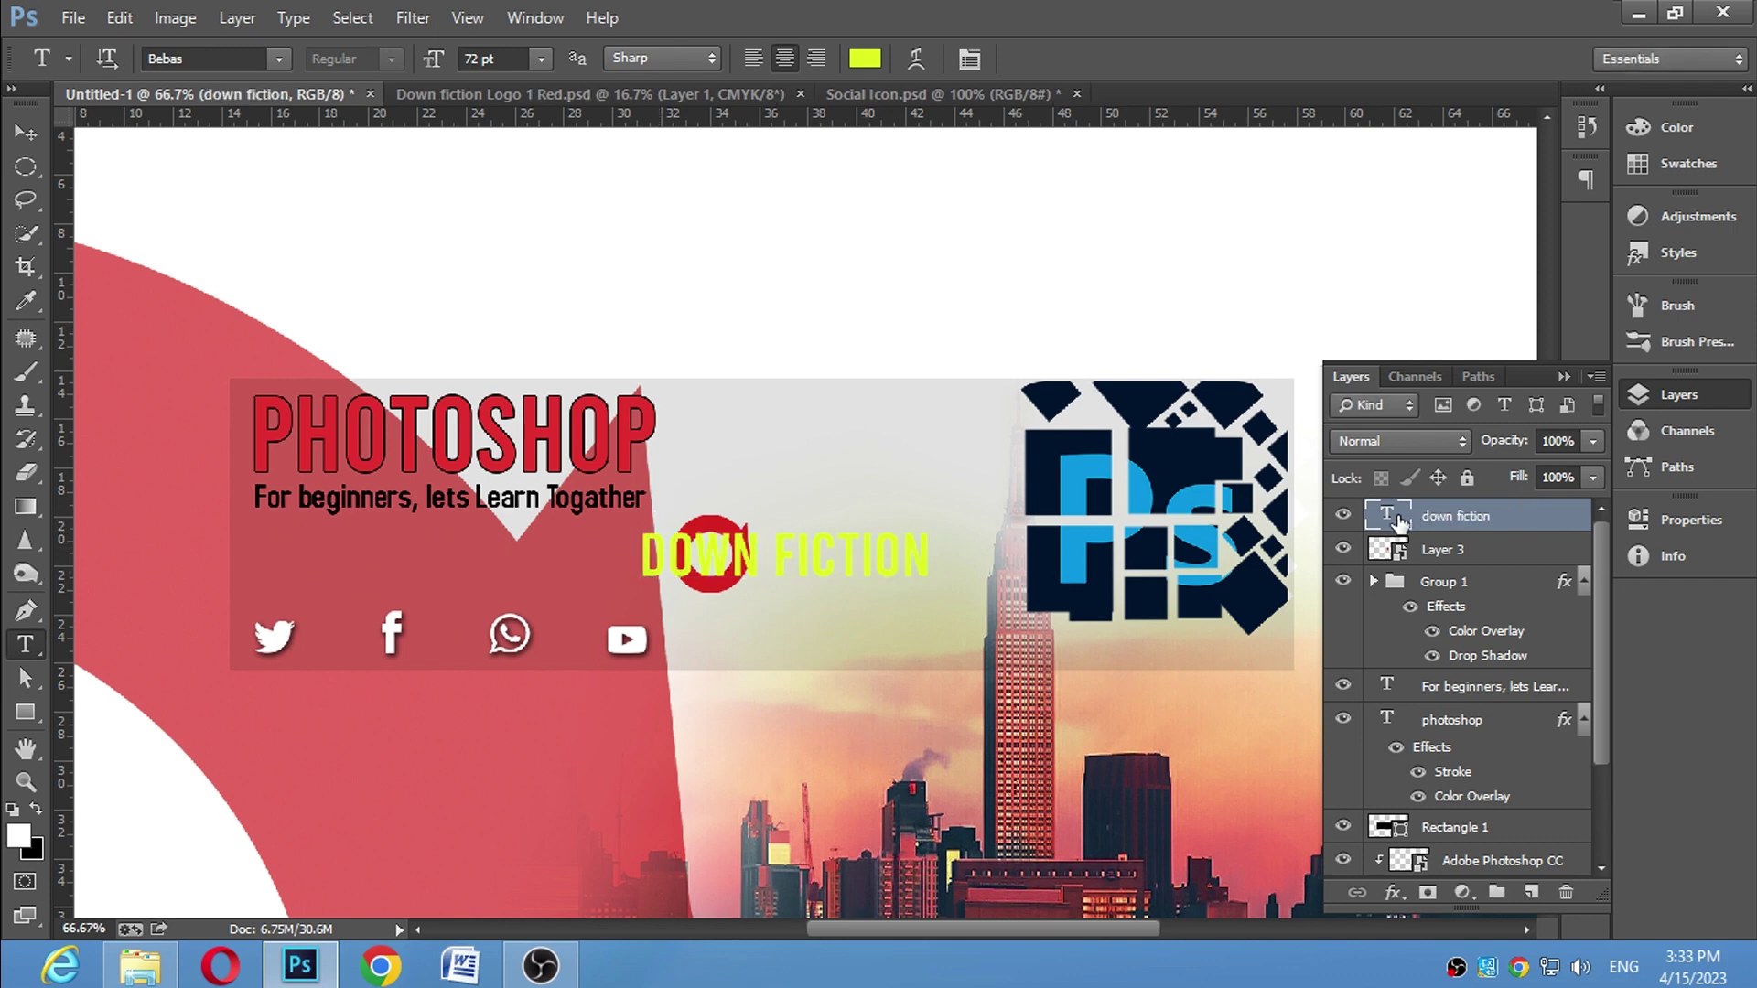
# Recolour the DOWN FICTION text black and move it right, clear of the ring
pyautogui.doubleClick(1396, 520)
pyautogui.click(864, 58)
pyautogui.moveTo(961, 528); pyautogui.dragTo(912, 627)
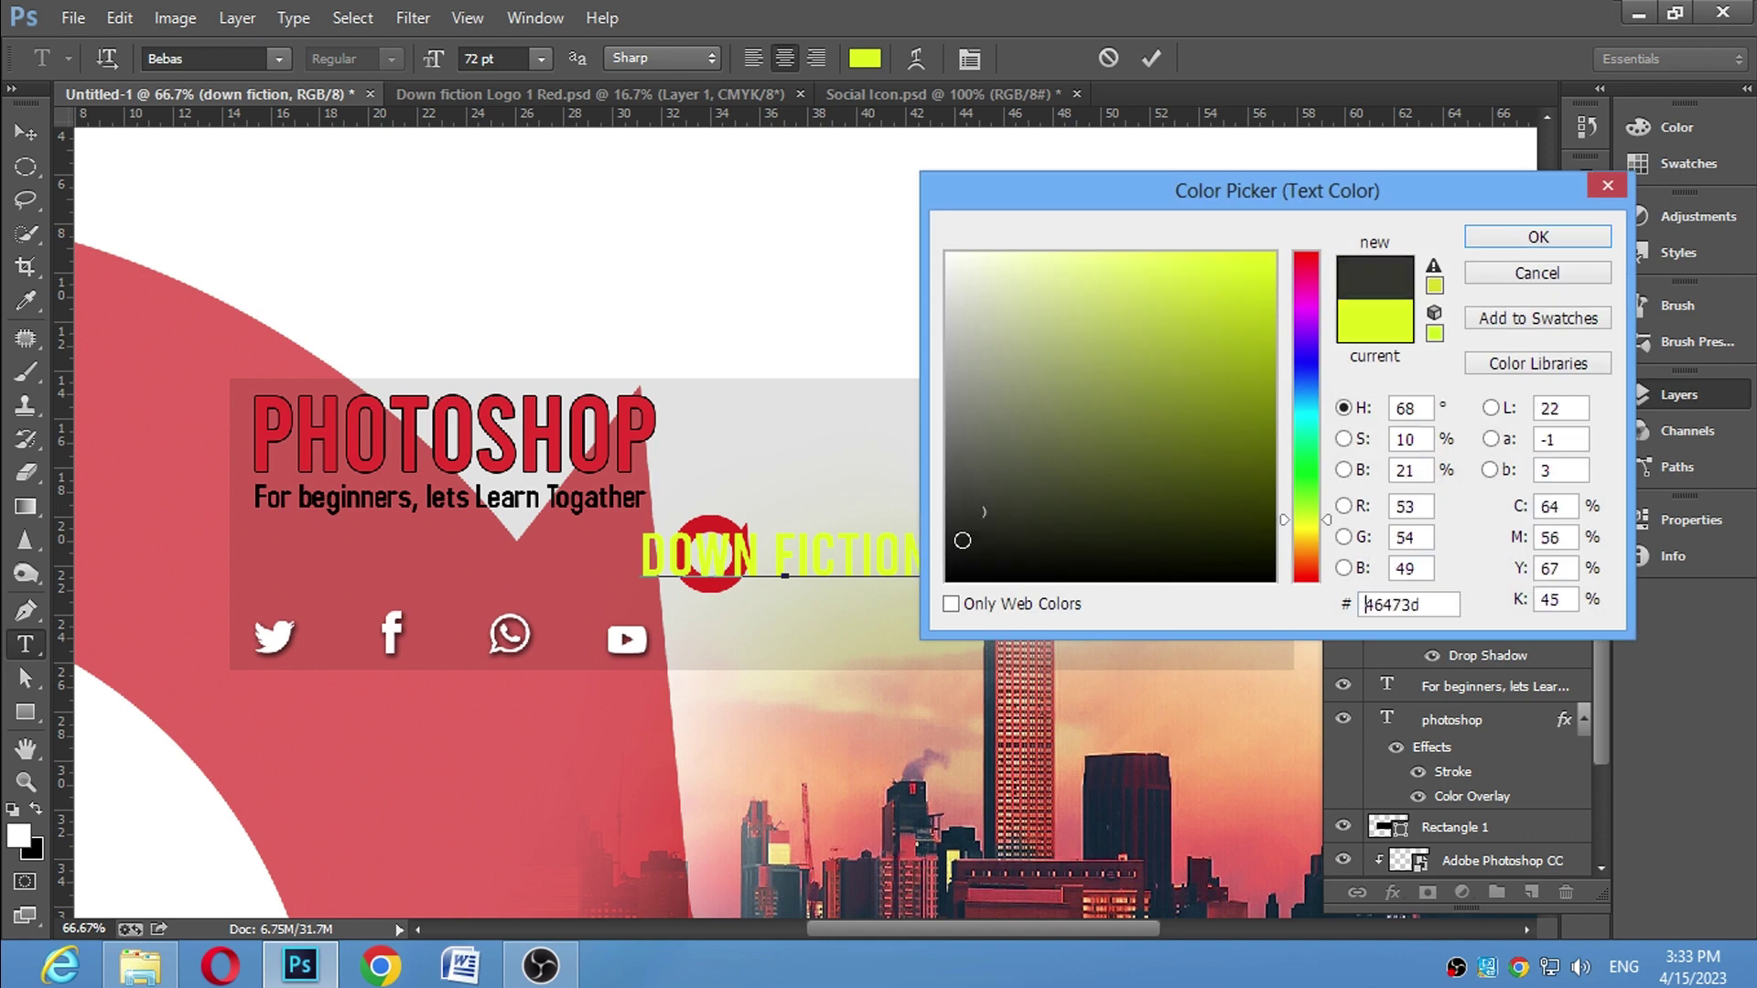
pyautogui.click(1536, 237)
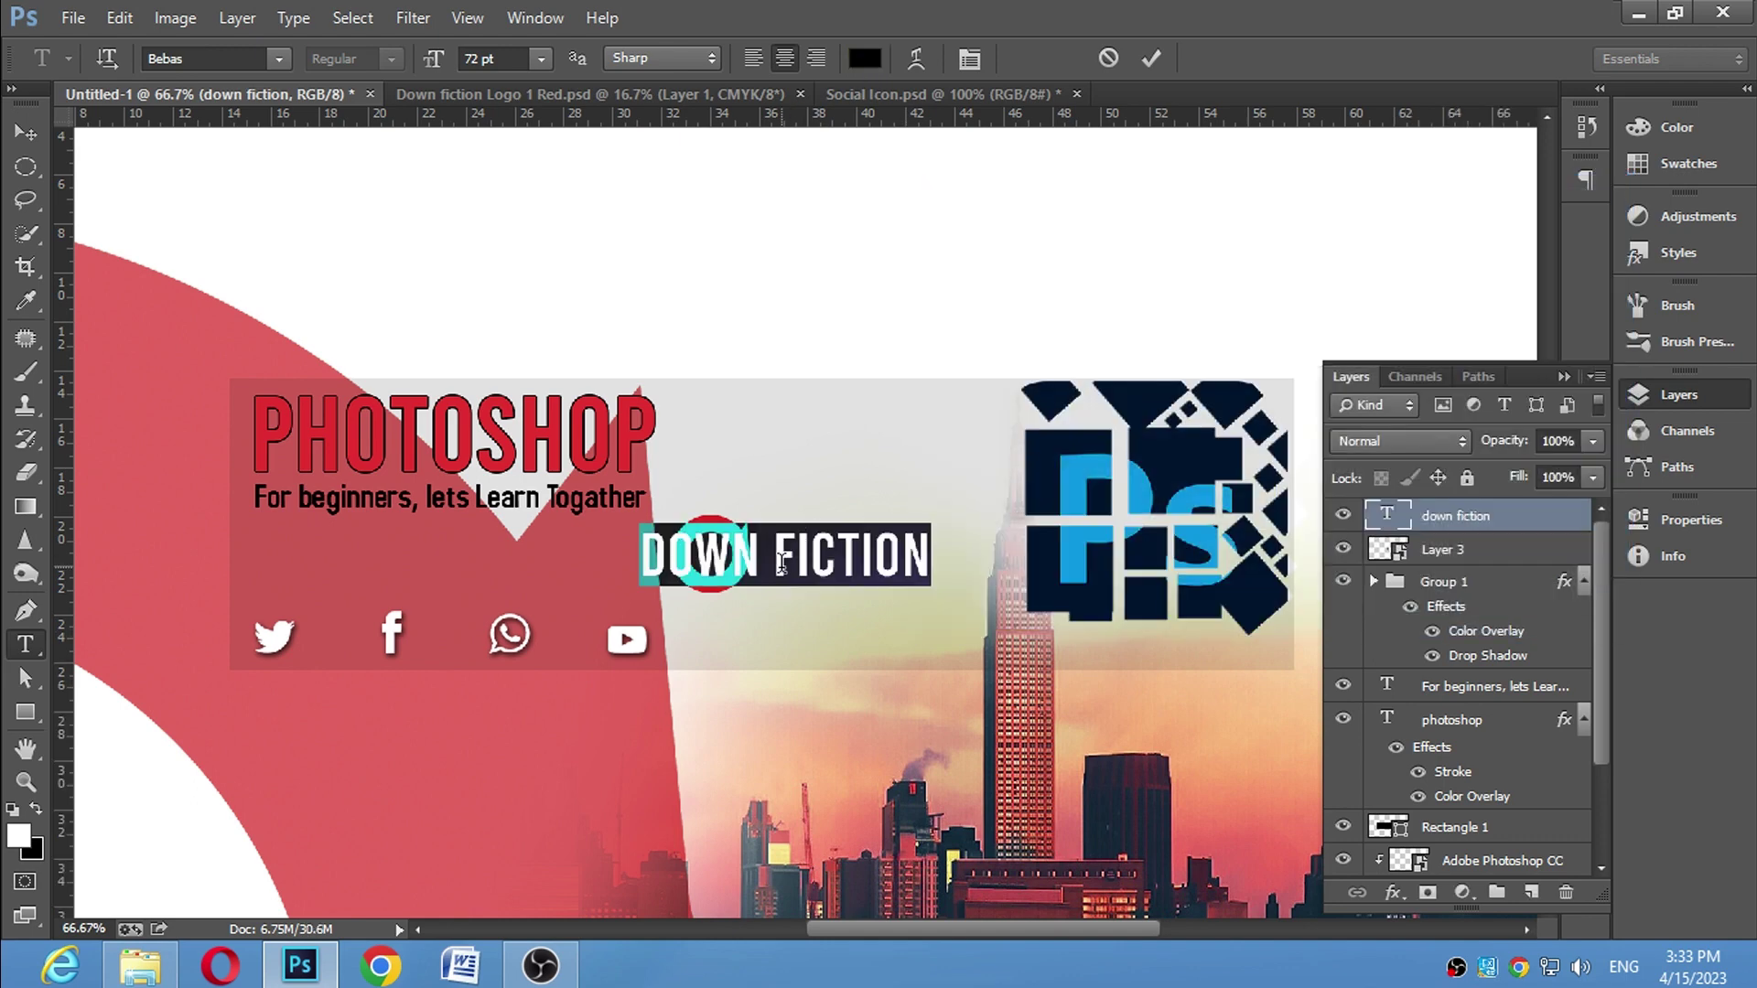
pyautogui.hotkey('ctrl', 'Return')
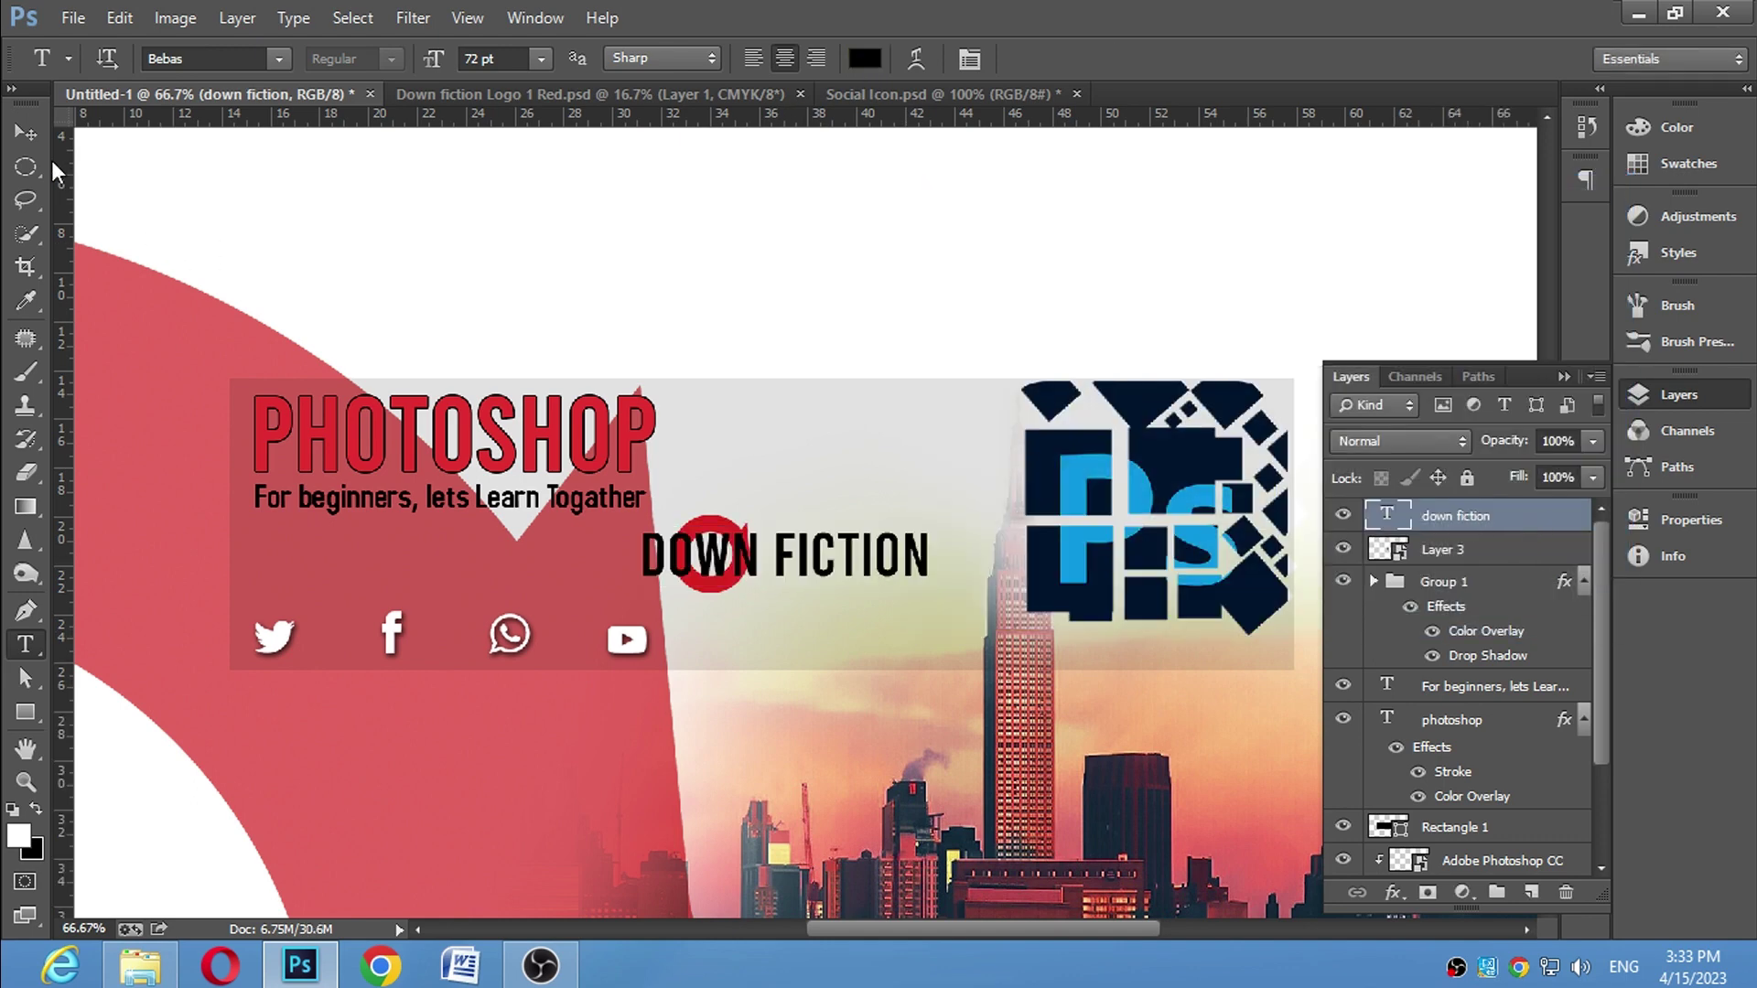
pyautogui.click(26, 132)
pyautogui.moveTo(773, 561); pyautogui.dragTo(937, 562)
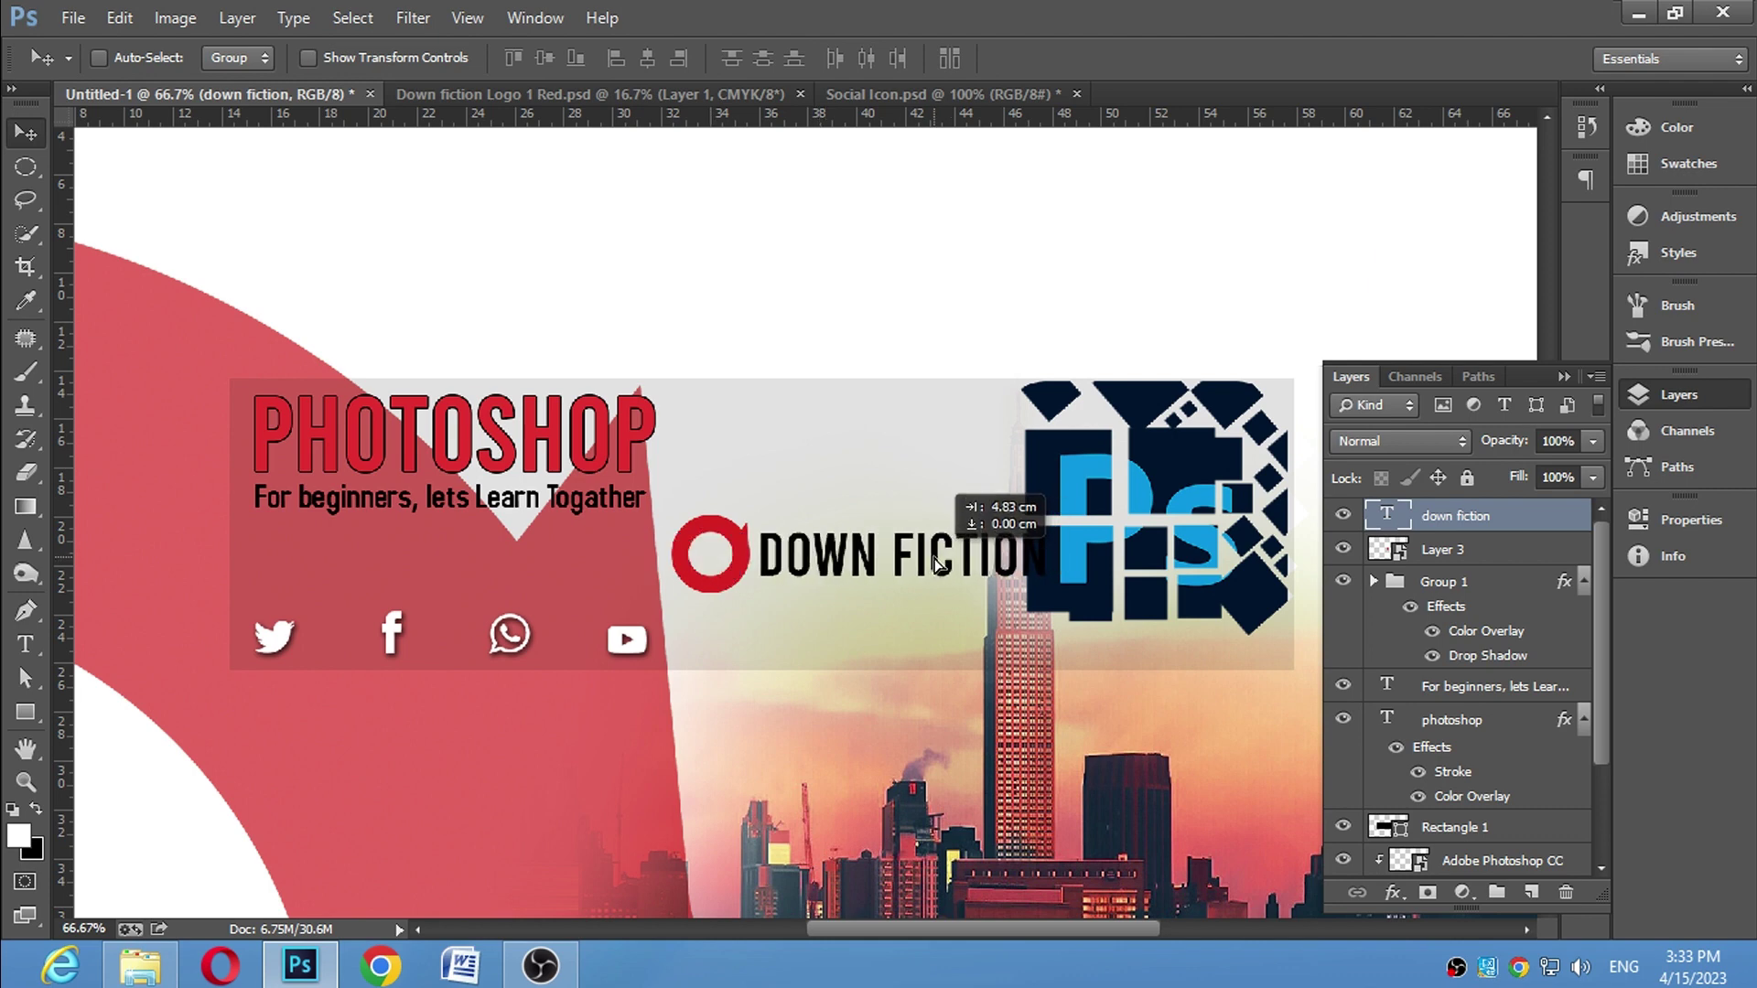
# Scale DOWN FICTION to about 67%, place the red ring above it, and shift both left
pyautogui.hotkey('ctrl', 't')
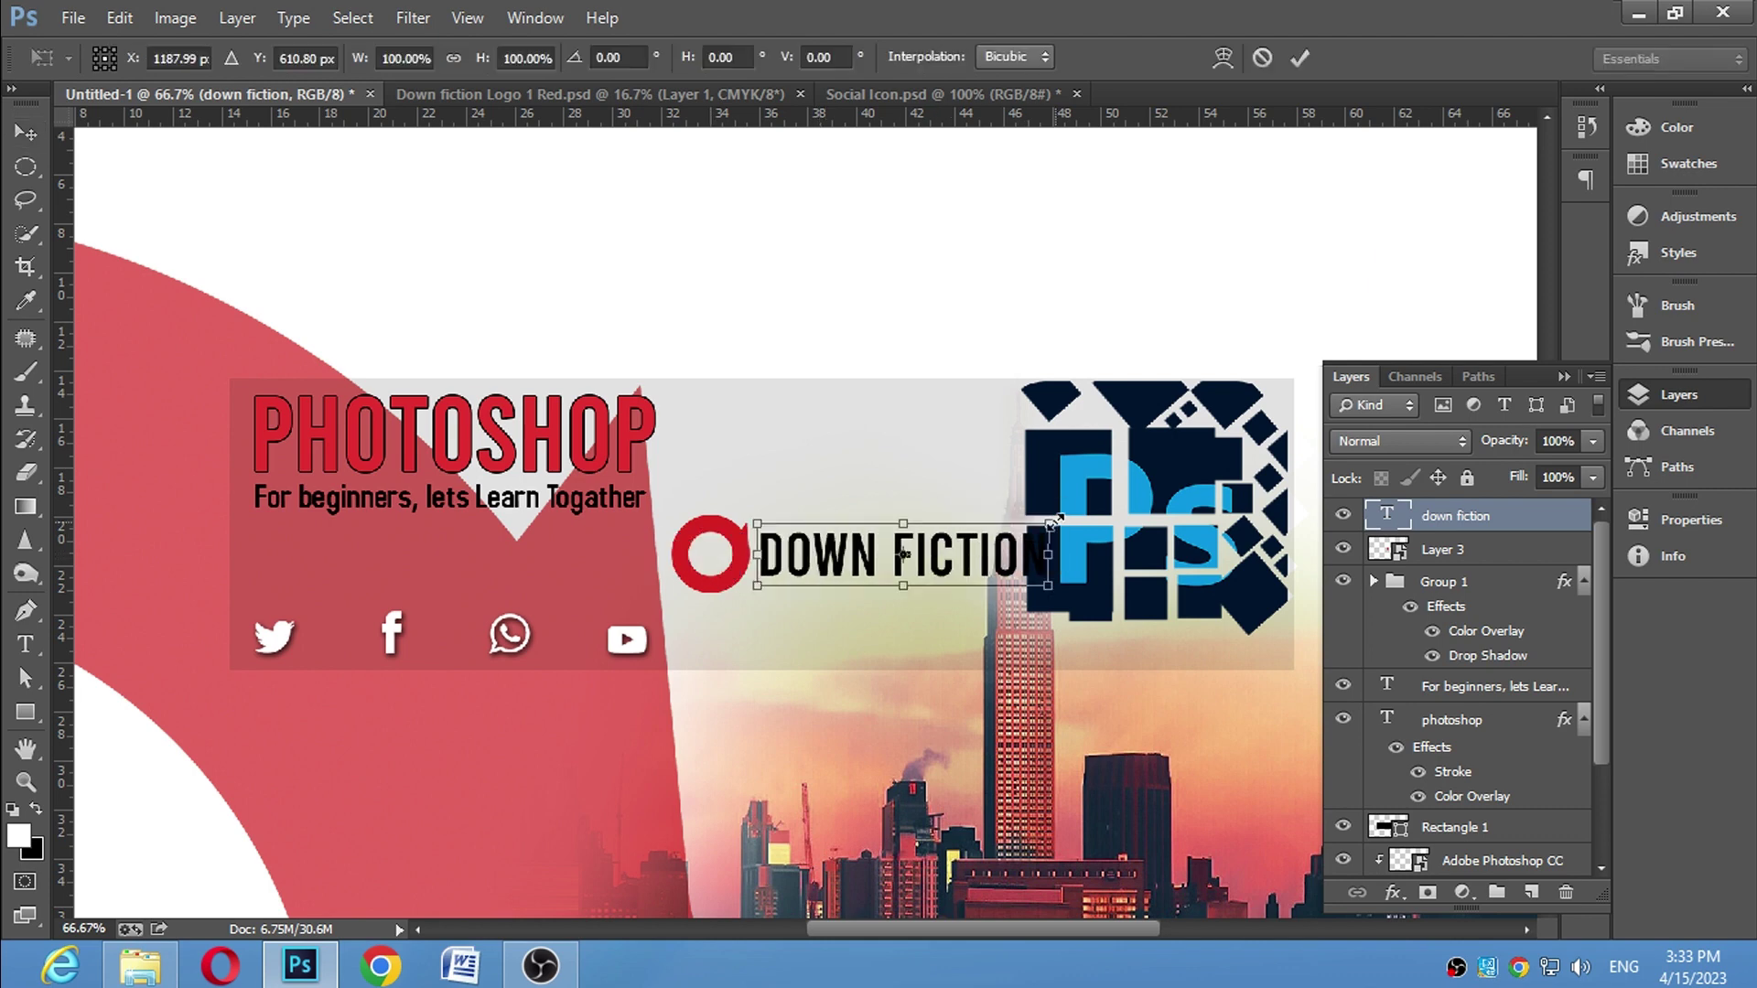
pyautogui.moveTo(1054, 522); pyautogui.dragTo(936, 551)
pyautogui.press('Return')
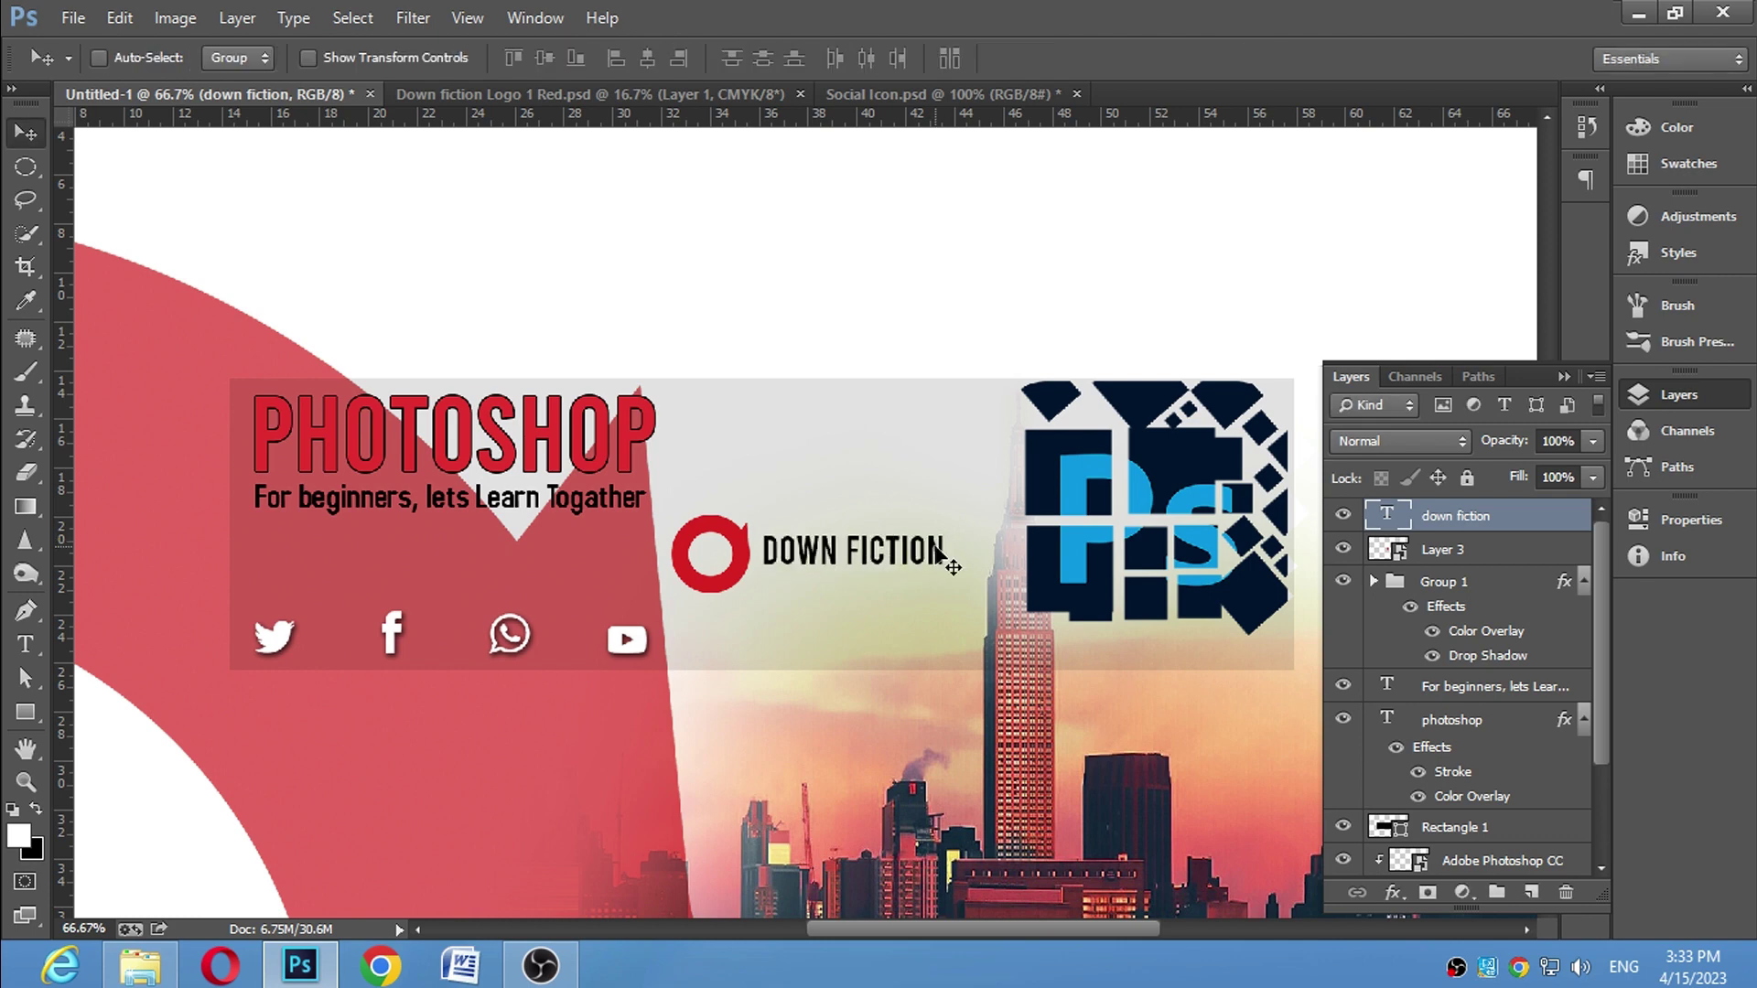
pyautogui.click(1450, 549)
pyautogui.moveTo(731, 562)
pyautogui.mouseDown()
pyautogui.moveTo(772, 518)
pyautogui.moveTo(866, 491)
pyautogui.mouseUp()
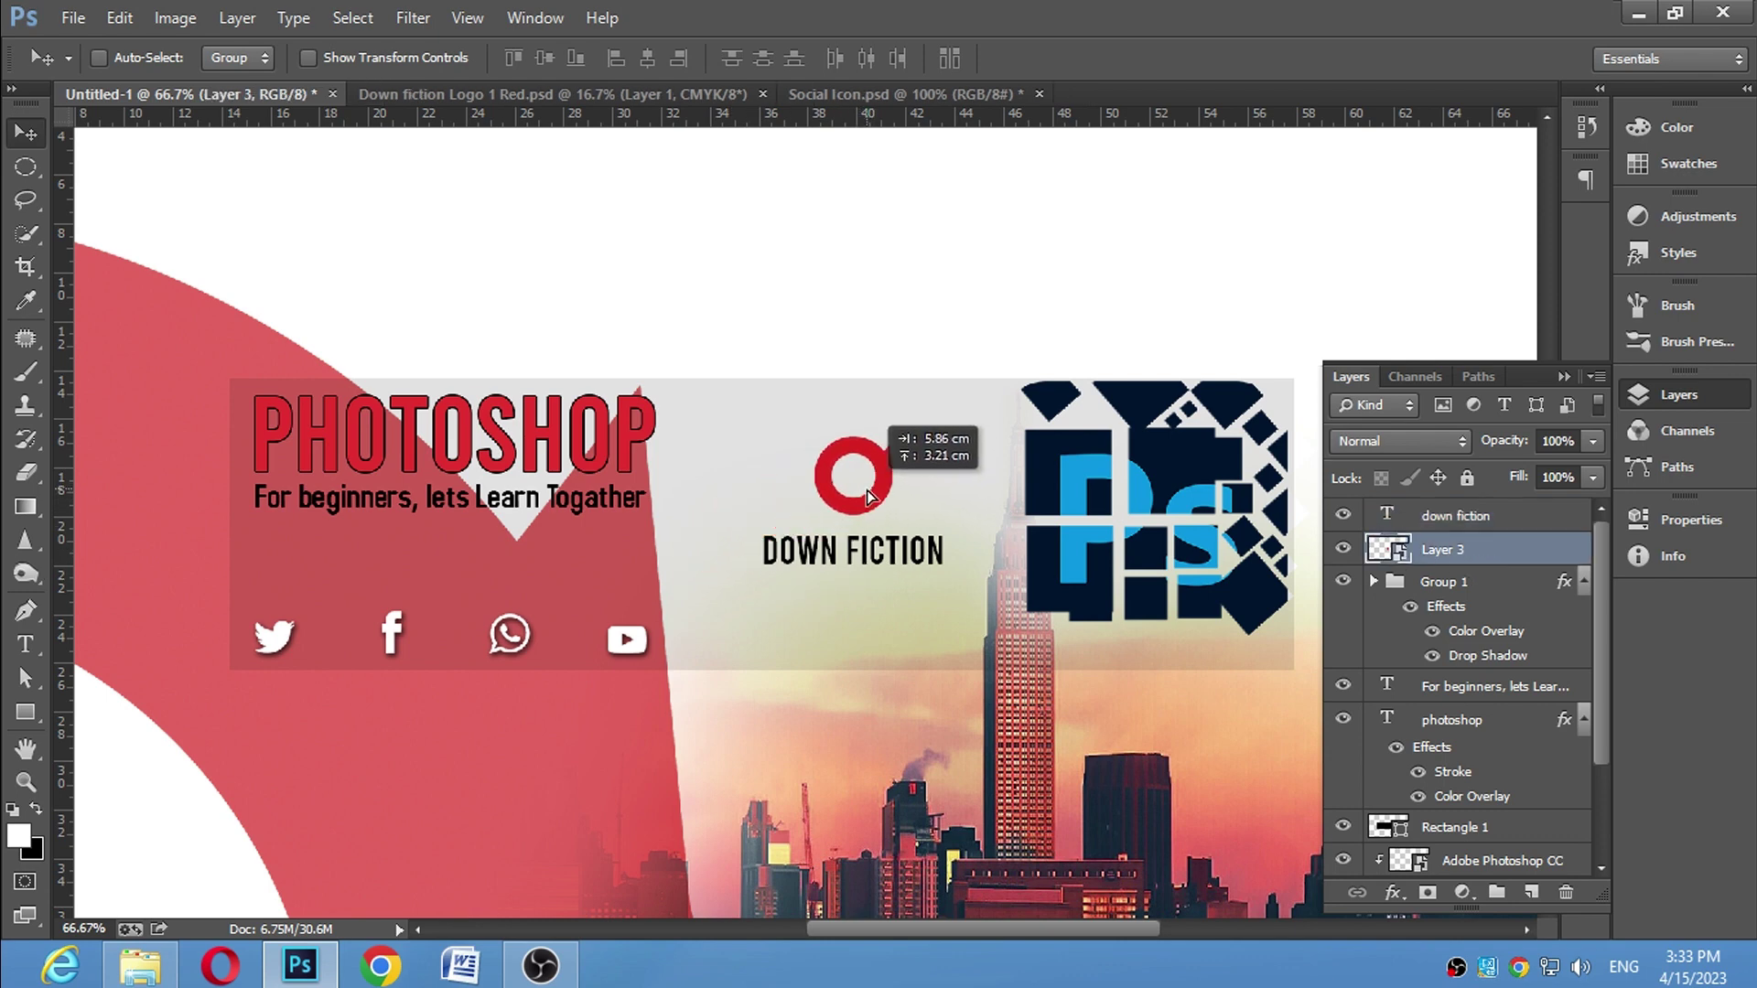
pyautogui.keyDown('shift'); pyautogui.click(1432, 512); pyautogui.keyUp('shift')
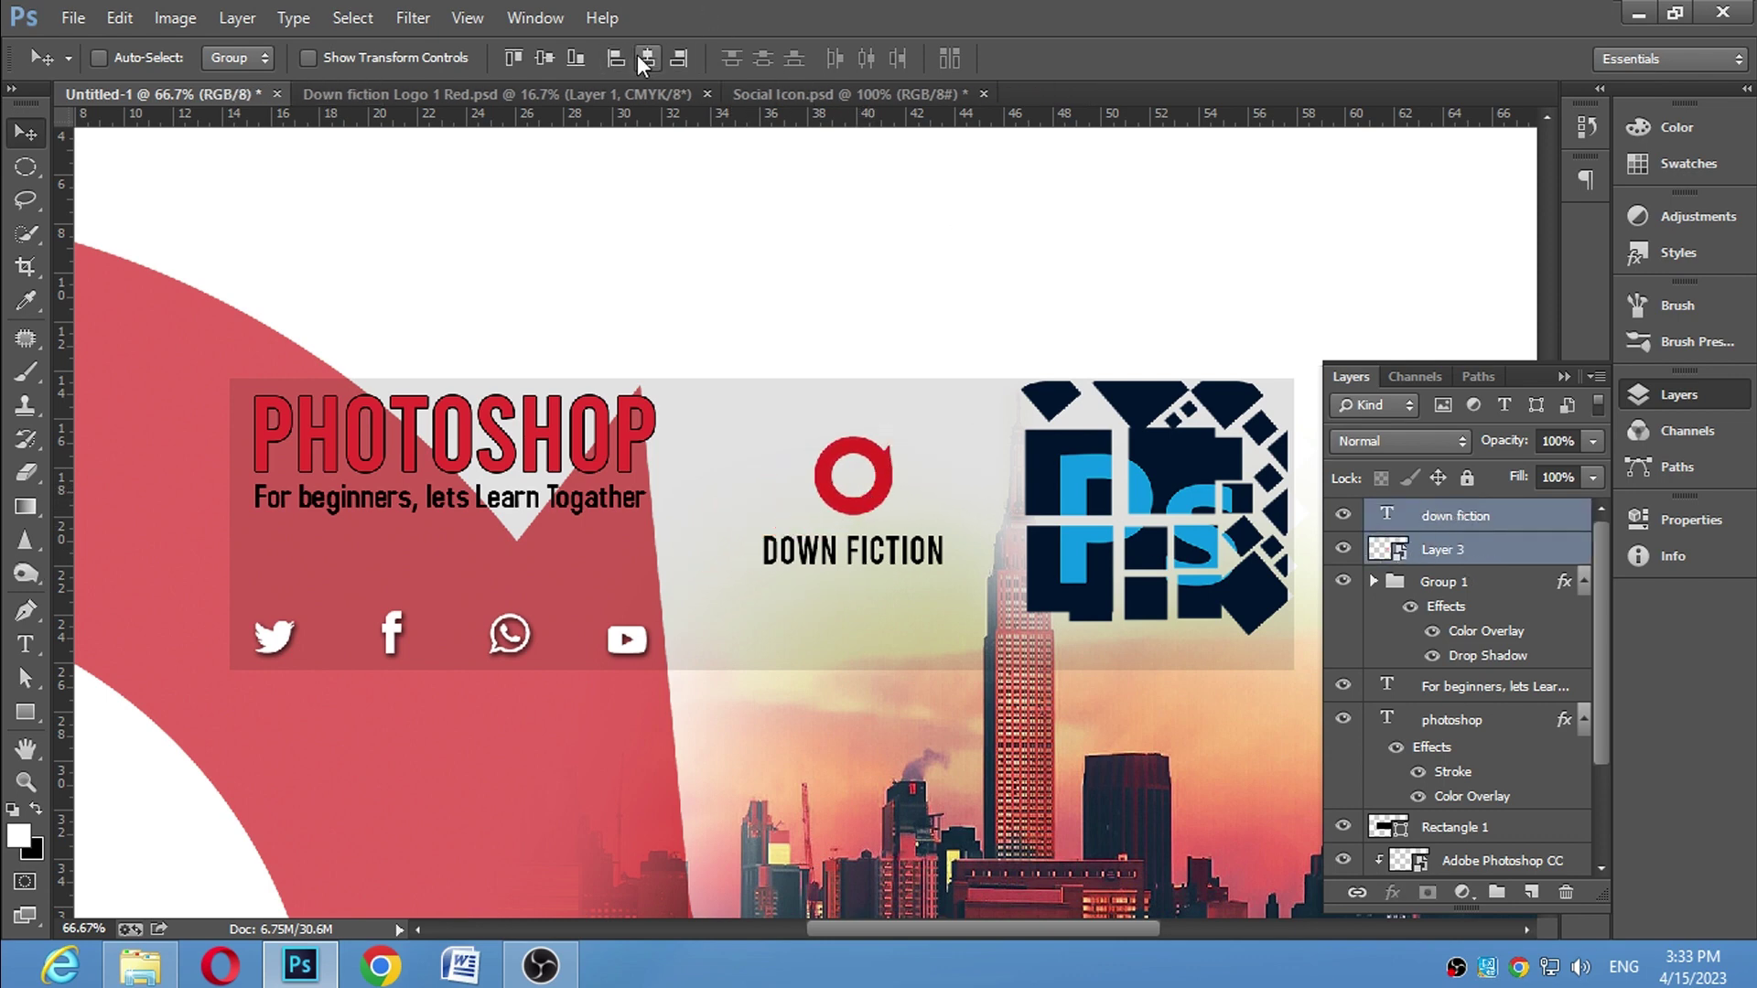
pyautogui.moveTo(861, 509); pyautogui.dragTo(841, 509)
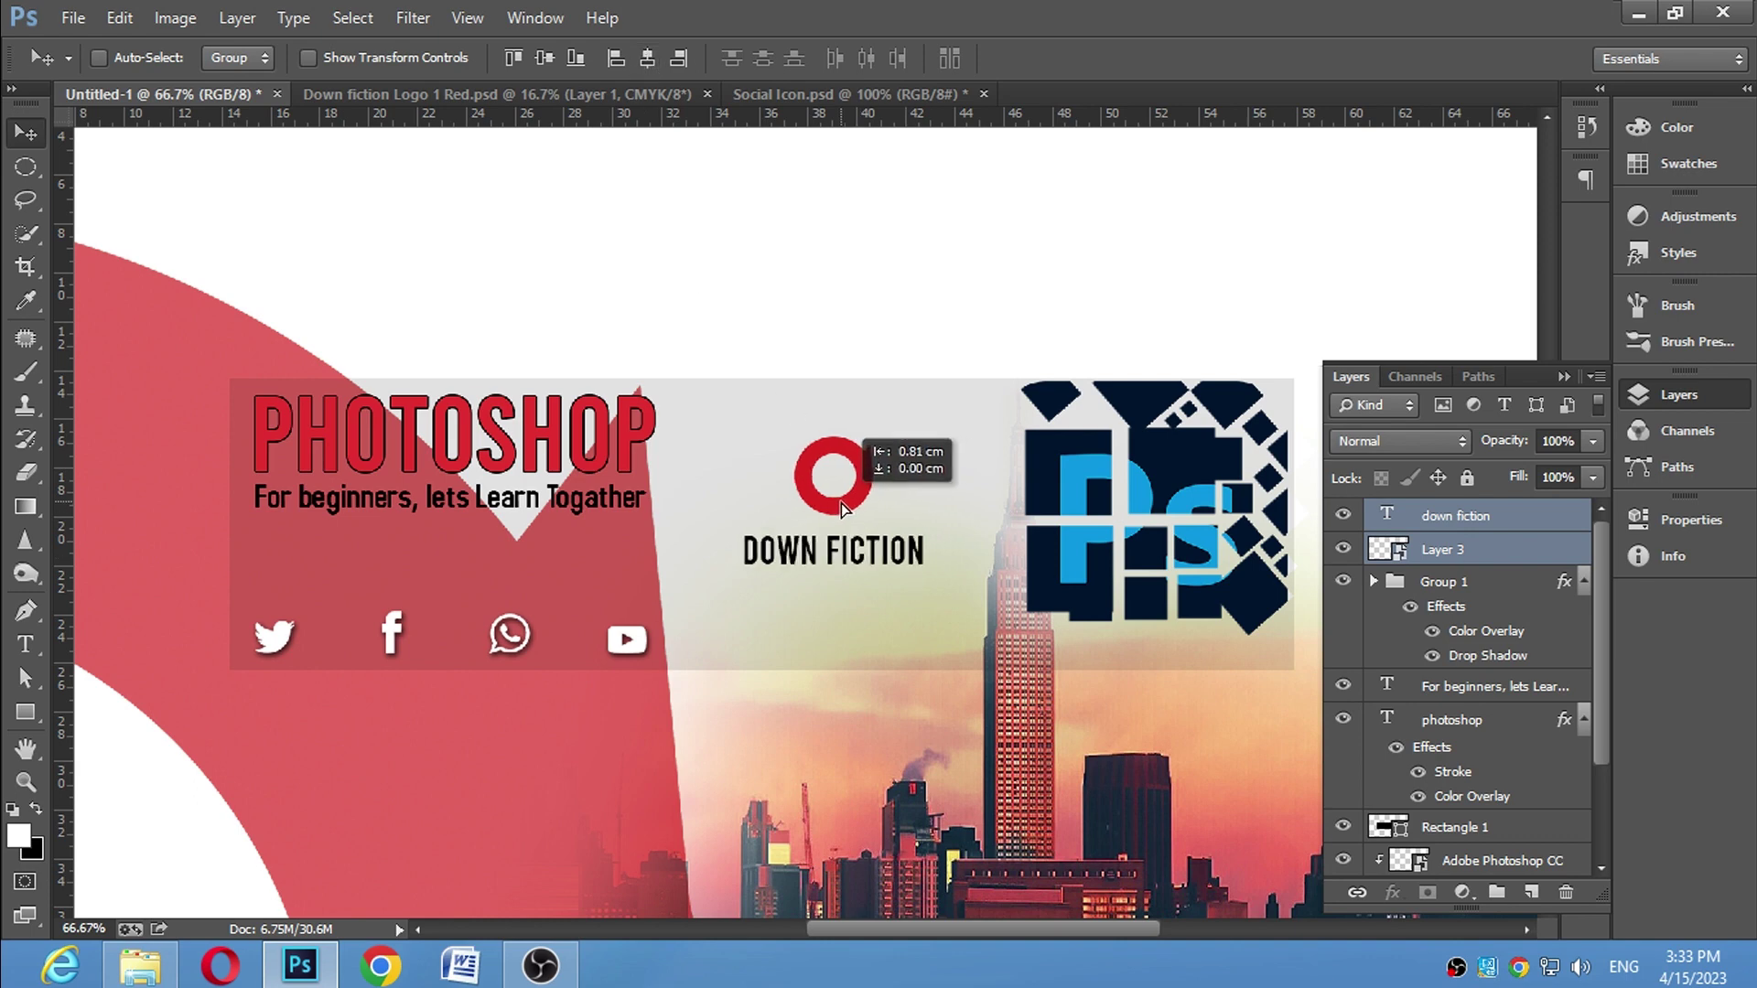
# Duplicate the DOWN FICTION text into a line just below it
pyautogui.click(1474, 517)
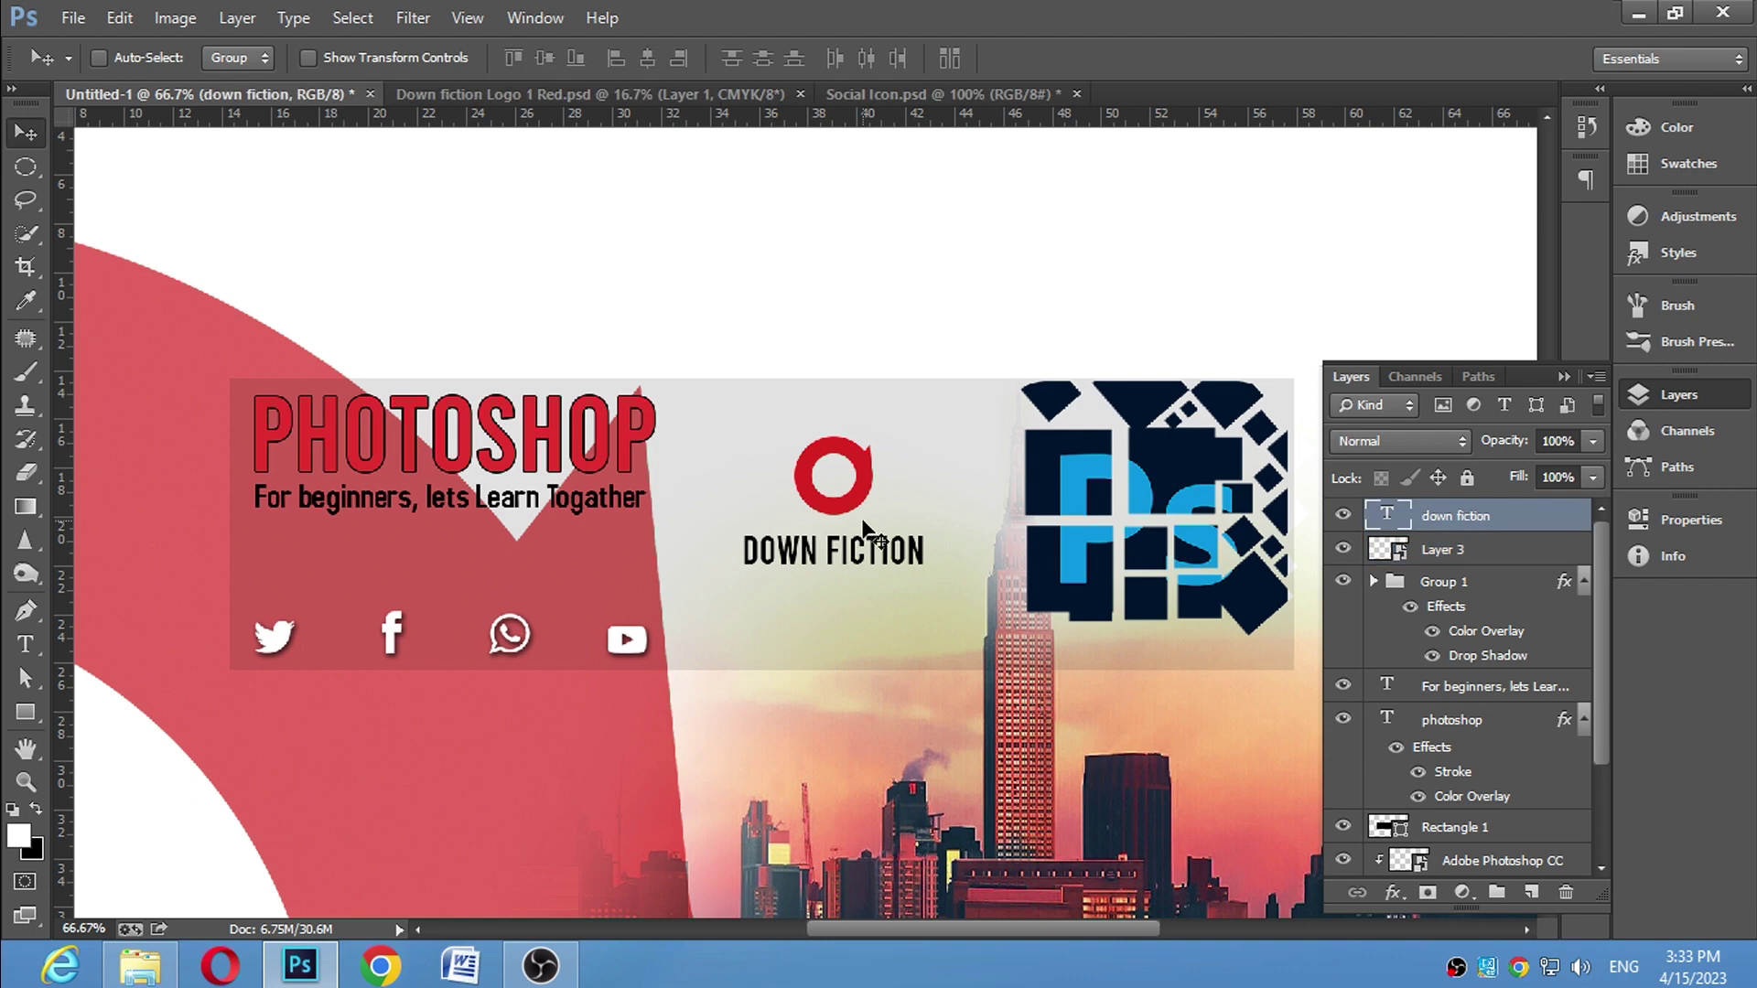
pyautogui.moveTo(837, 559)
pyautogui.mouseDown()
pyautogui.moveTo(838, 608)
pyautogui.moveTo(900, 597)
pyautogui.mouseUp()
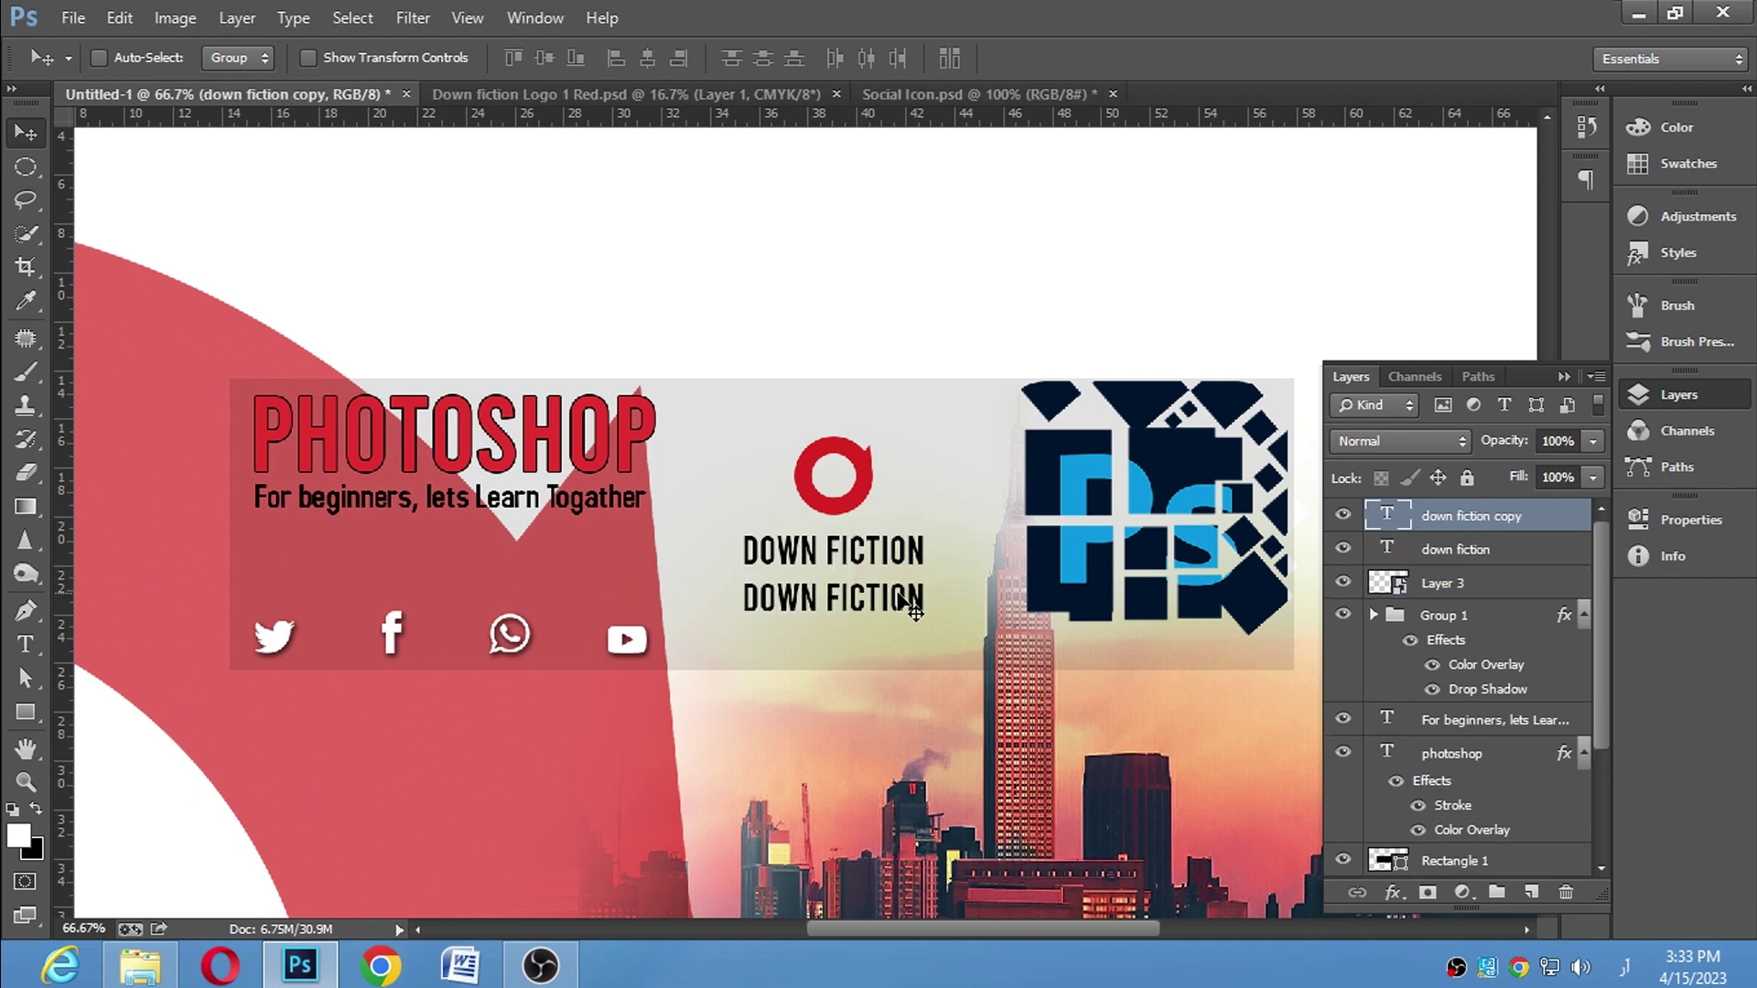
pyautogui.press('Up')
pyautogui.press('Up')
pyautogui.press('Up')
pyautogui.press('Up')
pyautogui.press('Up')
pyautogui.press('Up')
pyautogui.press('Up')
pyautogui.press('Up')
pyautogui.press('Up')
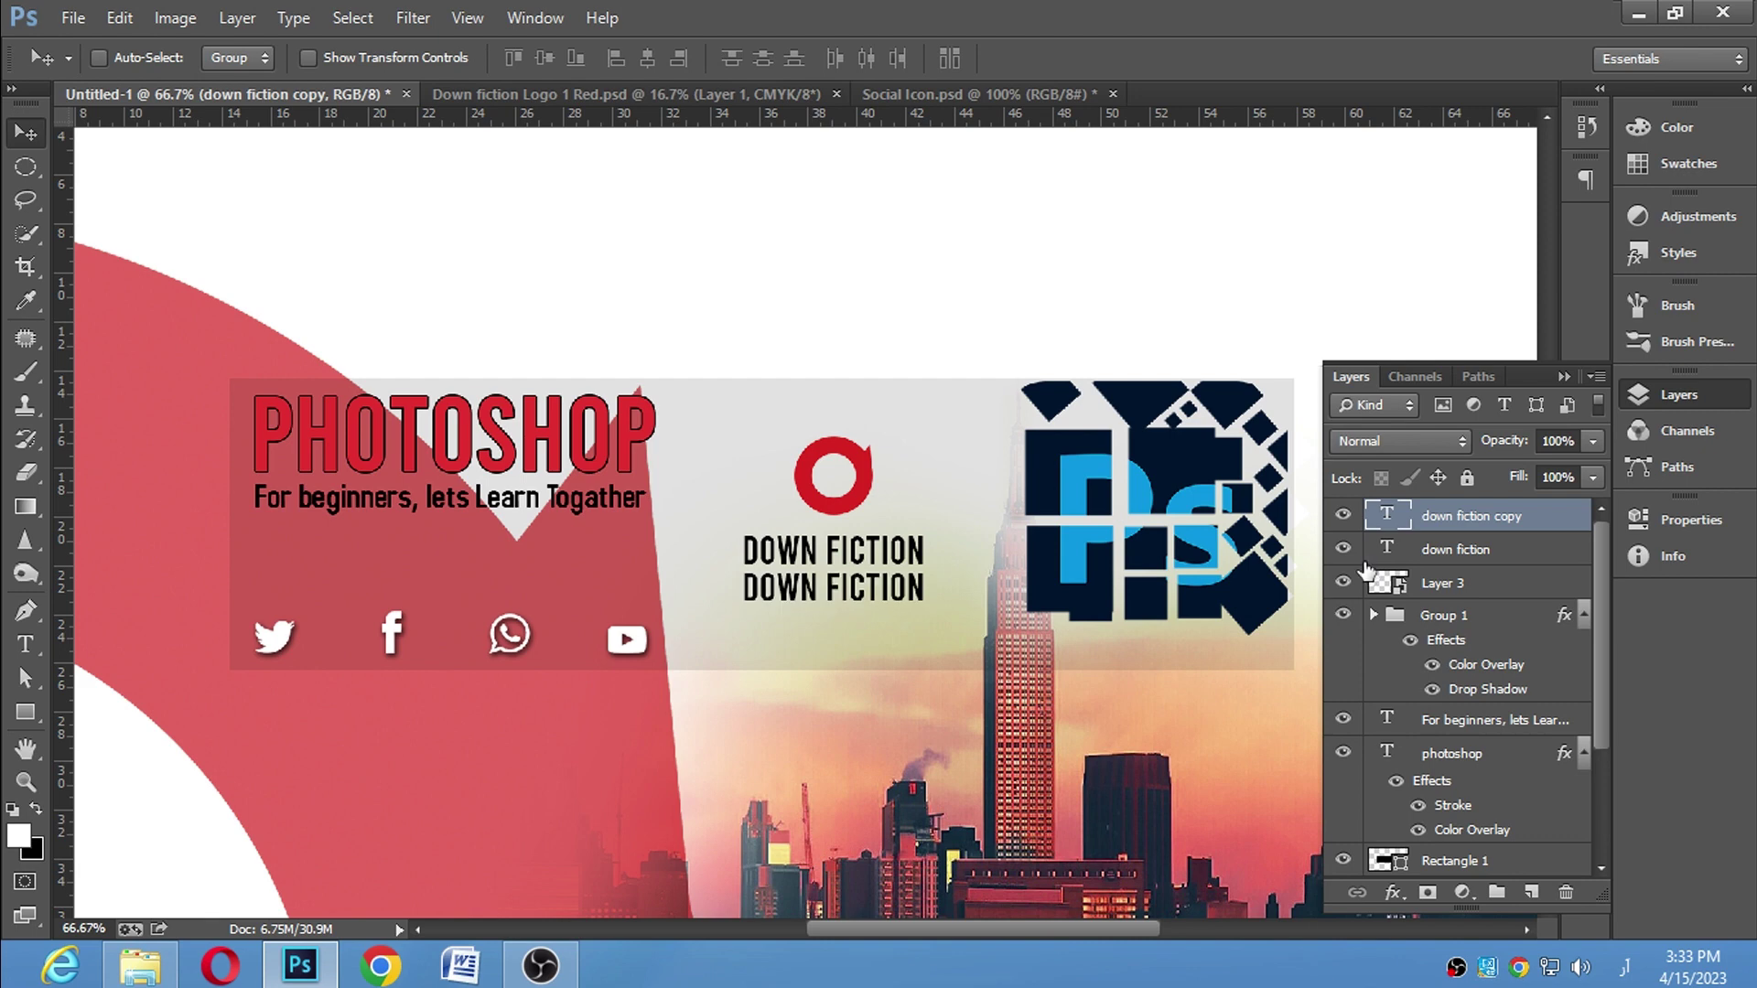
# Rewrite the copied text to read 'Photoshop Lover'
pyautogui.doubleClick(1392, 516)
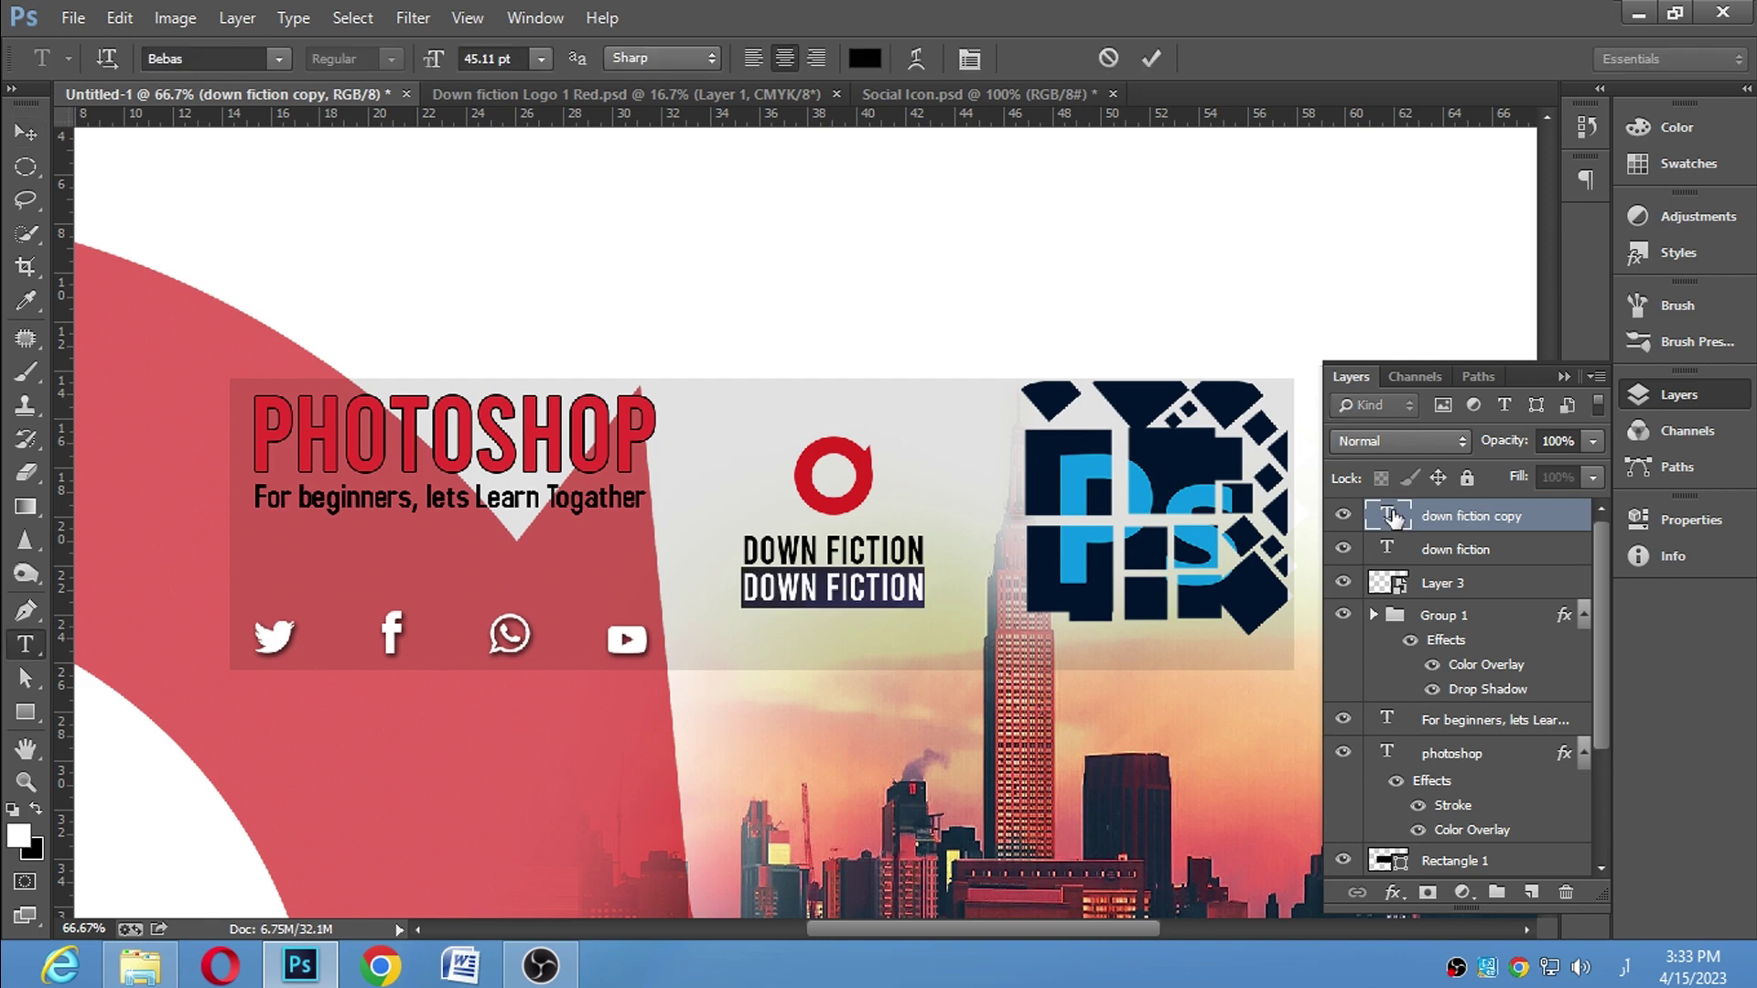
pyautogui.press('BackSpace')
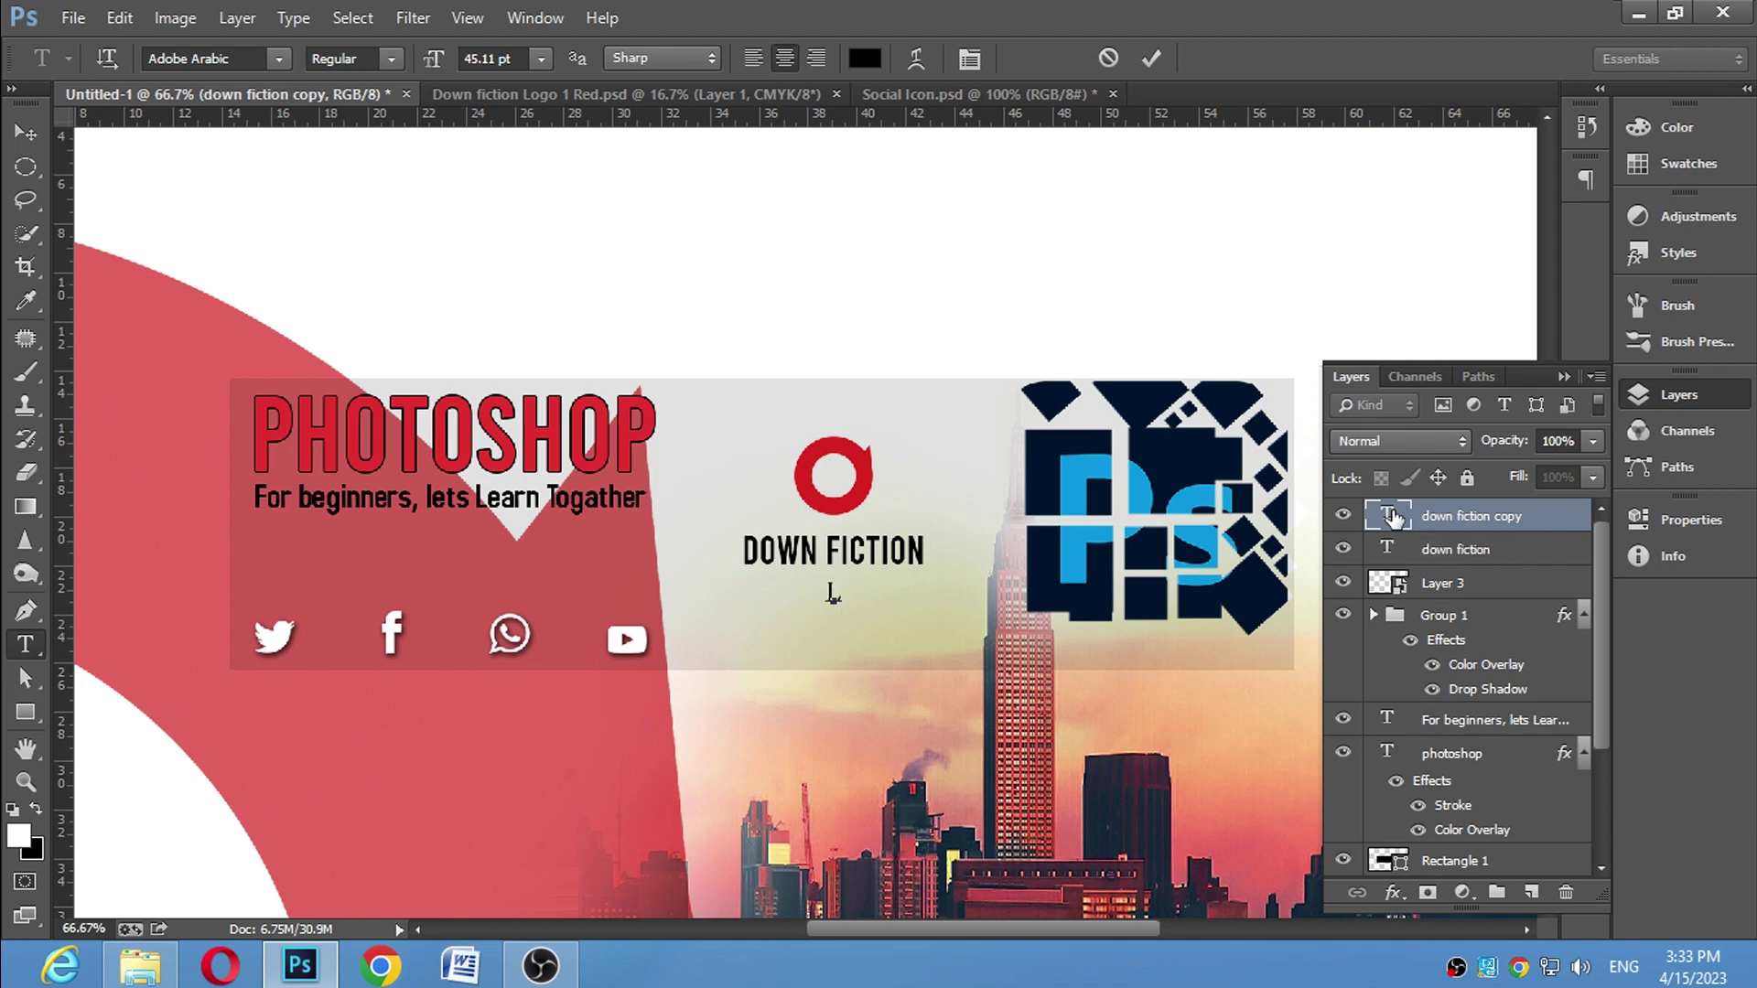
pyautogui.write('Love')
pyautogui.press('BackSpace')
pyautogui.press('BackSpace')
pyautogui.press('BackSpace')
pyautogui.press('BackSpace')
pyautogui.write('hotosho')
pyautogui.write('p Lo')
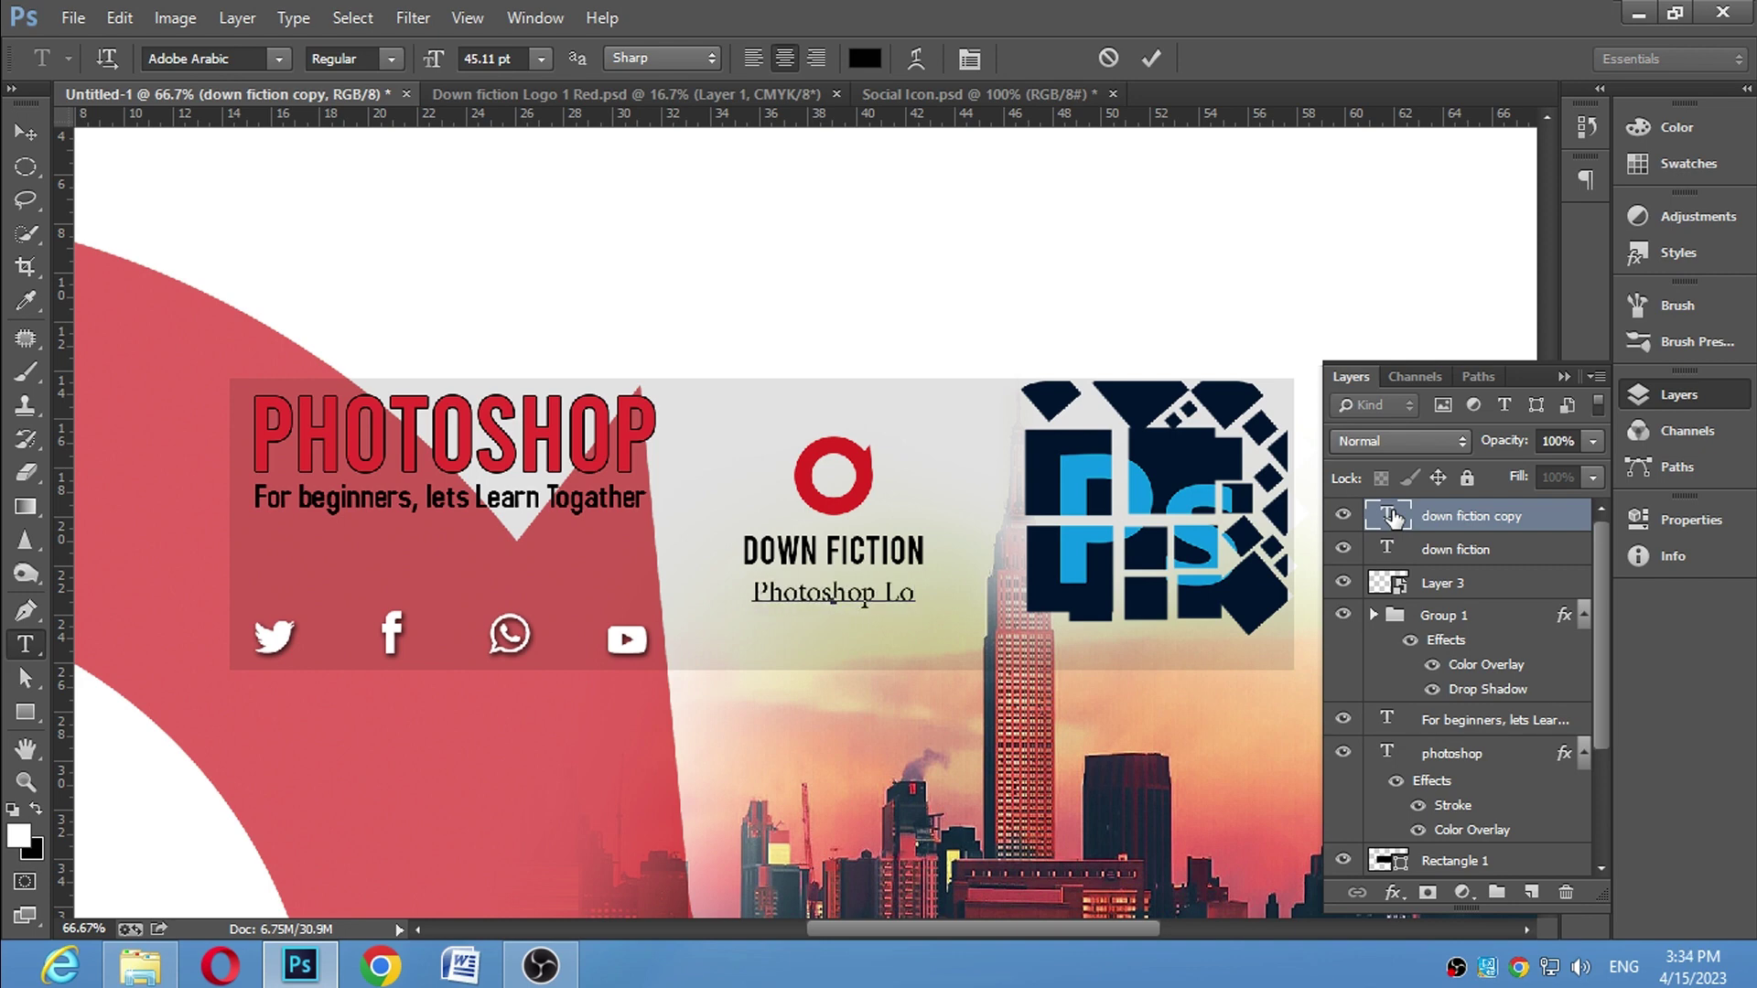
pyautogui.write('ver')
pyautogui.click(1393, 517)
pyautogui.press('v')
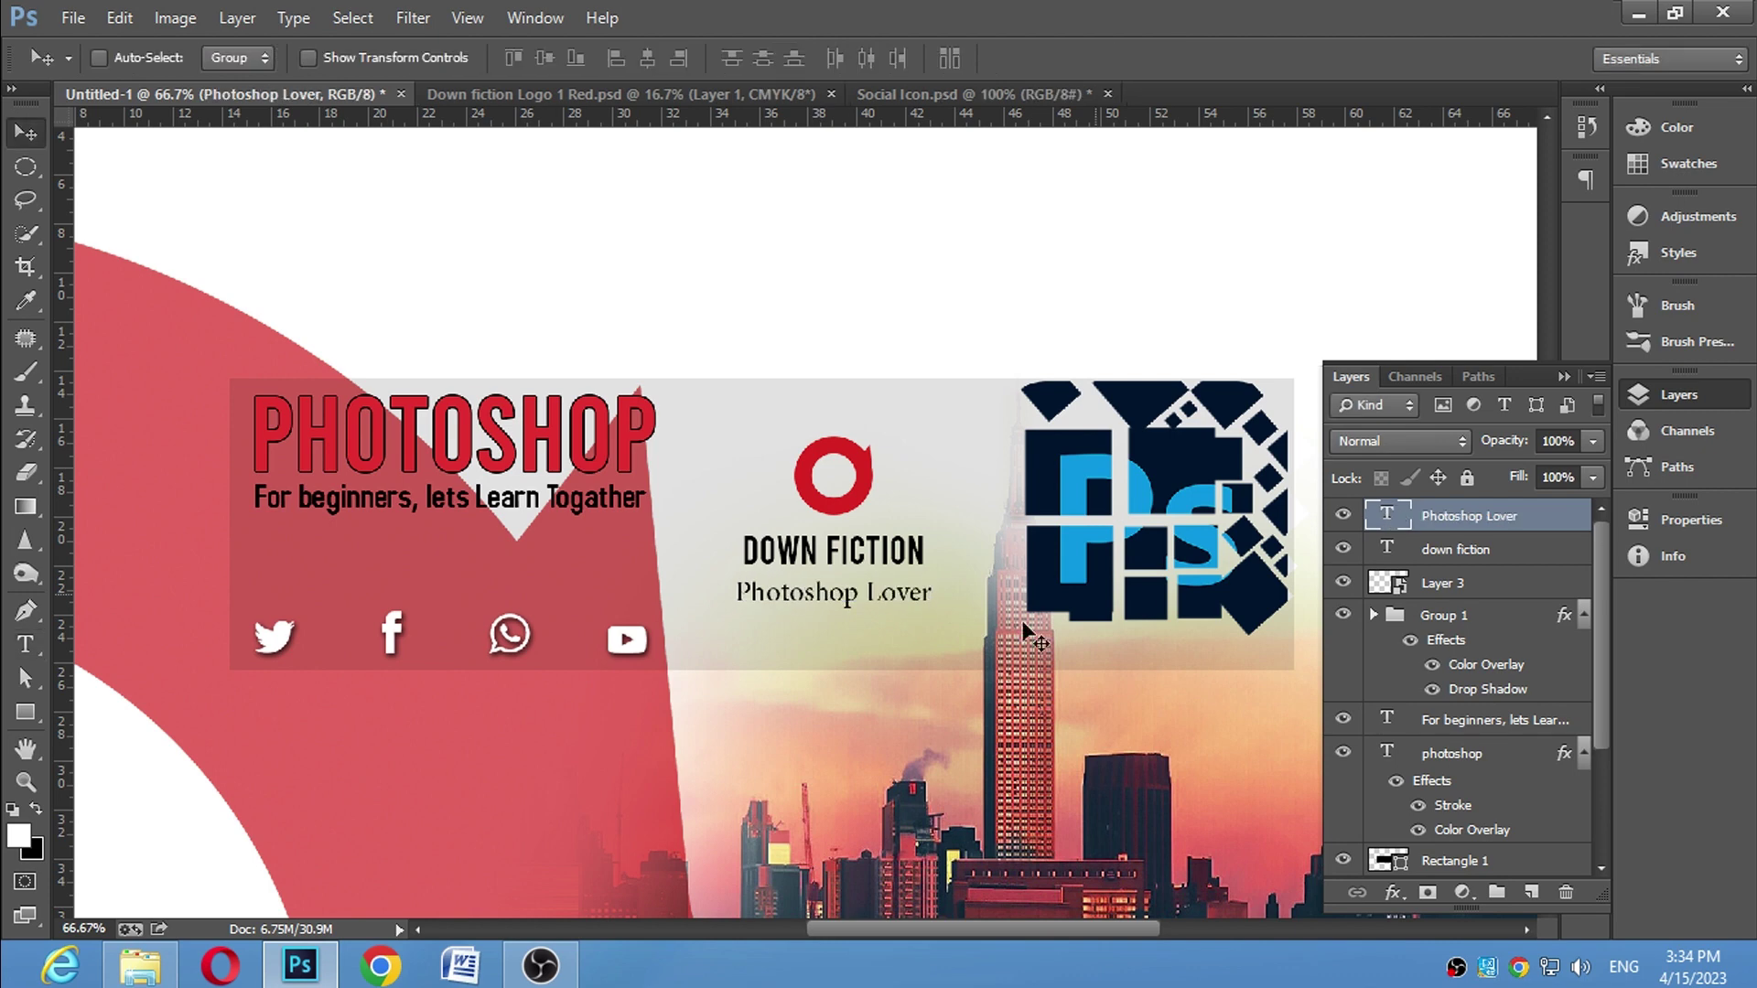
# Scale the Photoshop Lover tagline down beneath DOWN FICTION
pyautogui.hotkey('ctrl', 't')
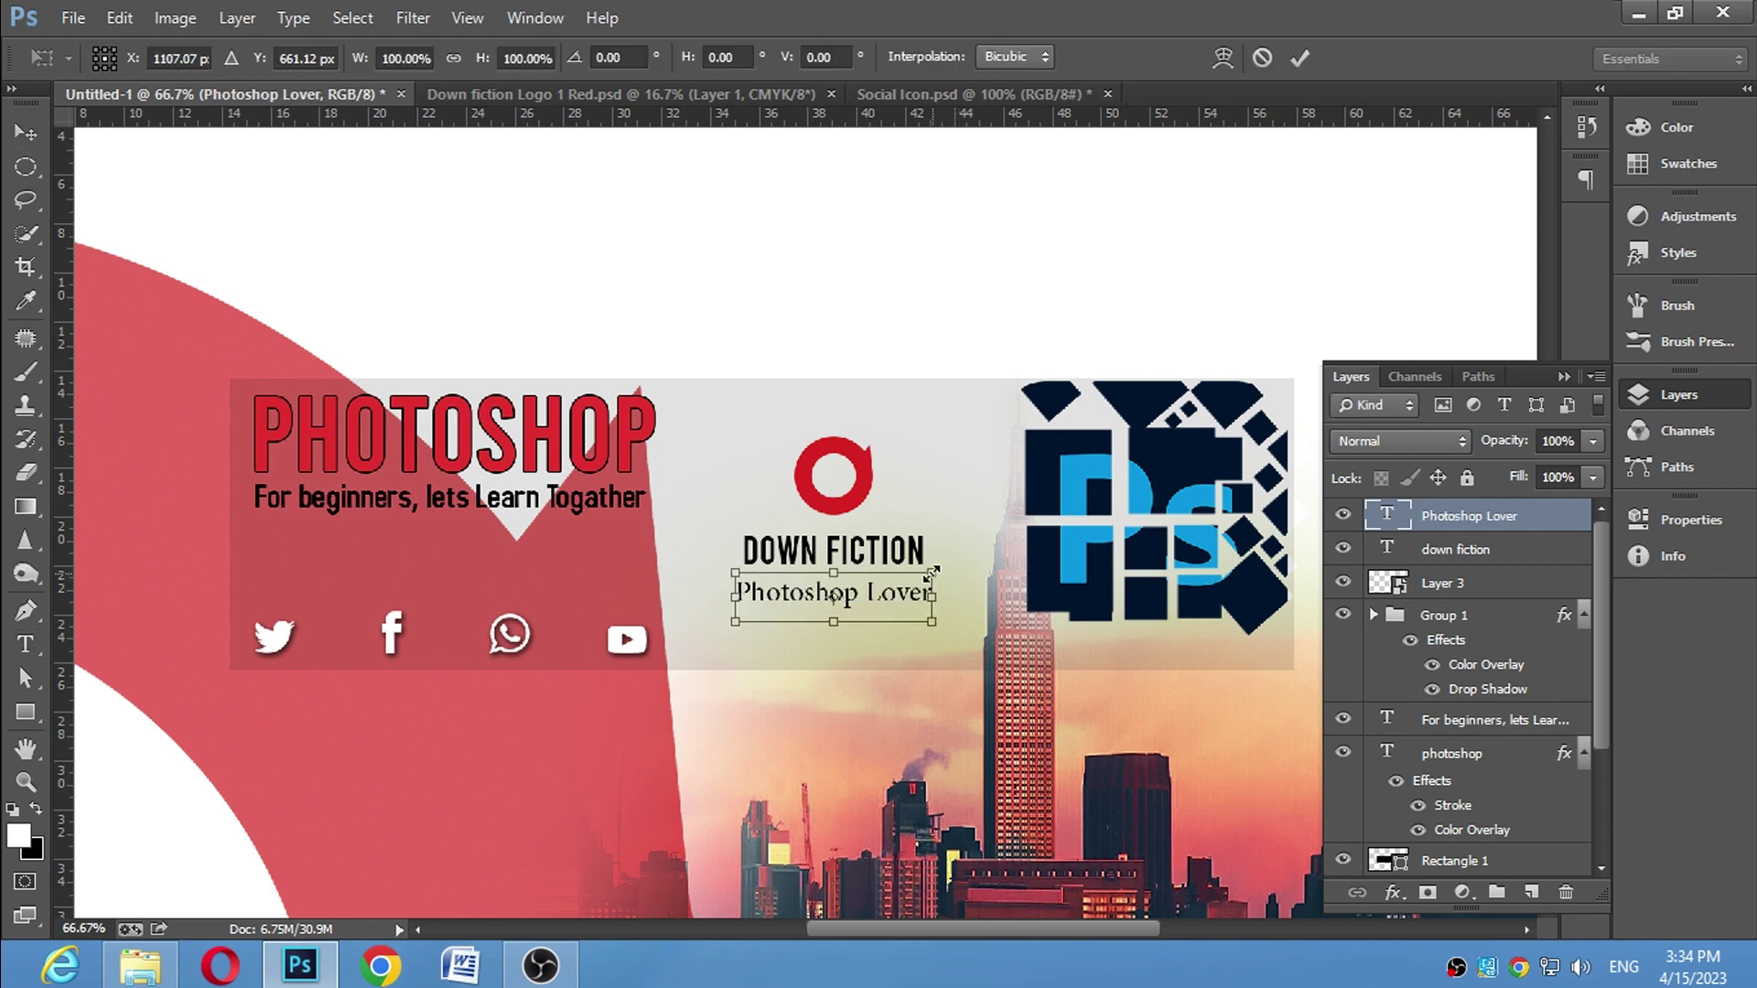
pyautogui.moveTo(931, 575); pyautogui.dragTo(906, 592)
pyautogui.press('Return')
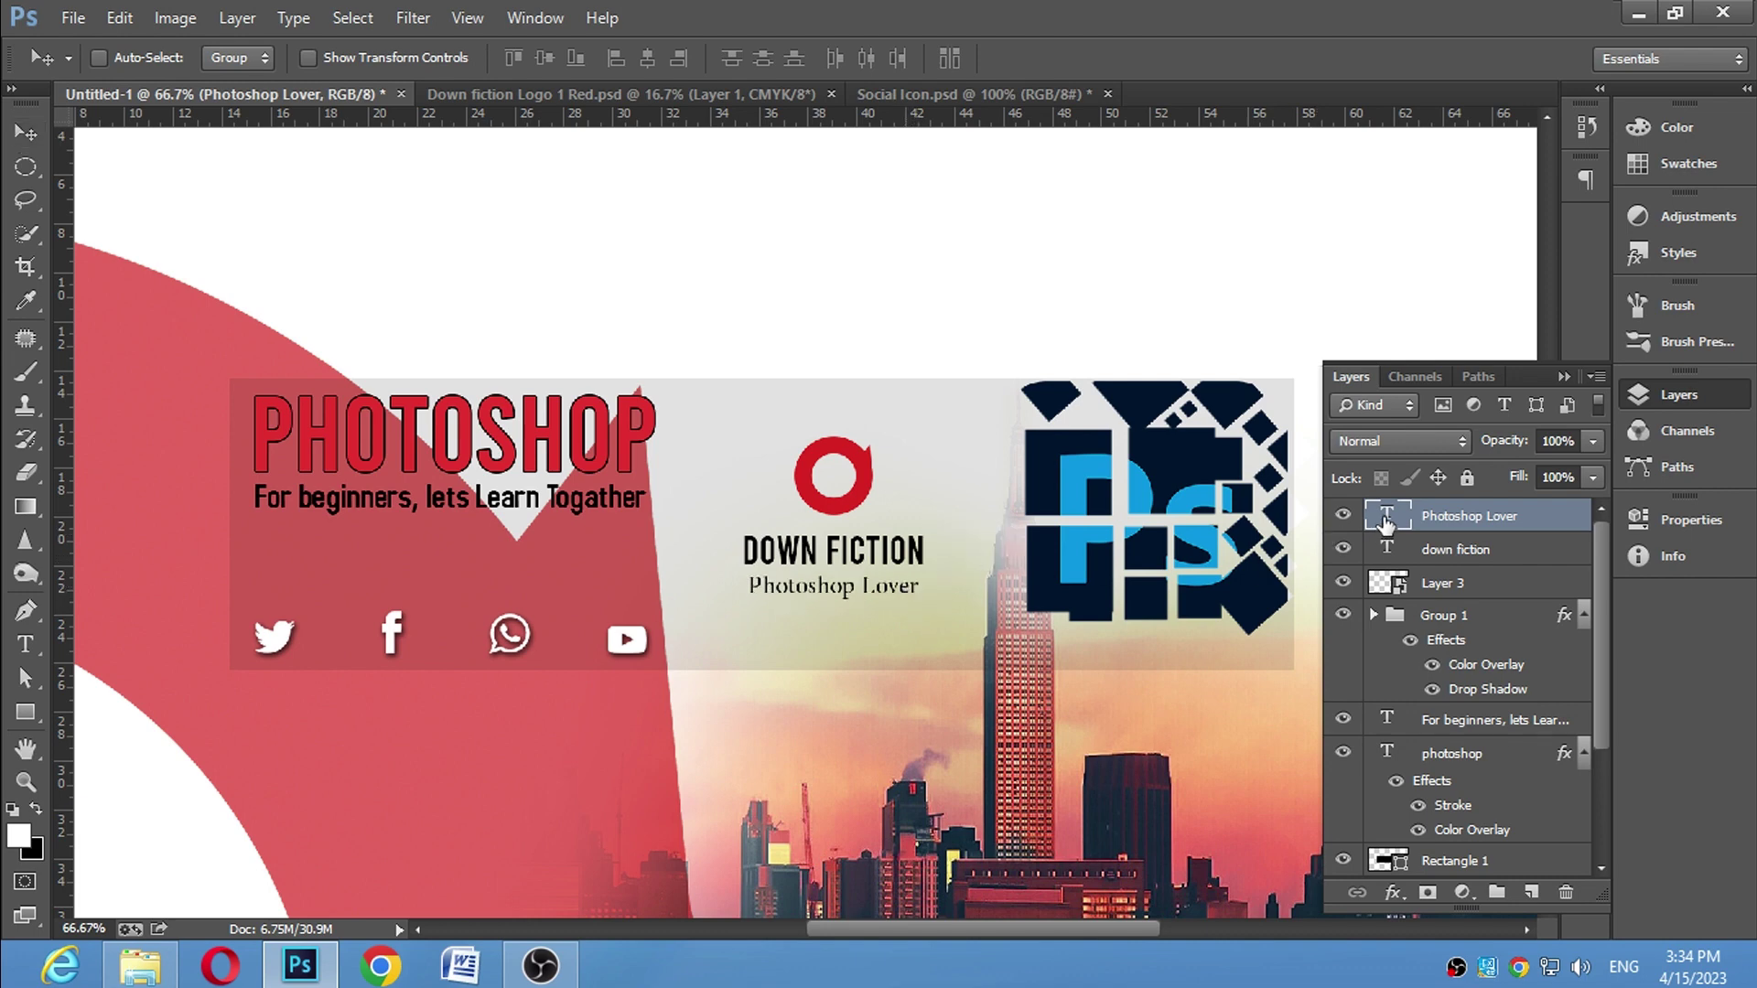
# Change the Photoshop Lover tagline's font to Arial
pyautogui.doubleClick(1386, 517)
pyautogui.click(207, 57)
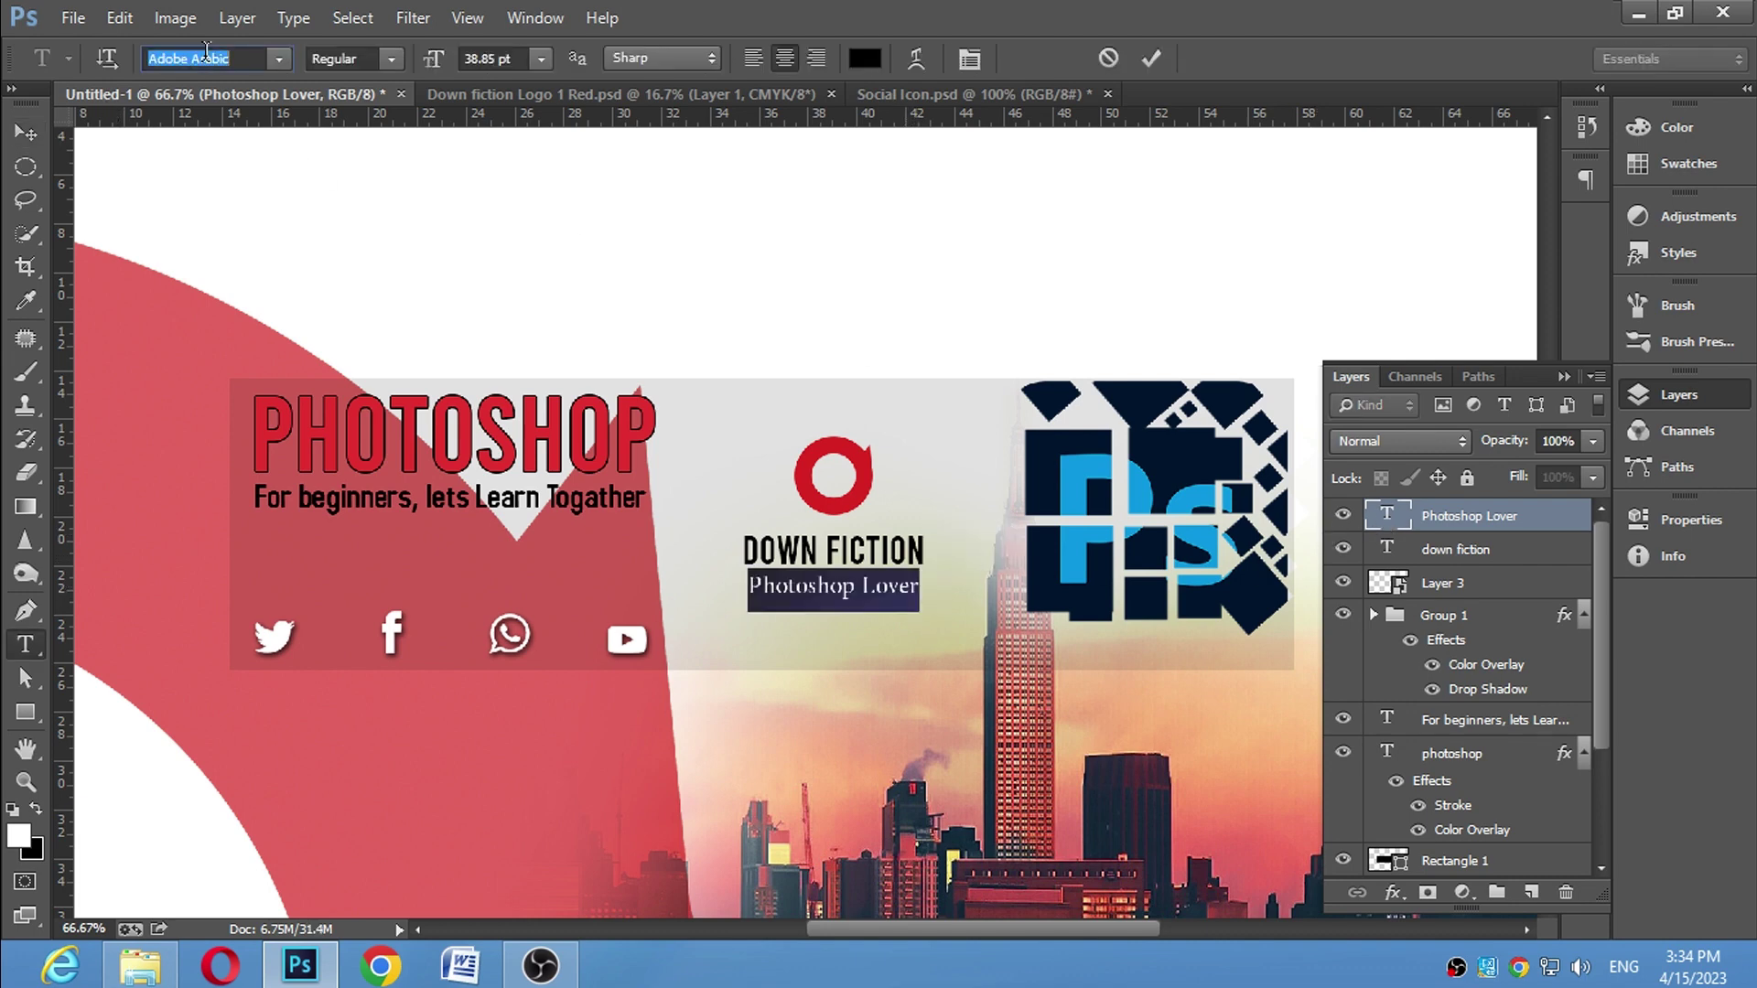
pyautogui.write('Arial')
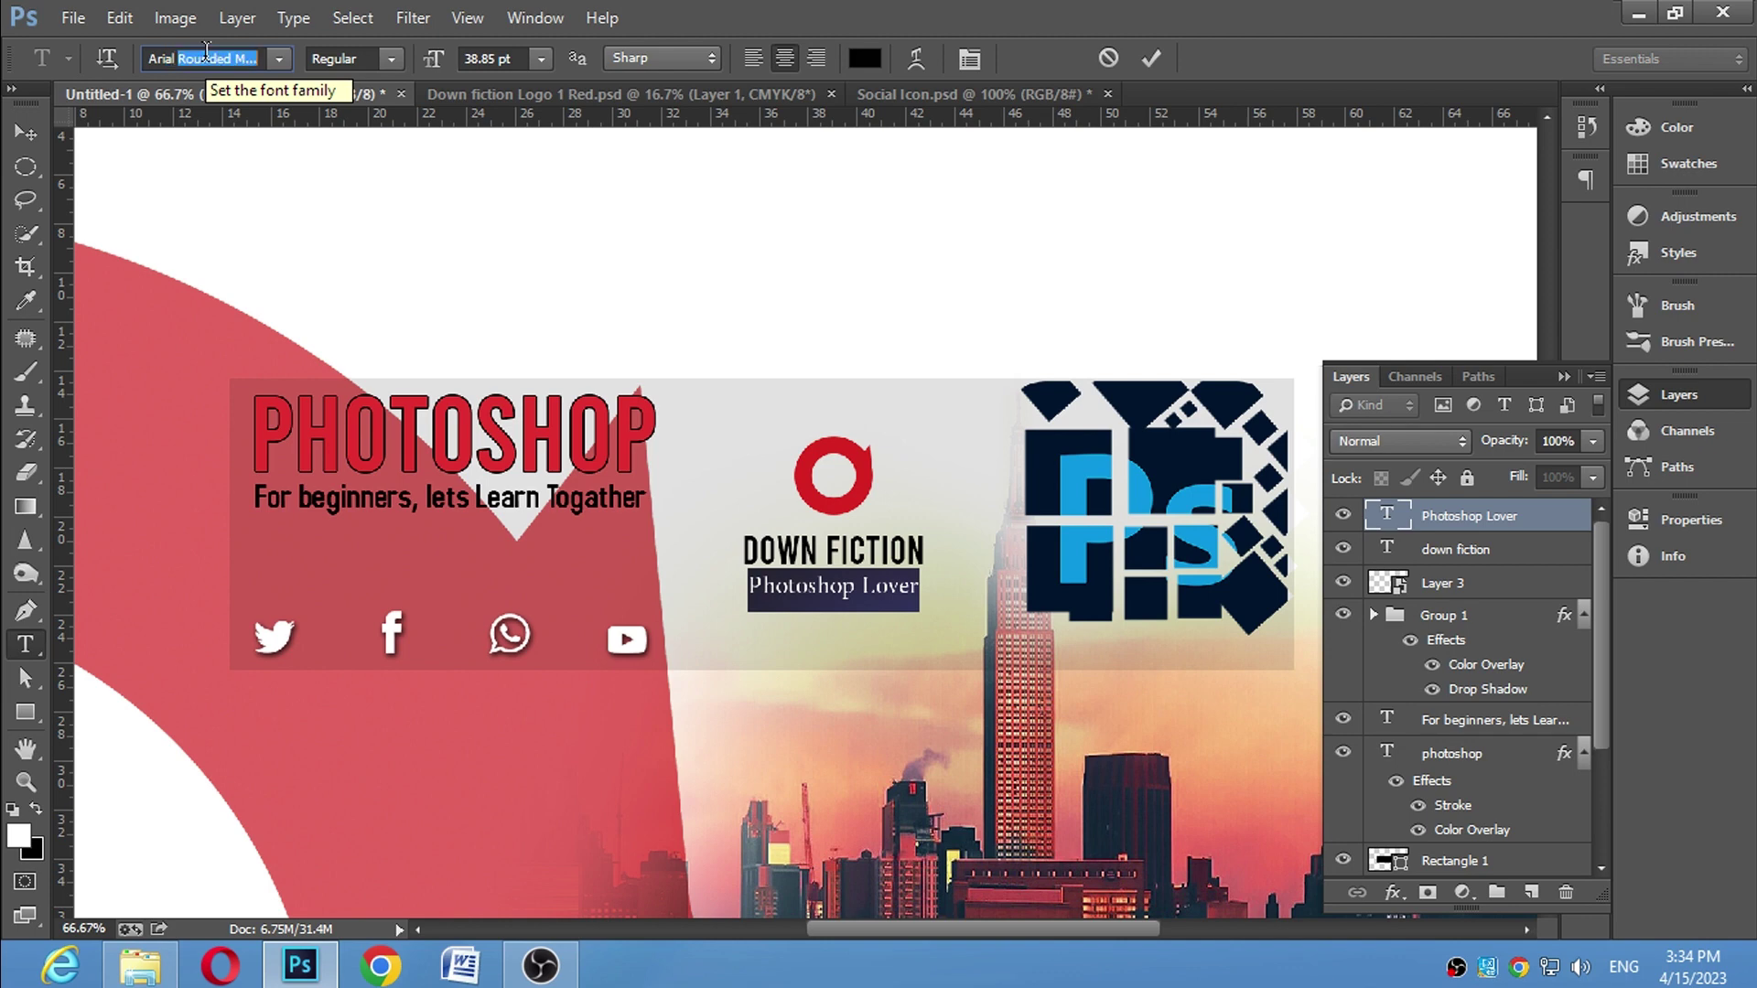
pyautogui.press('BackSpace')
pyautogui.press('BackSpace')
pyautogui.press('BackSpace')
pyautogui.press('BackSpace')
pyautogui.write('A')
pyautogui.press('Return')
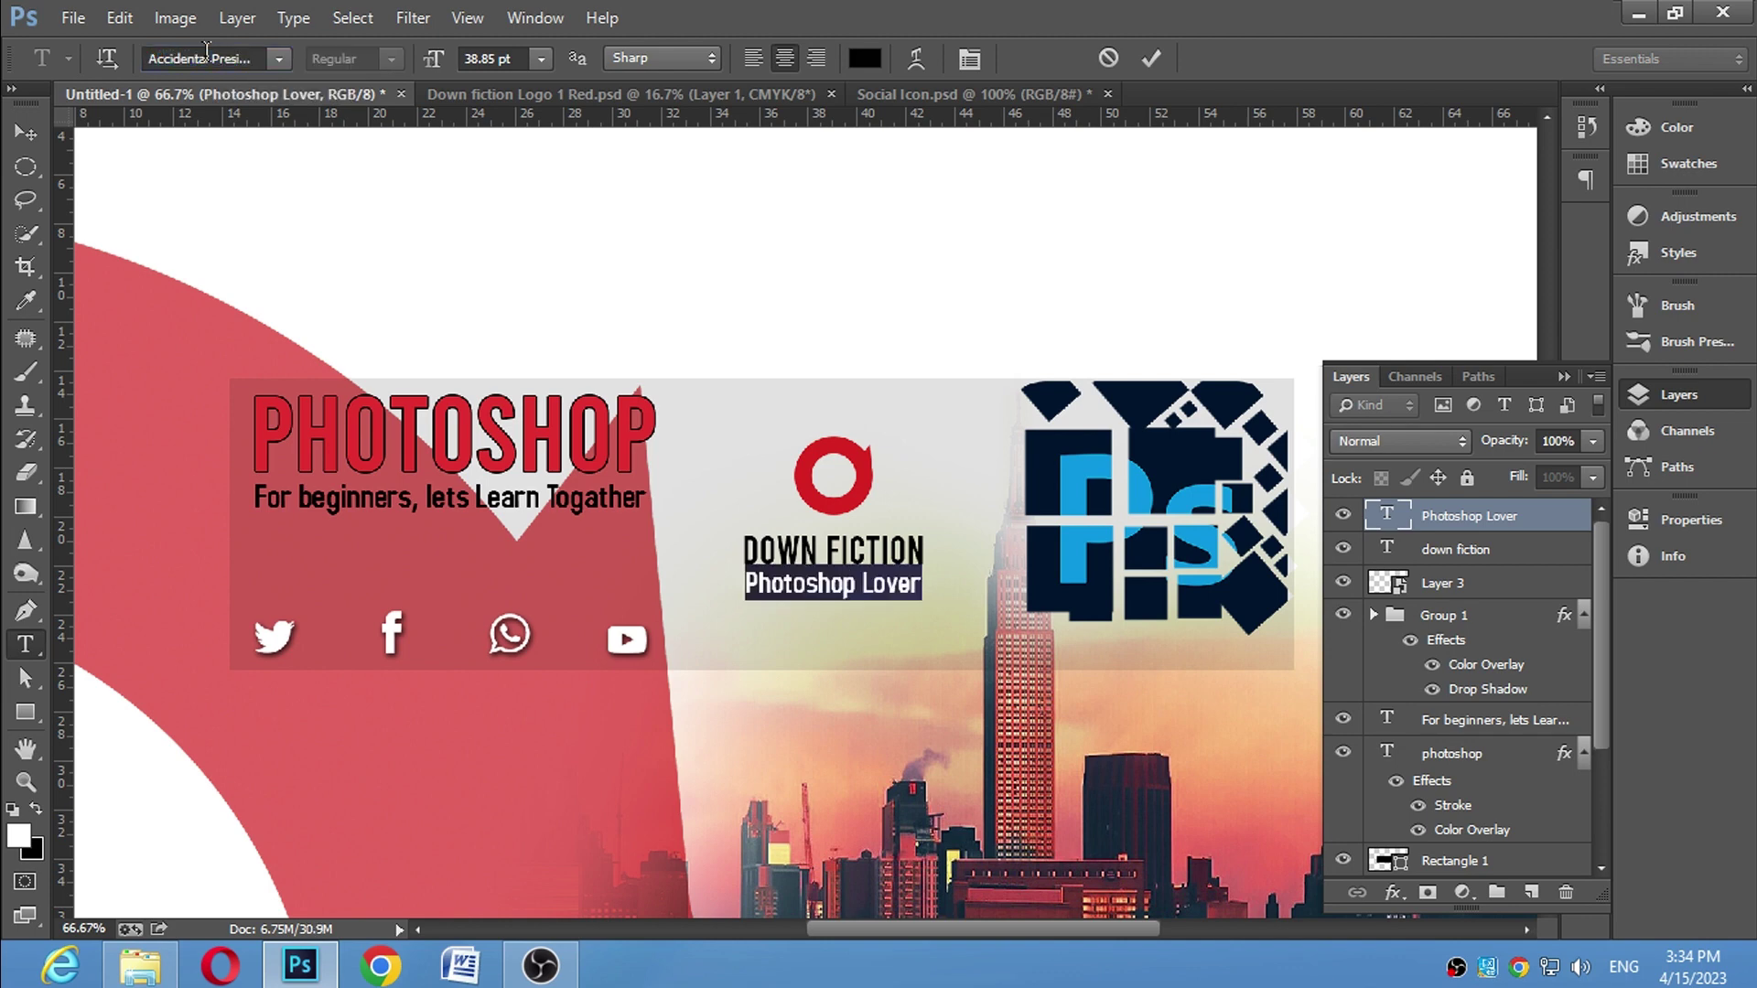
pyautogui.hotkey('ctrl', 'Return')
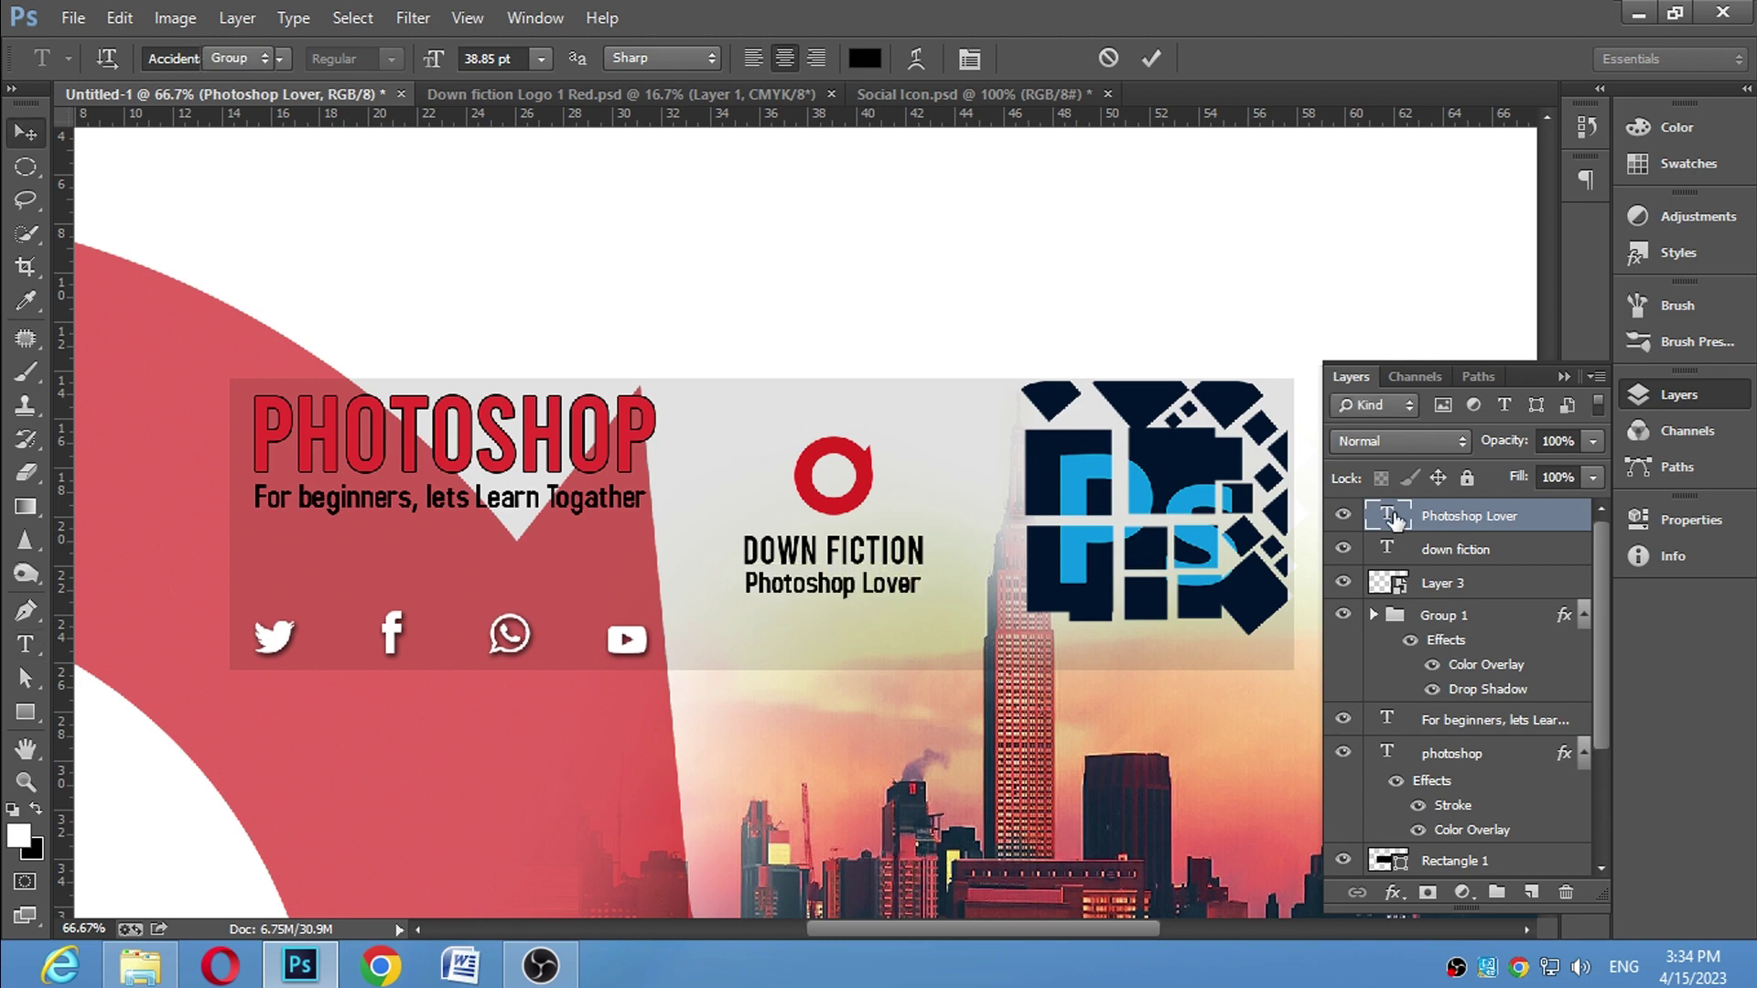
# Colour the Photoshop Lover tagline dark navy, sampled from the Ps logo
pyautogui.doubleClick(1390, 510)
pyautogui.click(864, 58)
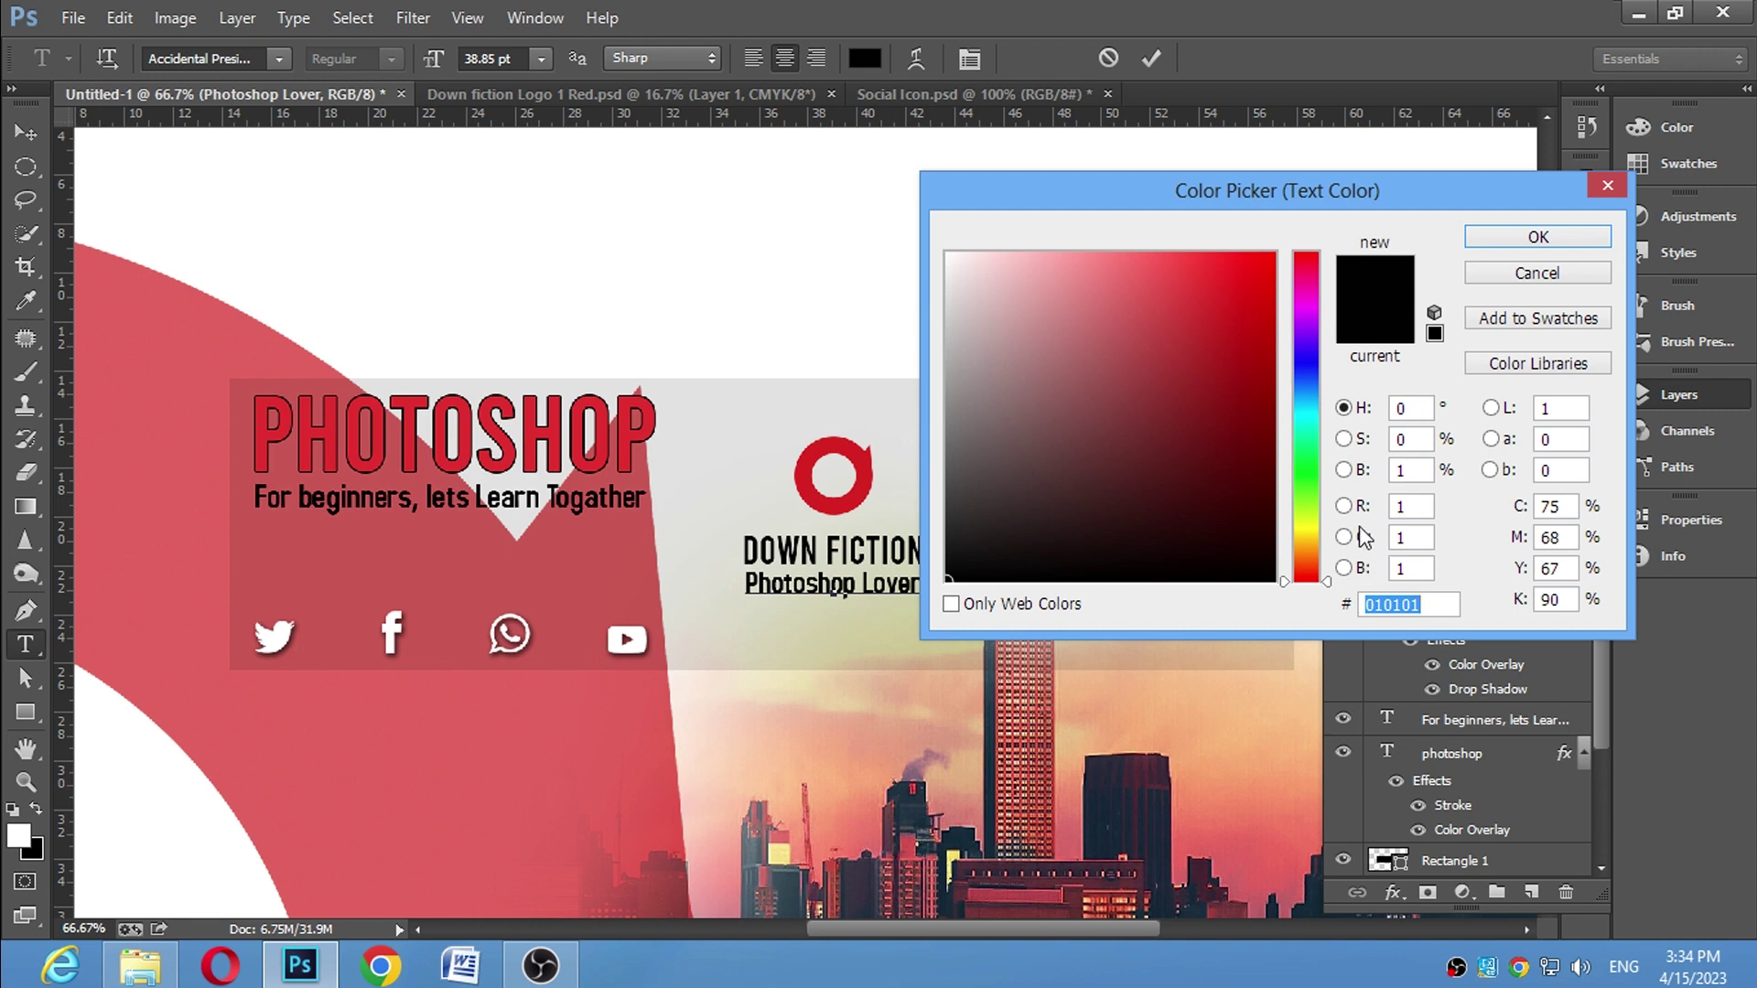
pyautogui.click(1303, 363)
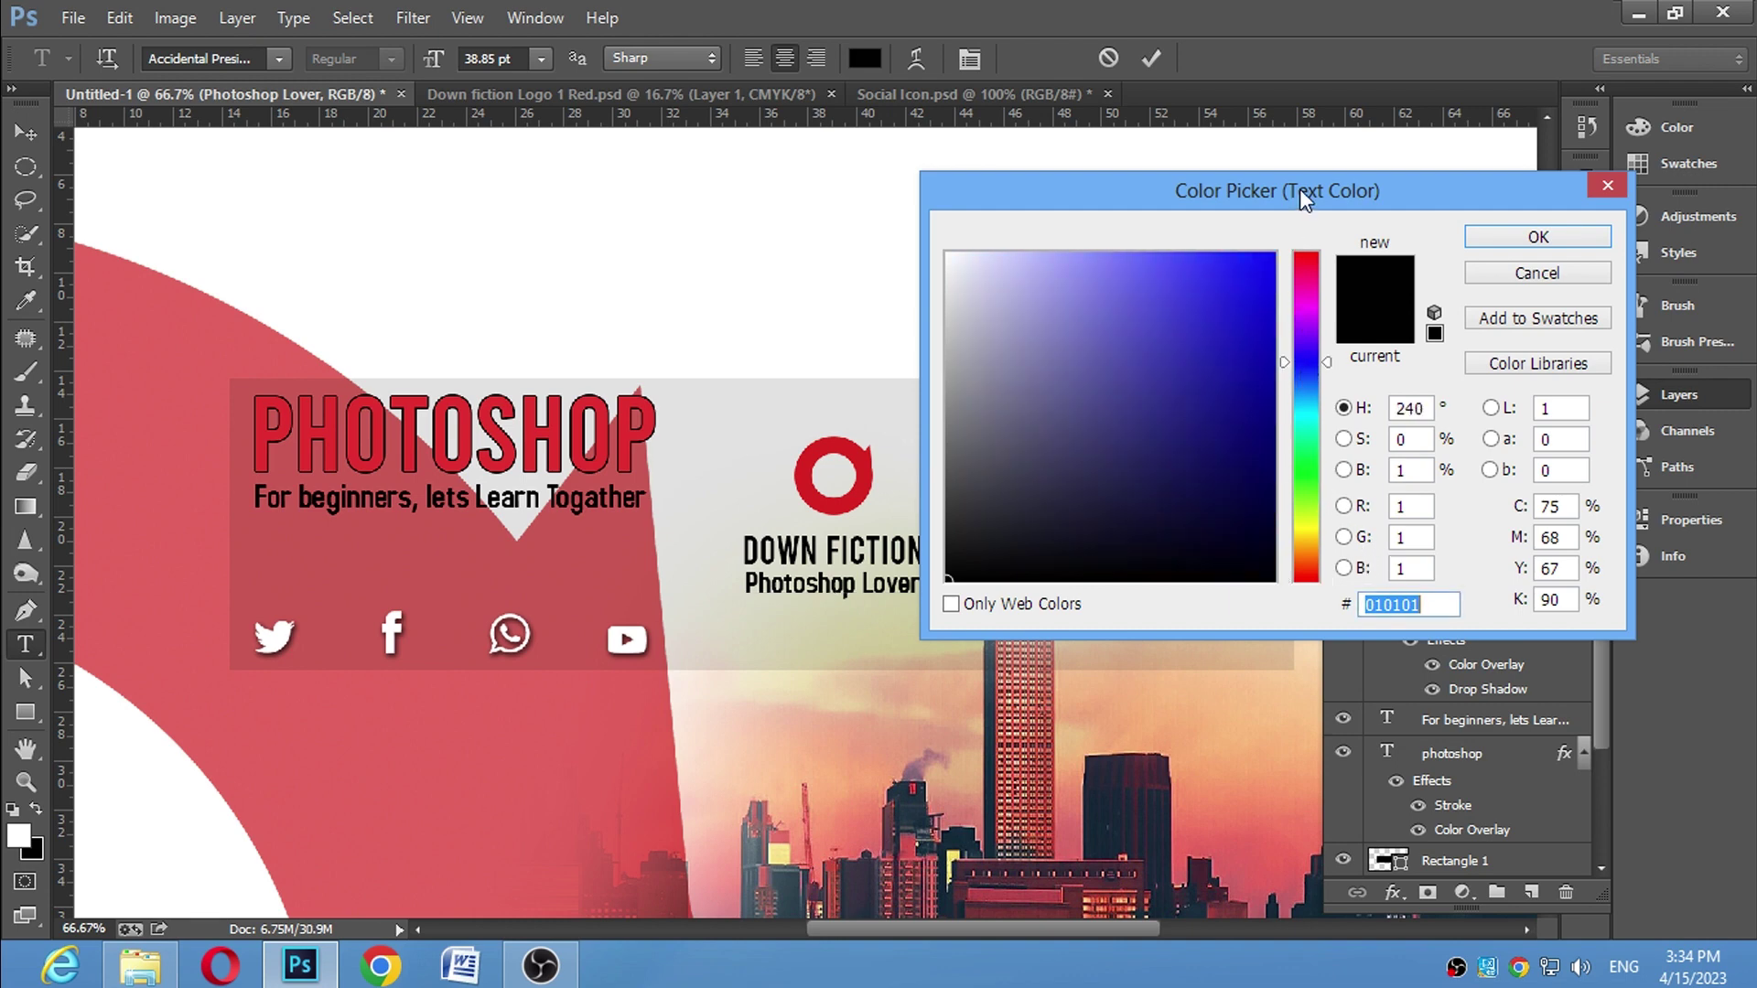
pyautogui.moveTo(1299, 189); pyautogui.dragTo(493, 200)
pyautogui.click(1063, 499)
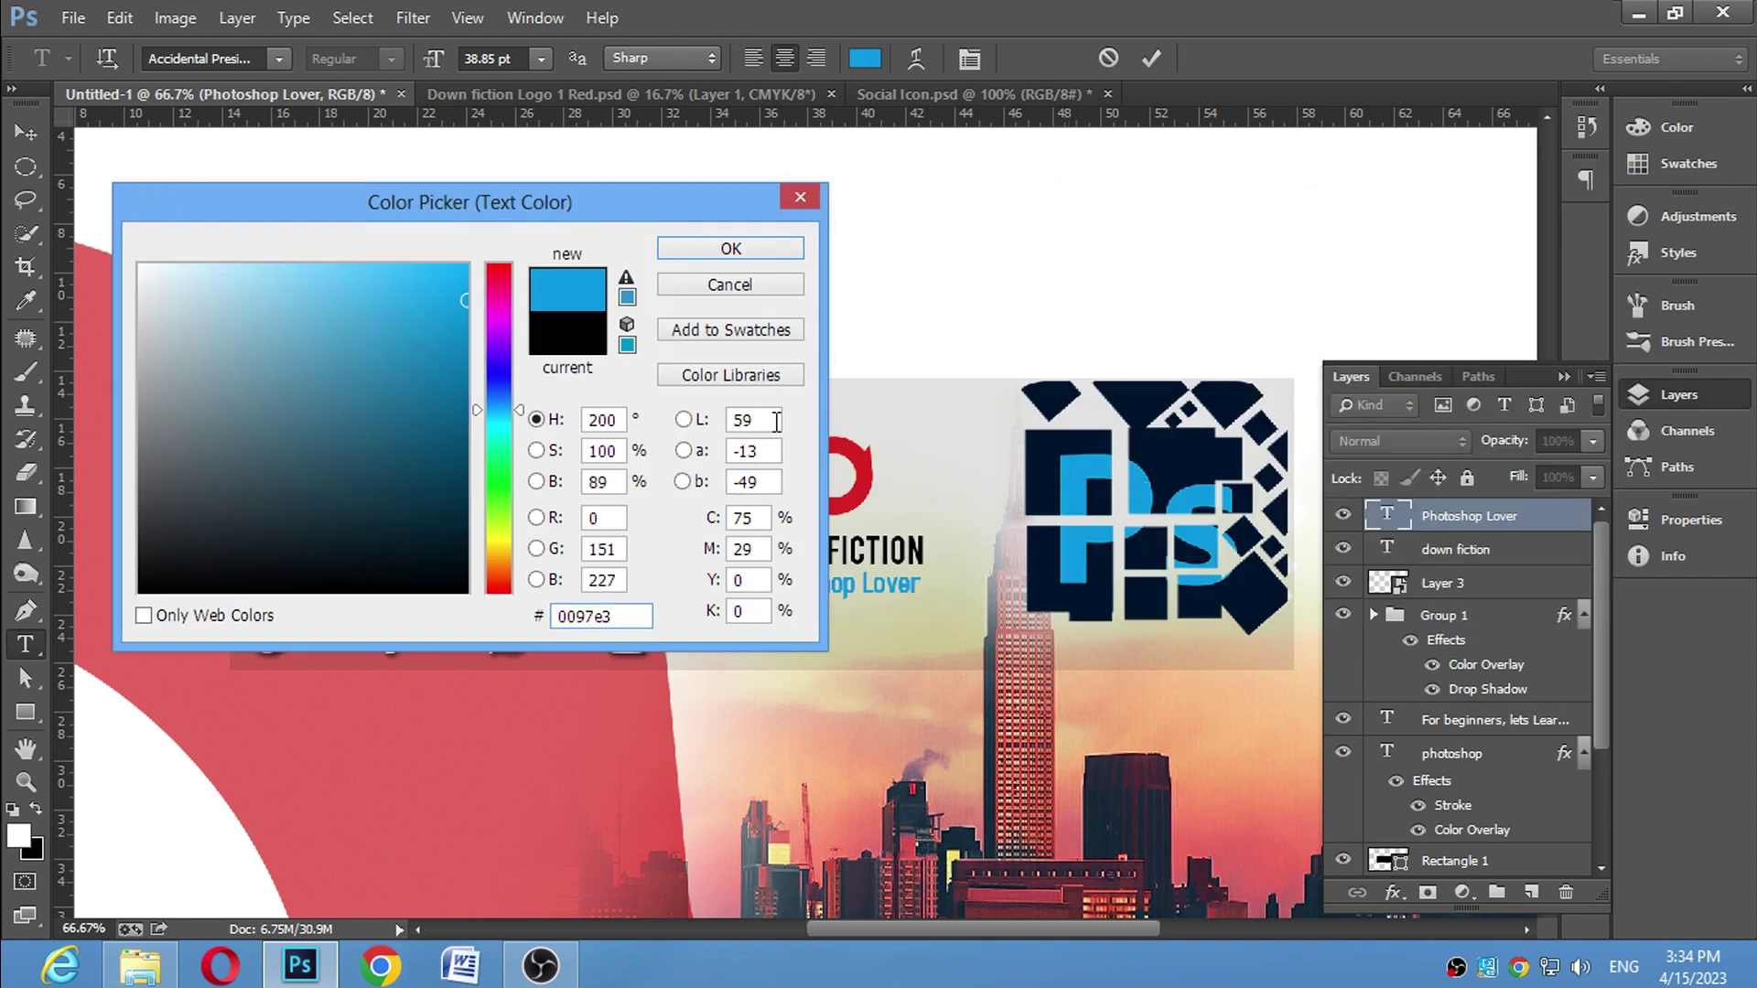
pyautogui.click(1043, 453)
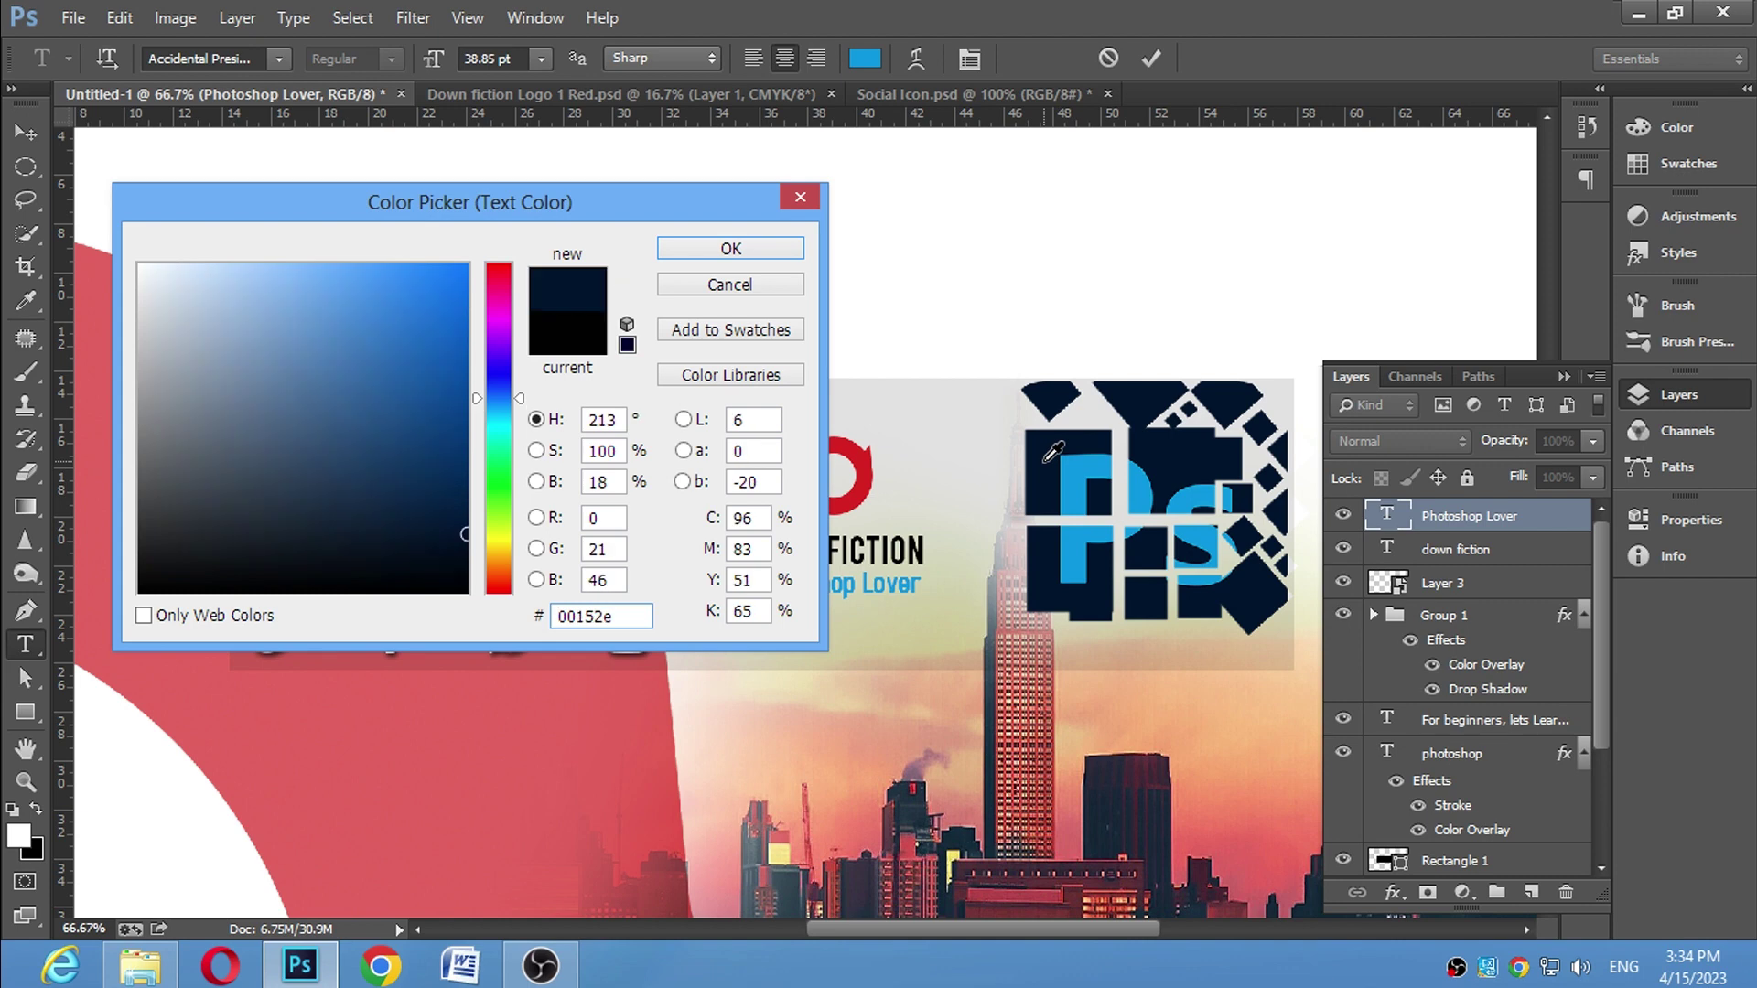
pyautogui.click(732, 249)
pyautogui.click(1342, 515)
pyautogui.press('v')
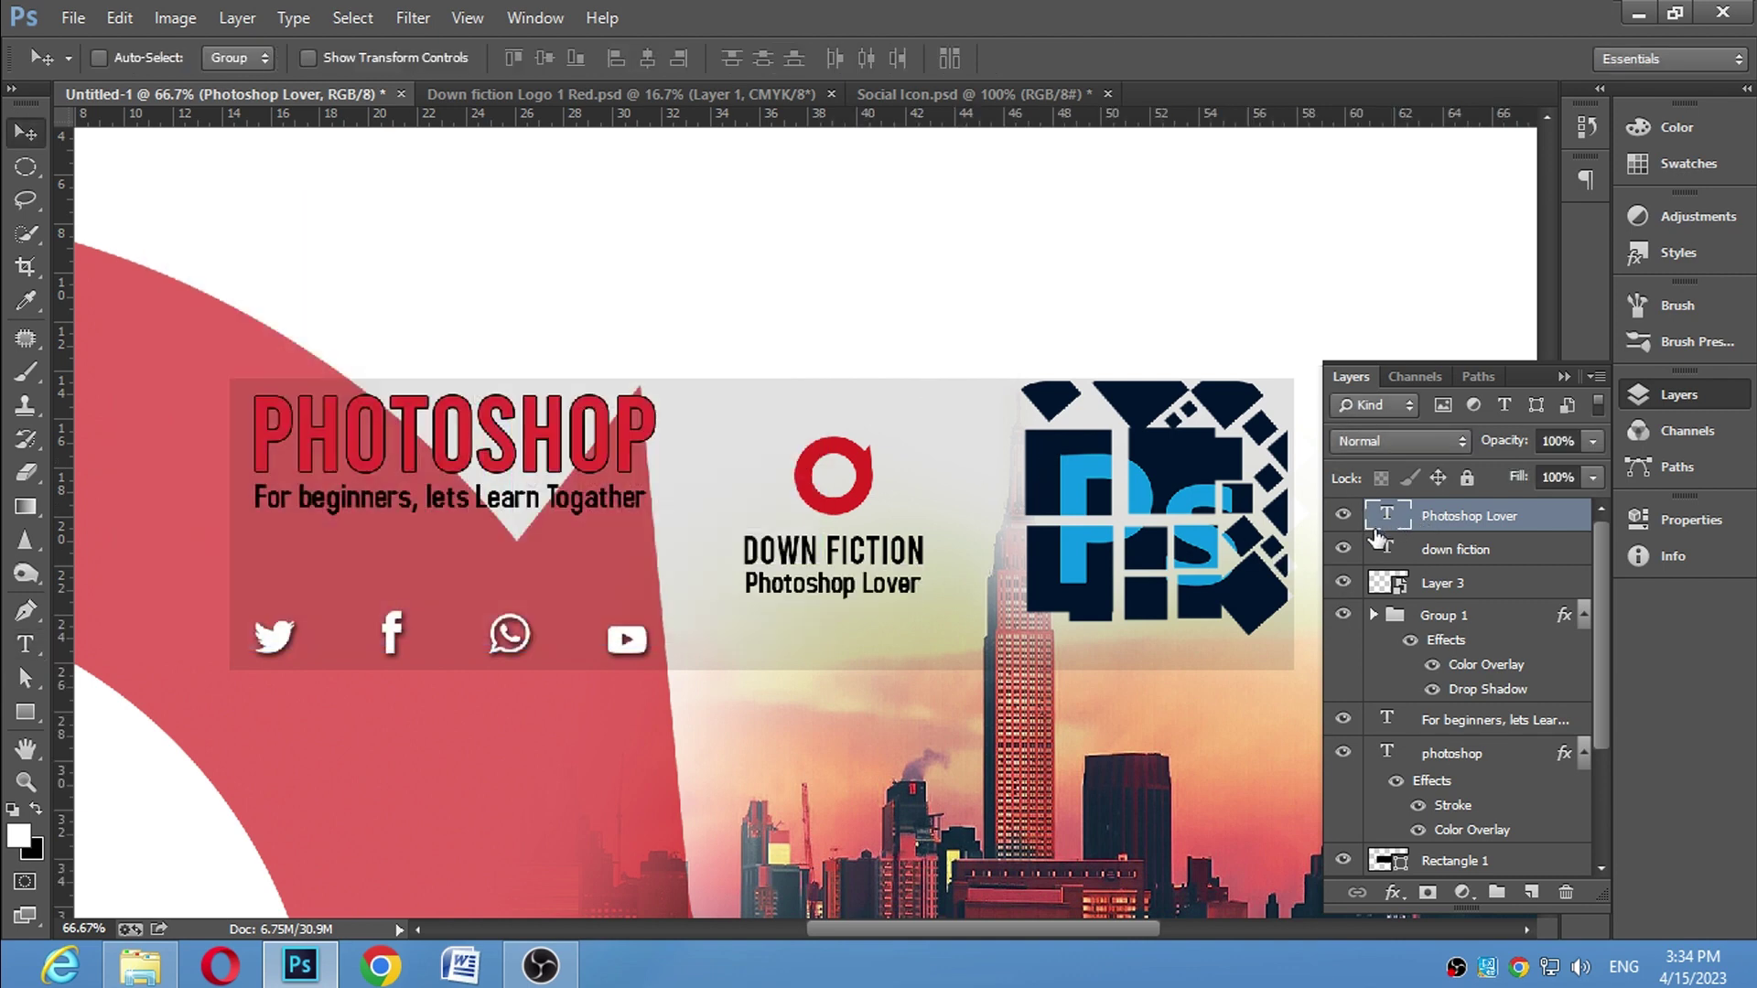
# Reapply the dark navy colour to the Photoshop Lover tagline
pyautogui.doubleClick(1388, 516)
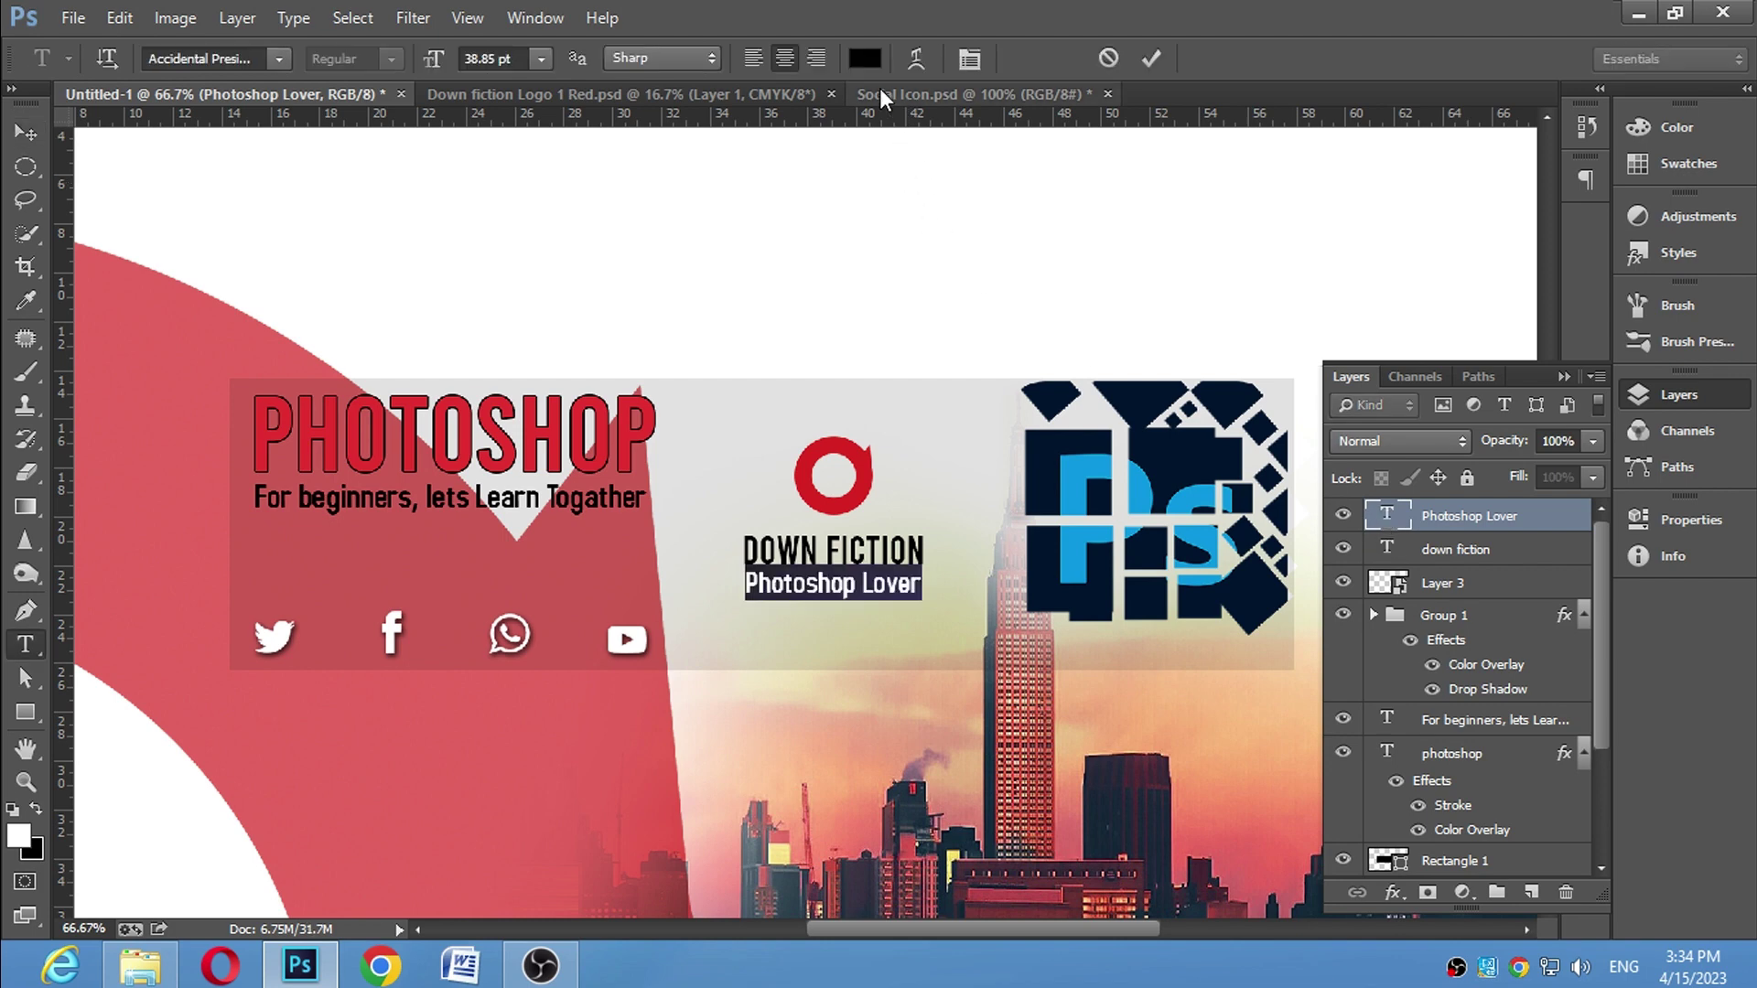
pyautogui.click(866, 57)
pyautogui.click(1064, 452)
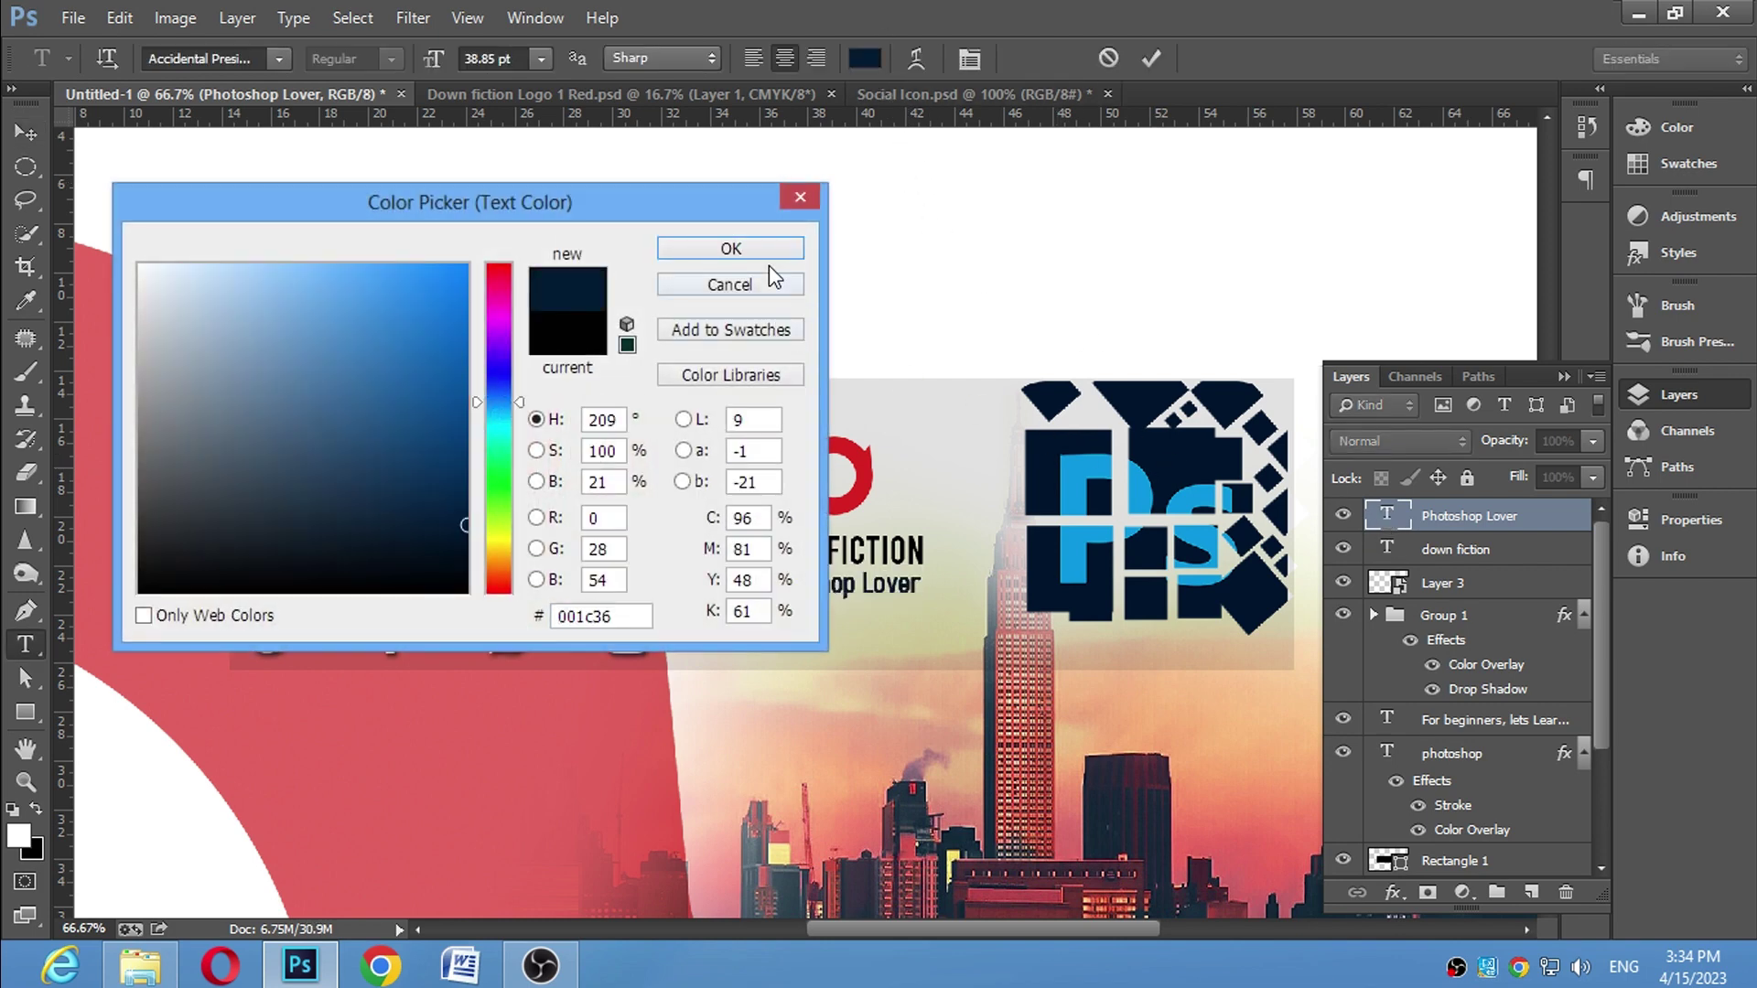
pyautogui.click(730, 249)
# Colour the DOWN FICTION title the Ps logo's blue (0097e3)
pyautogui.click(1455, 549)
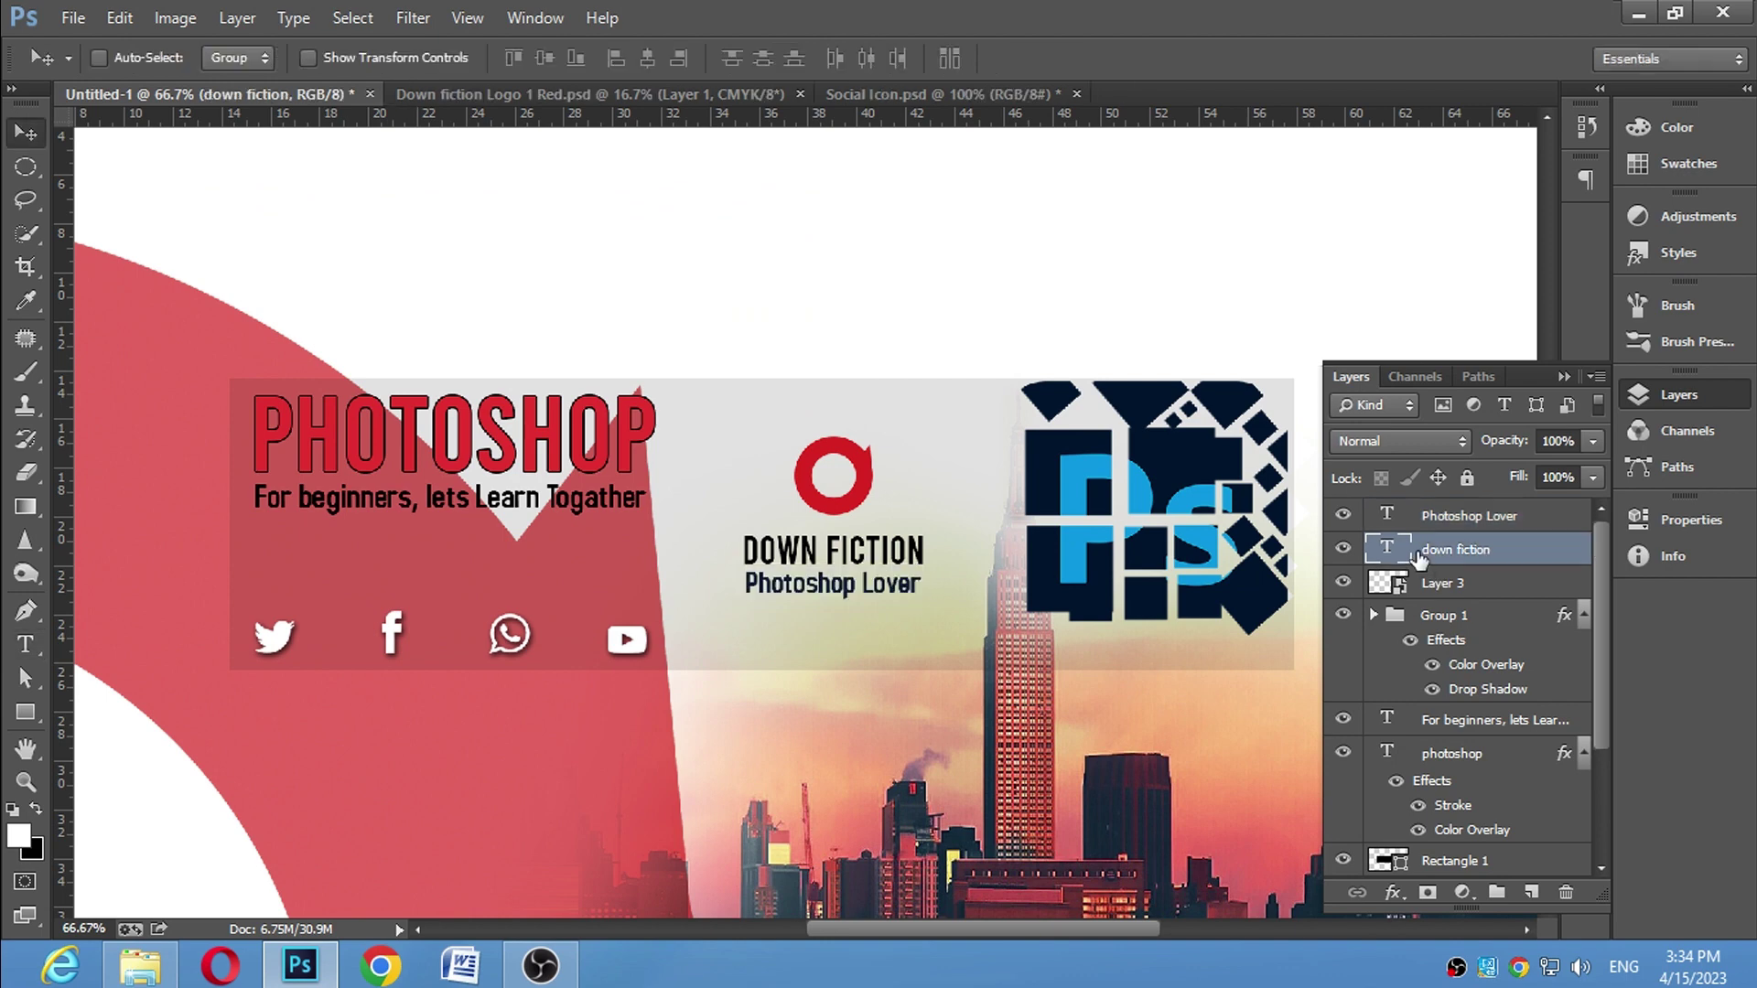
pyautogui.doubleClick(1388, 549)
pyautogui.click(866, 58)
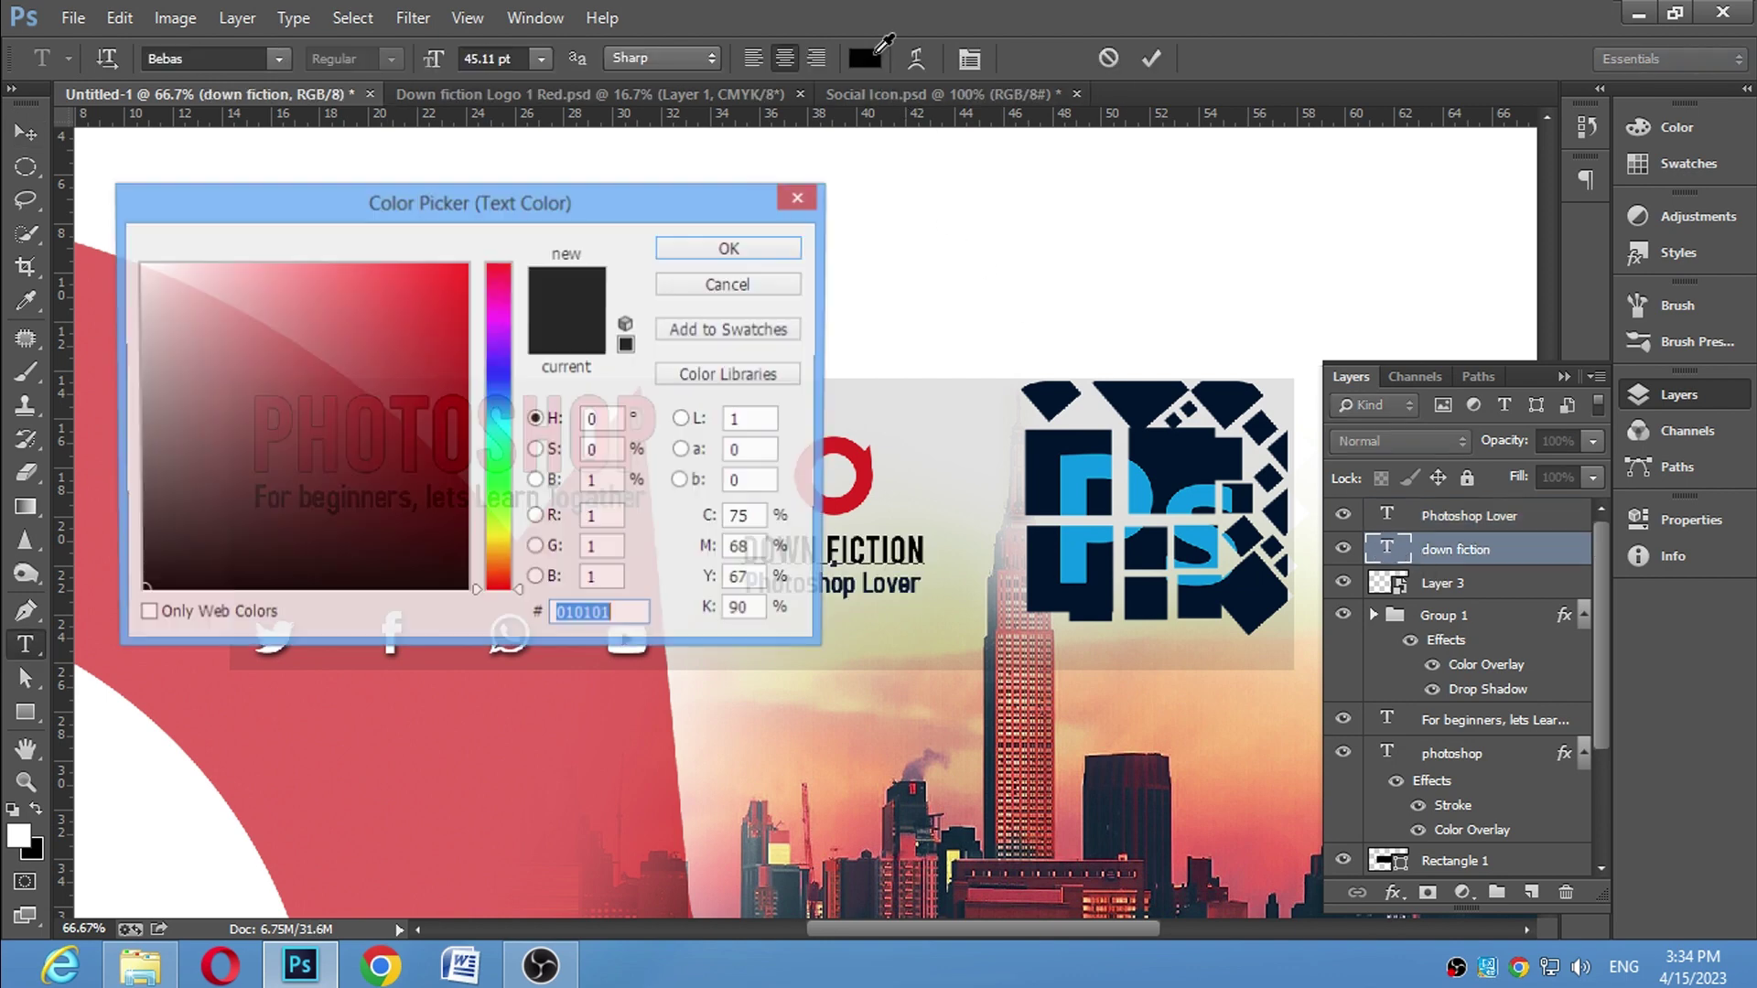
pyautogui.click(1088, 485)
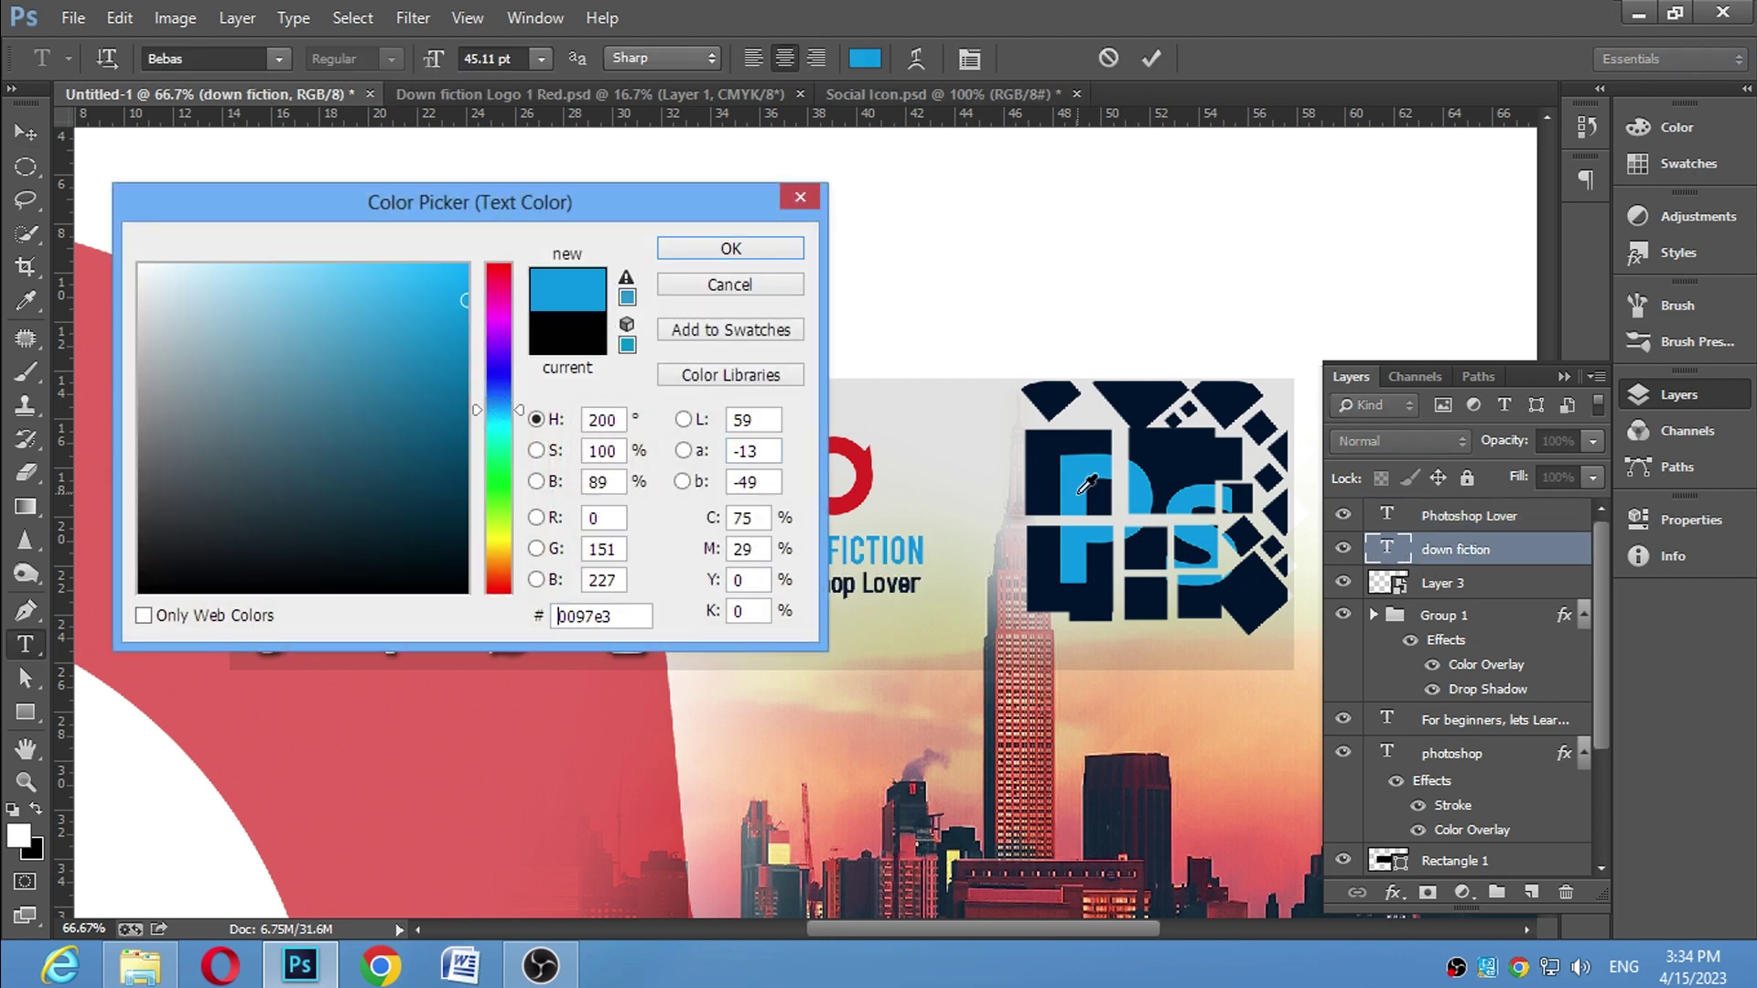
pyautogui.click(760, 247)
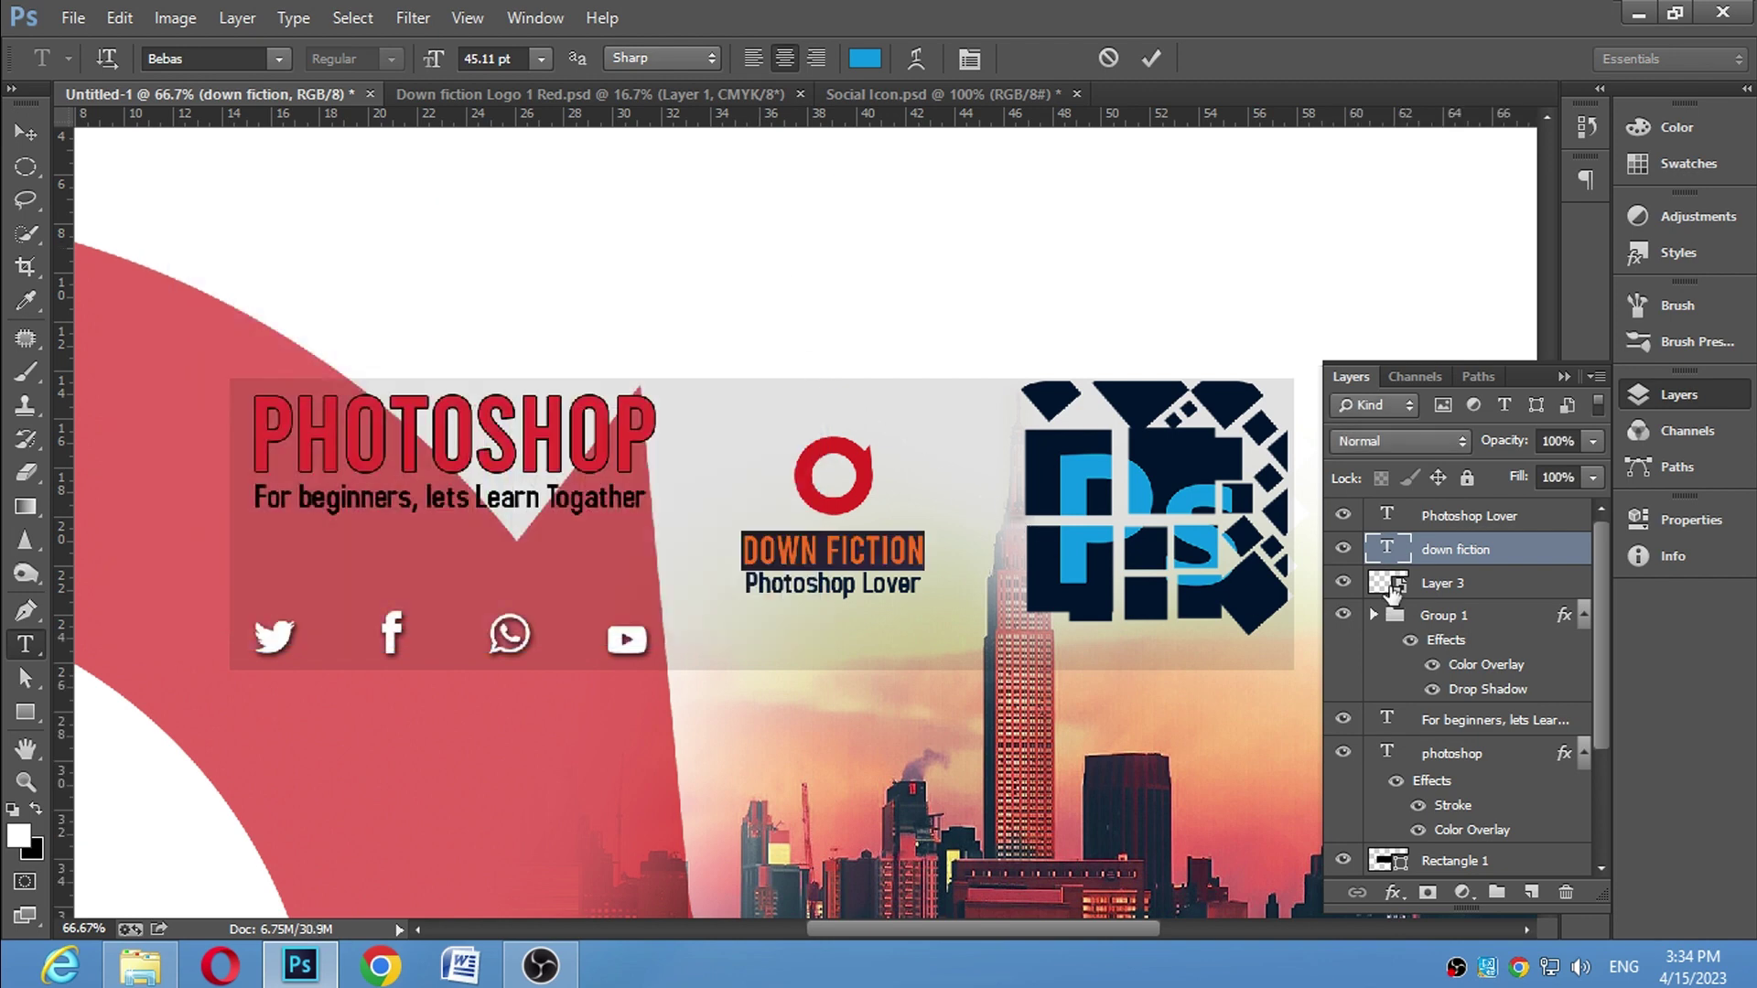
pyautogui.hotkey('ctrl', 'Return')
pyautogui.press('v')
pyautogui.click(1473, 586)
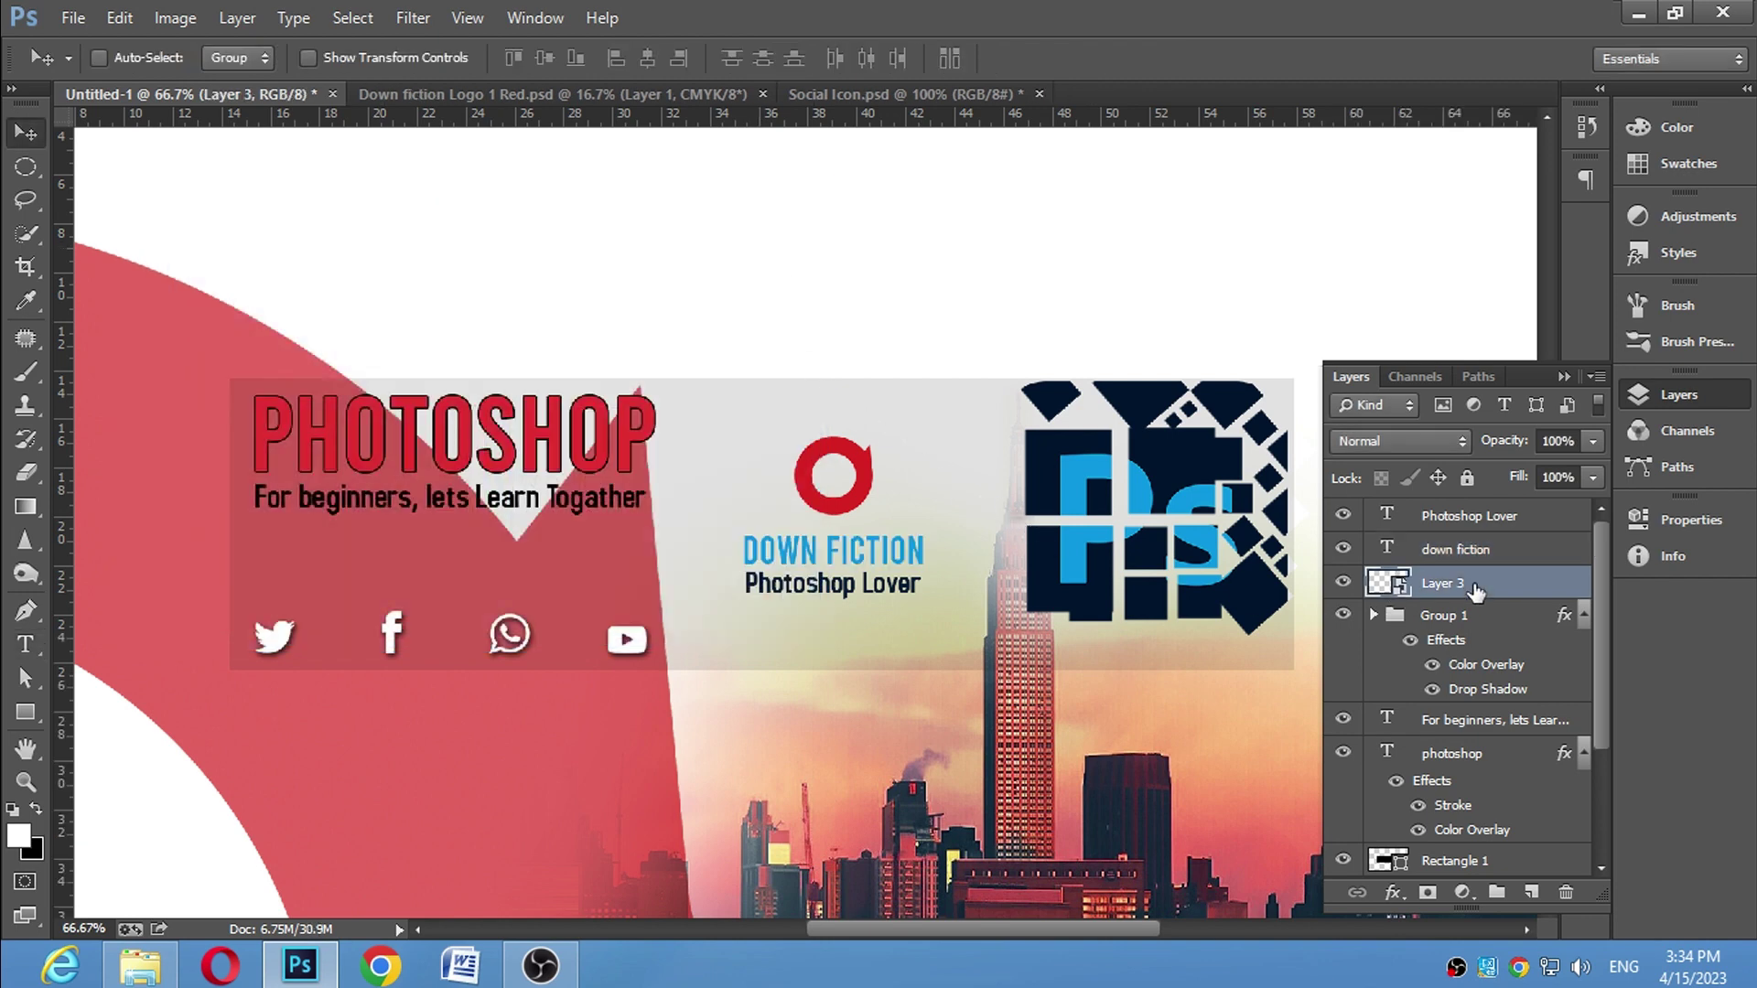
# Give Layer 3's ring logo a blue Color Overlay sampled from the Ps logo
pyautogui.rightClick(1475, 591)
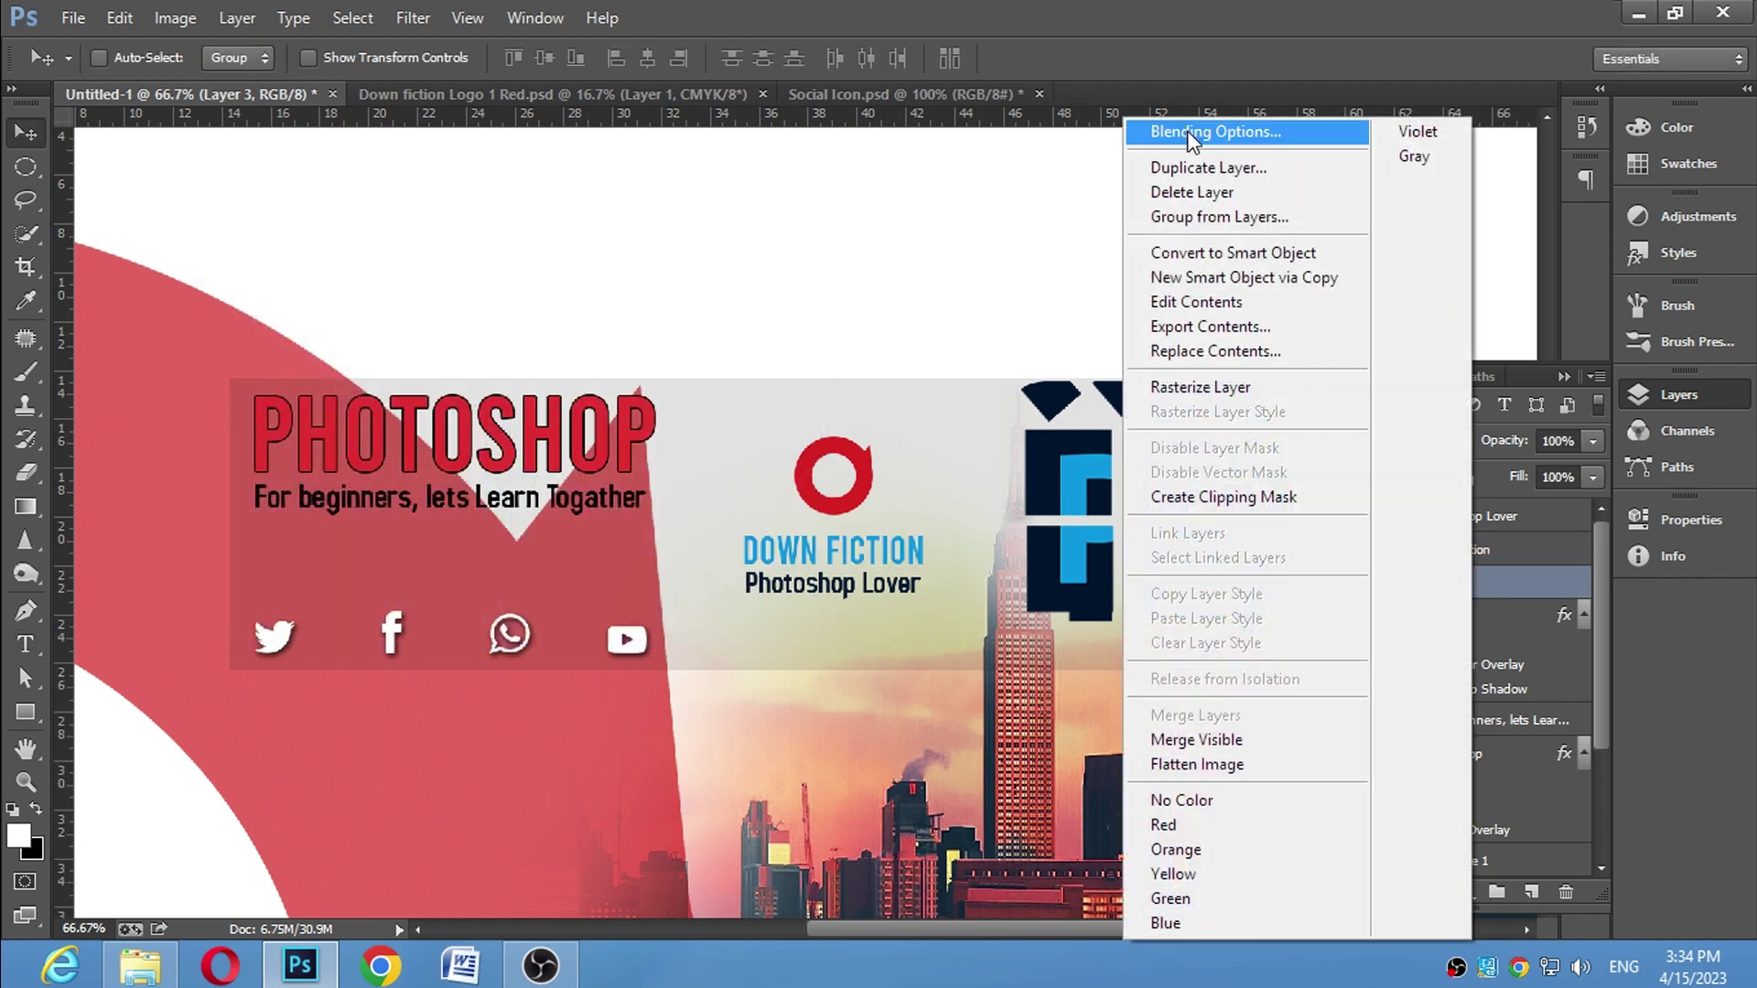
pyautogui.click(1193, 129)
pyautogui.click(1025, 470)
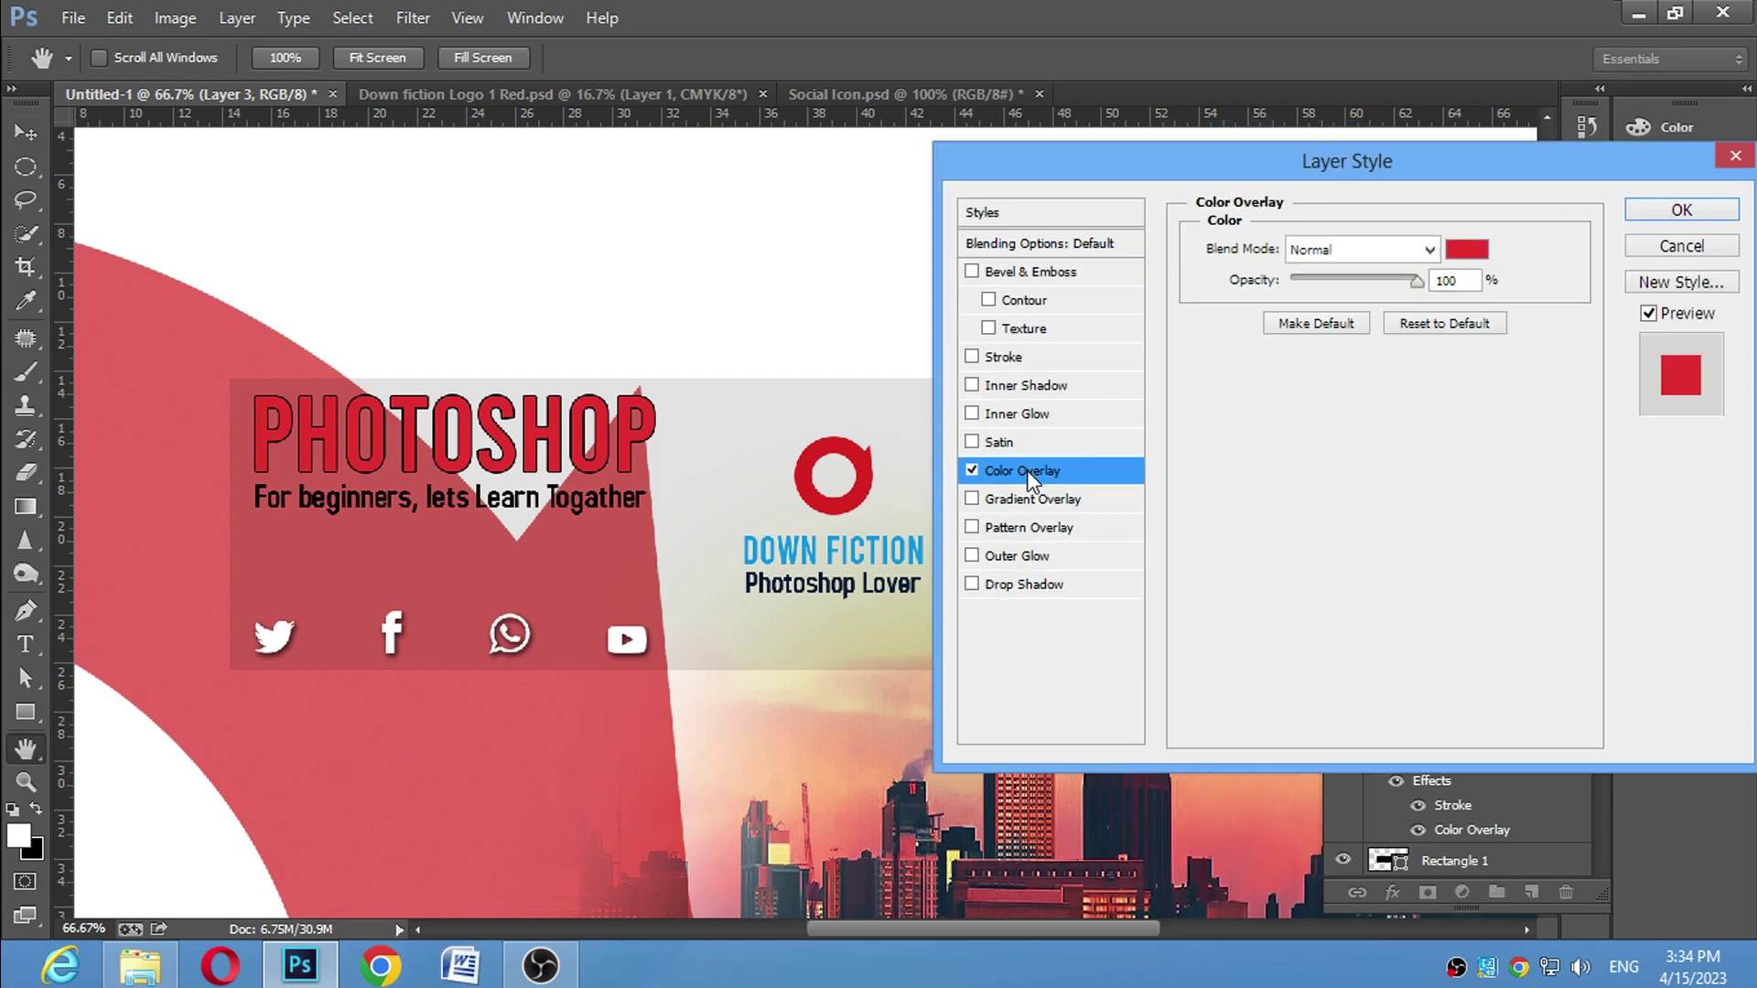
pyautogui.moveTo(1469, 188); pyautogui.dragTo(380, 179)
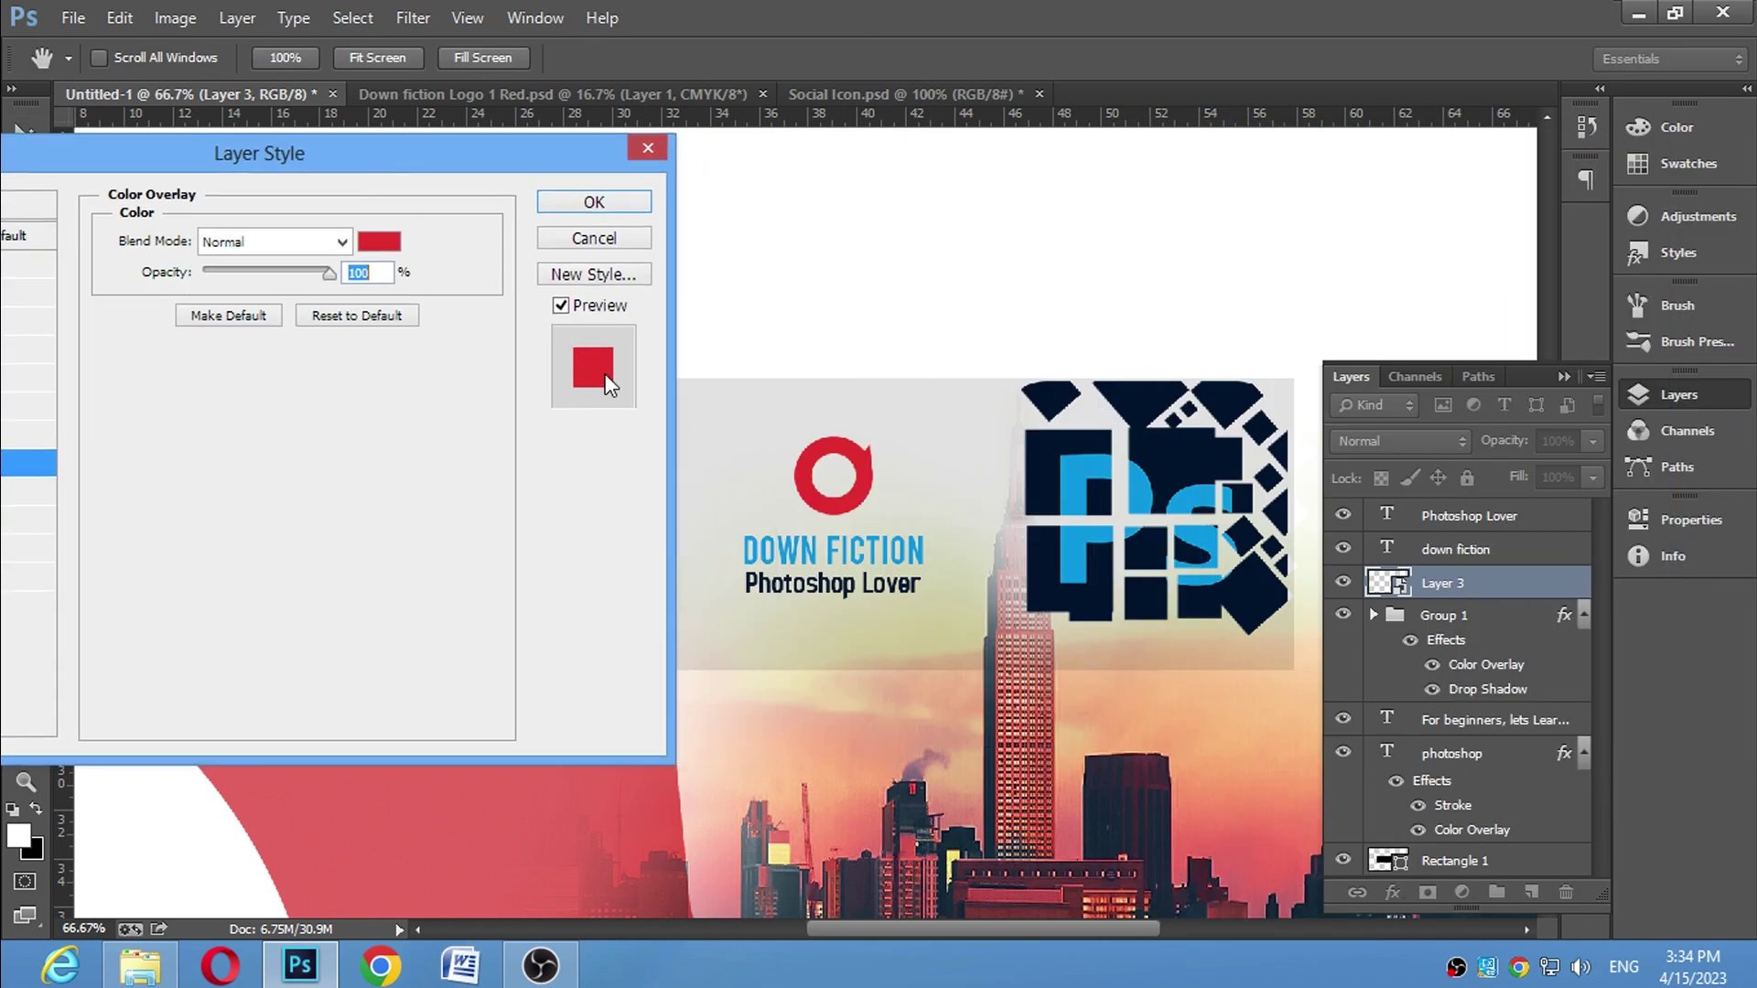
pyautogui.click(400, 240)
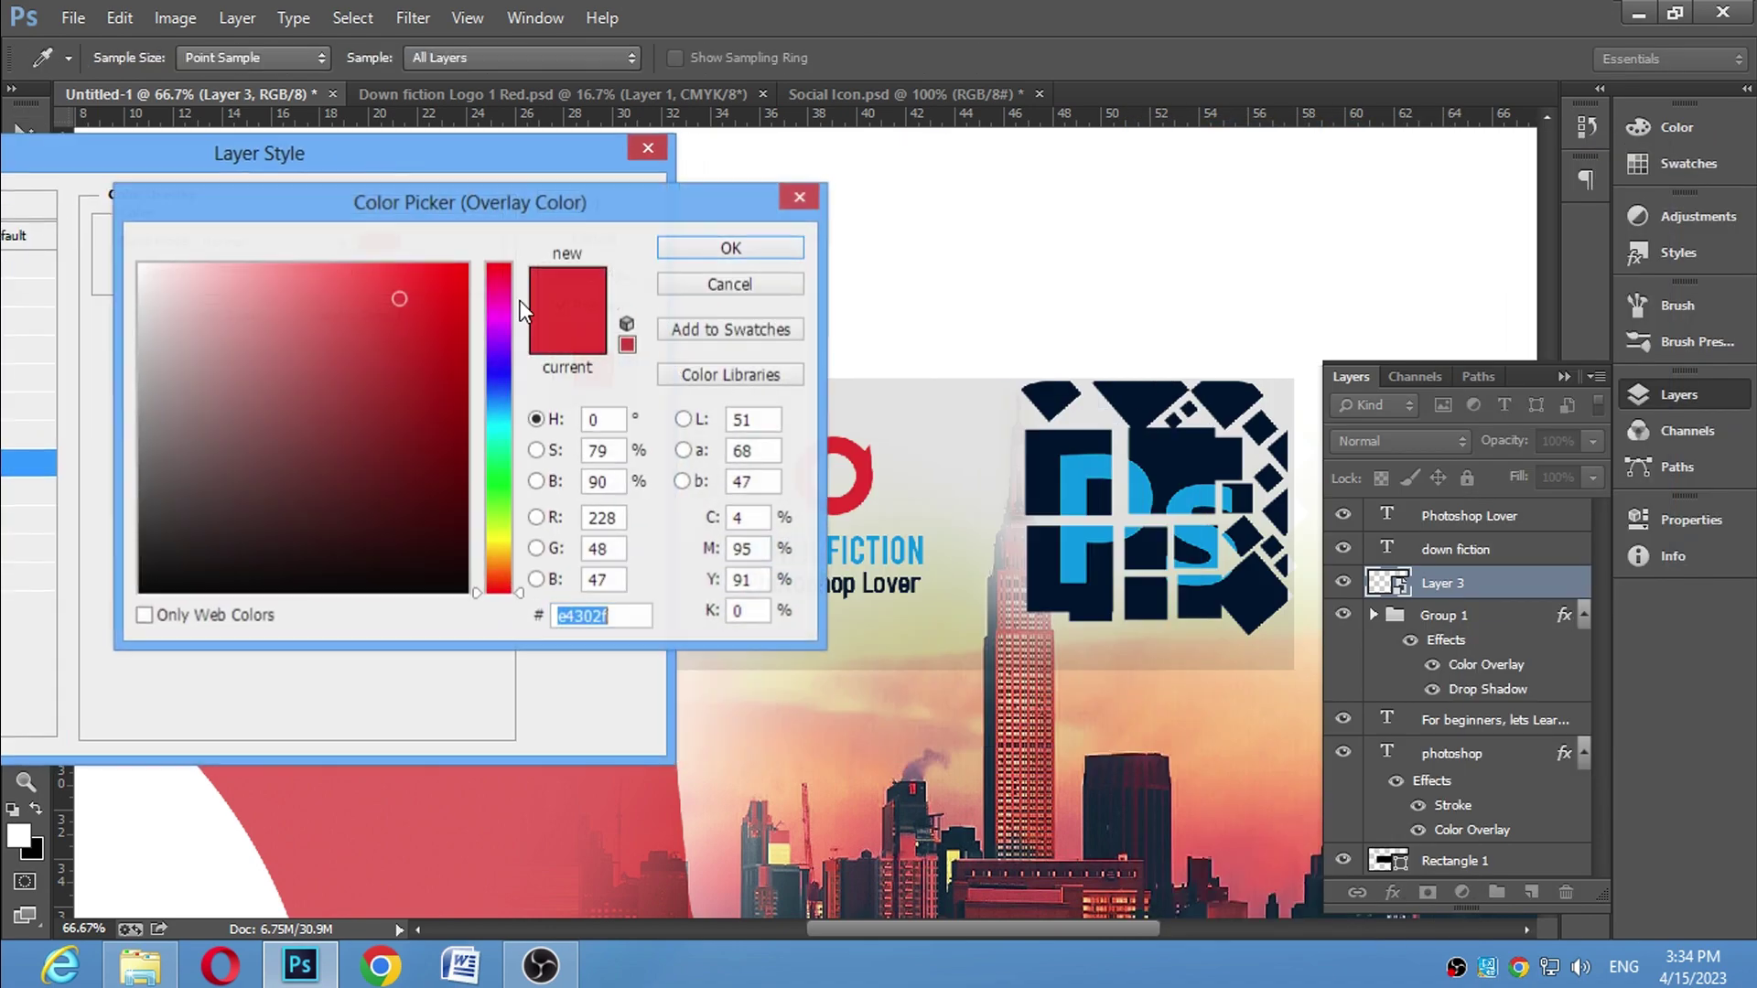
pyautogui.click(1085, 486)
pyautogui.click(730, 248)
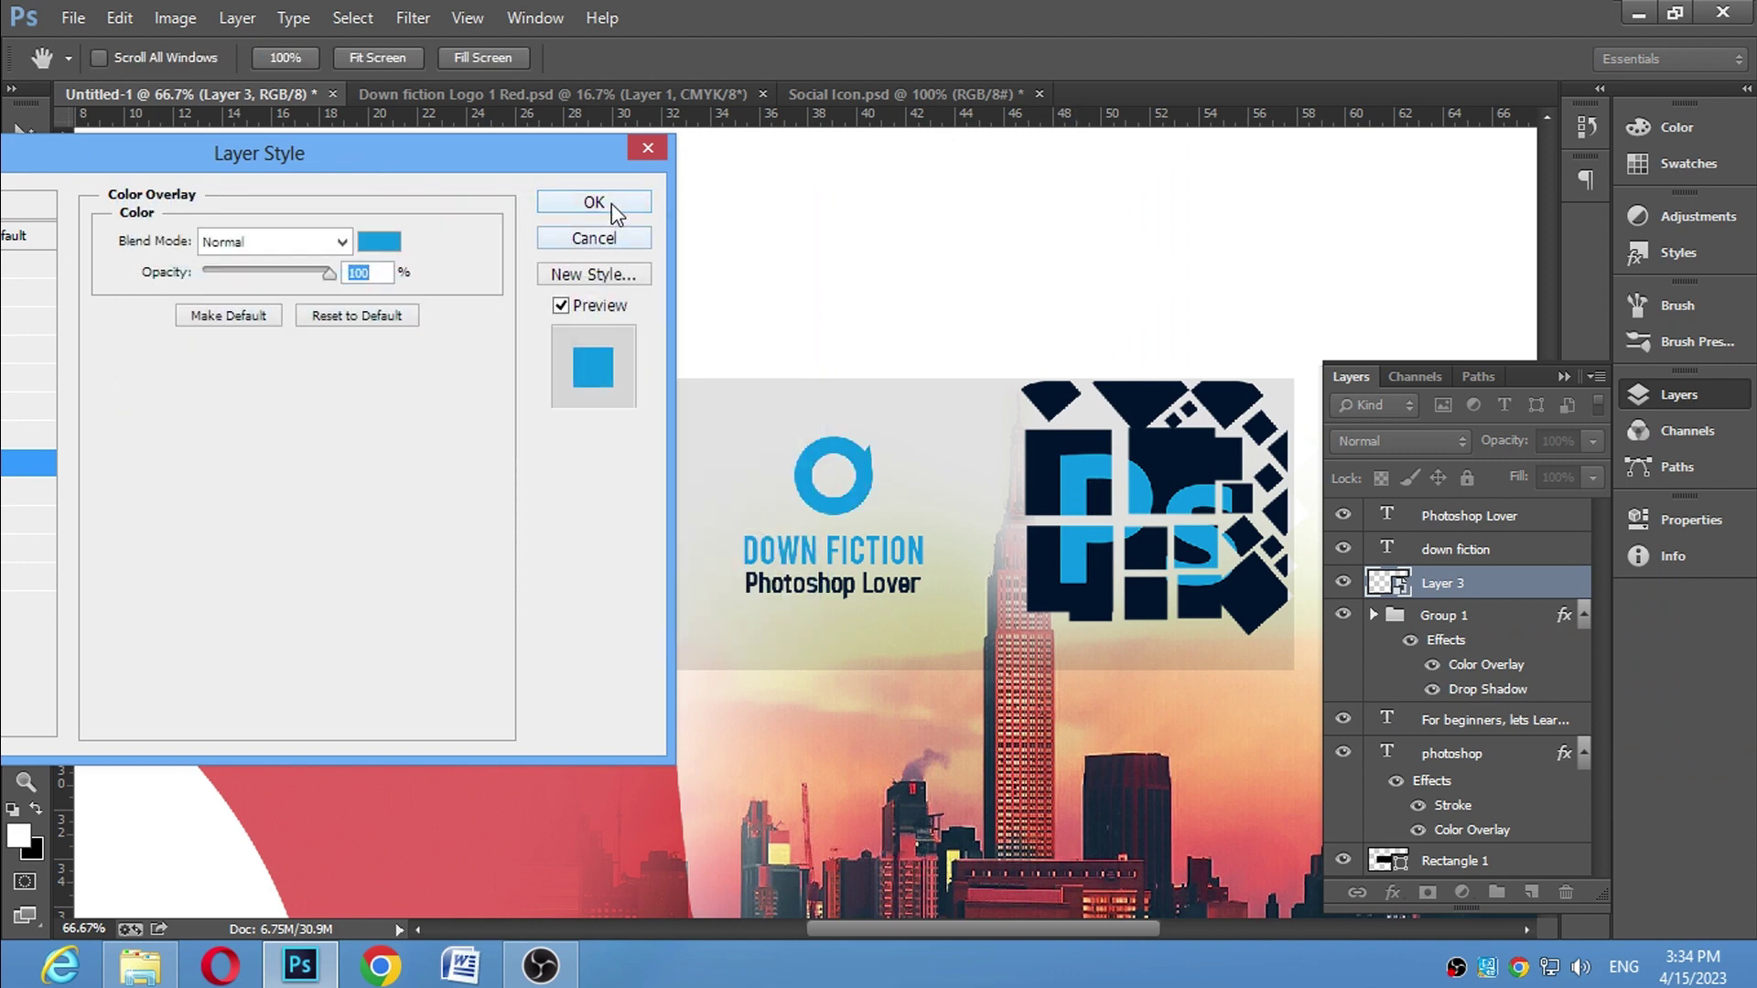
pyautogui.click(611, 203)
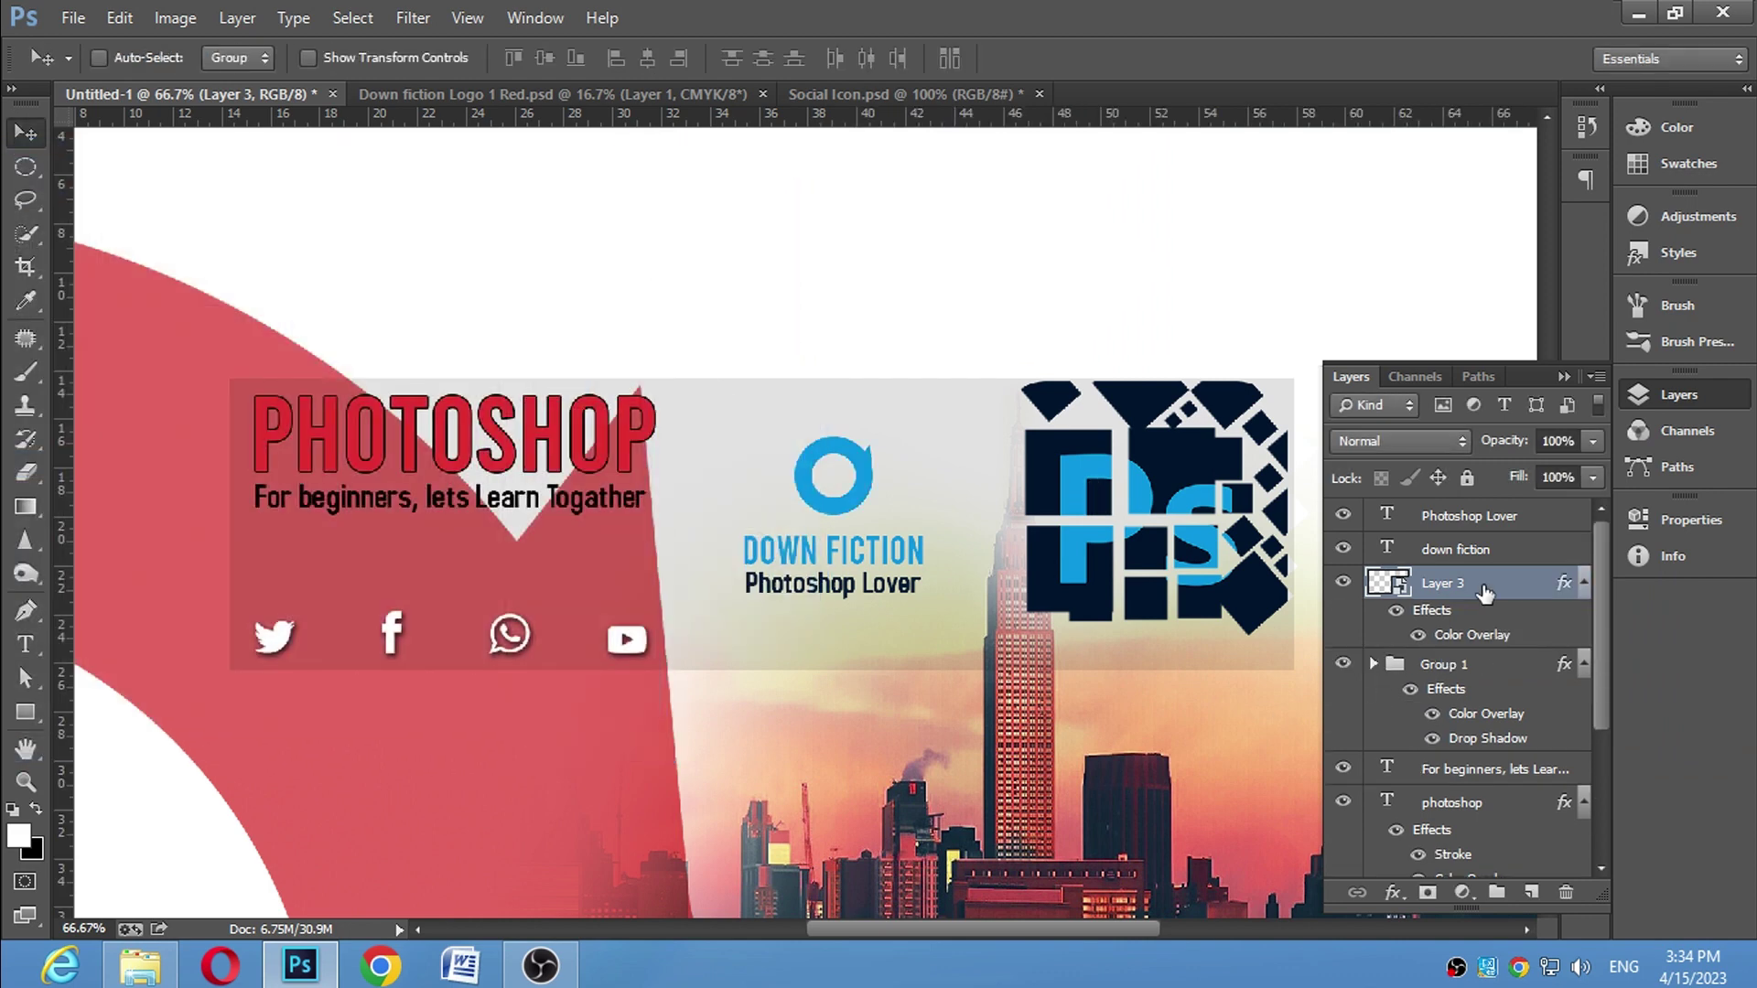
# Nudge the ring logo down two steps with the arrow keys
pyautogui.press('Down')
pyautogui.press('Down')
pyautogui.press('Down')
pyautogui.press('Down')
pyautogui.press('Down')
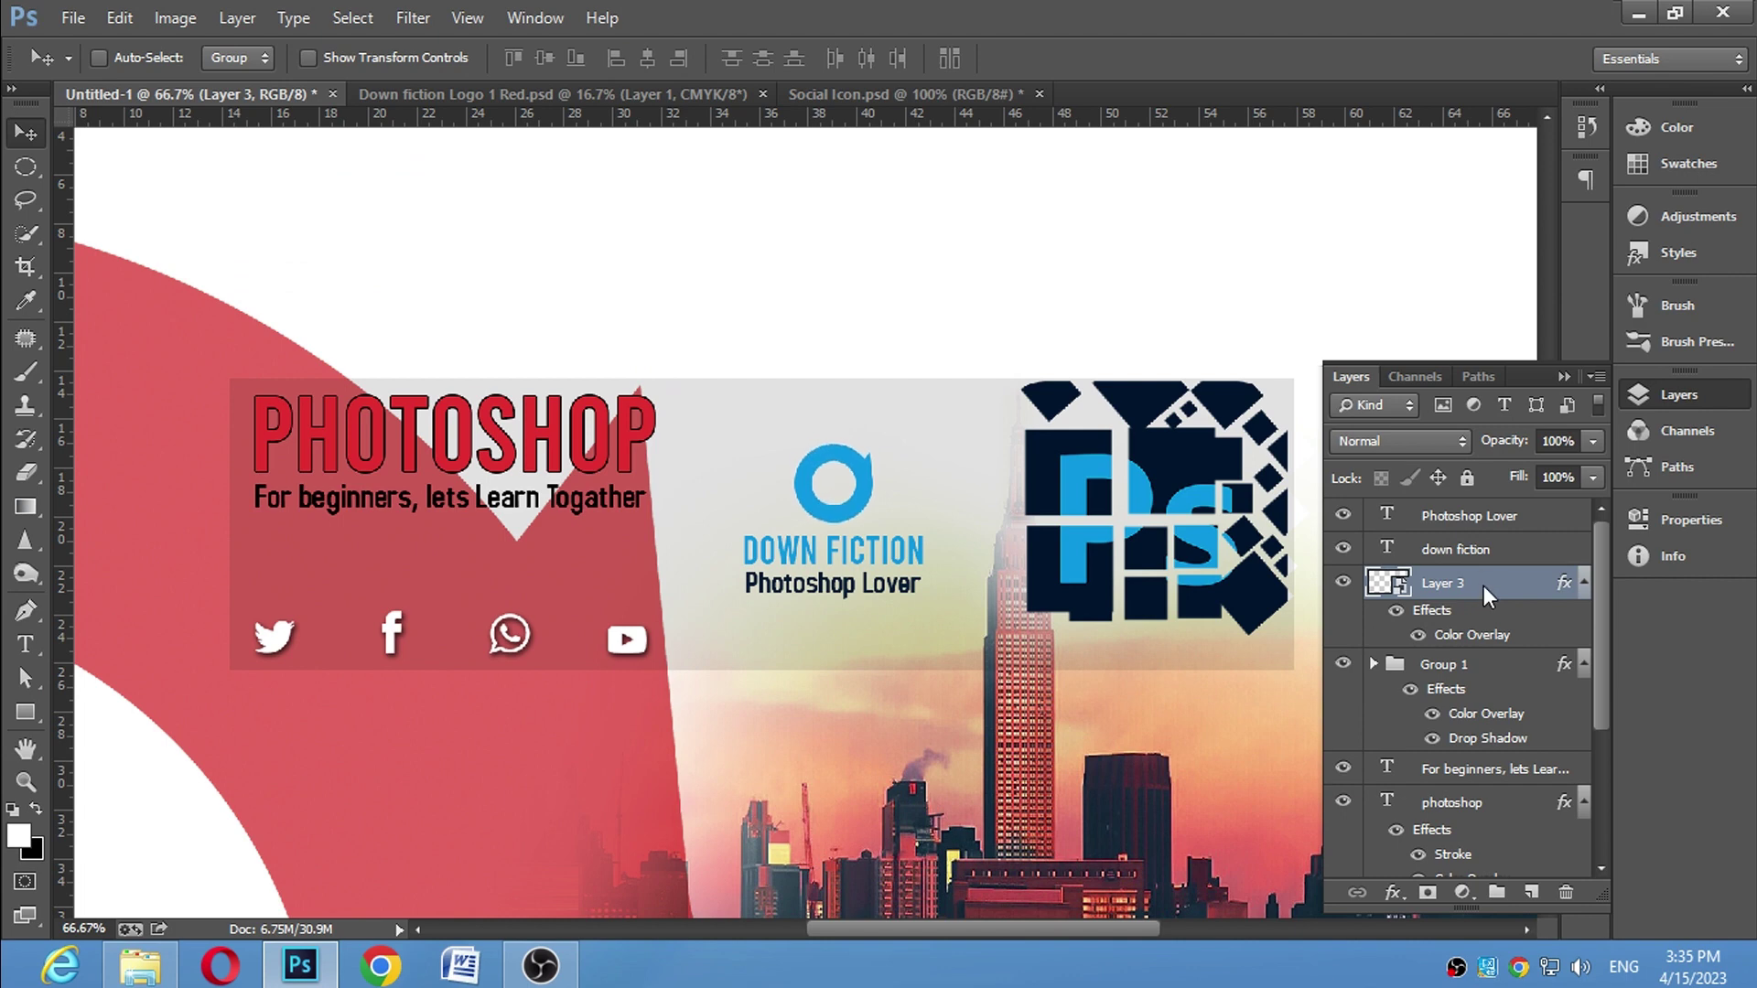
pyautogui.press('Down')
pyautogui.press('Down')
pyautogui.press('Down')
pyautogui.press('Down')
pyautogui.press('Down')
pyautogui.press('Down')
pyautogui.press('Down')
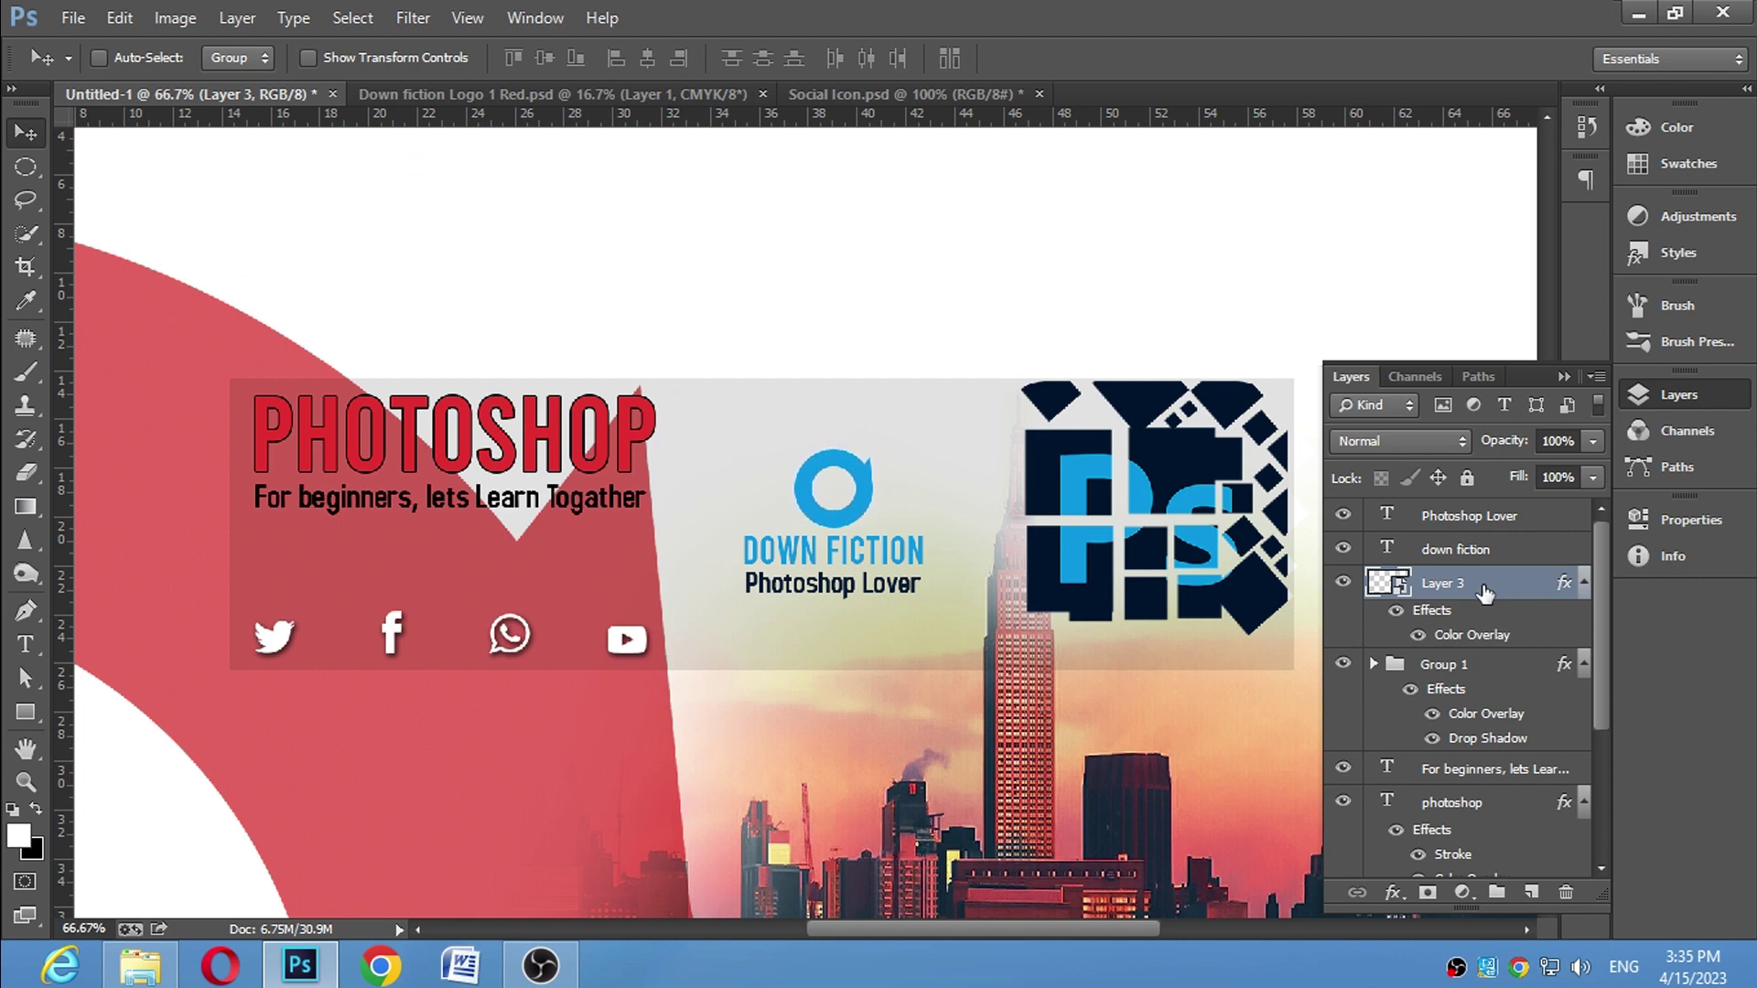
pyautogui.click(1565, 376)
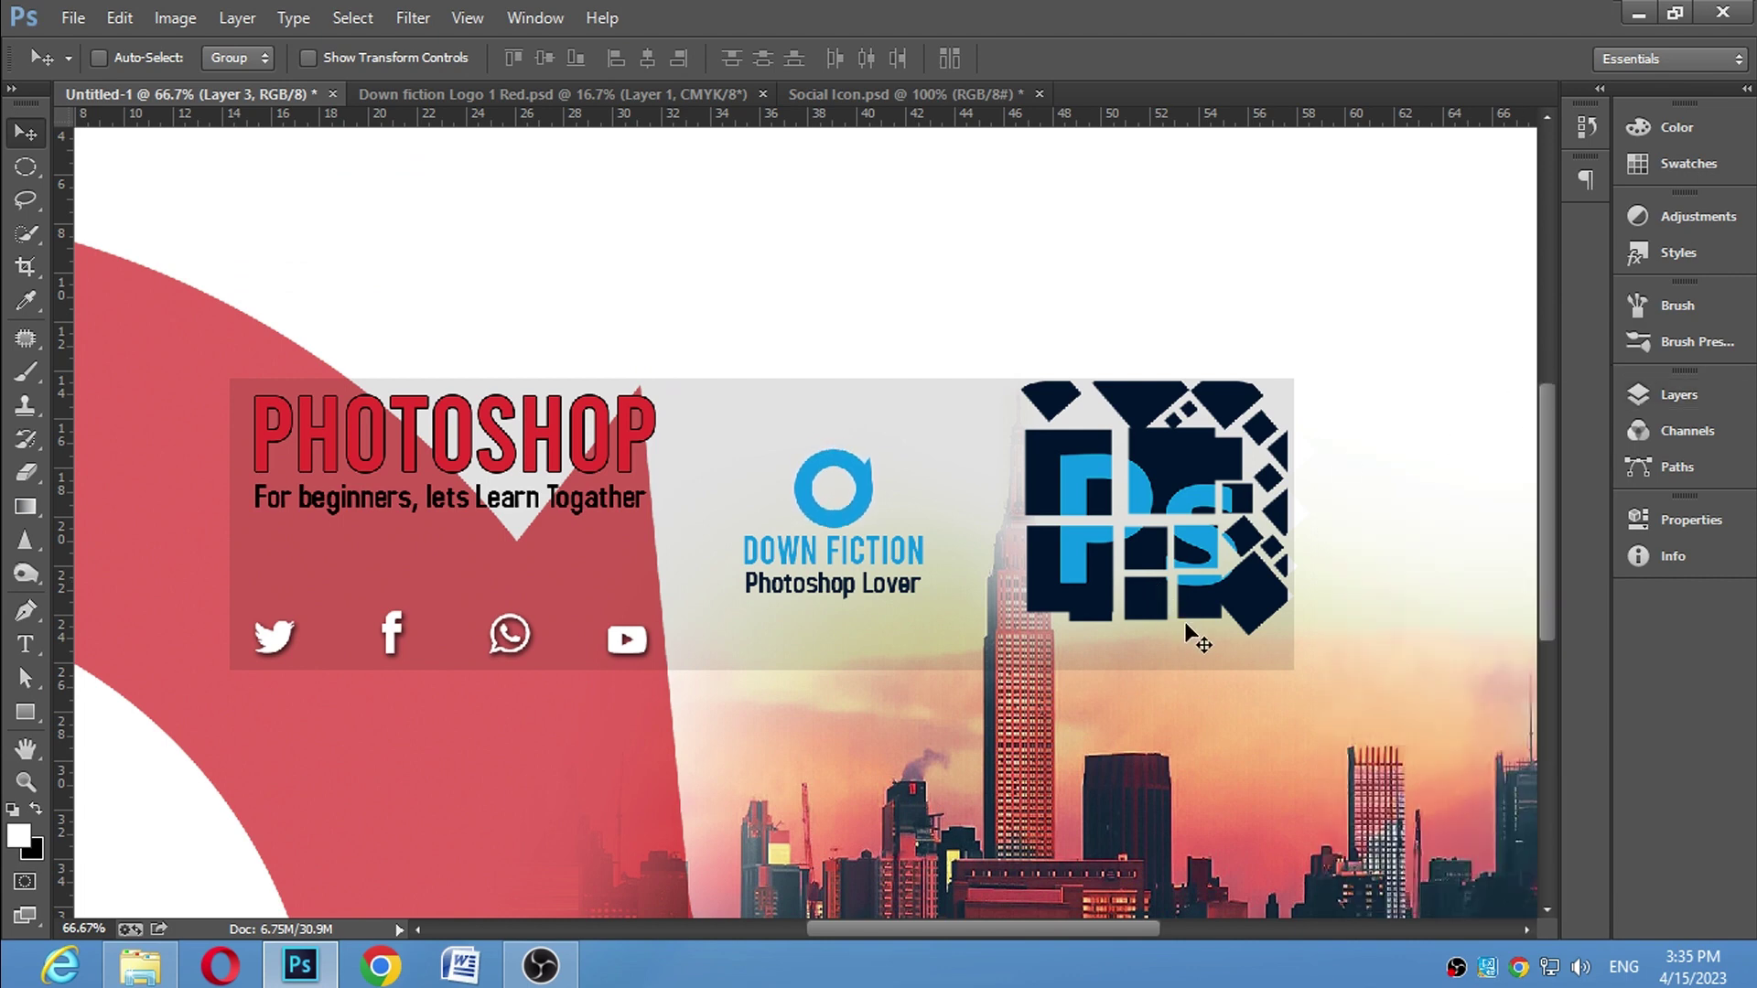
# Hide the translucent grey Rectangle 1 banner layer
pyautogui.click(1663, 402)
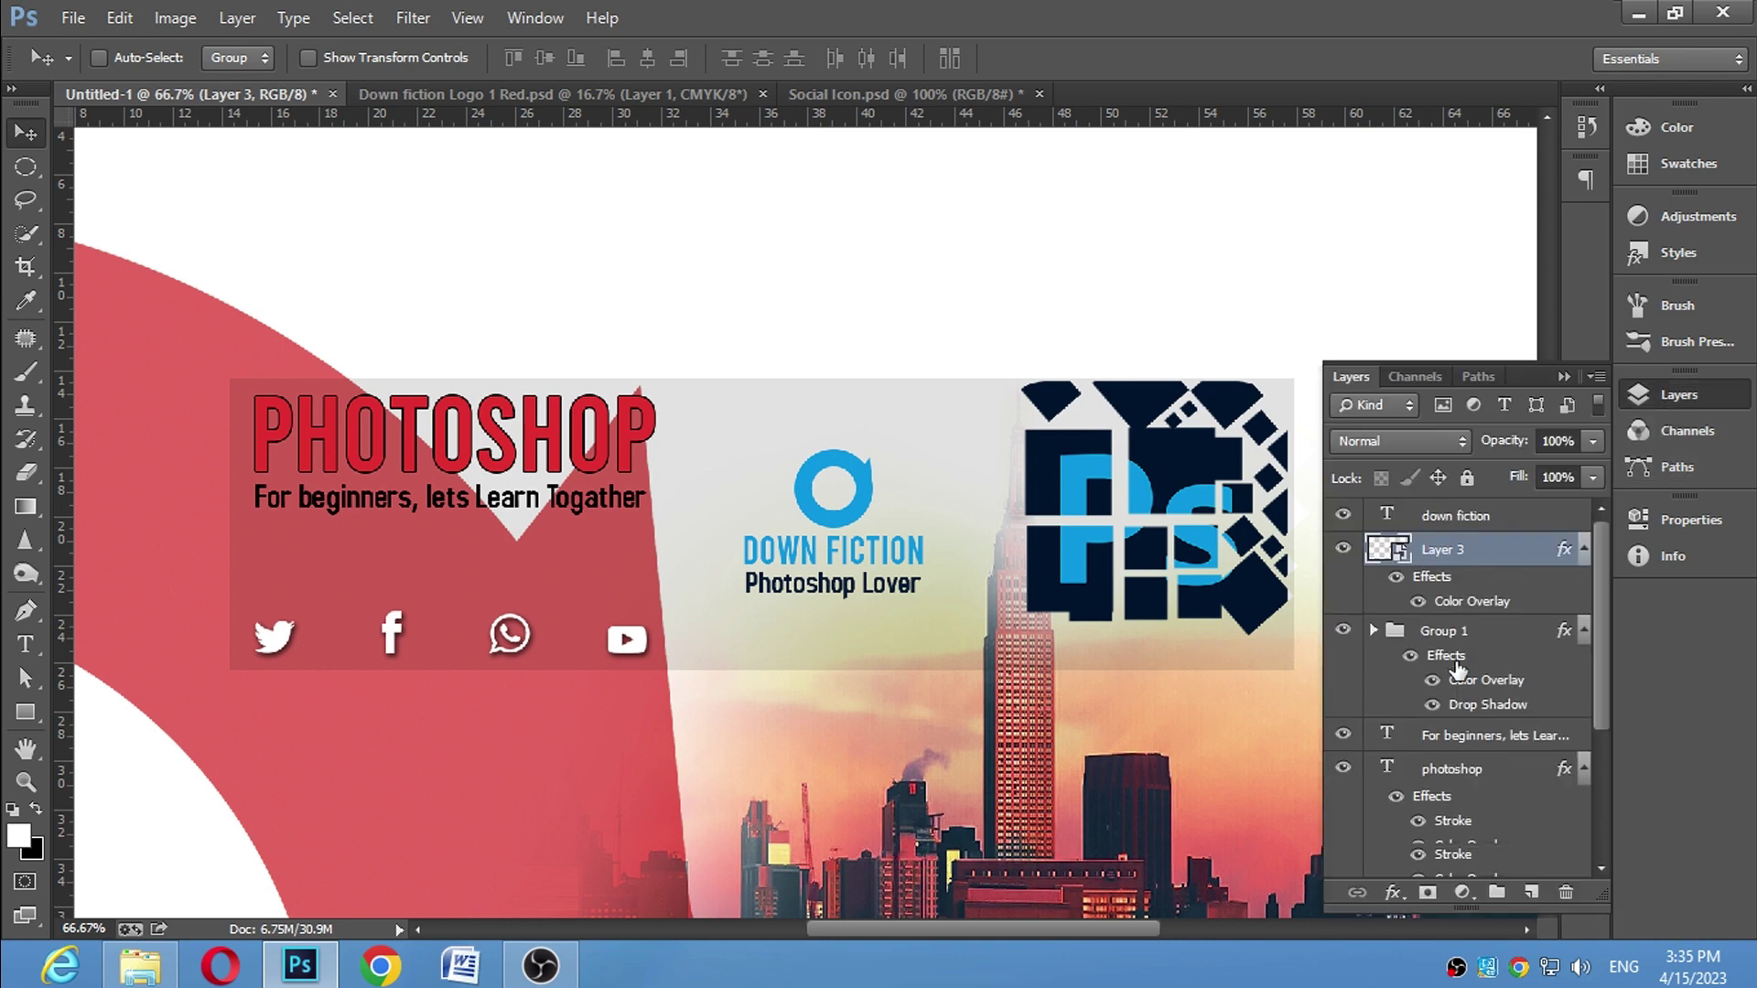
pyautogui.scroll(-2, 1459, 670)
pyautogui.click(1344, 811)
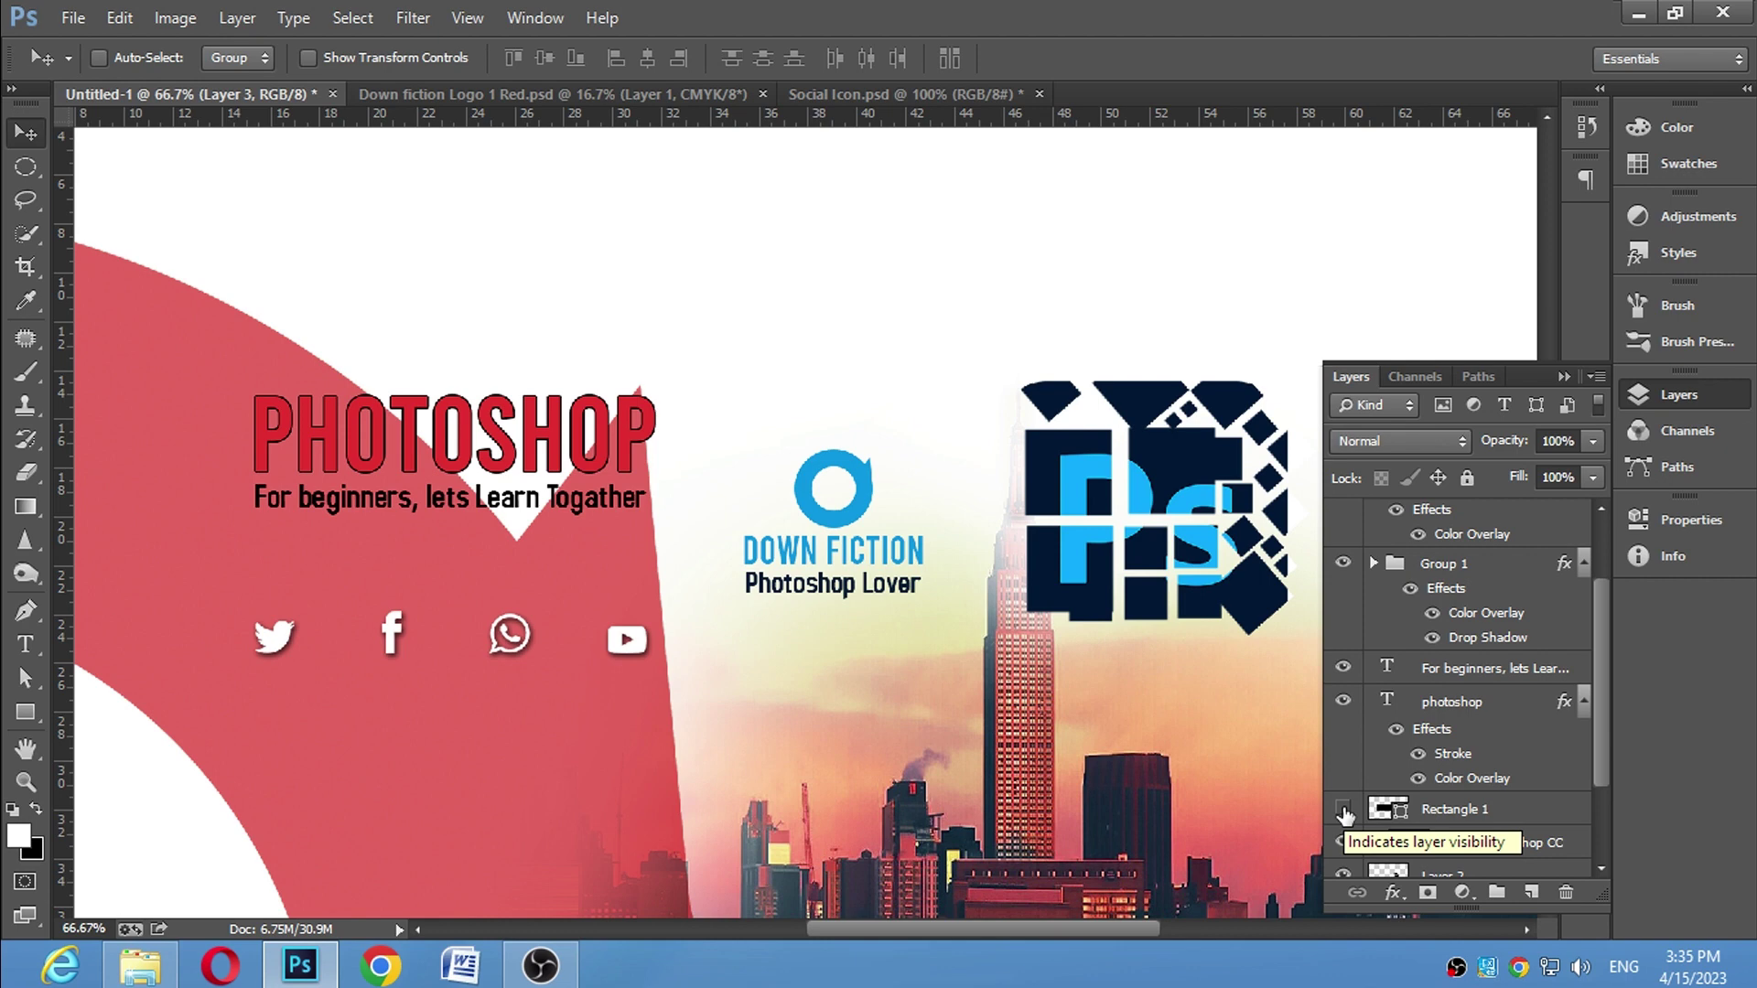
pyautogui.scroll(1, 1420, 604)
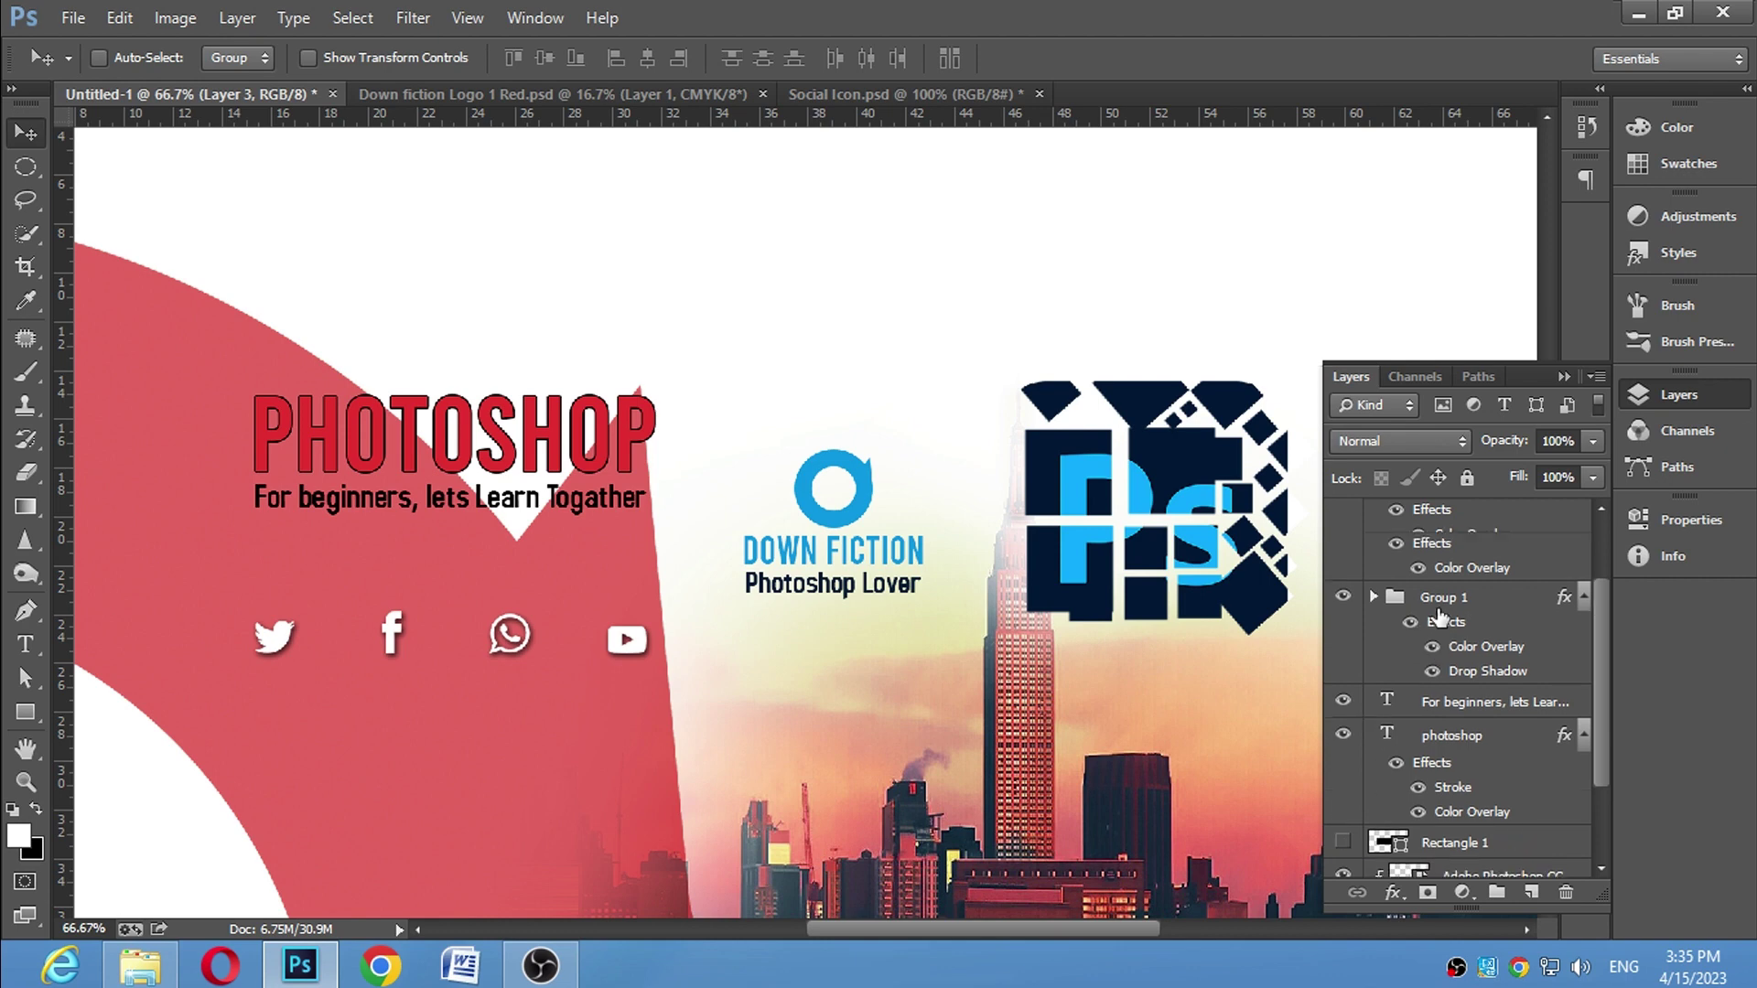
pyautogui.scroll(1, 1437, 623)
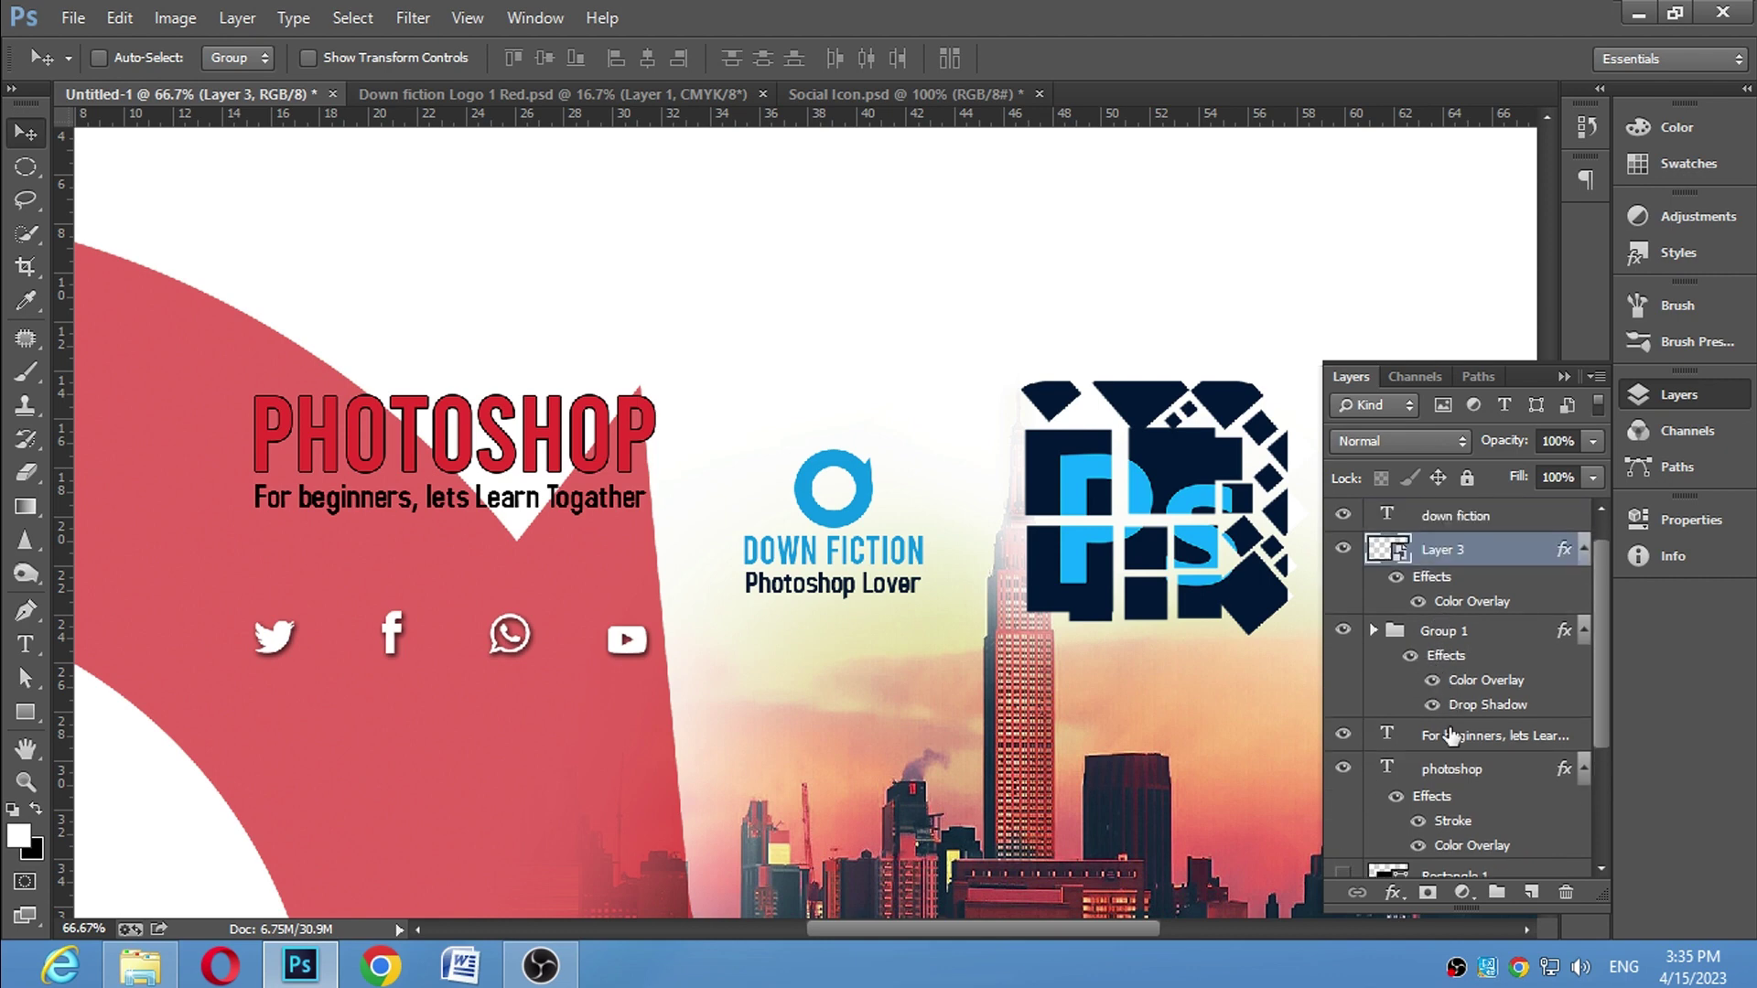
# Change the PHOTOSHOP headline's Color Overlay from red to bright green (68f402)
pyautogui.click(1451, 848)
pyautogui.doubleClick(1452, 847)
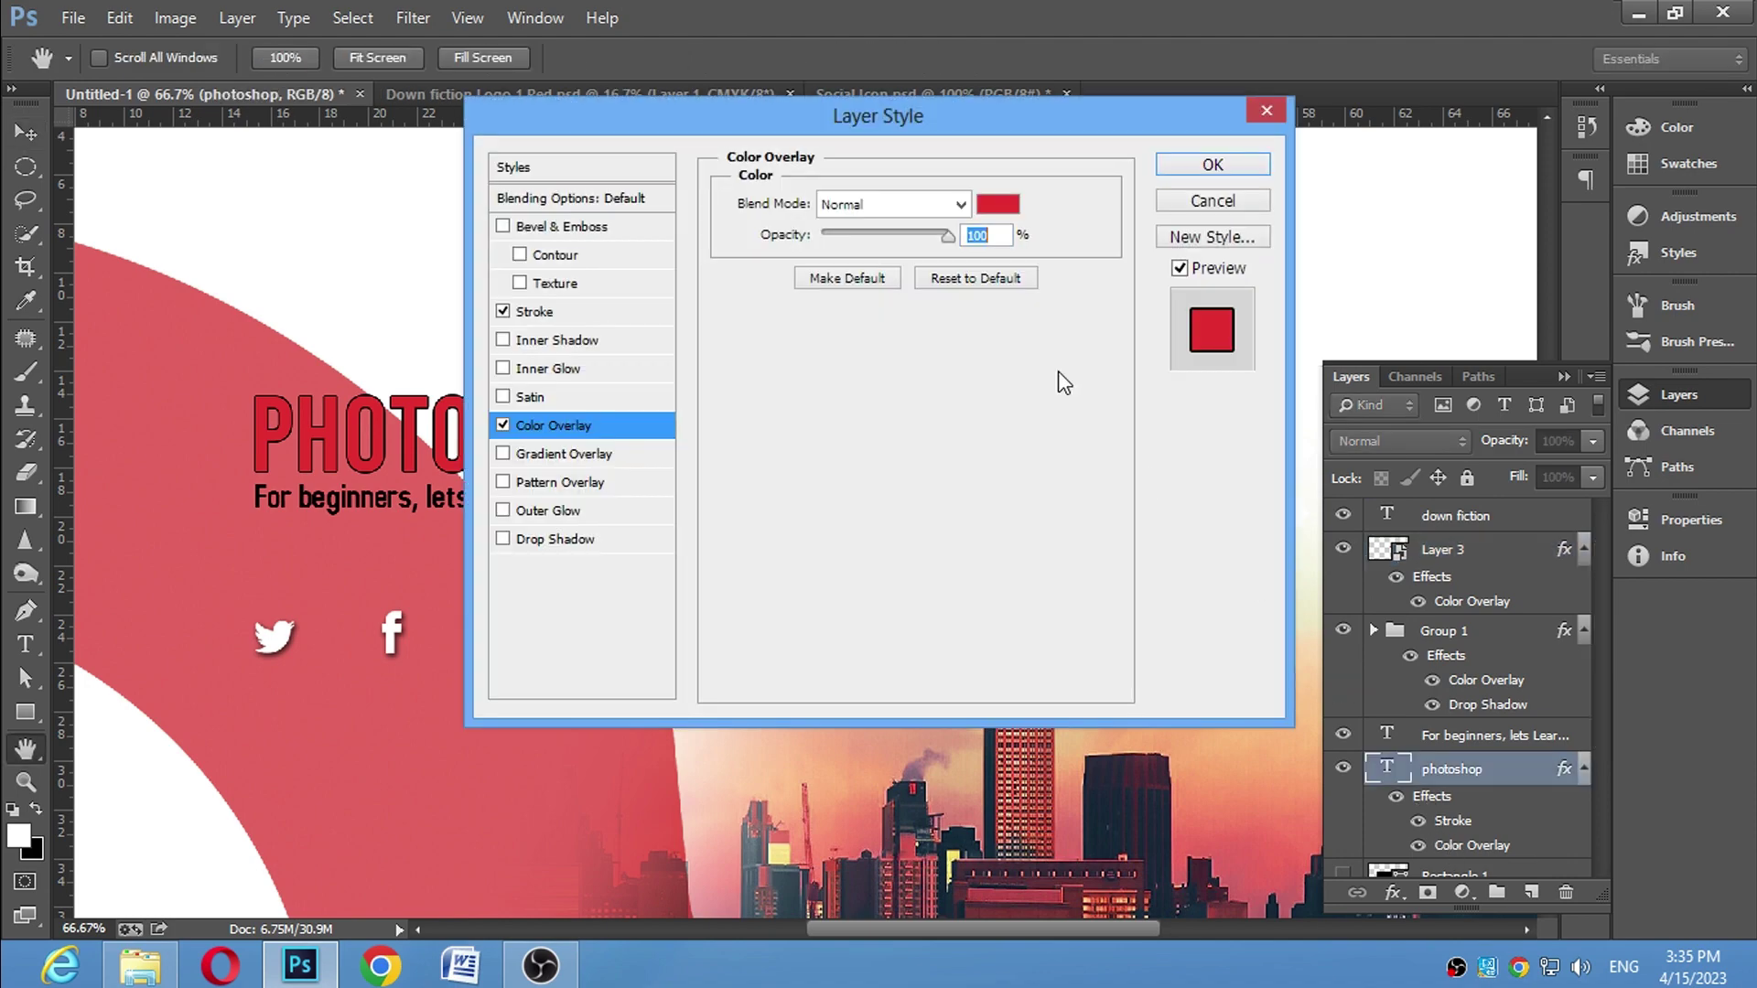
pyautogui.click(999, 203)
pyautogui.moveTo(433, 213); pyautogui.dragTo(1182, 186)
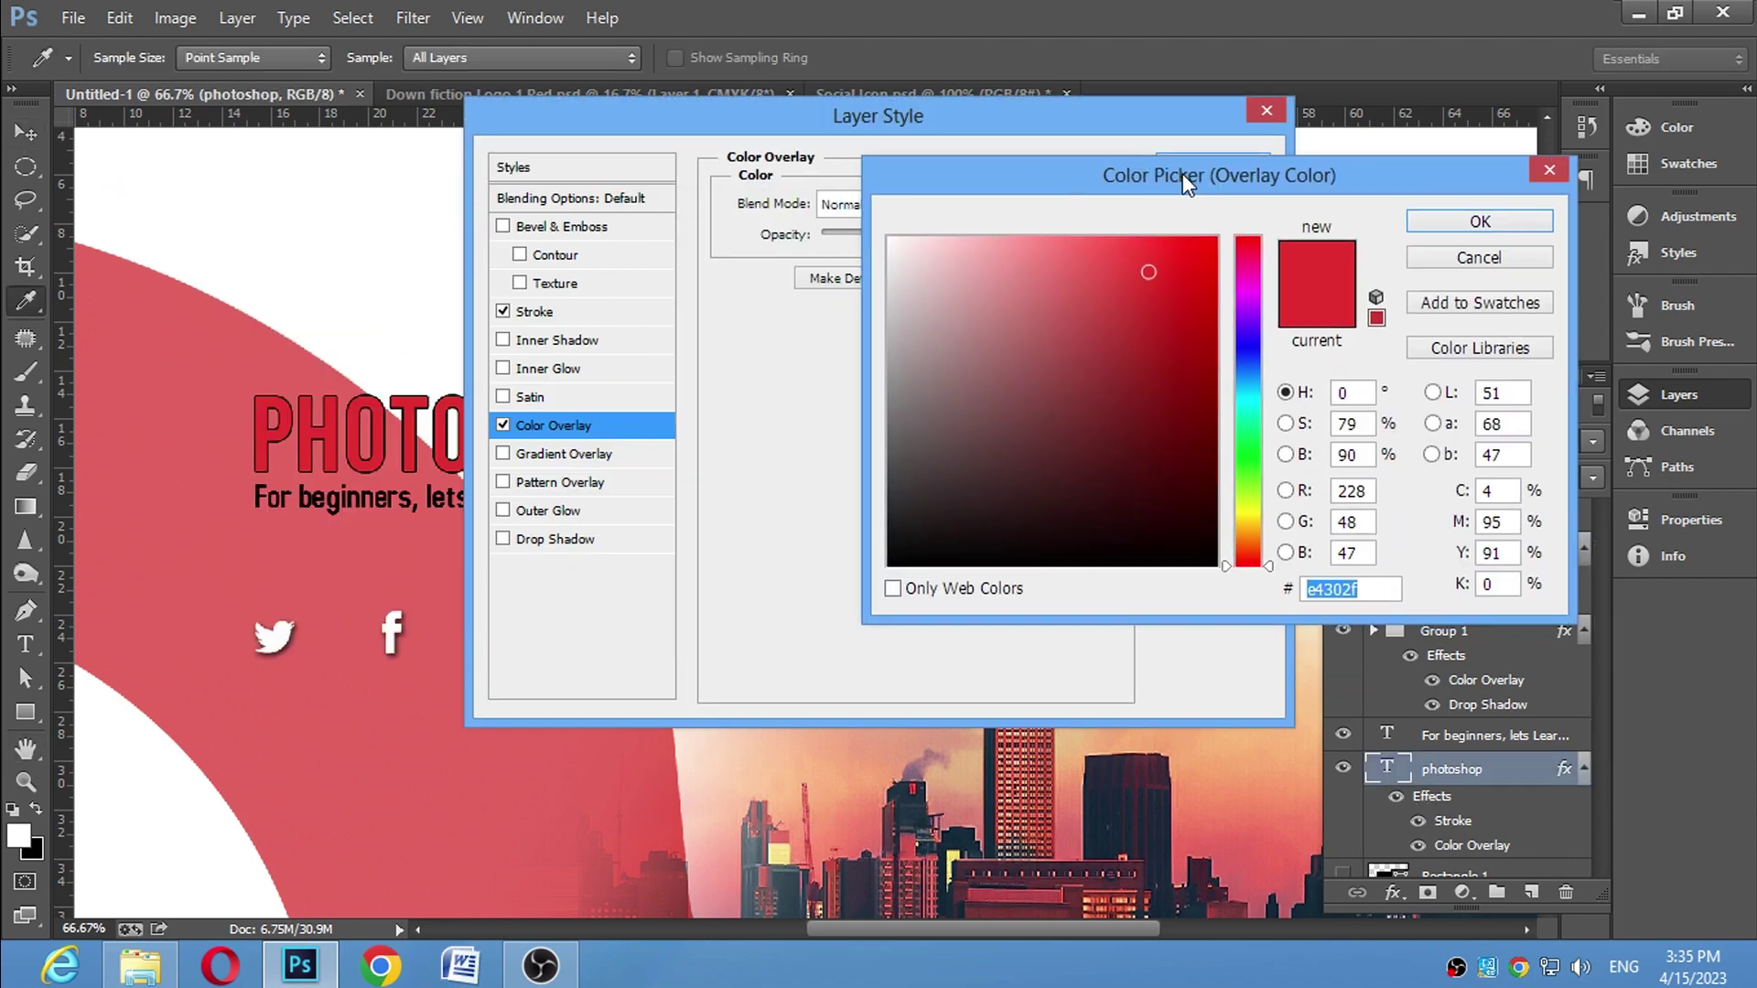
pyautogui.click(1250, 478)
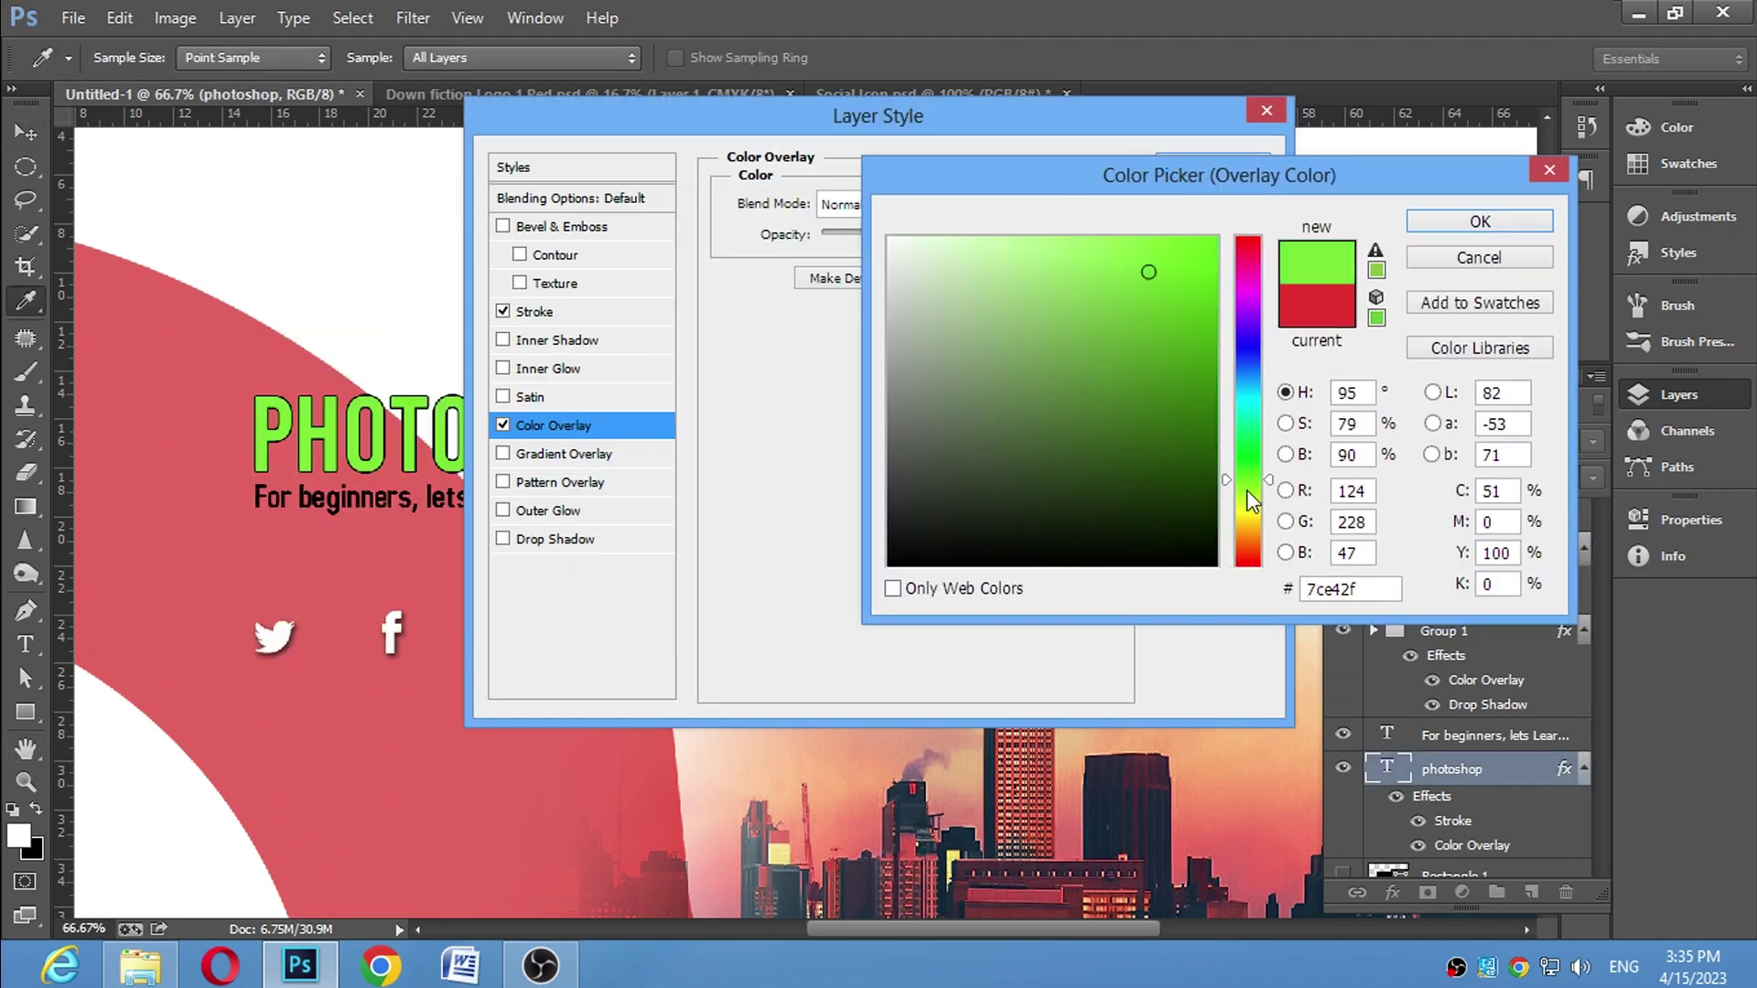
pyautogui.moveTo(1190, 343); pyautogui.dragTo(1207, 268)
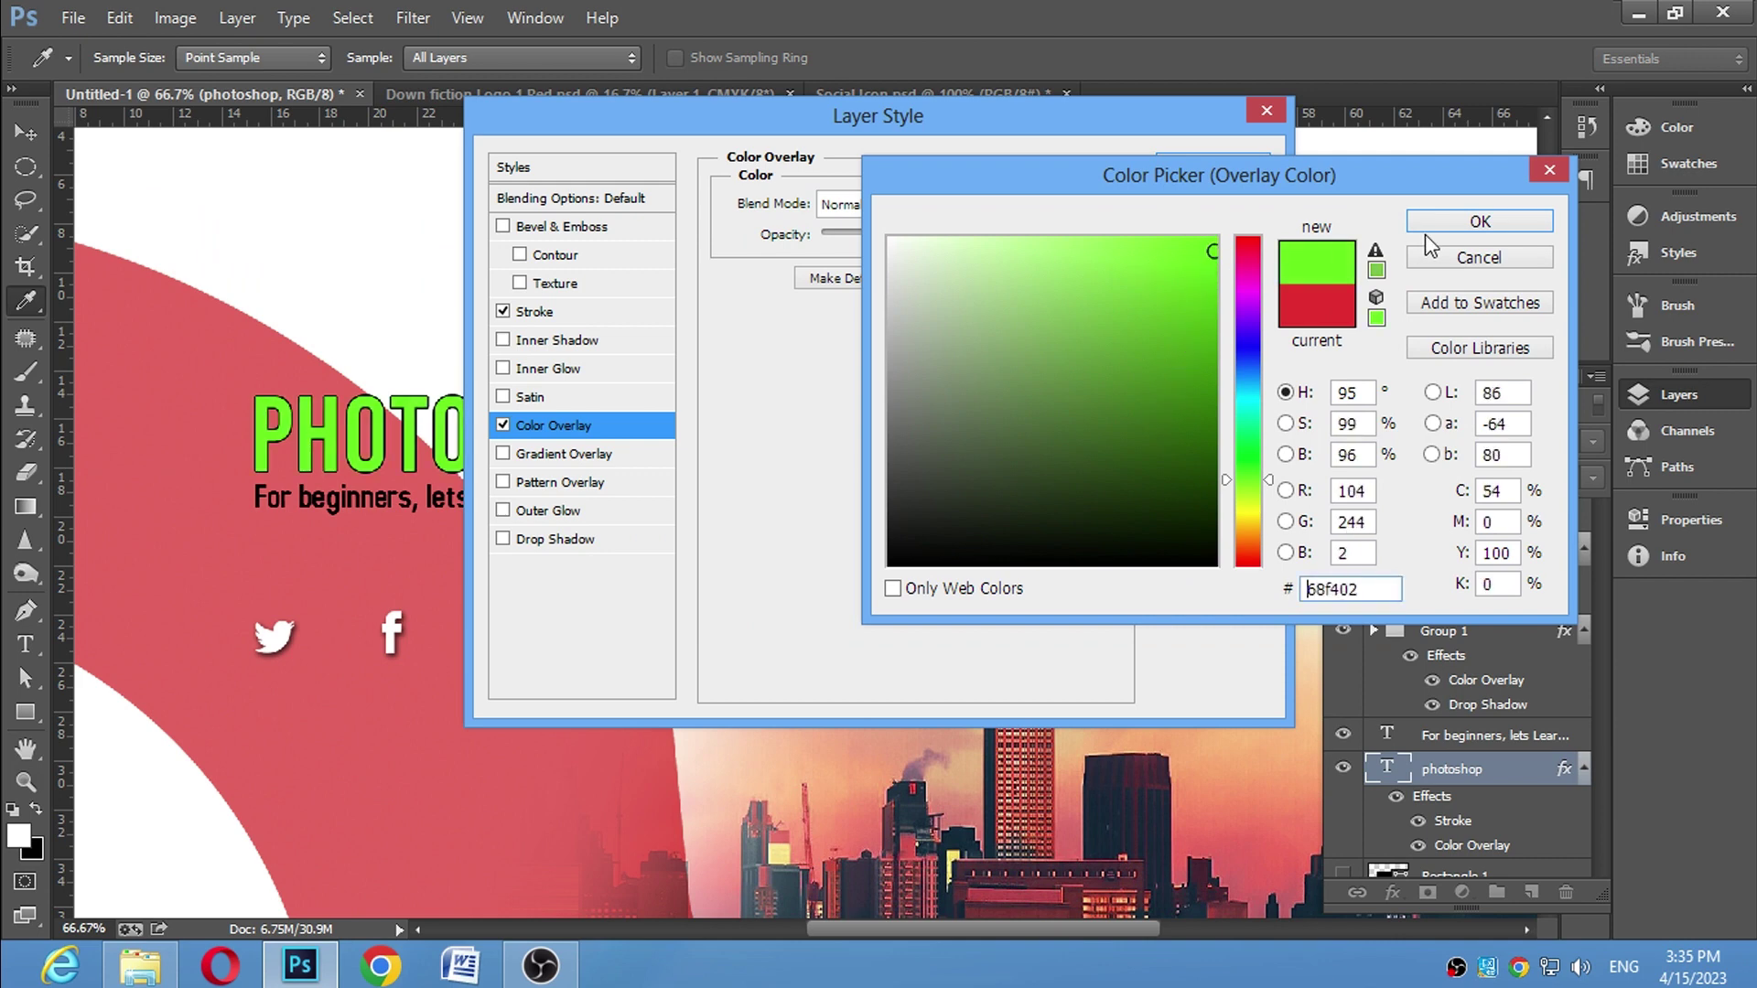
pyautogui.click(1457, 223)
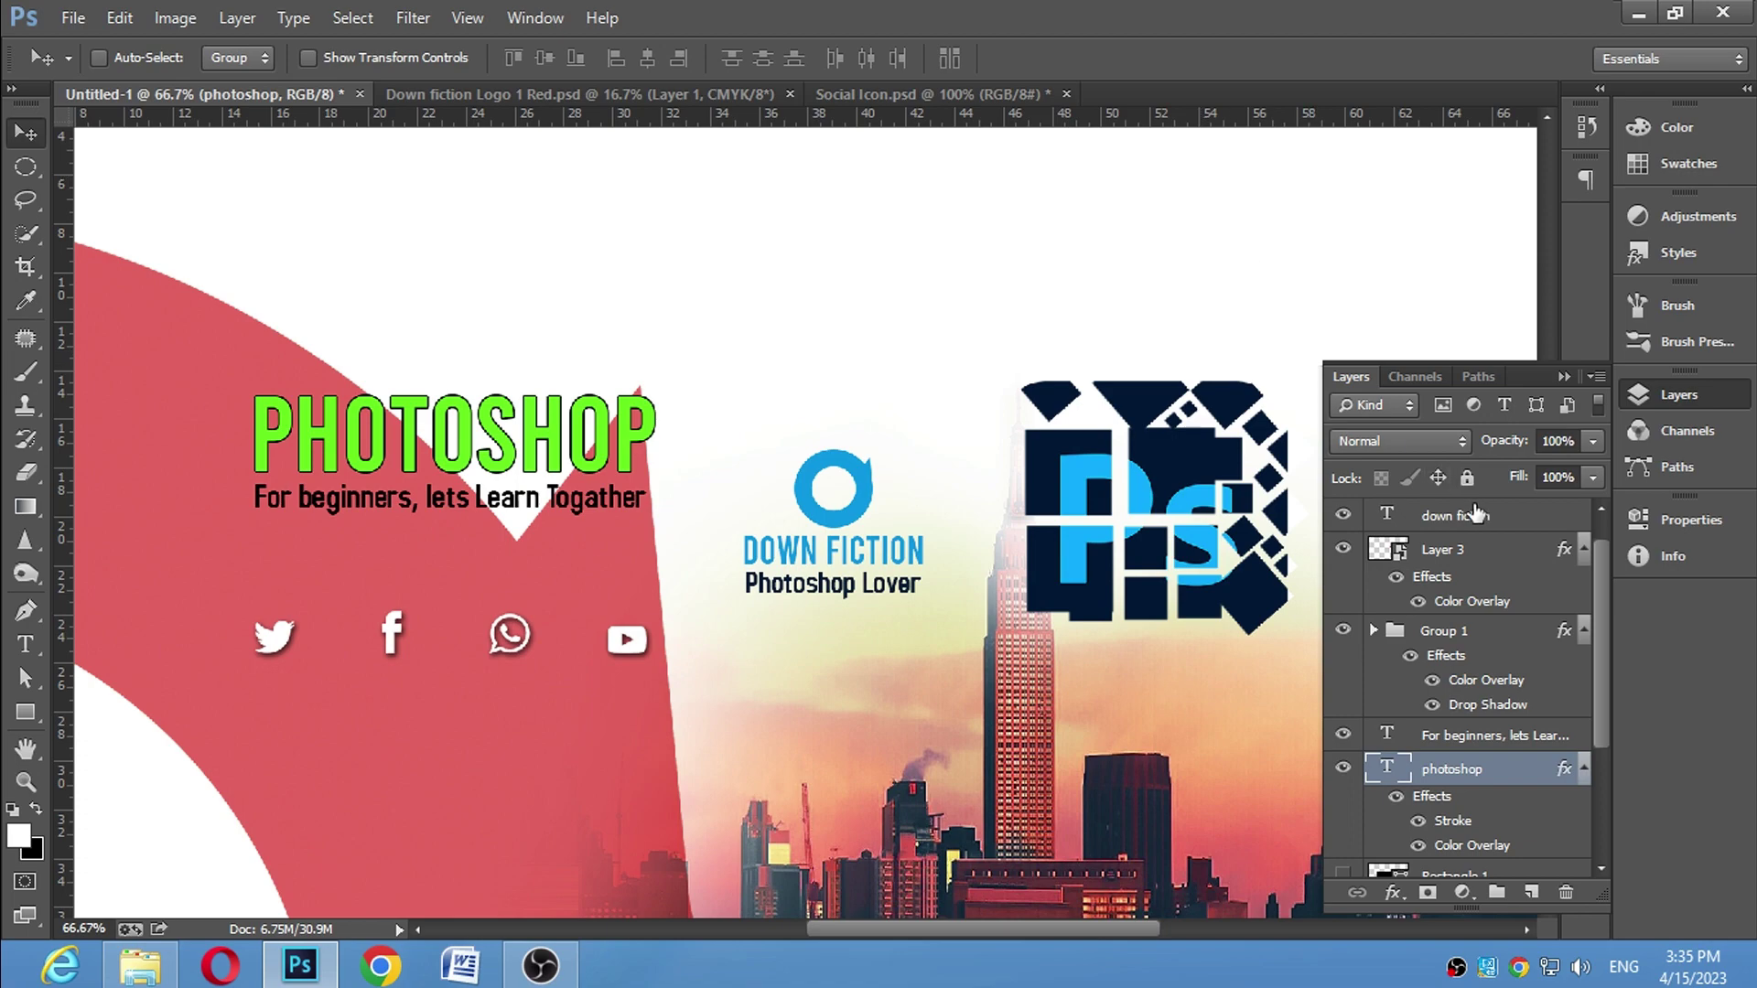
# Collapse the Layers panel to view the finished banner
pyautogui.click(1565, 377)
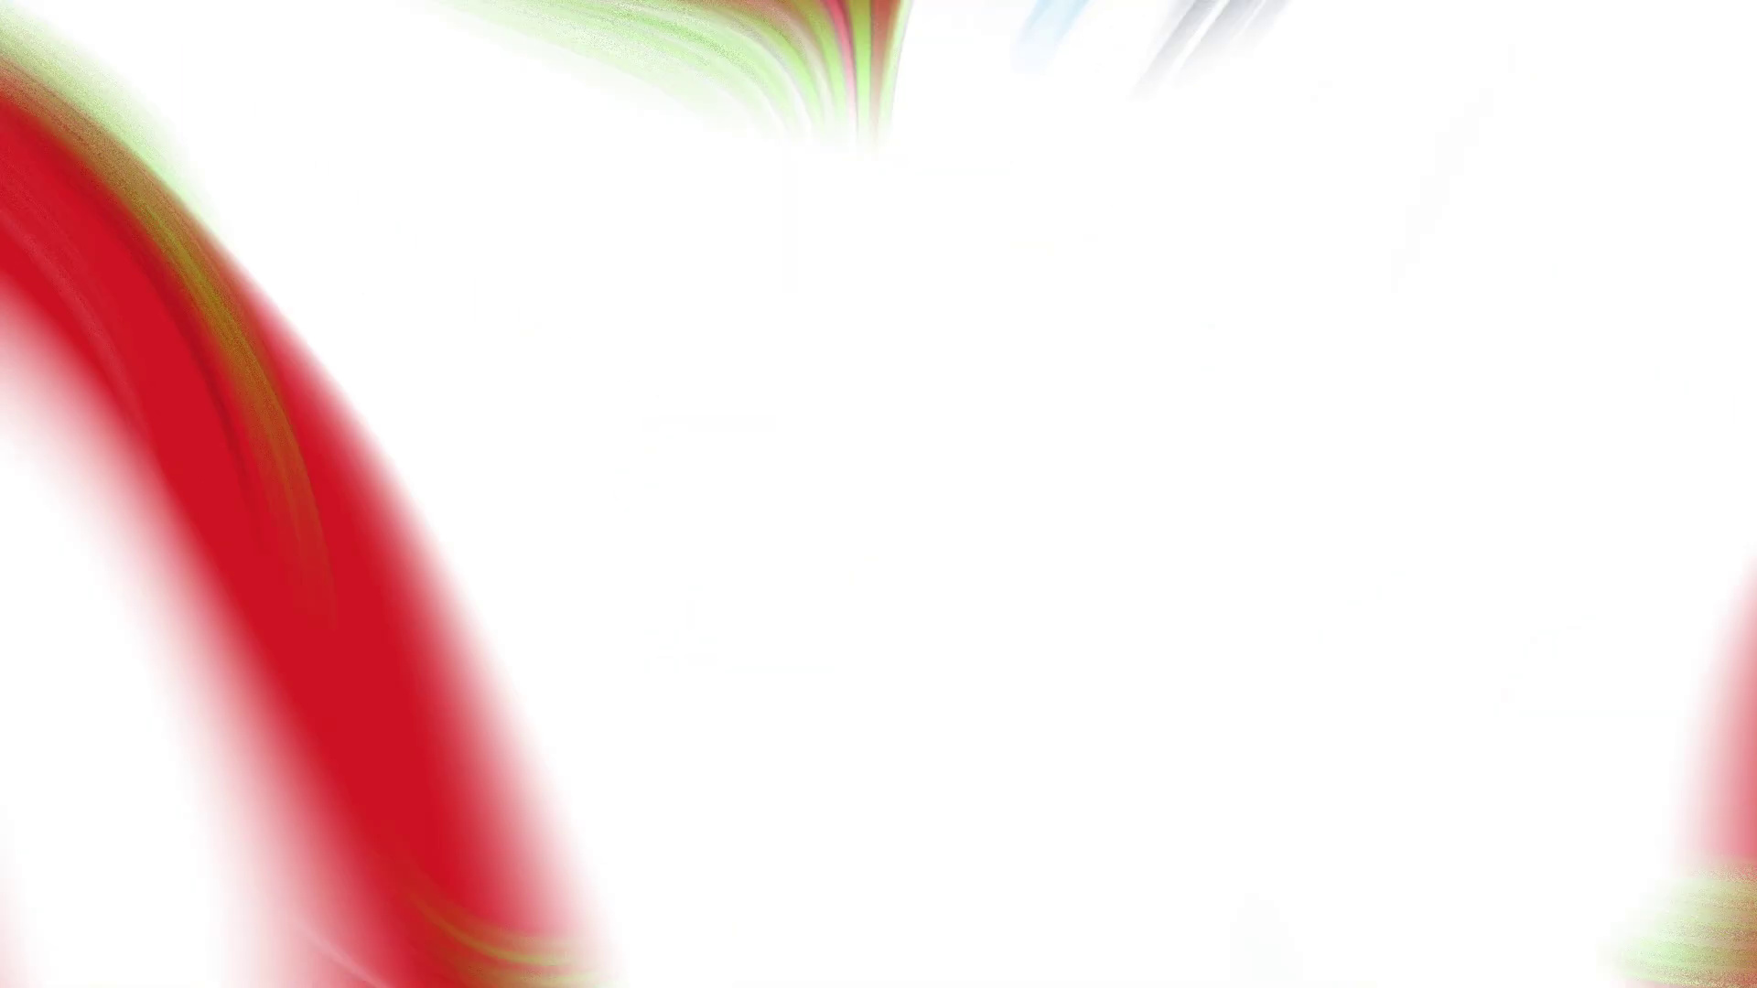